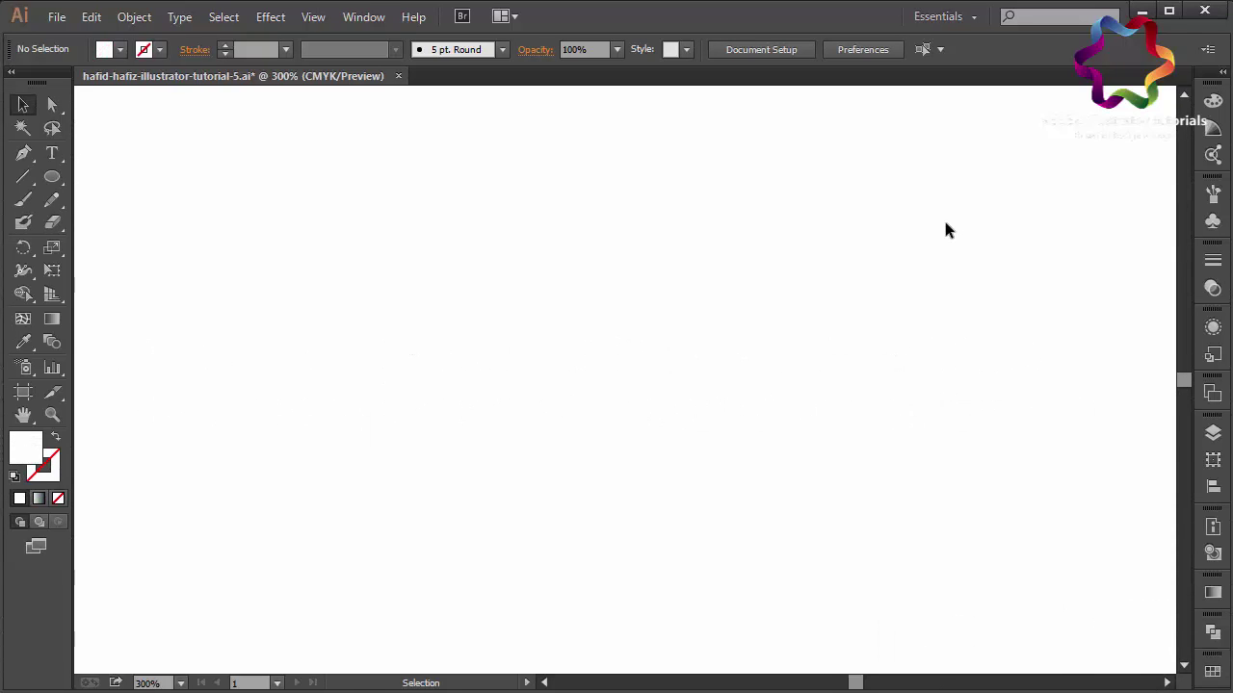
# Step: Start a Pen path with several anchor points near the middle of the artboard
pyautogui.click(25, 154)
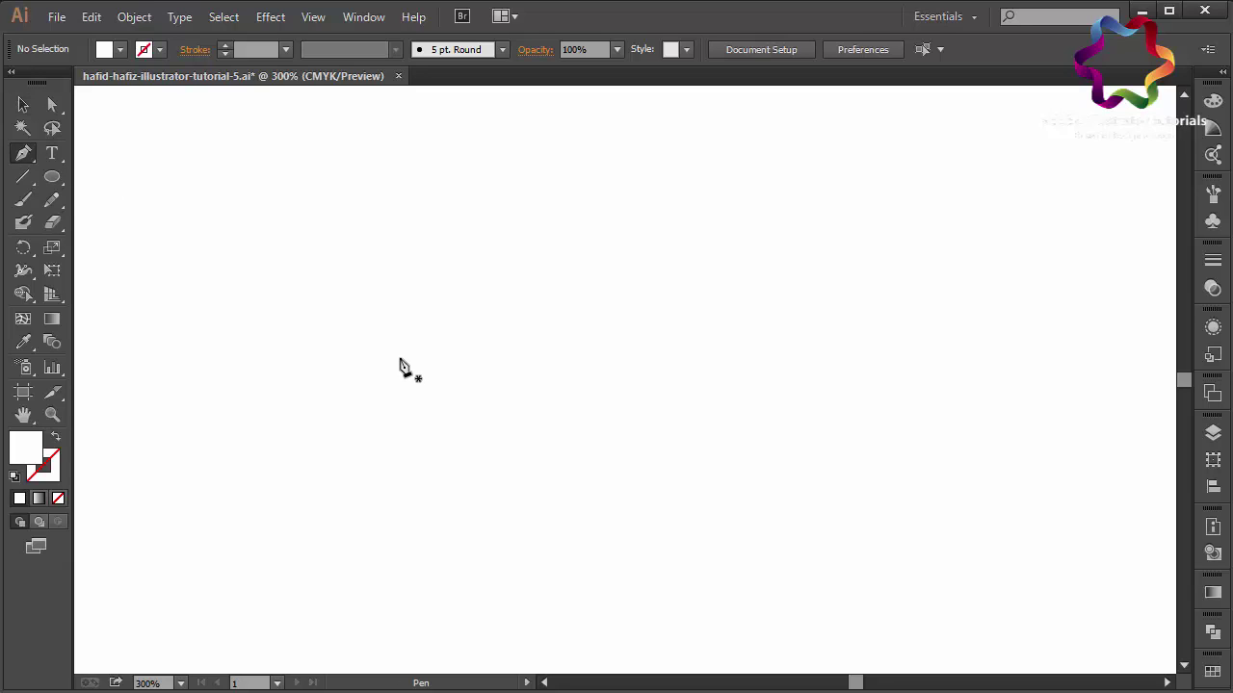
pyautogui.click(460, 299)
pyautogui.click(366, 296)
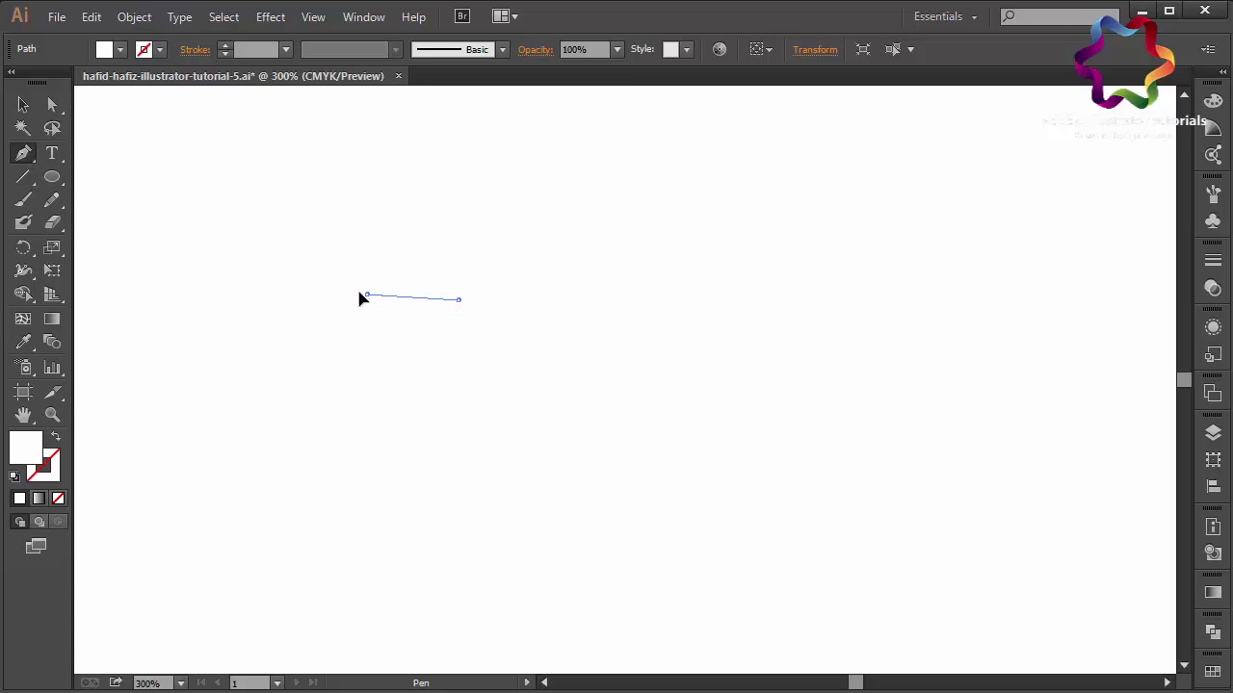
pyautogui.click(332, 293)
pyautogui.keyDown('ctrl'); pyautogui.click(413, 308); pyautogui.keyUp('ctrl')
pyautogui.moveTo(405, 297)
pyautogui.mouseDown()
pyautogui.moveTo(258, 371)
pyautogui.moveTo(404, 492)
pyautogui.moveTo(530, 523)
pyautogui.mouseUp()
# Step: Add a middle anchor to the straight segment and remove the end anchor's outgoing handle
pyautogui.click(358, 302)
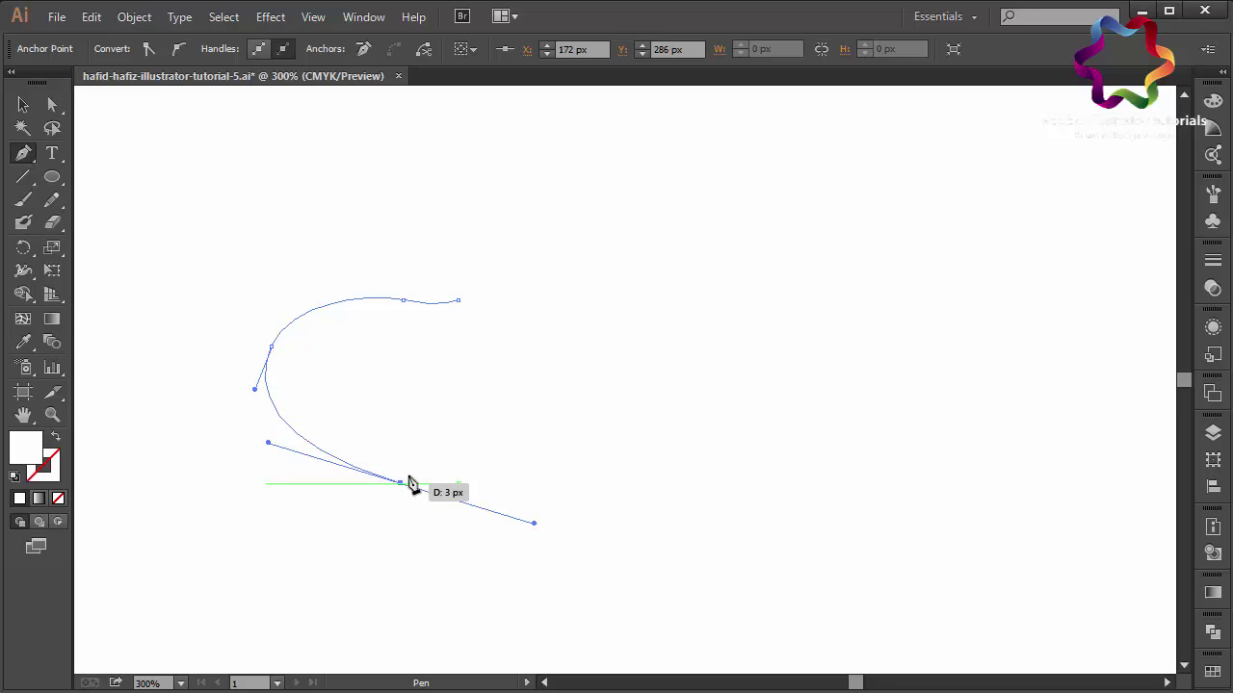
pyautogui.hotkey('ctrl', '-')
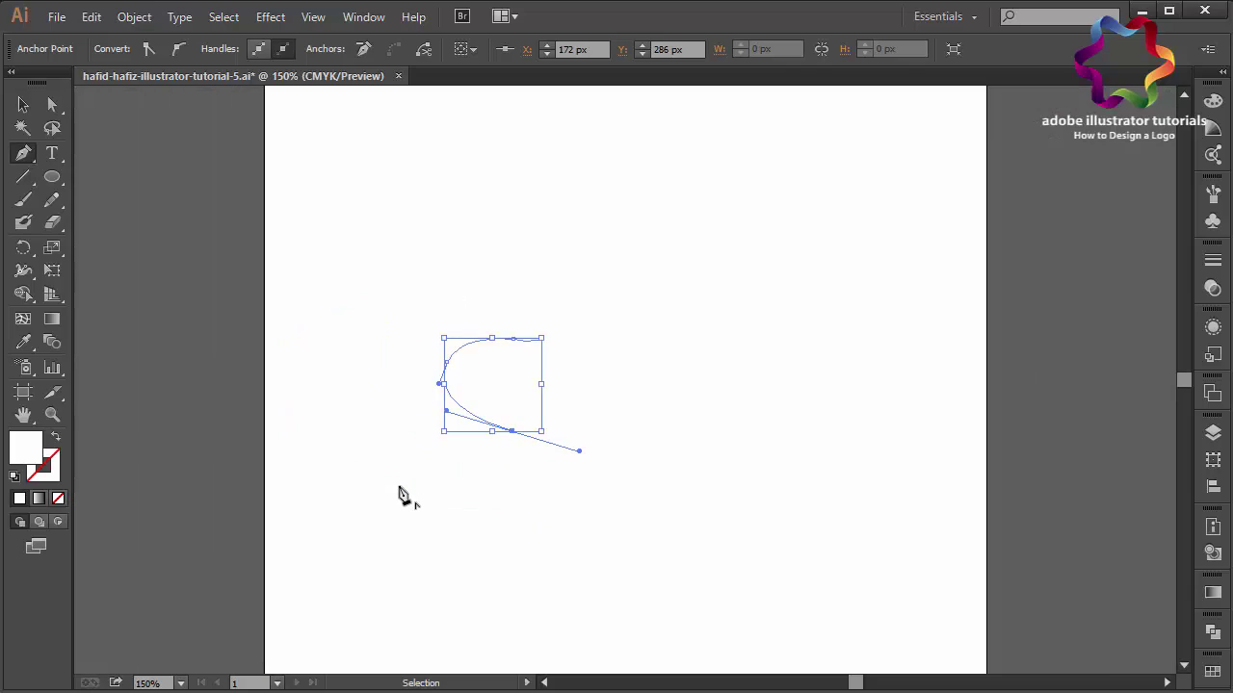
pyautogui.hotkey('ctrl', '-')
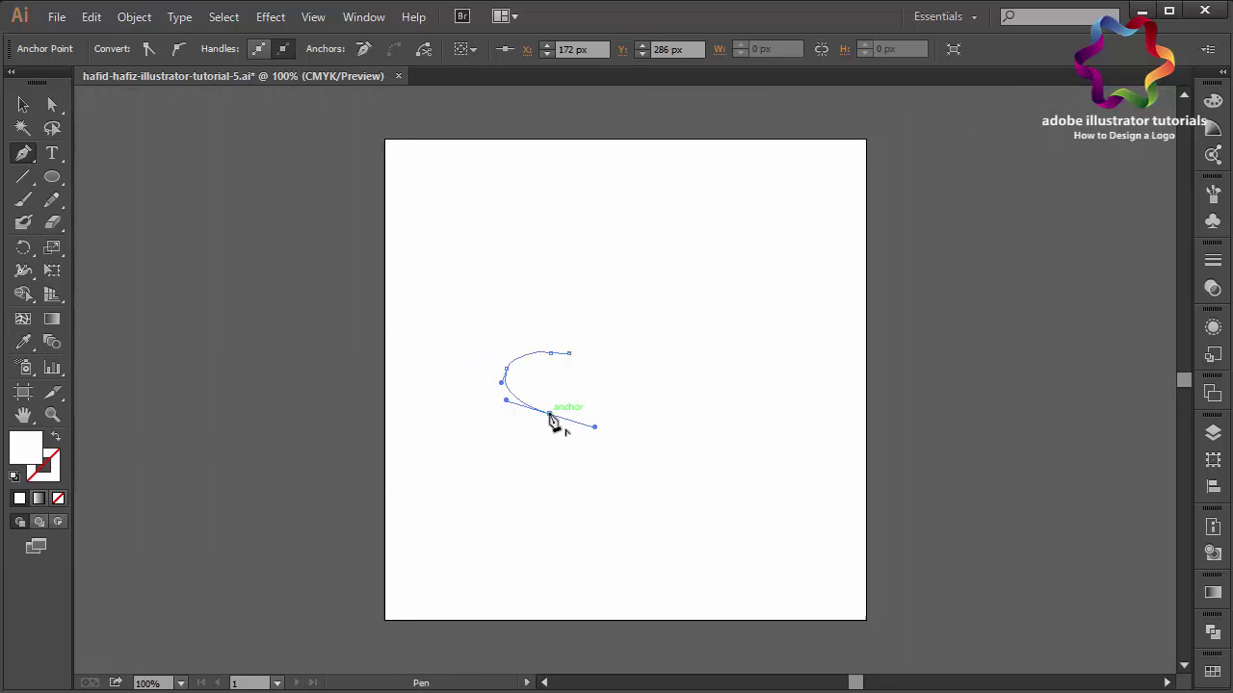
pyautogui.click(550, 415)
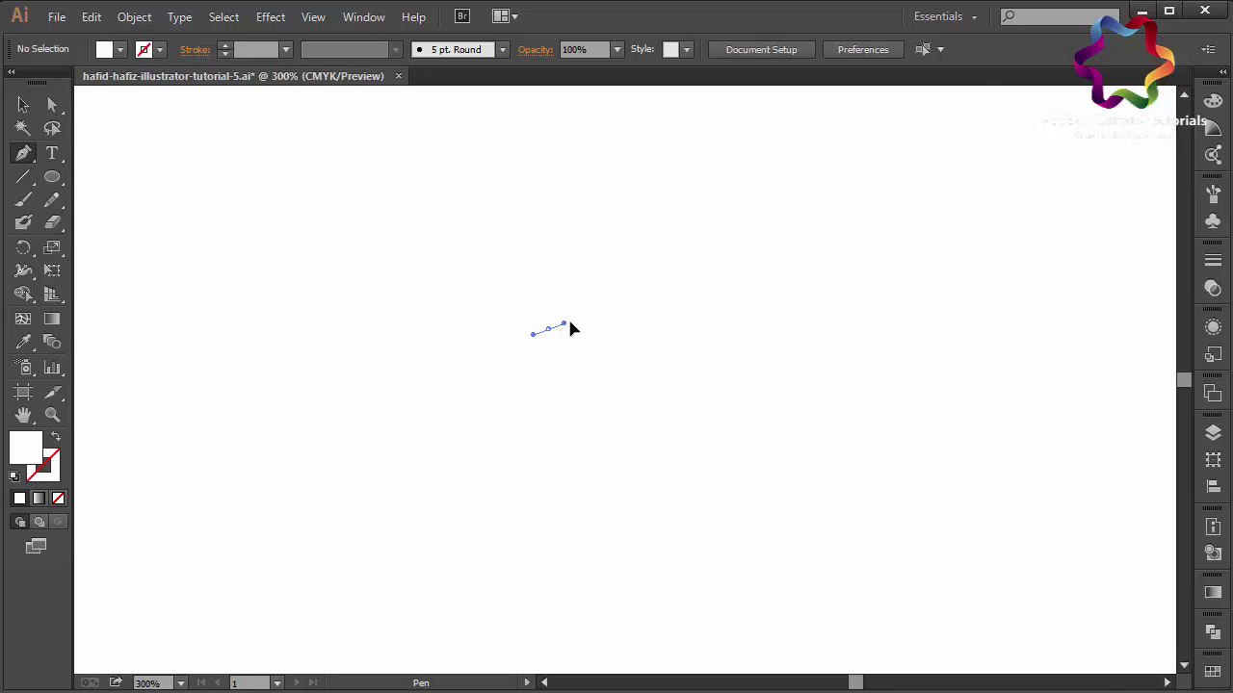
# Step: Draw the pointed ear with a sharp corner tip curving back down
pyautogui.moveTo(570, 323); pyautogui.dragTo(575, 322)
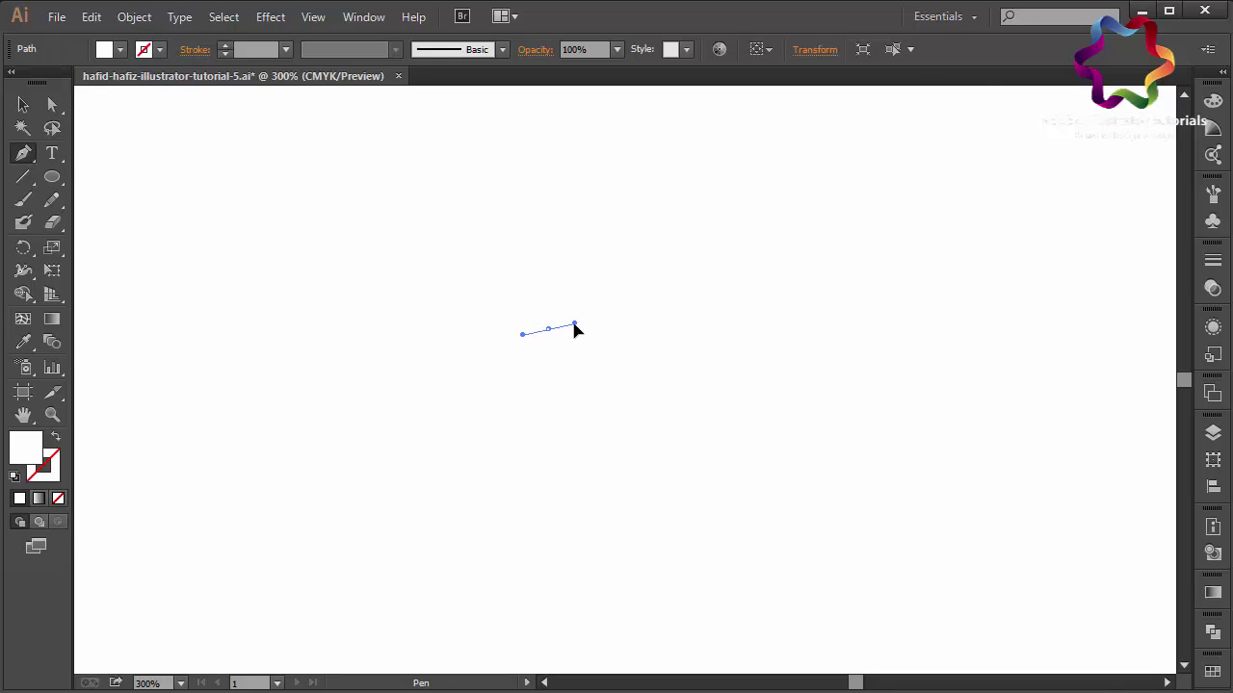
pyautogui.moveTo(658, 216); pyautogui.dragTo(770, 184)
pyautogui.click(658, 217)
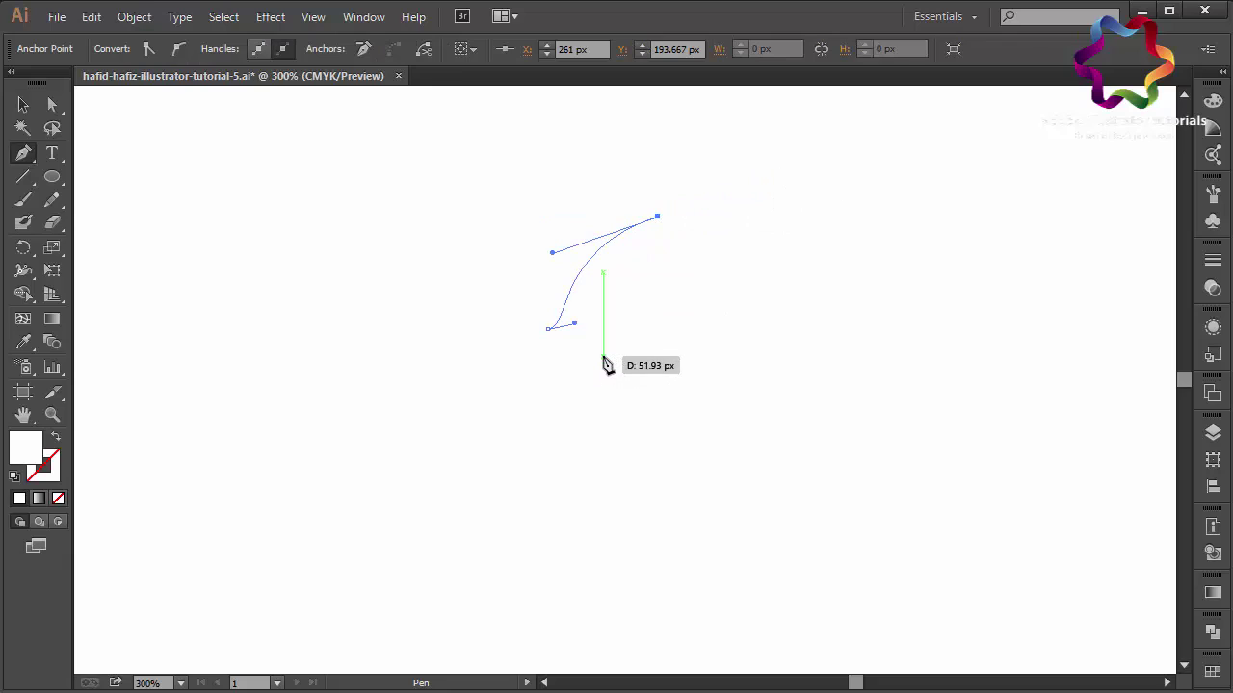
pyautogui.moveTo(602, 355); pyautogui.dragTo(538, 406)
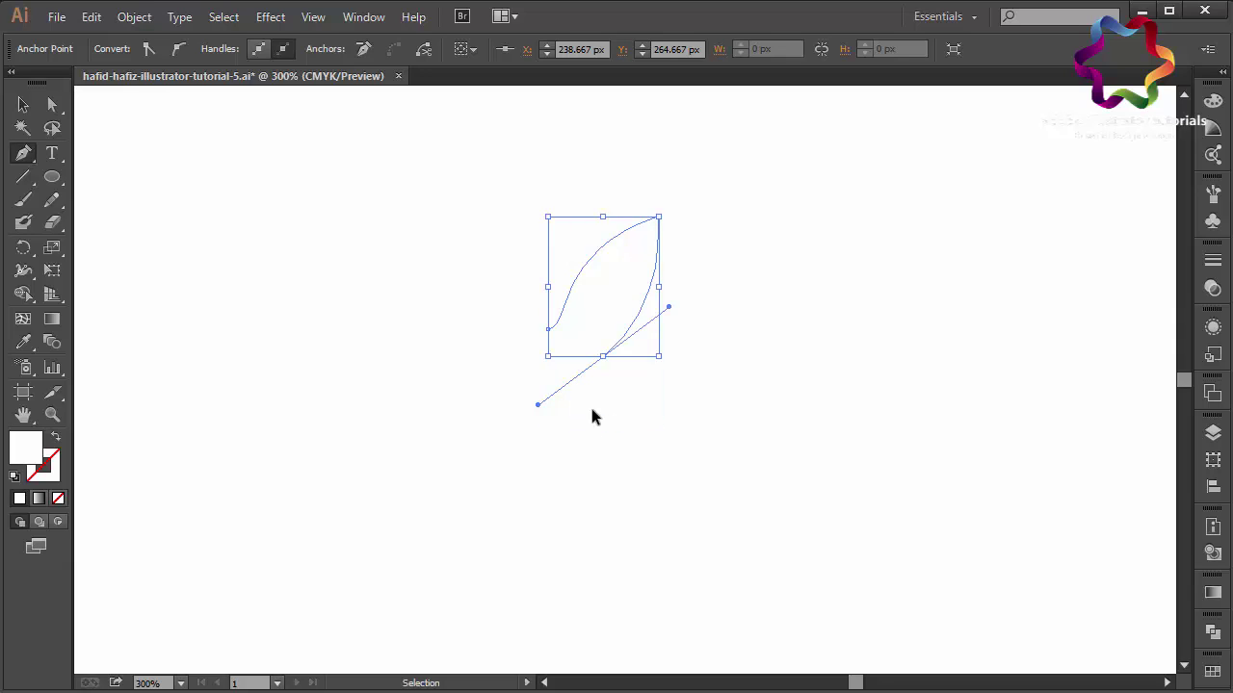
pyautogui.moveTo(601, 358); pyautogui.dragTo(607, 401)
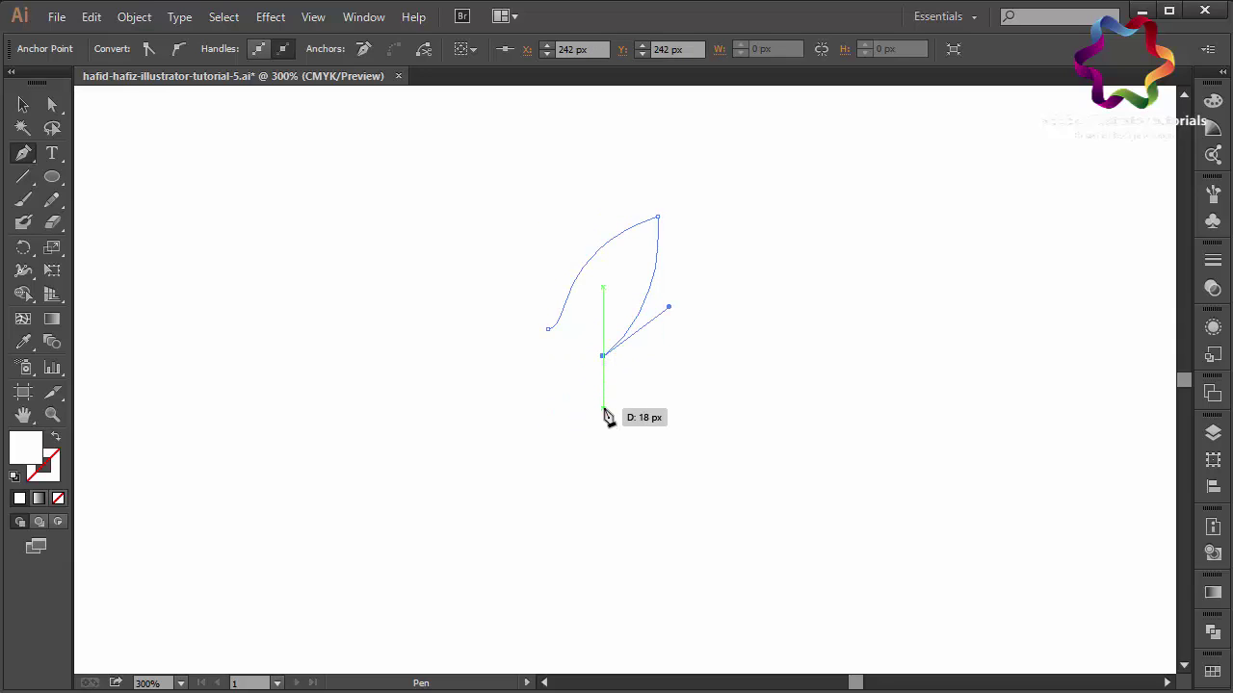
# Step: Add the notch below the ear and run the path down the back, dropping the last lower handle
pyautogui.moveTo(606, 401)
pyautogui.mouseDown()
pyautogui.moveTo(588, 435)
pyautogui.moveTo(608, 426)
pyautogui.moveTo(605, 404)
pyautogui.moveTo(610, 420)
pyautogui.moveTo(593, 434)
pyautogui.moveTo(605, 417)
pyautogui.moveTo(710, 549)
pyautogui.moveTo(607, 412)
pyautogui.mouseUp()
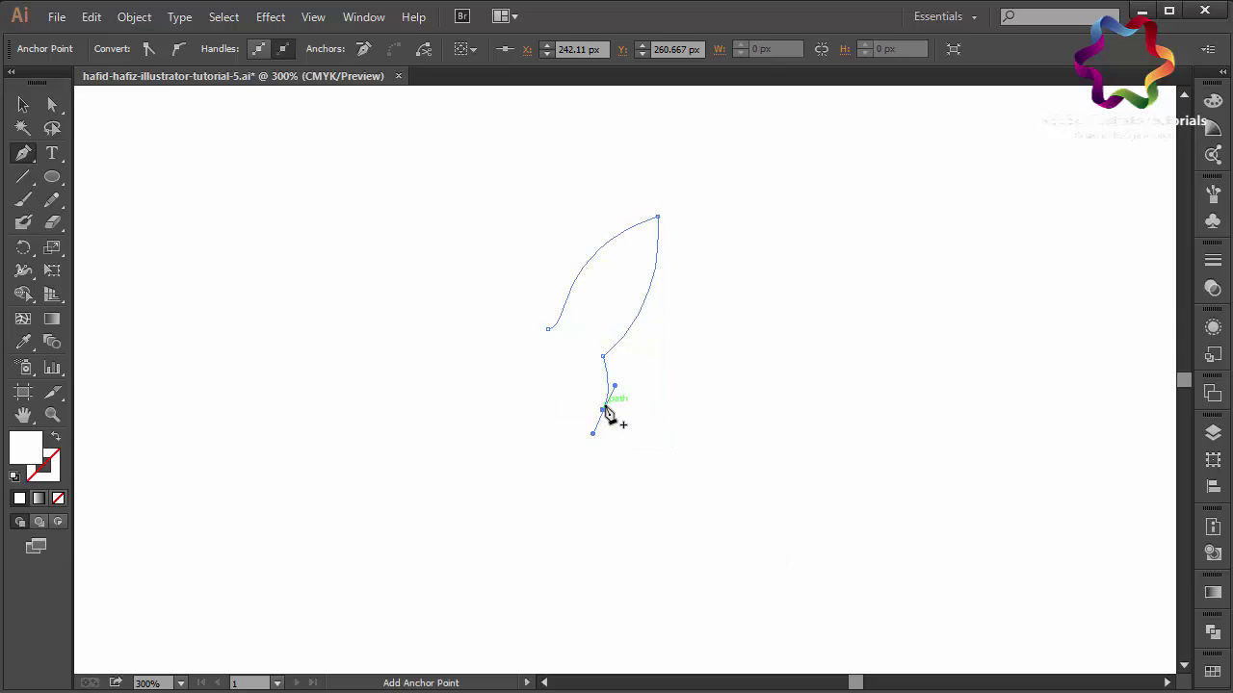
pyautogui.moveTo(604, 412)
pyautogui.mouseDown()
pyautogui.moveTo(673, 561)
pyautogui.moveTo(700, 677)
pyautogui.mouseUp()
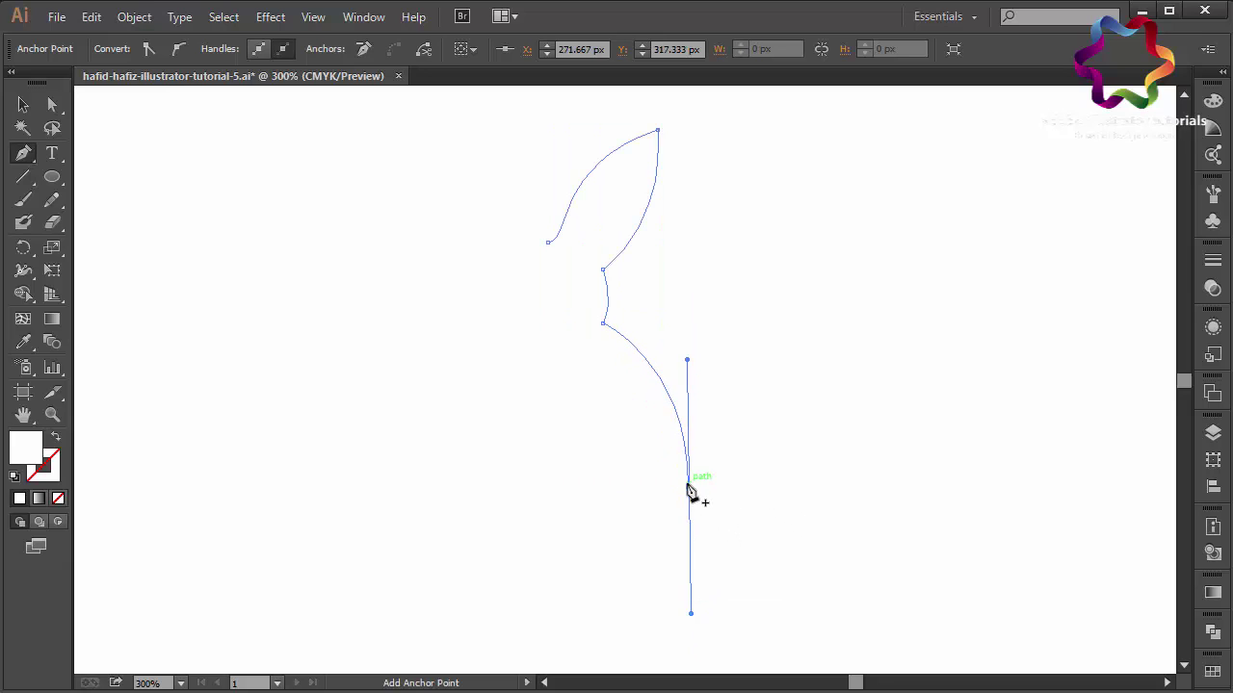
pyautogui.moveTo(688, 491); pyautogui.dragTo(687, 490)
pyautogui.click(688, 490)
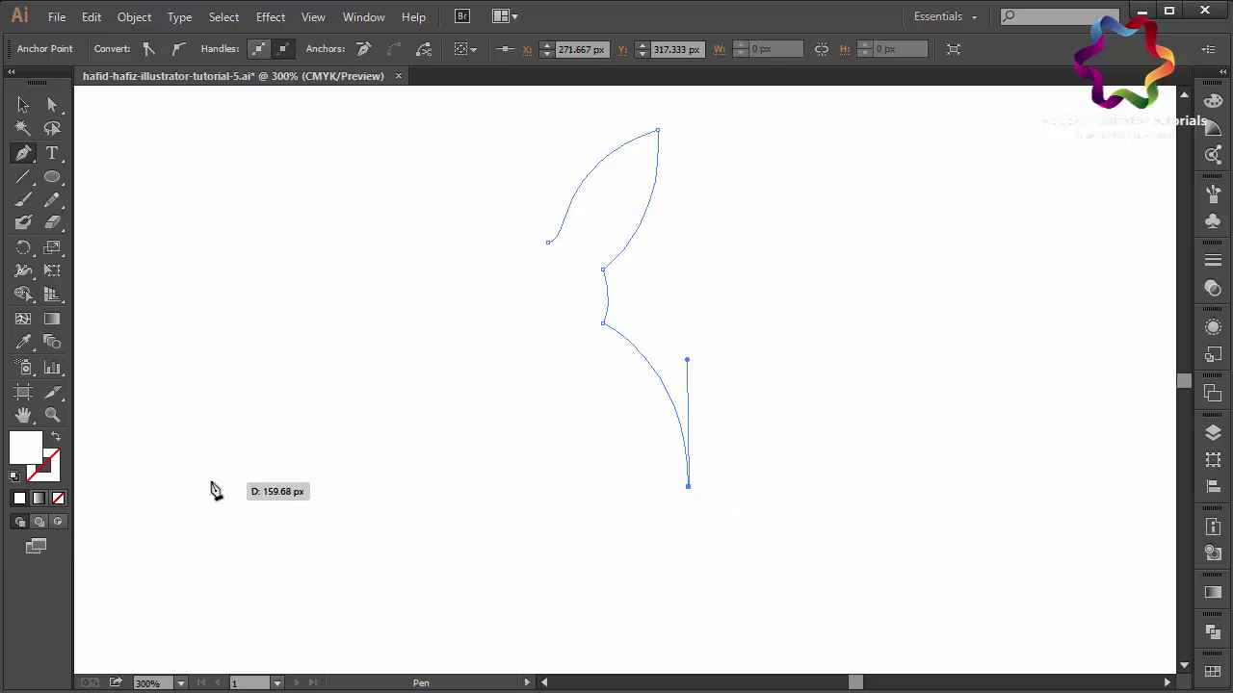
# Step: Give the rabbit path a mid-grey fill
pyautogui.doubleClick(17, 451)
pyautogui.moveTo(732, 299); pyautogui.dragTo(707, 341)
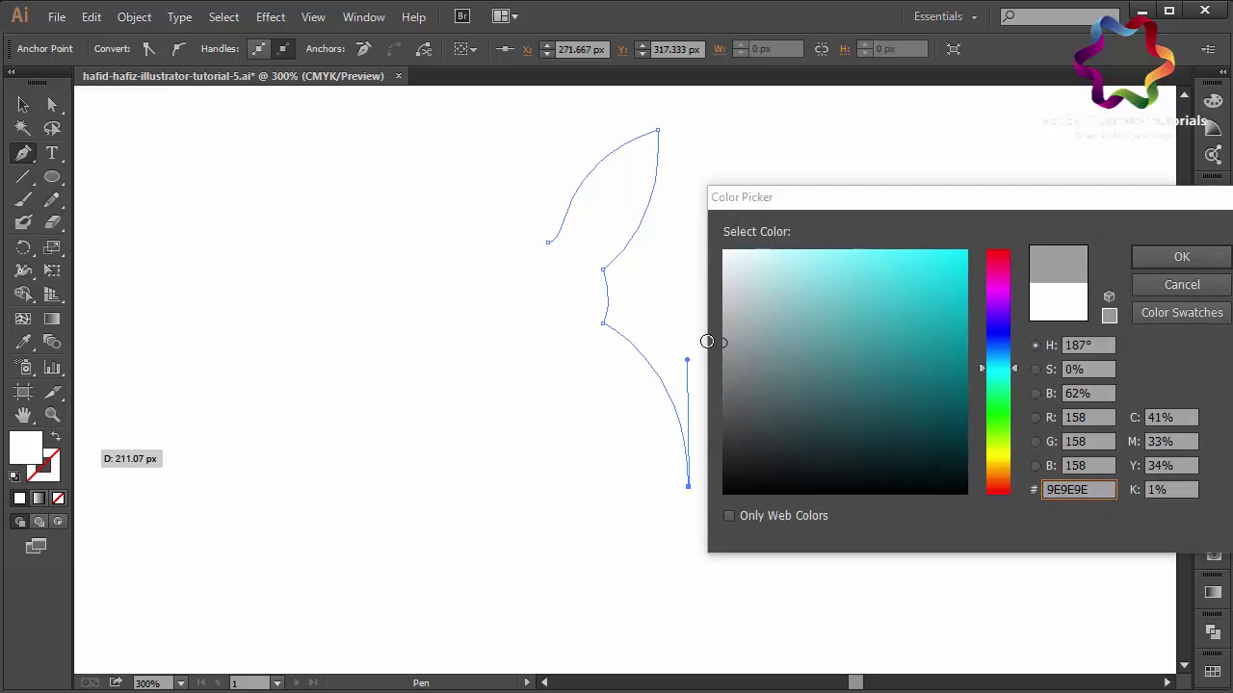
pyautogui.press('Return')
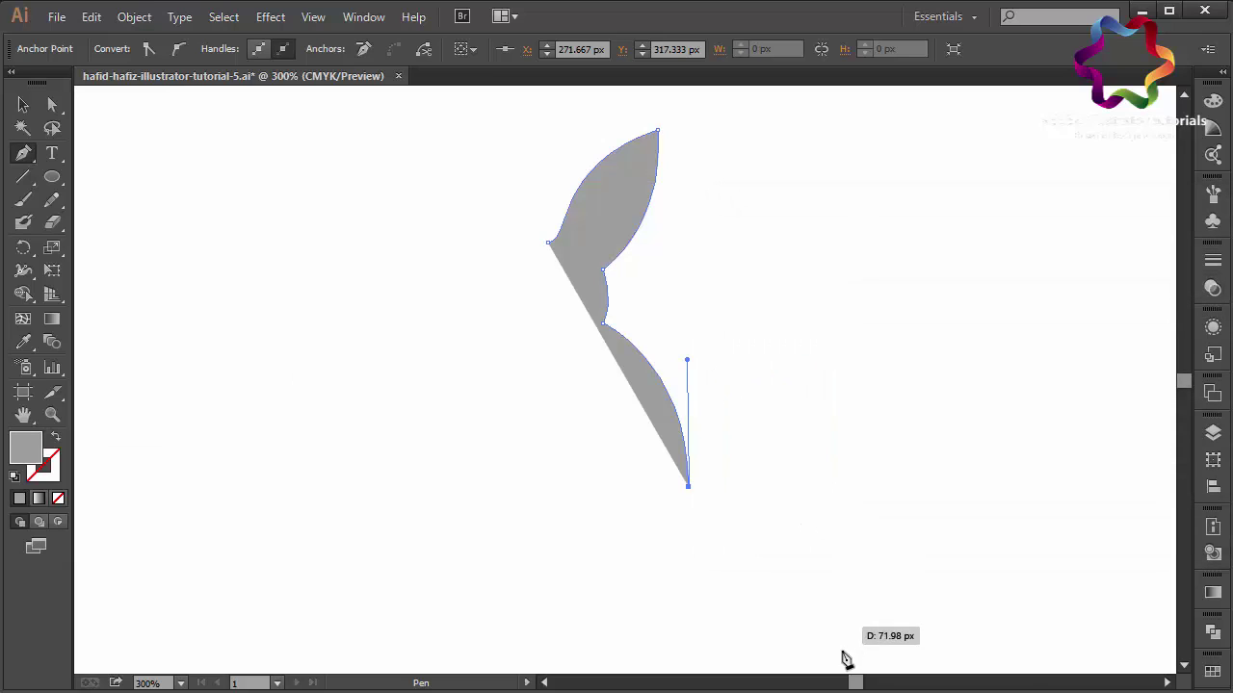
pyautogui.click(973, 688)
pyautogui.click(1136, 635)
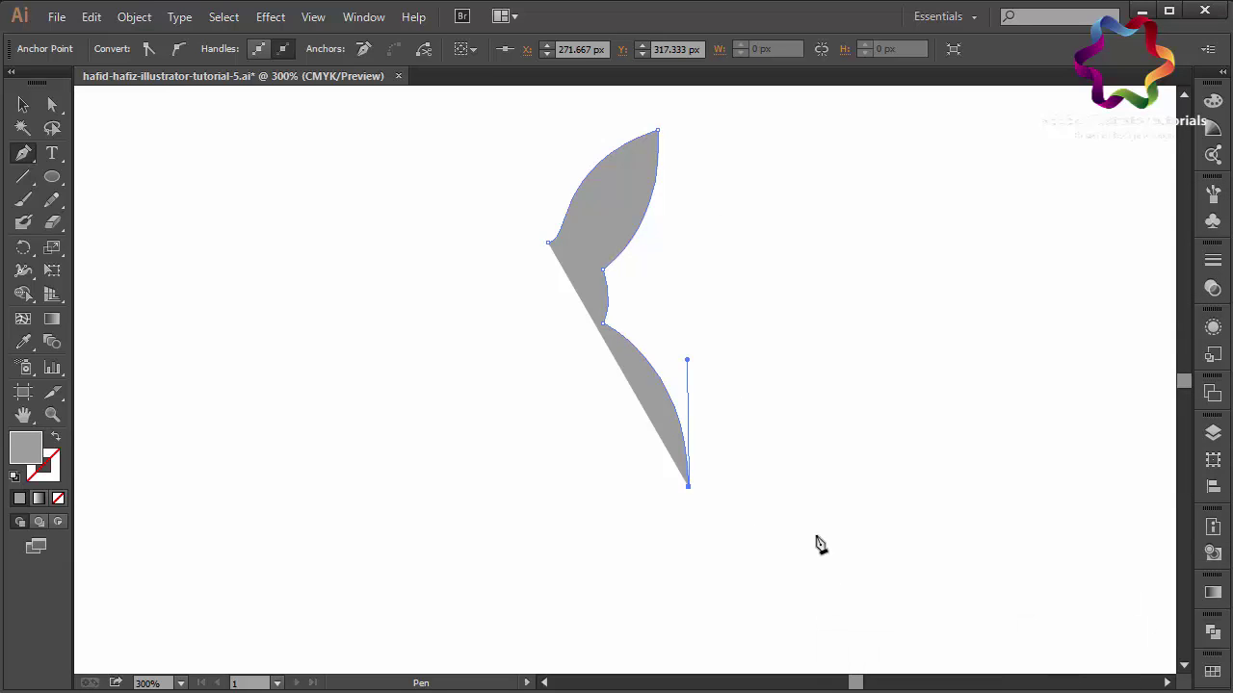
# Step: Continue the outline with curved anchors around the body's bottom and rounded haunch
pyautogui.moveTo(688, 487)
pyautogui.mouseDown()
pyautogui.moveTo(665, 560)
pyautogui.moveTo(636, 582)
pyautogui.moveTo(561, 495)
pyautogui.moveTo(564, 421)
pyautogui.moveTo(630, 419)
pyautogui.mouseUp()
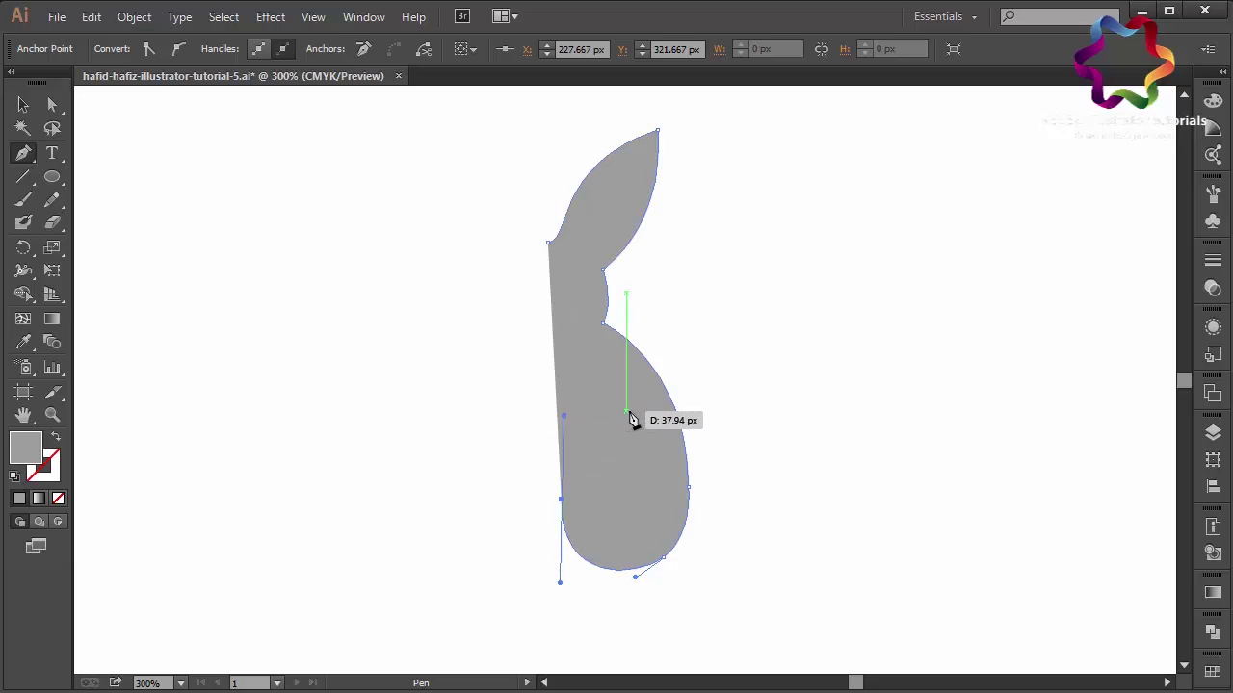
pyautogui.hotkey('ctrl', 'z')
pyautogui.hotkey('ctrl', 'z')
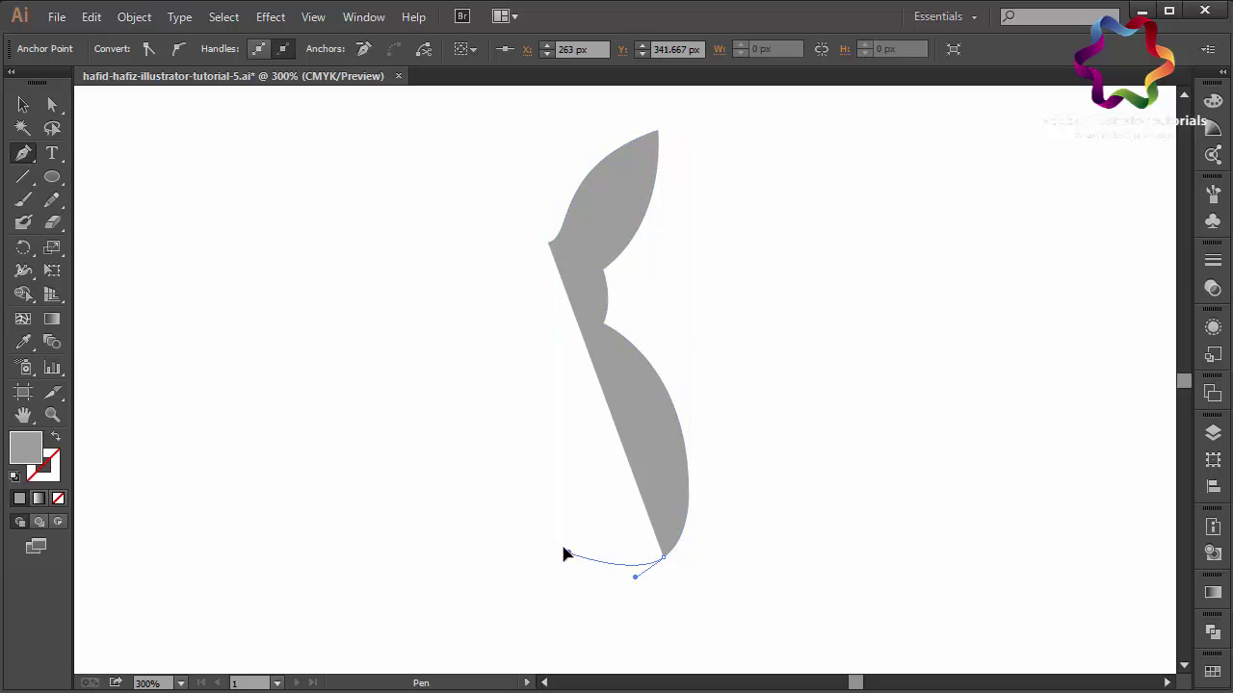
pyautogui.moveTo(554, 531); pyautogui.dragTo(553, 529)
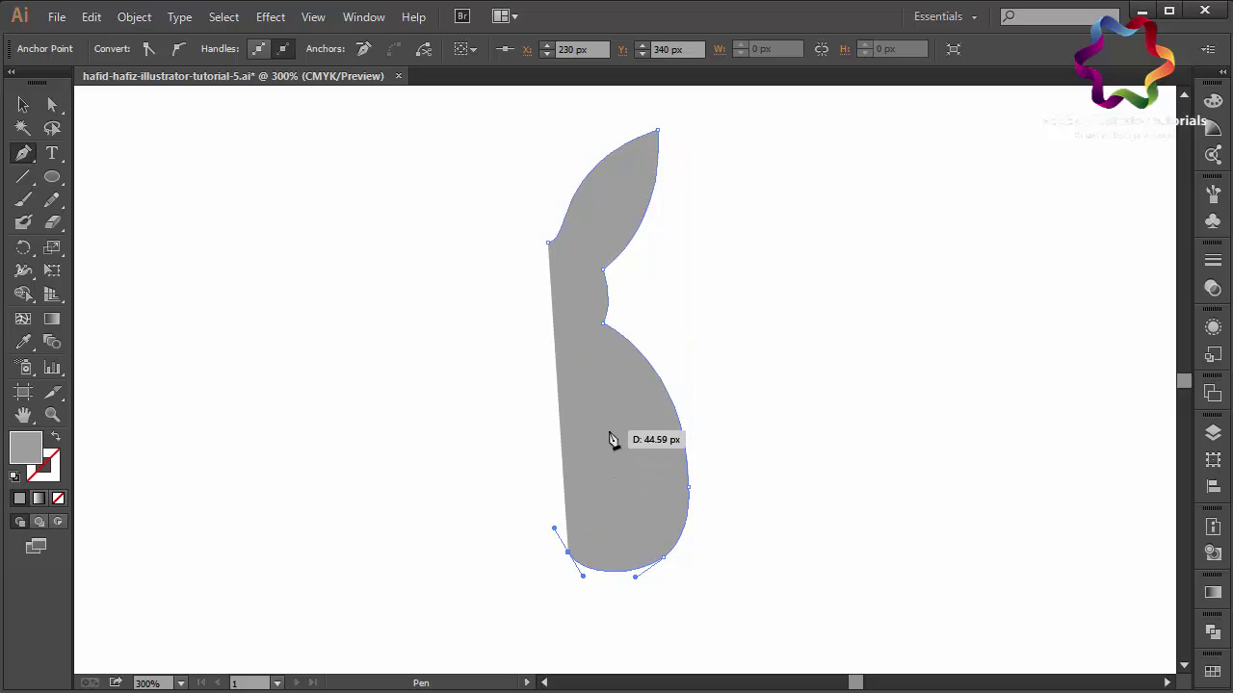
pyautogui.moveTo(613, 438); pyautogui.dragTo(677, 407)
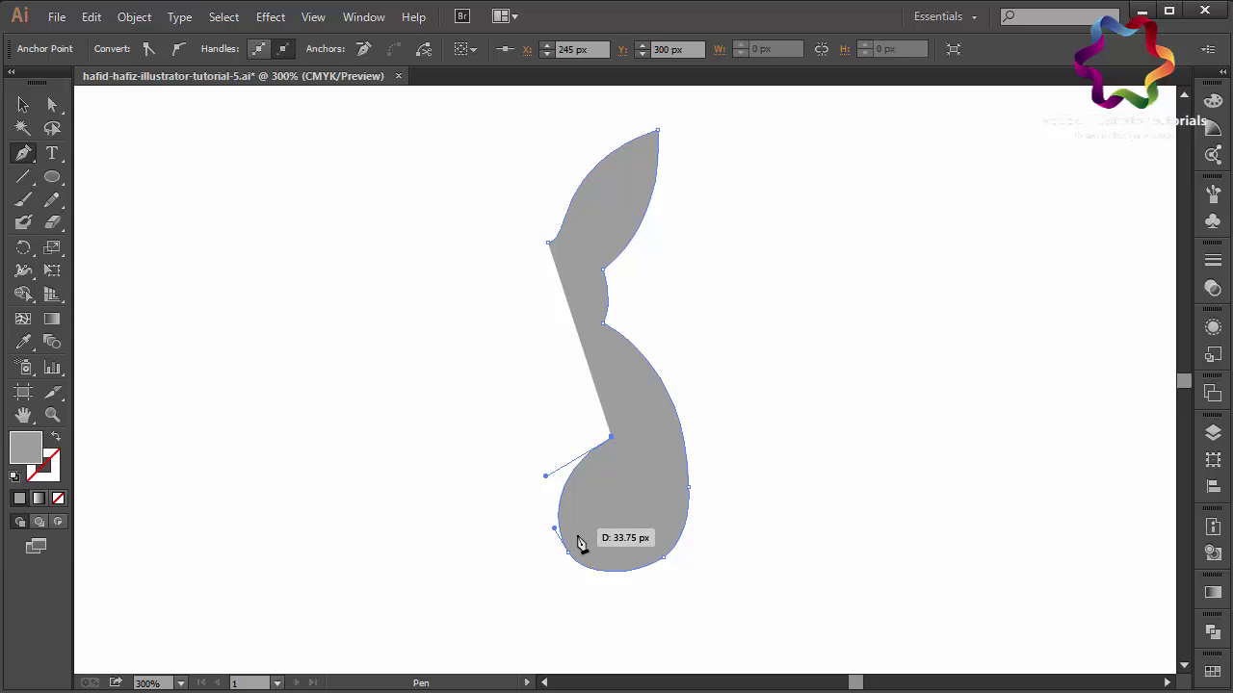
pyautogui.moveTo(585, 564); pyautogui.dragTo(585, 564)
# Step: Draw a flat grey foot shape along the bottom edge under the rabbit's body
pyautogui.moveTo(662, 591); pyautogui.dragTo(606, 598)
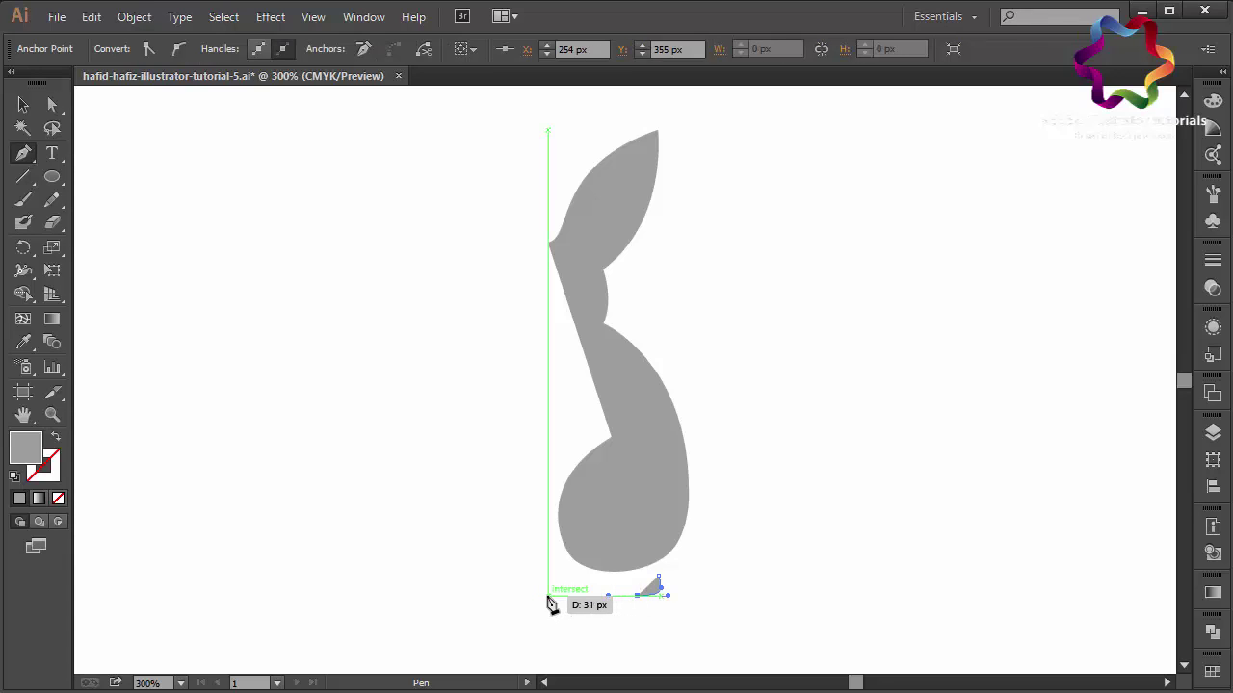
pyautogui.moveTo(548, 597)
pyautogui.mouseDown()
pyautogui.moveTo(533, 597)
pyautogui.moveTo(588, 566)
pyautogui.moveTo(659, 581)
pyautogui.mouseUp()
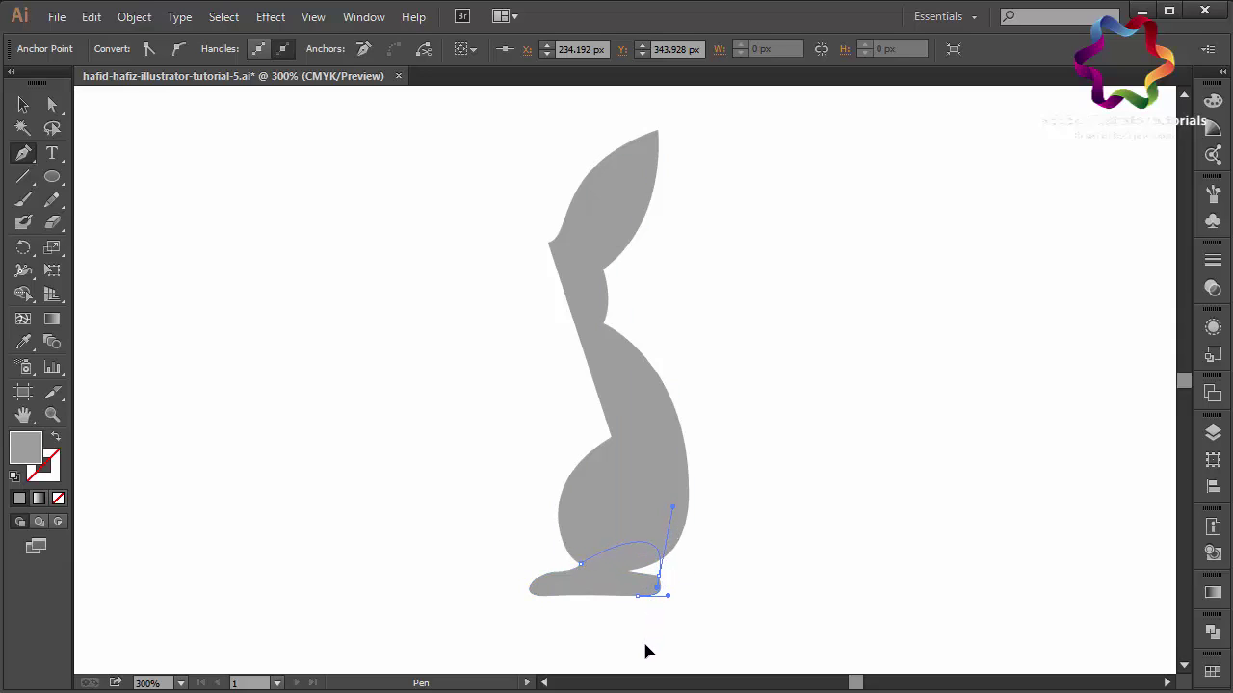
pyautogui.click(25, 105)
# Step: Bring the rabbit body in front of the foot
pyautogui.click(610, 454)
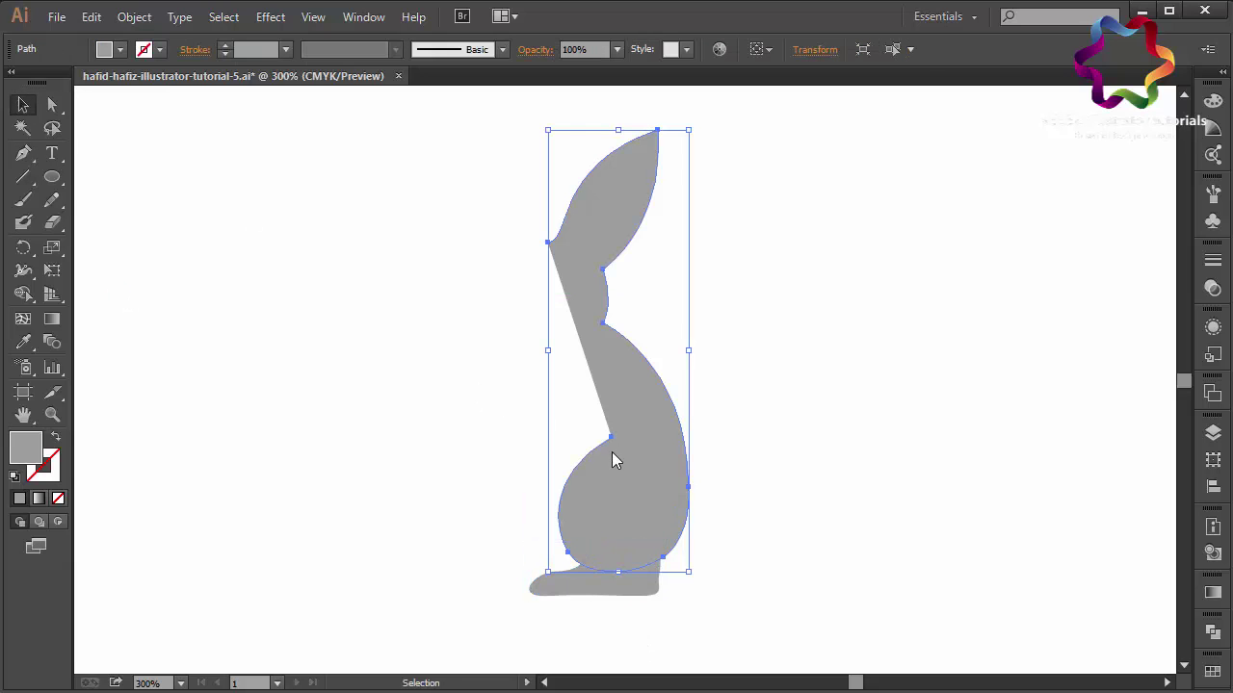
pyautogui.rightClick(611, 453)
pyautogui.click(558, 422)
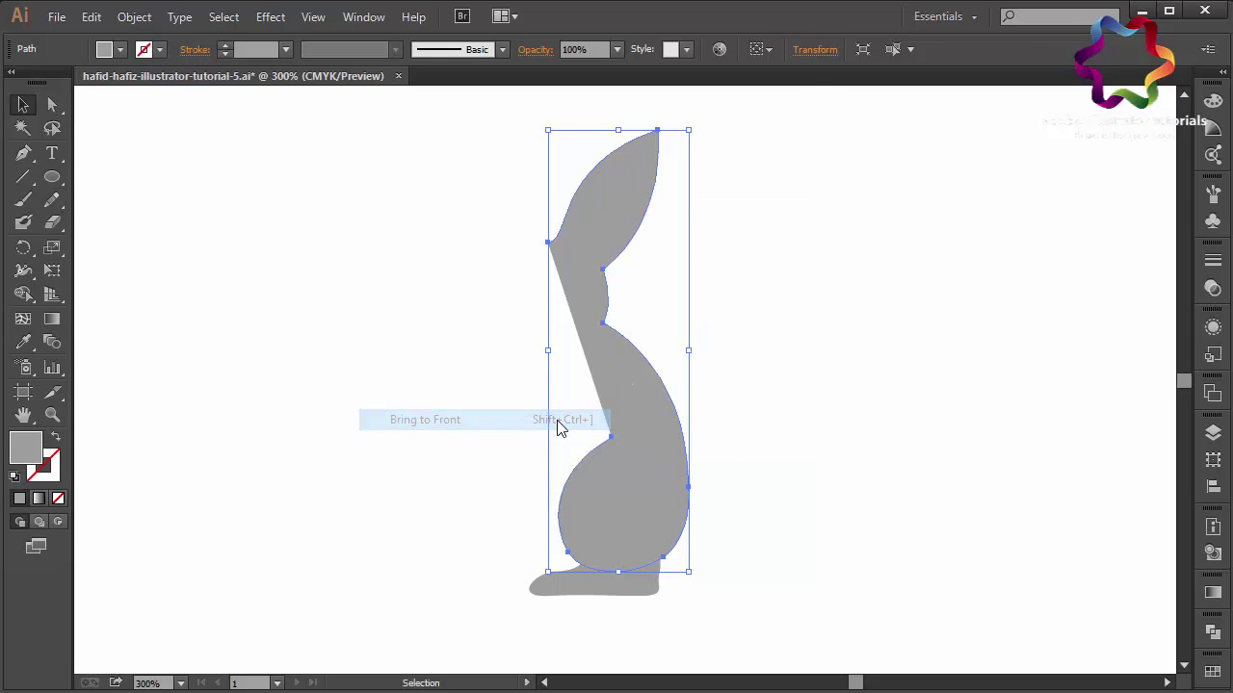
pyautogui.click(784, 482)
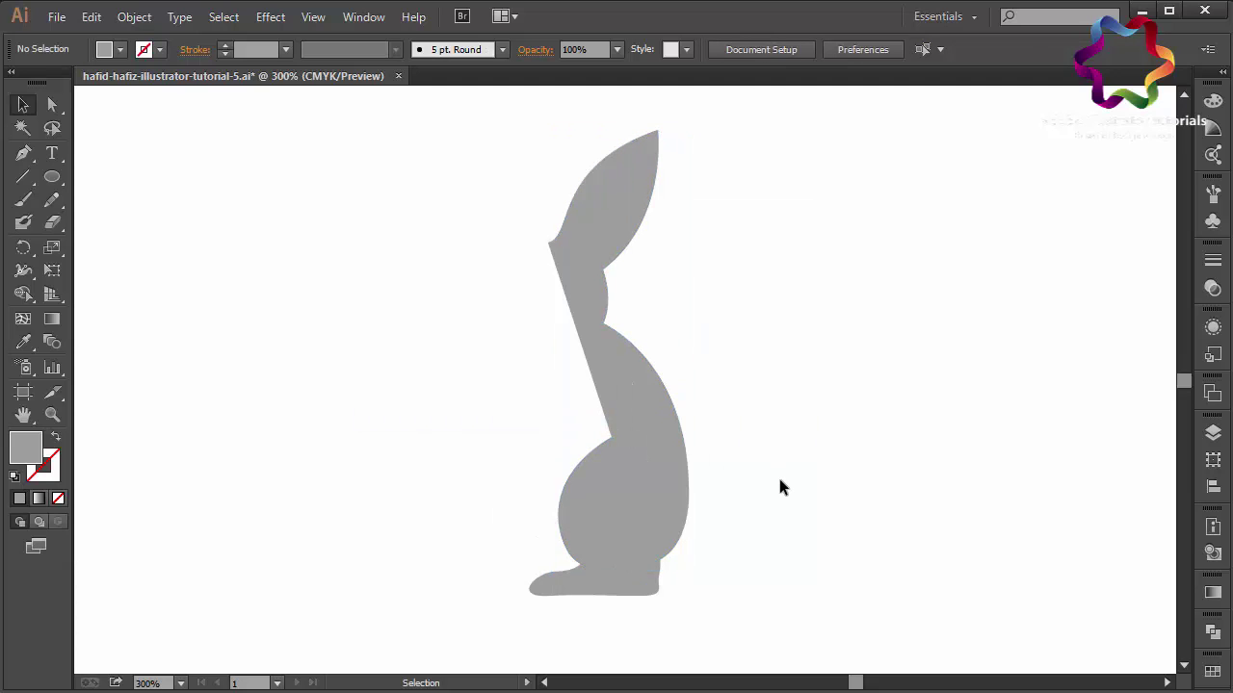
# Step: Refill the body with a lighter grey than the foot
pyautogui.click(611, 523)
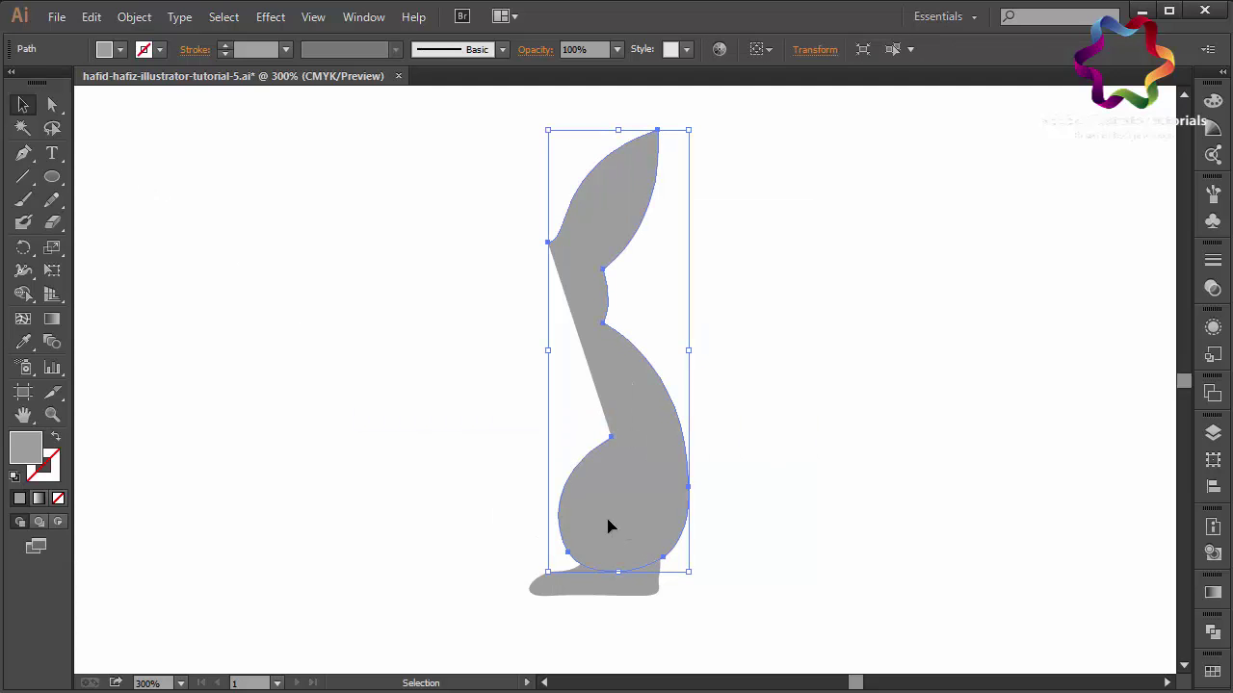
pyautogui.doubleClick(42, 447)
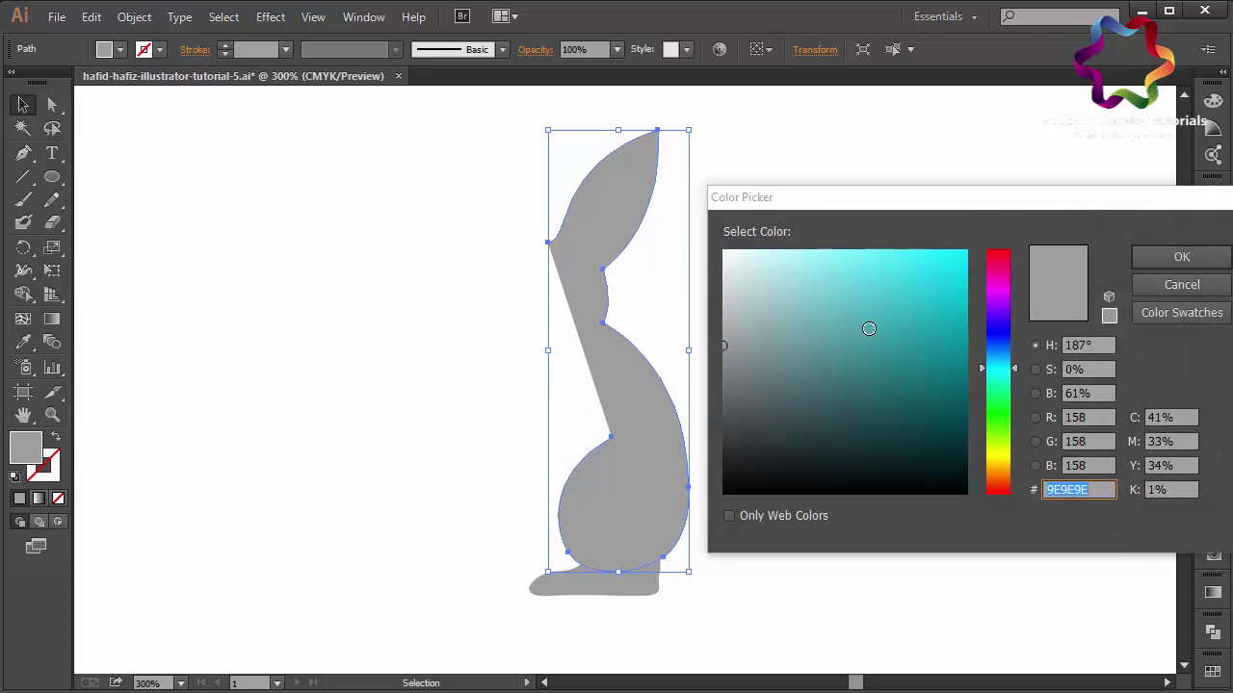
pyautogui.moveTo(870, 330); pyautogui.dragTo(748, 317)
pyautogui.press('Return')
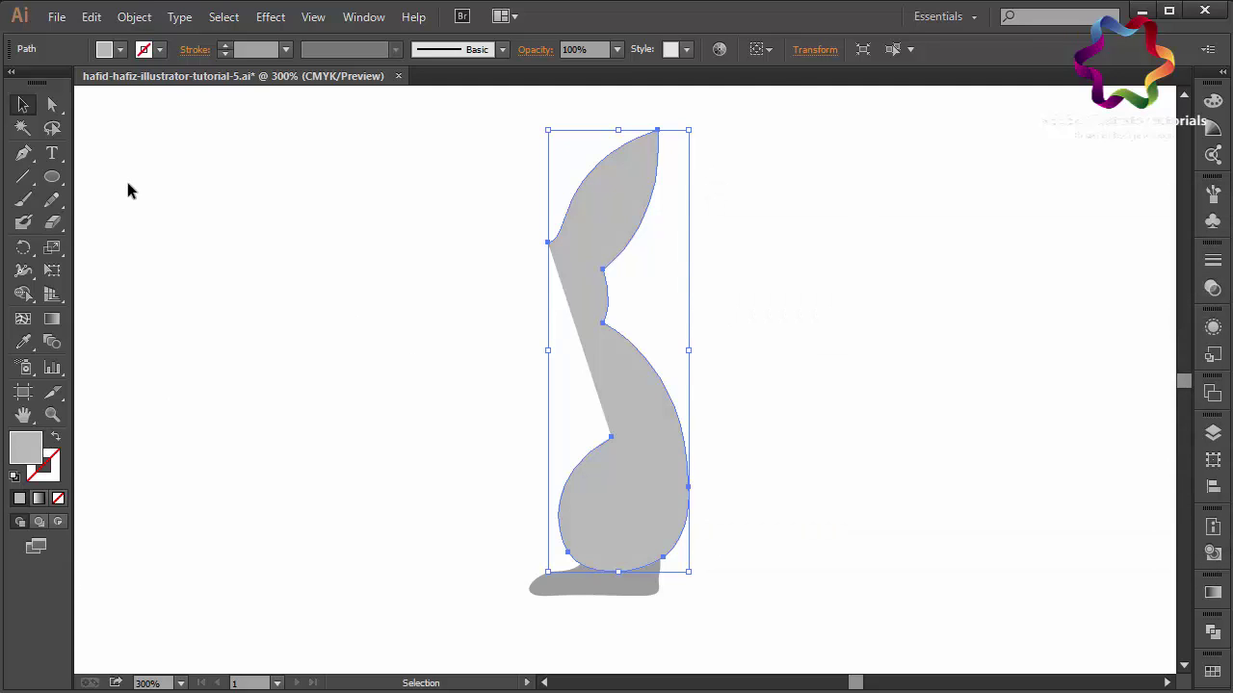
pyautogui.click(125, 177)
pyautogui.press('v')
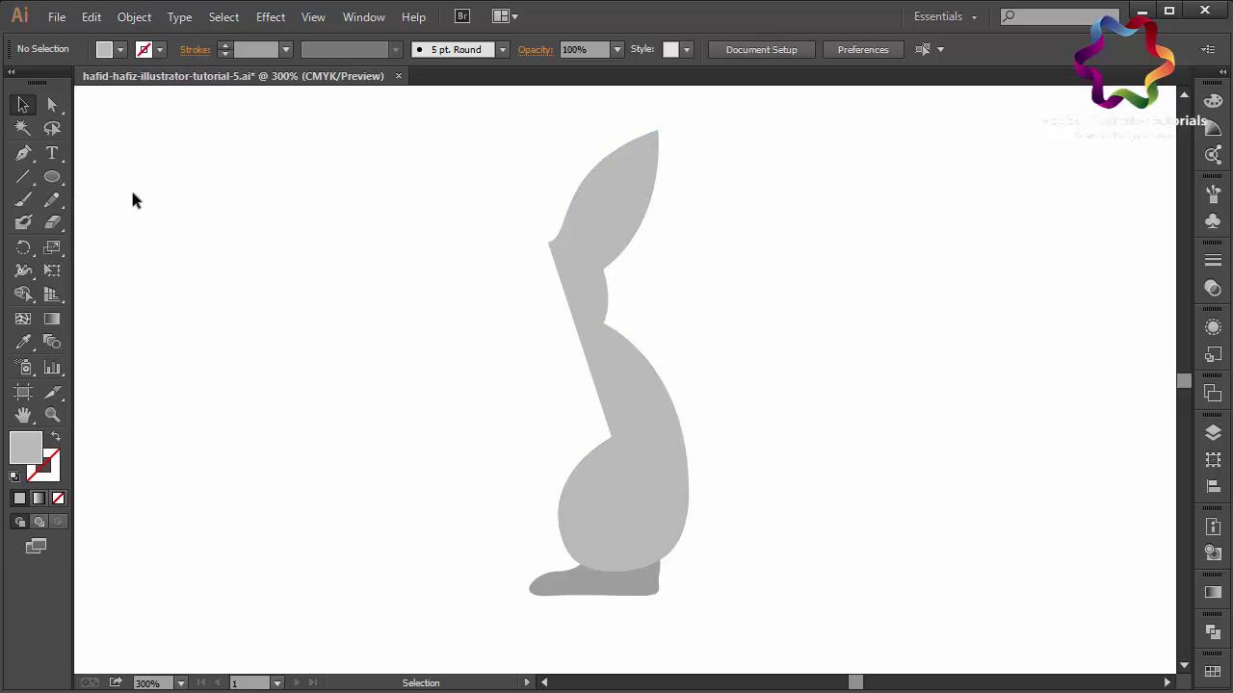
pyautogui.click(25, 154)
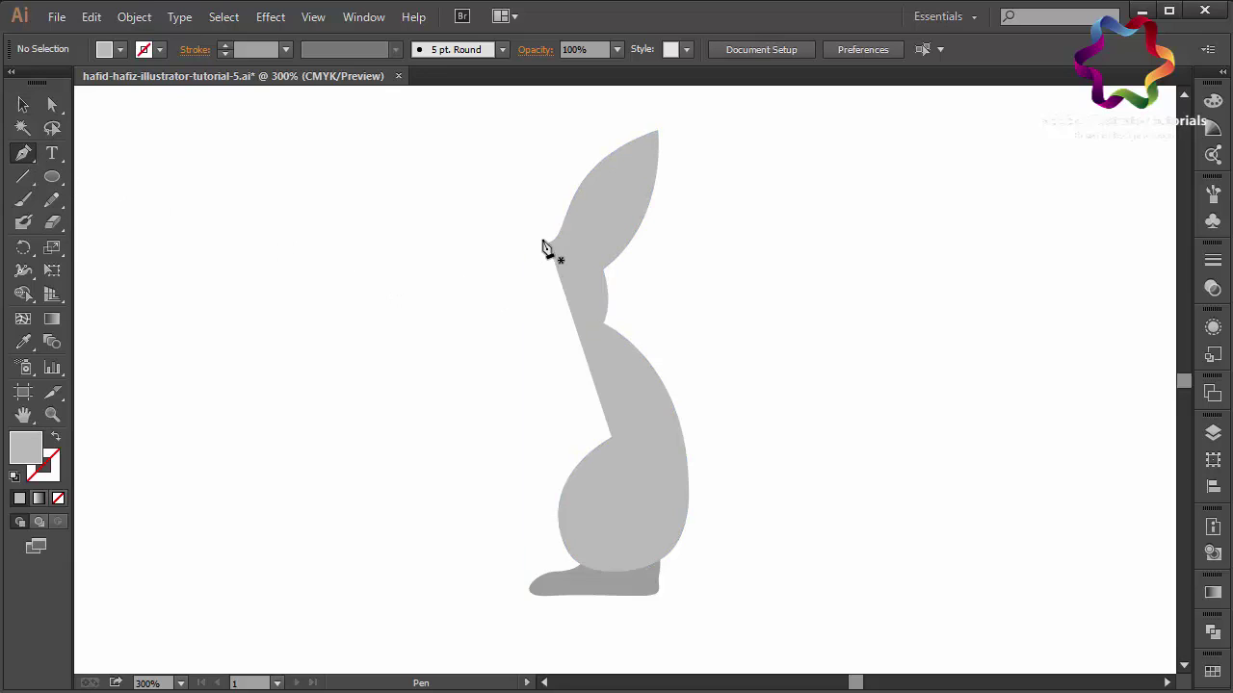
# Step: Pull the neck point left to extend the head, then place the second ear's tip and side
pyautogui.moveTo(546, 248); pyautogui.dragTo(486, 245)
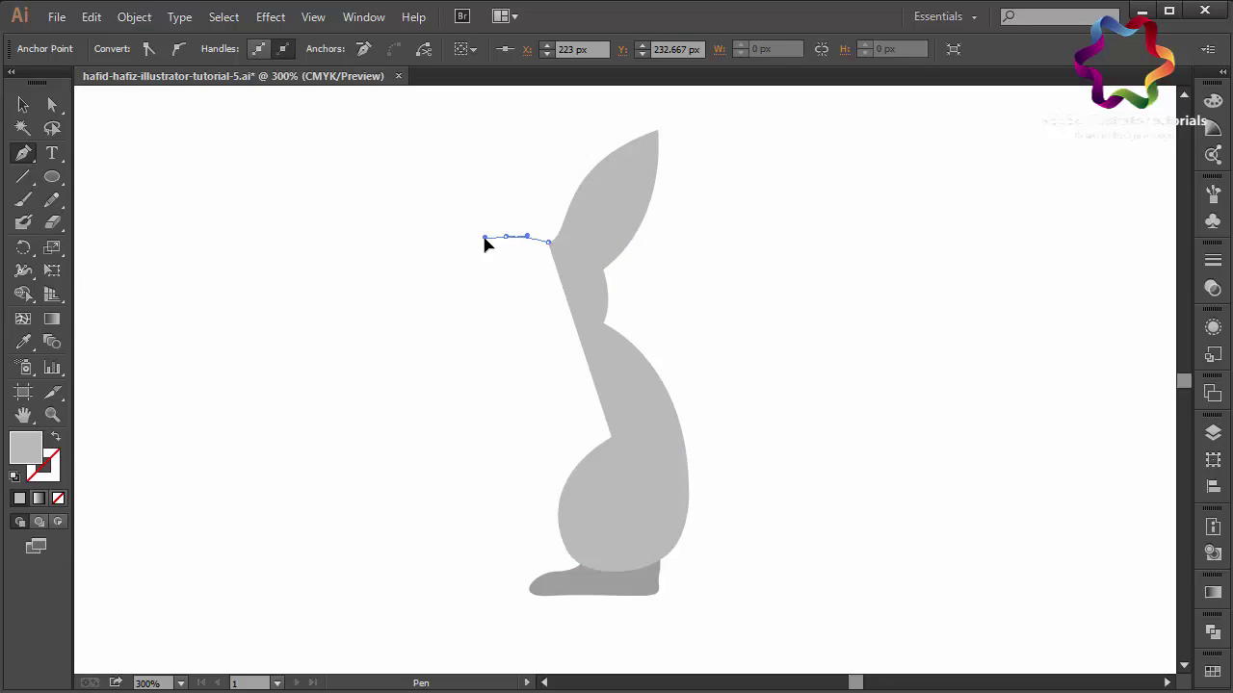
pyautogui.moveTo(485, 239); pyautogui.dragTo(509, 244)
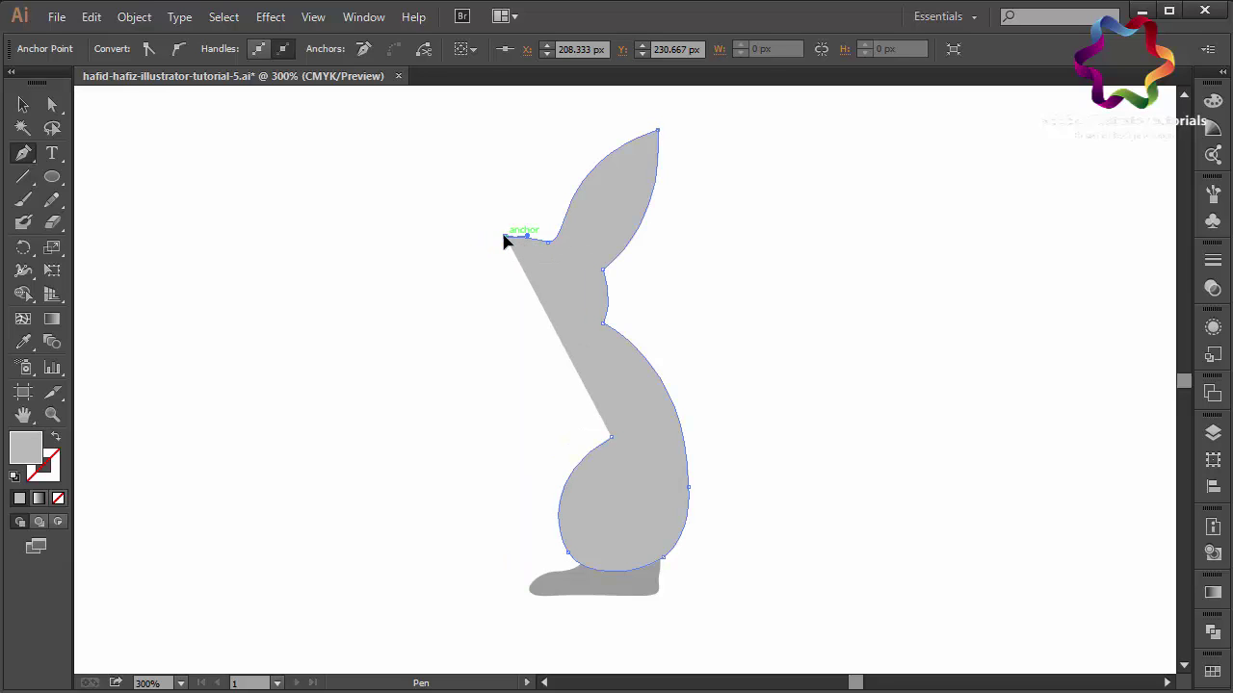
pyautogui.click(566, 130)
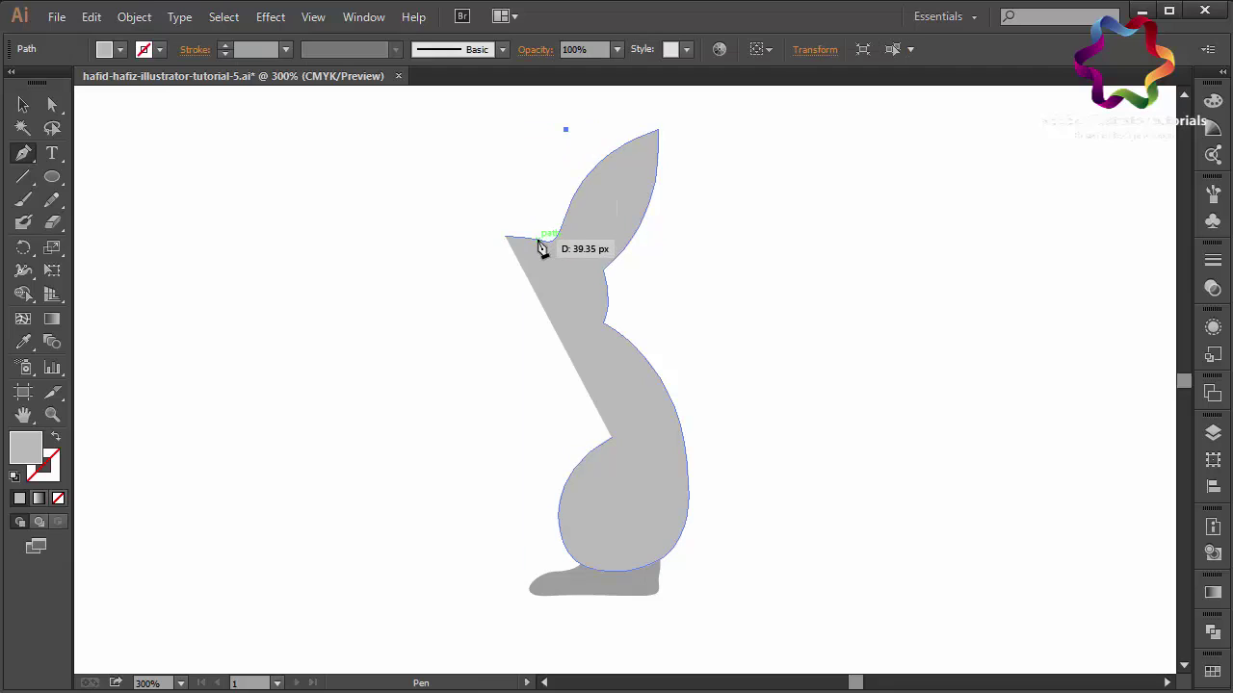
pyautogui.moveTo(537, 239); pyautogui.dragTo(552, 318)
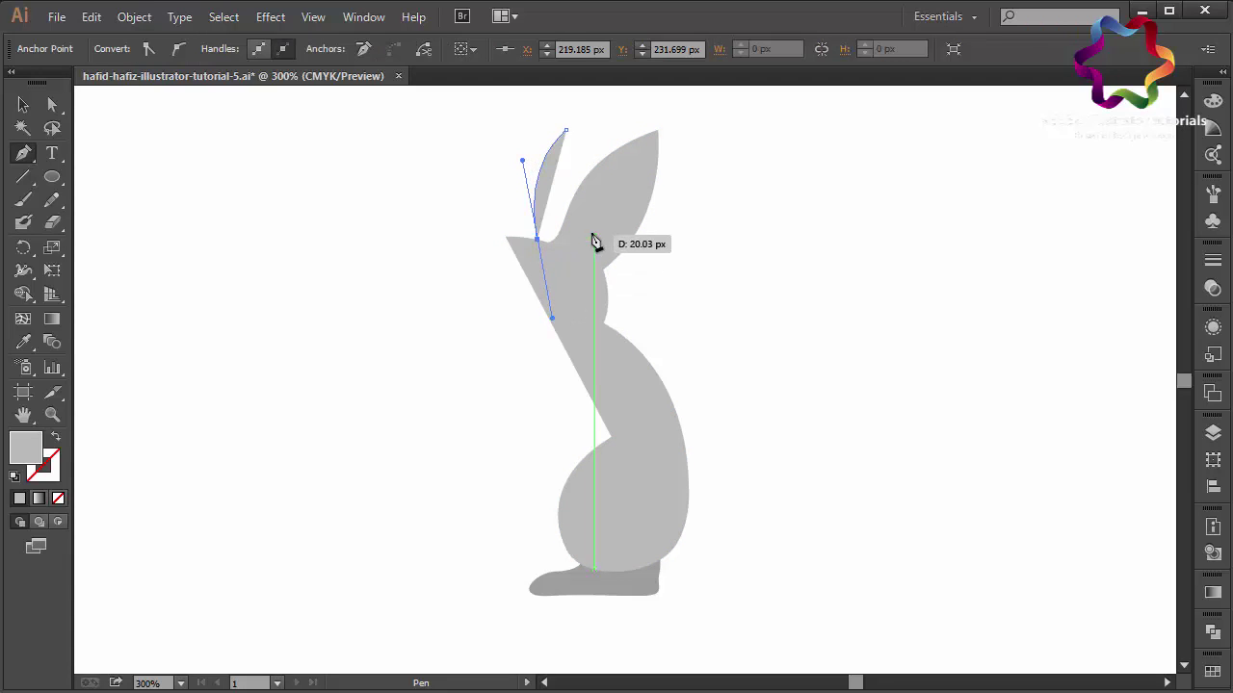
# Step: Round the base and bottom of the leaf-shaped second ear to close it
pyautogui.moveTo(585, 245); pyautogui.dragTo(584, 239)
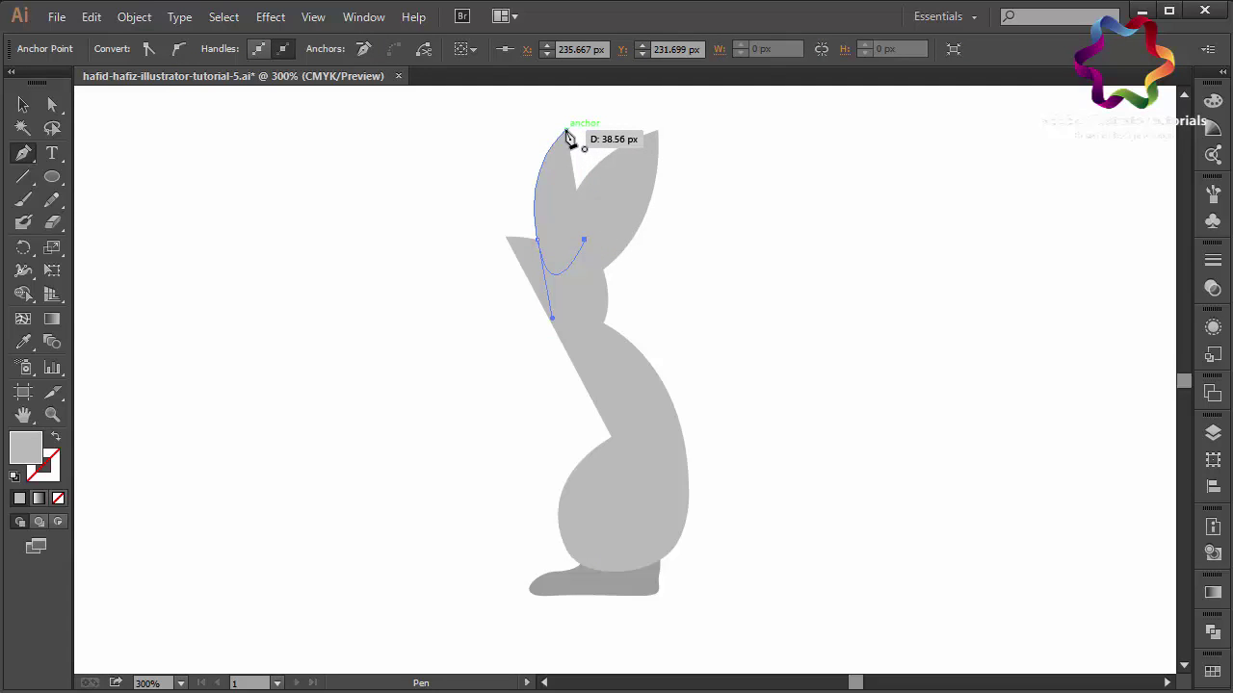
pyautogui.moveTo(569, 137); pyautogui.dragTo(572, 135)
pyautogui.scroll(4, 534, 97)
pyautogui.scroll(1, 542, 237)
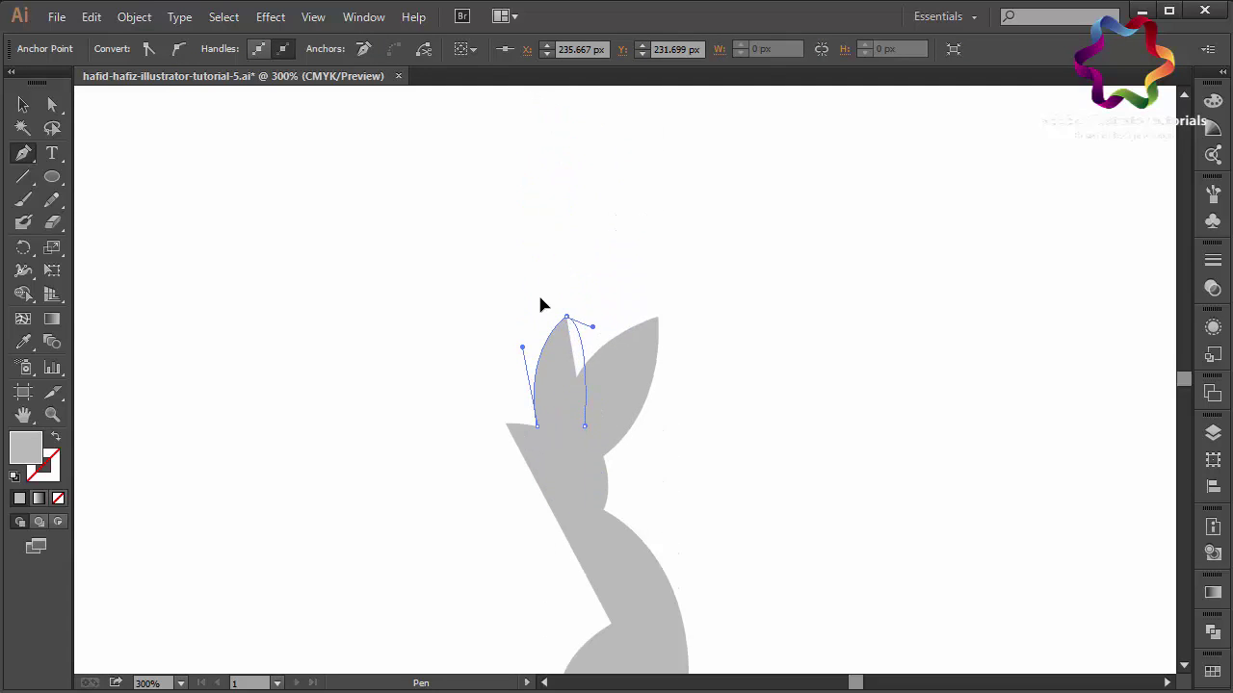
pyautogui.moveTo(592, 326); pyautogui.dragTo(594, 364)
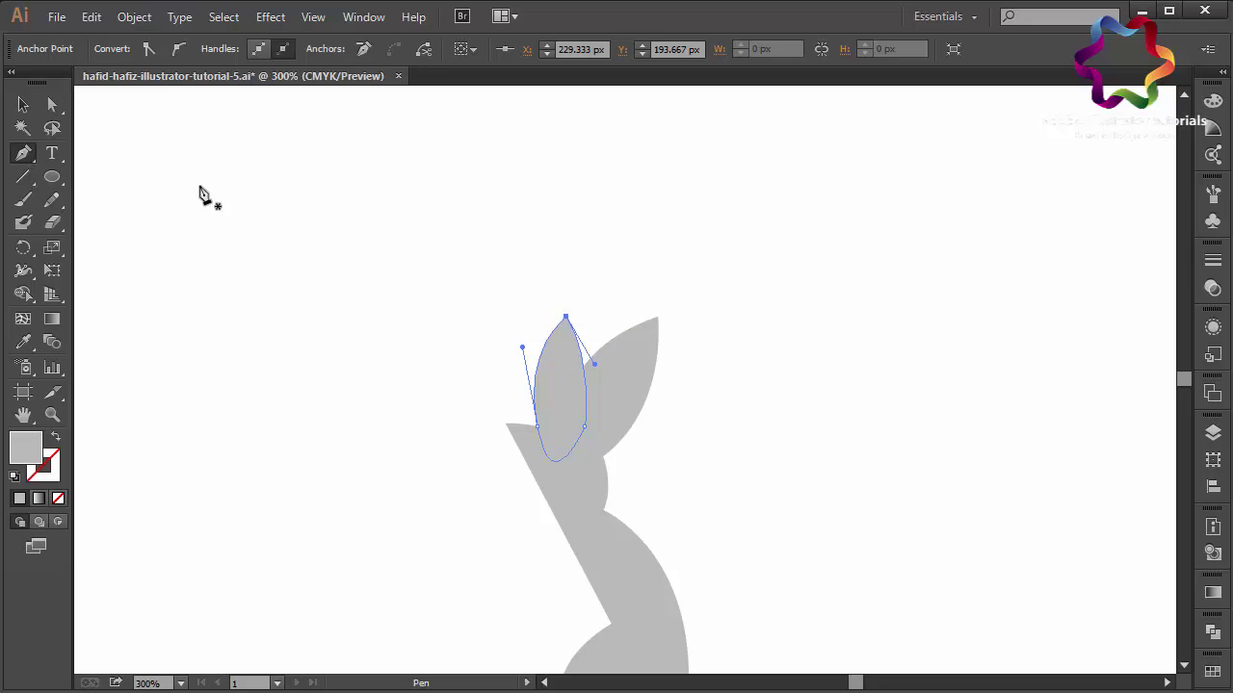
# Step: Send the second ear to the back, behind the rabbit's head and body
pyautogui.press('v')
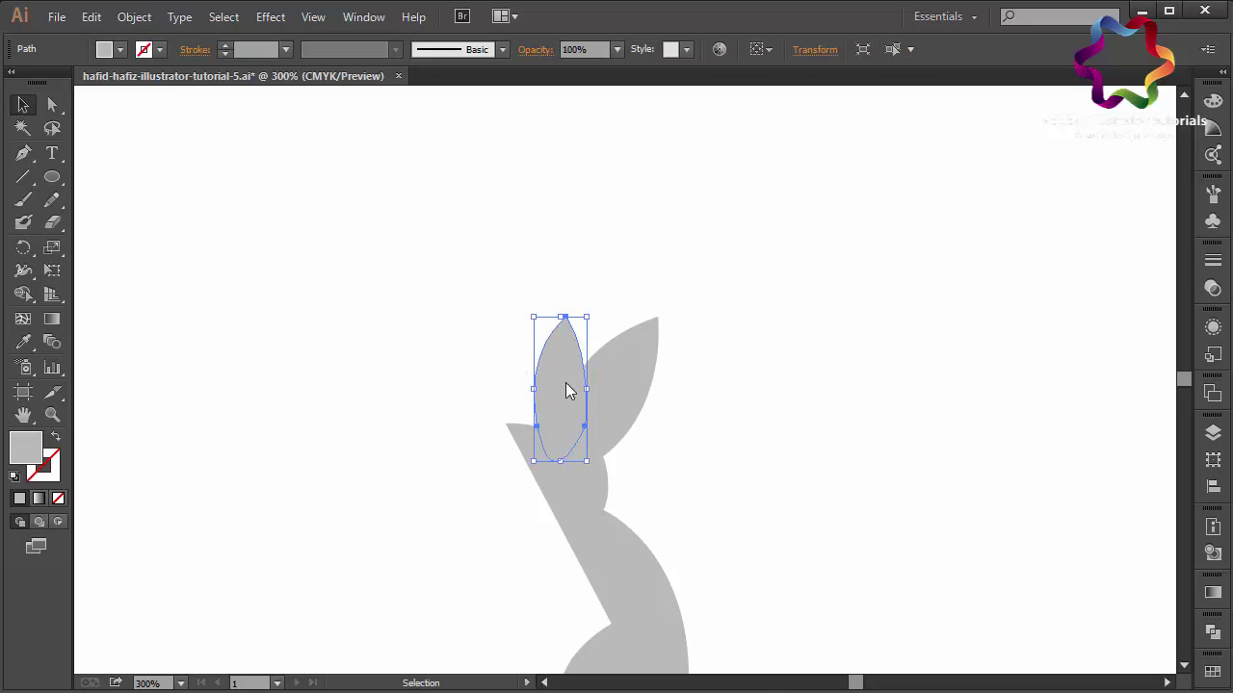
pyautogui.rightClick(565, 382)
pyautogui.moveTo(620, 655)
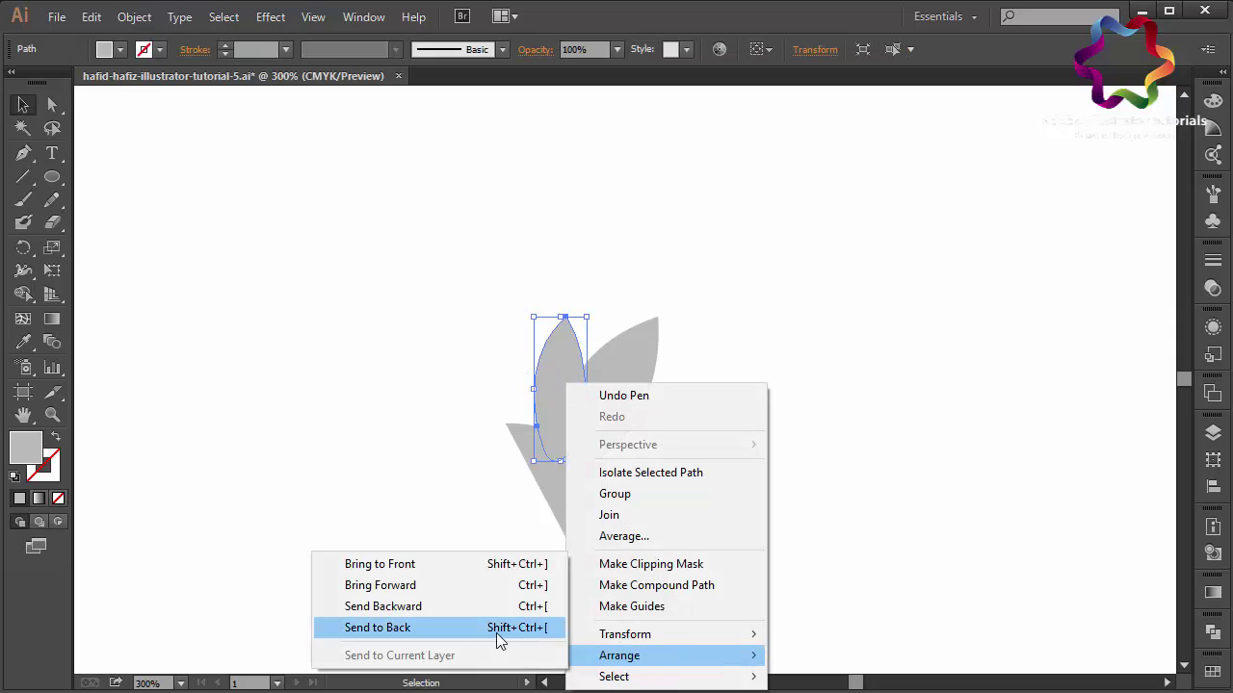
pyautogui.click(494, 627)
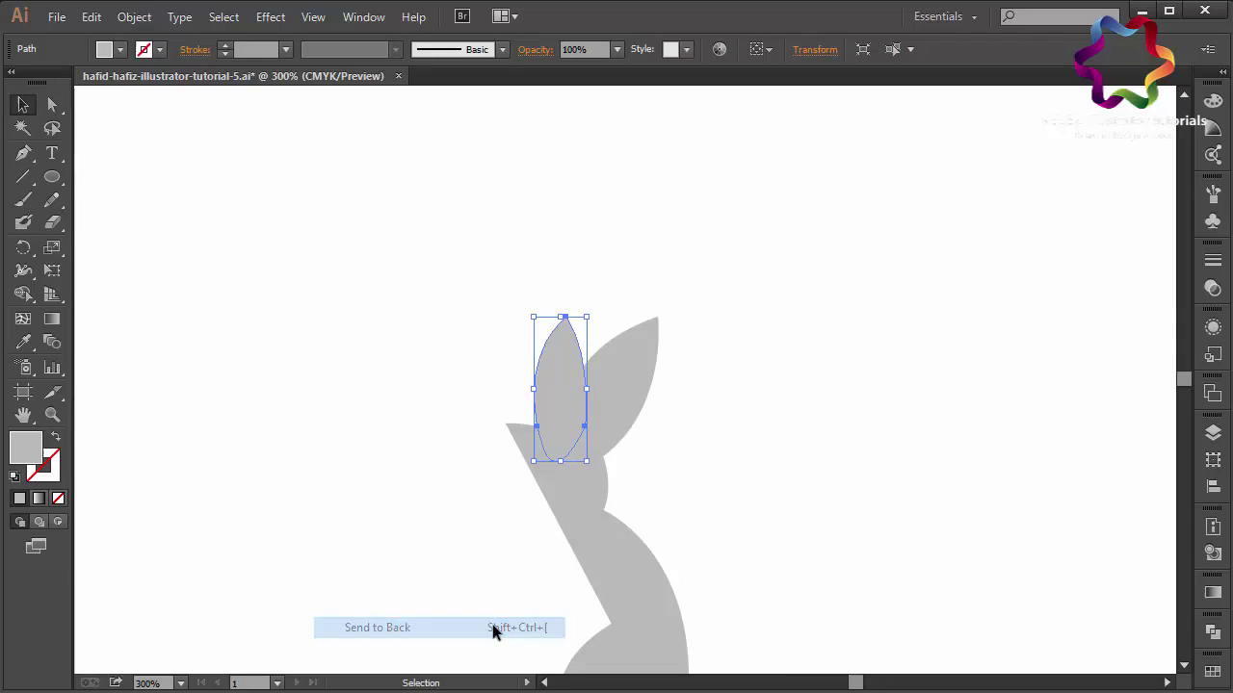
pyautogui.click(1185, 668)
pyautogui.click(918, 608)
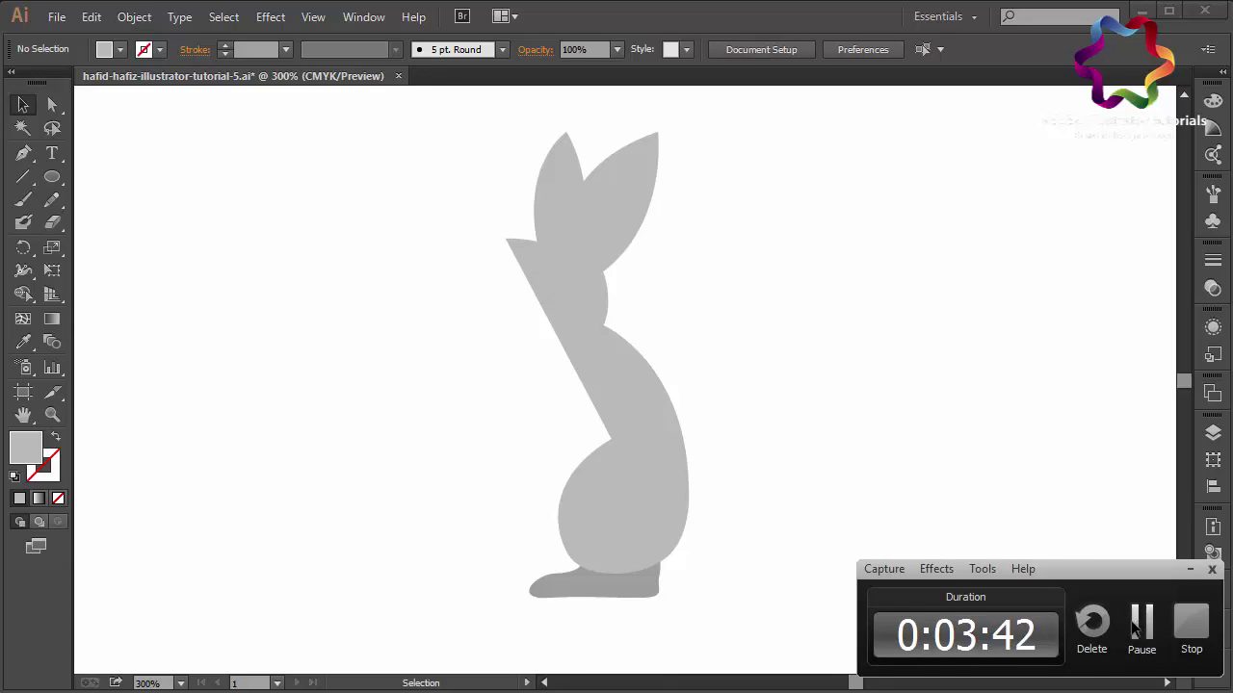
# Step: Select the body outline and begin reshaping the head from the neck point
pyautogui.click(568, 278)
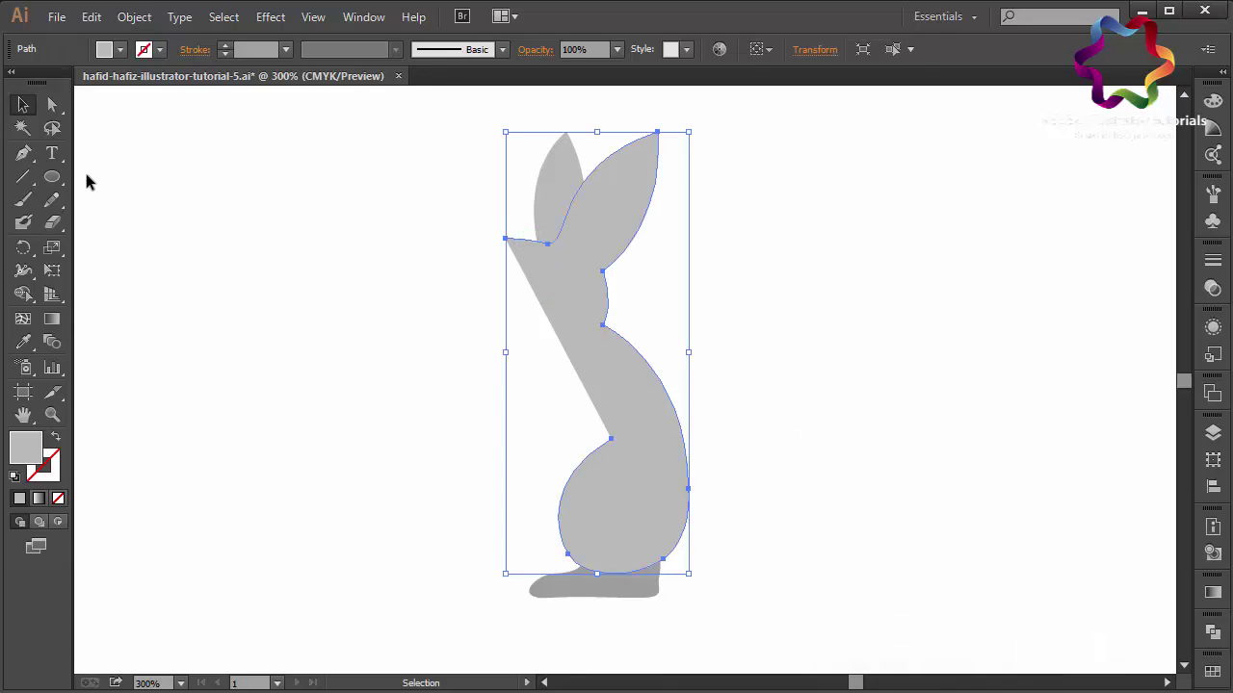
pyautogui.click(23, 153)
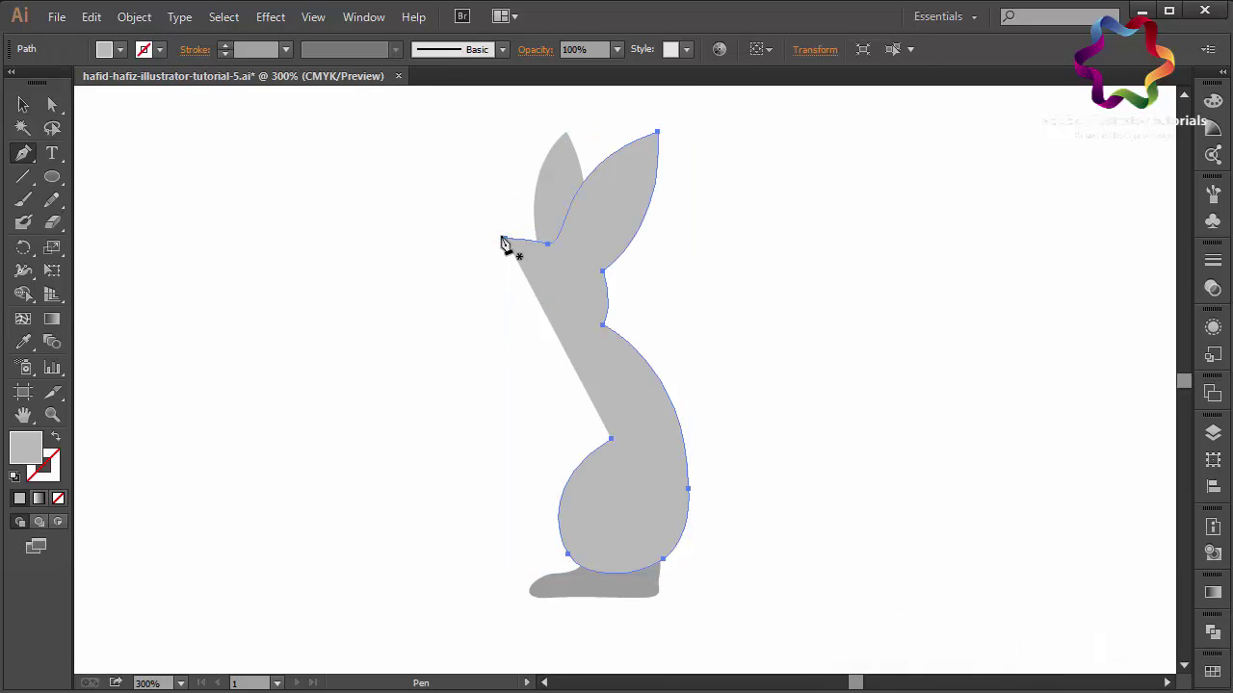
pyautogui.moveTo(503, 239)
pyautogui.mouseDown()
pyautogui.moveTo(429, 274)
pyautogui.moveTo(439, 271)
pyautogui.mouseUp()
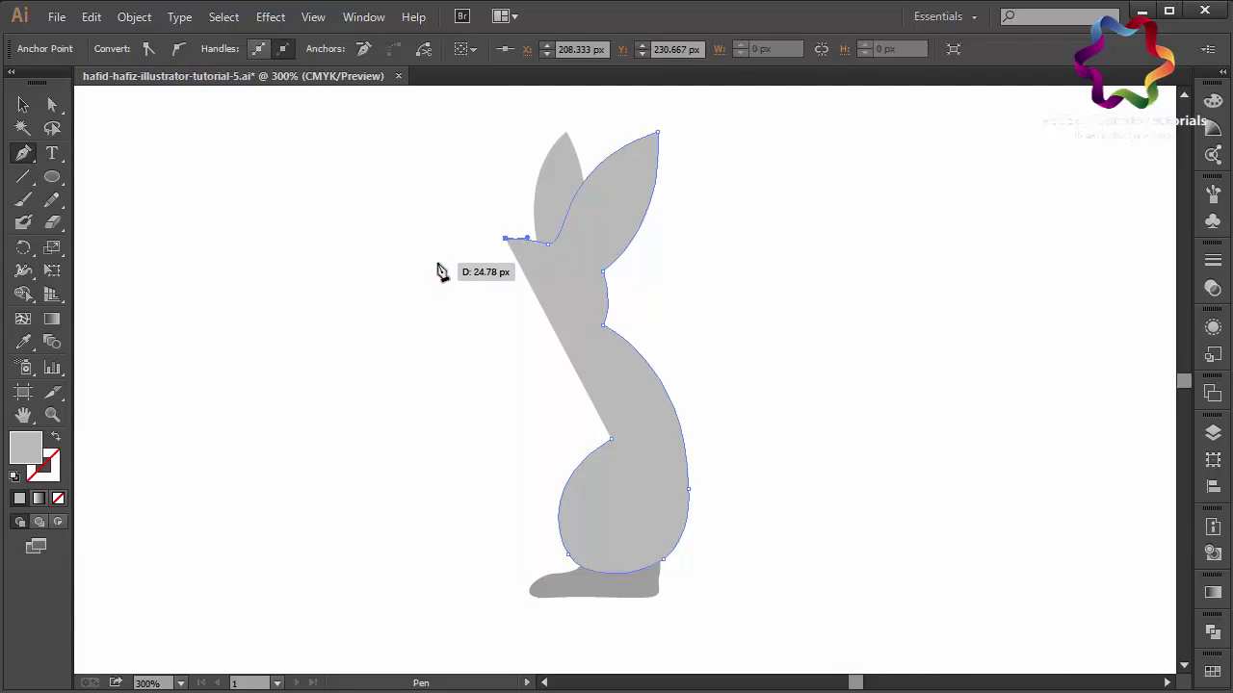
# Step: Draw a rounded snout left of the head, ending in a sharp chin corner
pyautogui.click(427, 267)
pyautogui.moveTo(402, 287); pyautogui.dragTo(406, 298)
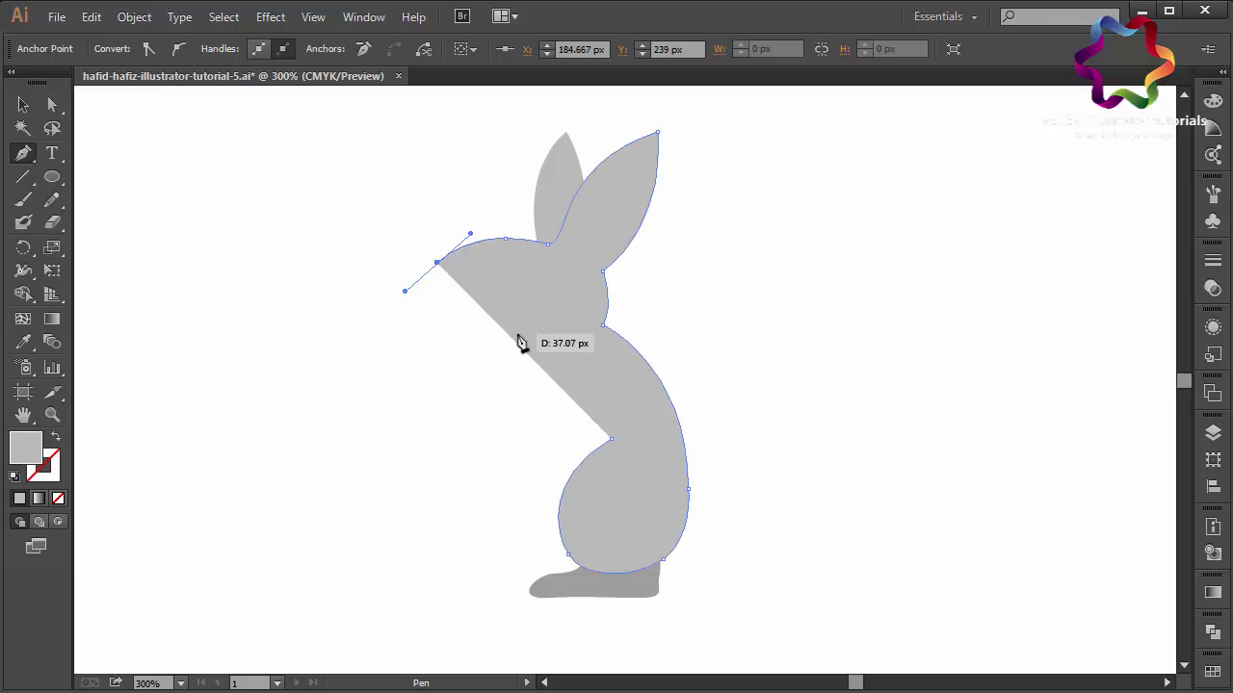
pyautogui.moveTo(518, 334); pyautogui.dragTo(577, 339)
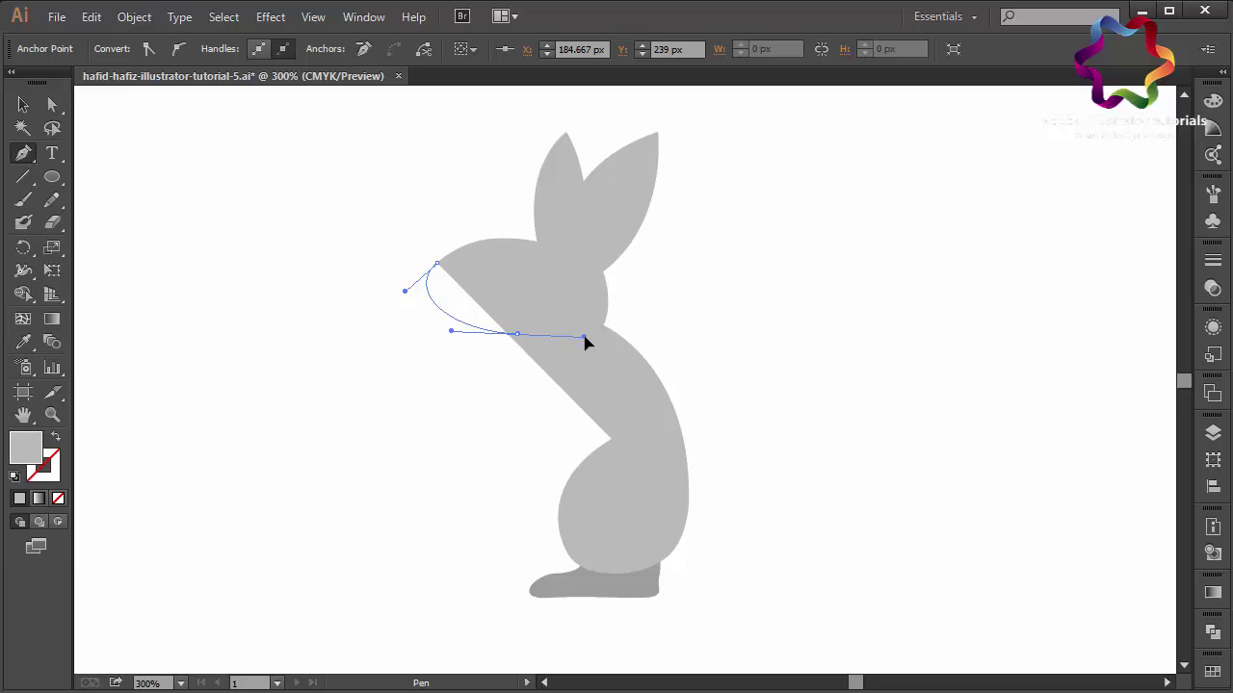
pyautogui.moveTo(587, 337)
pyautogui.mouseDown()
pyautogui.moveTo(579, 360)
pyautogui.moveTo(584, 337)
pyautogui.mouseUp()
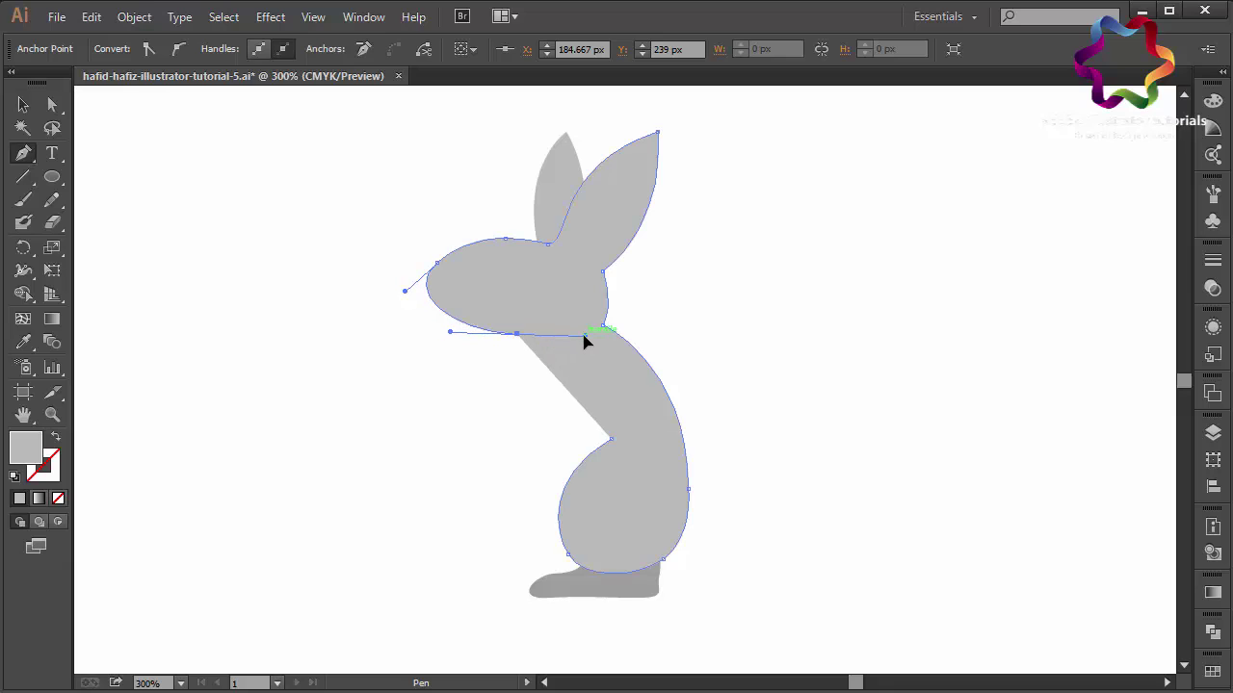
pyautogui.click(516, 335)
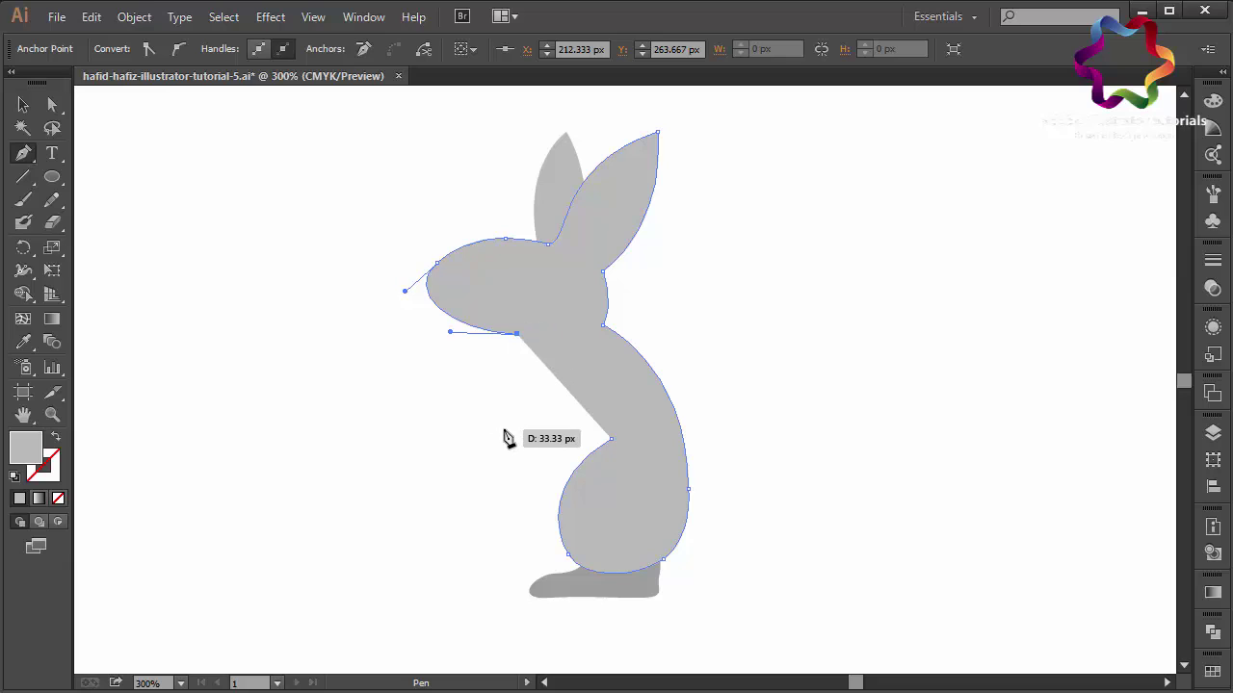
# Step: Add chest anchors down to the foot, then undo the extra chest points
pyautogui.moveTo(508, 422)
pyautogui.mouseDown()
pyautogui.moveTo(525, 494)
pyautogui.moveTo(528, 481)
pyautogui.mouseUp()
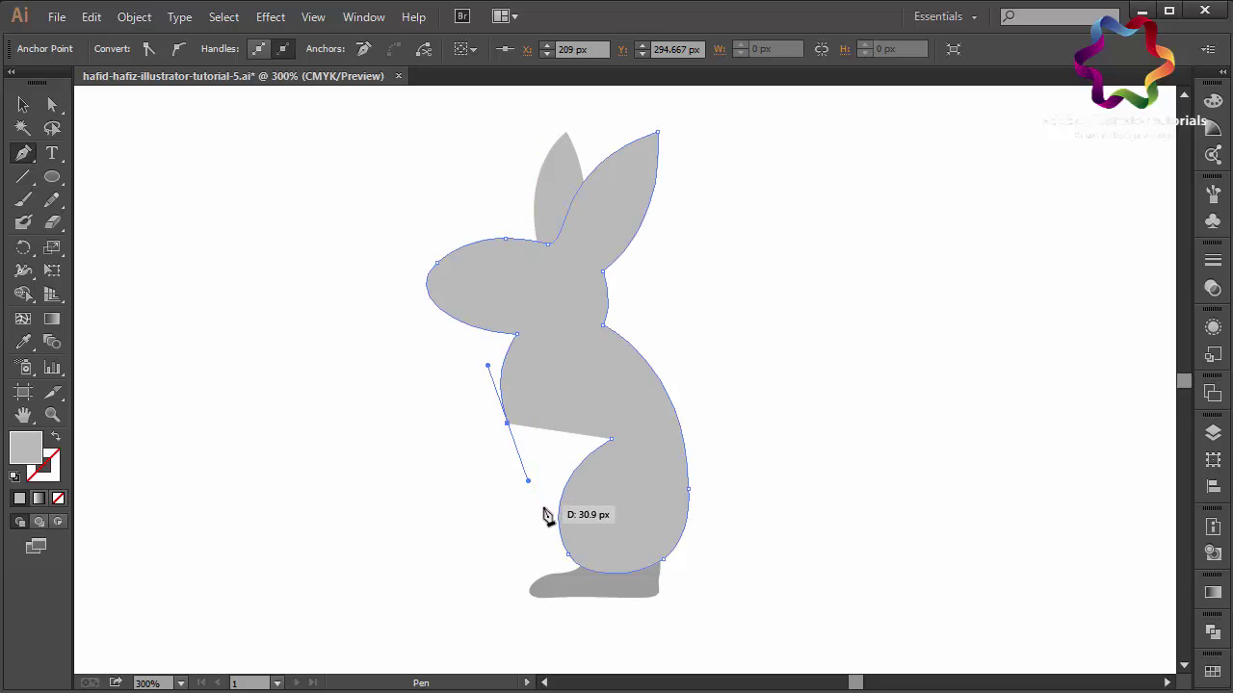
pyautogui.moveTo(544, 528); pyautogui.dragTo(536, 598)
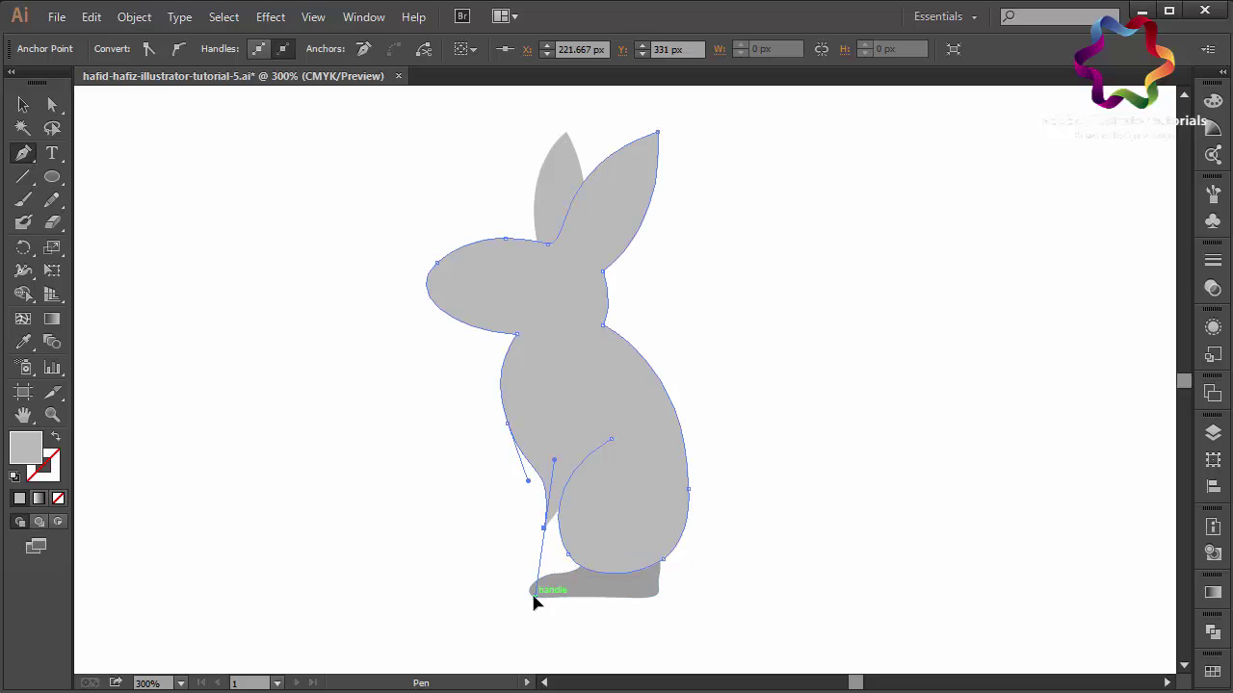
pyautogui.click(579, 575)
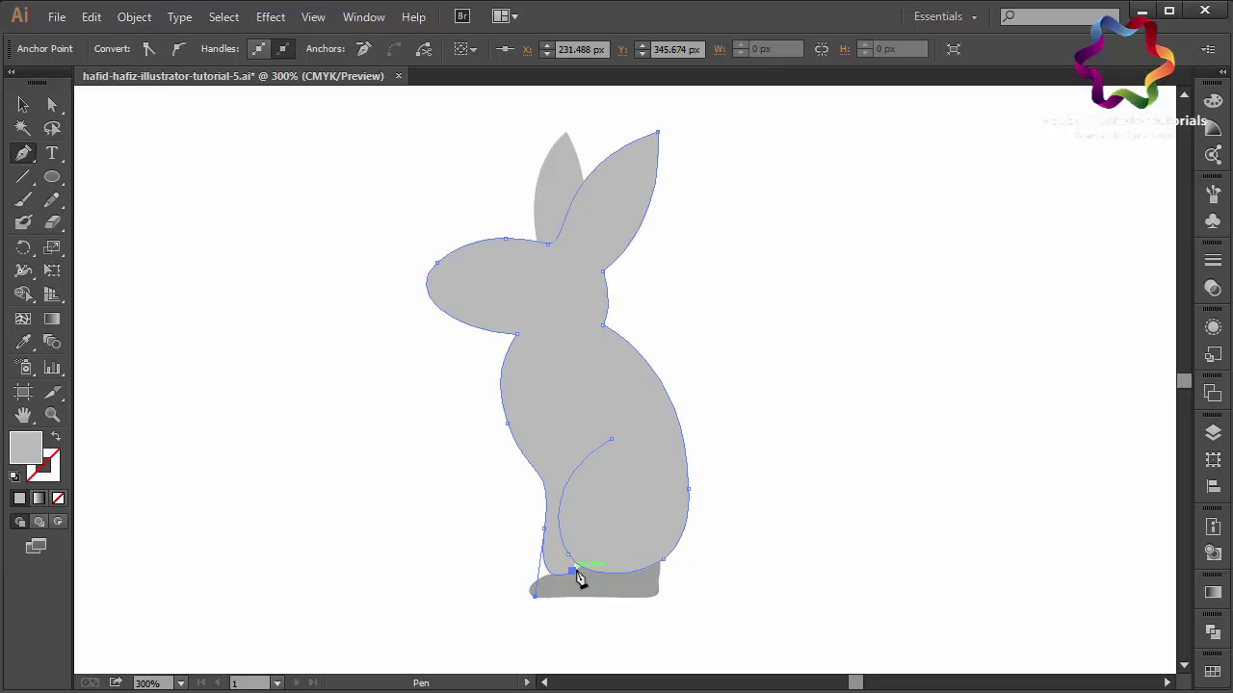
pyautogui.hotkey('ctrl', 'z')
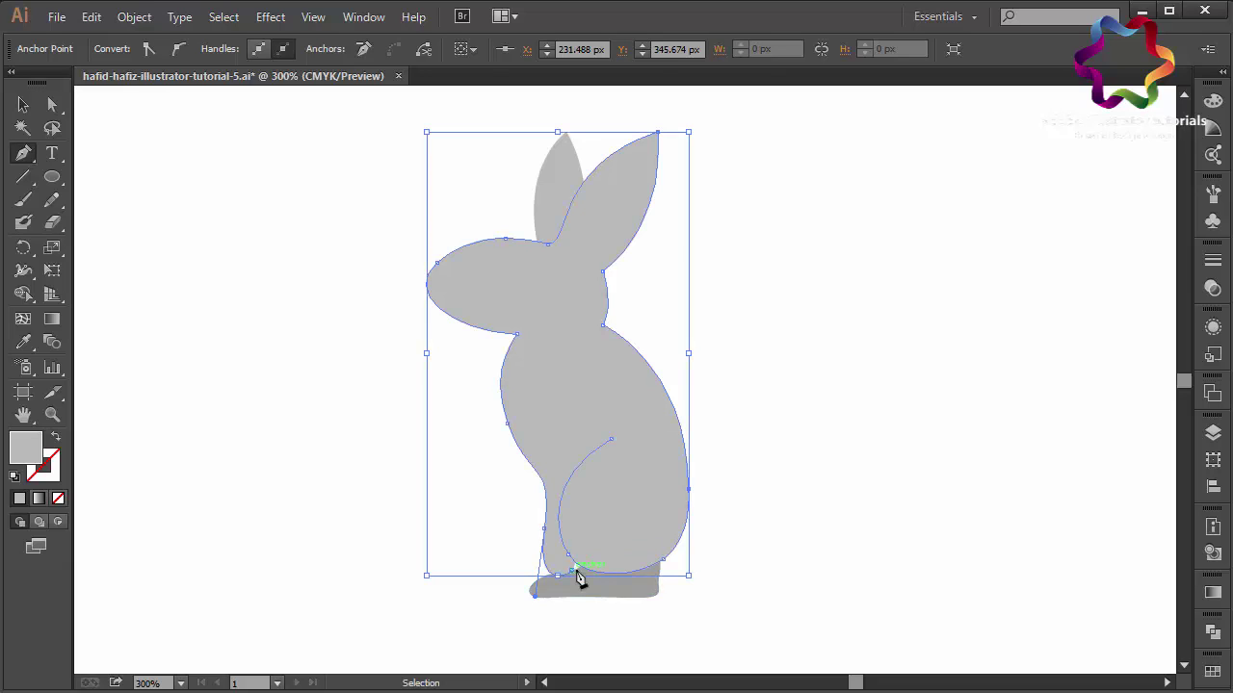
pyautogui.hotkey('ctrl', 'z')
pyautogui.hotkey('ctrl', 'z')
pyautogui.hotkey('ctrl', 'z')
# Step: Curve the chest smoothly down from the chin and close the outline at the foot
pyautogui.click(511, 394)
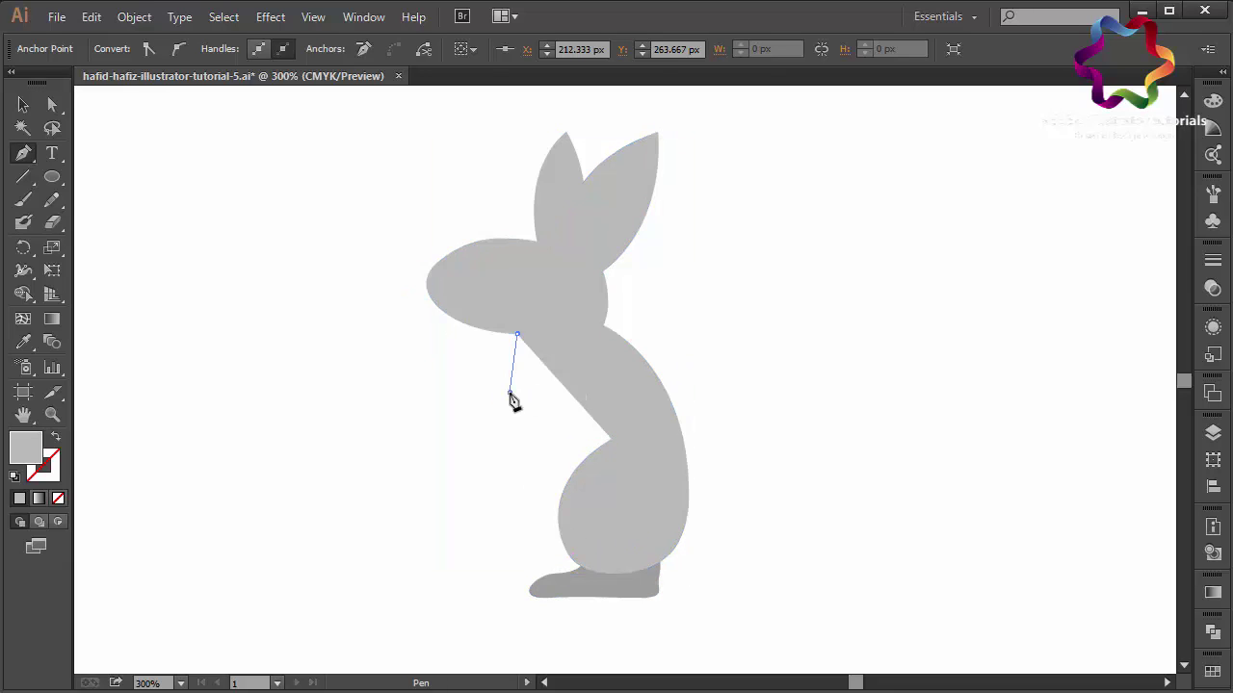
pyautogui.moveTo(515, 440); pyautogui.dragTo(515, 436)
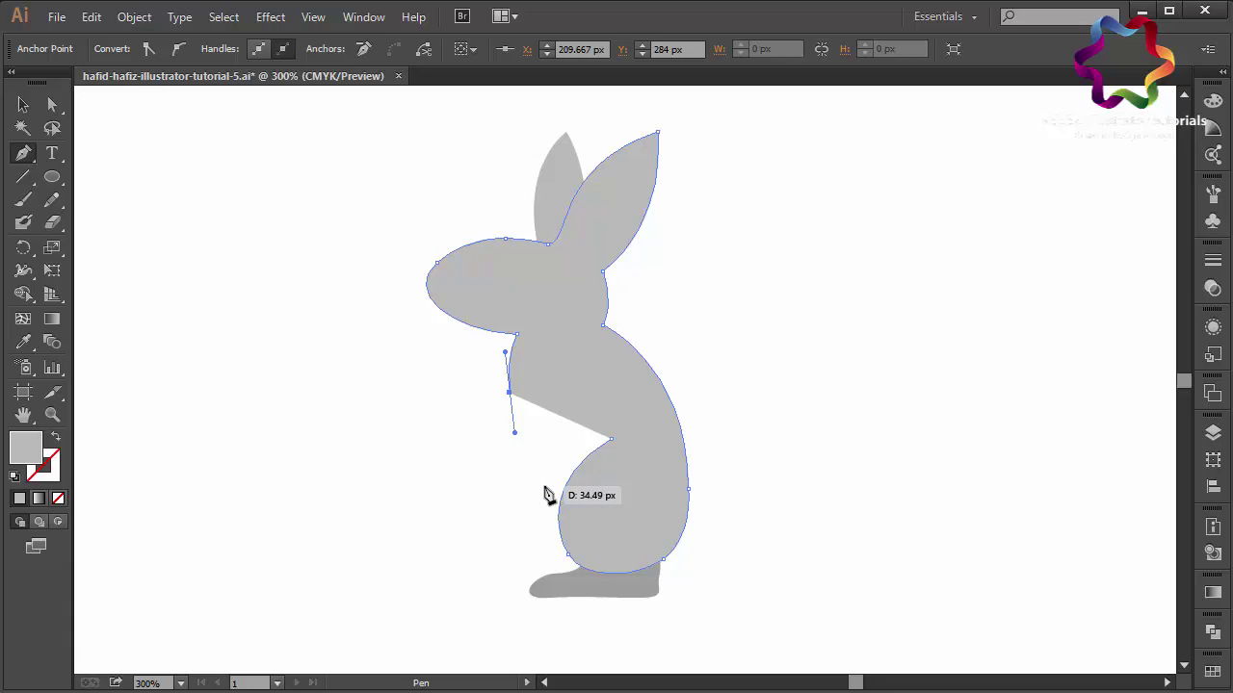
pyautogui.click(544, 486)
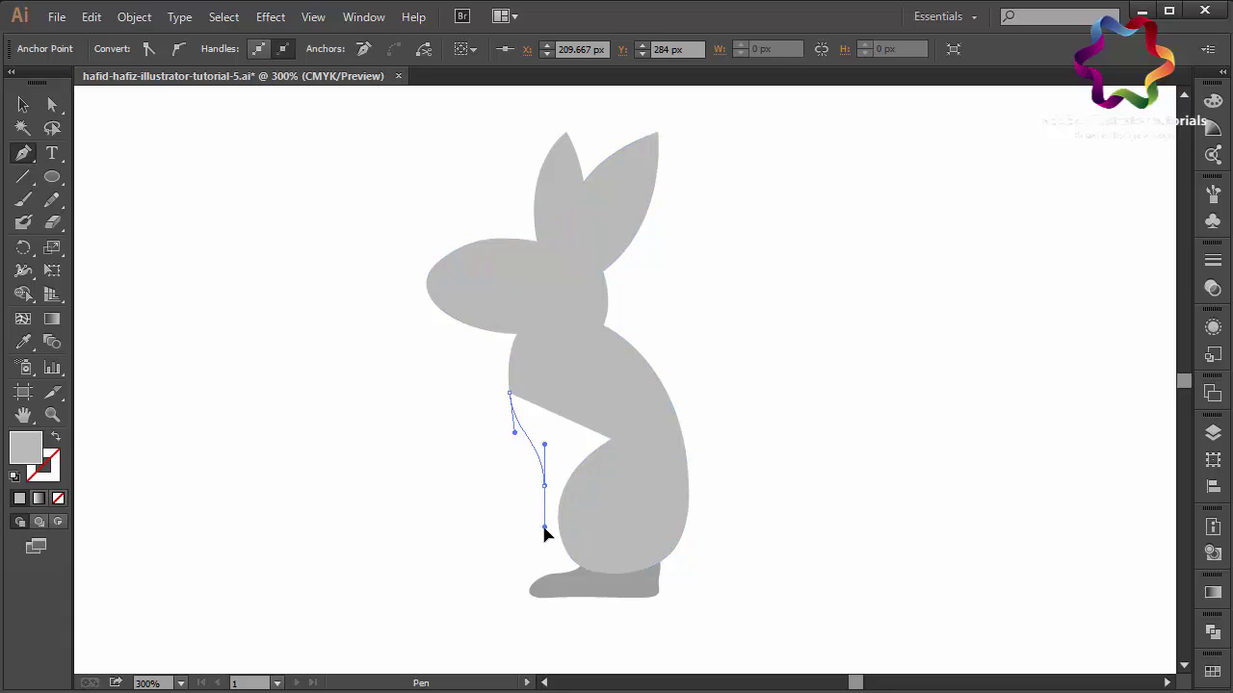
pyautogui.moveTo(545, 537); pyautogui.dragTo(544, 530)
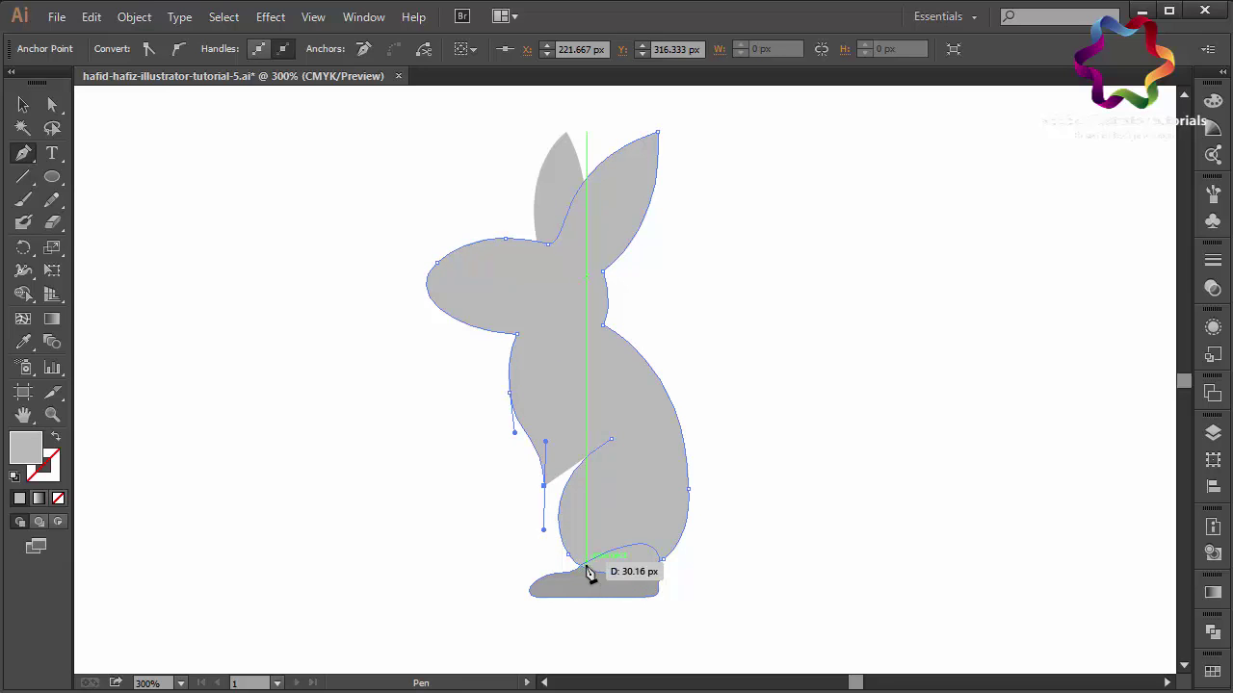
pyautogui.moveTo(570, 558); pyautogui.dragTo(578, 573)
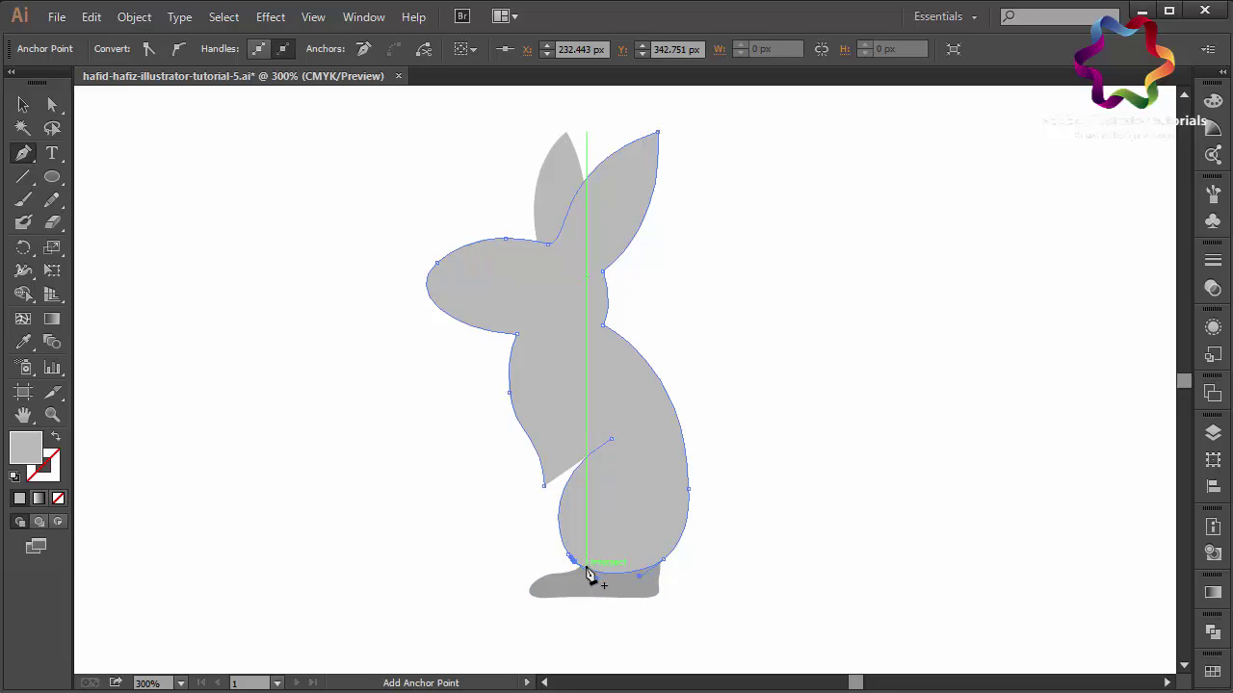
# Step: Draw a curved front-leg line from the chest down toward the foot
pyautogui.keyDown('ctrl'); pyautogui.click(587, 572); pyautogui.keyUp('ctrl')
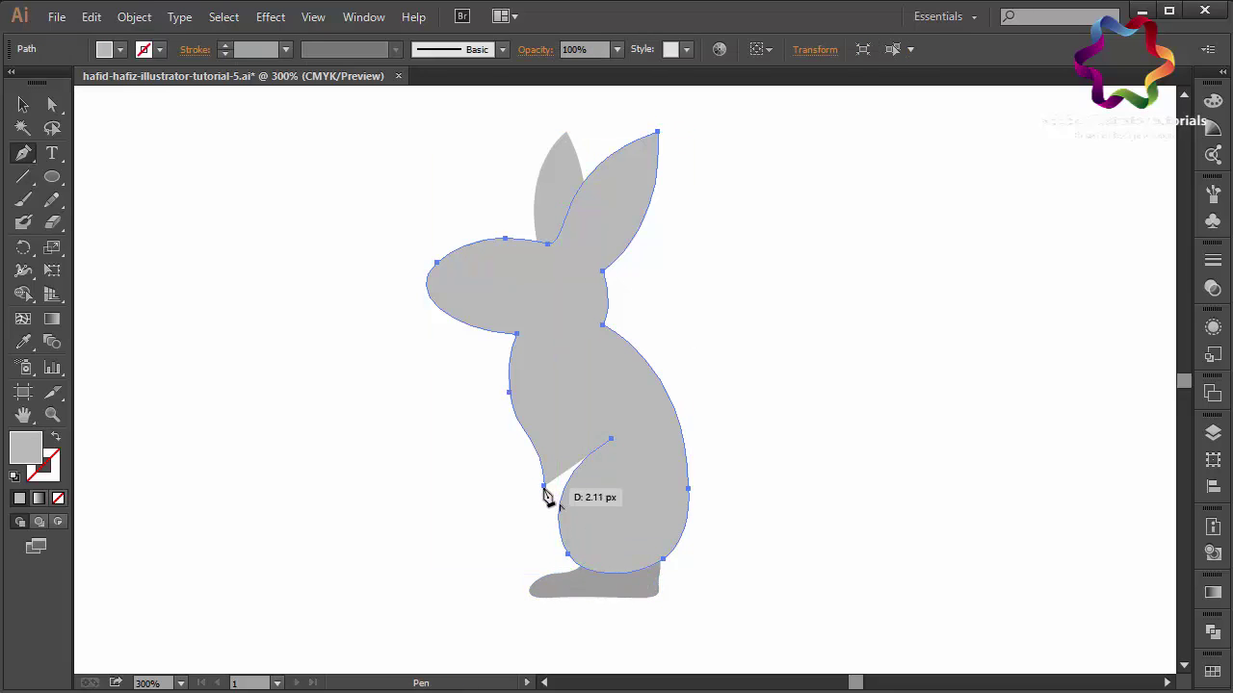
pyautogui.moveTo(544, 487); pyautogui.dragTo(547, 494)
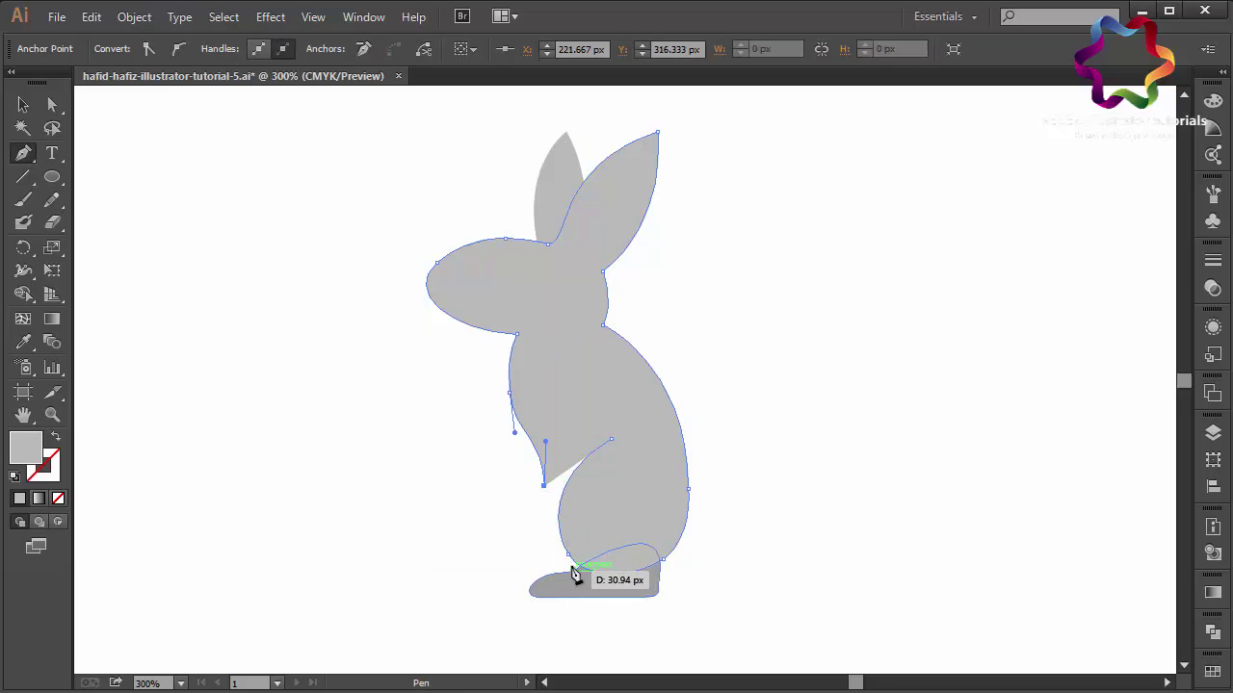
pyautogui.moveTo(573, 569)
pyautogui.mouseDown()
pyautogui.moveTo(603, 593)
pyautogui.moveTo(585, 593)
pyautogui.moveTo(597, 545)
pyautogui.mouseUp()
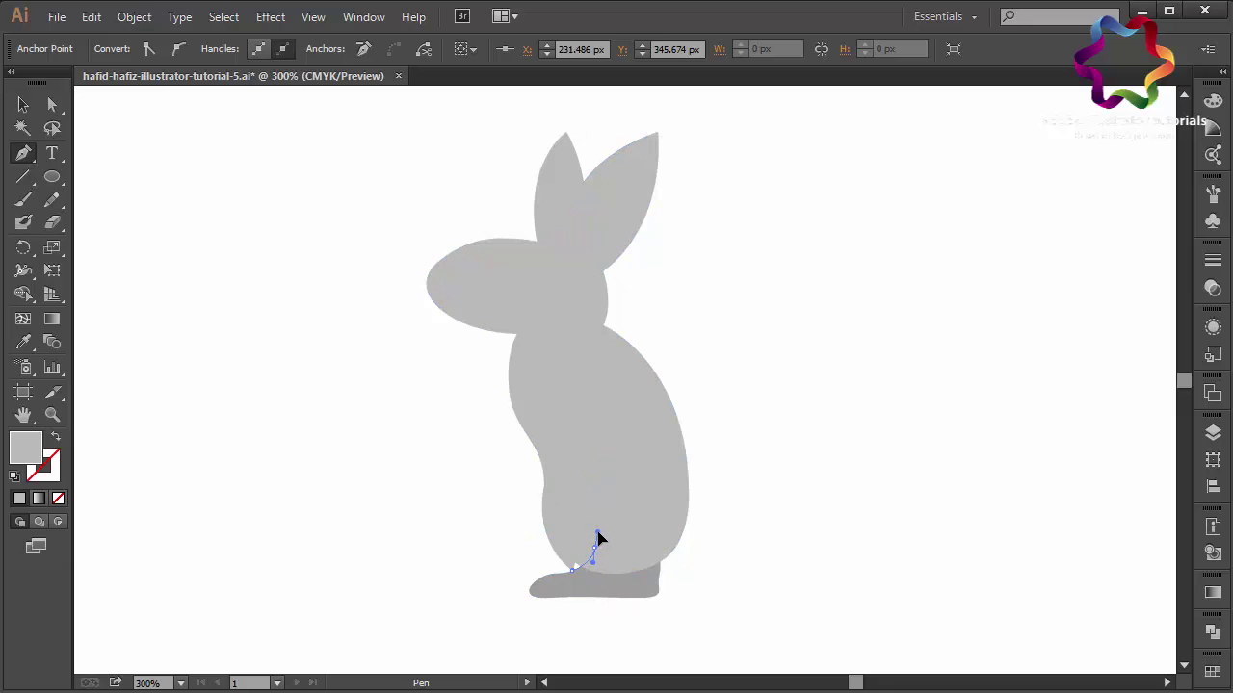
# Step: Zoom in on the rabbit and close the foot shape at its starting point
pyautogui.click(597, 539)
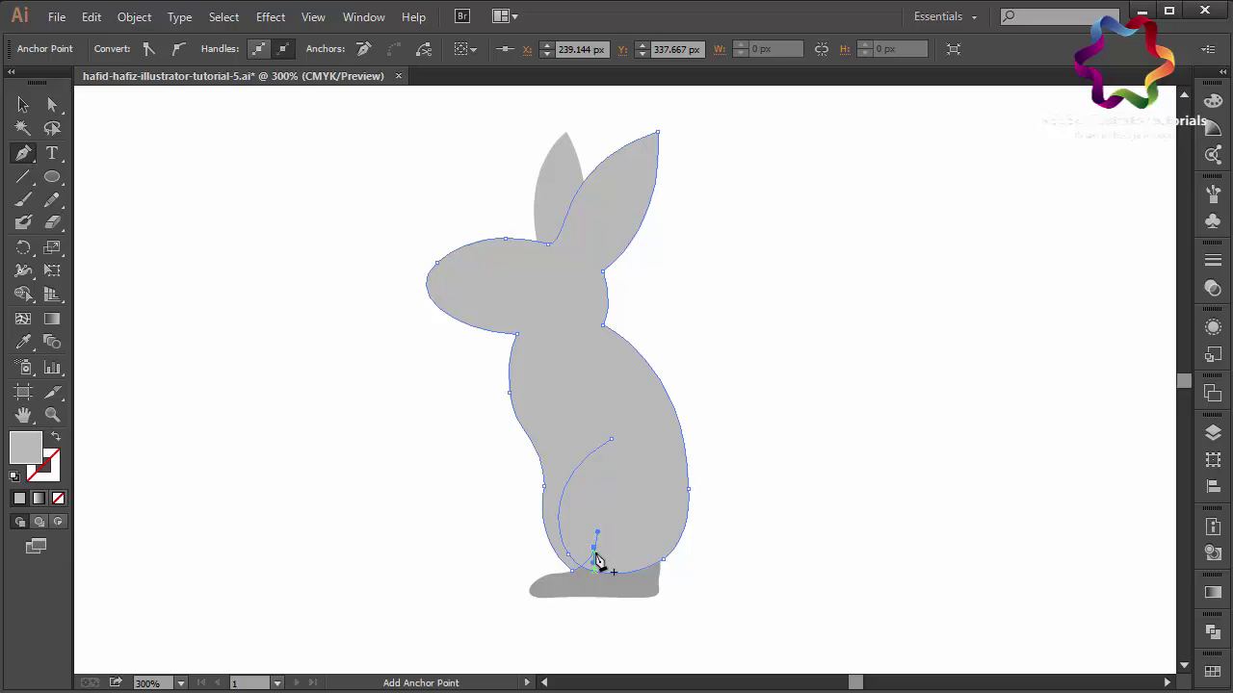
pyautogui.hotkey('ctrl', '+')
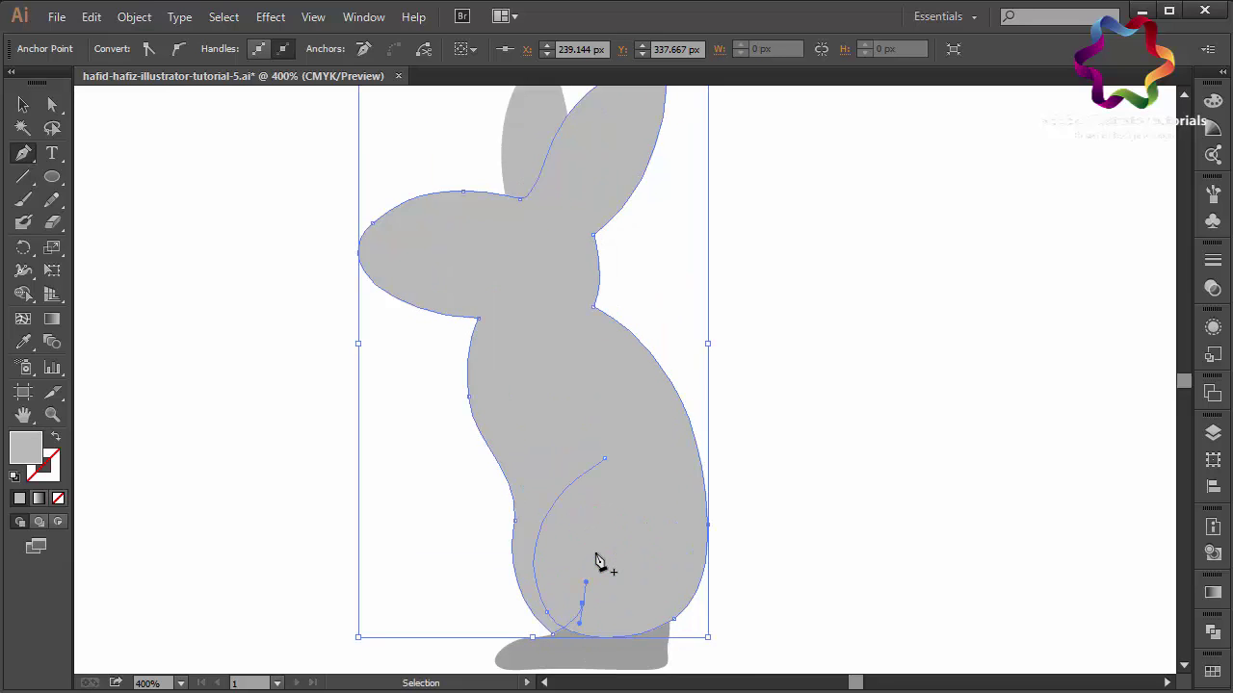
pyautogui.hotkey('ctrl', '+')
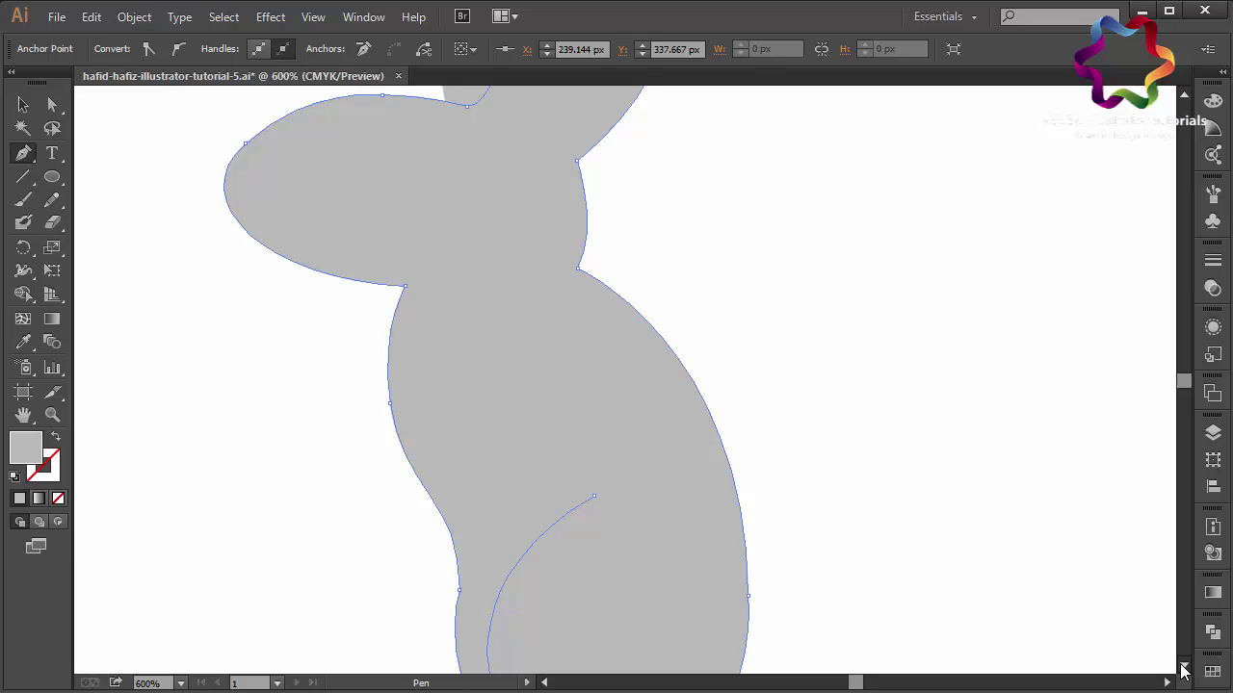
pyautogui.click(1184, 668)
pyautogui.hotkey('ctrl', 'z')
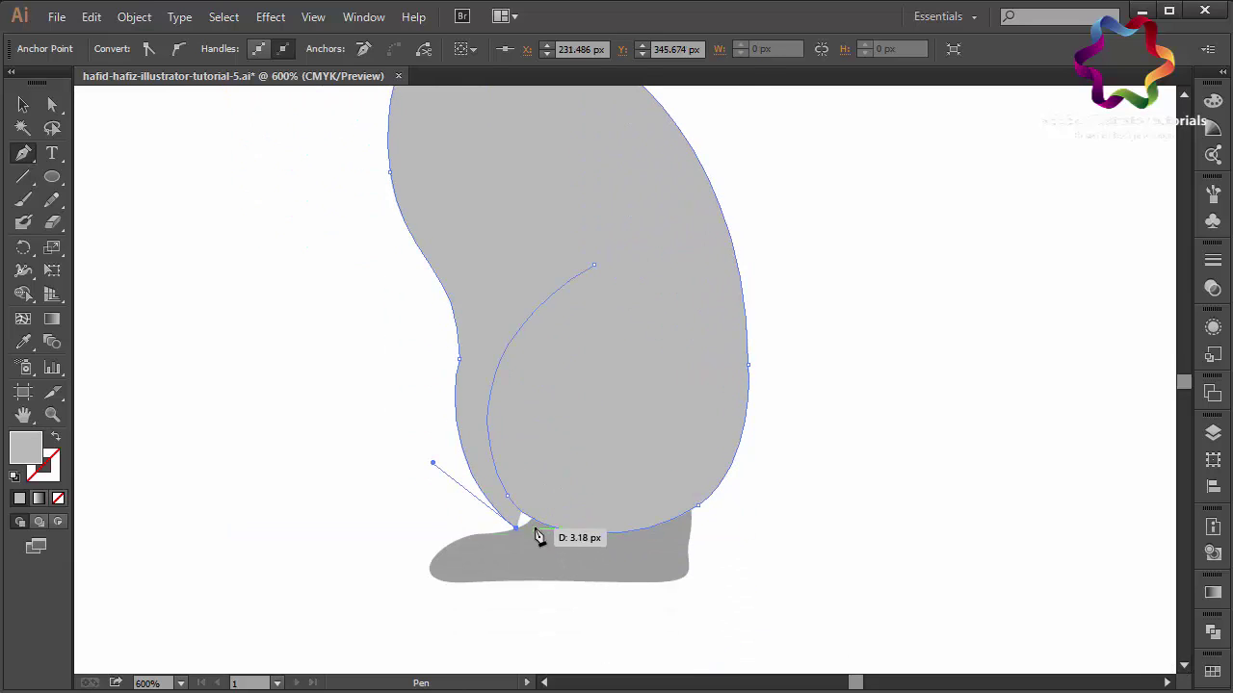
pyautogui.moveTo(530, 530); pyautogui.dragTo(531, 528)
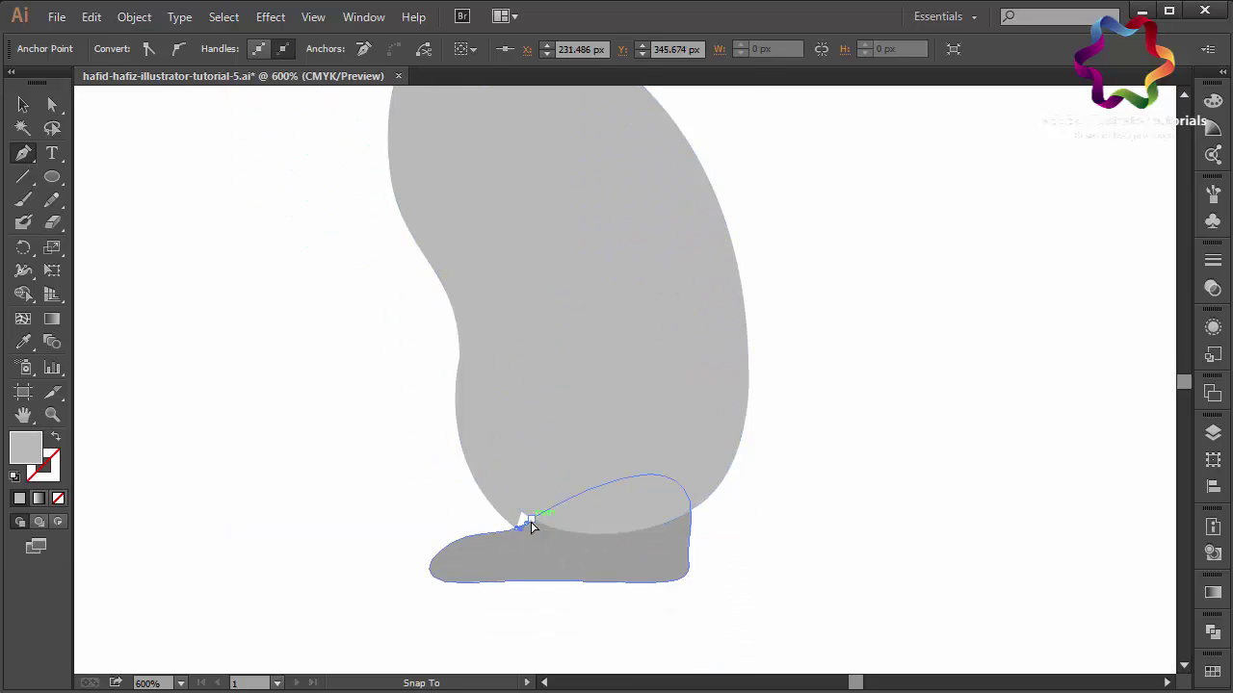
pyautogui.keyDown('ctrl'); pyautogui.click(530, 528); pyautogui.keyUp('ctrl')
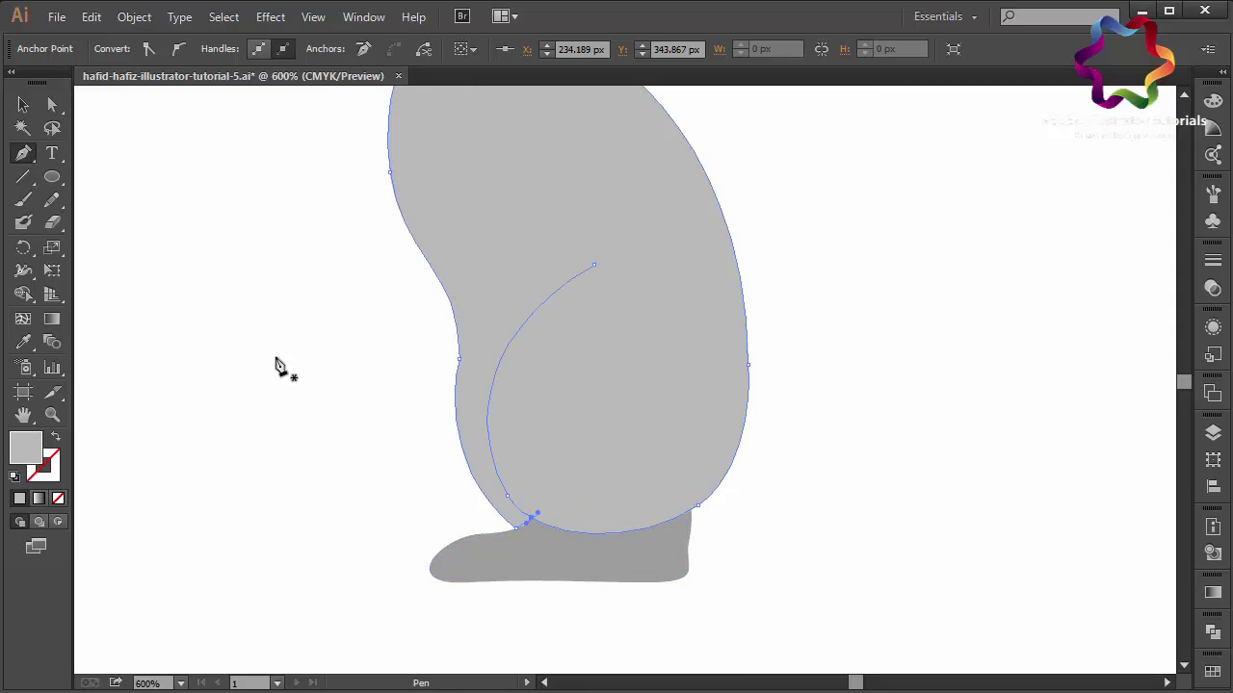
# Step: Adjust the anchor where the leg meets the foot with Direct Selection
pyautogui.click(52, 104)
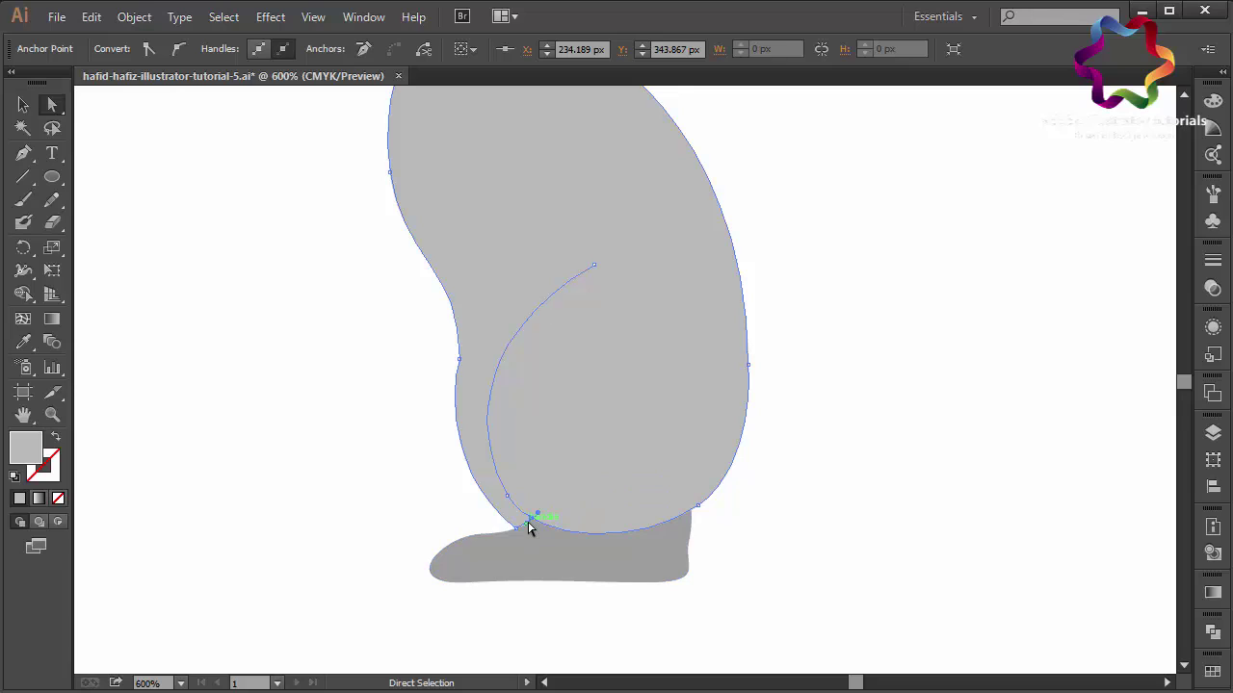
pyautogui.moveTo(528, 530); pyautogui.dragTo(528, 537)
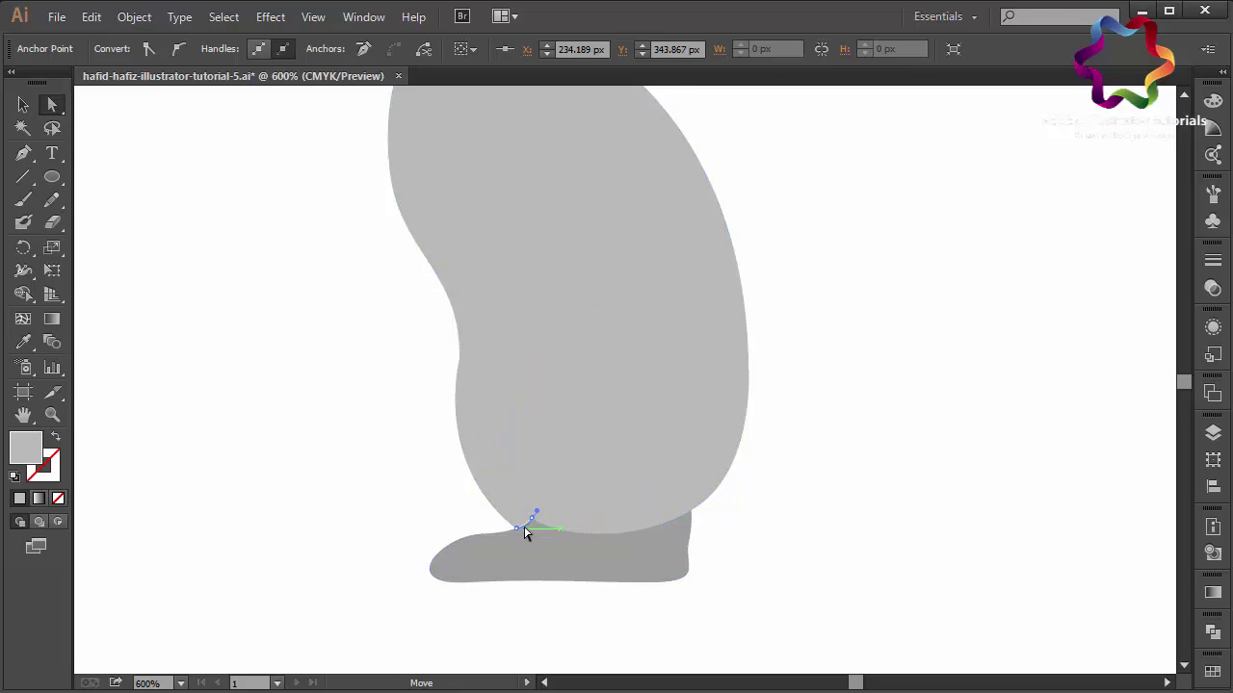
pyautogui.click(352, 512)
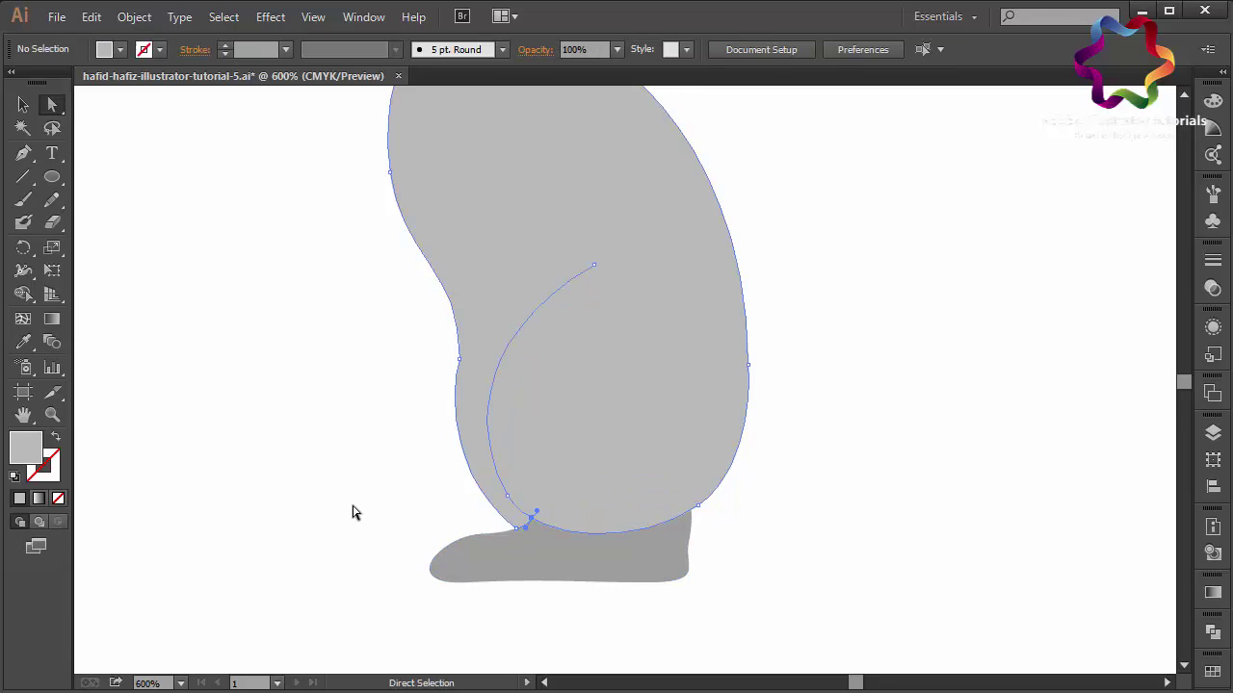
pyautogui.click(534, 423)
pyautogui.hotkey('ctrl', '-')
pyautogui.hotkey('ctrl', '-')
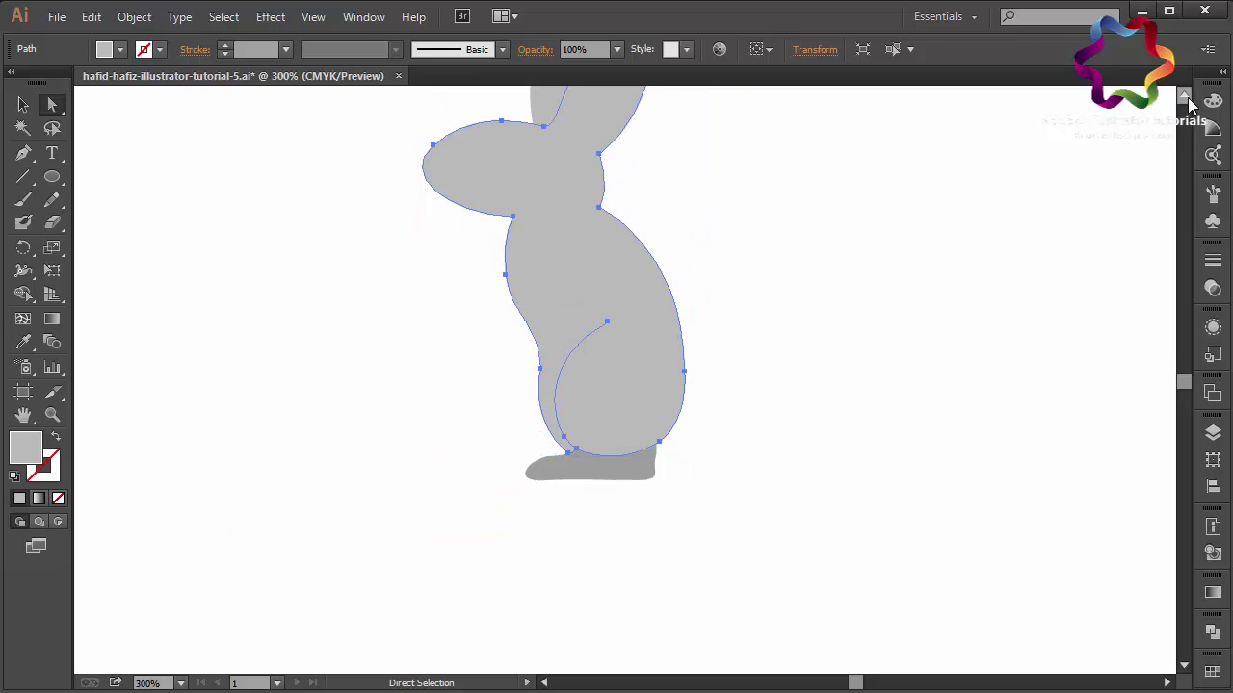
# Step: Pen a small second foot poking out left of the rabbit's leg
pyautogui.scroll(1, 1189, 104)
pyautogui.scroll(3, 1189, 104)
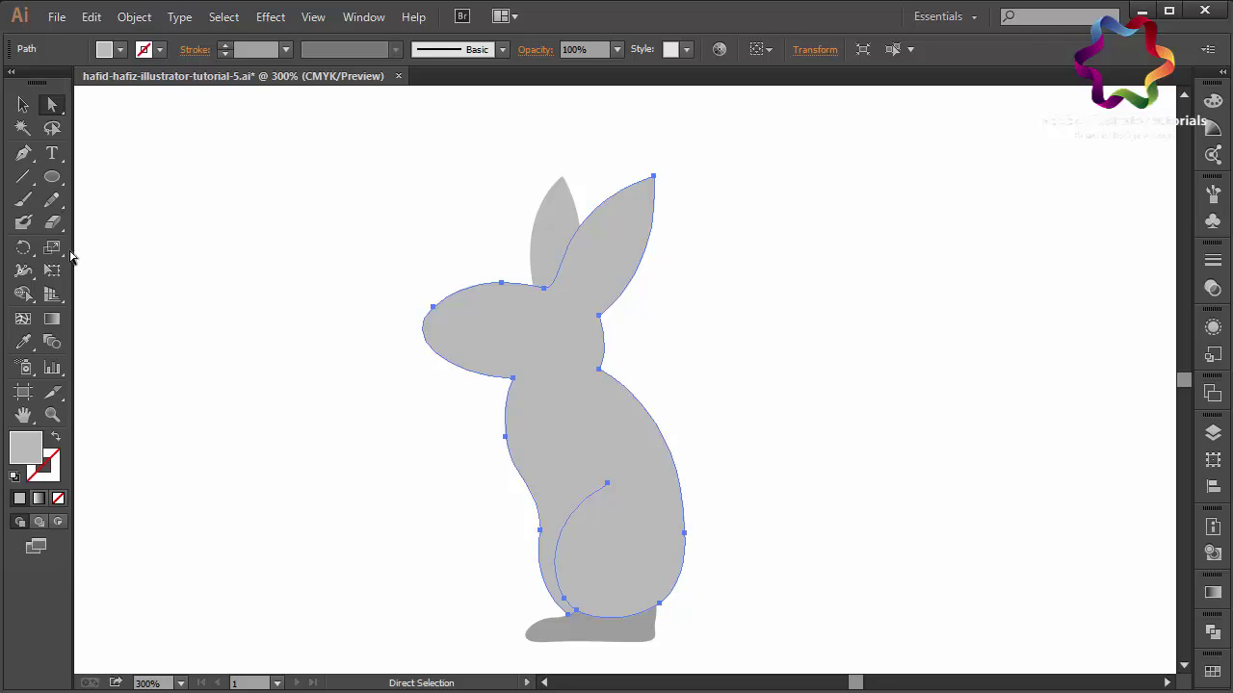
pyautogui.click(23, 153)
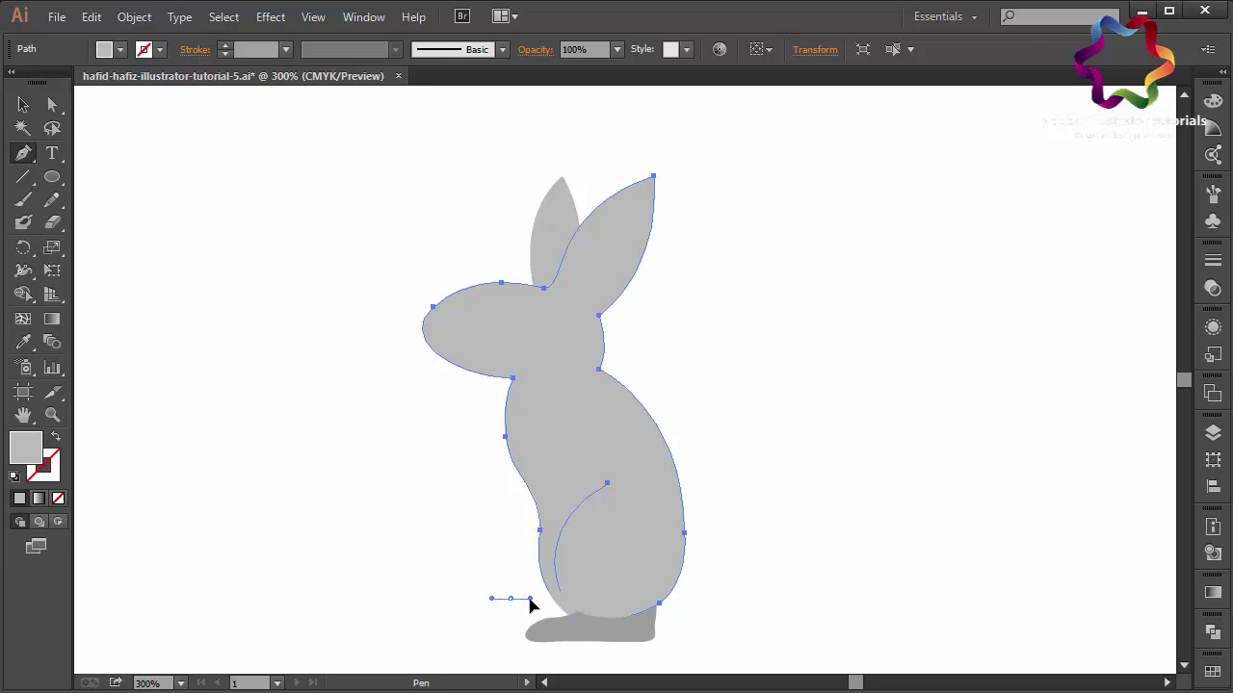
pyautogui.moveTo(530, 601)
pyautogui.mouseDown()
pyautogui.moveTo(556, 606)
pyautogui.moveTo(544, 572)
pyautogui.mouseUp()
pyautogui.click(539, 558)
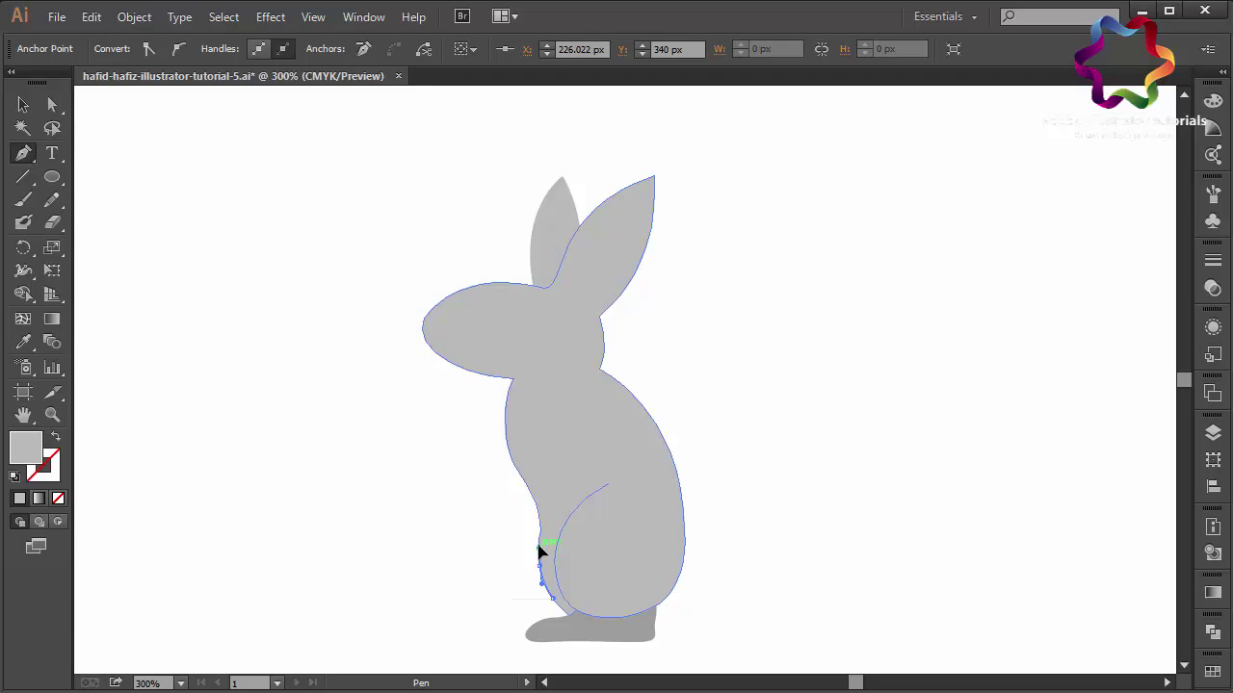
pyautogui.click(540, 552)
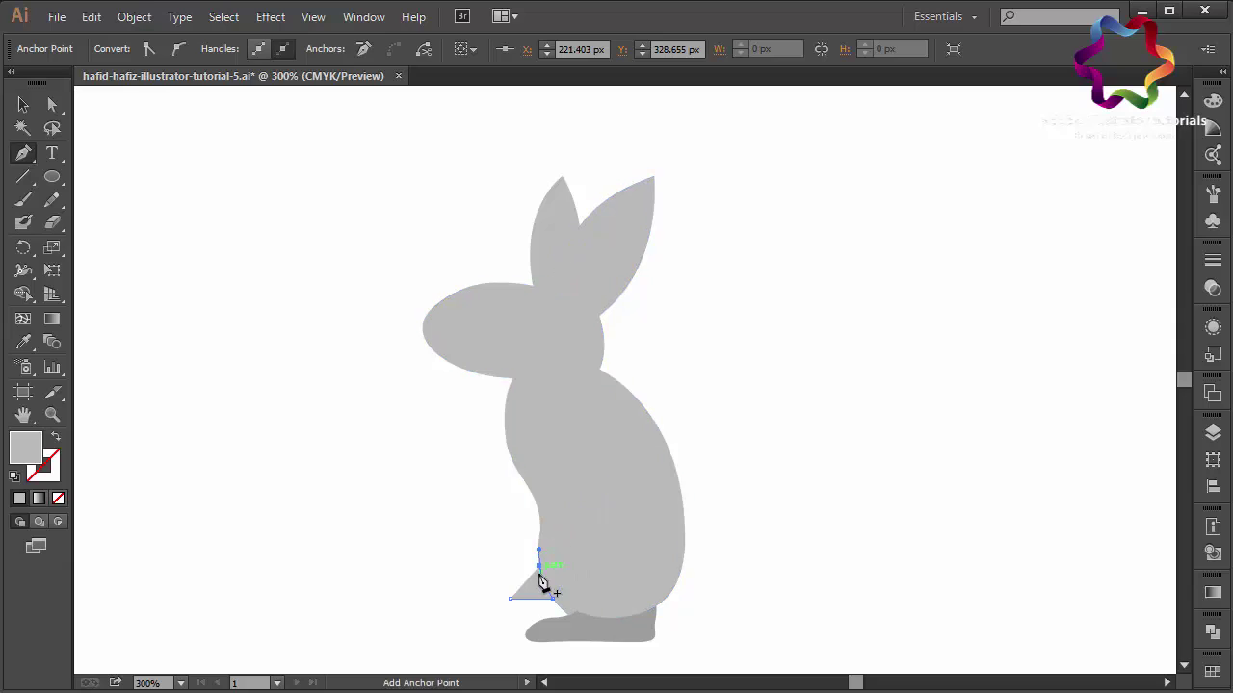
pyautogui.moveTo(538, 567)
pyautogui.mouseDown()
pyautogui.moveTo(510, 617)
pyautogui.moveTo(499, 603)
pyautogui.moveTo(510, 600)
pyautogui.mouseUp()
pyautogui.hotkey('ctrl', 'z')
pyautogui.click(510, 599)
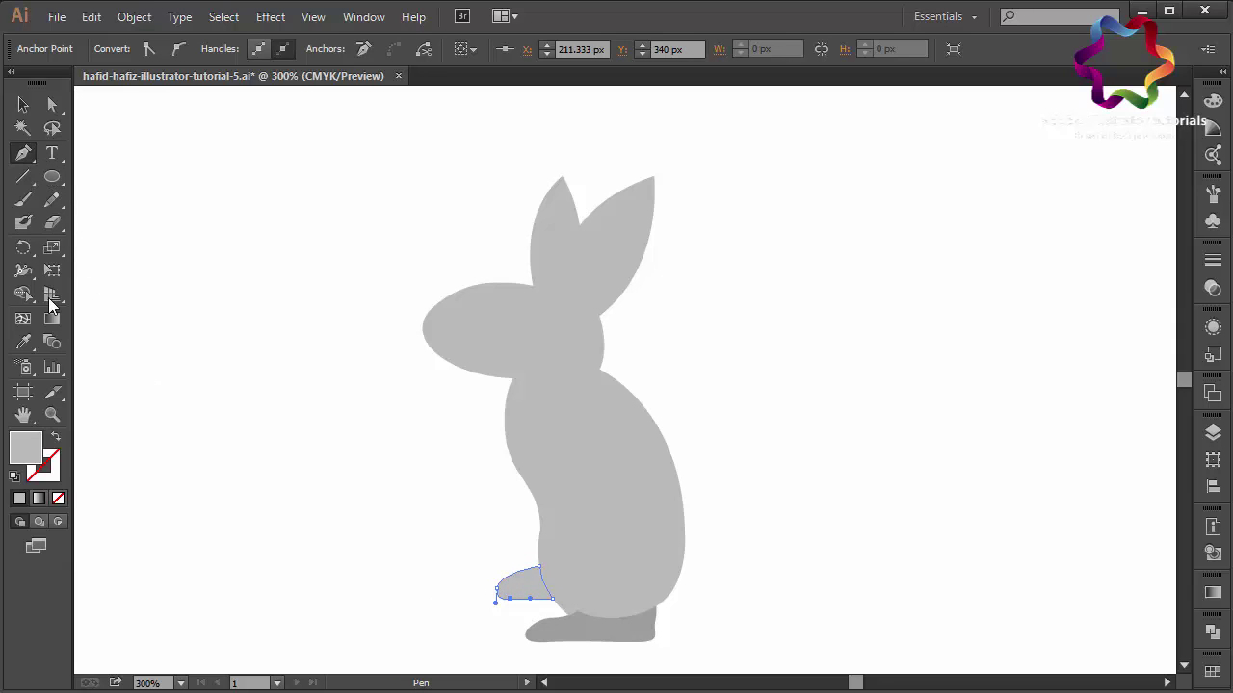
# Step: Eyedropper the other foot's darker grey onto the new foot, then deselect
pyautogui.click(23, 342)
pyautogui.click(560, 628)
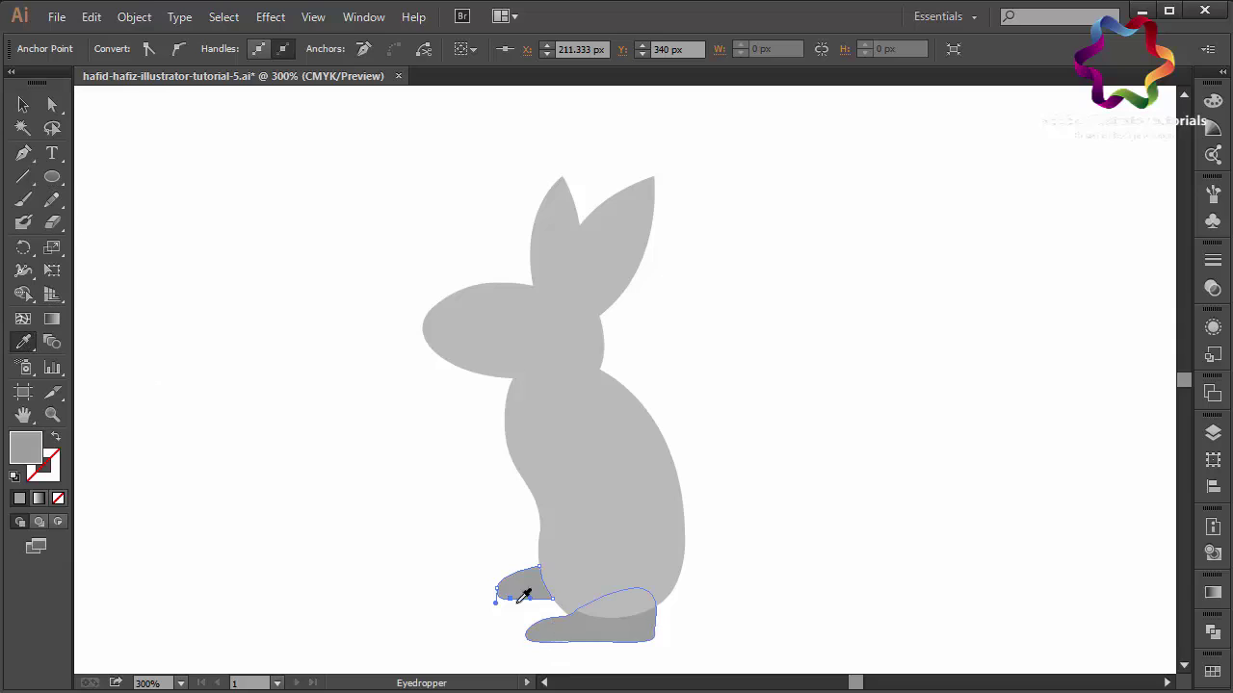
pyautogui.click(23, 104)
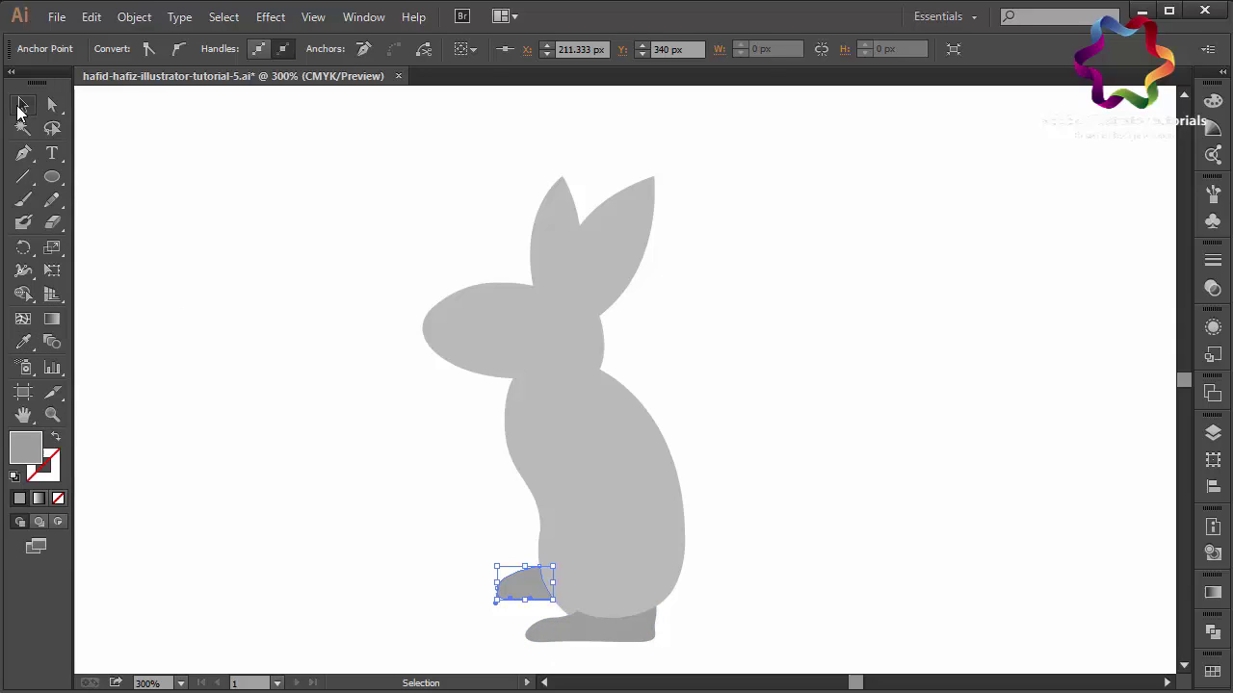
pyautogui.click(379, 439)
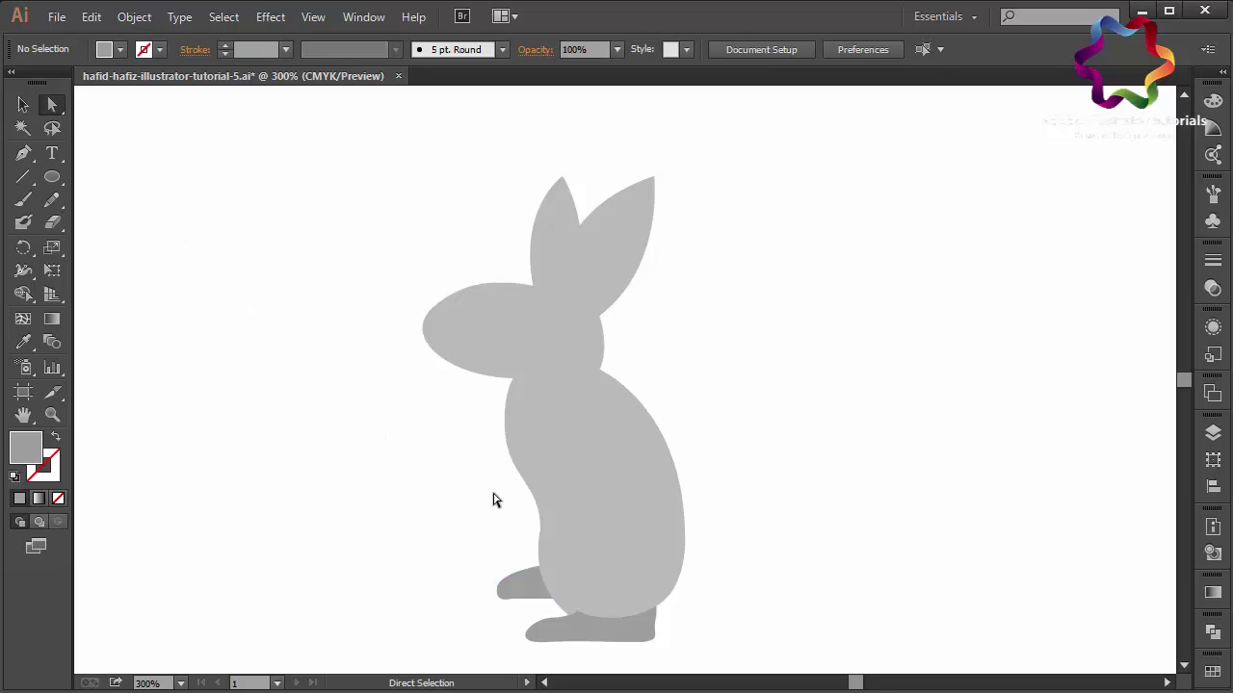
# Step: Send the small foot behind the rabbit's body with Arrange > Send to Back
pyautogui.click(525, 582)
pyautogui.rightClick(525, 581)
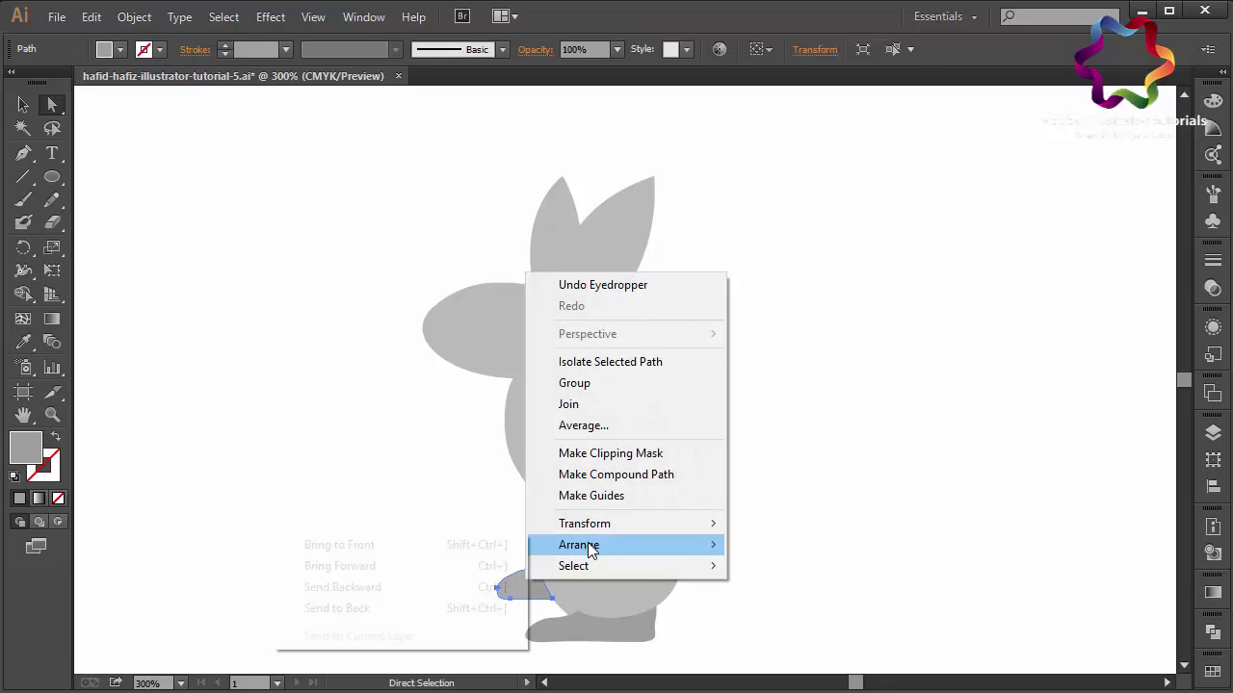
pyautogui.click(462, 608)
# Step: Reshape the body's inner leg curve around the small foot using Direct Selection
pyautogui.click(564, 578)
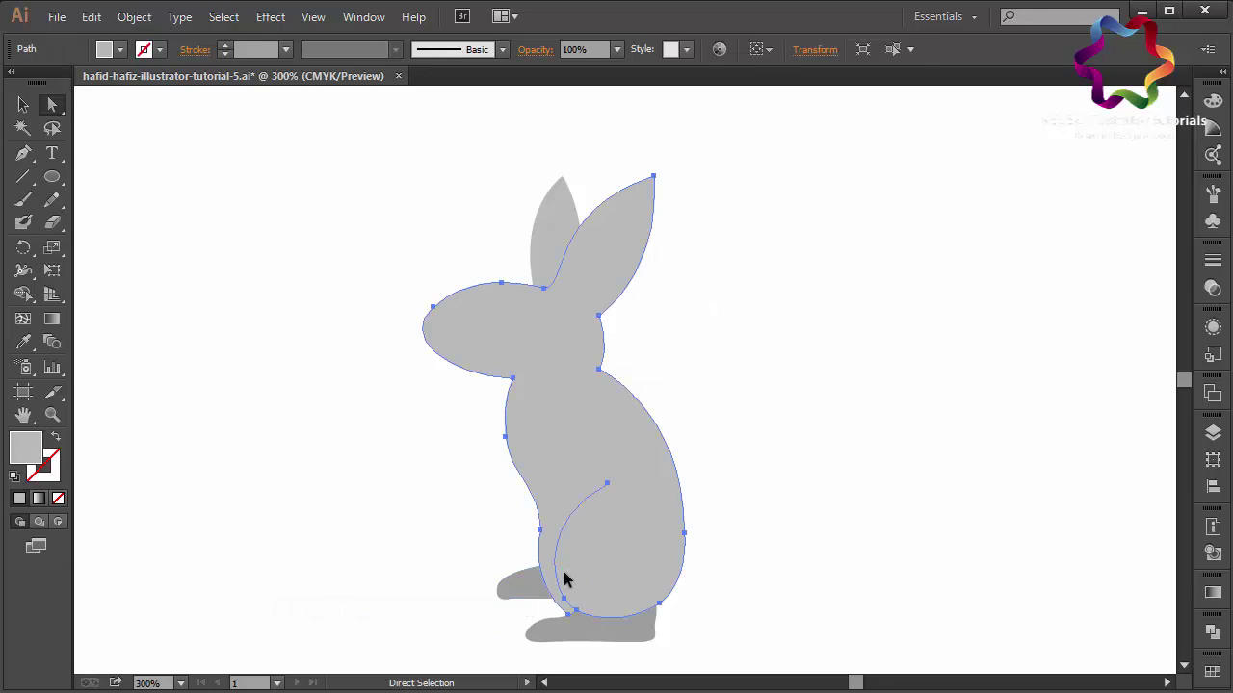
pyautogui.click(572, 613)
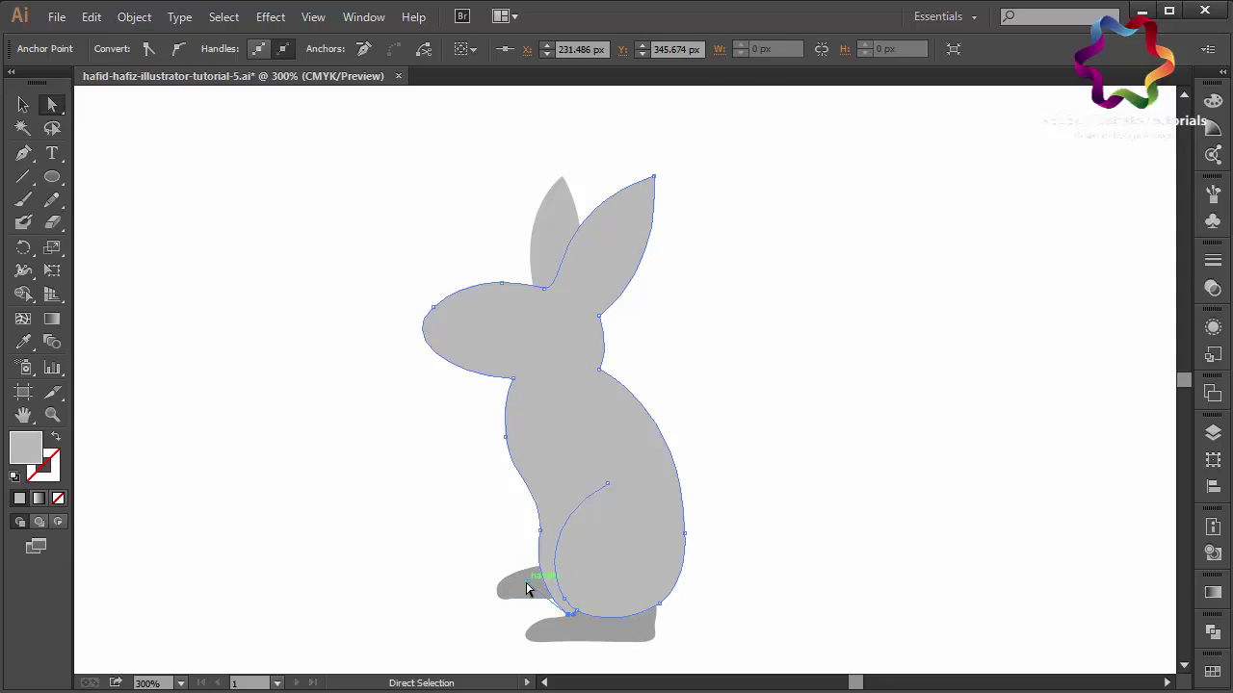
pyautogui.moveTo(527, 588); pyautogui.dragTo(525, 590)
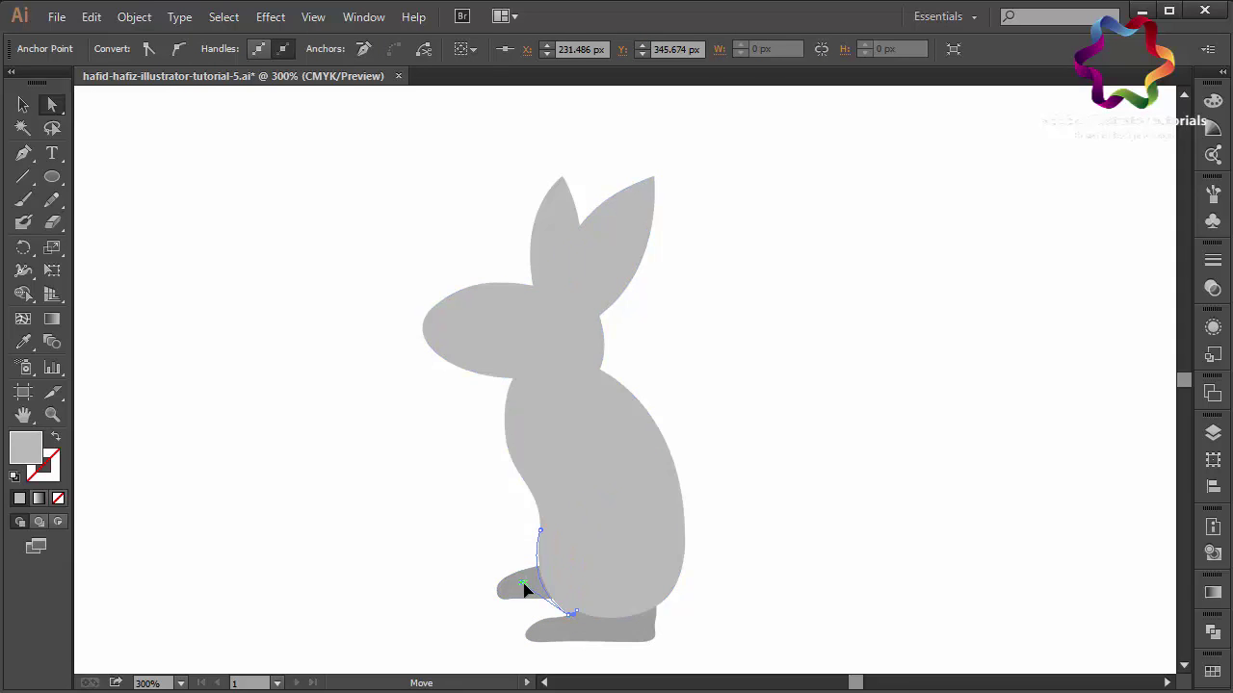
pyautogui.click(462, 565)
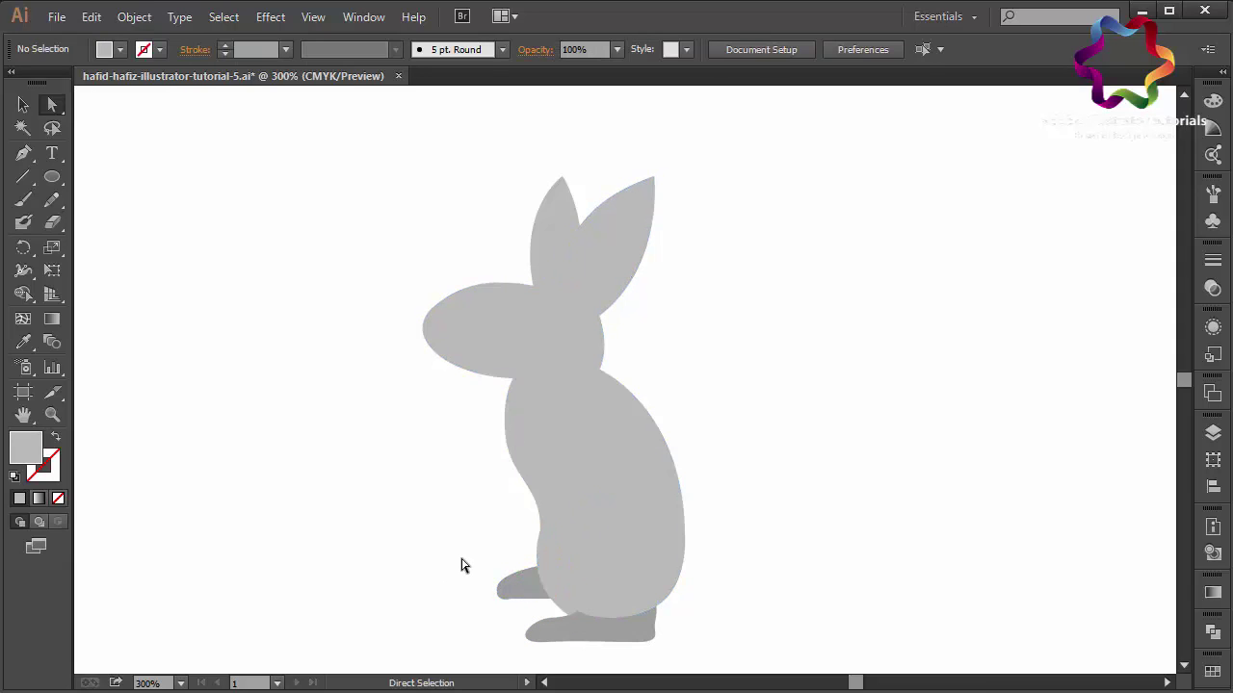
pyautogui.click(539, 529)
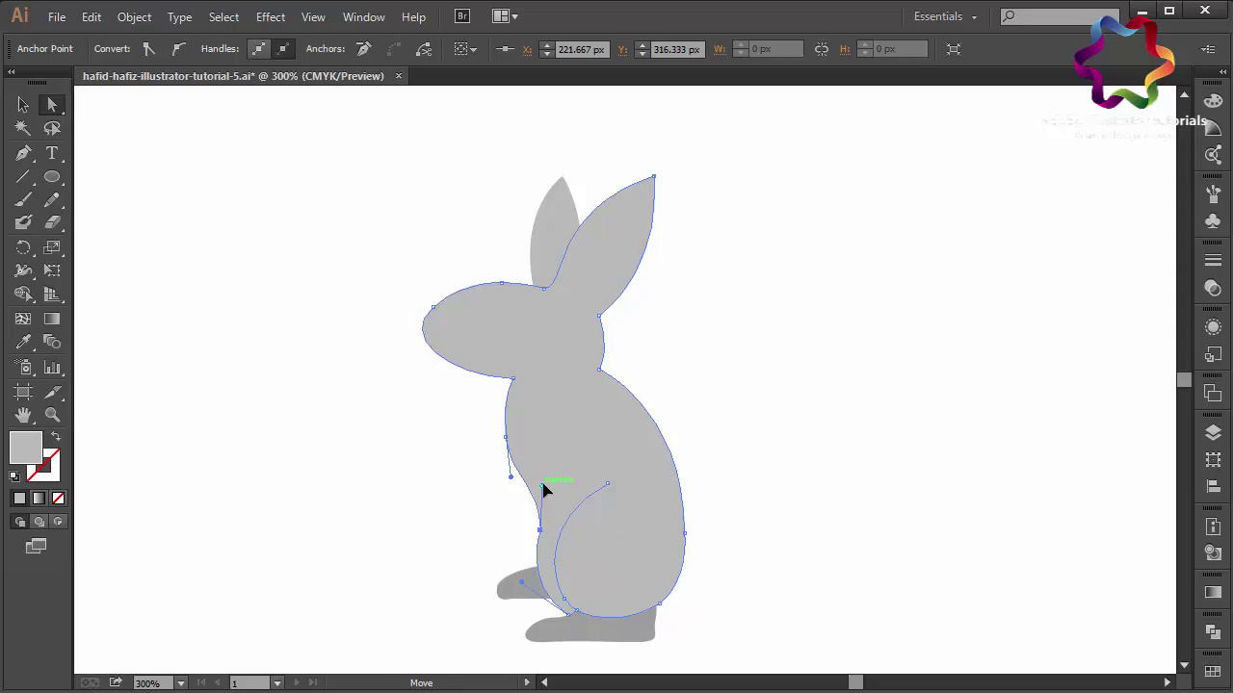
pyautogui.click(437, 498)
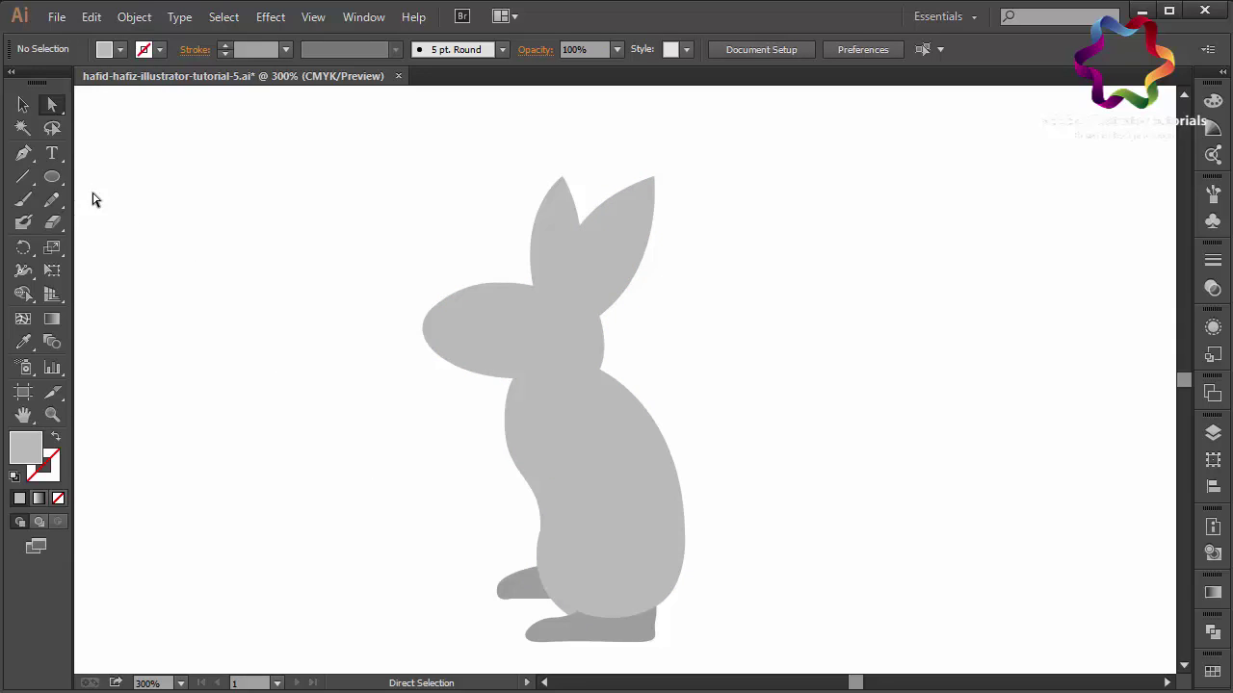
pyautogui.click(23, 153)
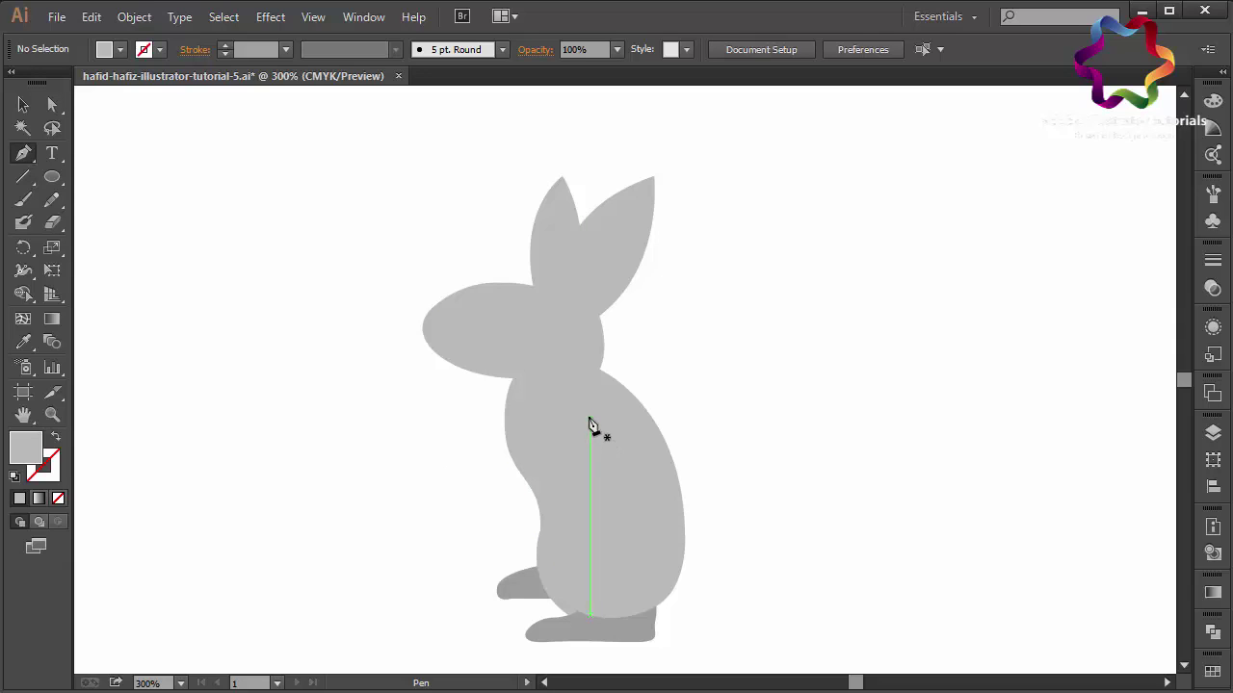
# Step: Pen a curved front-arm outline from the chest down to a paw tip and back up
pyautogui.moveTo(567, 414); pyautogui.dragTo(597, 413)
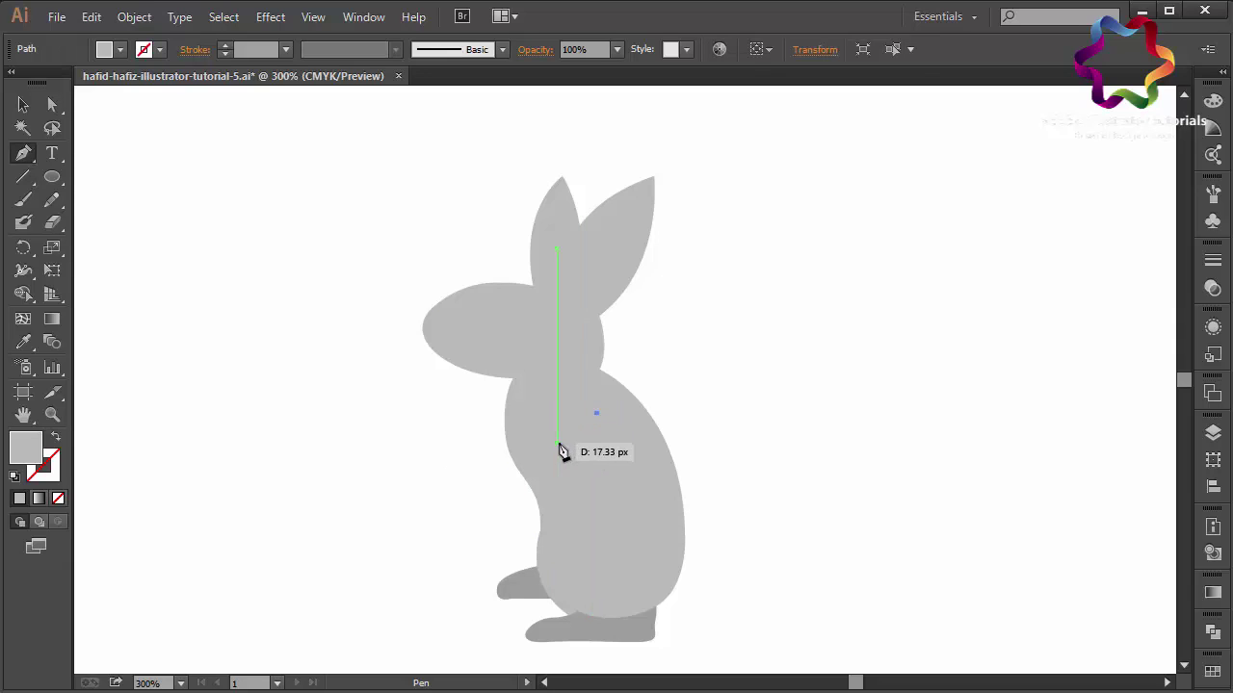
pyautogui.click(546, 472)
pyautogui.moveTo(539, 485)
pyautogui.mouseDown()
pyautogui.moveTo(511, 519)
pyautogui.moveTo(517, 564)
pyautogui.mouseUp()
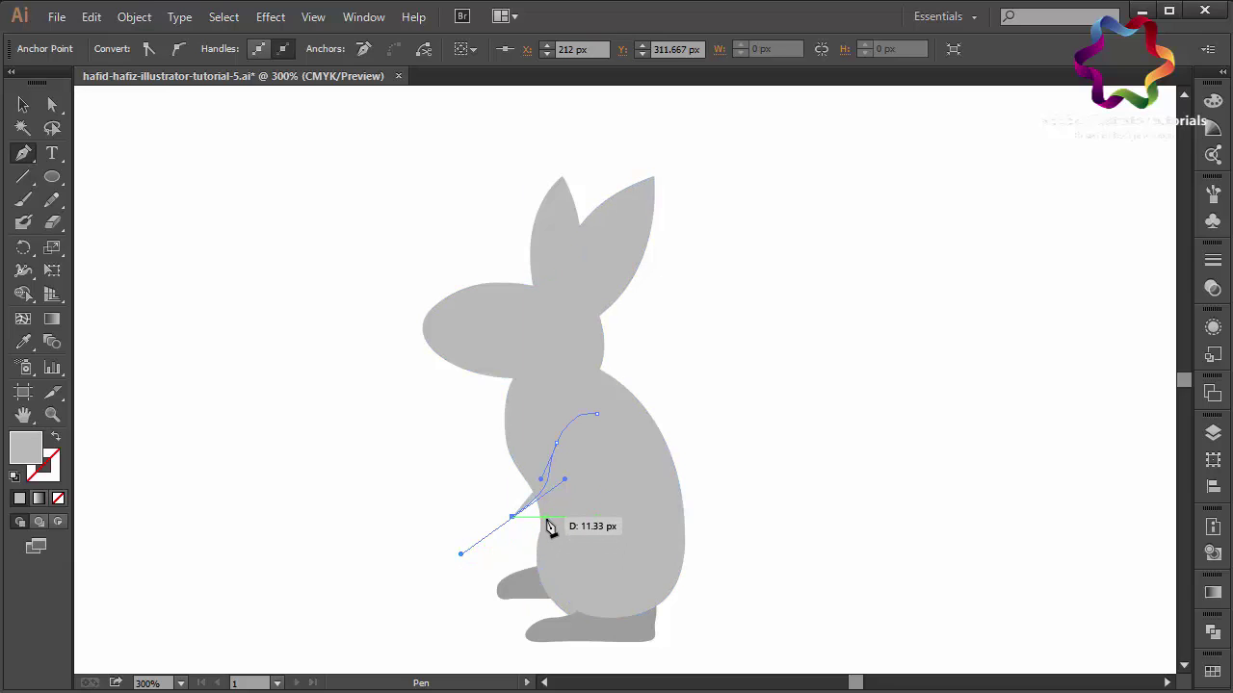
pyautogui.moveTo(531, 538); pyautogui.dragTo(561, 512)
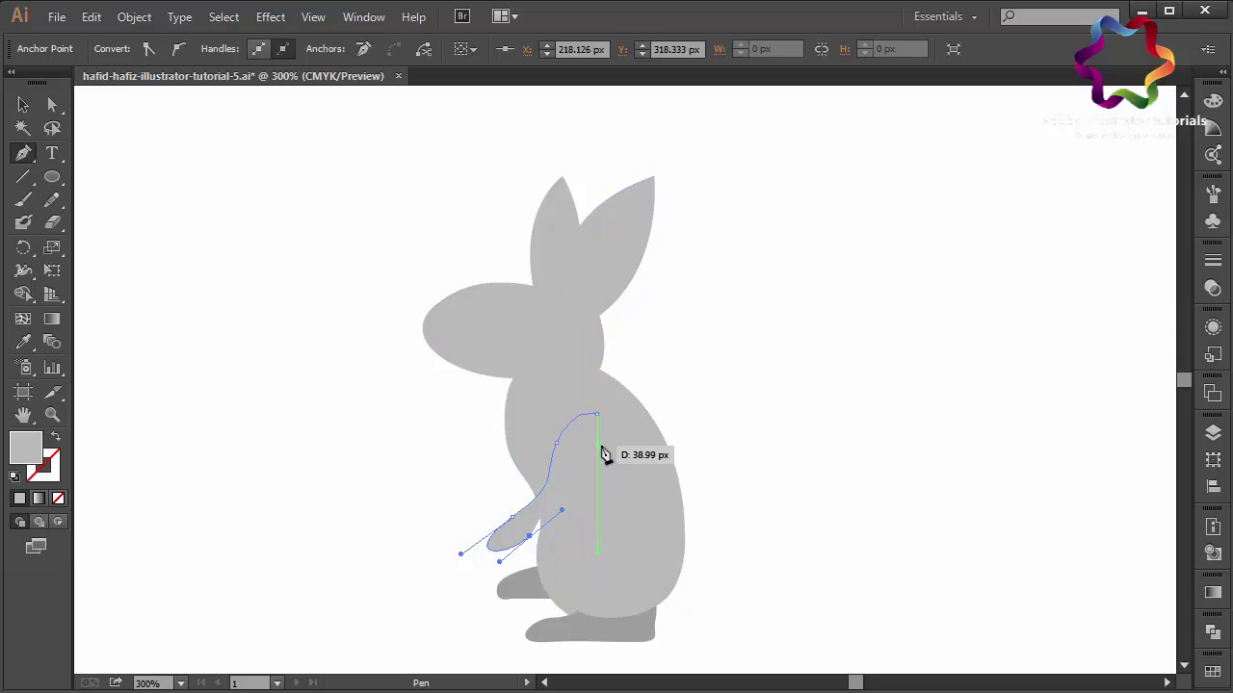
pyautogui.moveTo(605, 500)
pyautogui.mouseDown()
pyautogui.moveTo(617, 395)
pyautogui.moveTo(592, 424)
pyautogui.mouseUp()
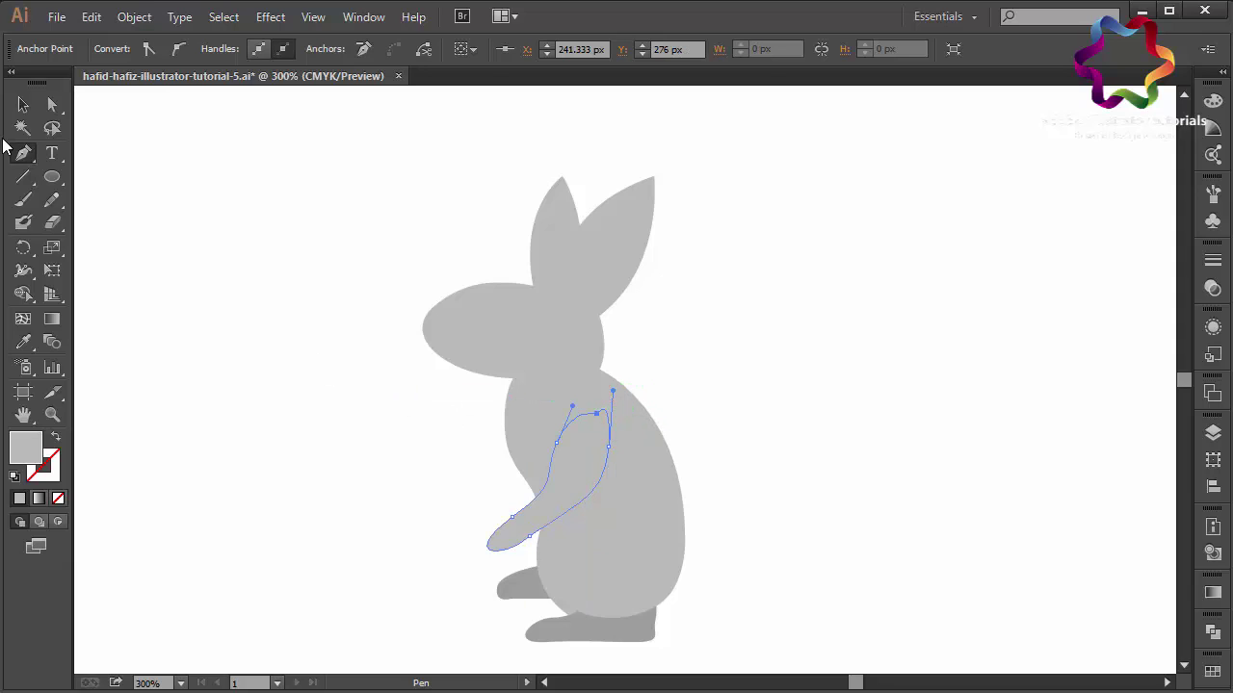
# Step: Bend the arm's upper curve, nudge its lower anchor, and shift the arm up-left
pyautogui.click(52, 104)
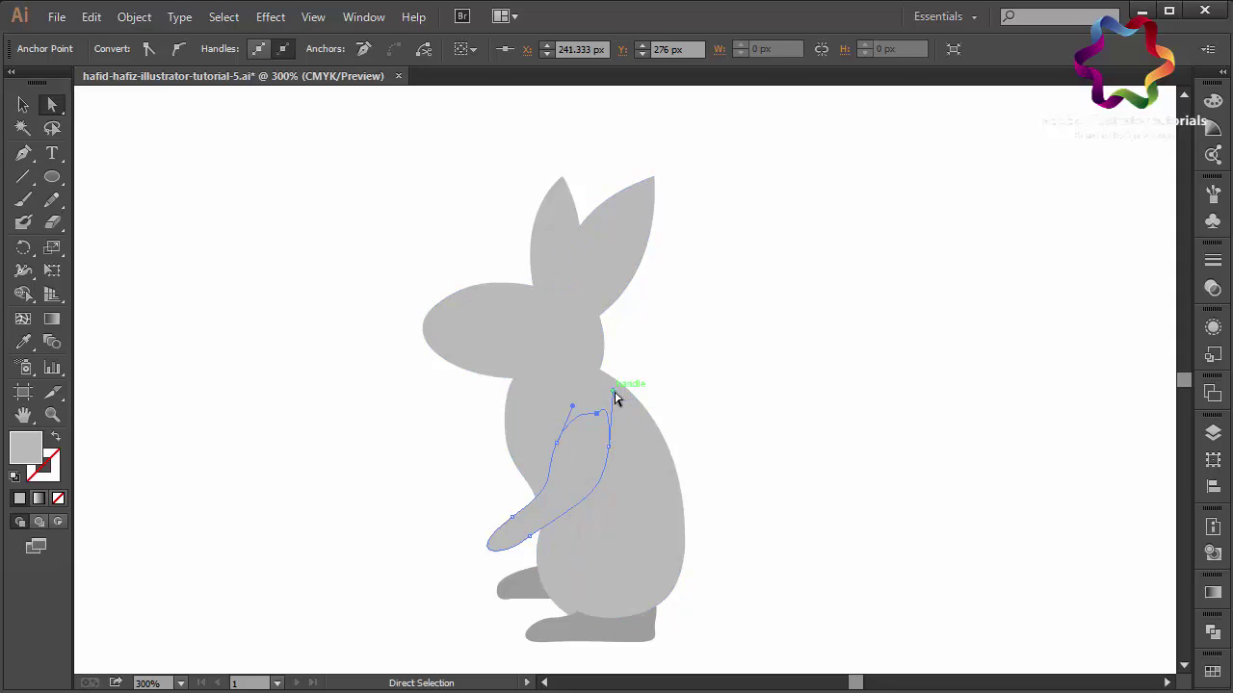
pyautogui.moveTo(614, 391); pyautogui.dragTo(616, 421)
pyautogui.click(531, 536)
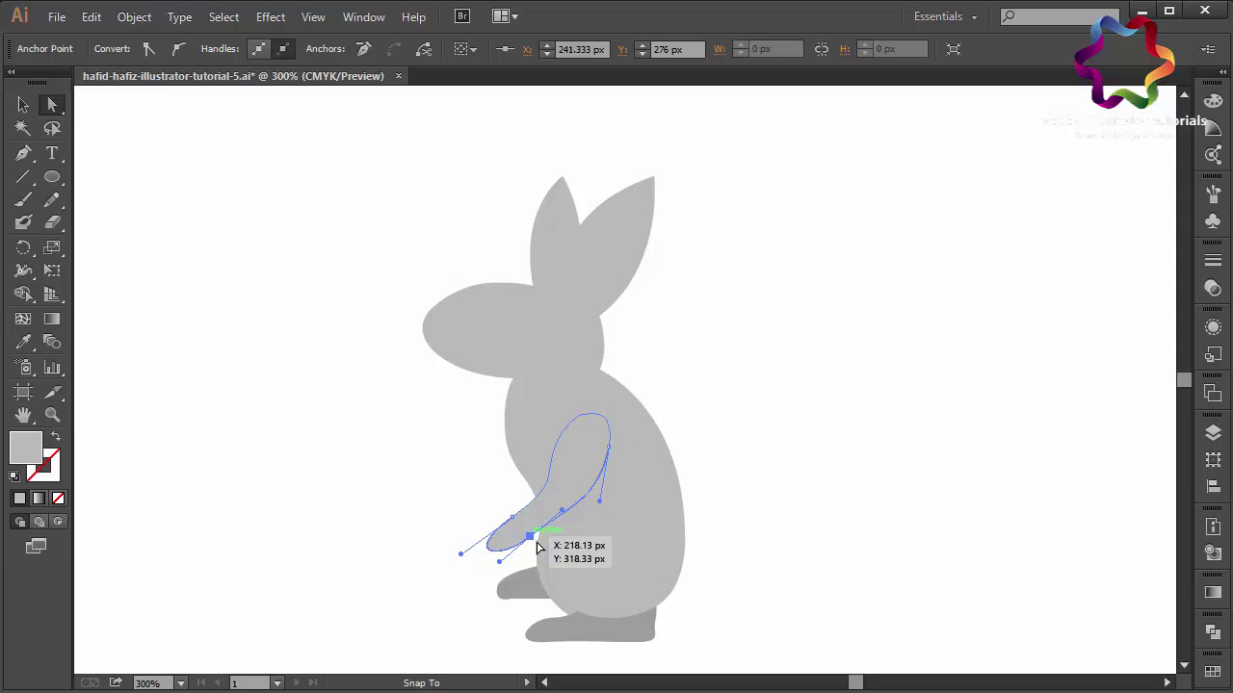
pyautogui.moveTo(536, 544); pyautogui.dragTo(536, 541)
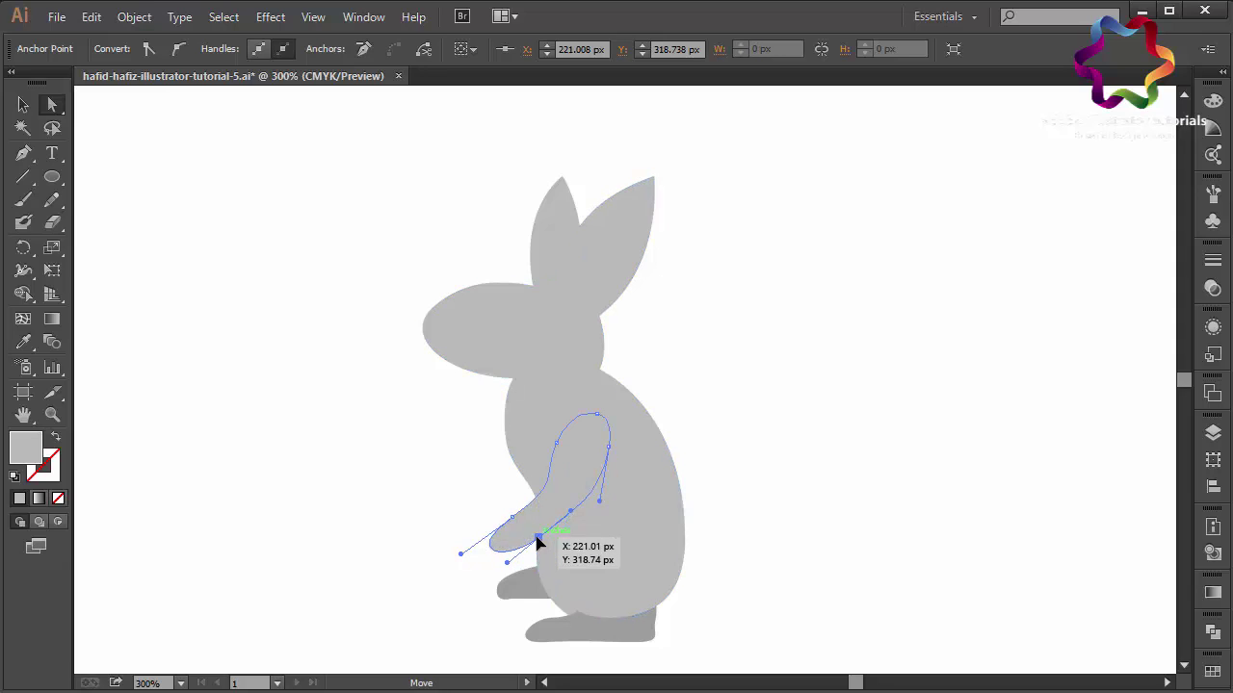
pyautogui.moveTo(582, 464); pyautogui.dragTo(577, 447)
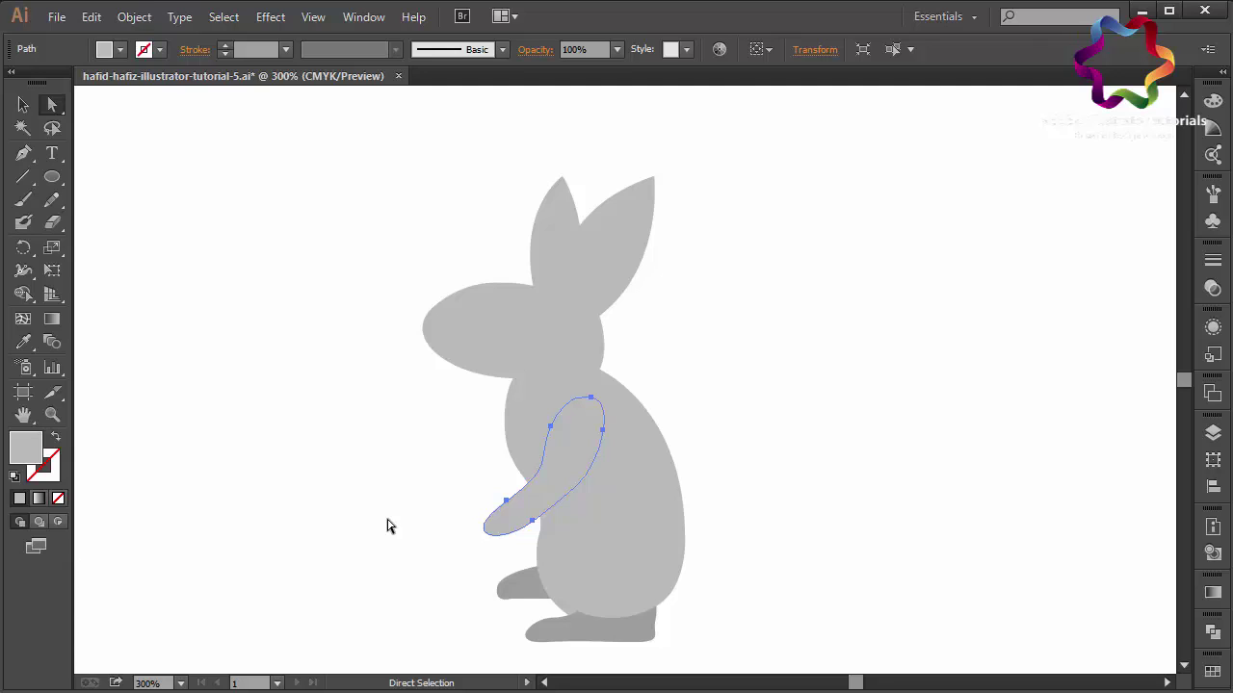
# Step: Stretch the arm's paw curve further down and to the left
pyautogui.click(508, 501)
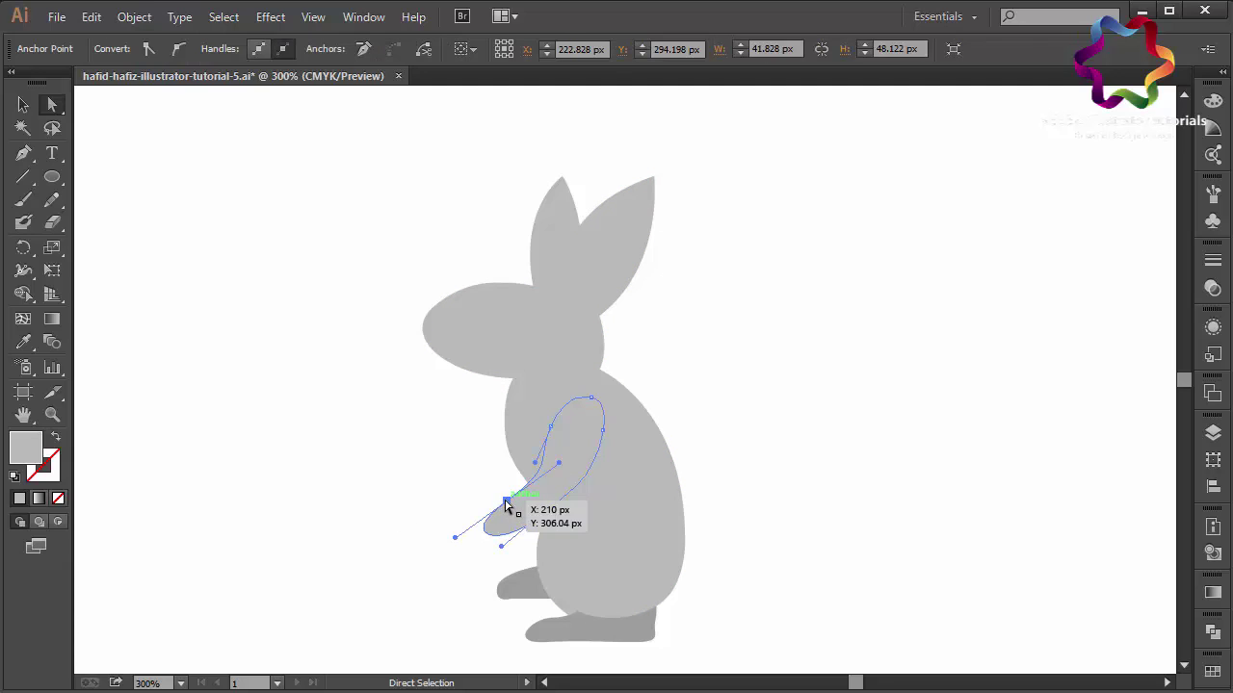
pyautogui.moveTo(508, 503)
pyautogui.mouseDown()
pyautogui.moveTo(489, 530)
pyautogui.moveTo(415, 560)
pyautogui.mouseUp()
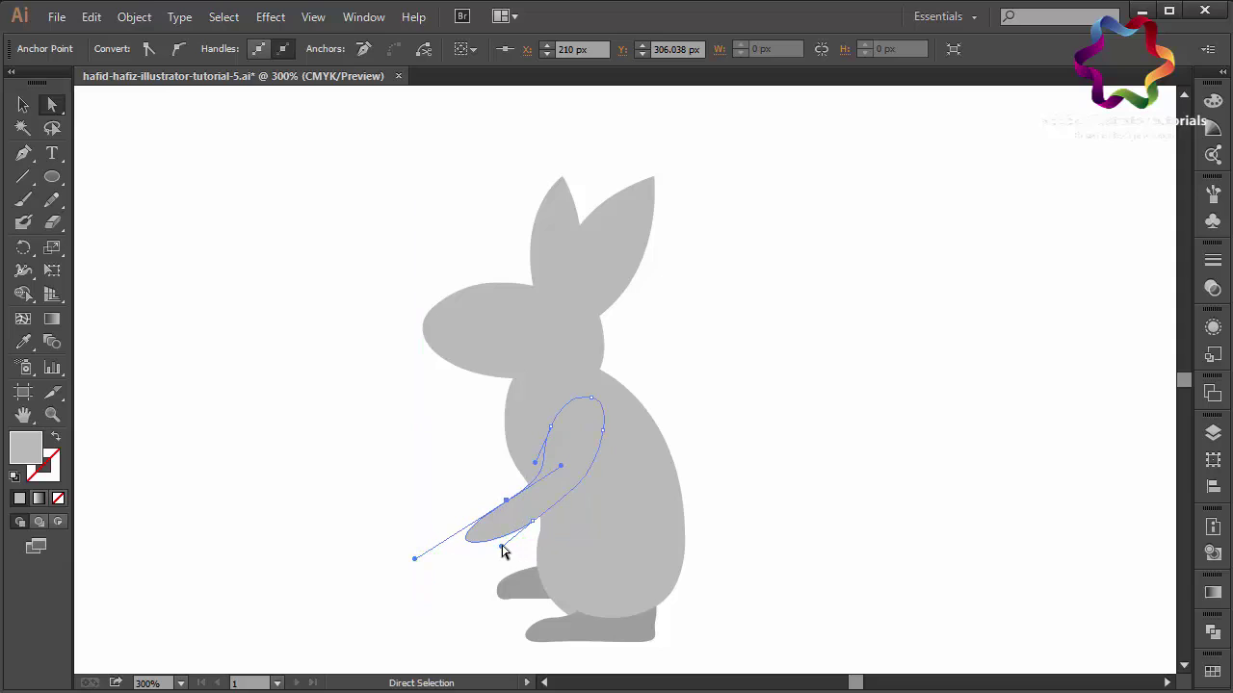
pyautogui.moveTo(501, 549)
pyautogui.mouseDown()
pyautogui.moveTo(473, 576)
pyautogui.moveTo(450, 544)
pyautogui.mouseUp()
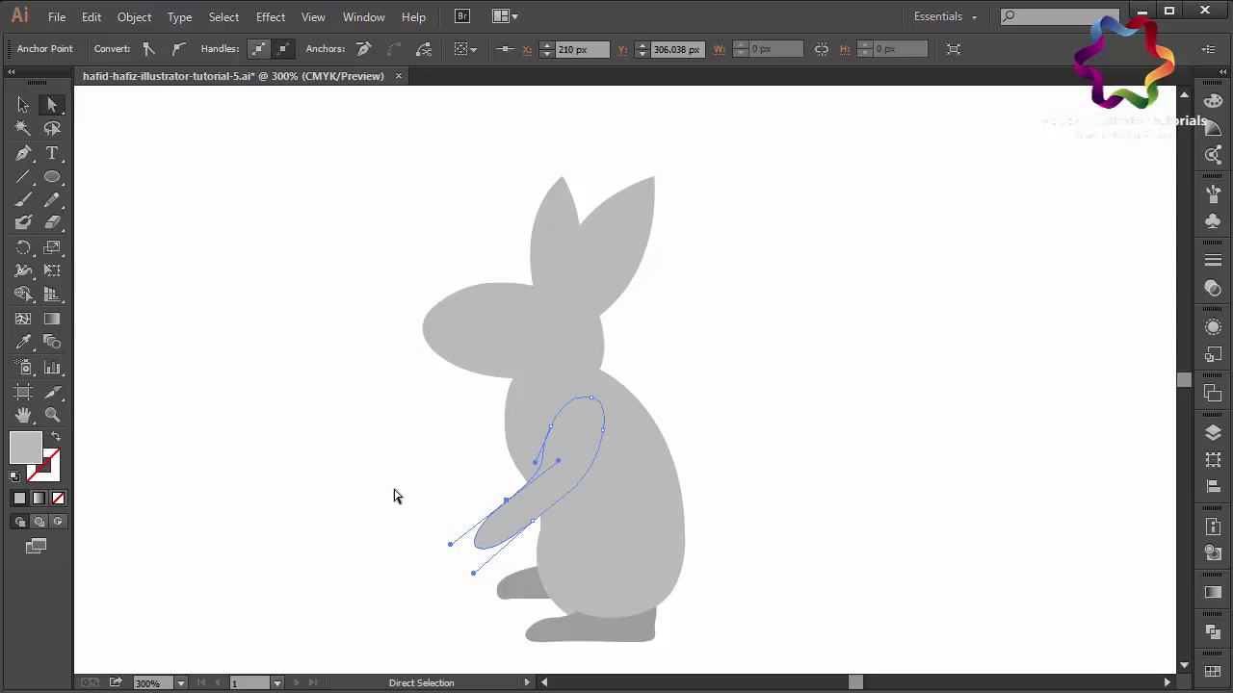
pyautogui.click(567, 464)
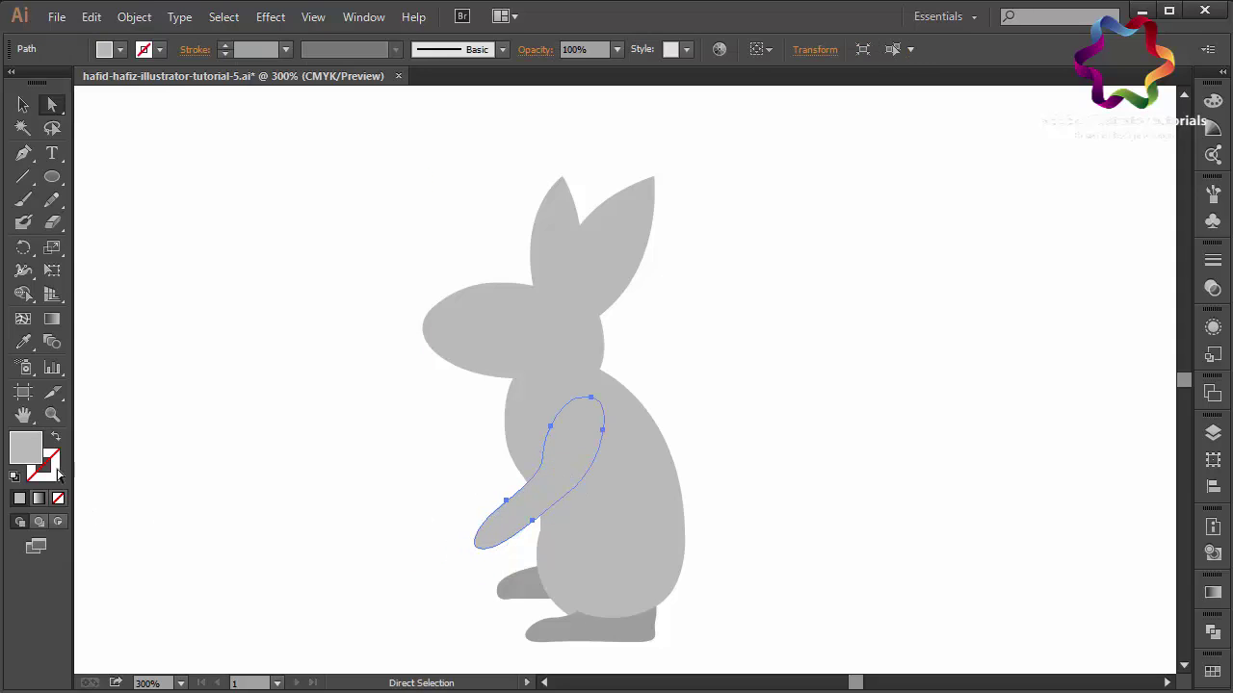
pyautogui.click(24, 342)
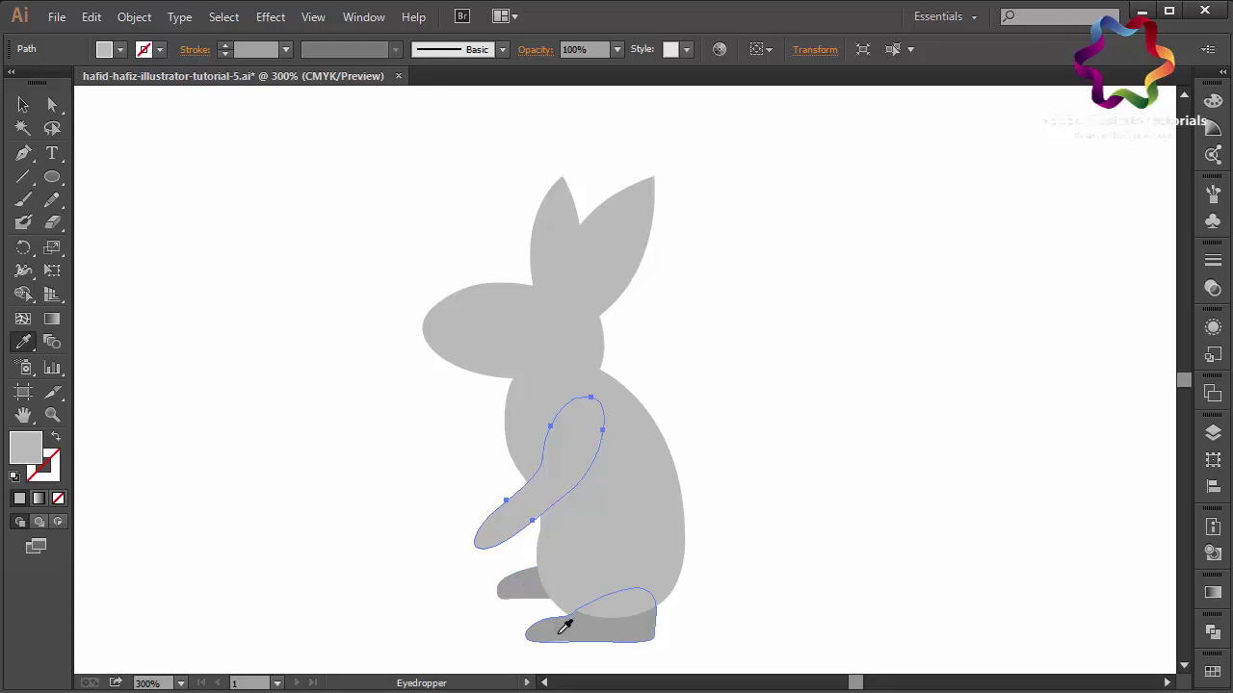
# Step: Copy the foot's darker grey onto the front arm, then pen a second paw shape beside it
pyautogui.click(562, 630)
pyautogui.click(24, 154)
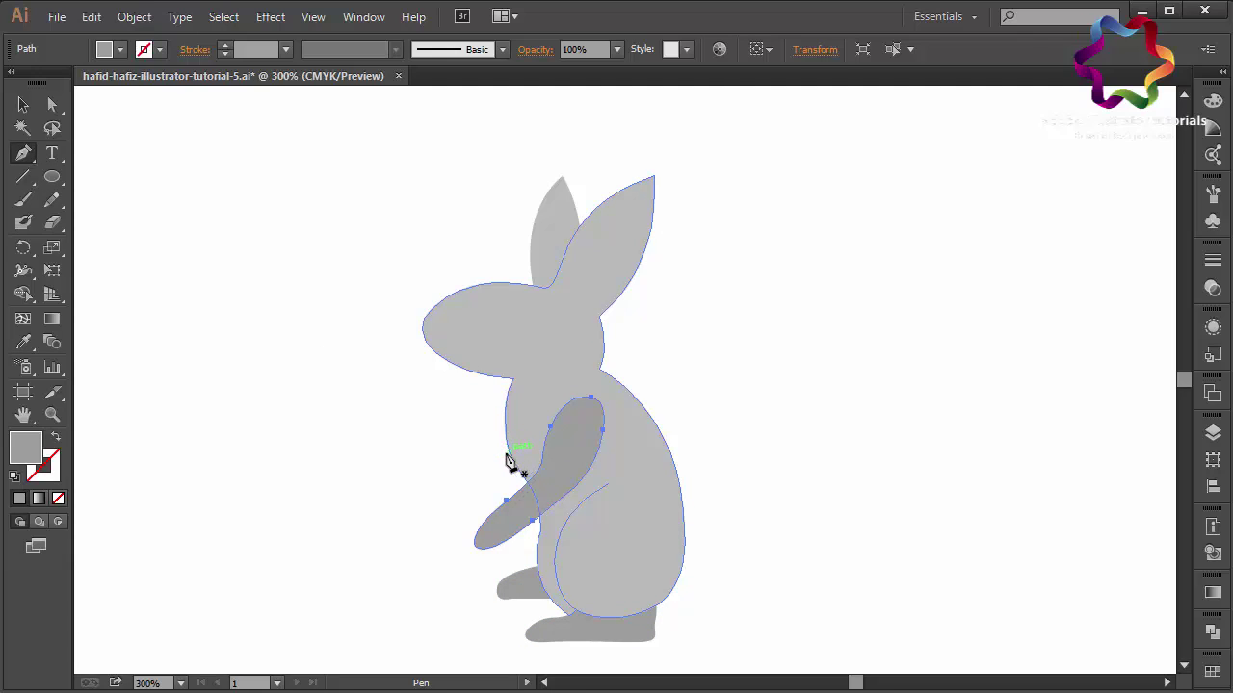
pyautogui.click(508, 451)
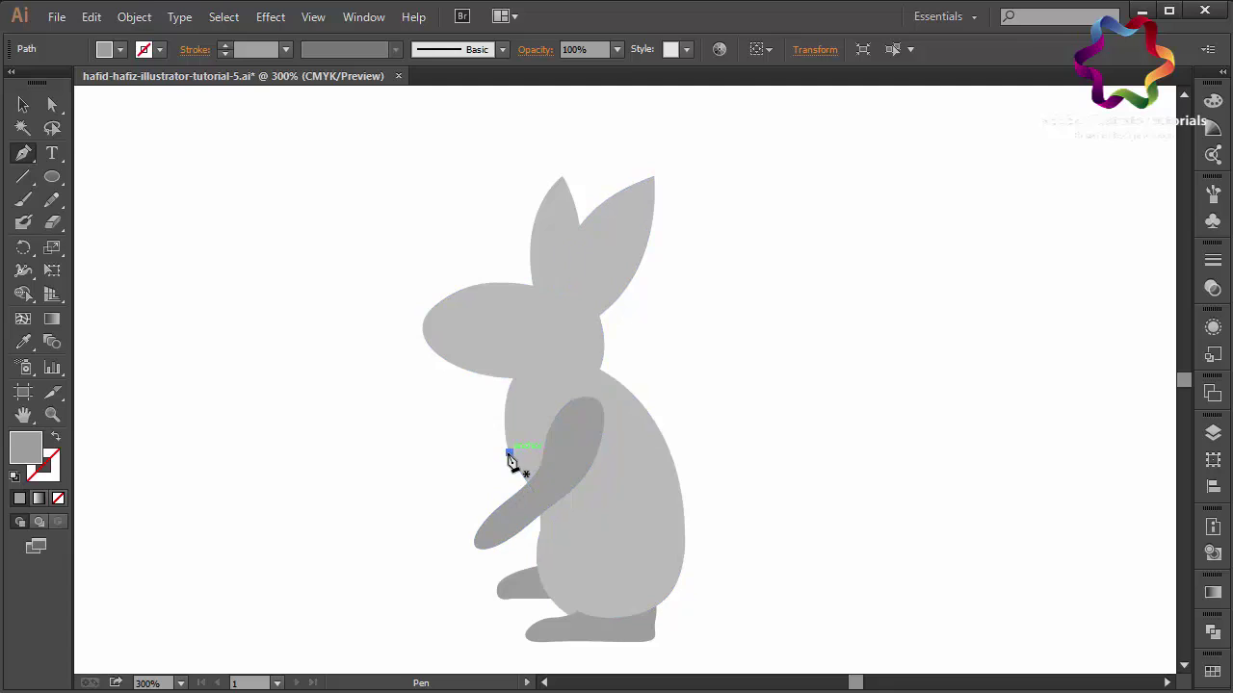
pyautogui.click(461, 525)
pyautogui.click(462, 553)
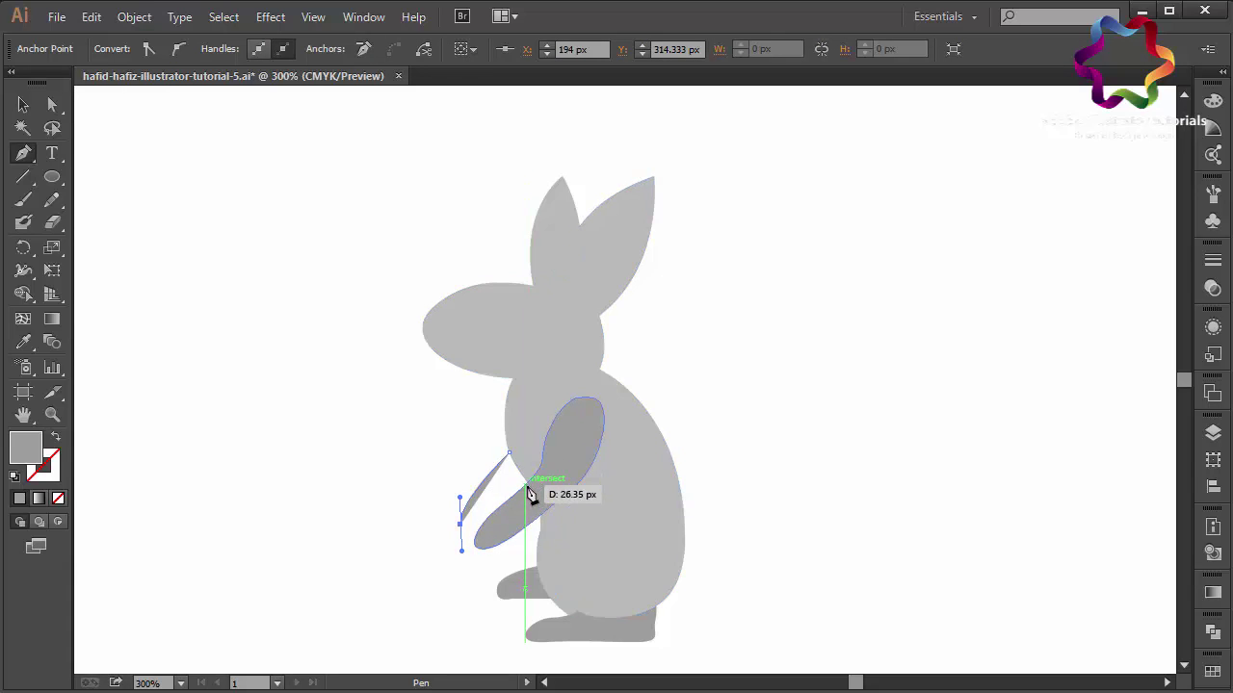
pyautogui.moveTo(526, 486); pyautogui.dragTo(558, 447)
pyautogui.hotkey('ctrl', '+')
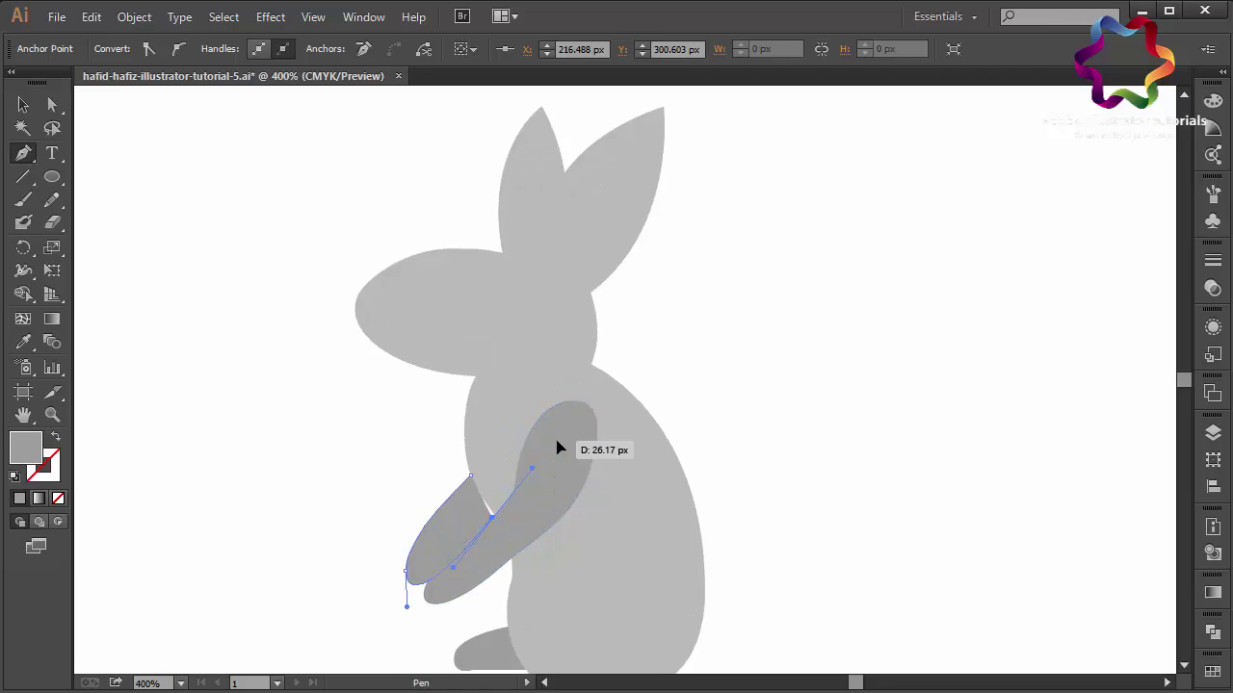
pyautogui.hotkey('ctrl', 'z')
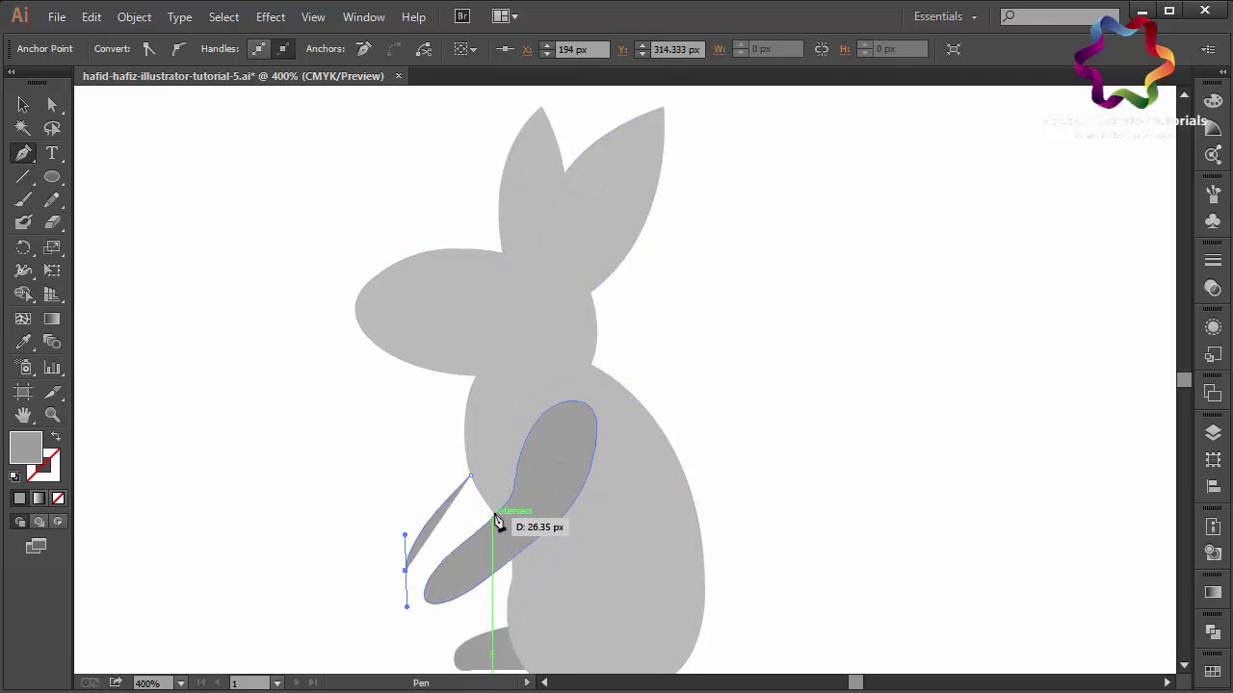
pyautogui.moveTo(496, 517); pyautogui.dragTo(539, 488)
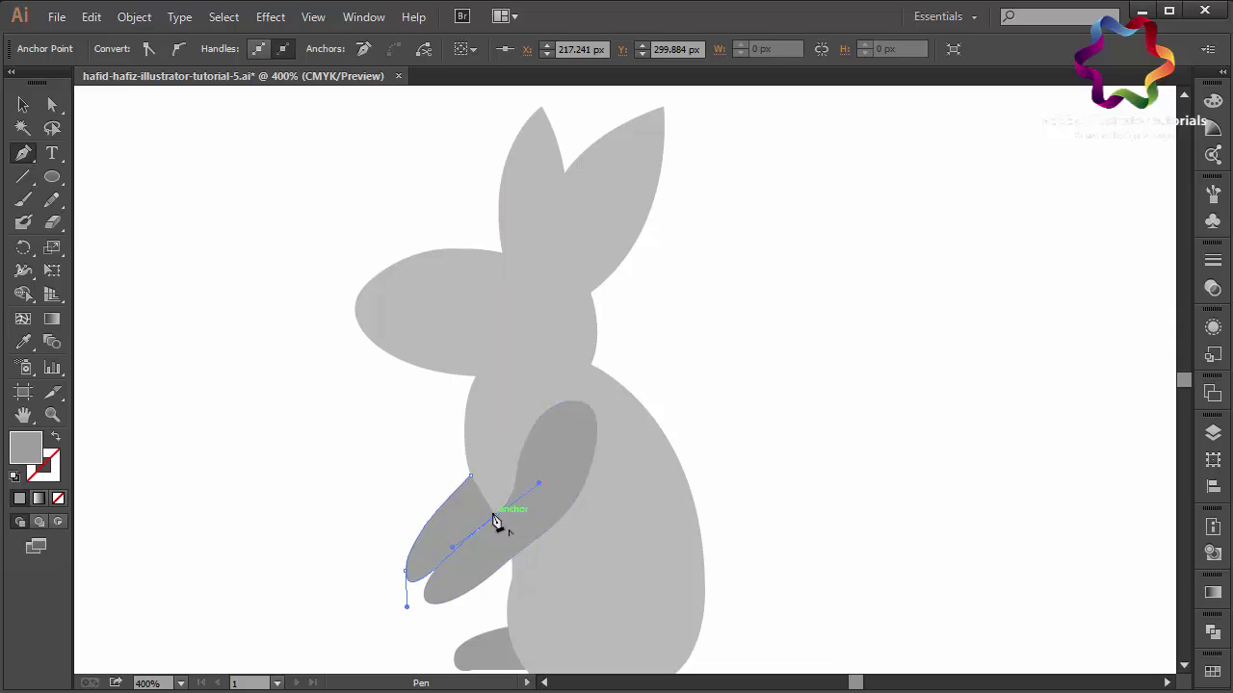
pyautogui.moveTo(495, 522); pyautogui.dragTo(466, 449)
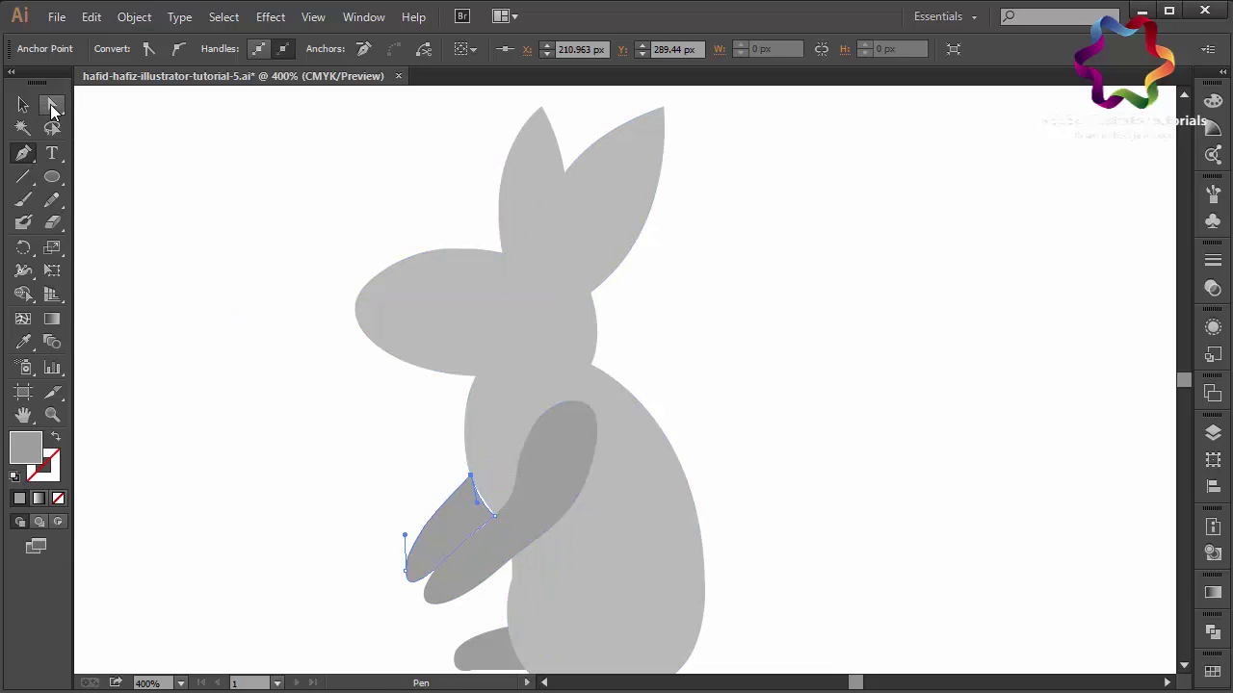
pyautogui.click(53, 106)
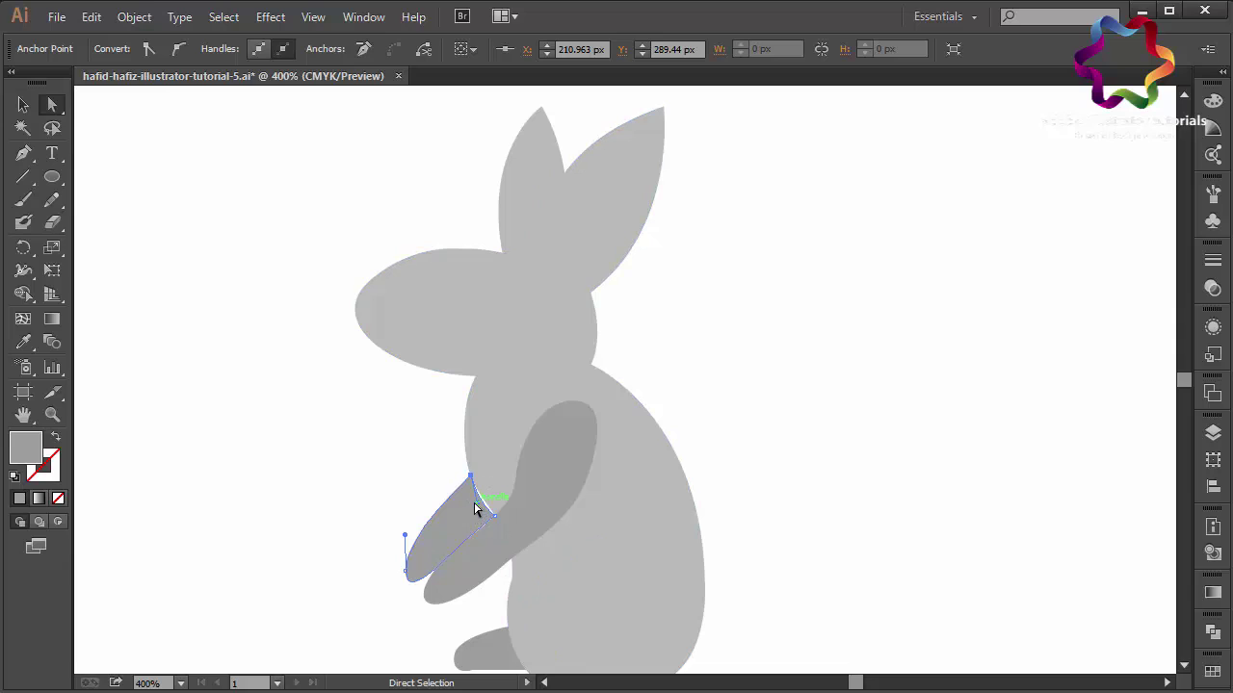
# Step: Adjust the arm's top and side anchors so it hugs the body, then zoom out
pyautogui.moveTo(474, 509); pyautogui.dragTo(473, 497)
pyautogui.click(400, 468)
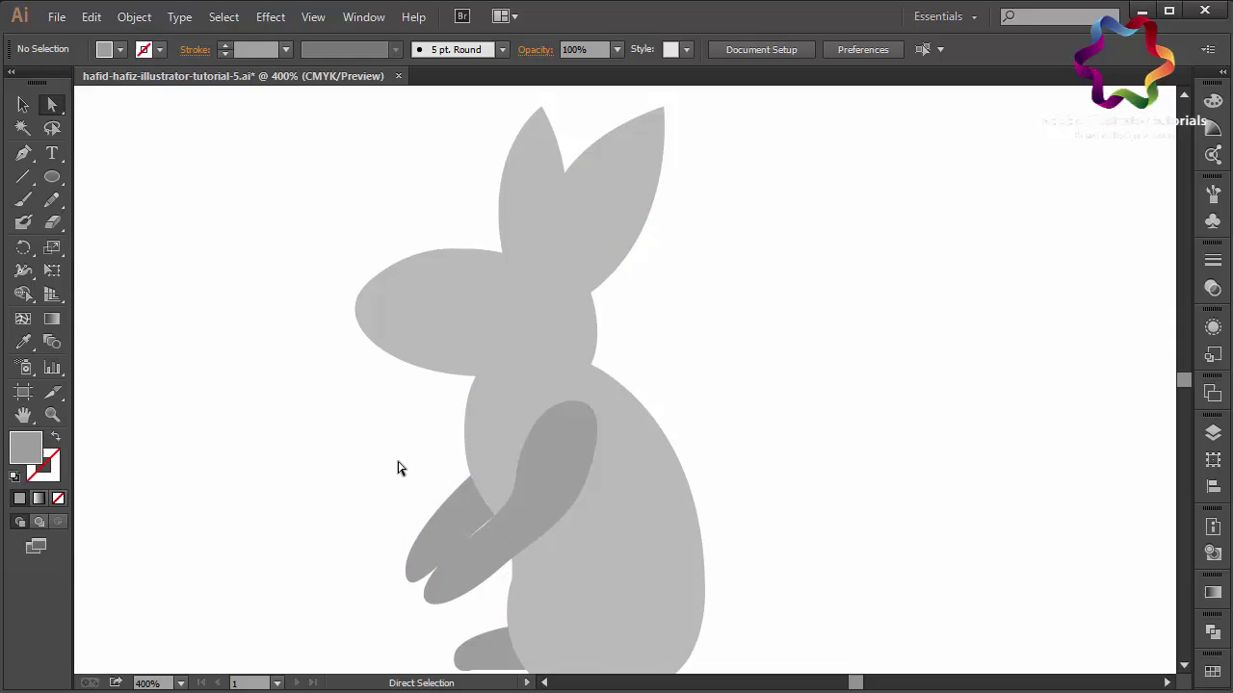
pyautogui.click(501, 535)
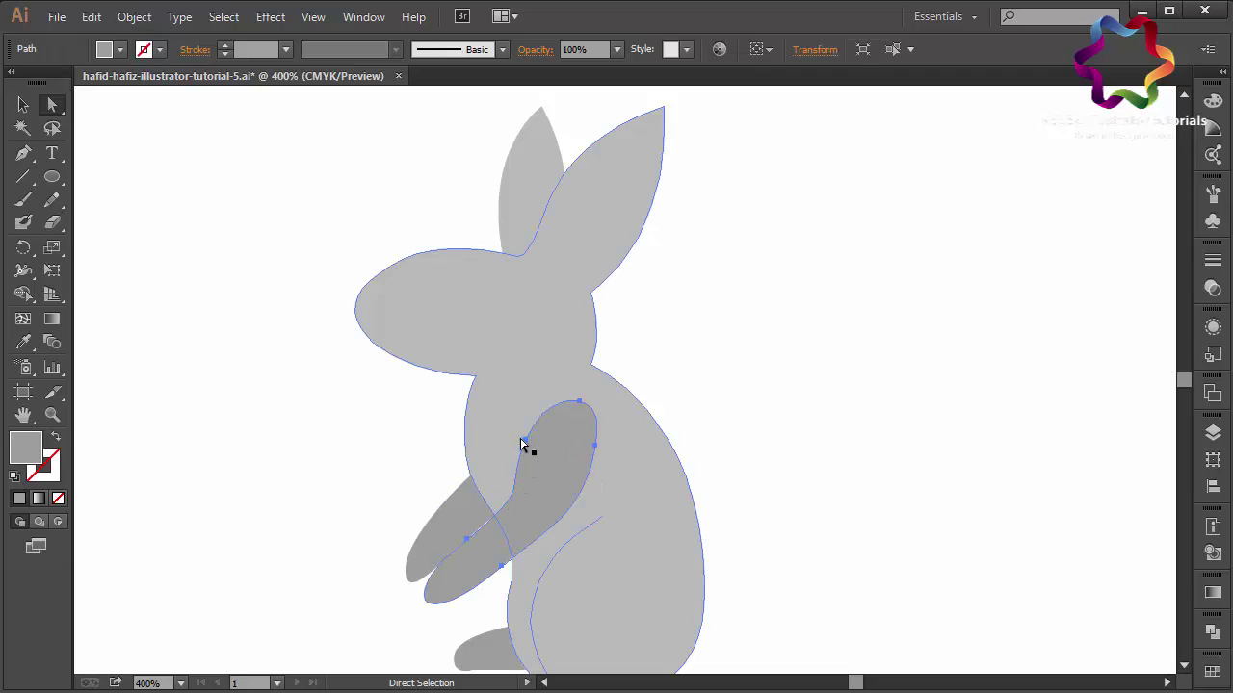
pyautogui.moveTo(526, 442); pyautogui.dragTo(521, 428)
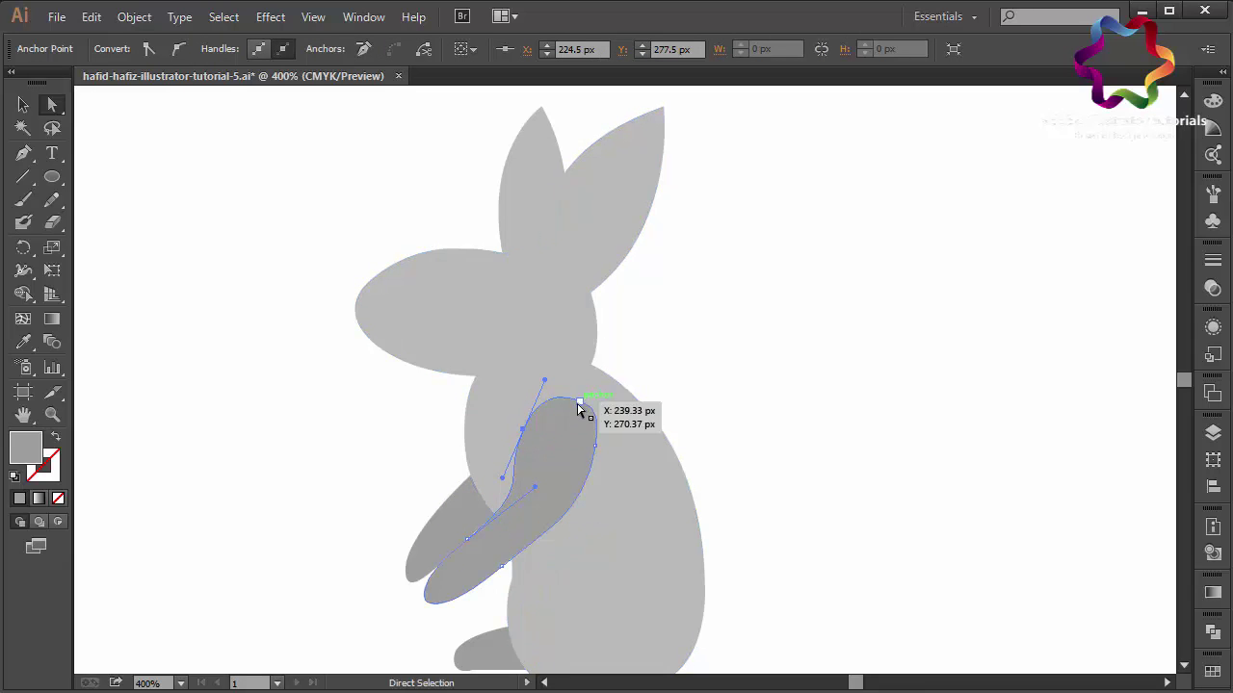
pyautogui.click(579, 401)
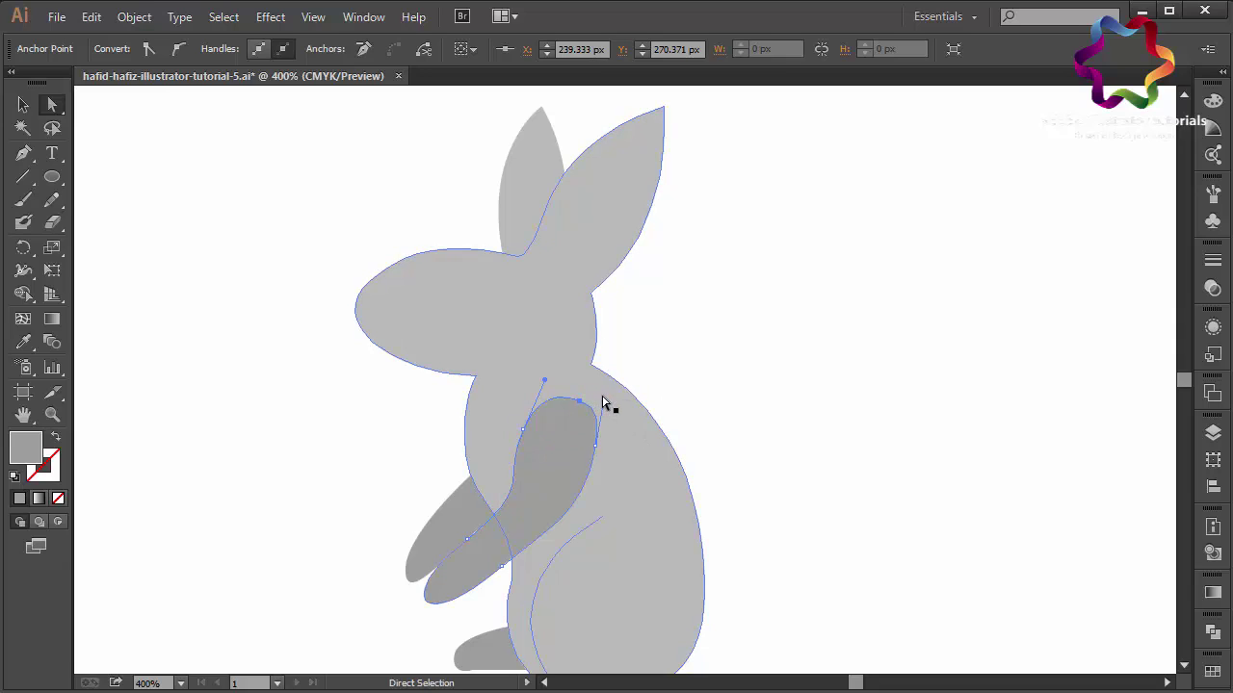
pyautogui.moveTo(604, 399); pyautogui.dragTo(606, 413)
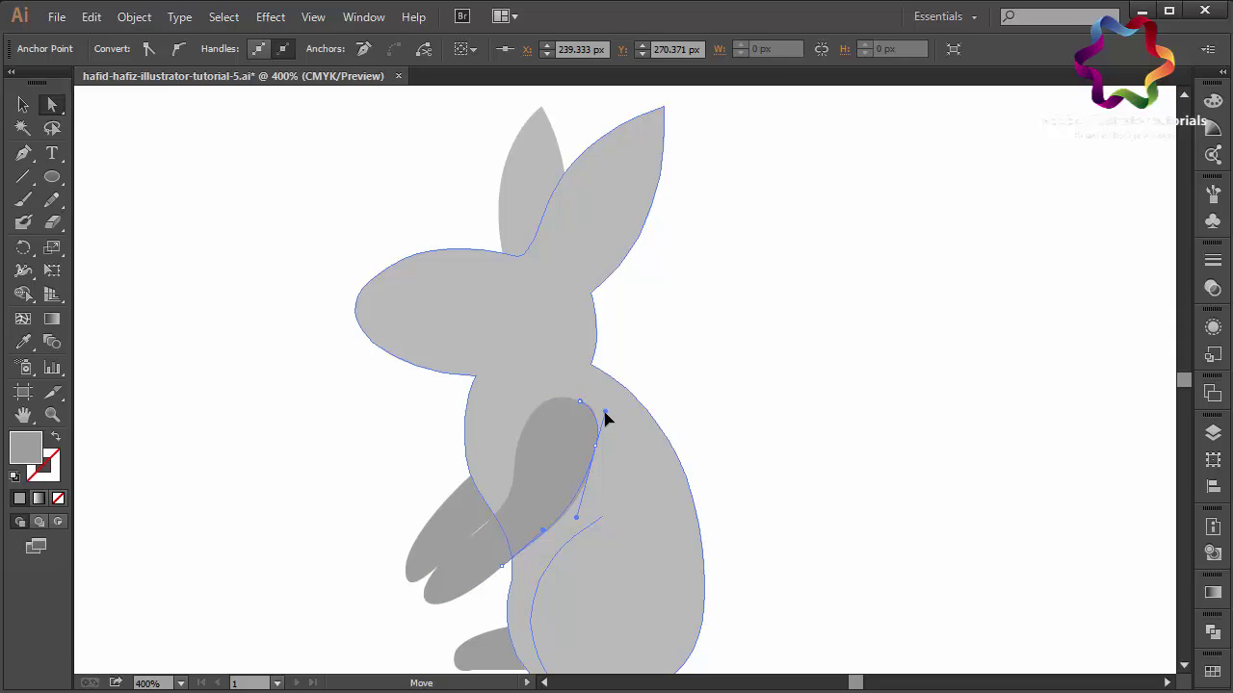
pyautogui.click(522, 428)
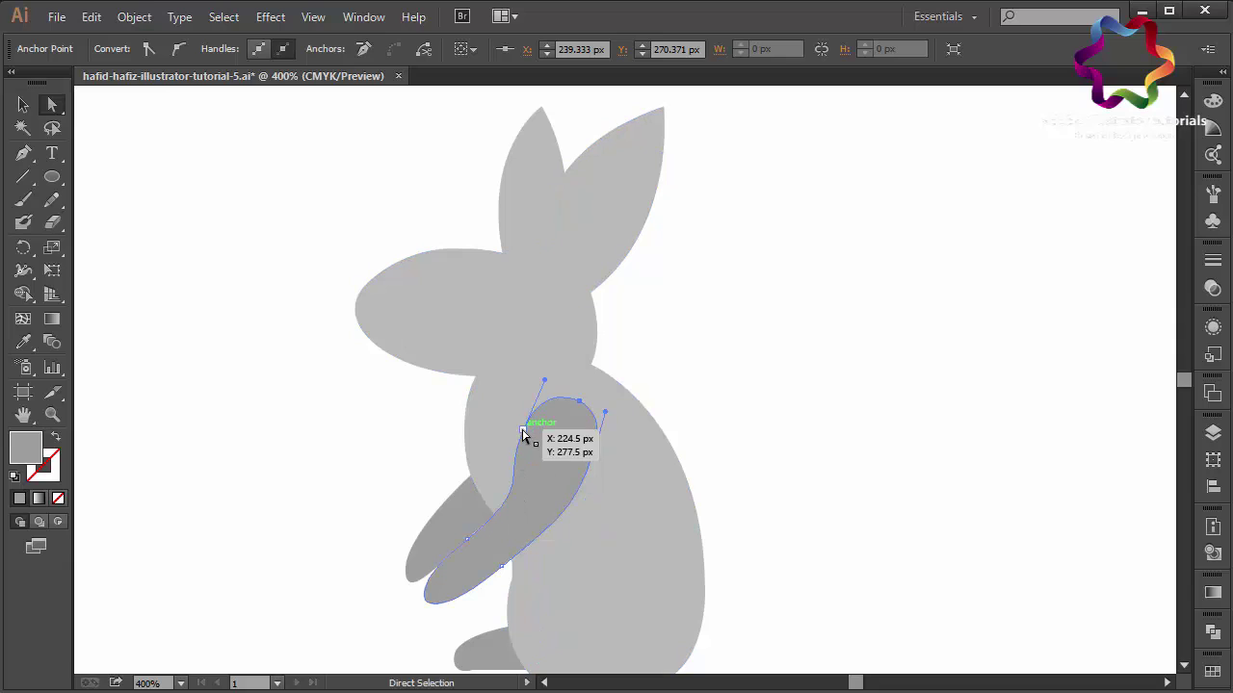
pyautogui.click(468, 541)
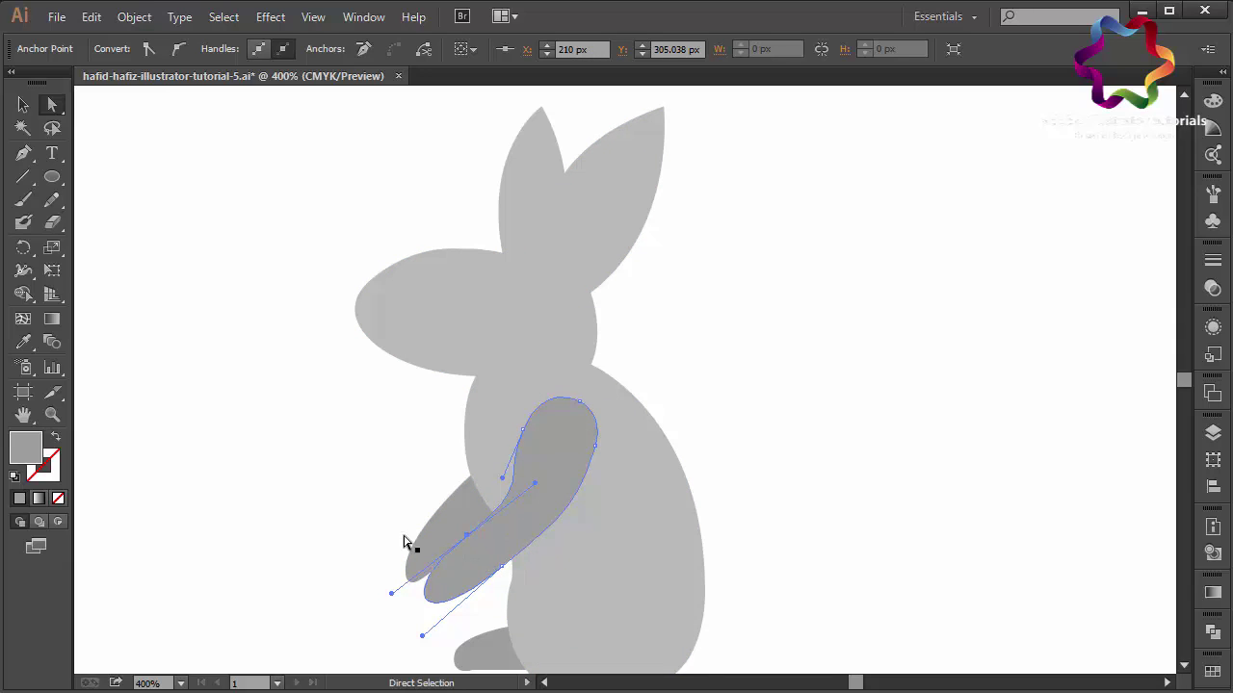
pyautogui.click(302, 500)
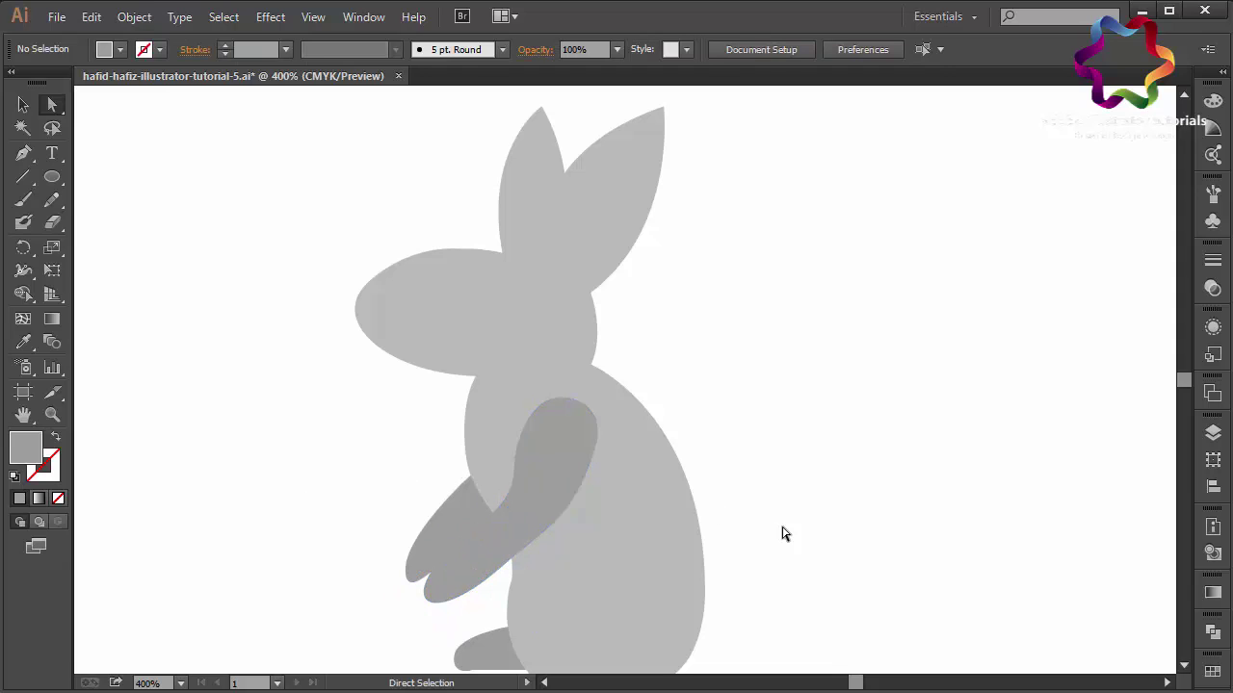
pyautogui.hotkey('ctrl', '-')
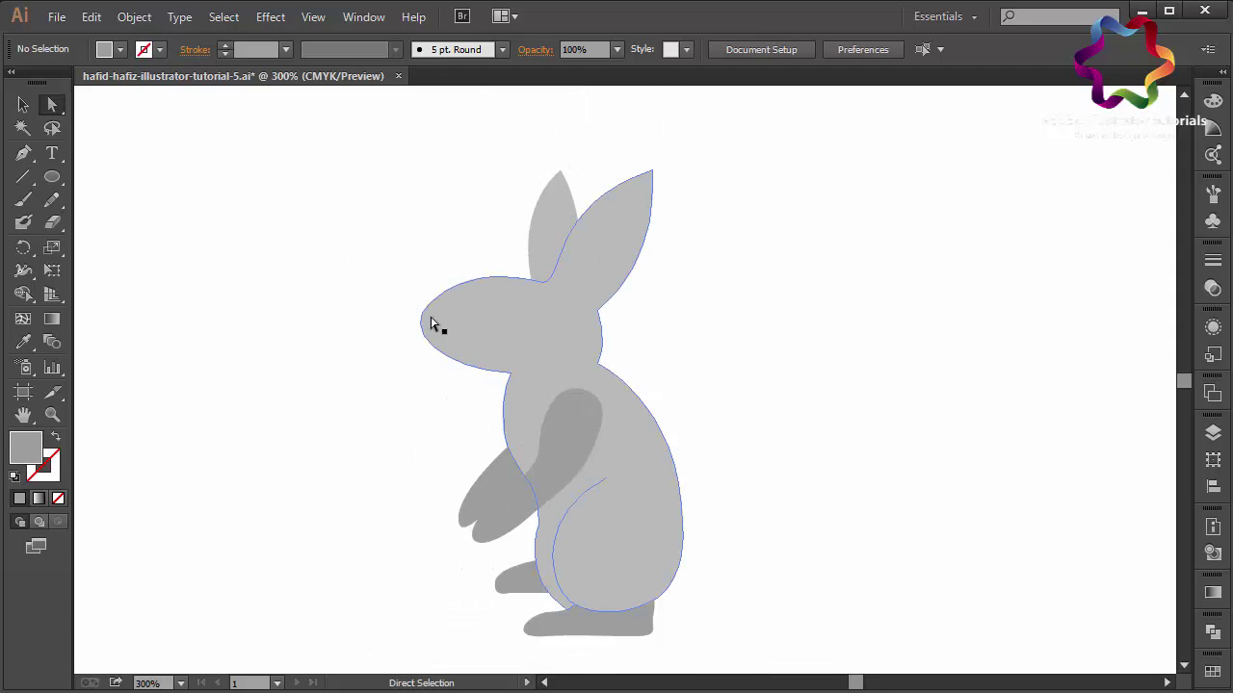
# Step: Start a new Pen path on the rabbit's head, curving it across the snout
pyautogui.click(24, 156)
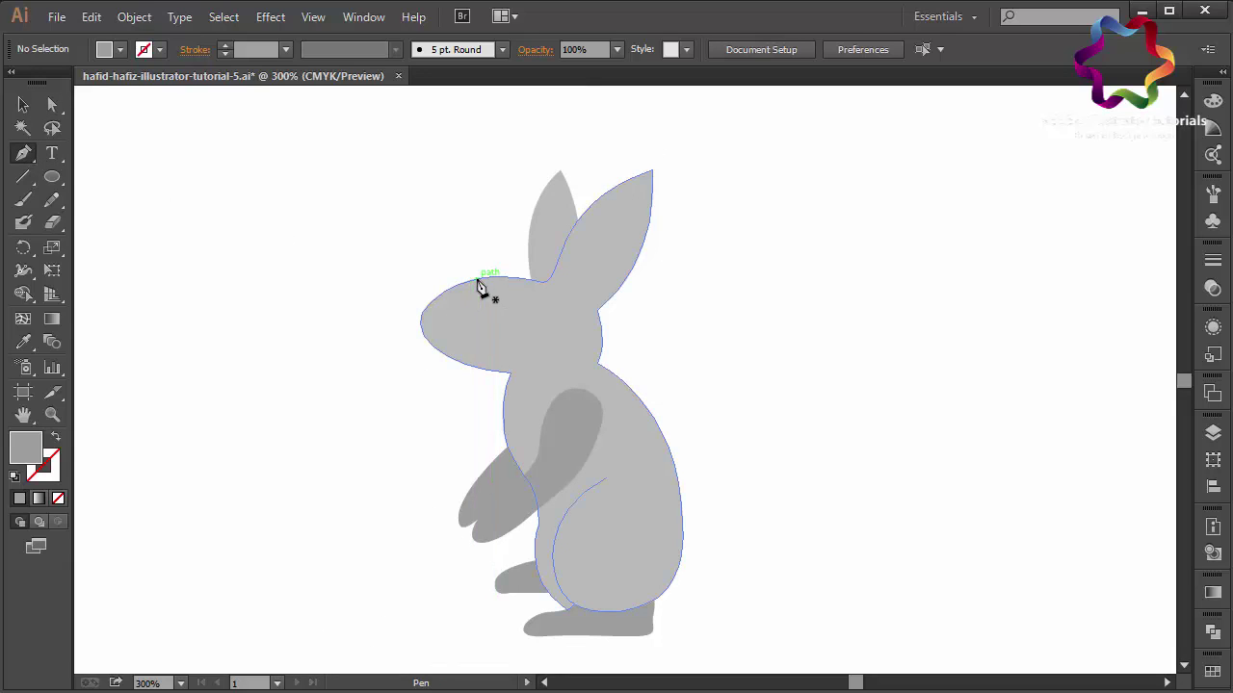
pyautogui.moveTo(477, 280)
pyautogui.mouseDown()
pyautogui.moveTo(455, 330)
pyautogui.moveTo(498, 354)
pyautogui.mouseUp()
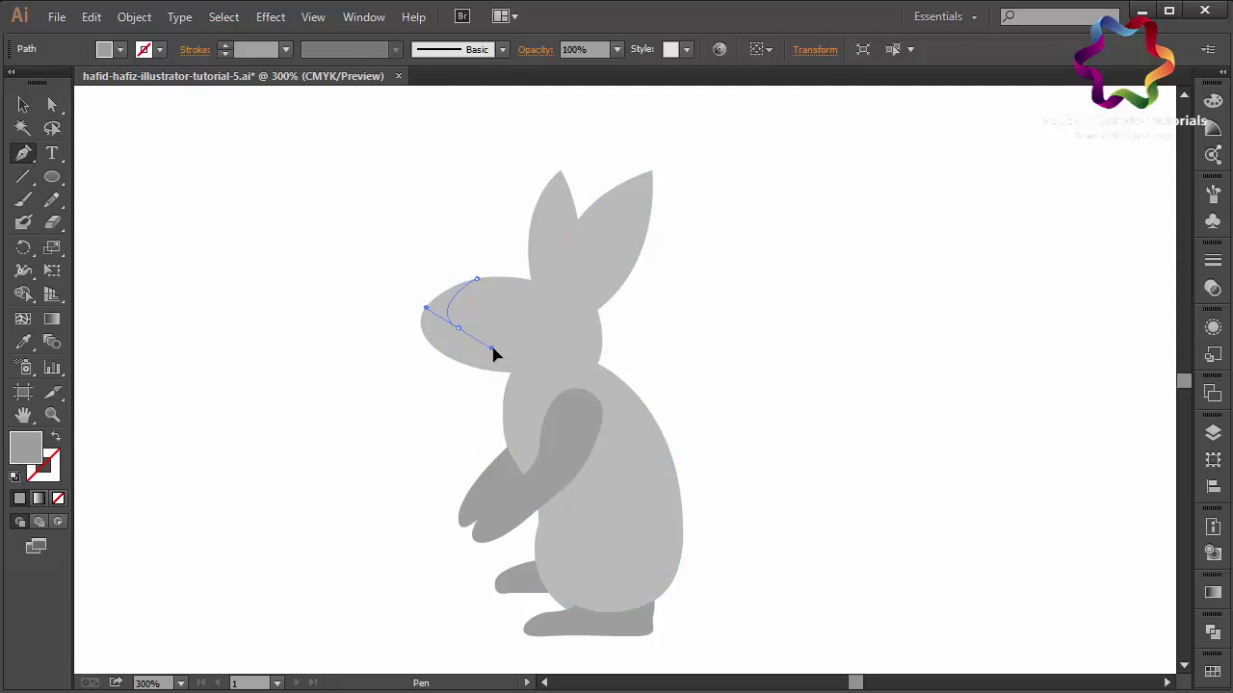
pyautogui.moveTo(498, 354)
pyautogui.mouseDown()
pyautogui.moveTo(691, 345)
pyautogui.moveTo(692, 368)
pyautogui.mouseUp()
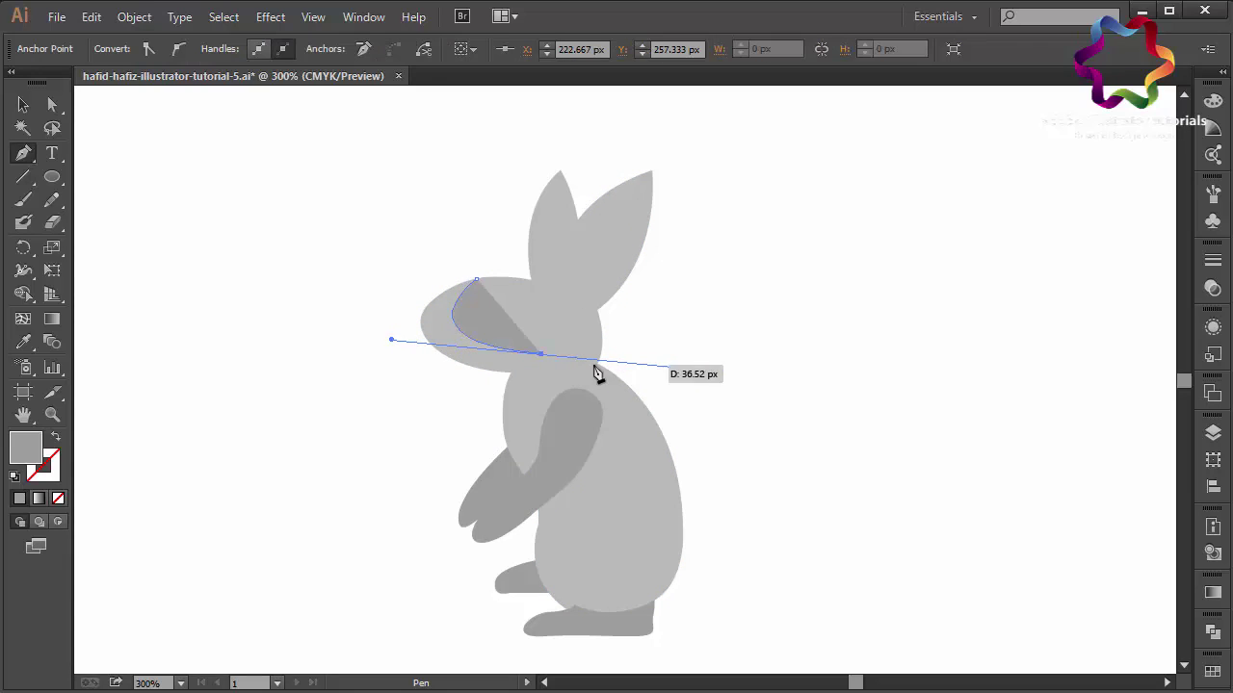
pyautogui.click(540, 355)
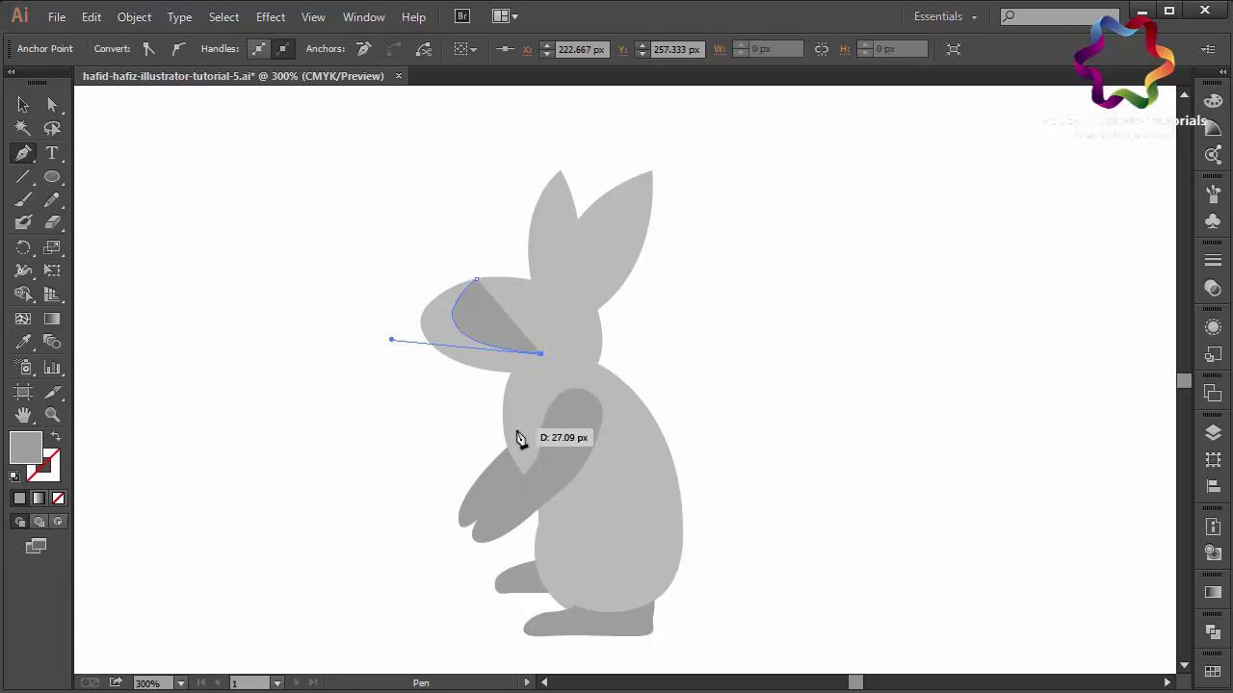
# Step: Continue the outline down the chest, belly and leg to the foot and close it
pyautogui.moveTo(536, 443); pyautogui.dragTo(531, 439)
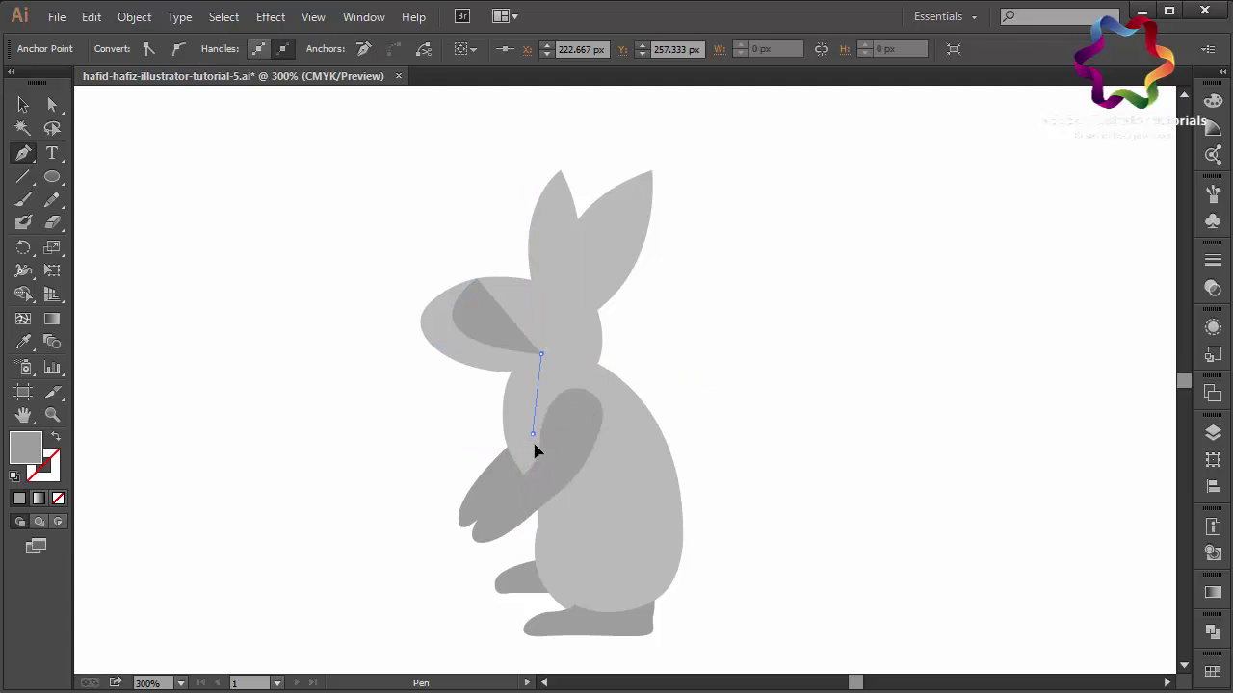
pyautogui.click(548, 492)
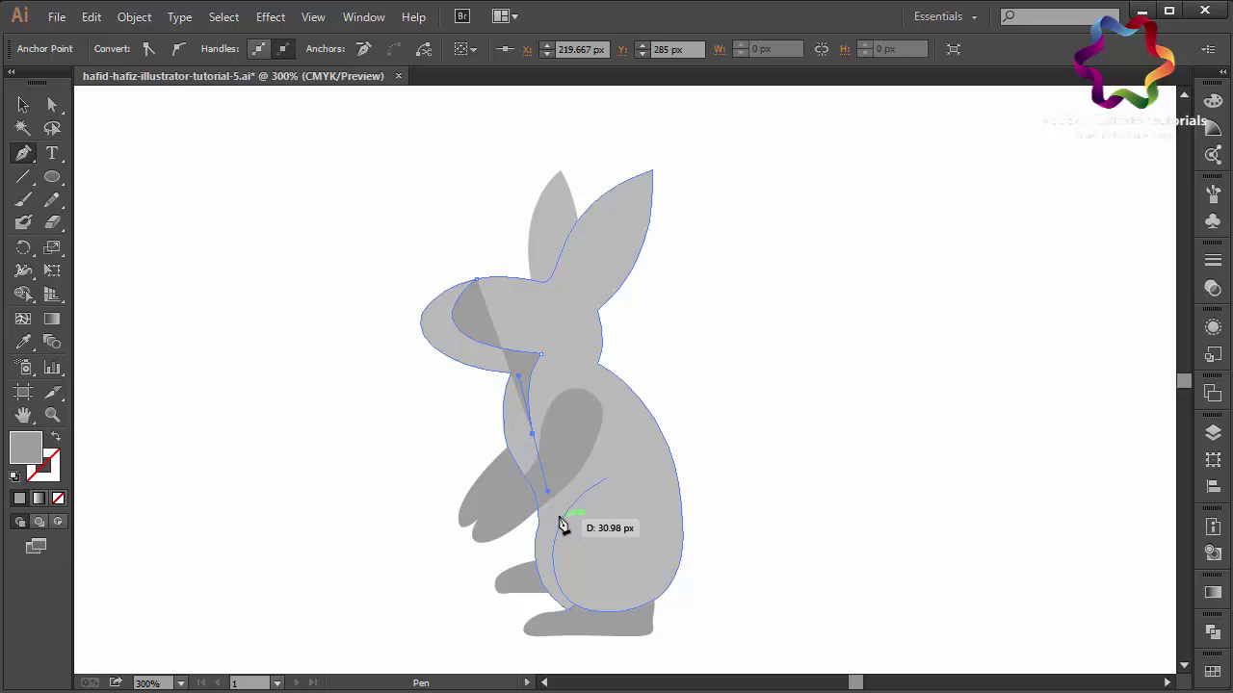
pyautogui.moveTo(565, 513); pyautogui.dragTo(559, 531)
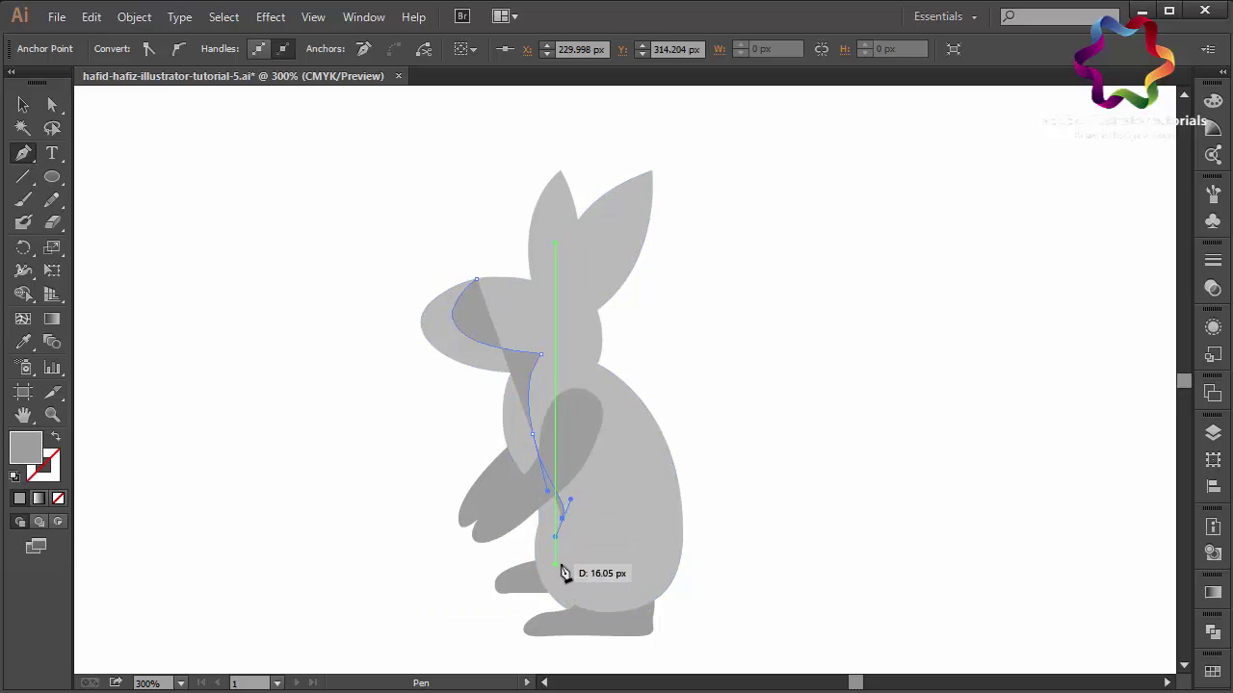
pyautogui.moveTo(554, 561); pyautogui.dragTo(559, 578)
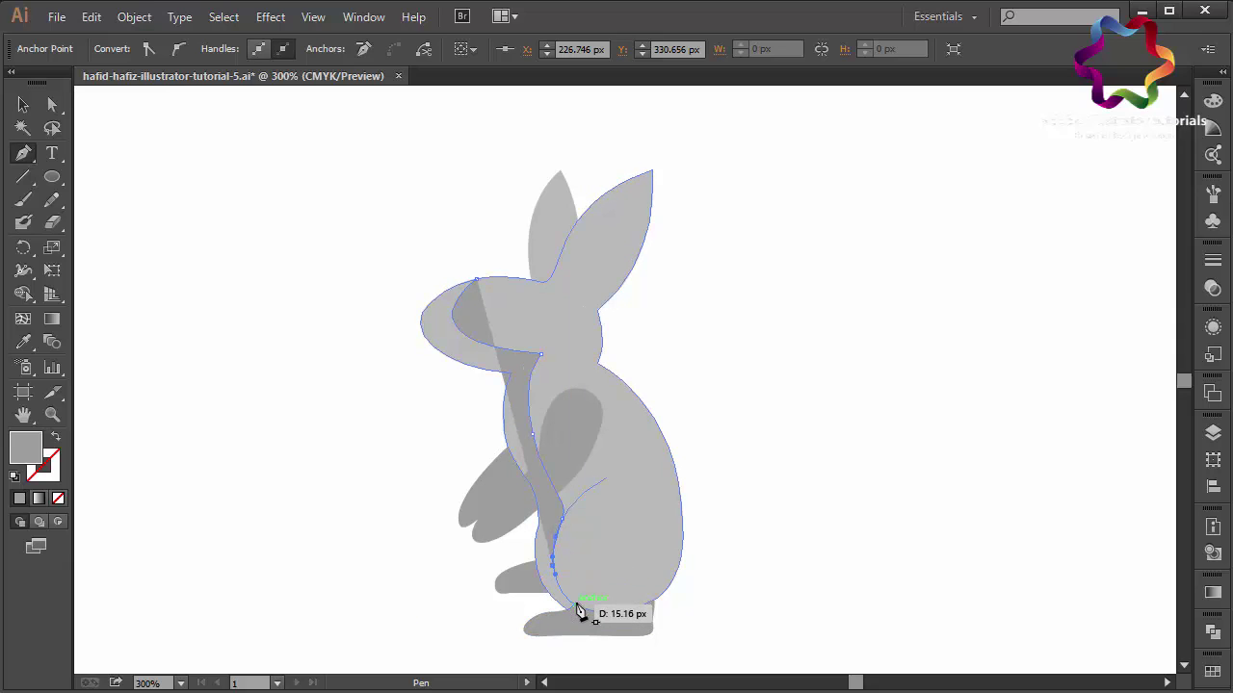
pyautogui.moveTo(578, 606); pyautogui.dragTo(583, 605)
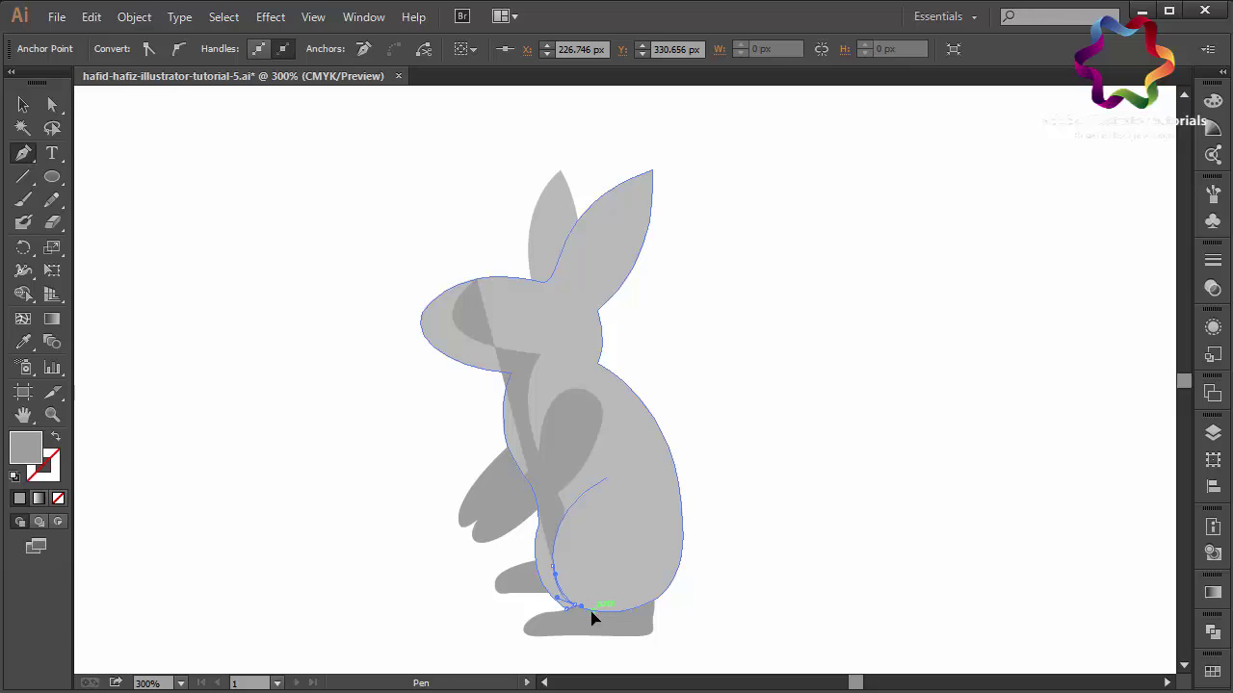
pyautogui.click(588, 612)
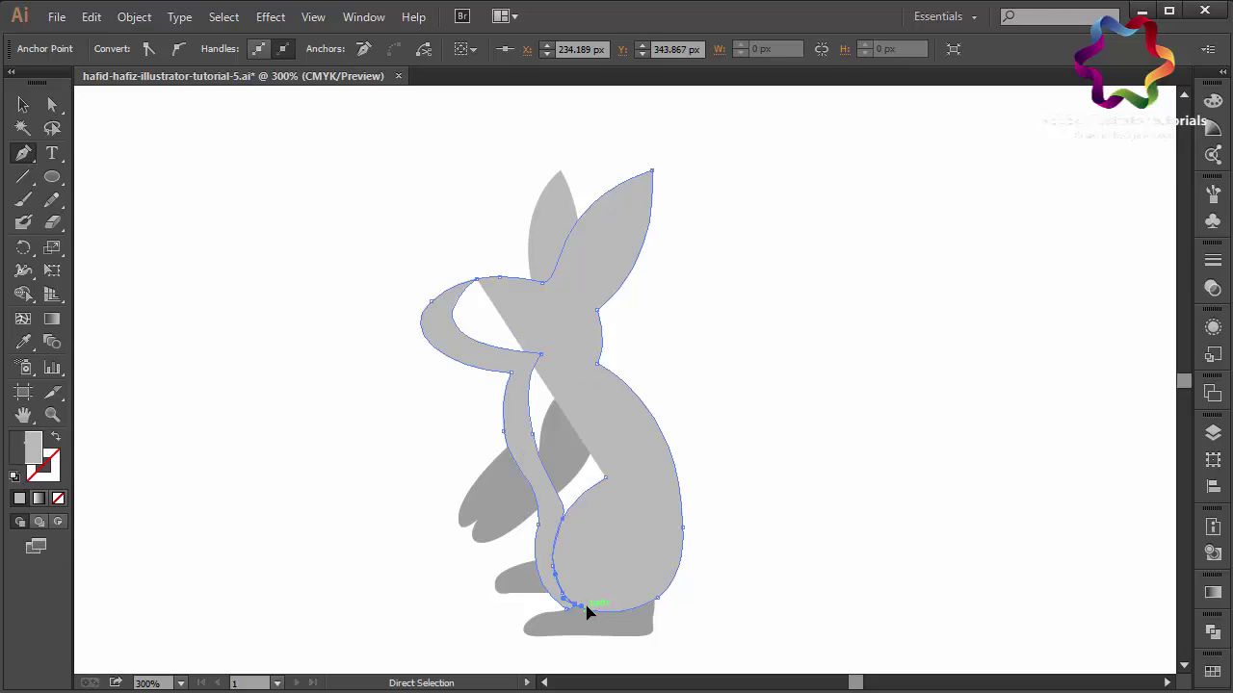
# Step: Send the body silhouette to the back and draw a curved haunch line near the foot
pyautogui.hotkey('ctrl', 'shift', '[')
pyautogui.click(574, 604)
pyautogui.moveTo(555, 552); pyautogui.dragTo(600, 550)
pyautogui.keyDown('ctrl'); pyautogui.click(600, 550); pyautogui.keyUp('ctrl')
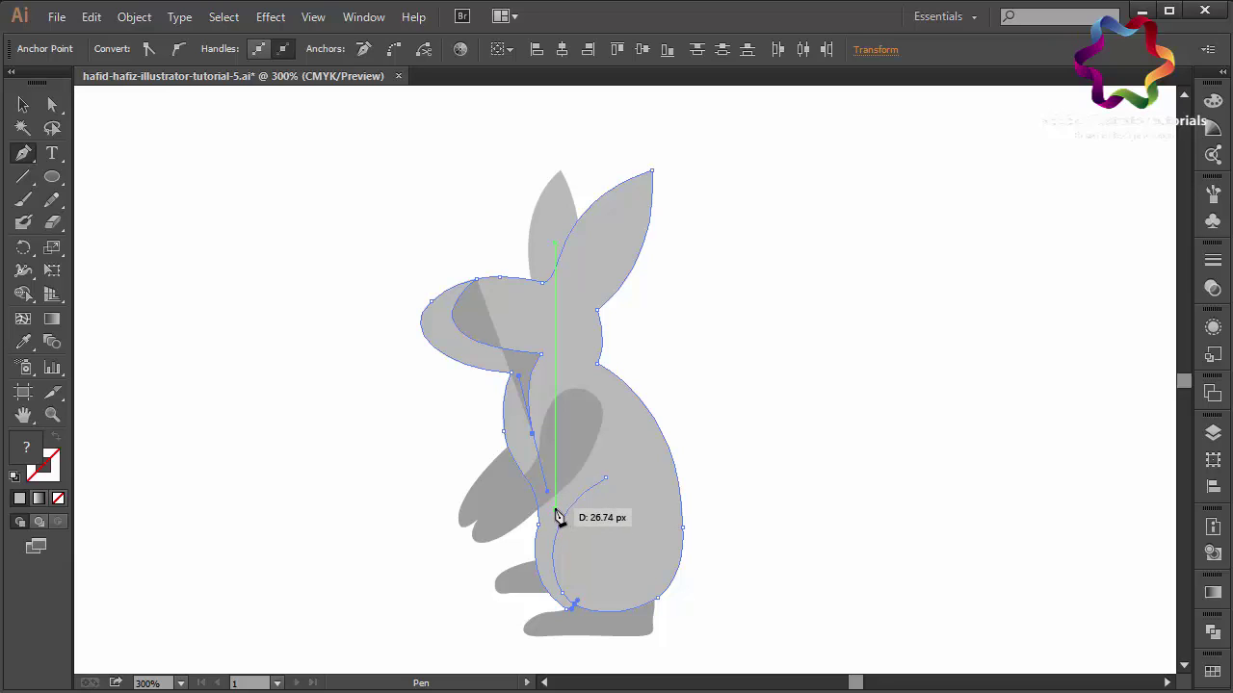
pyautogui.moveTo(561, 508); pyautogui.dragTo(556, 512)
pyautogui.moveTo(550, 589); pyautogui.dragTo(552, 589)
pyautogui.keyDown('ctrl'); pyautogui.click(552, 588); pyautogui.keyUp('ctrl')
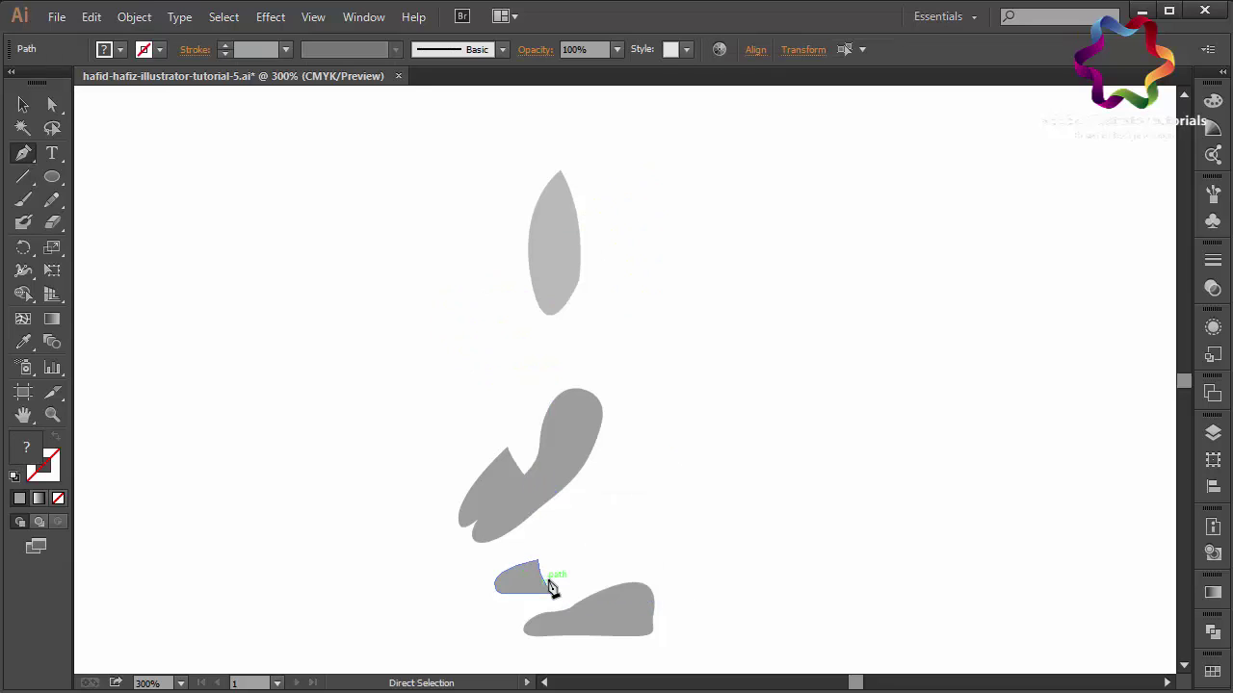
pyautogui.keyDown('ctrl'); pyautogui.click(552, 588); pyautogui.keyUp('ctrl')
pyautogui.keyDown('ctrl'); pyautogui.click(552, 588); pyautogui.keyUp('ctrl')
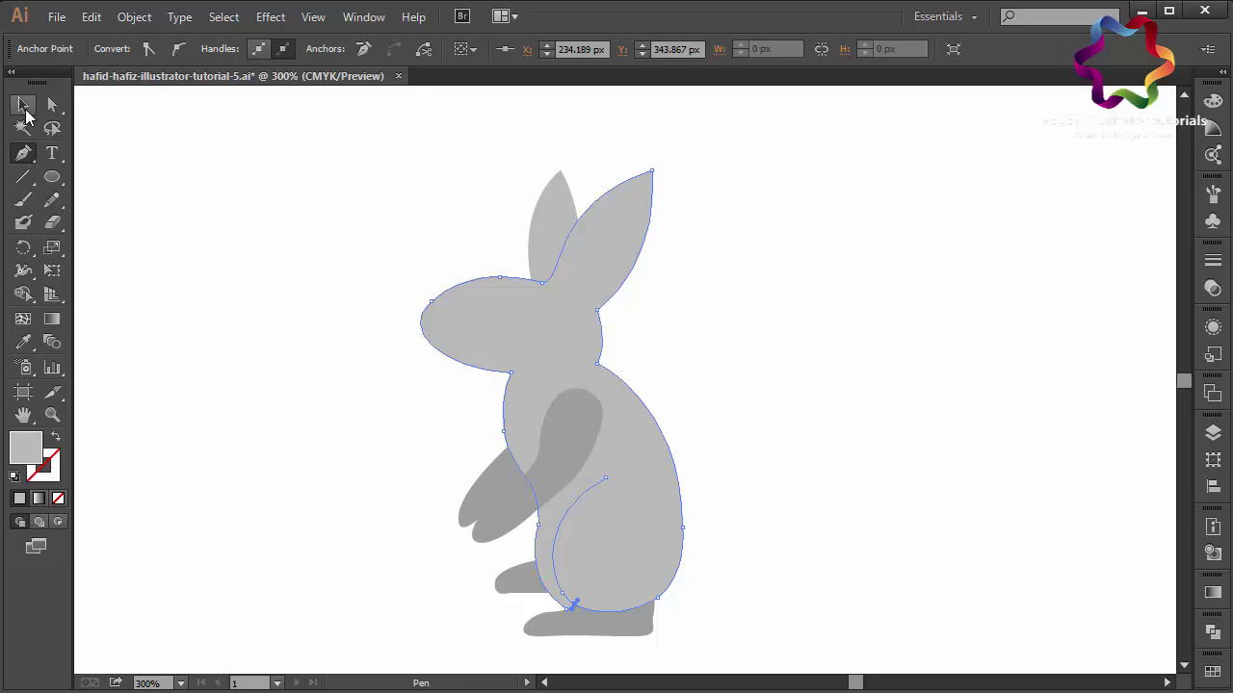
pyautogui.click(23, 105)
# Step: Fill the body with the purple-magenta gradient swatch, angled diagonally from head to lower back
pyautogui.click(380, 367)
pyautogui.click(541, 381)
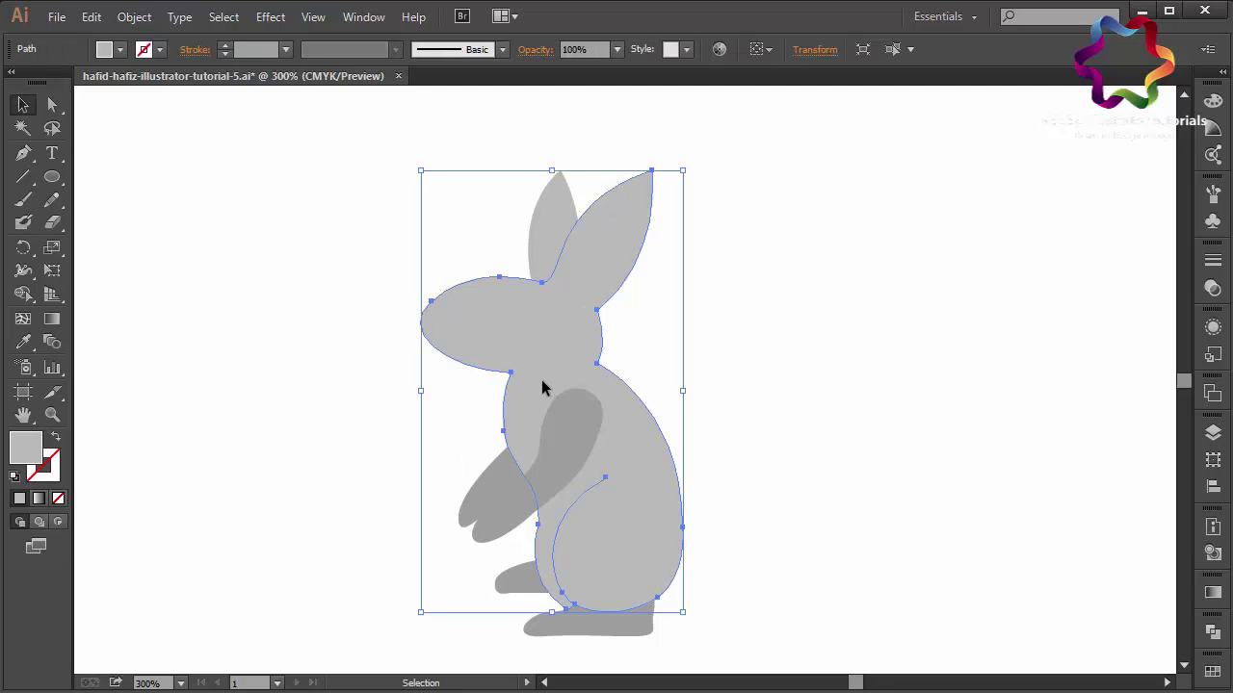
pyautogui.click(1213, 673)
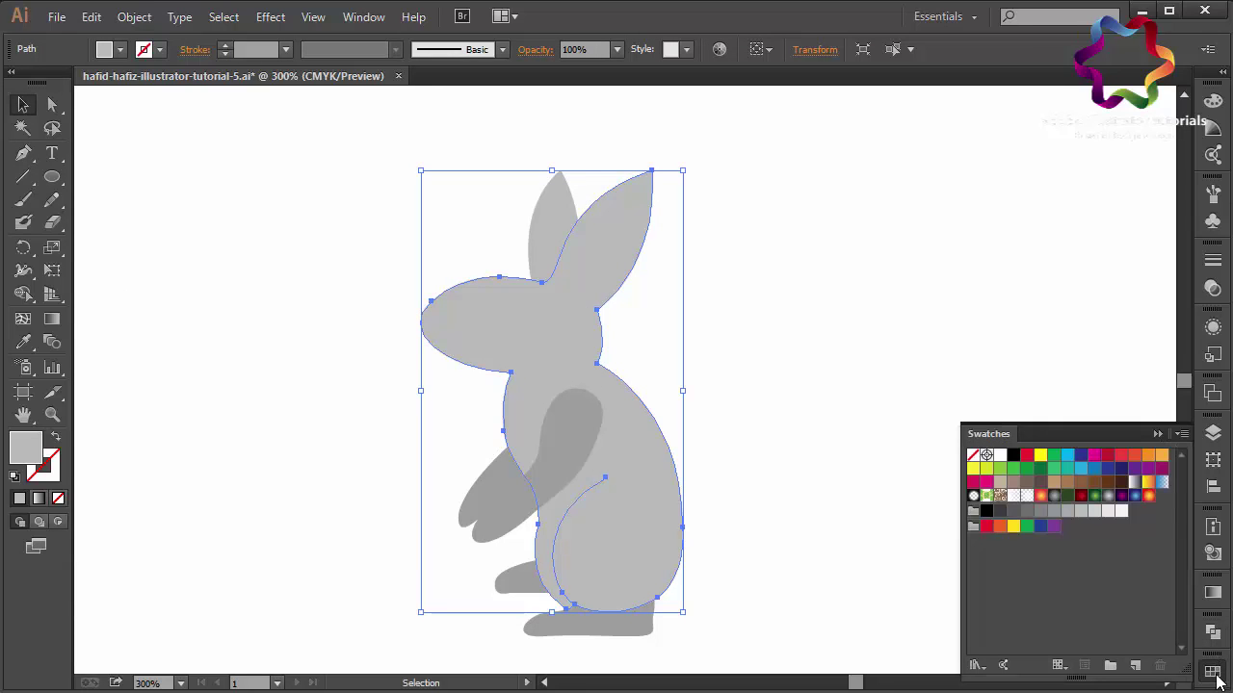
pyautogui.click(1121, 496)
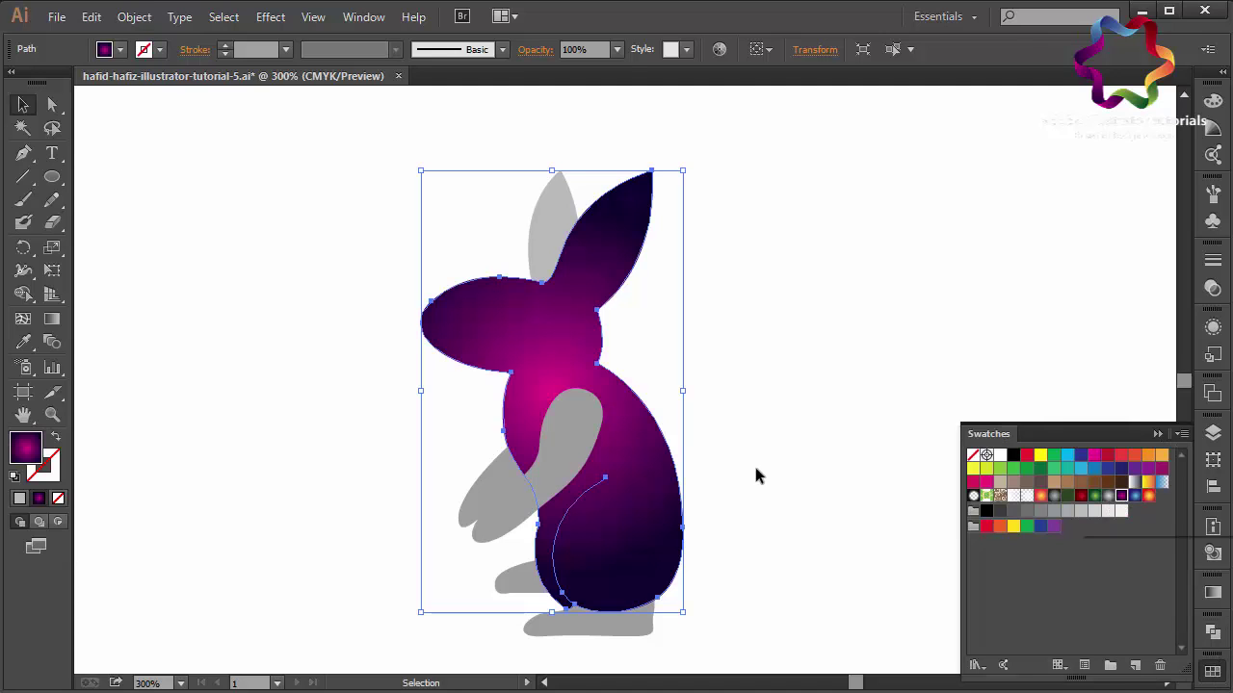
pyautogui.click(53, 319)
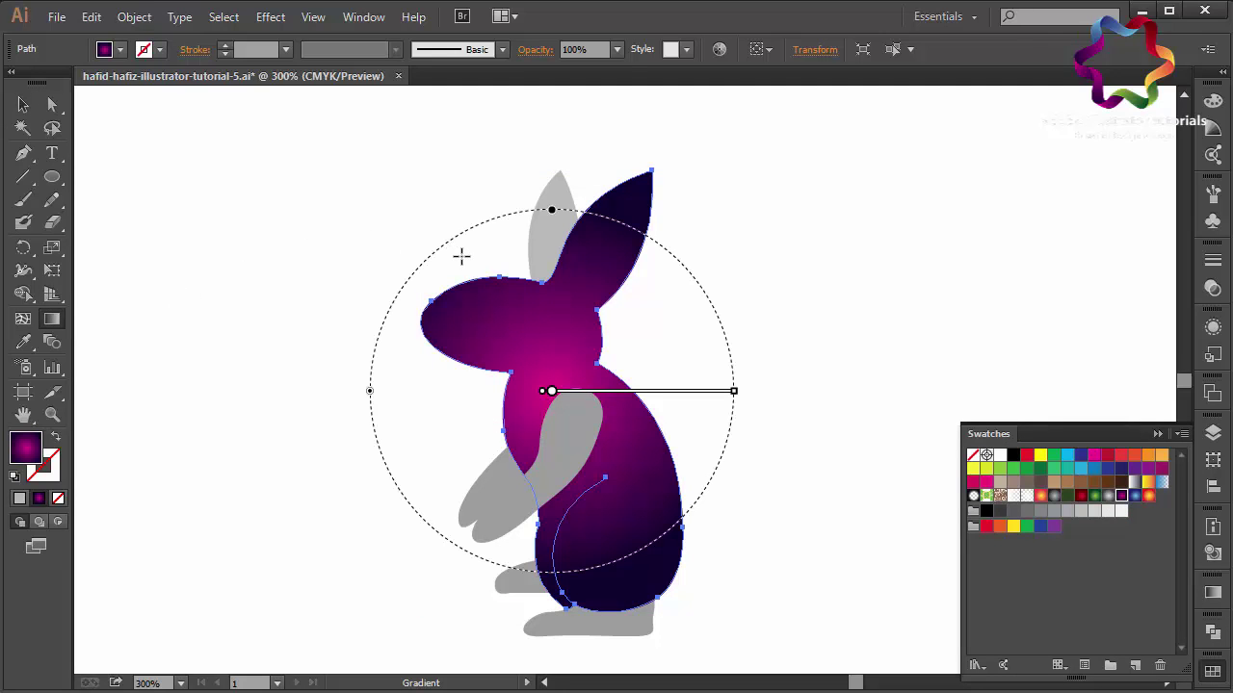
pyautogui.moveTo(461, 255); pyautogui.dragTo(817, 622)
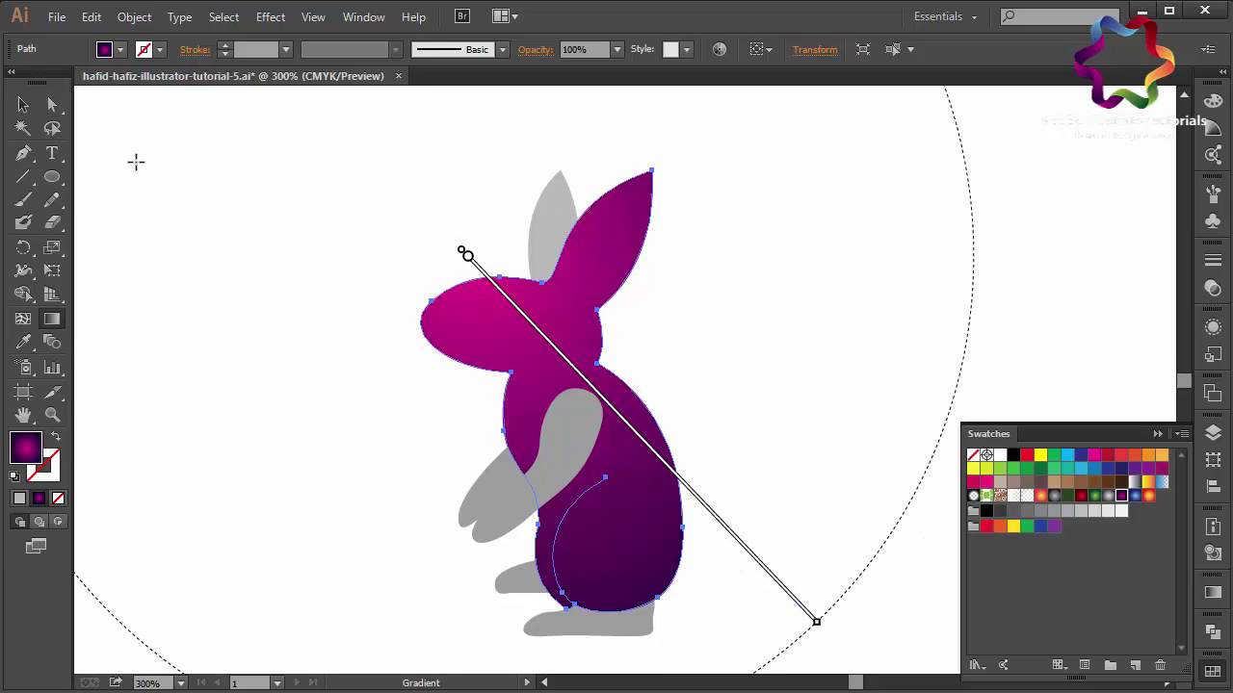
# Step: Give the back ear the purple gradient swatch, running from its tip down toward the head
pyautogui.click(23, 104)
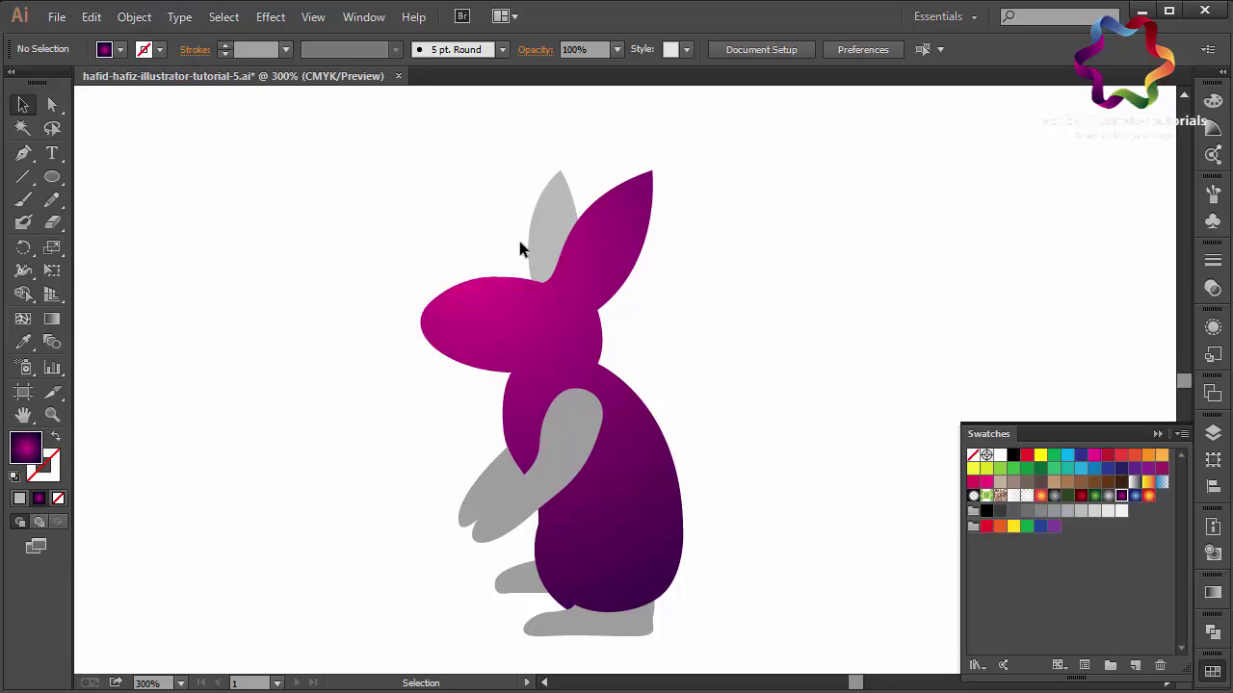
pyautogui.click(545, 240)
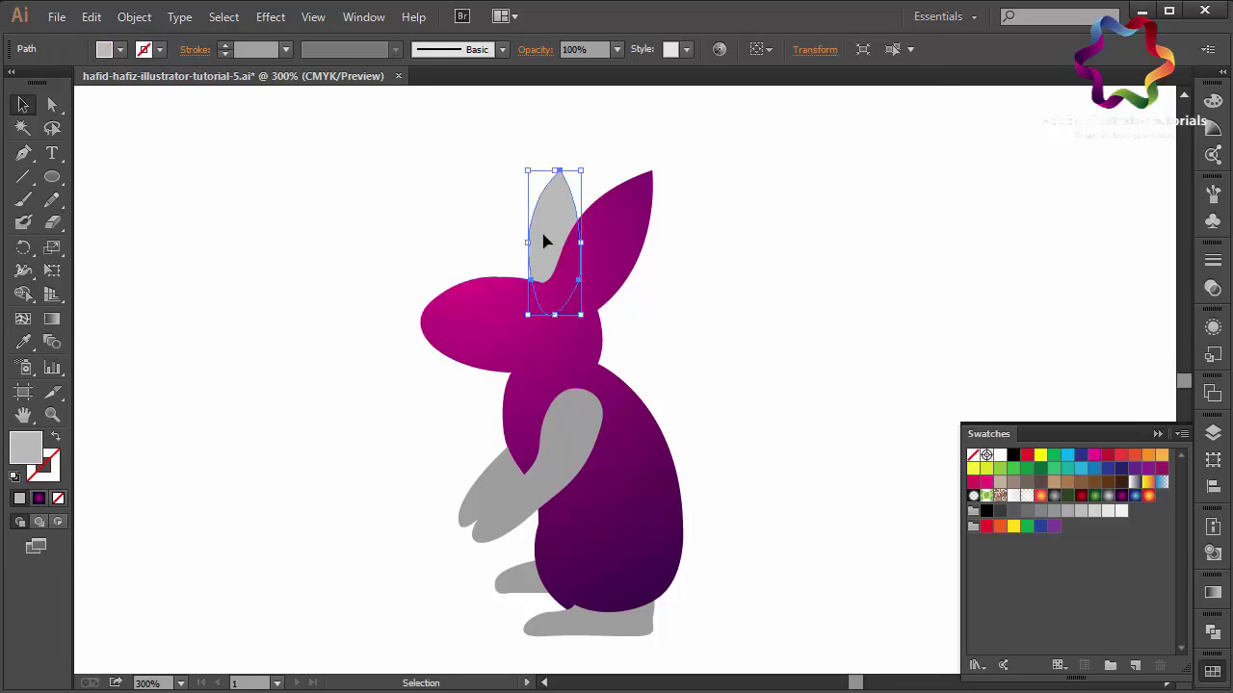
pyautogui.click(1121, 495)
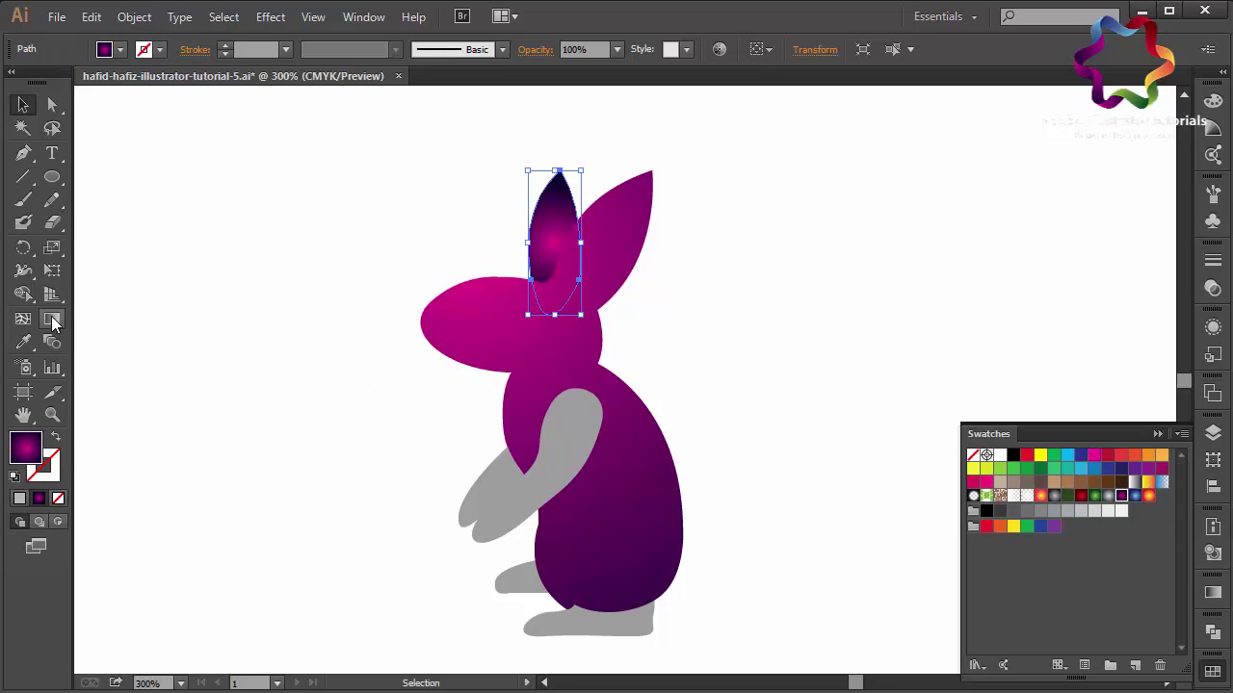
pyautogui.click(50, 318)
pyautogui.moveTo(560, 143); pyautogui.dragTo(584, 349)
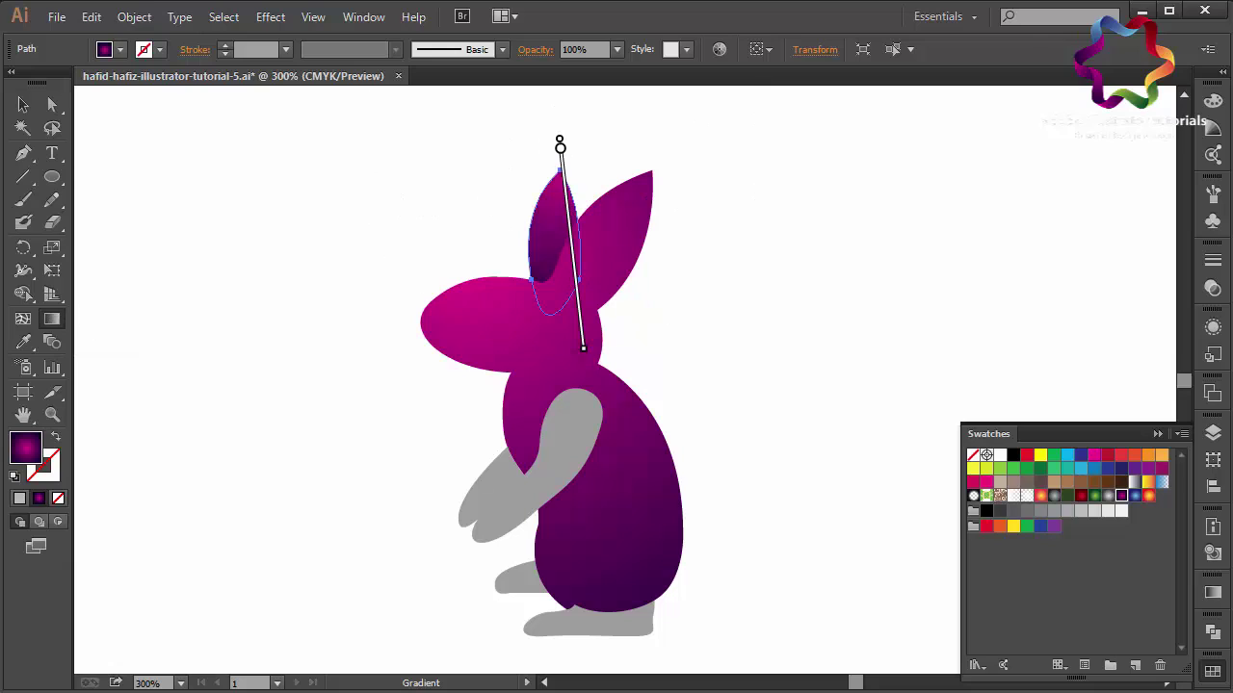
# Step: Fill the grey arm with the purple gradient swatch
pyautogui.click(21, 105)
pyautogui.click(579, 451)
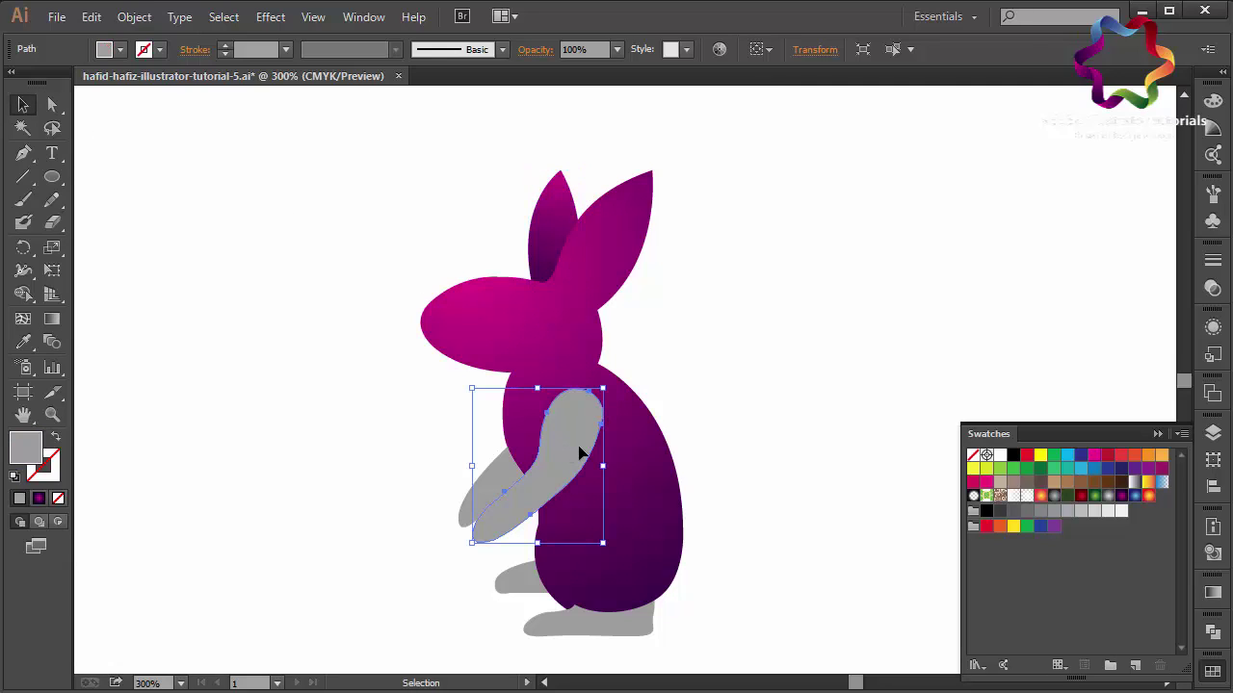
pyautogui.click(1121, 495)
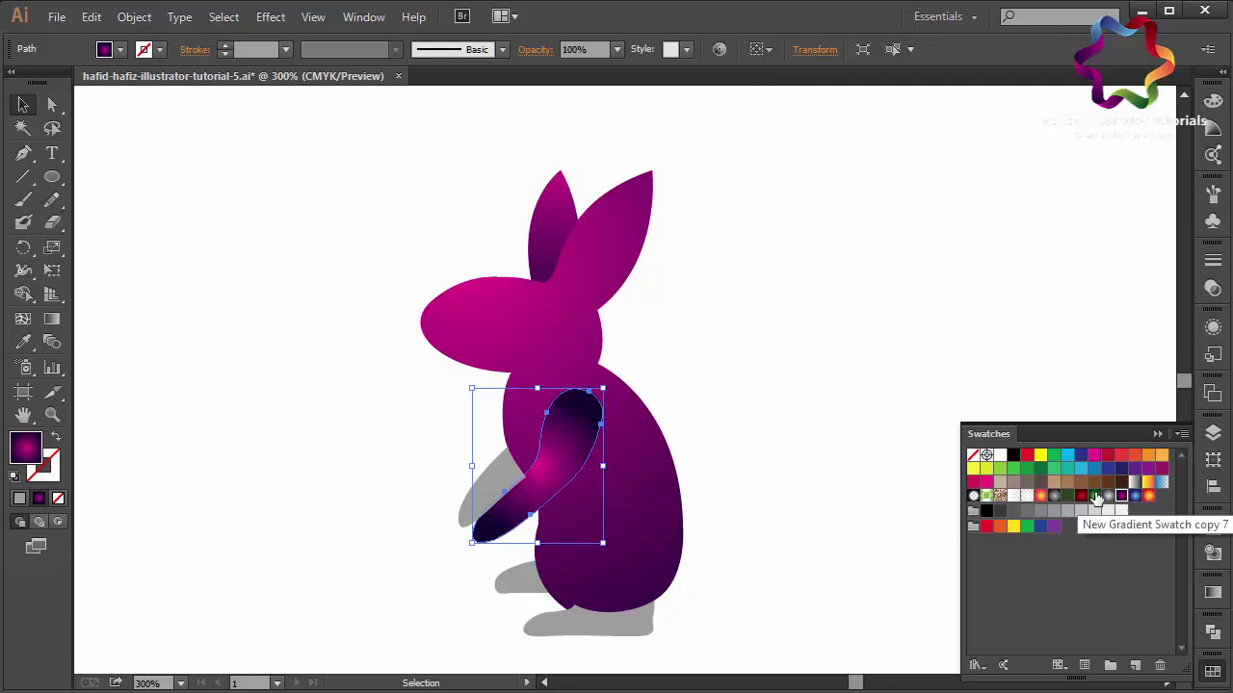
pyautogui.click(54, 320)
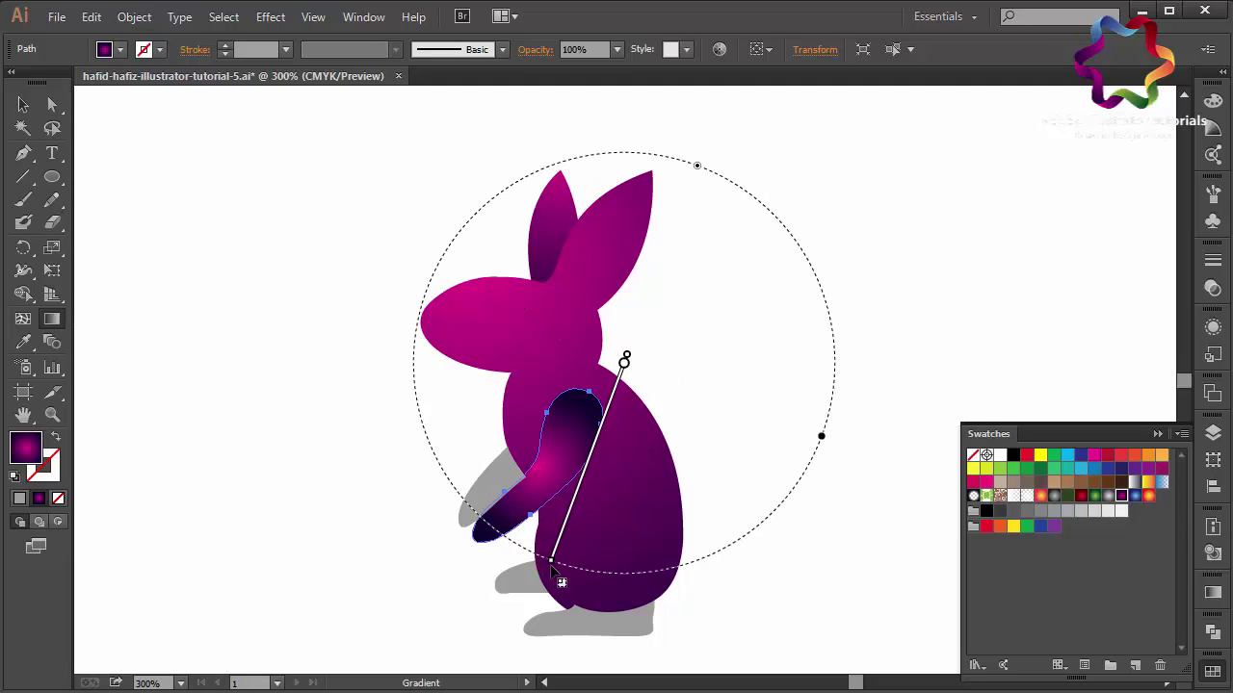
# Step: Angle the arm gradient from the shoulder down past the paw, then deselect
pyautogui.moveTo(624, 363); pyautogui.dragTo(551, 567)
pyautogui.moveTo(609, 359); pyautogui.dragTo(585, 546)
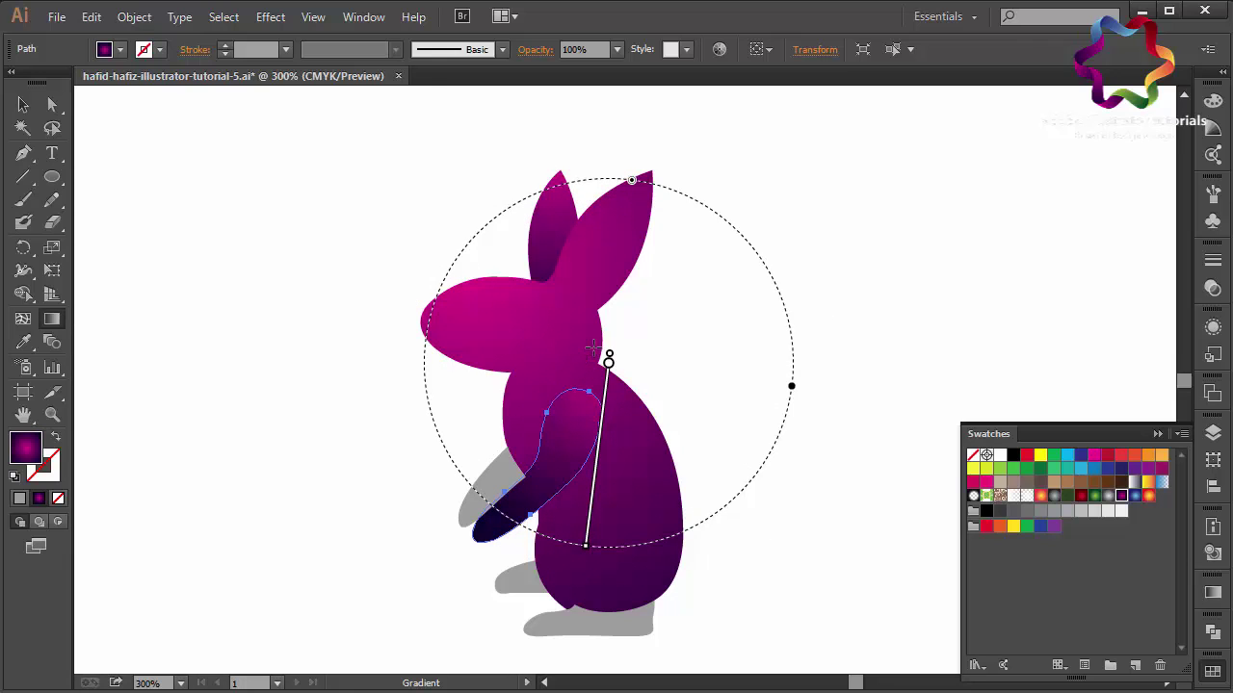
pyautogui.moveTo(594, 358); pyautogui.dragTo(542, 566)
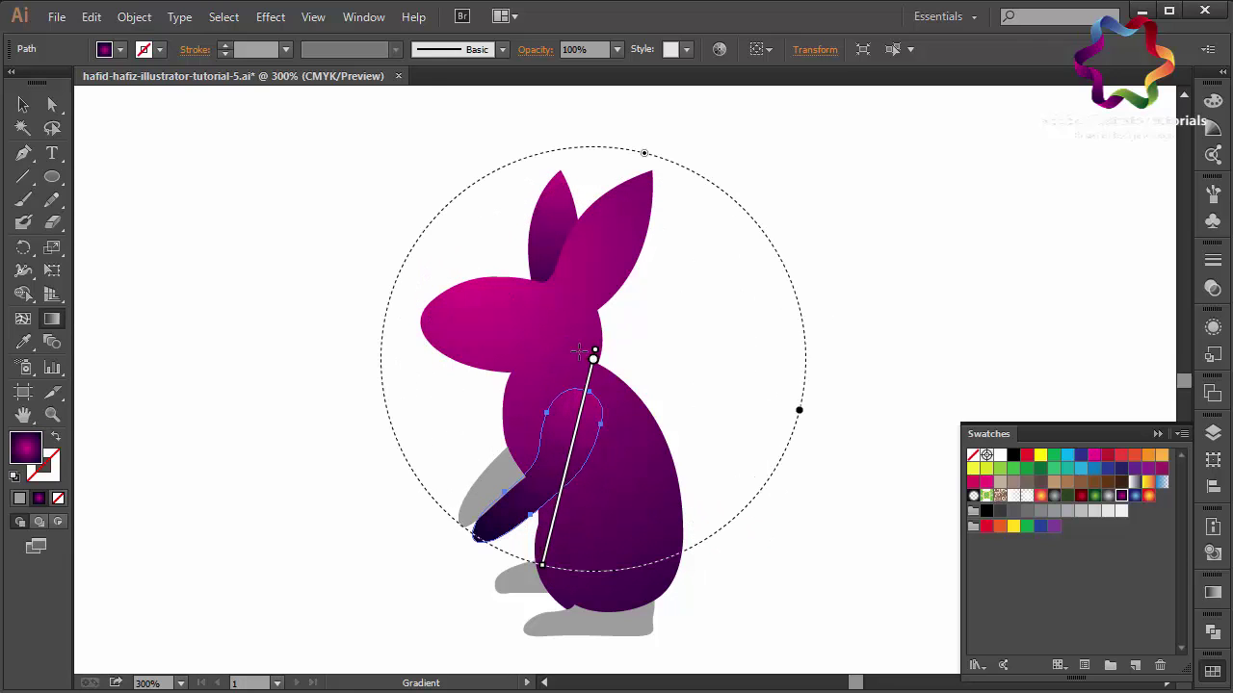
pyautogui.moveTo(623, 319); pyautogui.dragTo(575, 550)
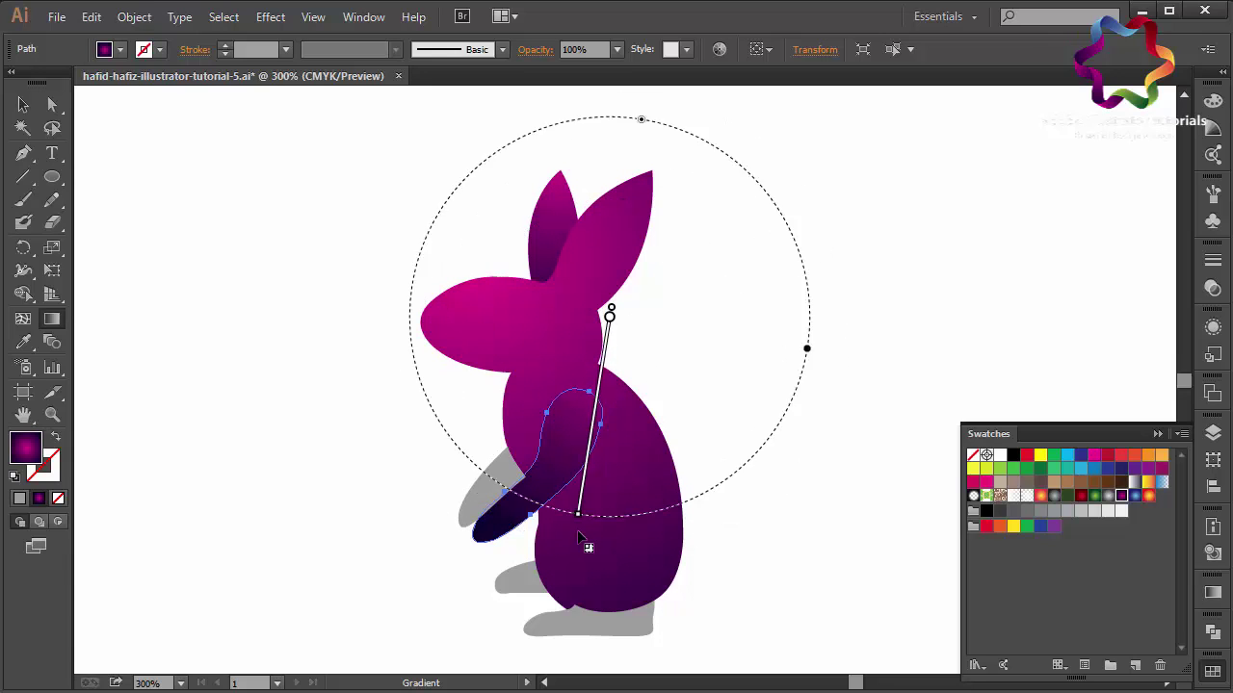
pyautogui.moveTo(610, 309); pyautogui.dragTo(578, 545)
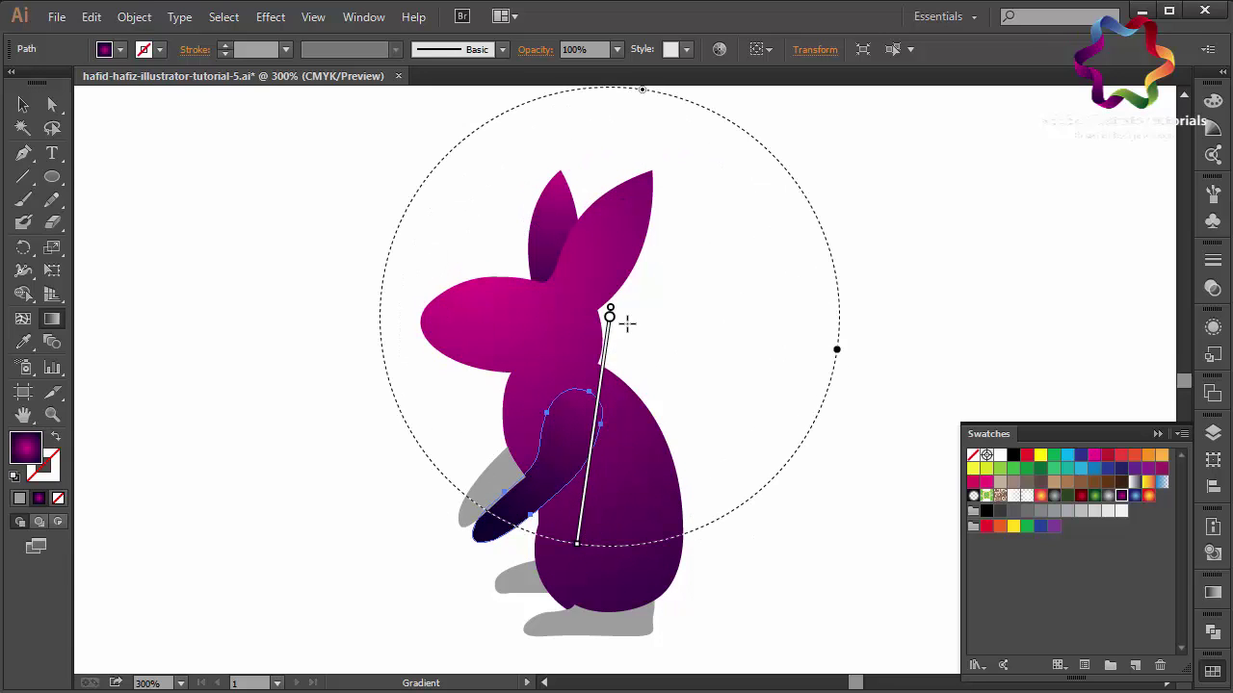
pyautogui.moveTo(625, 330); pyautogui.dragTo(595, 594)
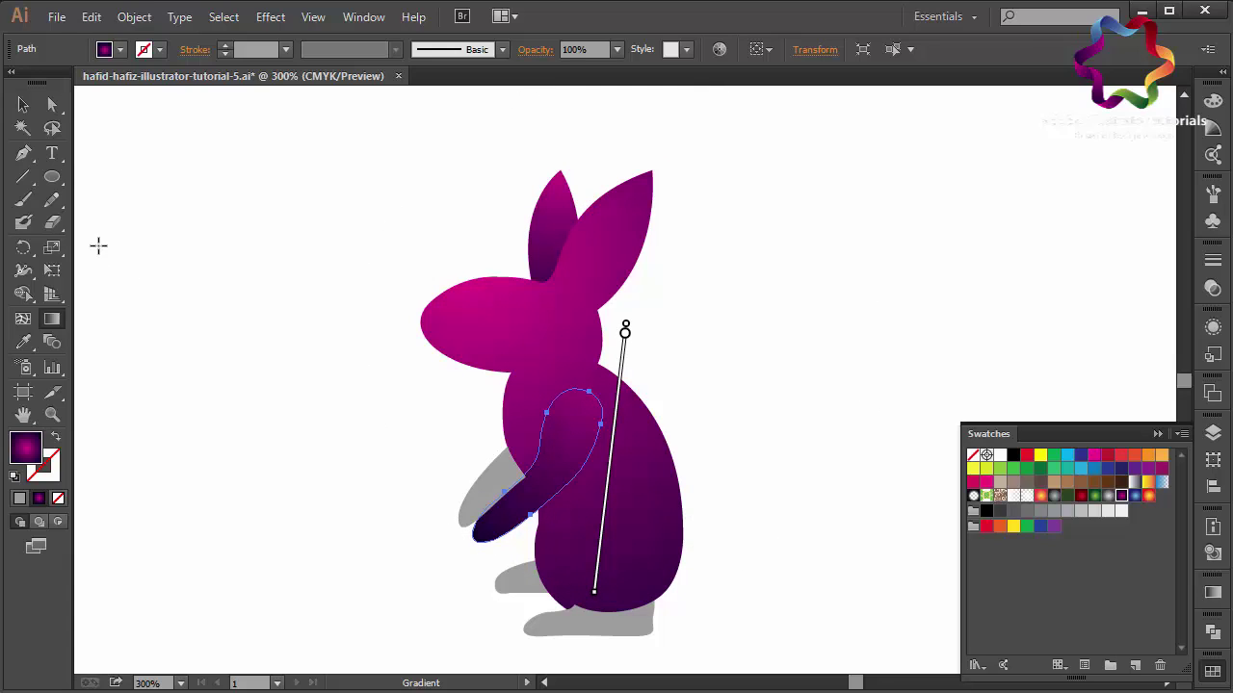
pyautogui.click(23, 104)
pyautogui.click(188, 222)
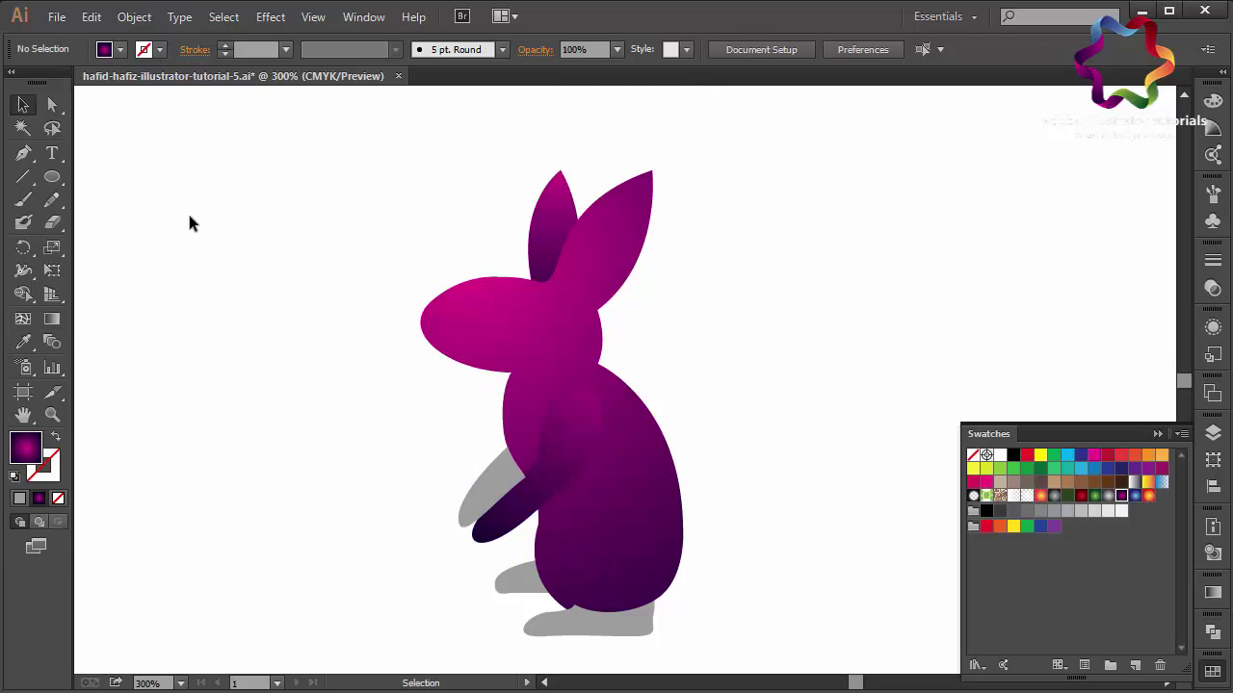
# Step: Run one gradient across body and arm from the ear base to the lower right
pyautogui.click(535, 357)
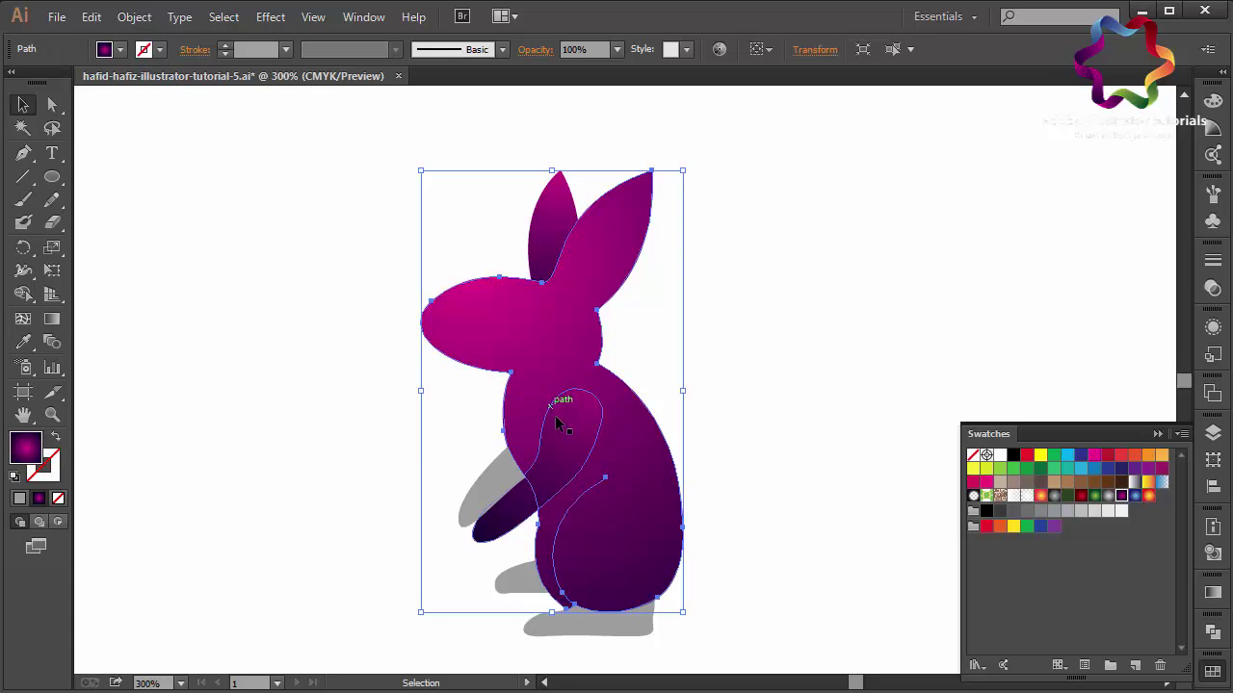
pyautogui.keyDown('shift'); pyautogui.click(560, 418); pyautogui.keyUp('shift')
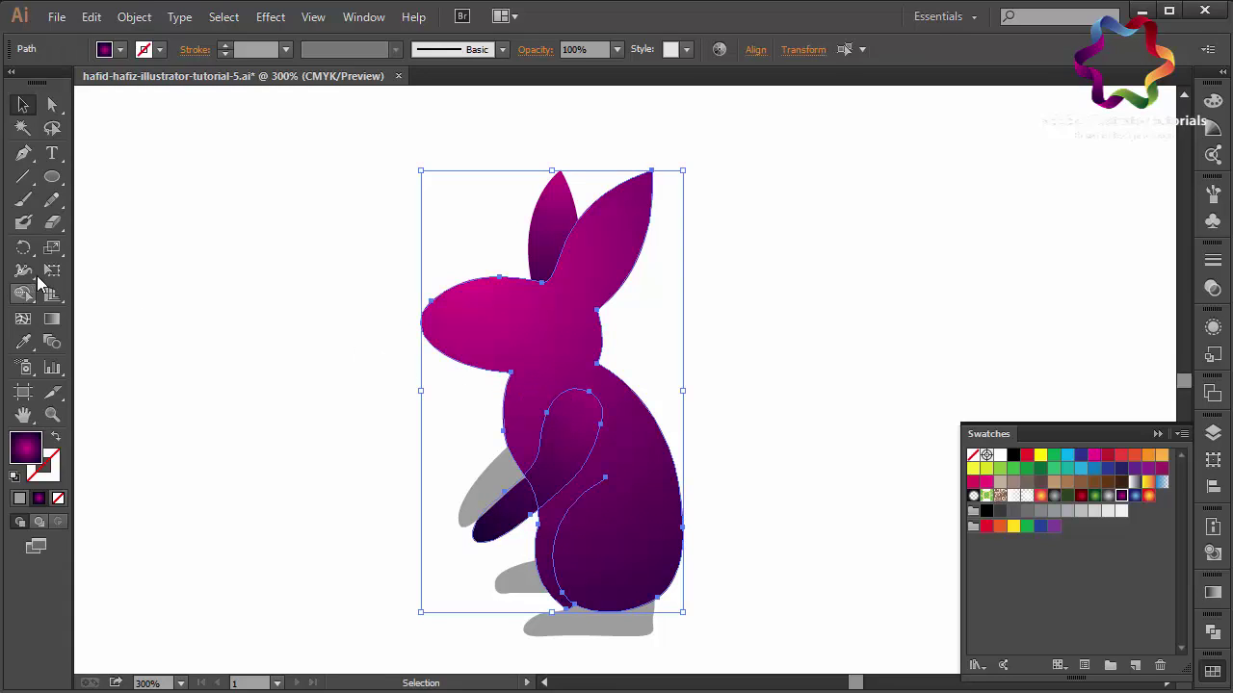
pyautogui.click(52, 321)
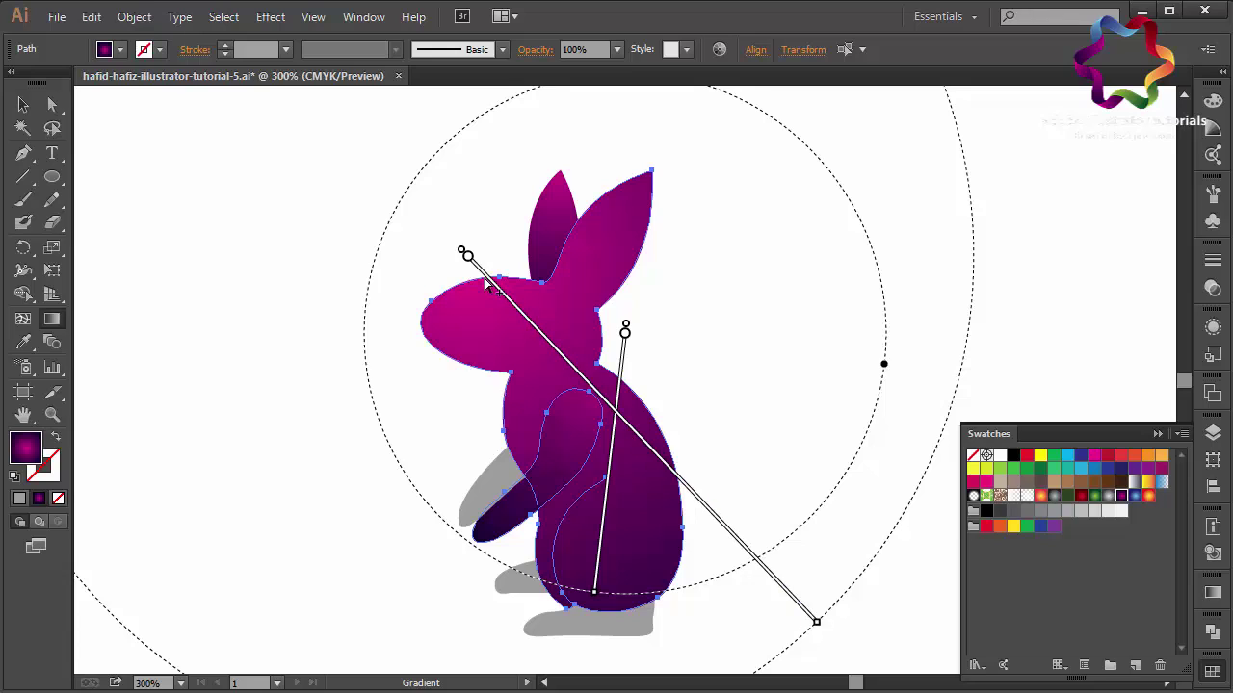
pyautogui.moveTo(531, 277); pyautogui.dragTo(758, 618)
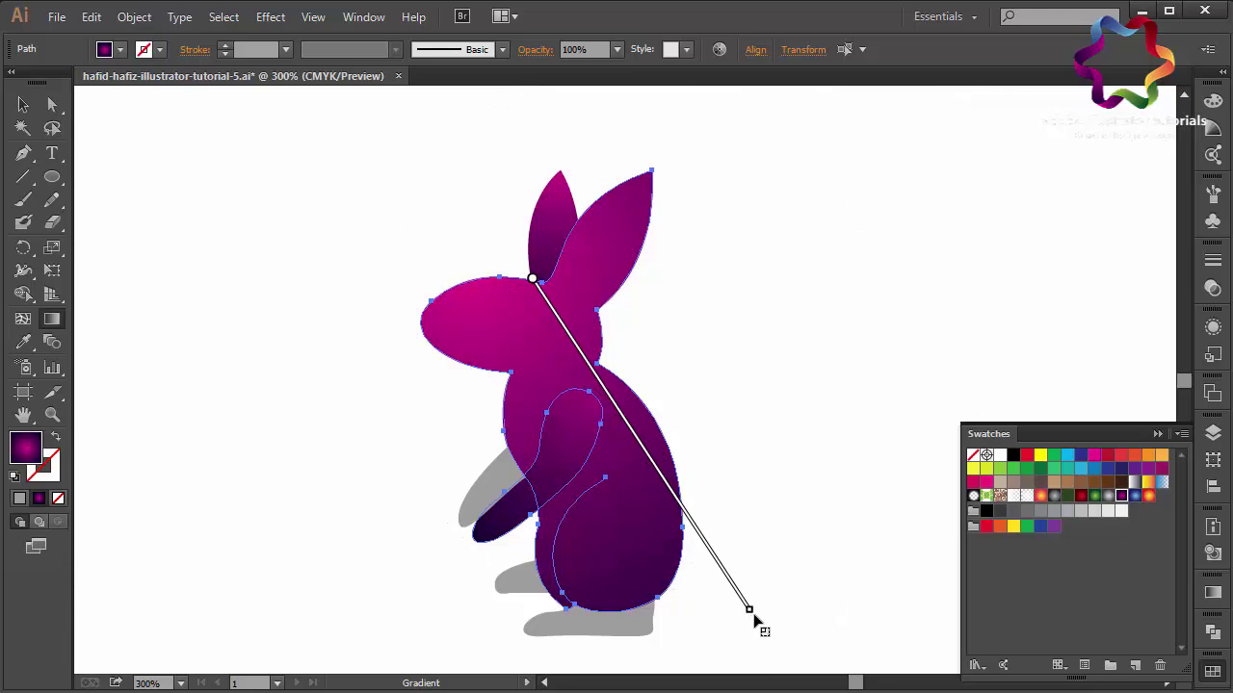
pyautogui.click(25, 108)
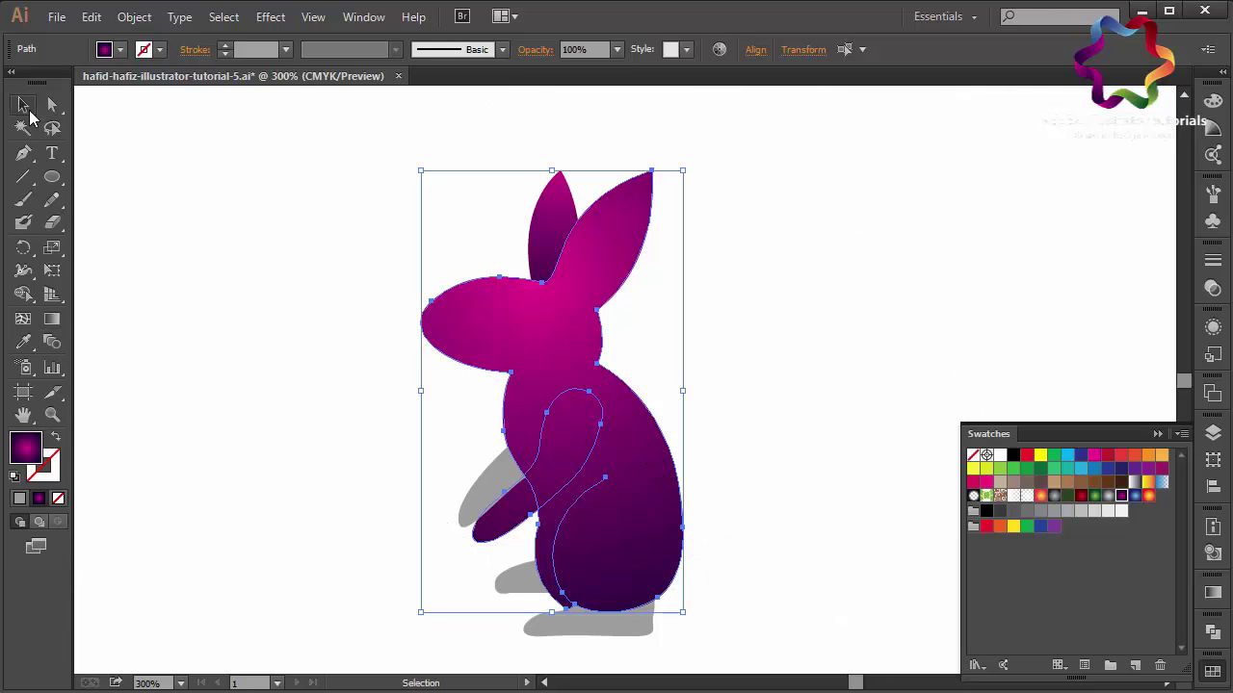
pyautogui.click(251, 267)
# Step: Try shortening the arm's own gradient line, undo it, and deselect
pyautogui.click(546, 446)
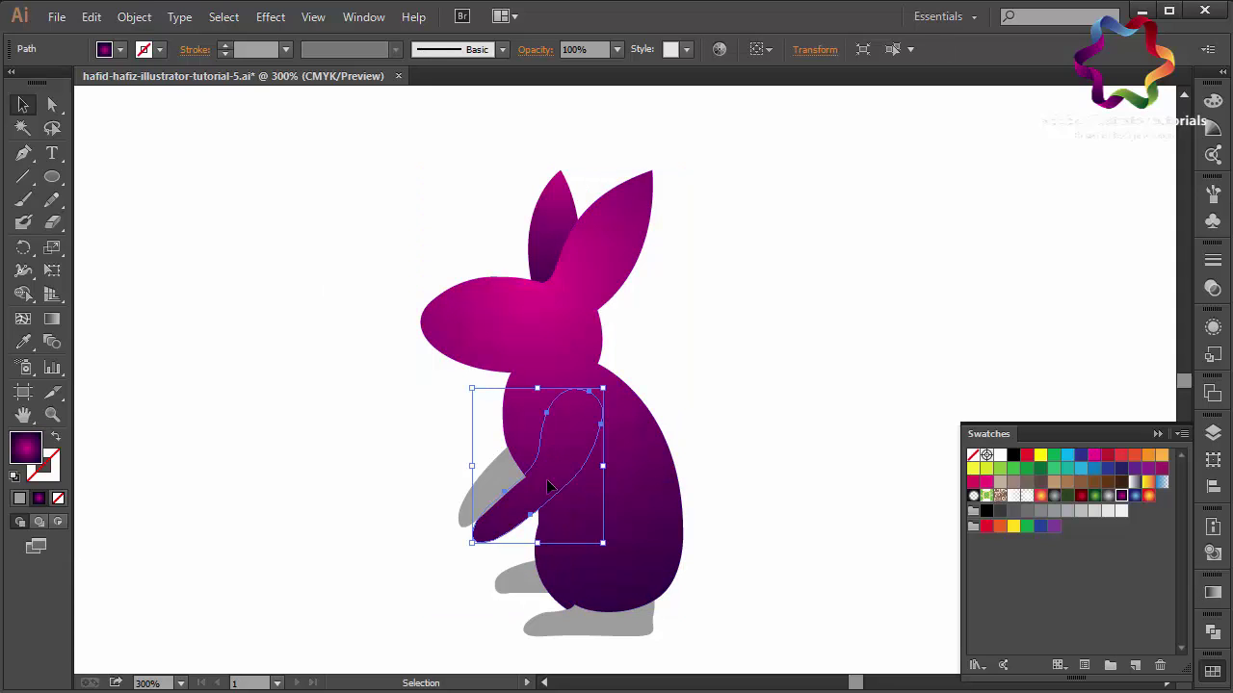
pyautogui.click(57, 321)
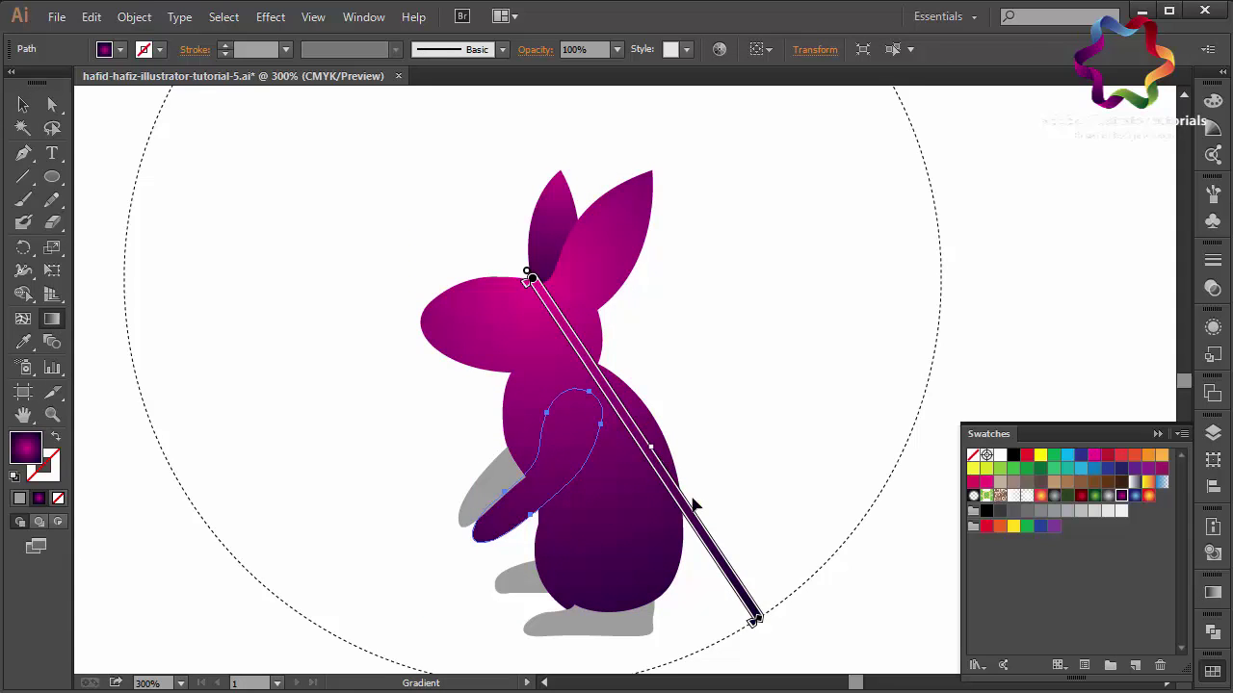
pyautogui.moveTo(759, 621); pyautogui.dragTo(735, 585)
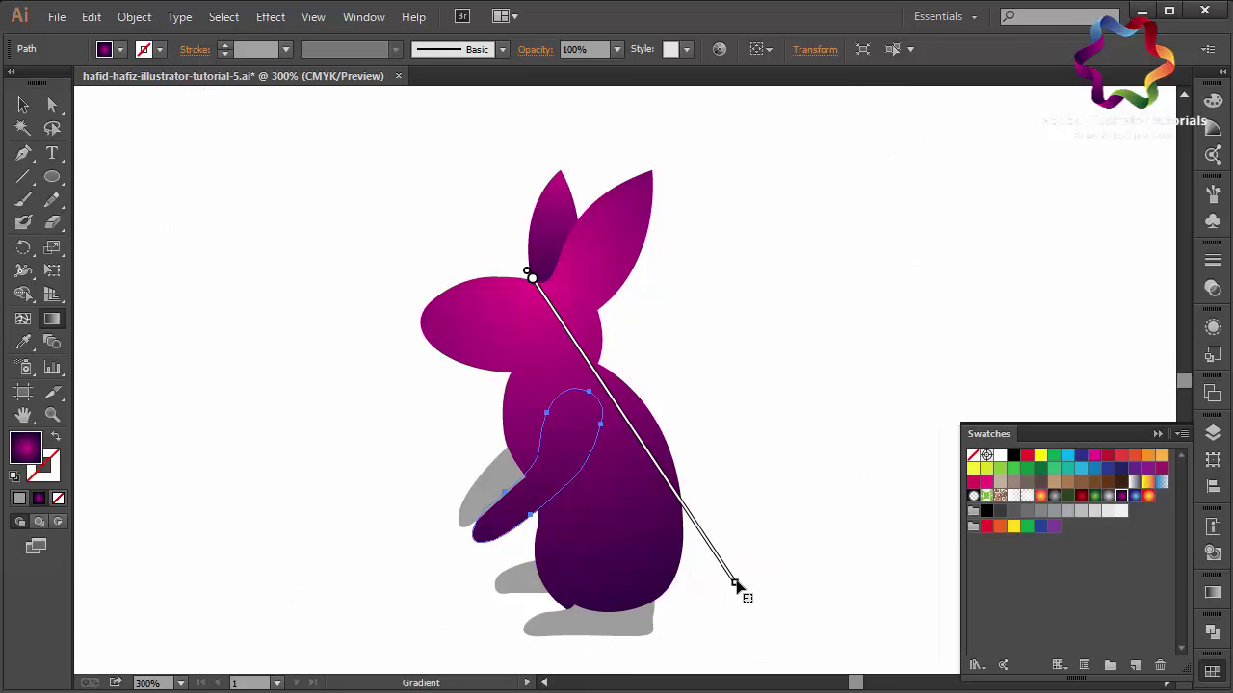
pyautogui.hotkey('ctrl', 'z')
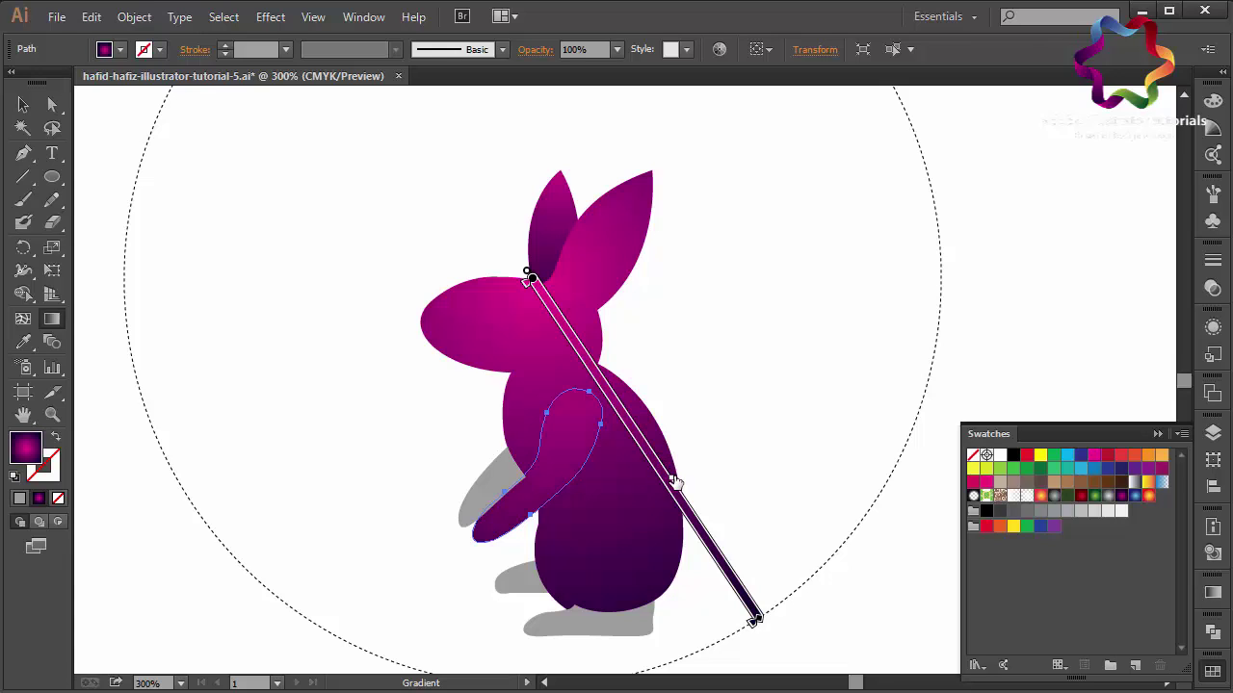
pyautogui.keyDown('ctrl'); pyautogui.keyDown('shift'); pyautogui.click(674, 473); pyautogui.keyUp('shift'); pyautogui.keyUp('ctrl')
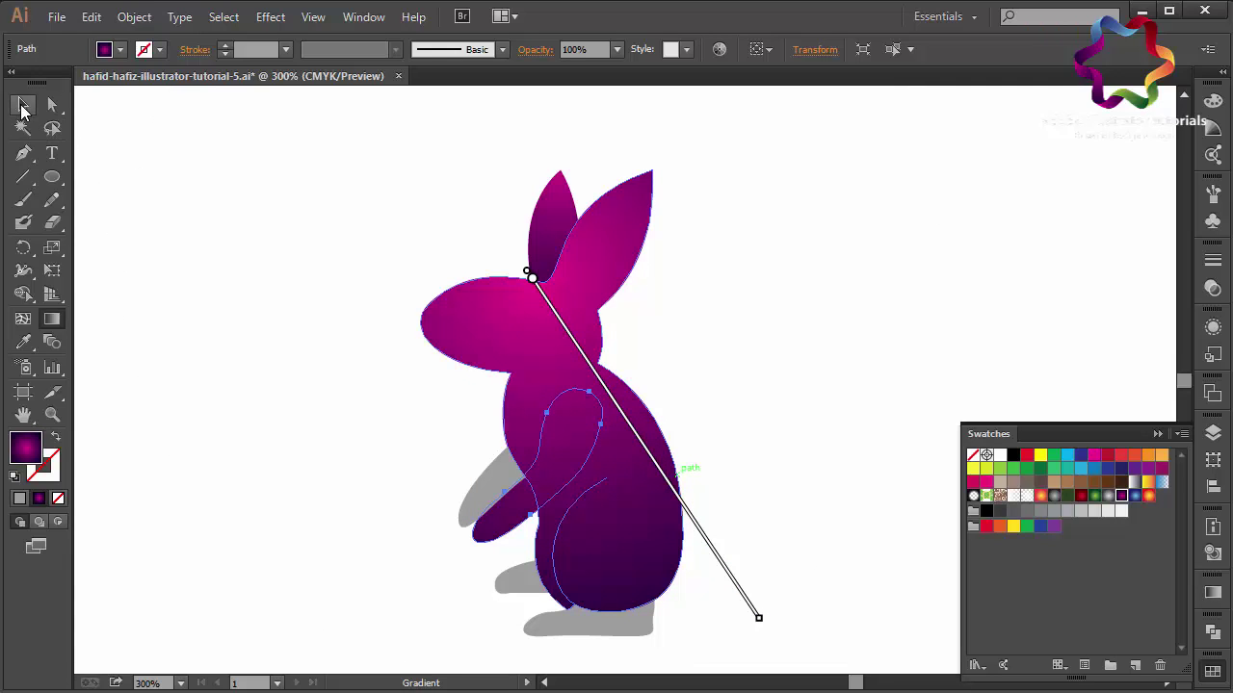
pyautogui.click(23, 104)
pyautogui.click(269, 278)
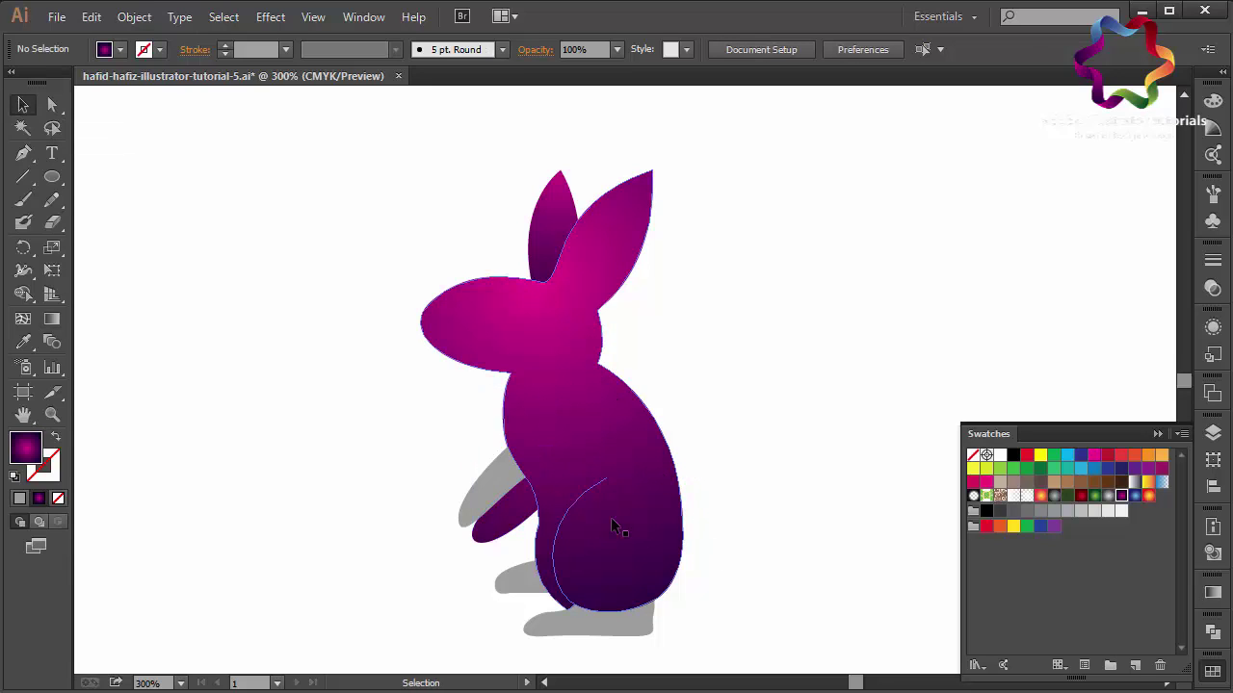
# Step: Add a third purple stop near 64% to the back arm's gradient and shift its midpoint
pyautogui.click(539, 481)
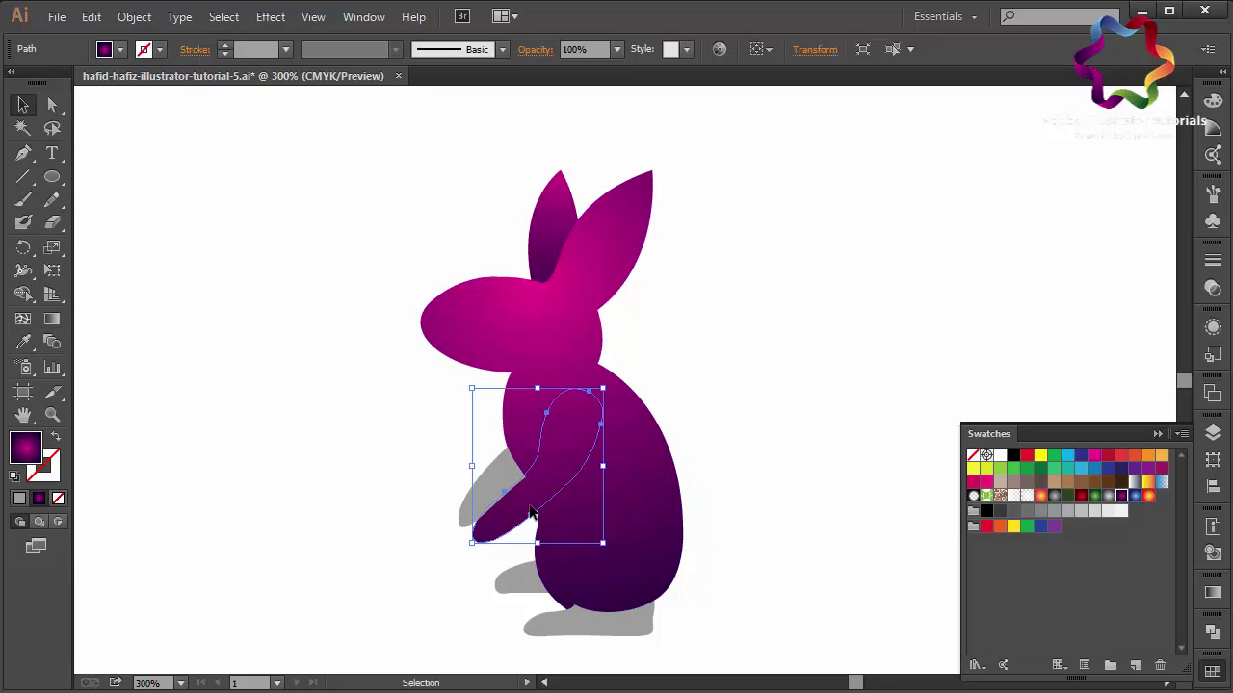
pyautogui.click(1212, 593)
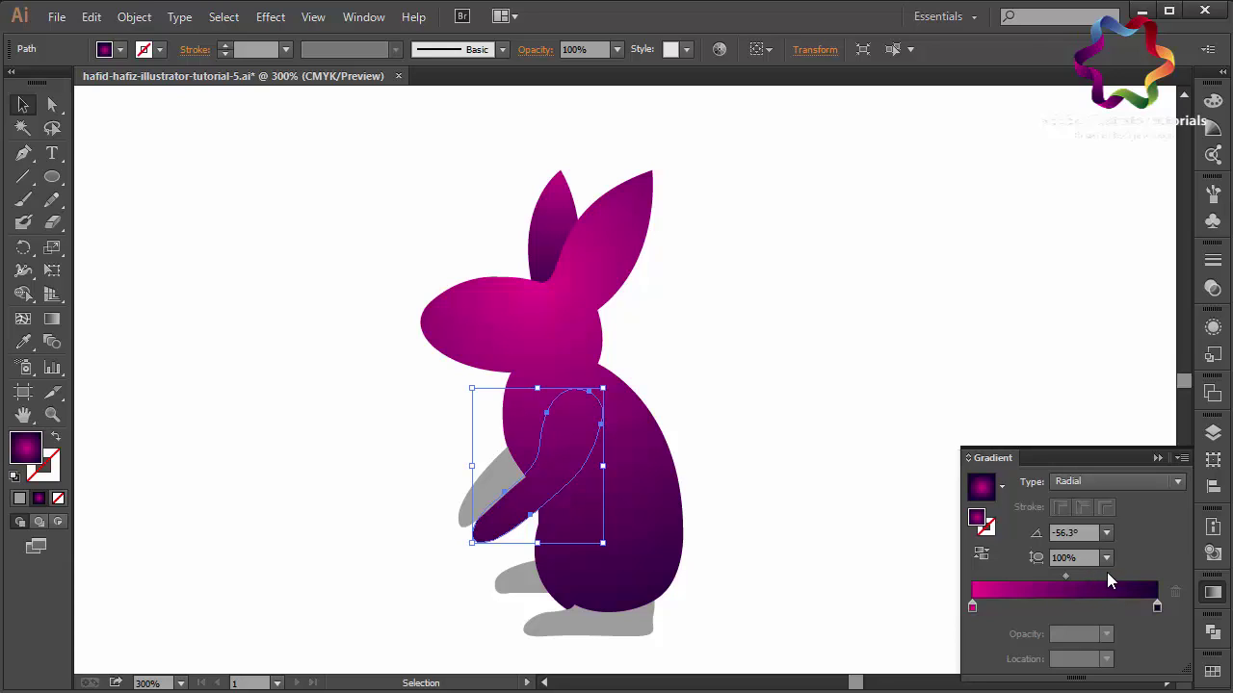
pyautogui.moveTo(1098, 607); pyautogui.dragTo(1089, 607)
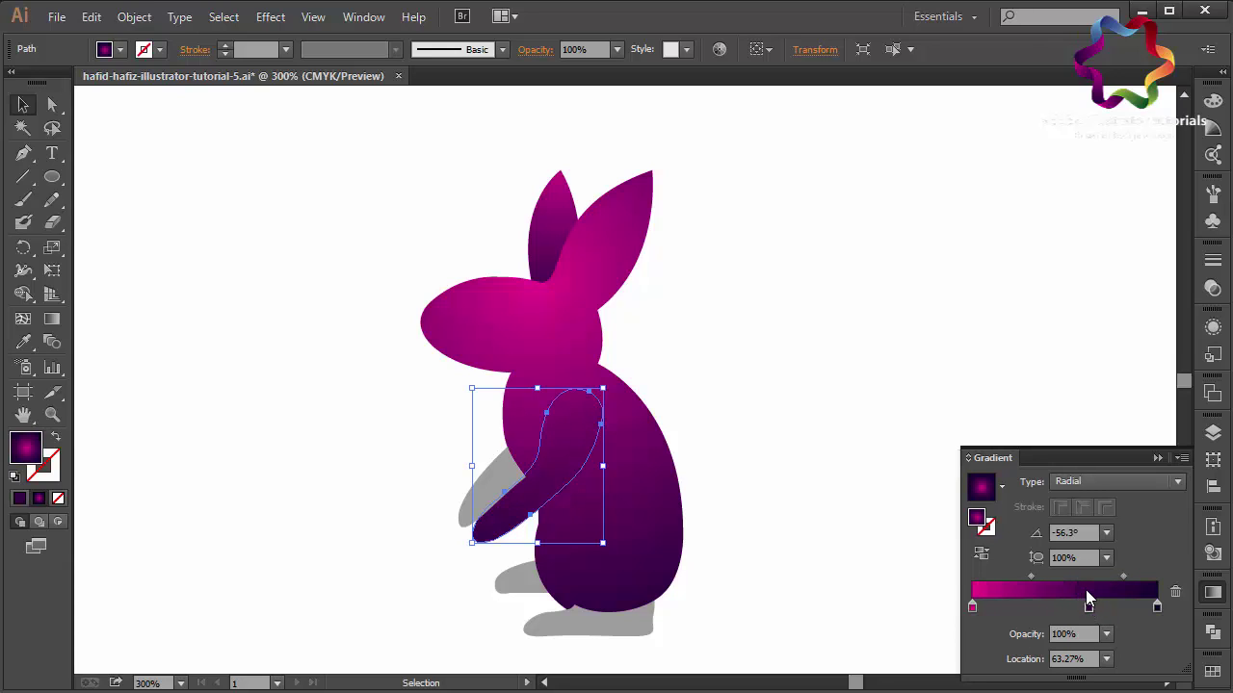
pyautogui.hotkey('ctrl', 'z')
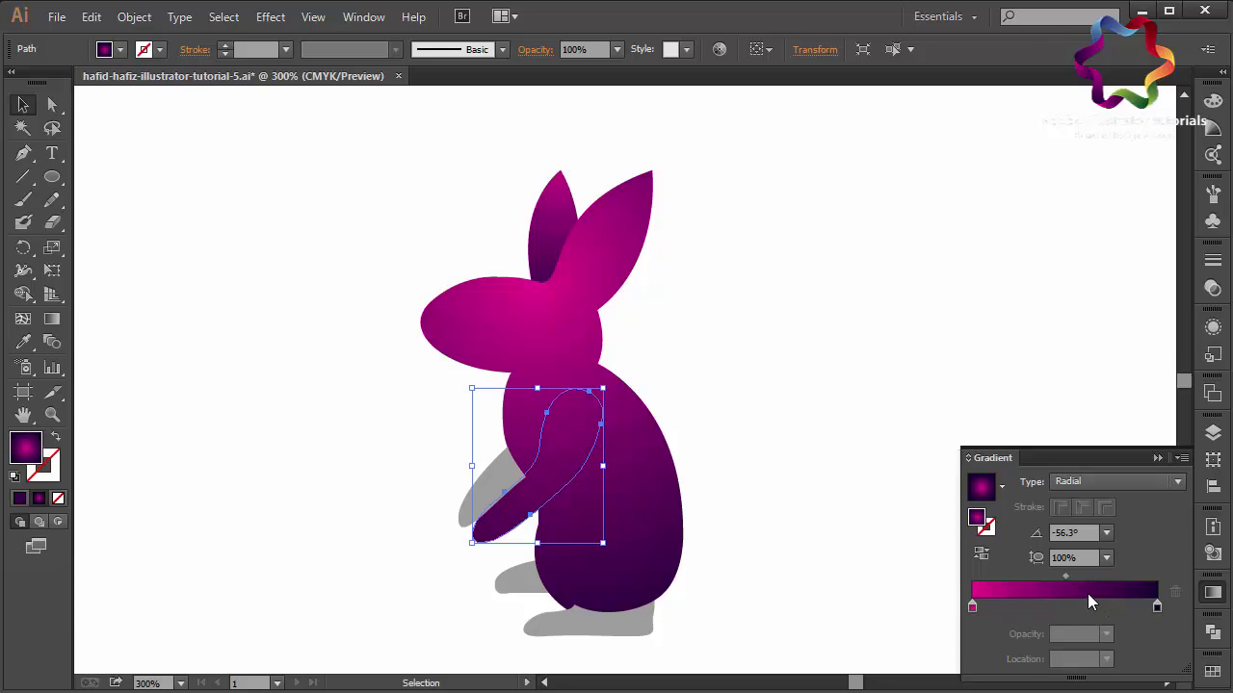
pyautogui.click(1090, 607)
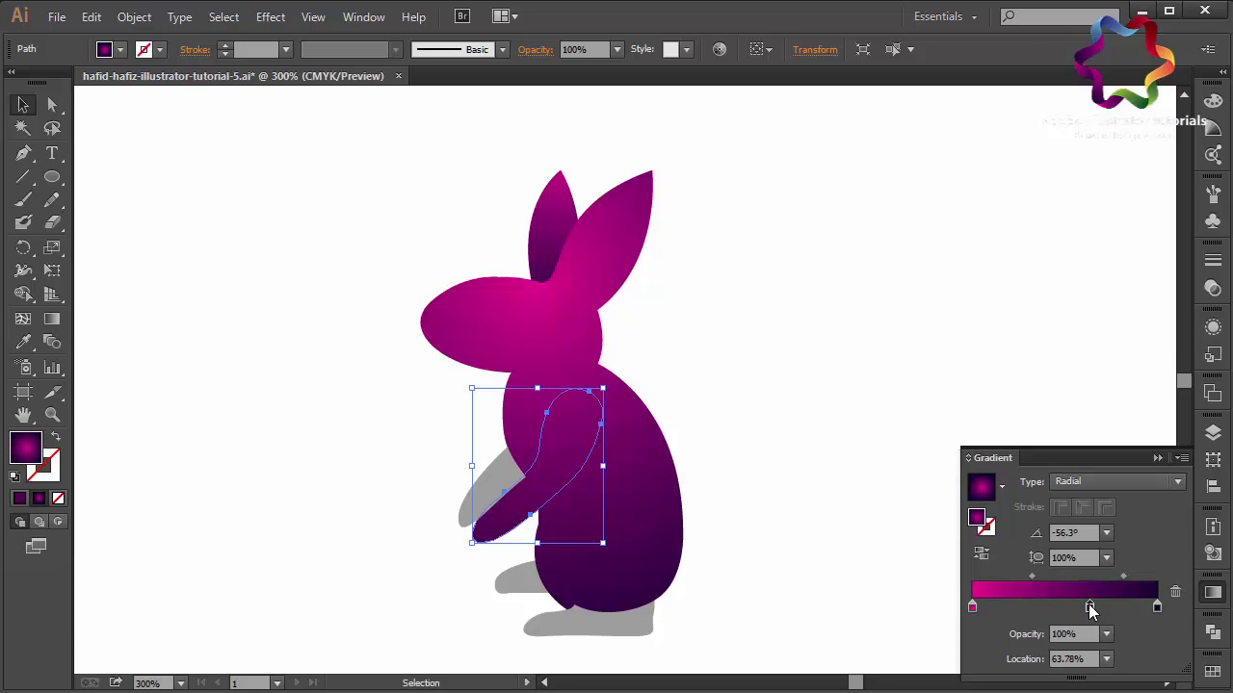
pyautogui.moveTo(1032, 575)
pyautogui.mouseDown()
pyautogui.moveTo(1054, 575)
pyautogui.moveTo(1042, 577)
pyautogui.mouseUp()
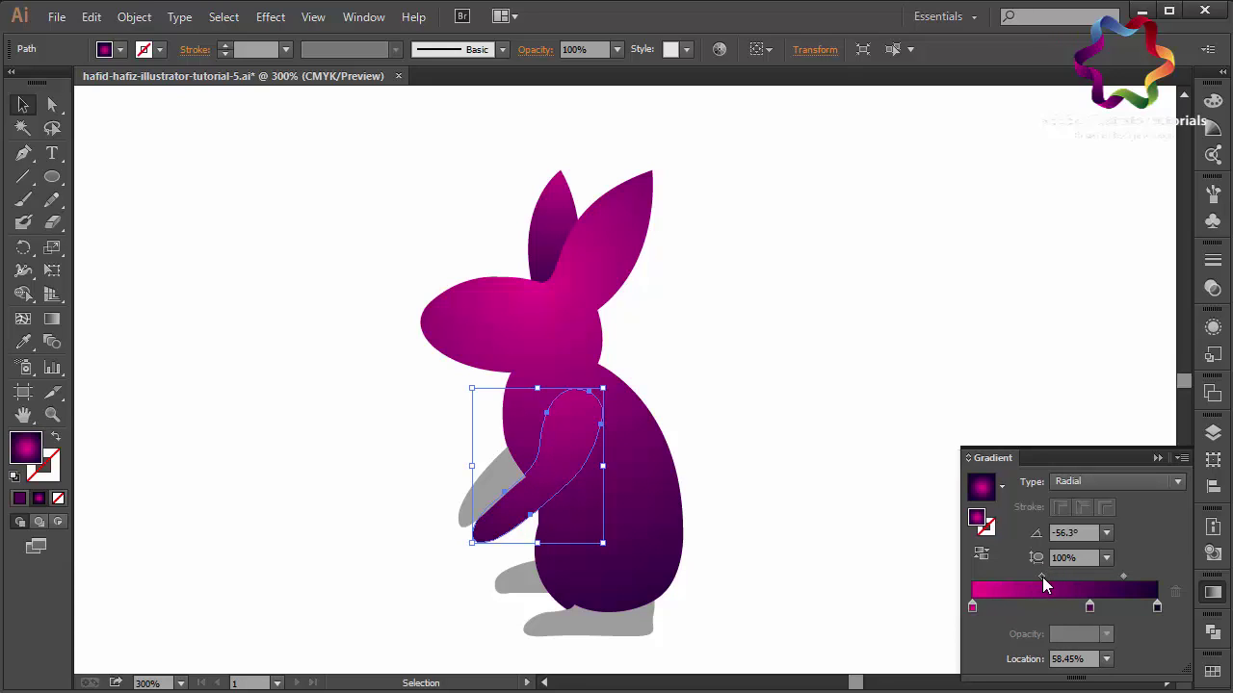
pyautogui.click(863, 539)
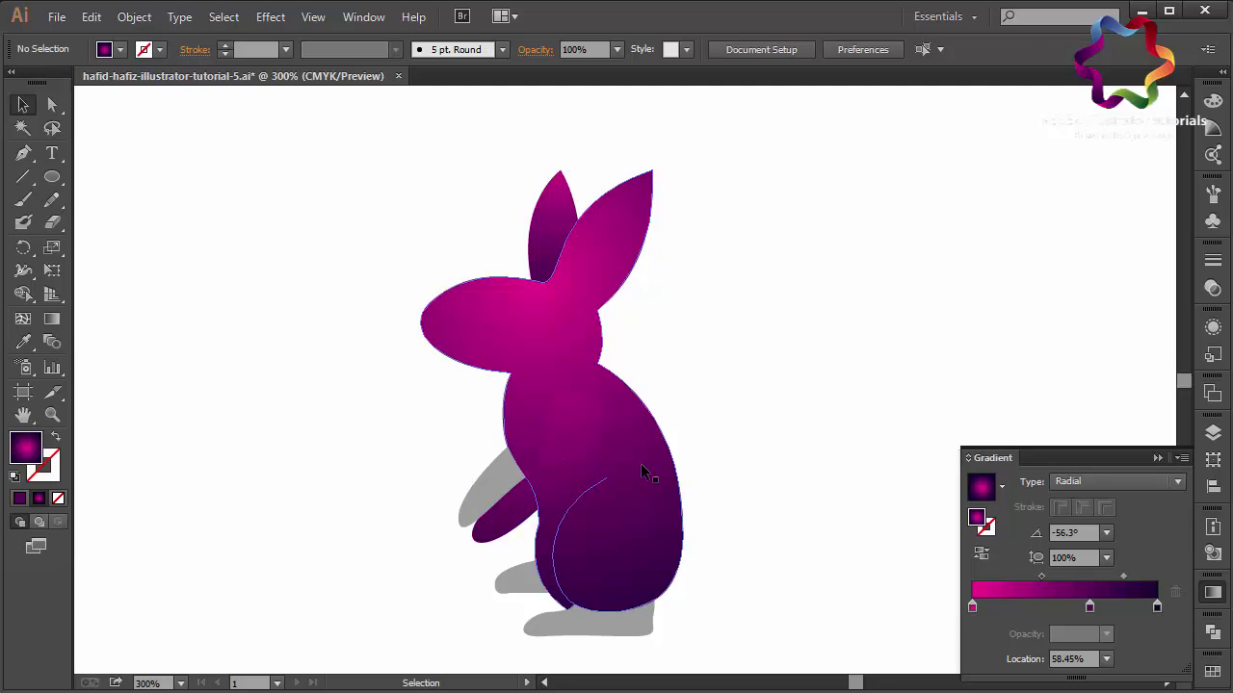
pyautogui.click(1157, 458)
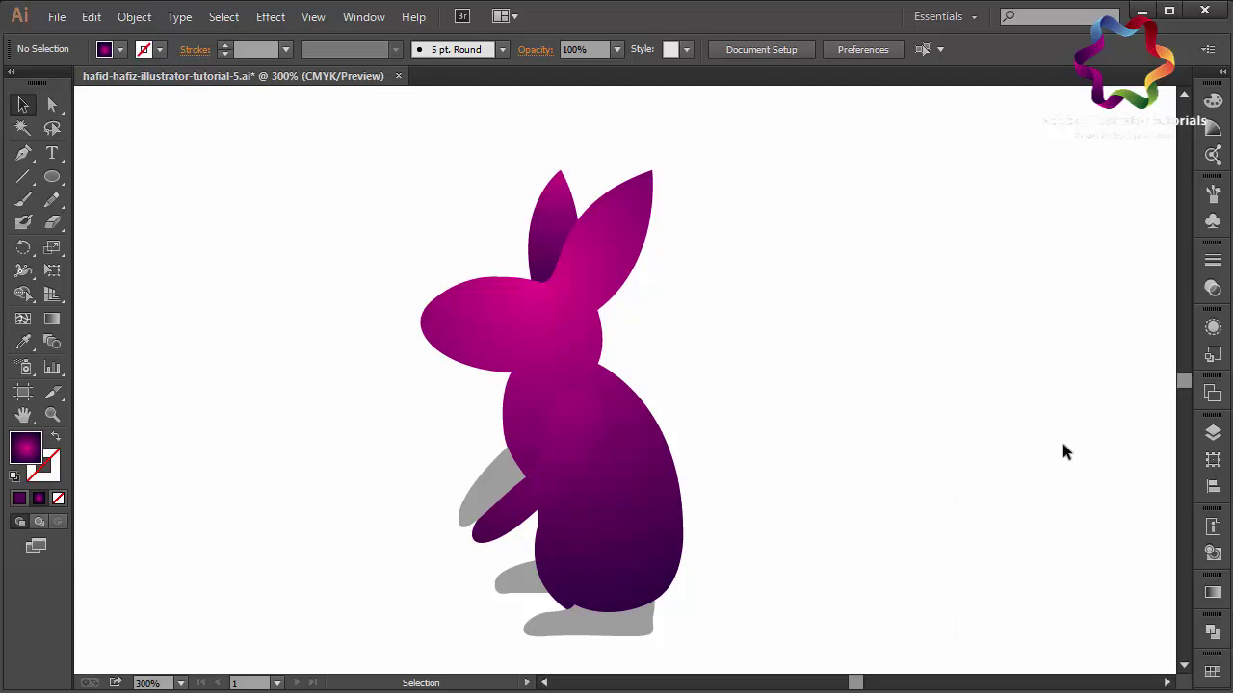
# Step: Draw a curved front-arm path from the chest down to a paw at lower left
pyautogui.click(24, 153)
pyautogui.click(551, 594)
pyautogui.click(551, 404)
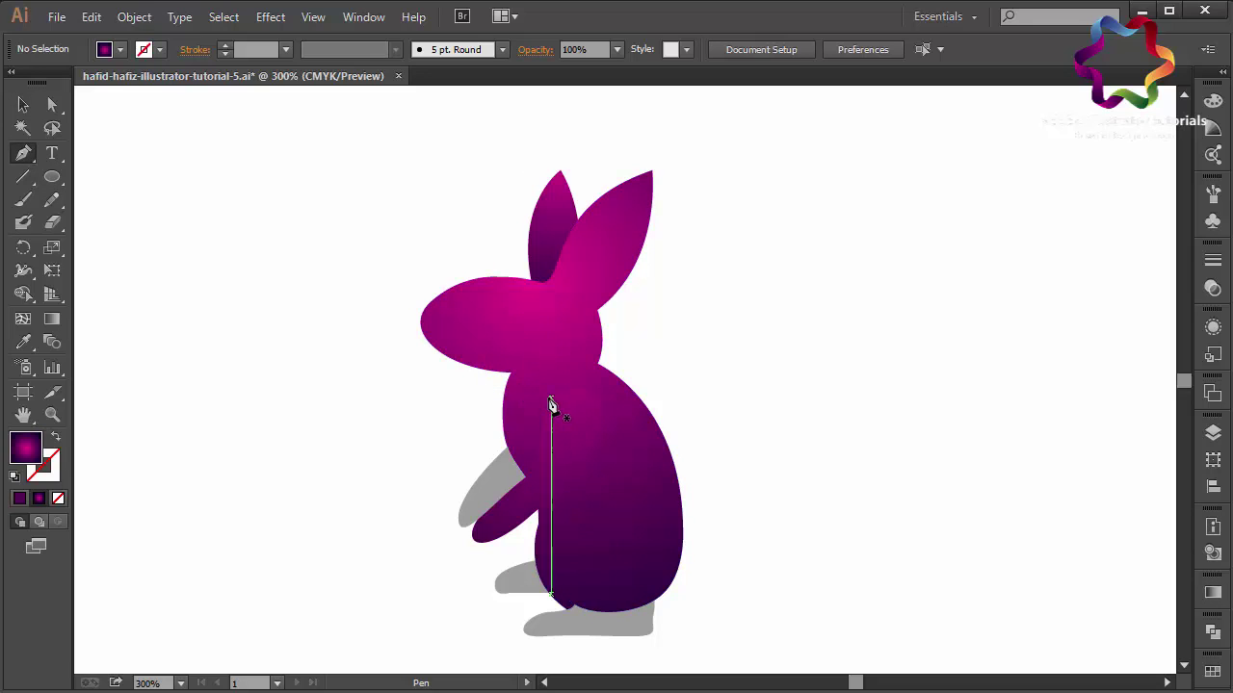
pyautogui.hotkey('ctrl', '+')
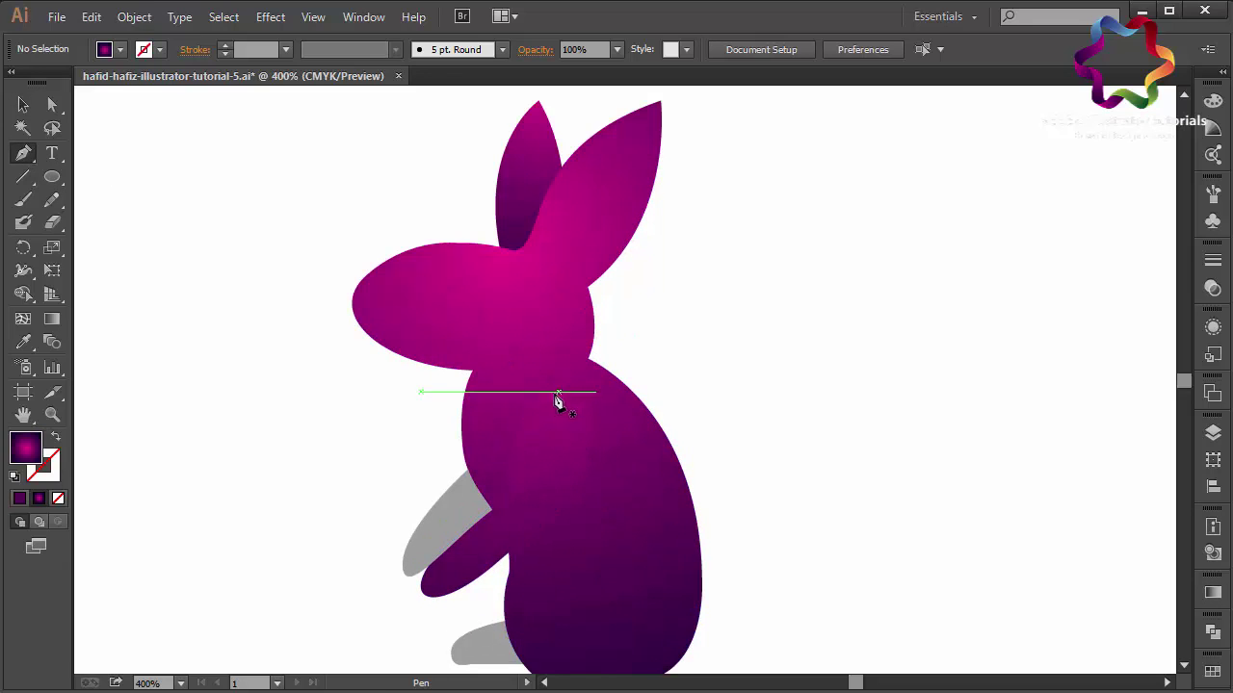
pyautogui.click(544, 395)
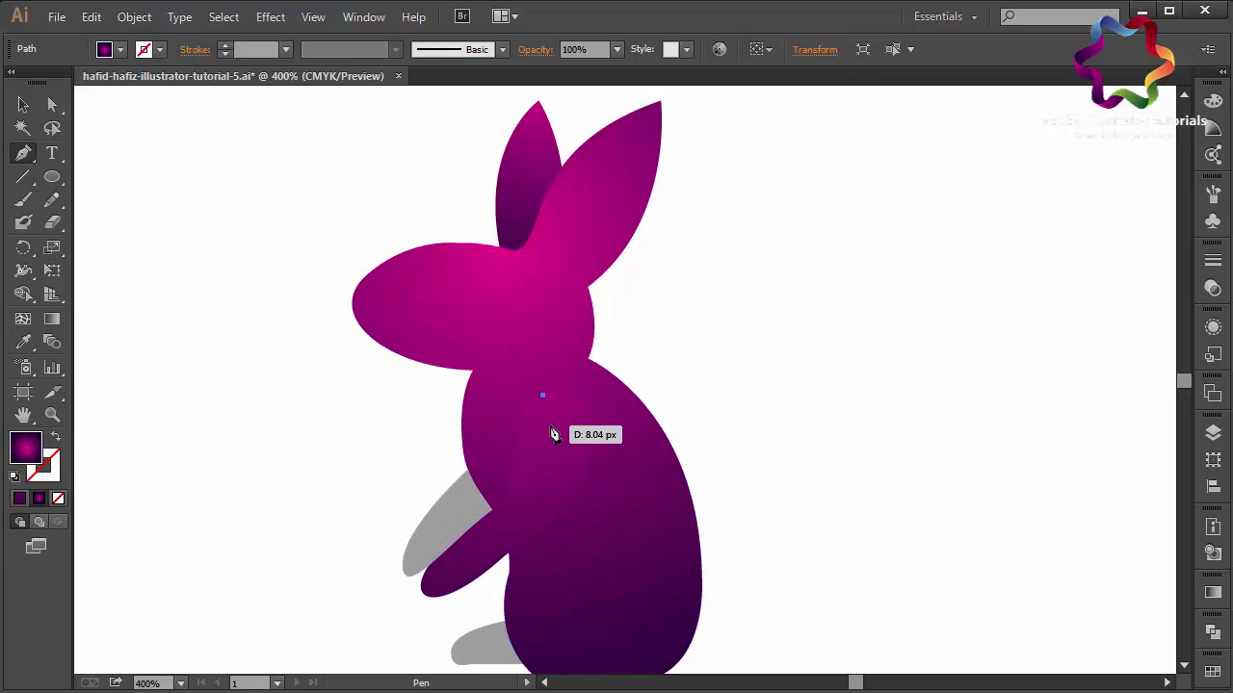
pyautogui.click(551, 425)
pyautogui.click(535, 460)
pyautogui.click(515, 489)
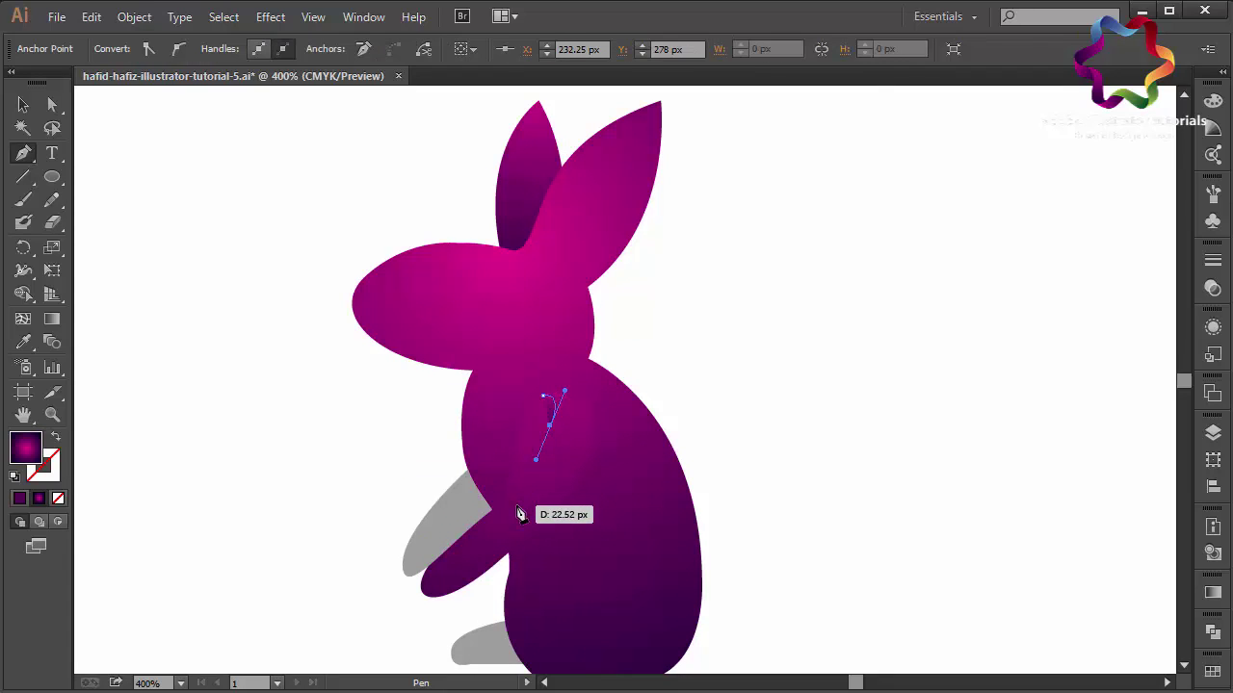
pyautogui.click(515, 525)
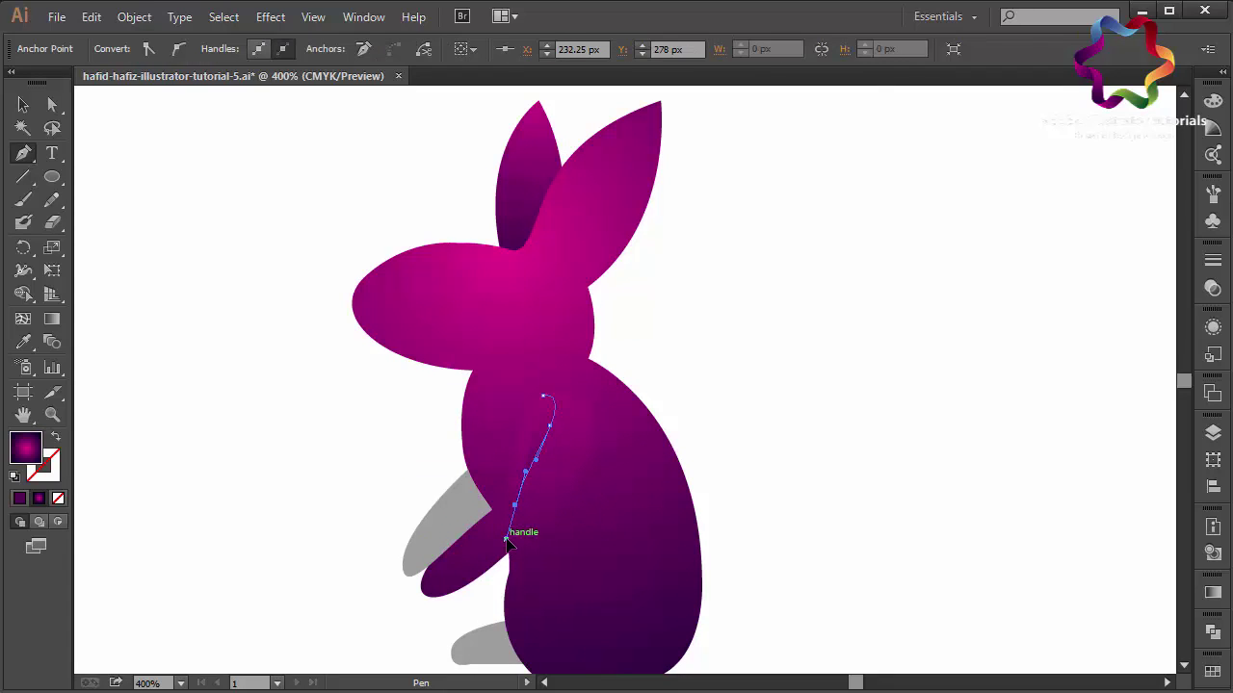
pyautogui.moveTo(517, 528)
pyautogui.mouseDown()
pyautogui.moveTo(427, 592)
pyautogui.moveTo(421, 584)
pyautogui.mouseUp()
pyautogui.moveTo(484, 531); pyautogui.dragTo(497, 502)
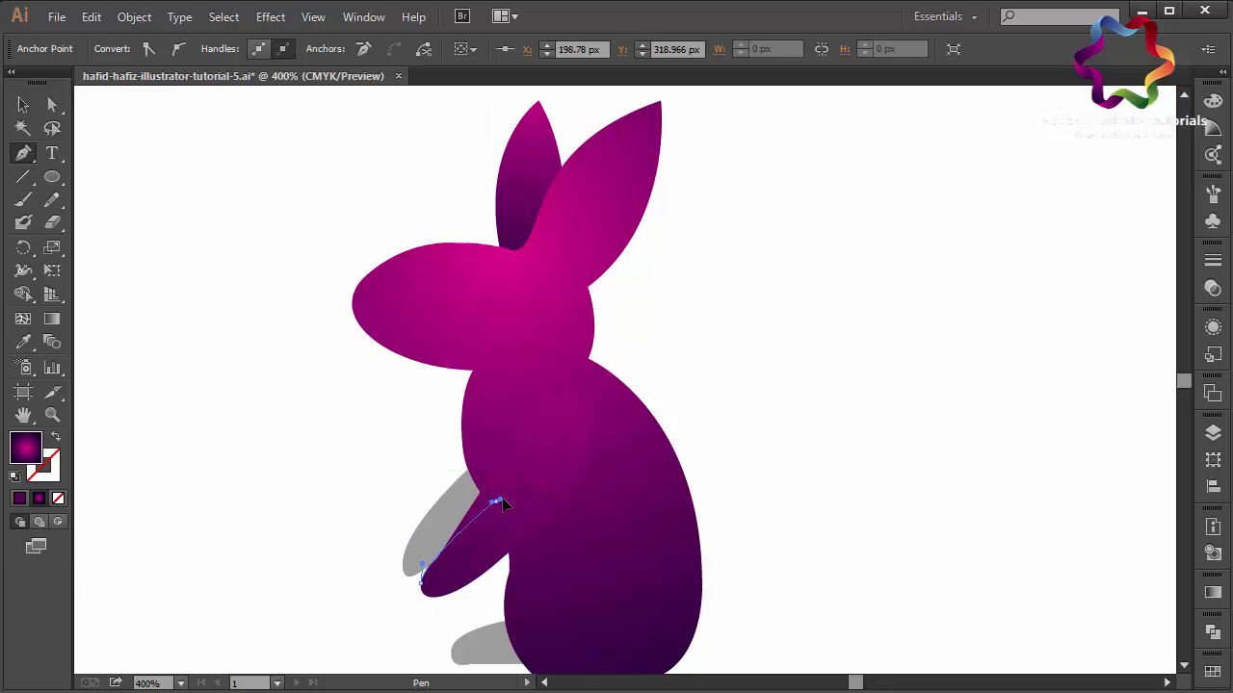
pyautogui.moveTo(549, 424)
pyautogui.mouseDown()
pyautogui.moveTo(545, 404)
pyautogui.moveTo(564, 390)
pyautogui.mouseUp()
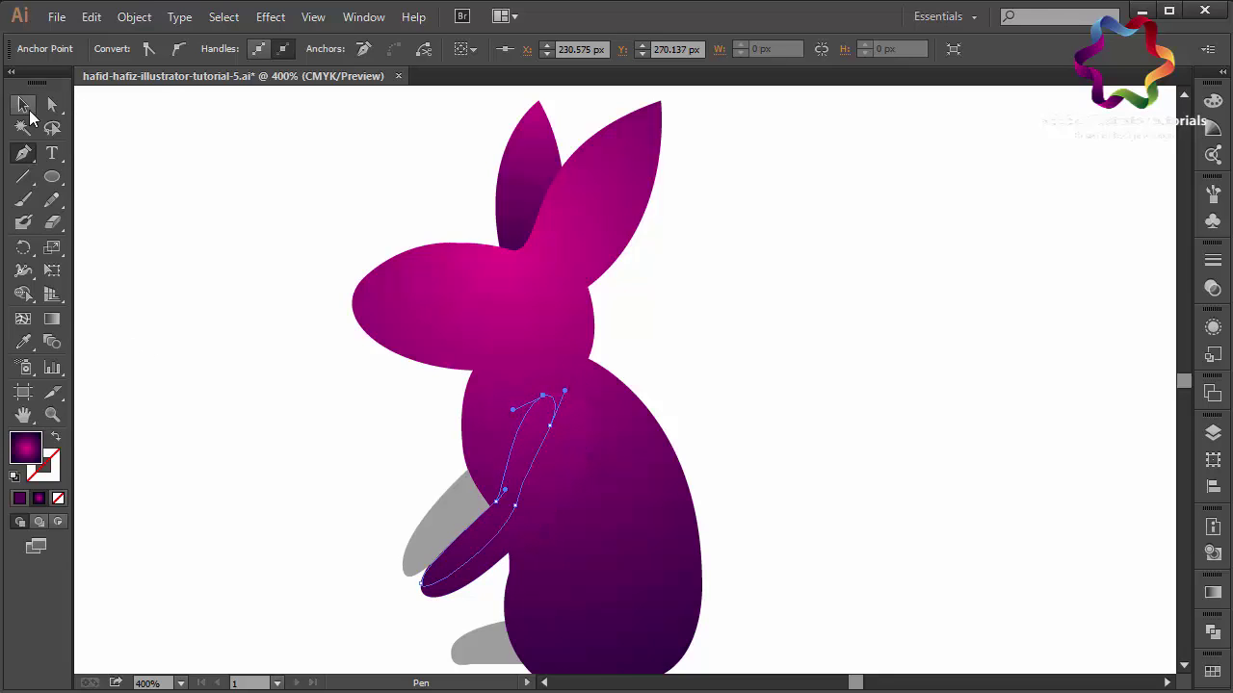
# Step: Refine the arm outline's anchor and curve handles to narrow it near the shoulder
pyautogui.click(53, 105)
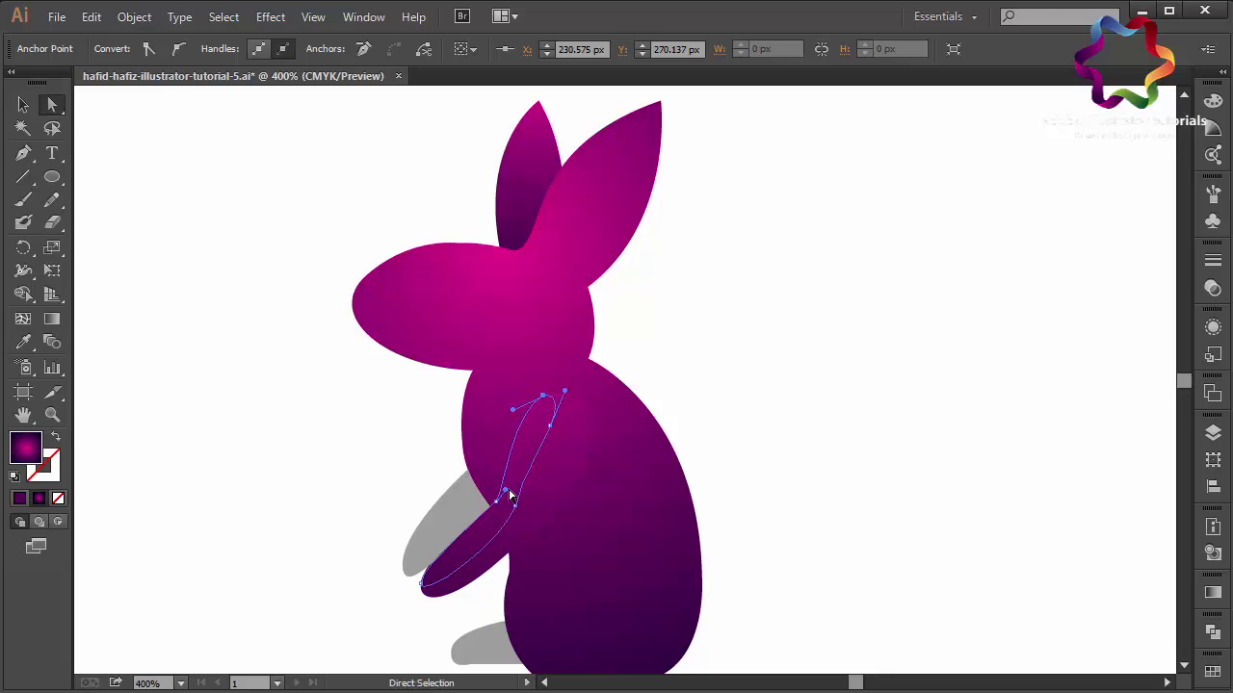
pyautogui.moveTo(520, 488)
pyautogui.mouseDown()
pyautogui.moveTo(548, 477)
pyautogui.moveTo(525, 476)
pyautogui.mouseUp()
pyautogui.moveTo(515, 411); pyautogui.dragTo(492, 429)
pyautogui.click(489, 531)
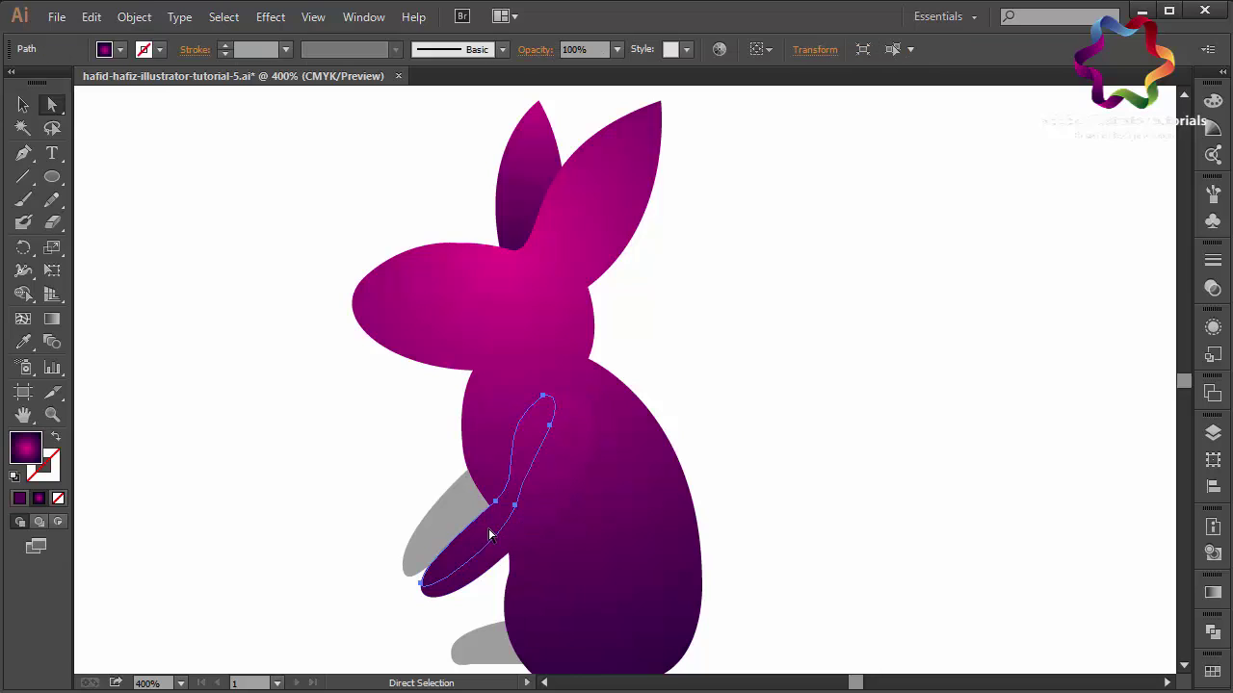
# Step: Fill the new arm with a gradient running pale at the shoulder to purple at the paw
pyautogui.click(1211, 664)
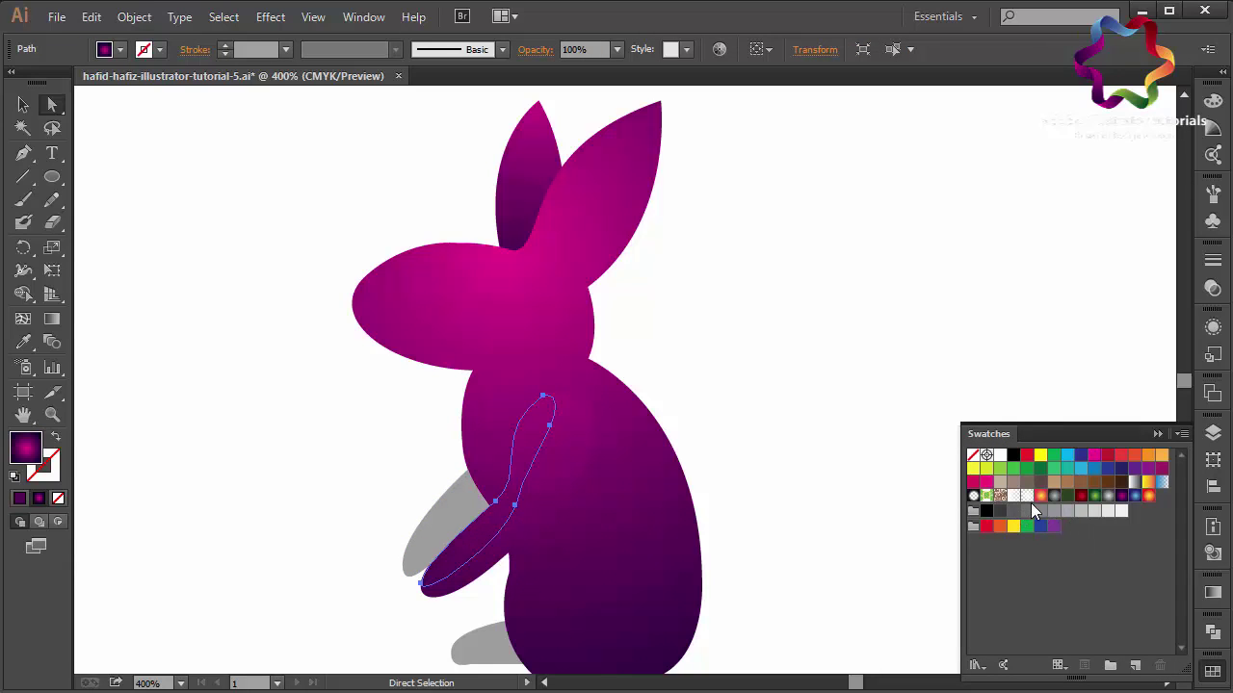
pyautogui.click(1121, 511)
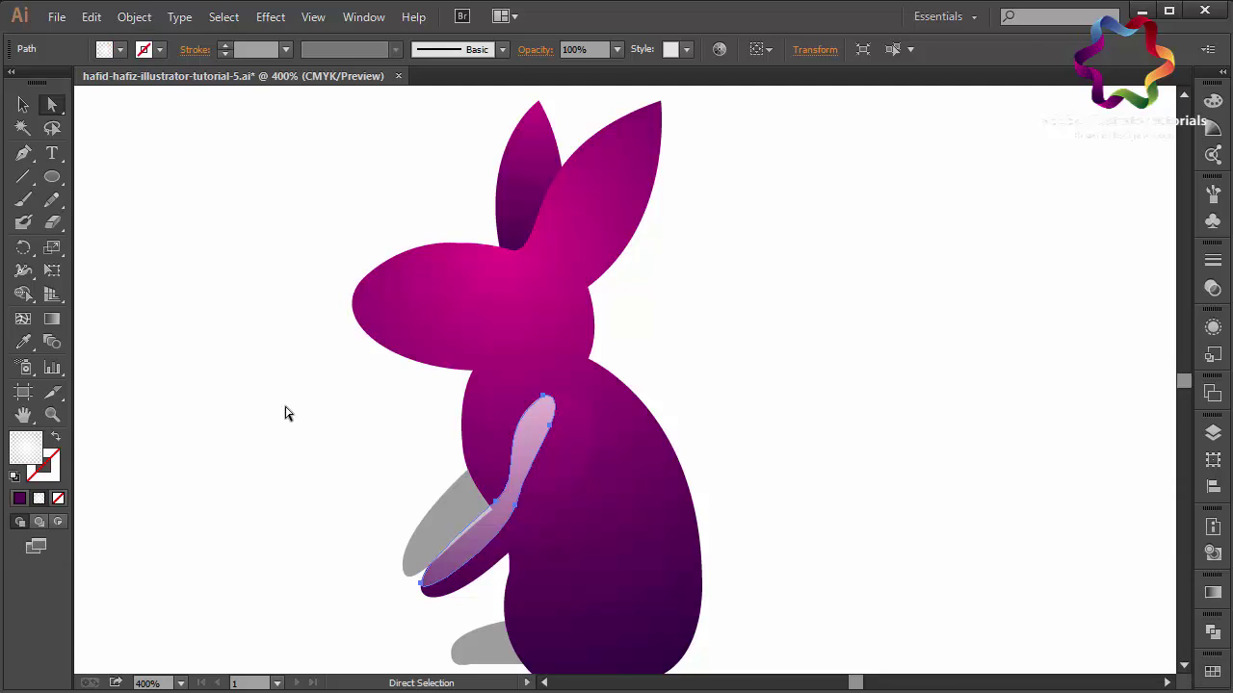
pyautogui.click(59, 323)
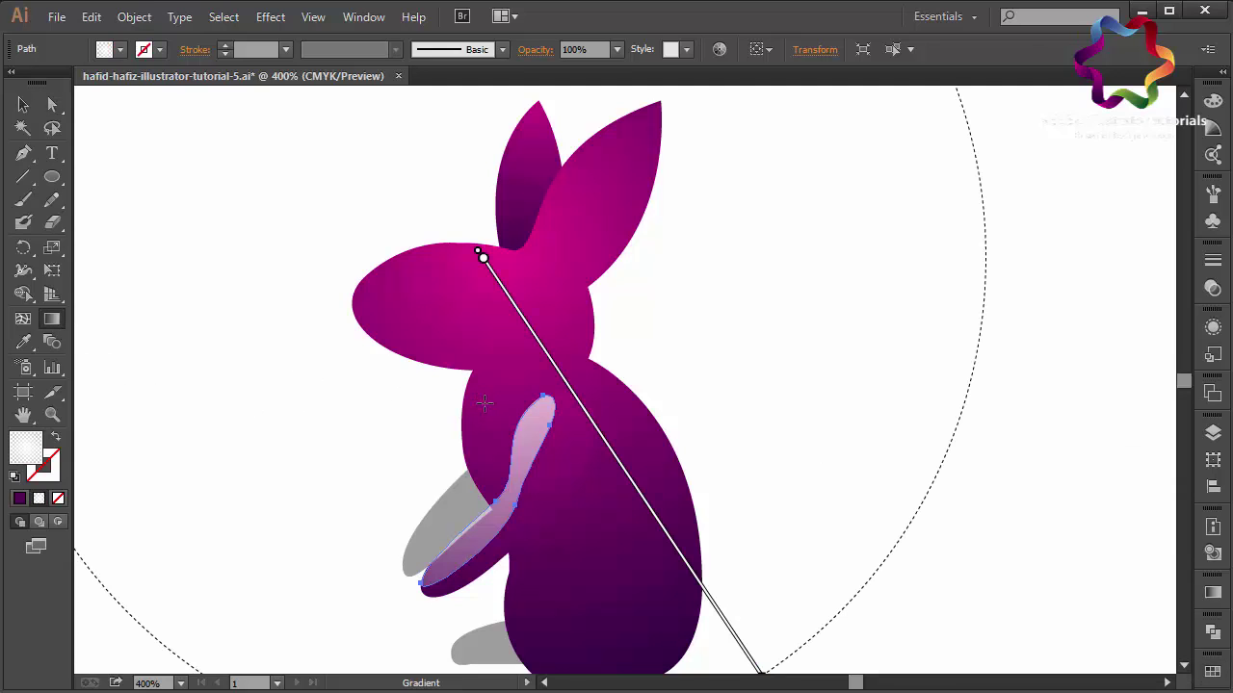
pyautogui.moveTo(485, 403); pyautogui.dragTo(591, 517)
pyautogui.moveTo(438, 439); pyautogui.dragTo(544, 526)
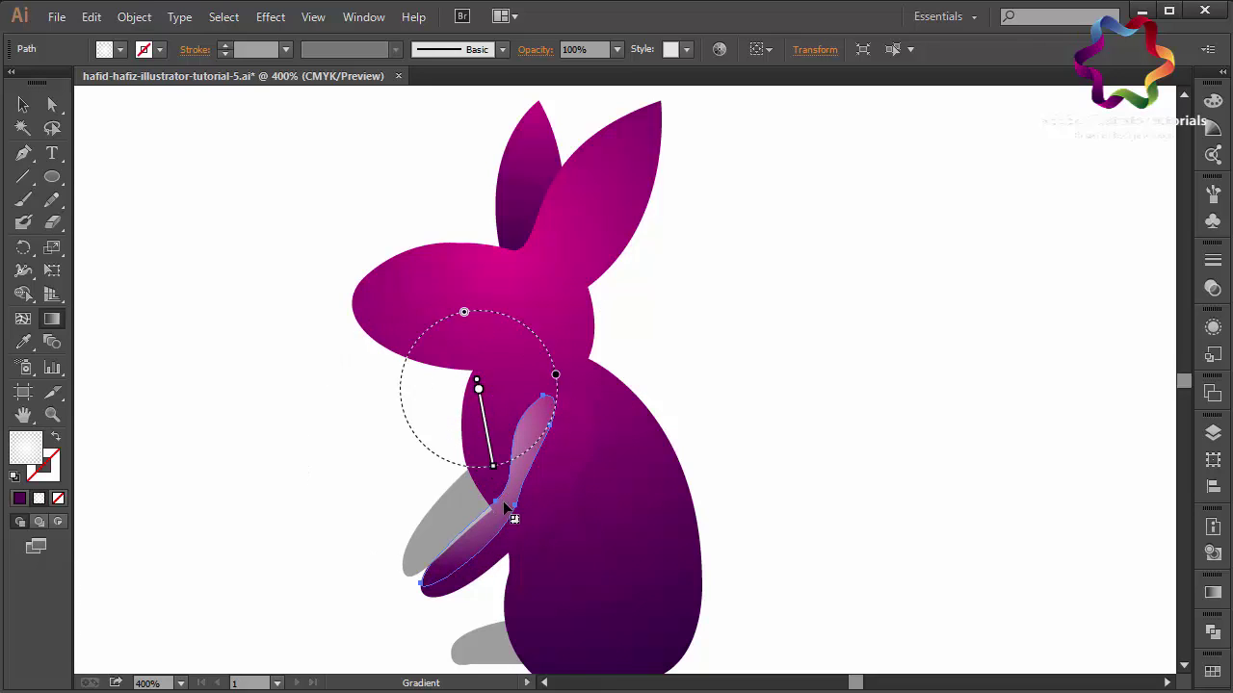
pyautogui.moveTo(477, 387); pyautogui.dragTo(511, 527)
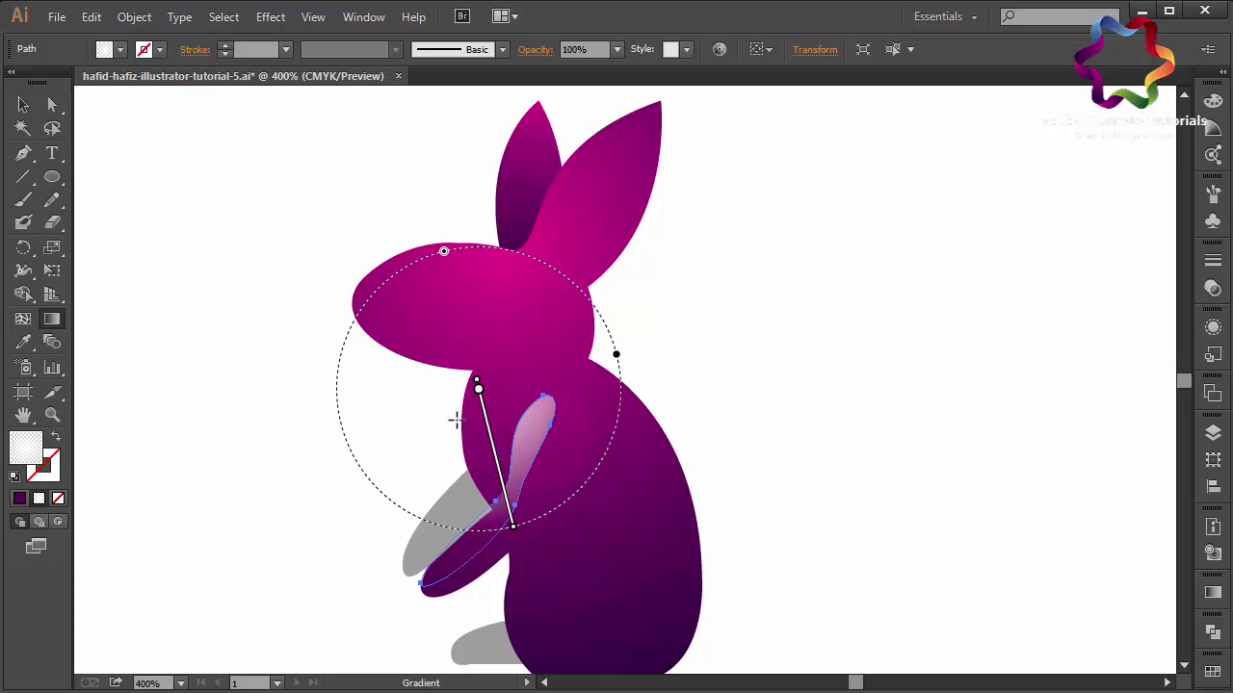
pyautogui.moveTo(455, 419); pyautogui.dragTo(532, 562)
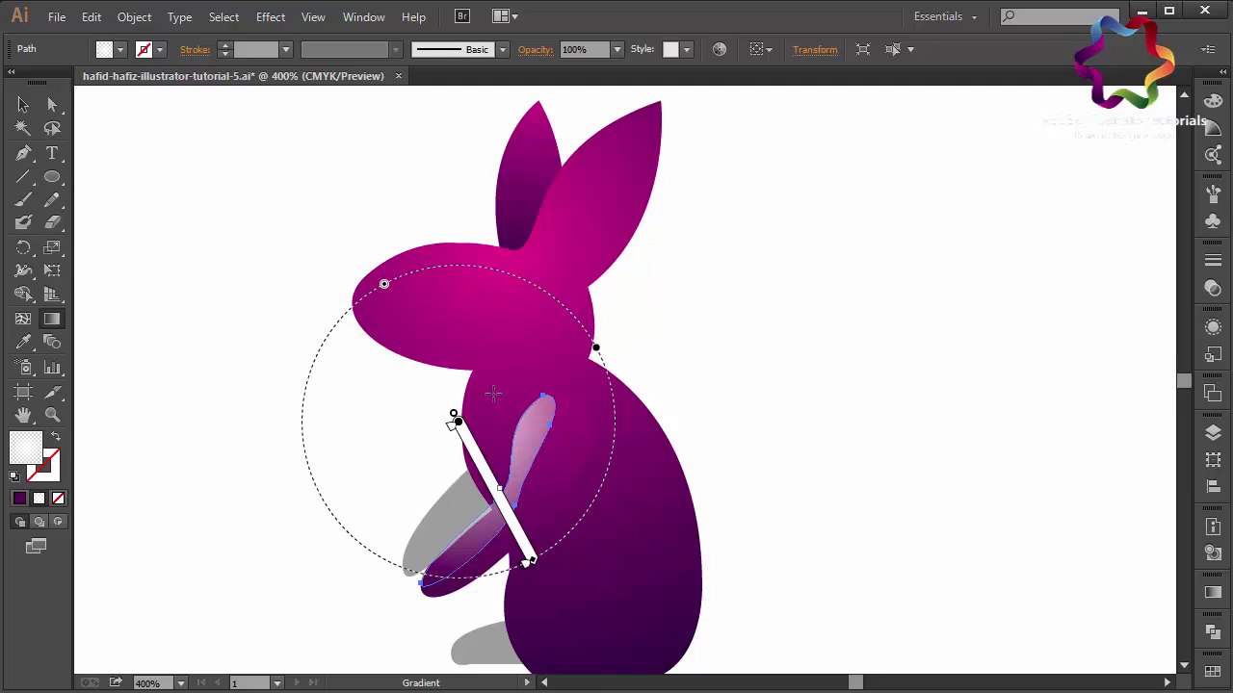
pyautogui.moveTo(499, 390); pyautogui.dragTo(541, 570)
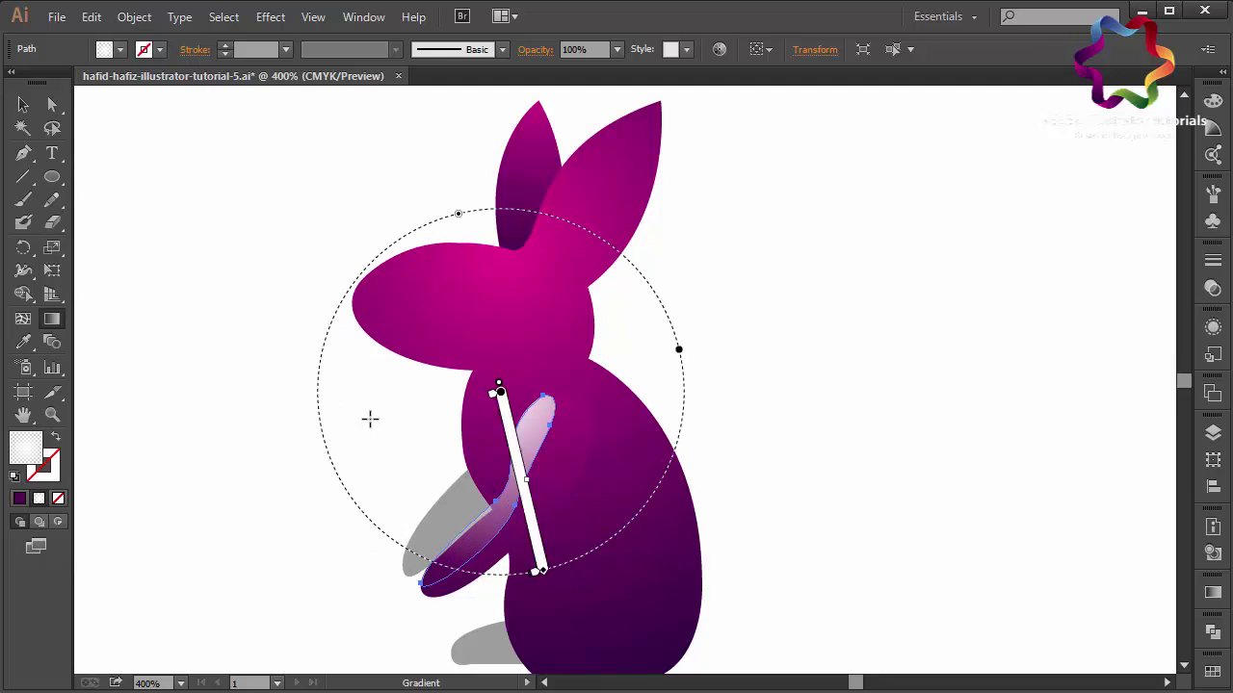
pyautogui.click(60, 113)
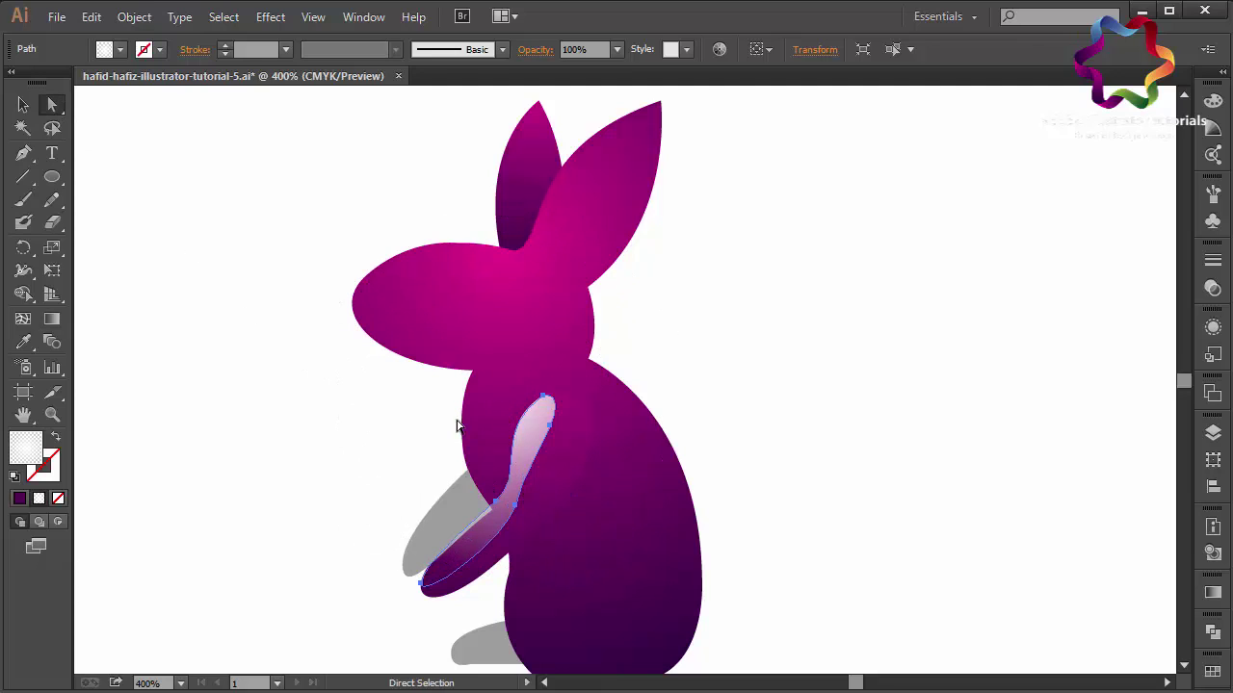
# Step: Nudge the highlight's bend and middle anchors to follow the arm's curve
pyautogui.click(496, 501)
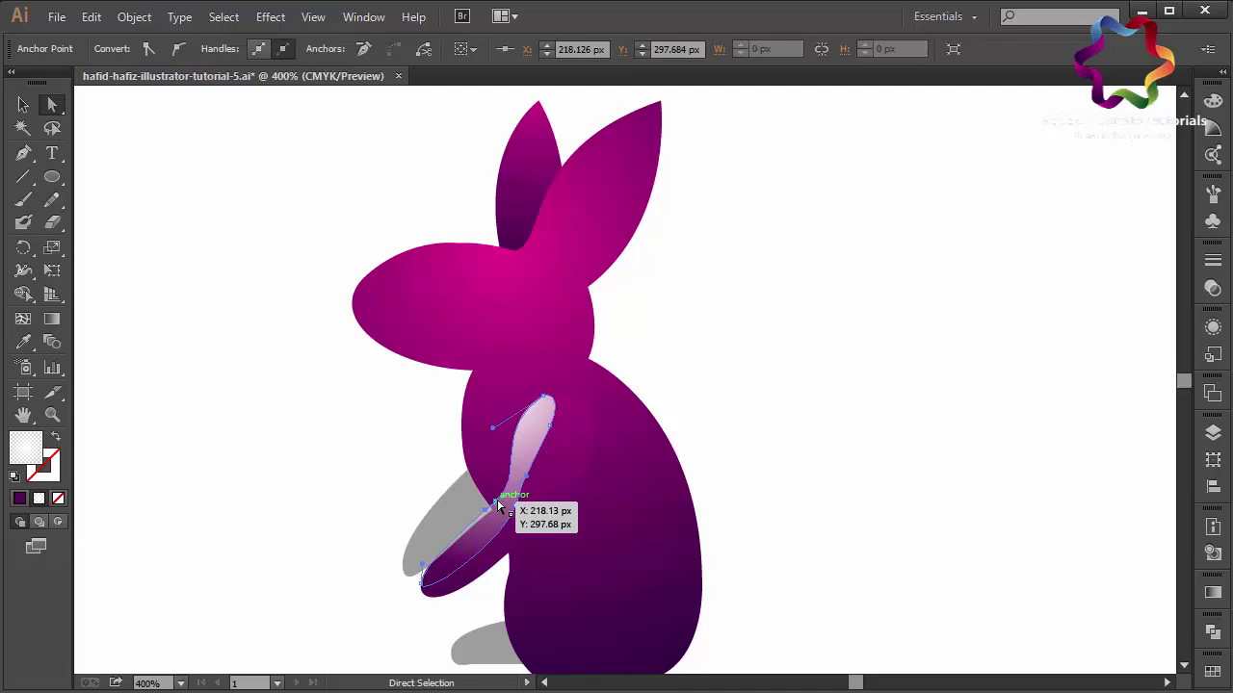
pyautogui.moveTo(498, 504); pyautogui.dragTo(498, 513)
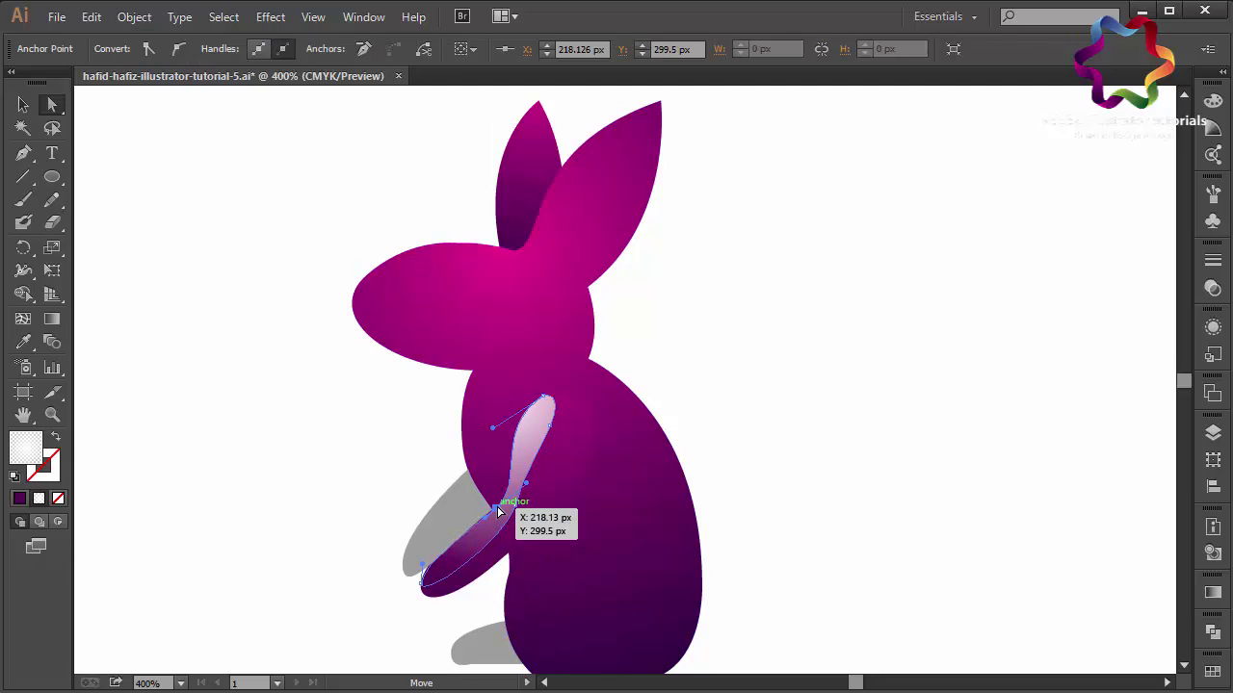
pyautogui.moveTo(499, 512); pyautogui.dragTo(494, 518)
pyautogui.scroll(1, 494, 517)
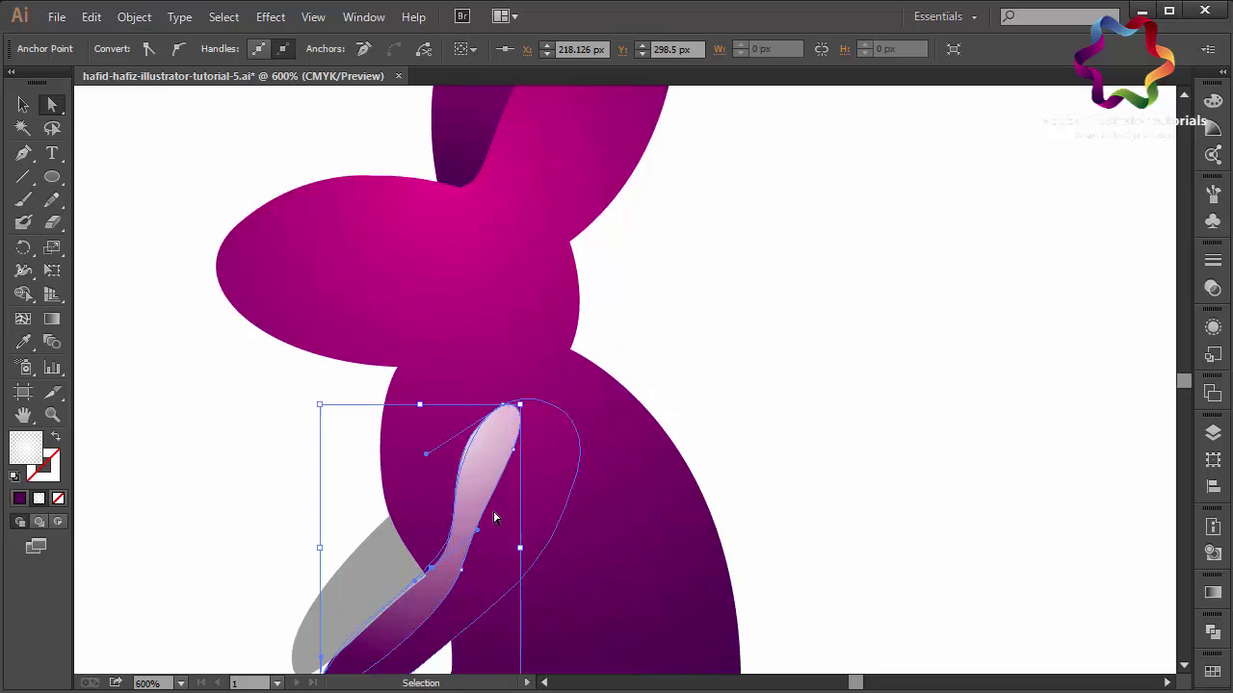
pyautogui.scroll(1, 494, 517)
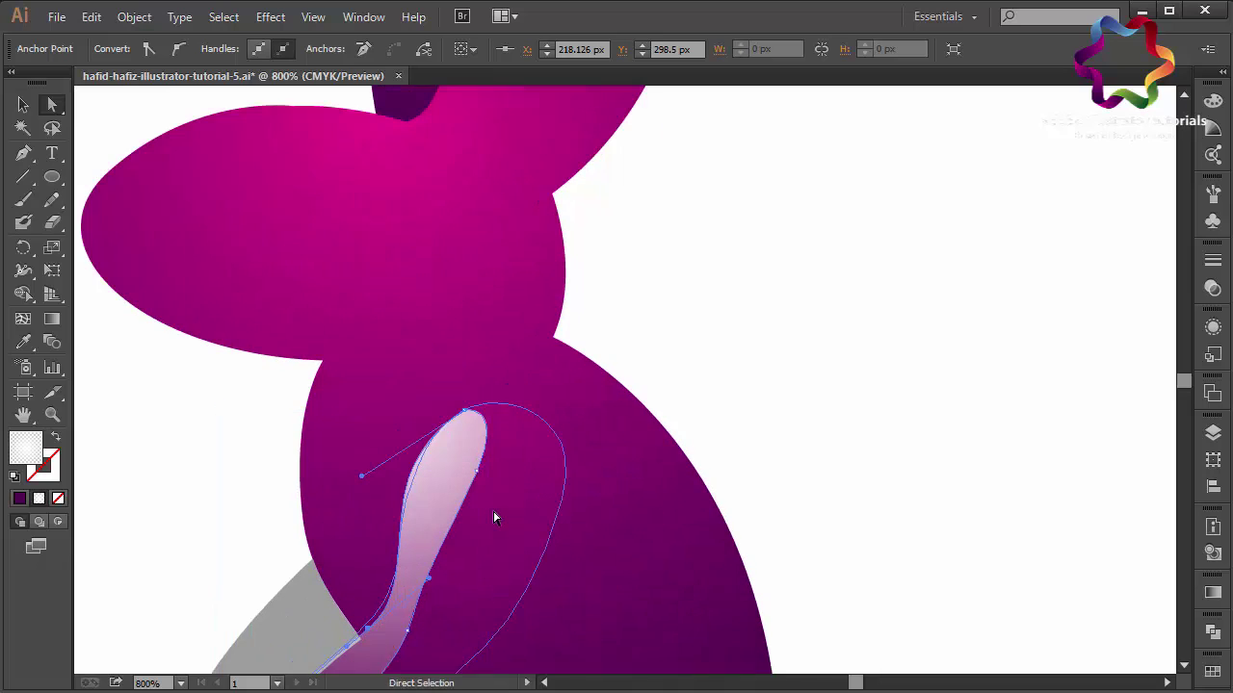
pyautogui.click(1184, 666)
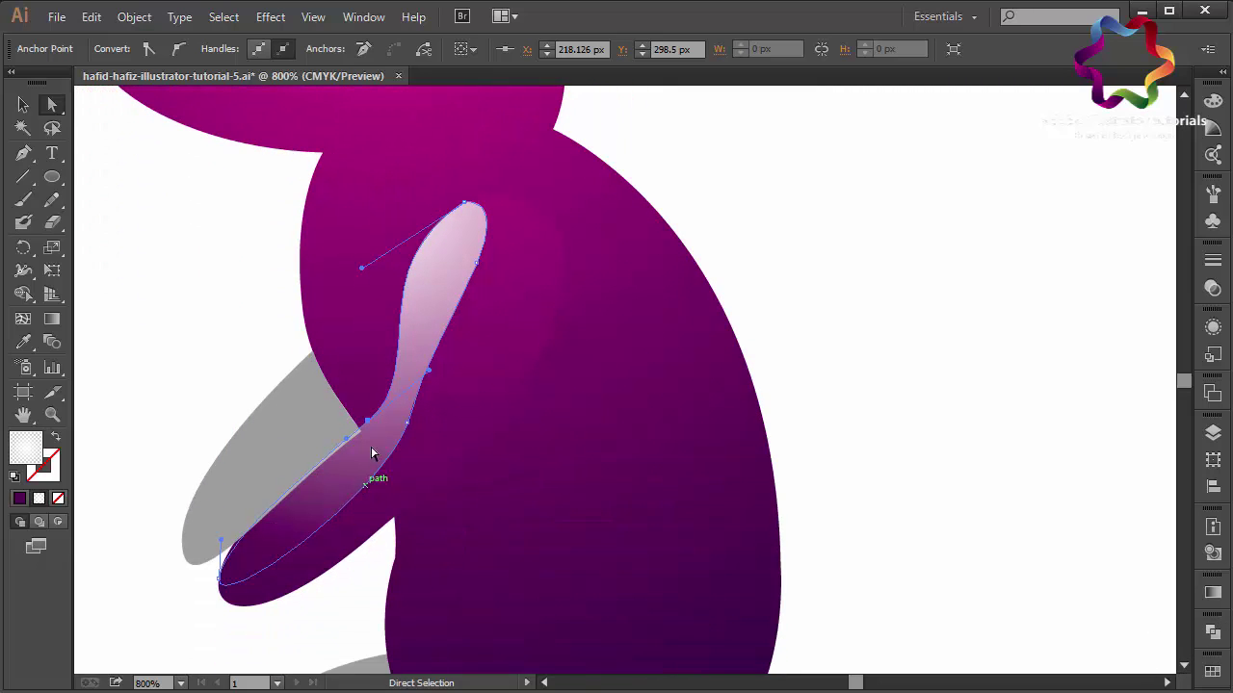
pyautogui.moveTo(371, 426); pyautogui.dragTo(366, 433)
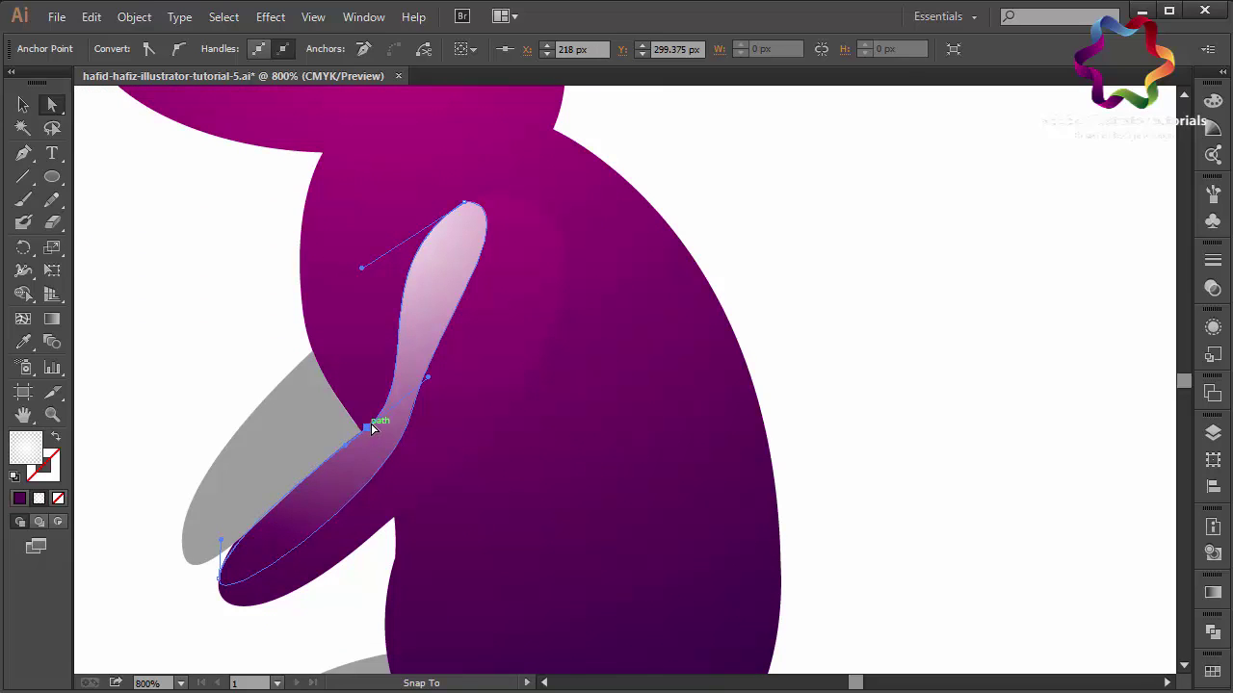
pyautogui.moveTo(371, 428); pyautogui.dragTo(366, 426)
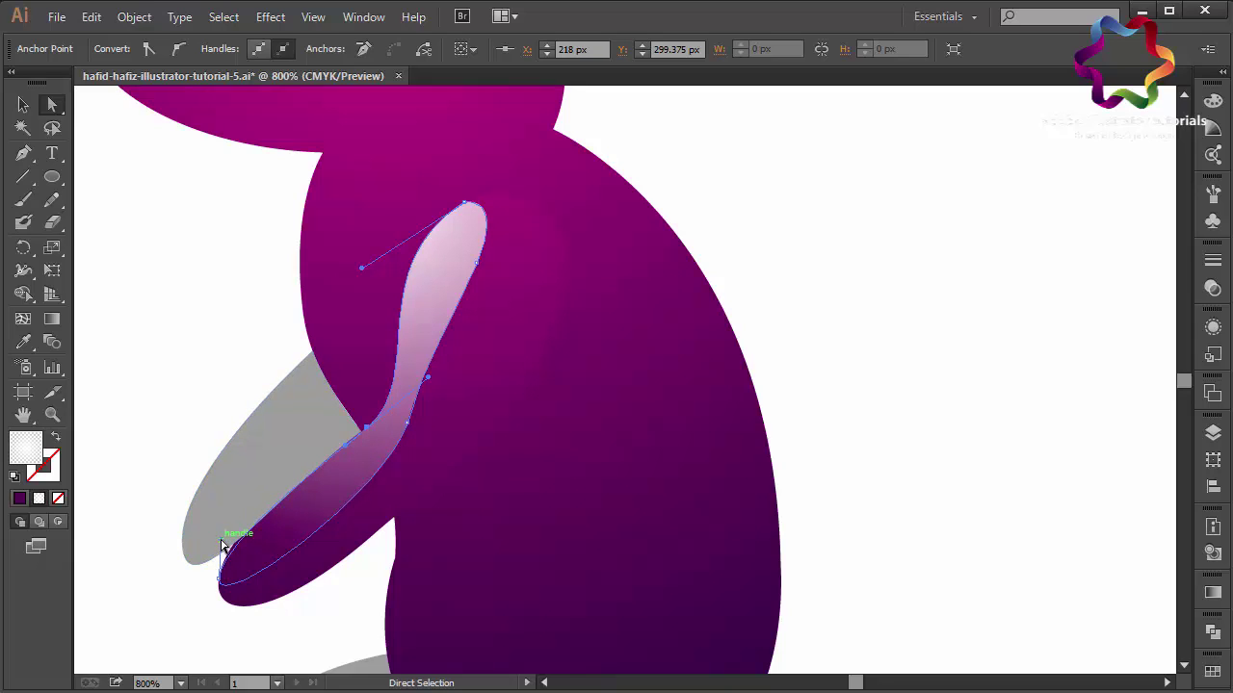
# Step: Send the grey back-arm shape behind the purple arm
pyautogui.click(281, 472)
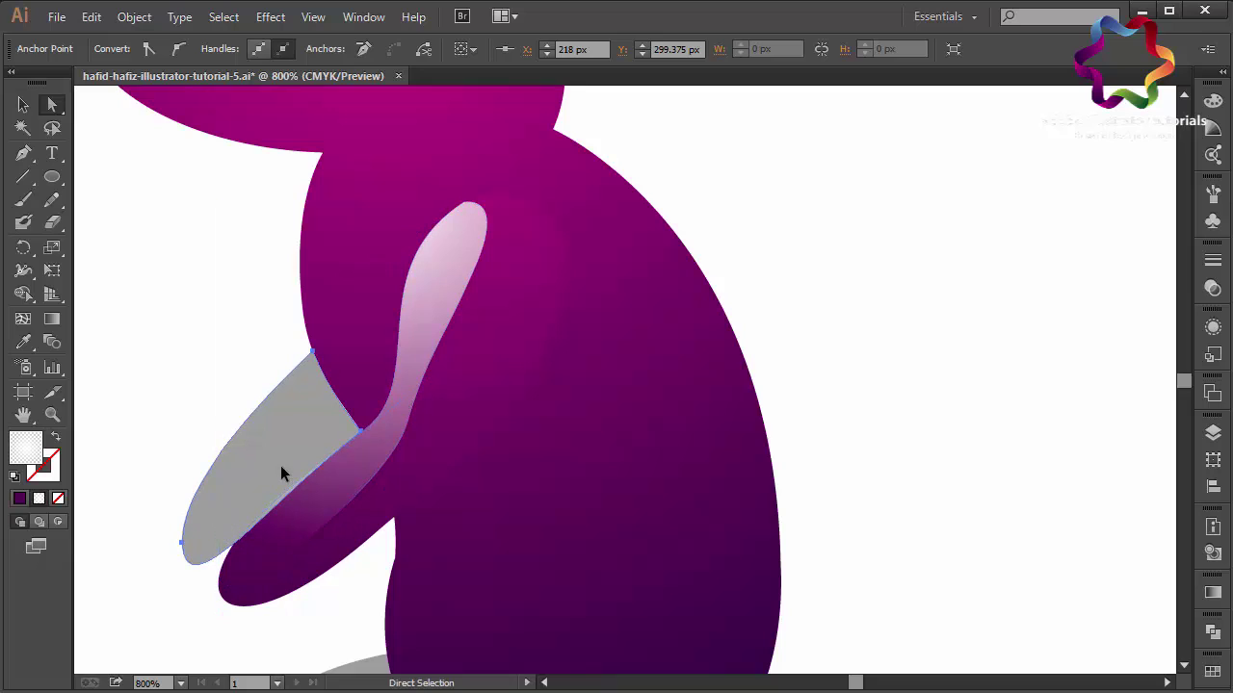
pyautogui.rightClick(280, 470)
pyautogui.moveTo(381, 431)
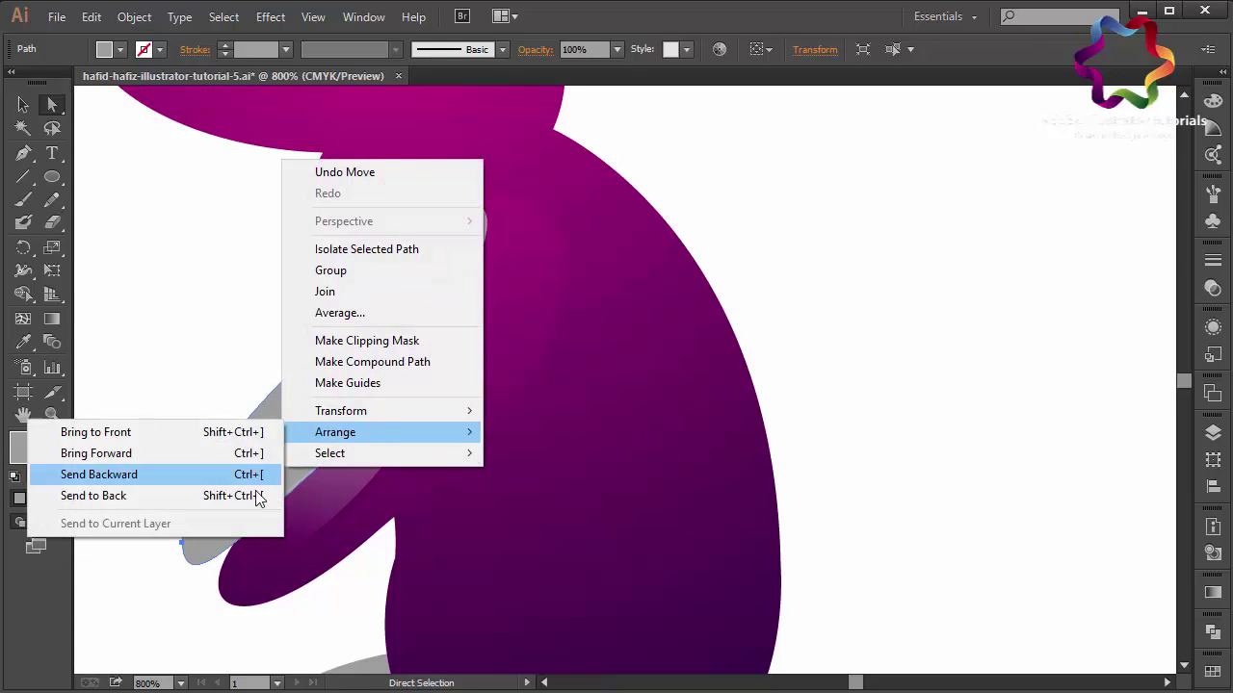
pyautogui.click(256, 496)
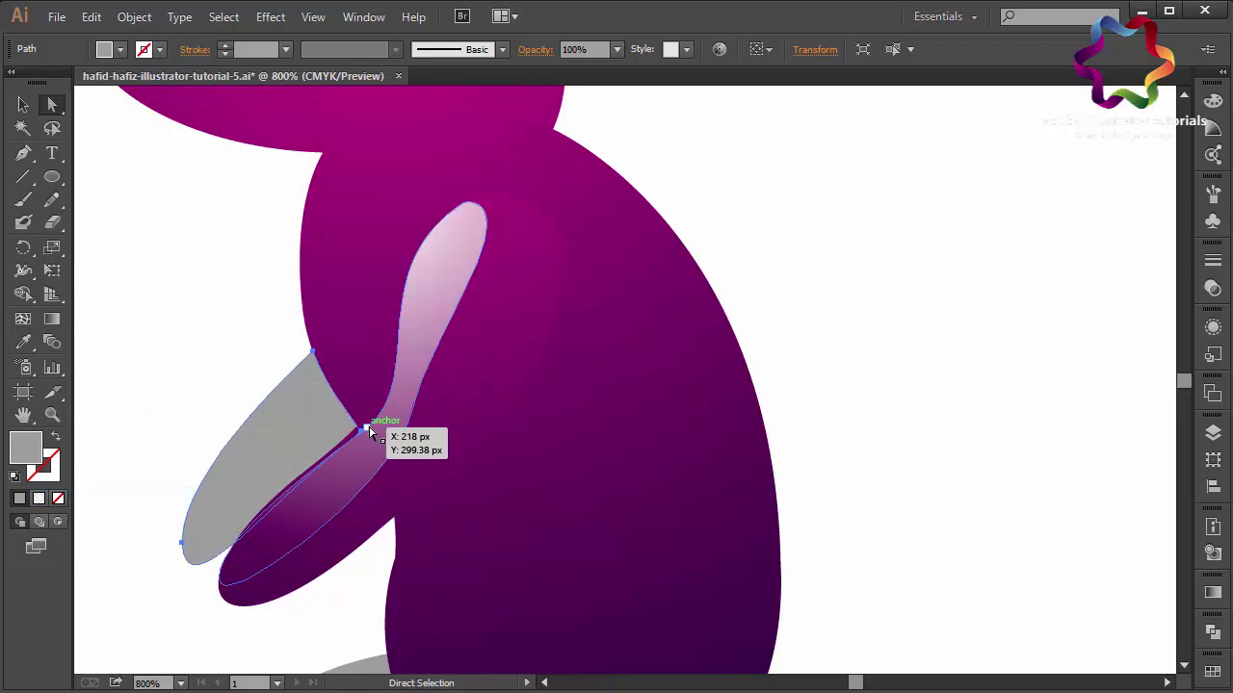
# Step: Reposition the highlight's middle anchor and refine its lower and upper curves
pyautogui.moveTo(369, 431); pyautogui.dragTo(365, 420)
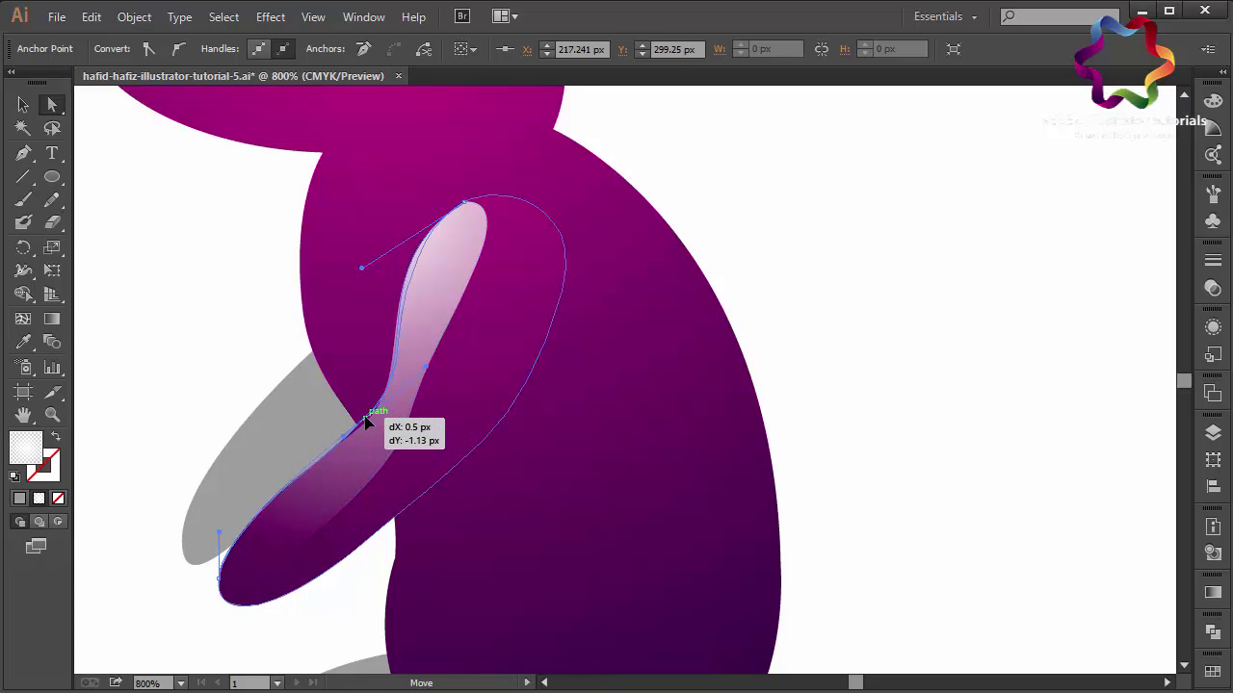
pyautogui.moveTo(365, 420); pyautogui.dragTo(334, 449)
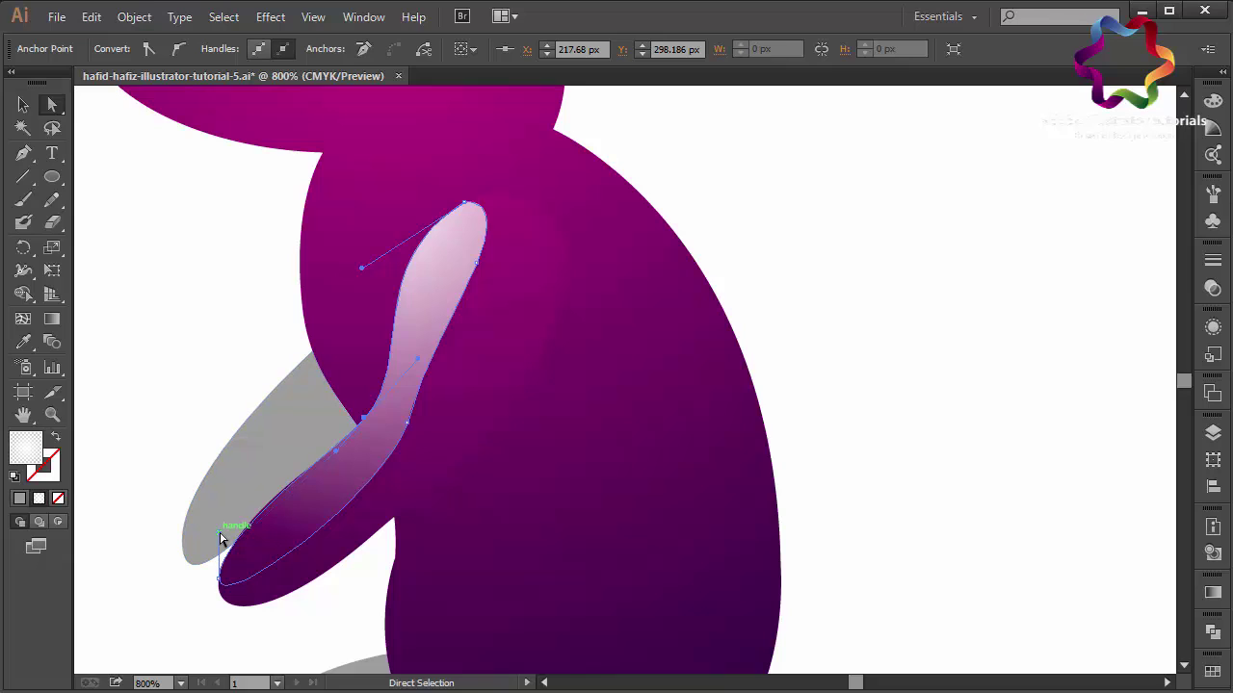
pyautogui.click(220, 537)
pyautogui.click(226, 525)
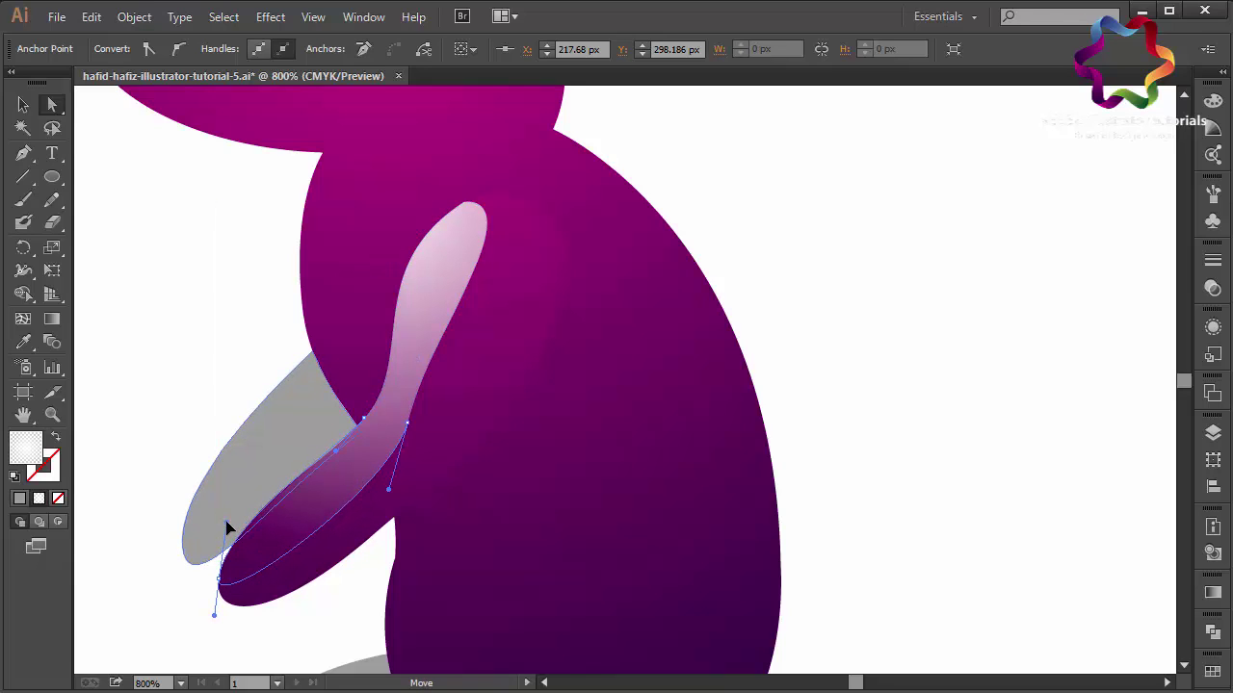
pyautogui.click(419, 382)
pyautogui.click(231, 366)
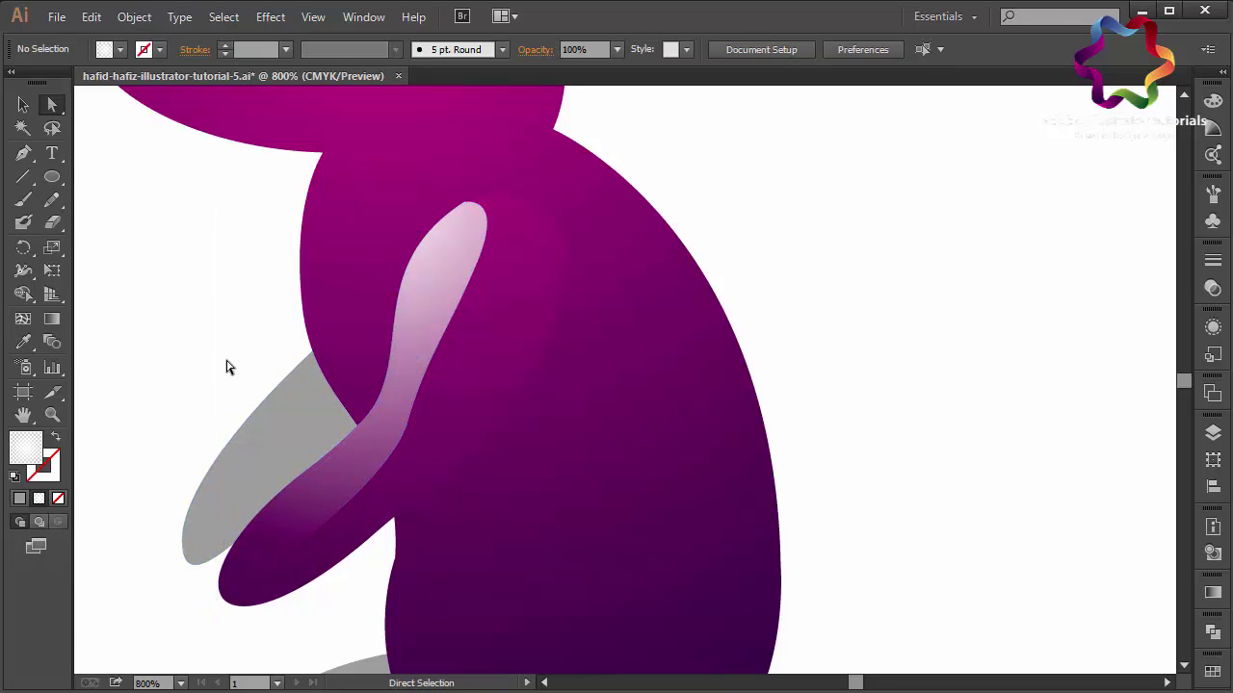
# Step: Set the arm highlight's opacity to 70% and zoom to view the whole rabbit
pyautogui.click(427, 294)
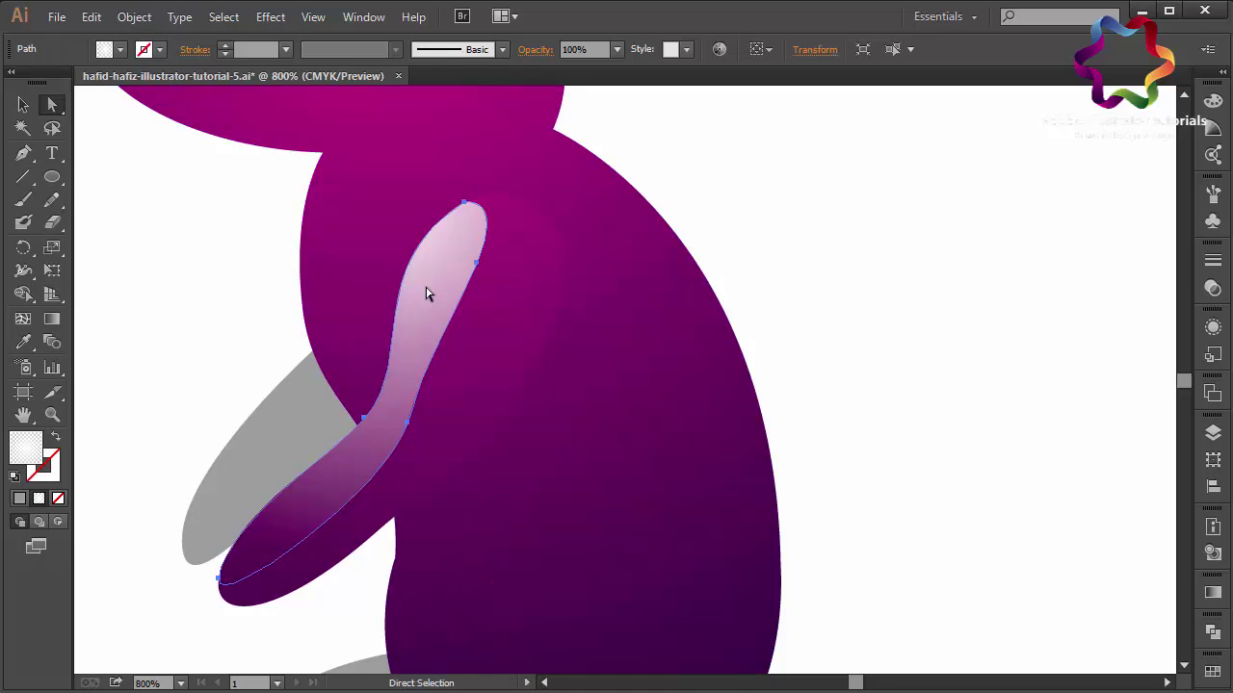
pyautogui.click(614, 56)
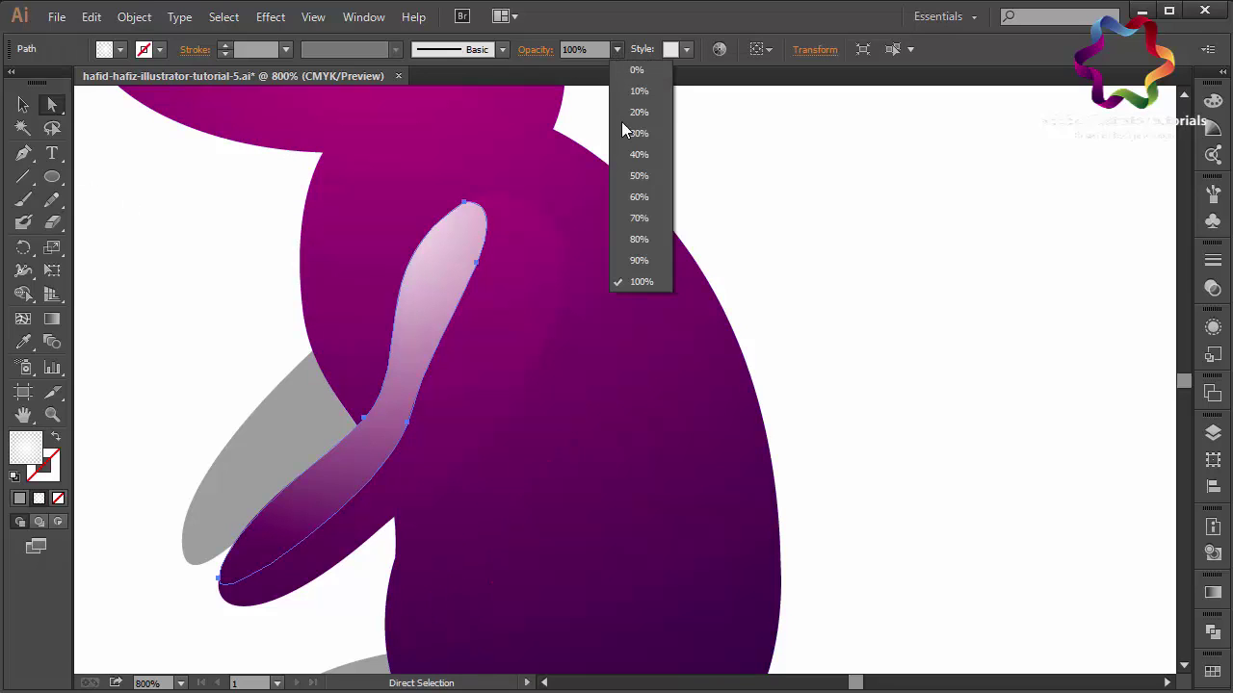
pyautogui.click(632, 215)
pyautogui.click(203, 279)
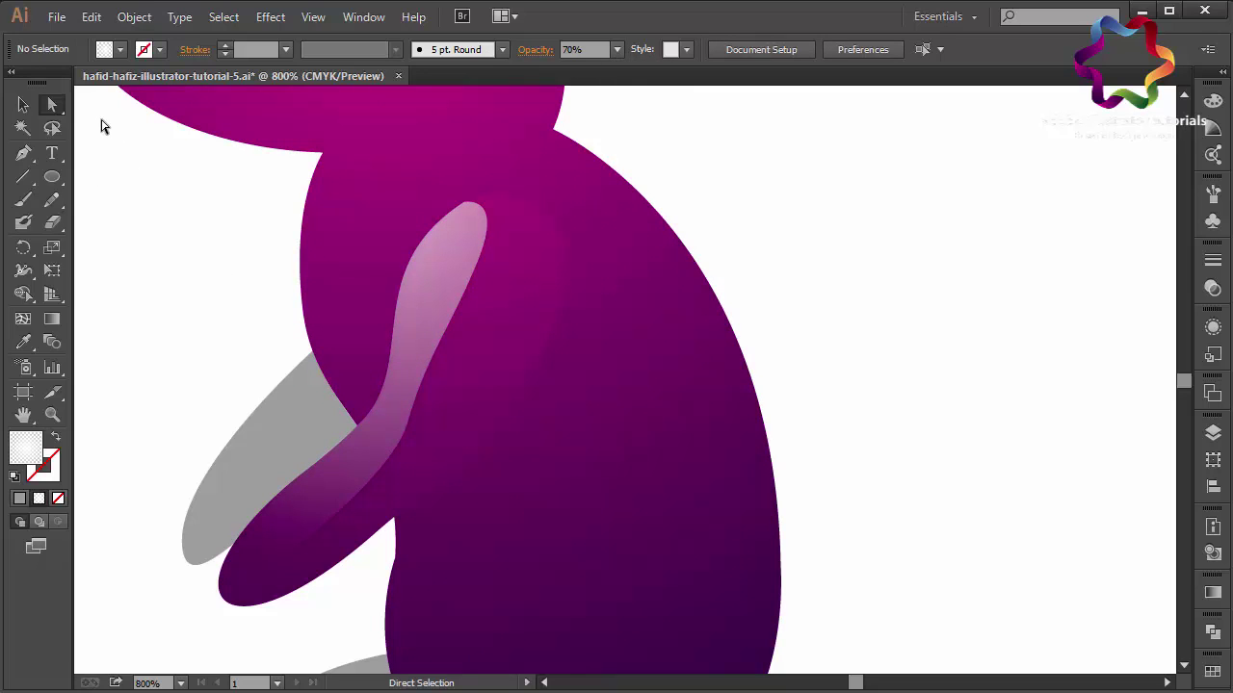
pyautogui.click(23, 104)
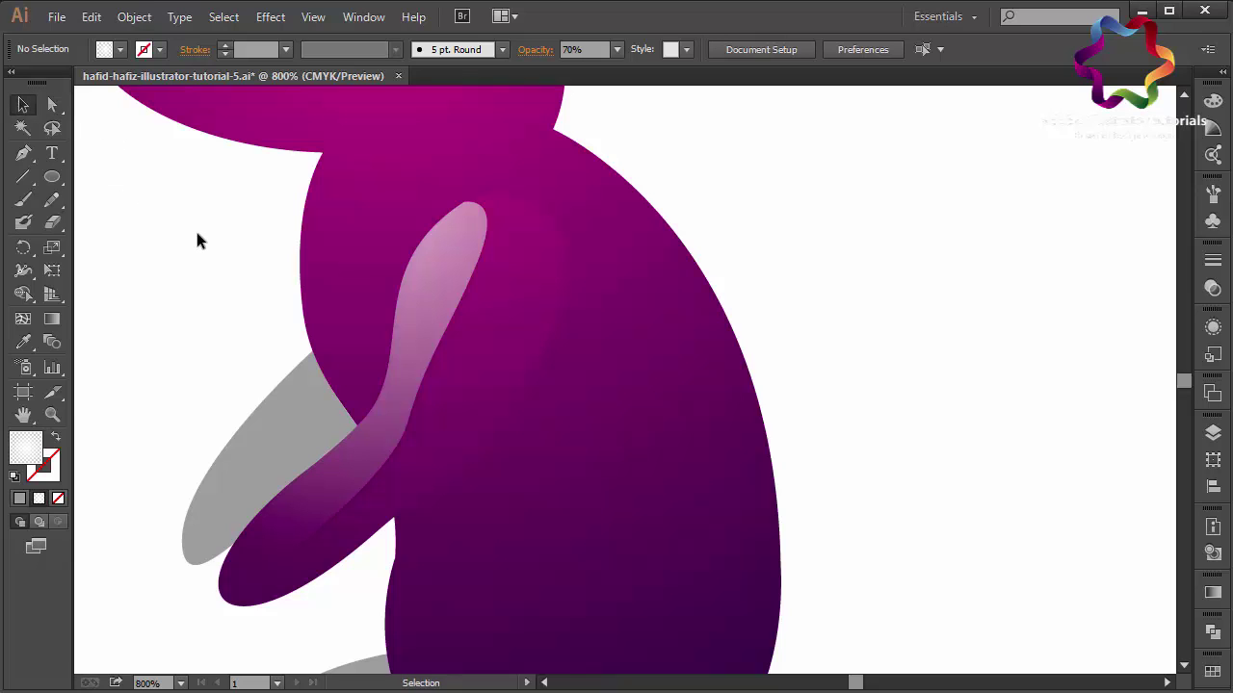
pyautogui.hotkey('ctrl', '-')
pyautogui.hotkey('ctrl', '-')
pyautogui.hotkey('ctrl', '-')
pyautogui.hotkey('ctrl', '+')
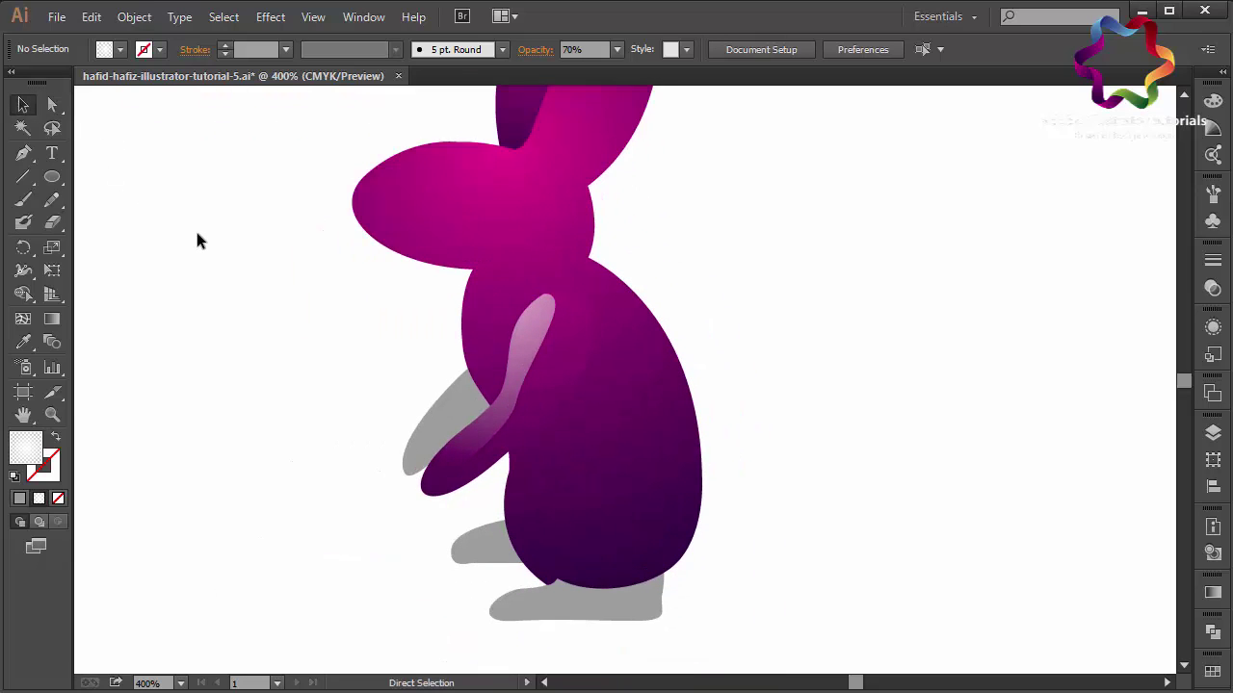
# Step: Copy the body's purple gradient onto the arm highlight with the Eyedropper
pyautogui.click(525, 374)
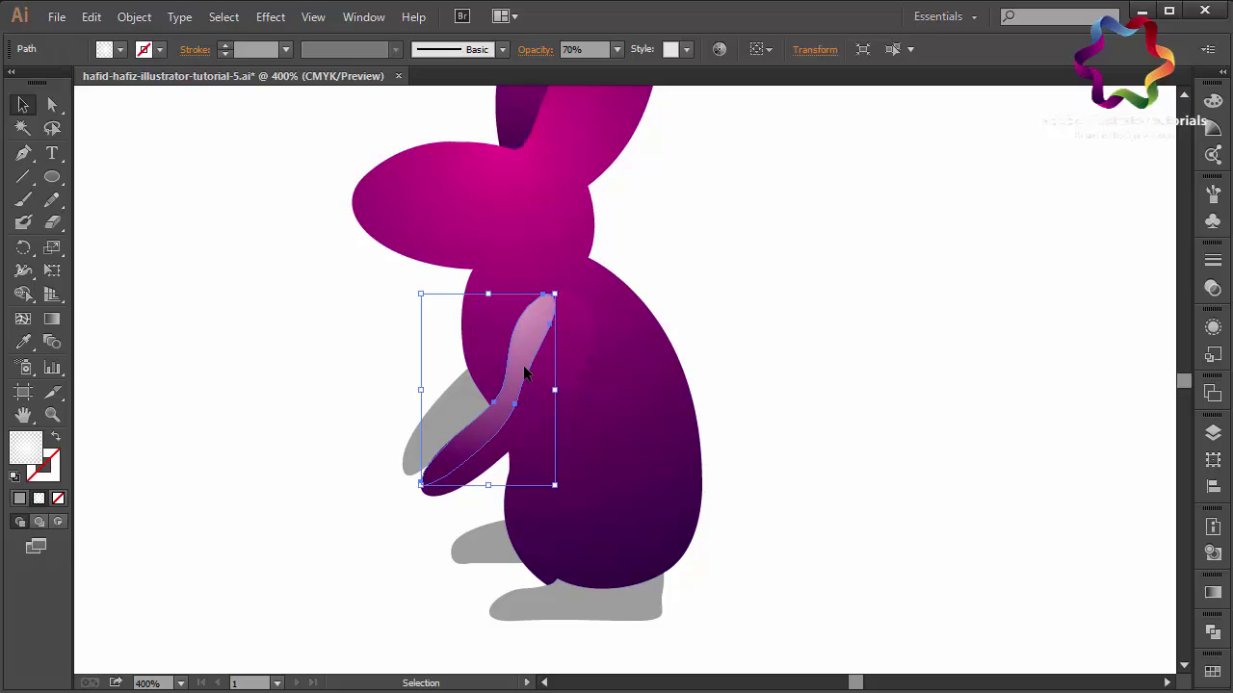
pyautogui.press('Delete')
pyautogui.hotkey('ctrl', 'z')
pyautogui.click(23, 342)
pyautogui.click(545, 377)
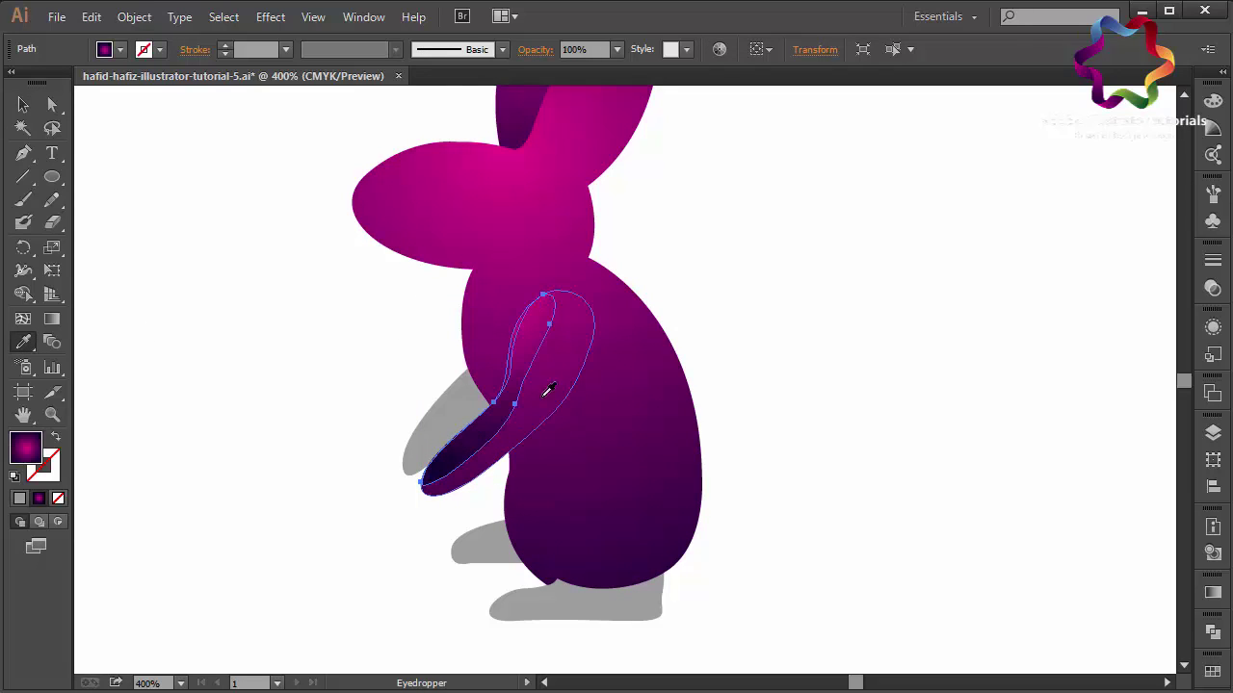
pyautogui.click(23, 104)
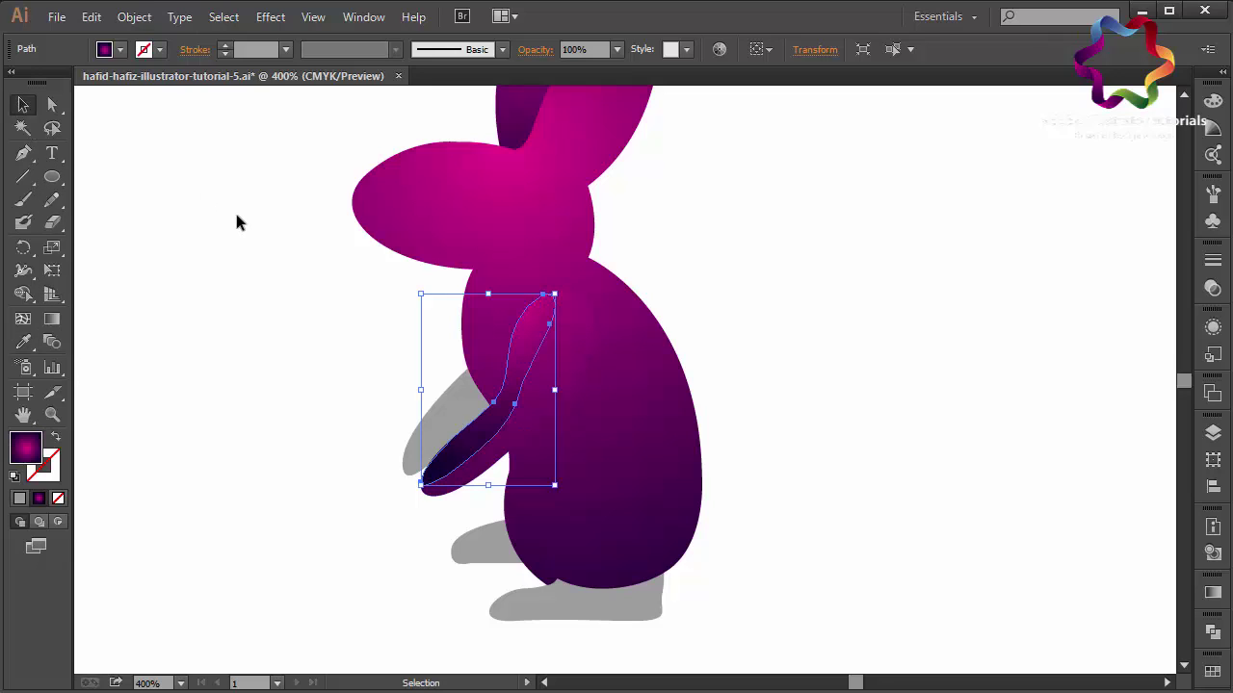
pyautogui.click(243, 226)
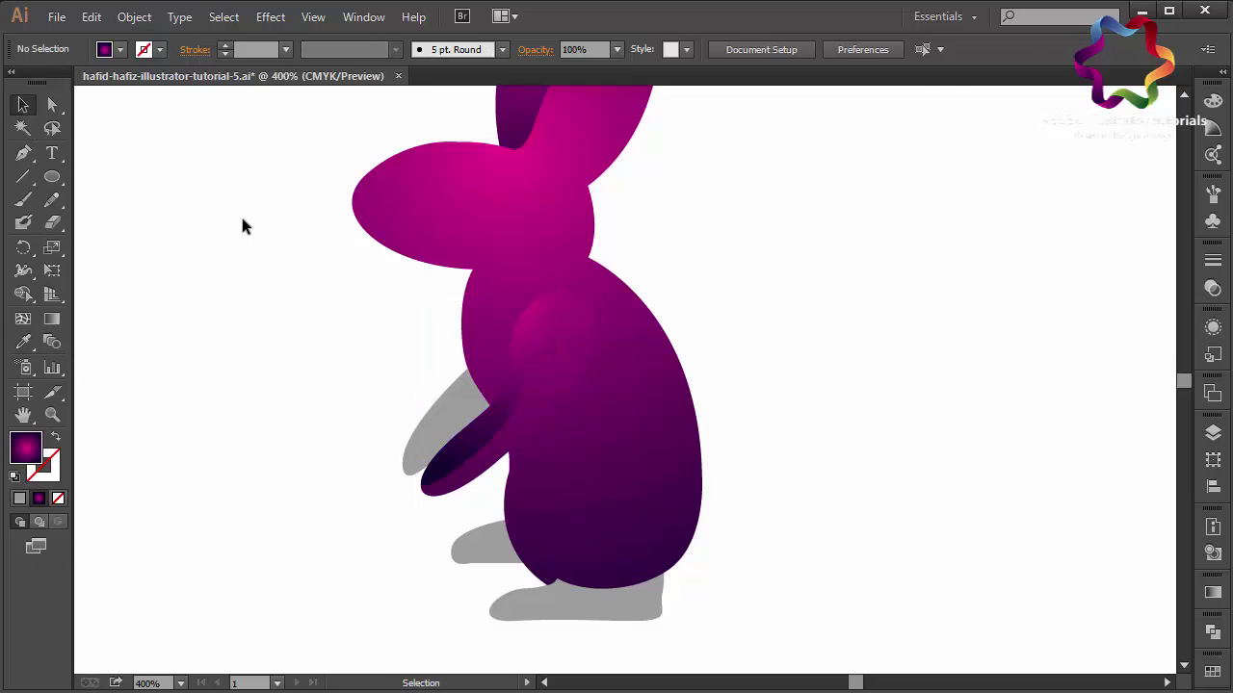
# Step: Re-angle the dark arm's gradient diagonally across it, then deselect and zoom out
pyautogui.click(471, 460)
pyautogui.click(52, 319)
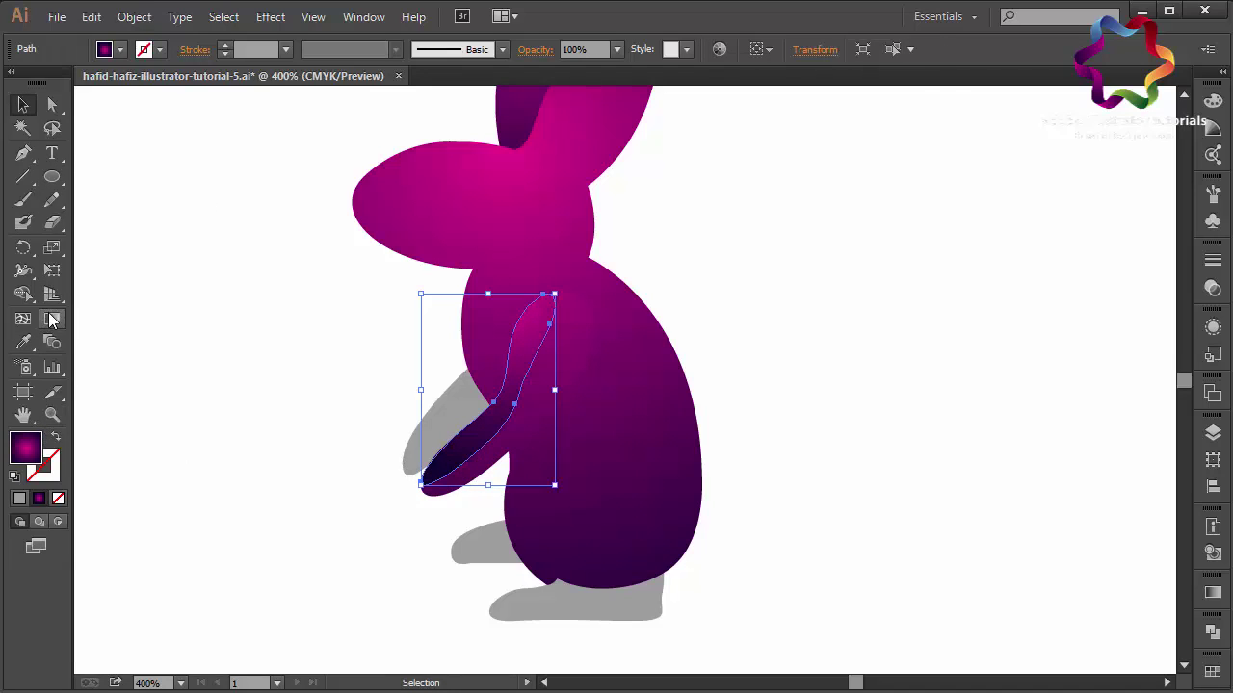
pyautogui.moveTo(503, 347); pyautogui.dragTo(642, 466)
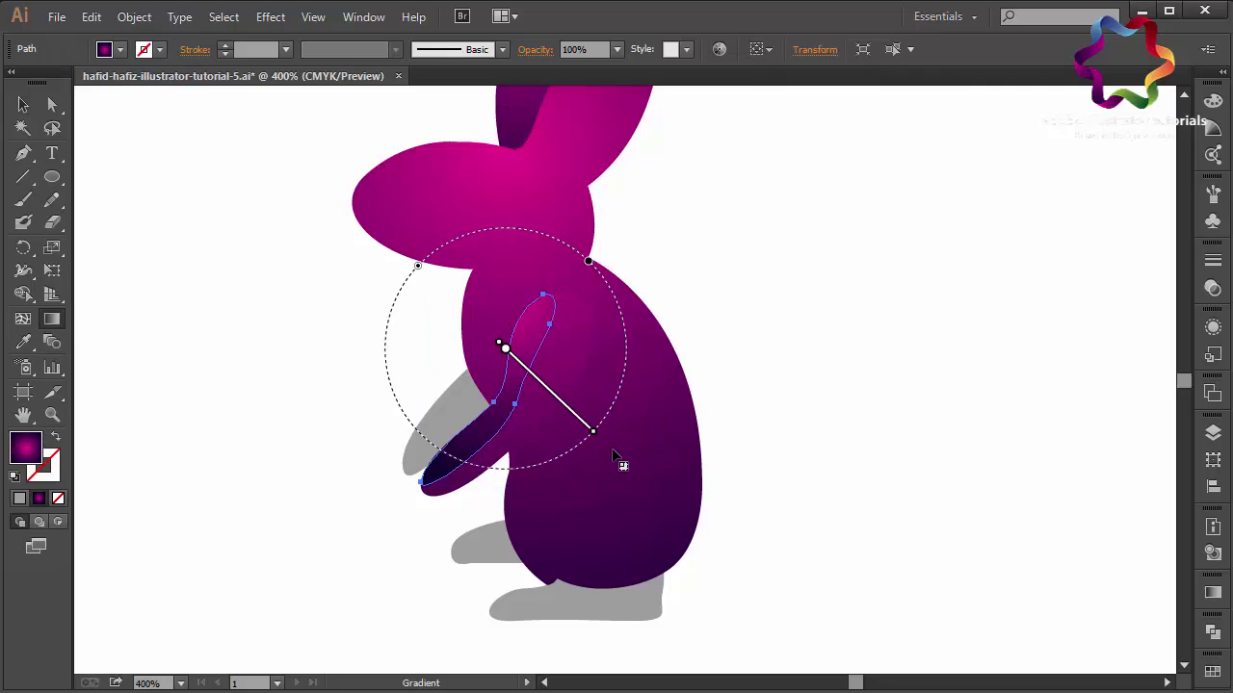
pyautogui.click(24, 104)
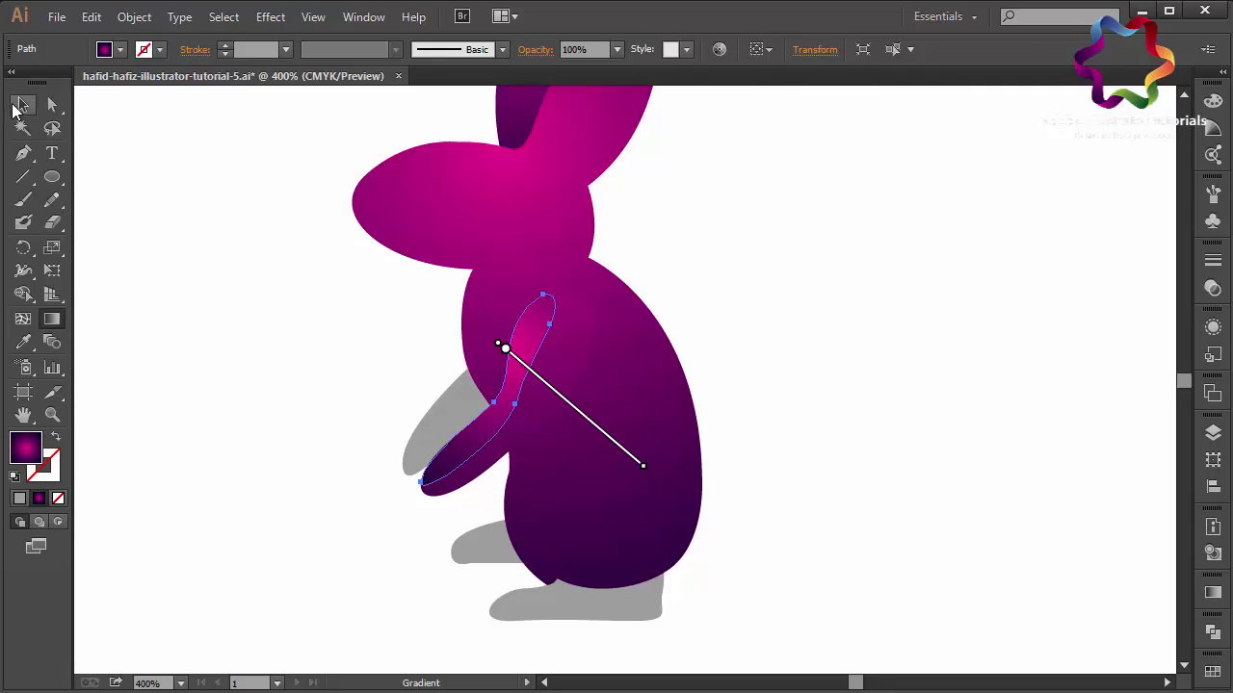
pyautogui.click(255, 257)
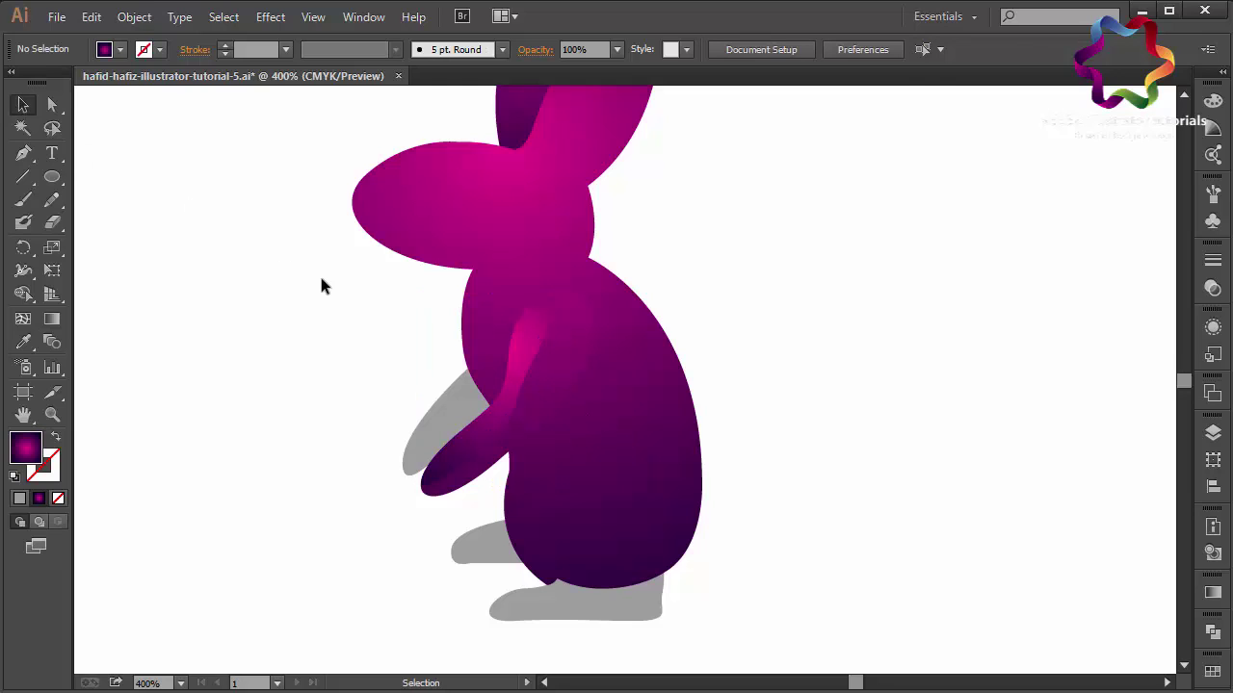
pyautogui.hotkey('ctrl', '-')
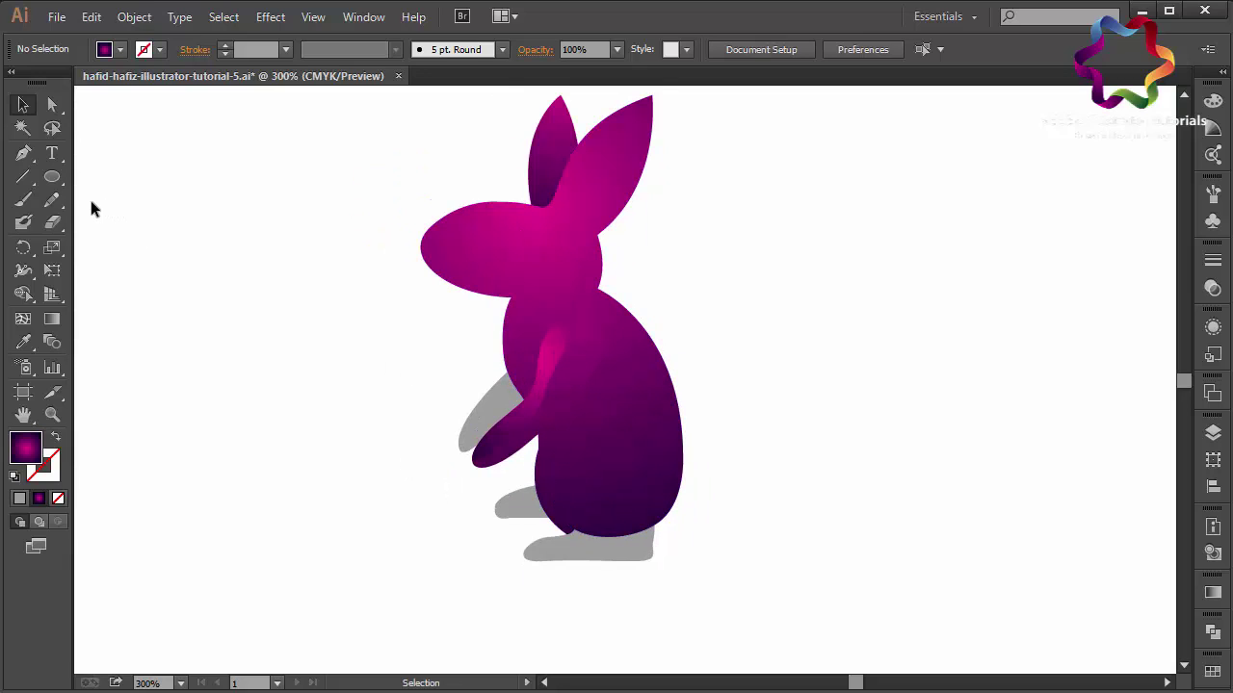
# Step: Draw a curved inner shape over the rear ear from its base to tip
pyautogui.click(23, 153)
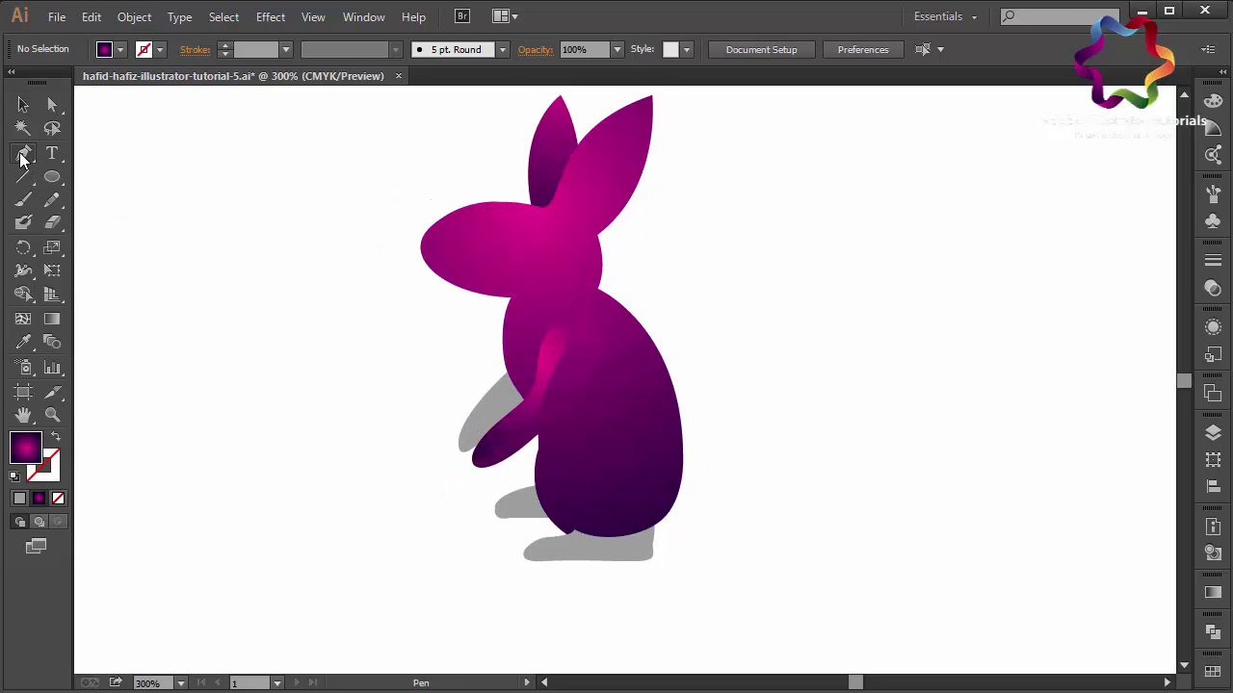
pyautogui.click(547, 206)
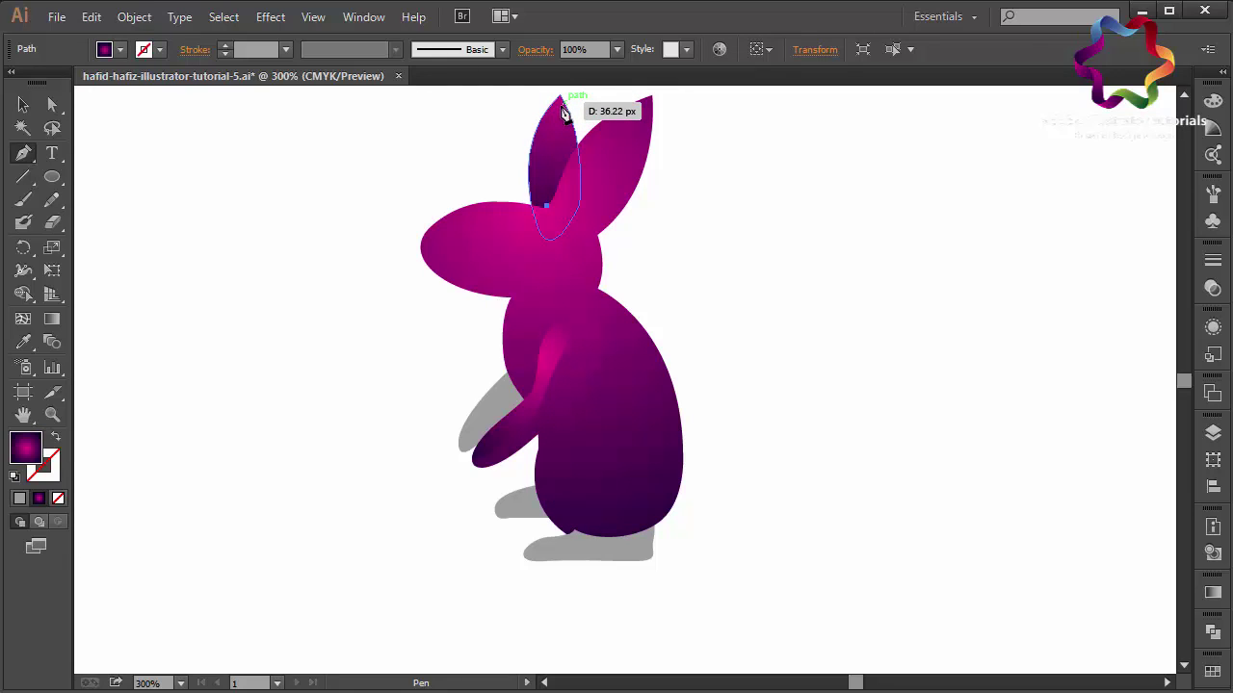
pyautogui.moveTo(564, 106)
pyautogui.mouseDown()
pyautogui.moveTo(614, 236)
pyautogui.moveTo(595, 284)
pyautogui.mouseUp()
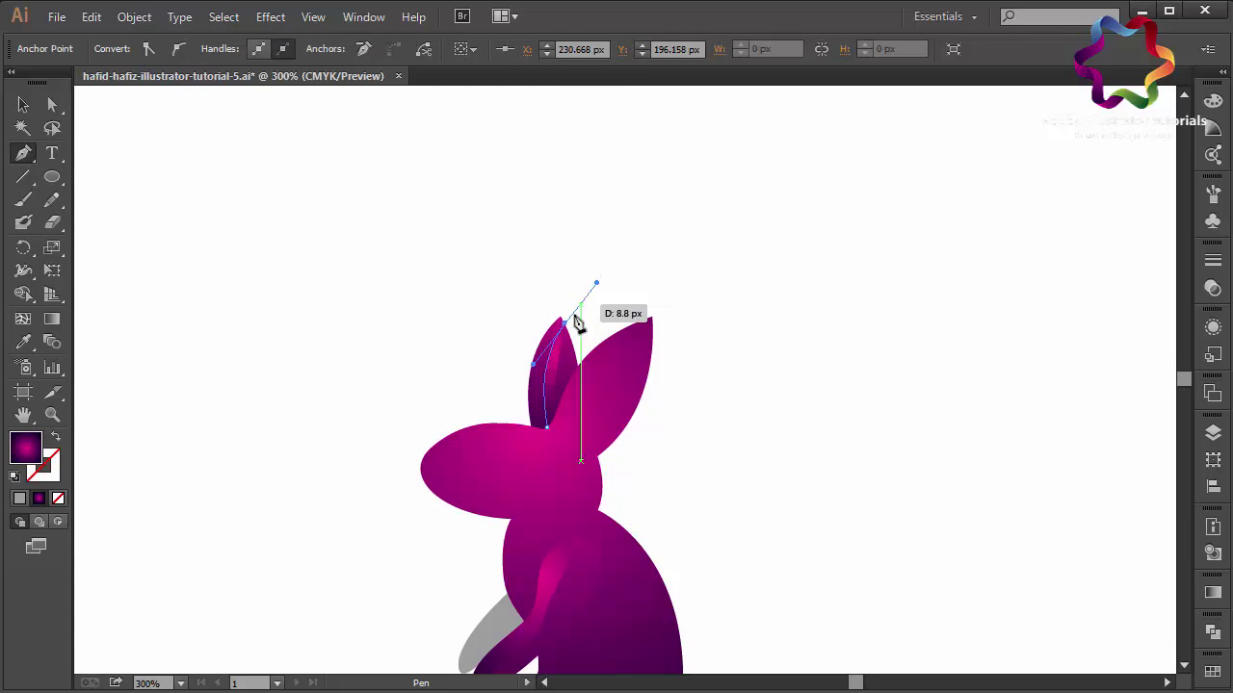
pyautogui.moveTo(564, 328); pyautogui.dragTo(573, 370)
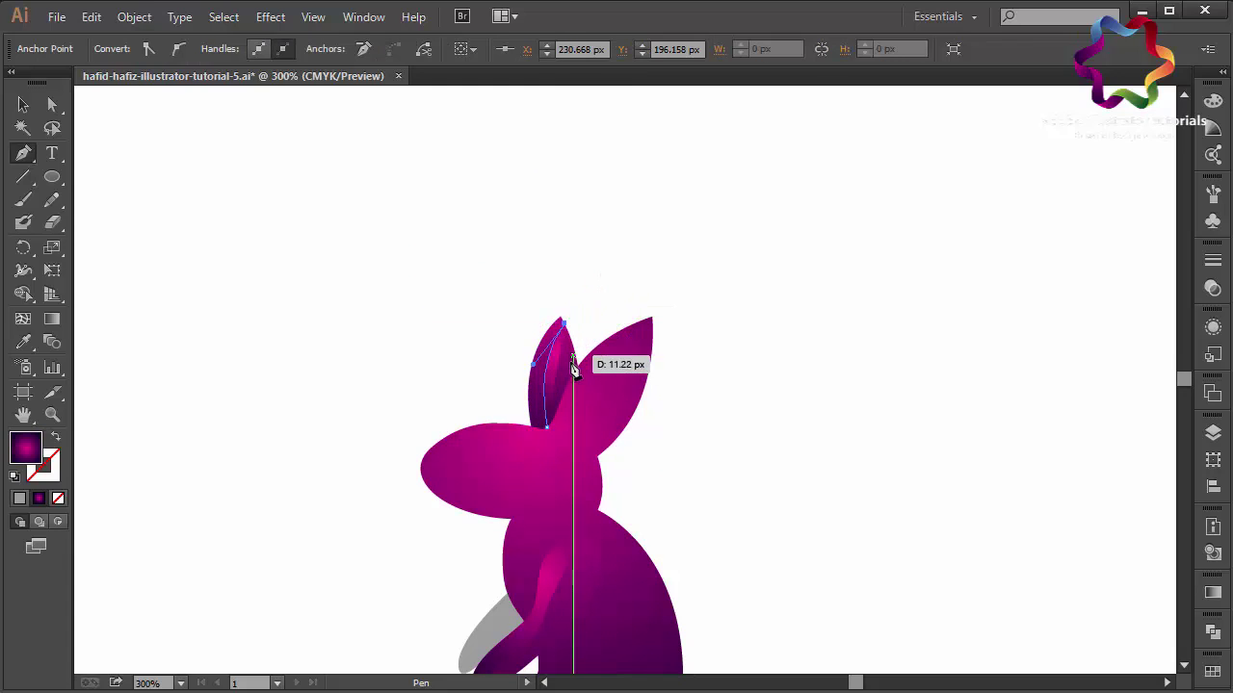
pyautogui.hotkey('ctrl', '+')
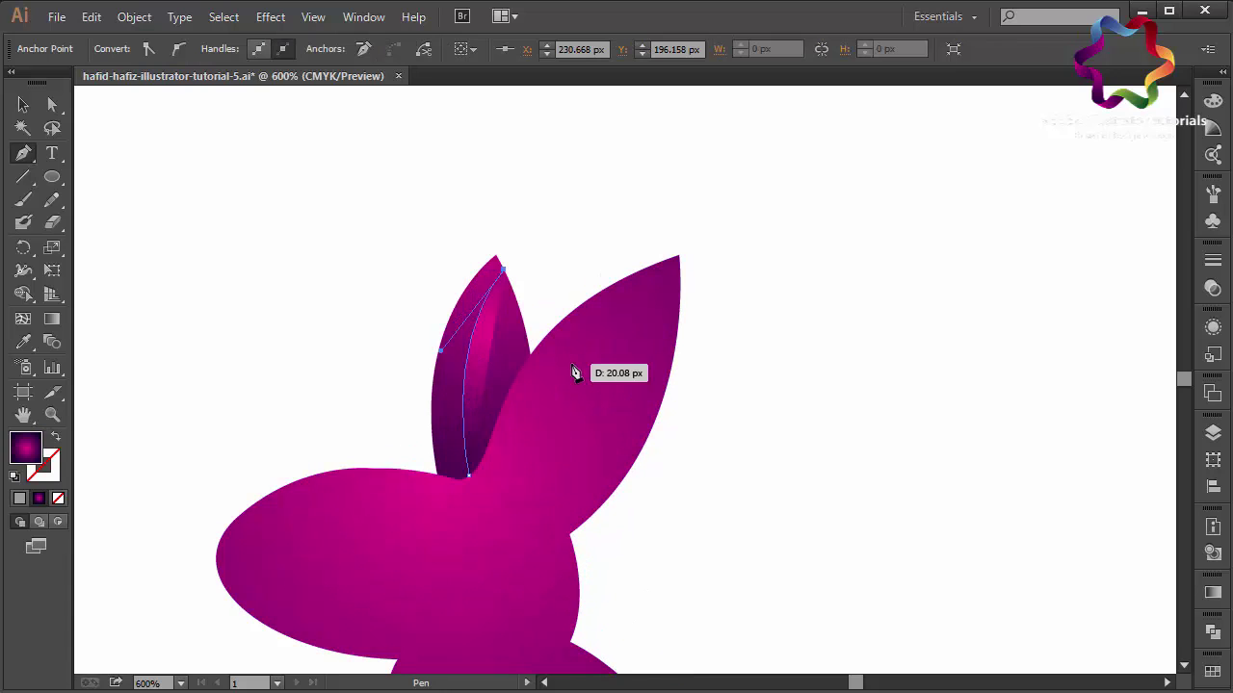
pyautogui.moveTo(573, 371)
pyautogui.mouseDown()
pyautogui.moveTo(531, 363)
pyautogui.moveTo(528, 377)
pyautogui.moveTo(534, 353)
pyautogui.mouseUp()
pyautogui.moveTo(483, 423)
pyautogui.mouseDown()
pyautogui.moveTo(491, 447)
pyautogui.moveTo(490, 431)
pyautogui.moveTo(471, 482)
pyautogui.mouseUp()
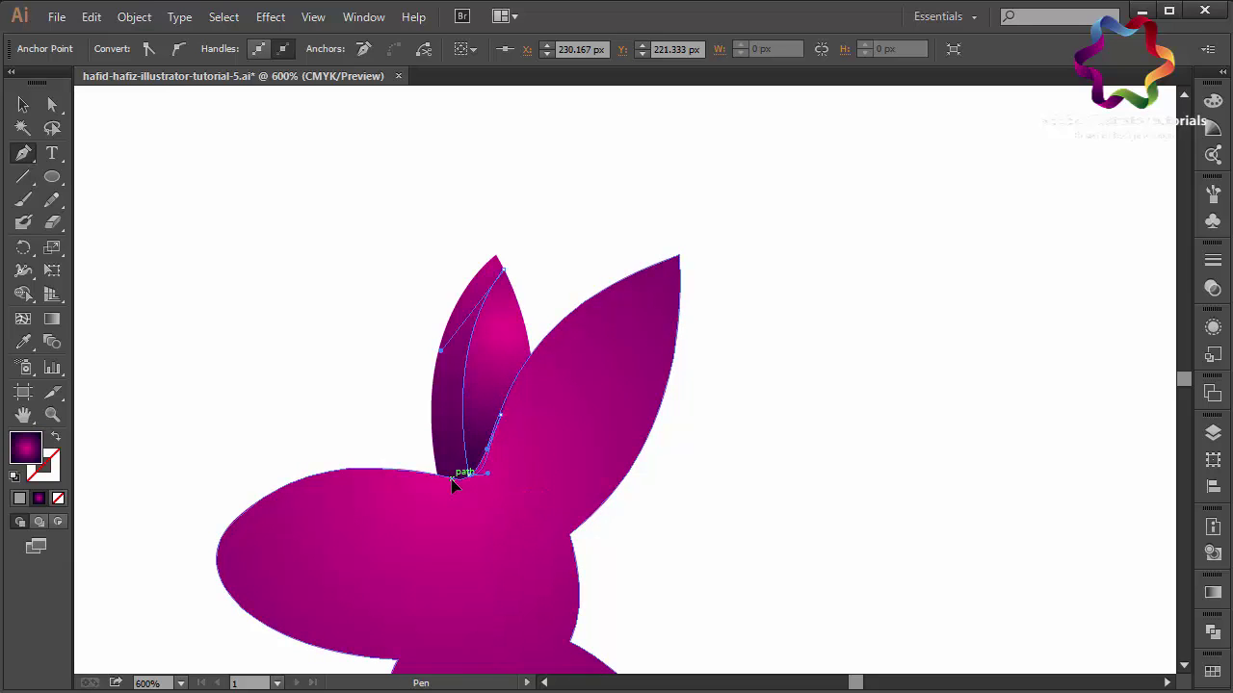
# Step: Send the inner ear shape to the back, behind the head
pyautogui.click(51, 104)
pyautogui.click(150, 146)
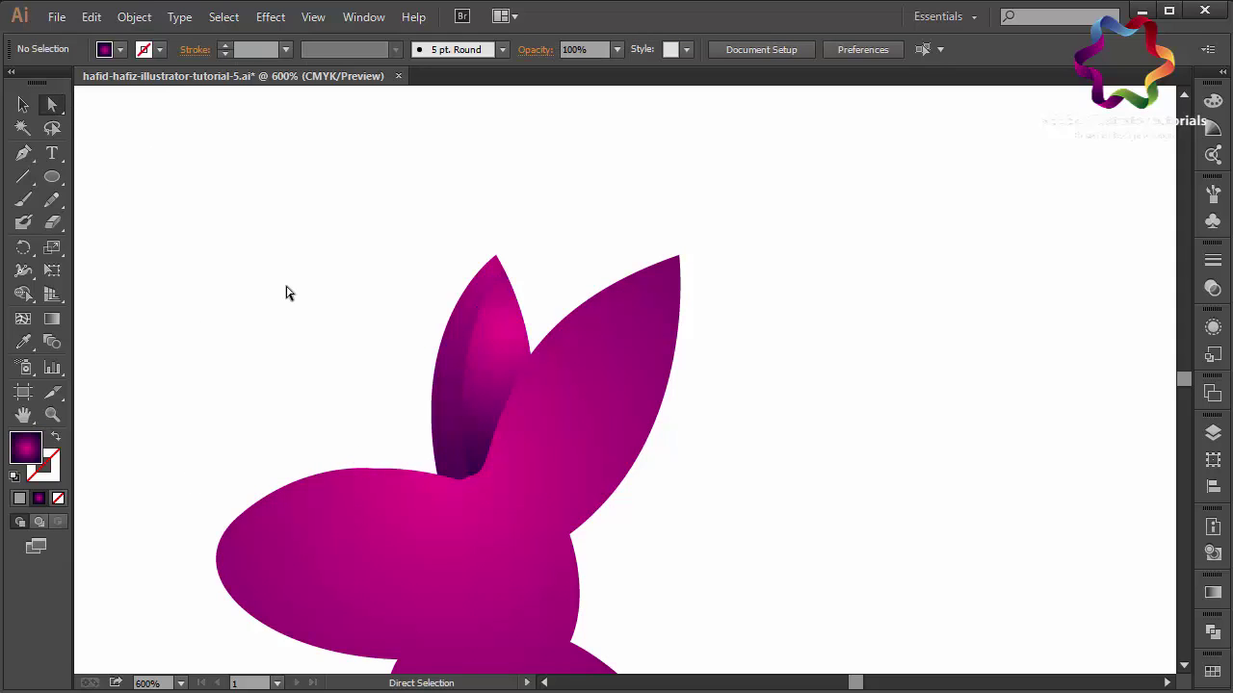
pyautogui.click(475, 399)
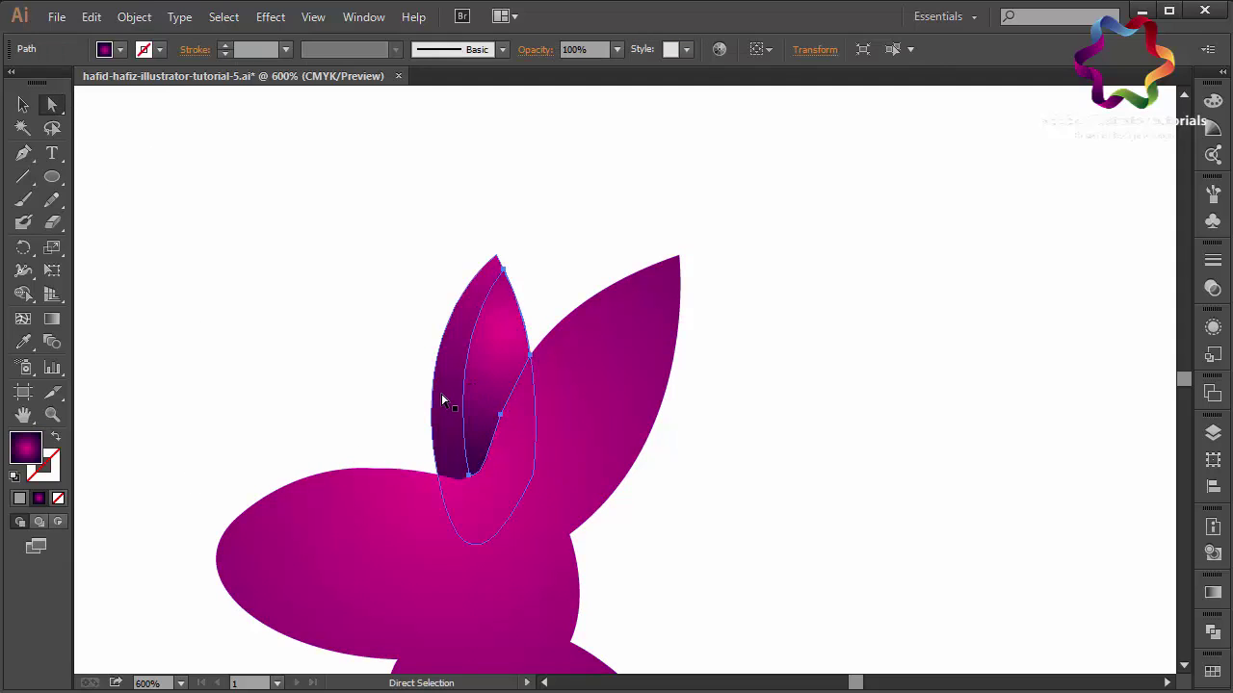
pyautogui.keyDown('shift'); pyautogui.click(443, 399); pyautogui.keyUp('shift')
pyautogui.rightClick(447, 393)
pyautogui.press('Escape')
pyautogui.press('v')
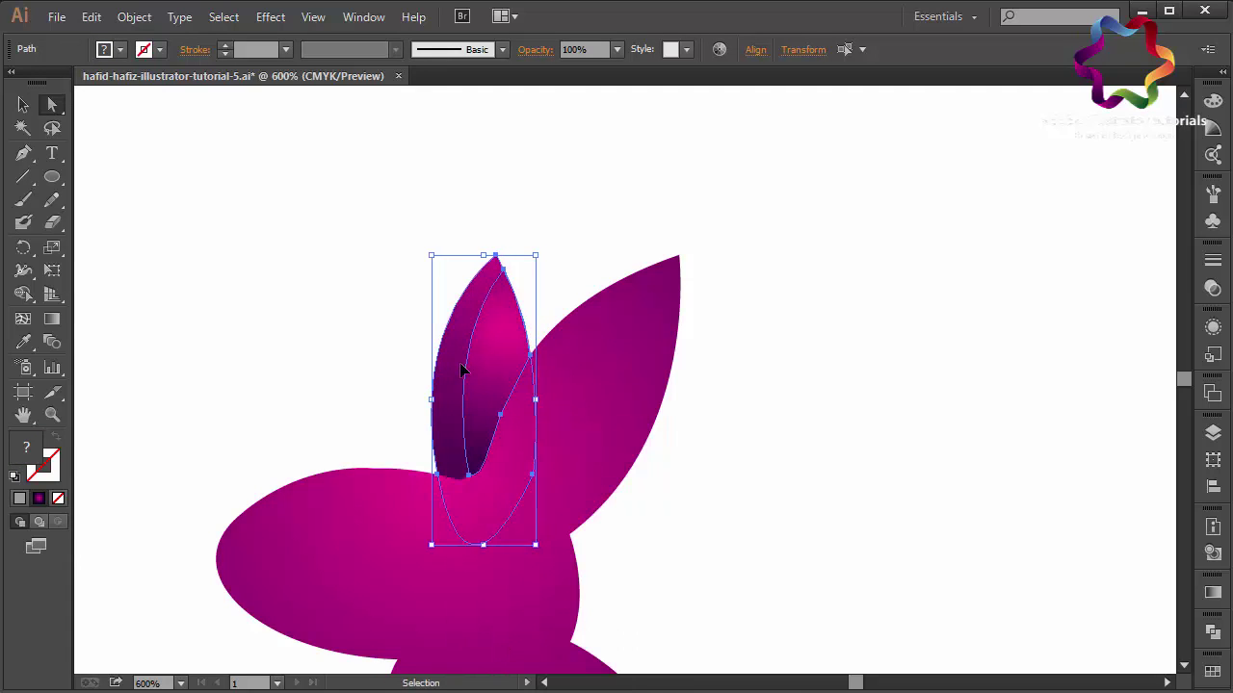
pyautogui.rightClick(461, 371)
pyautogui.moveTo(540, 617)
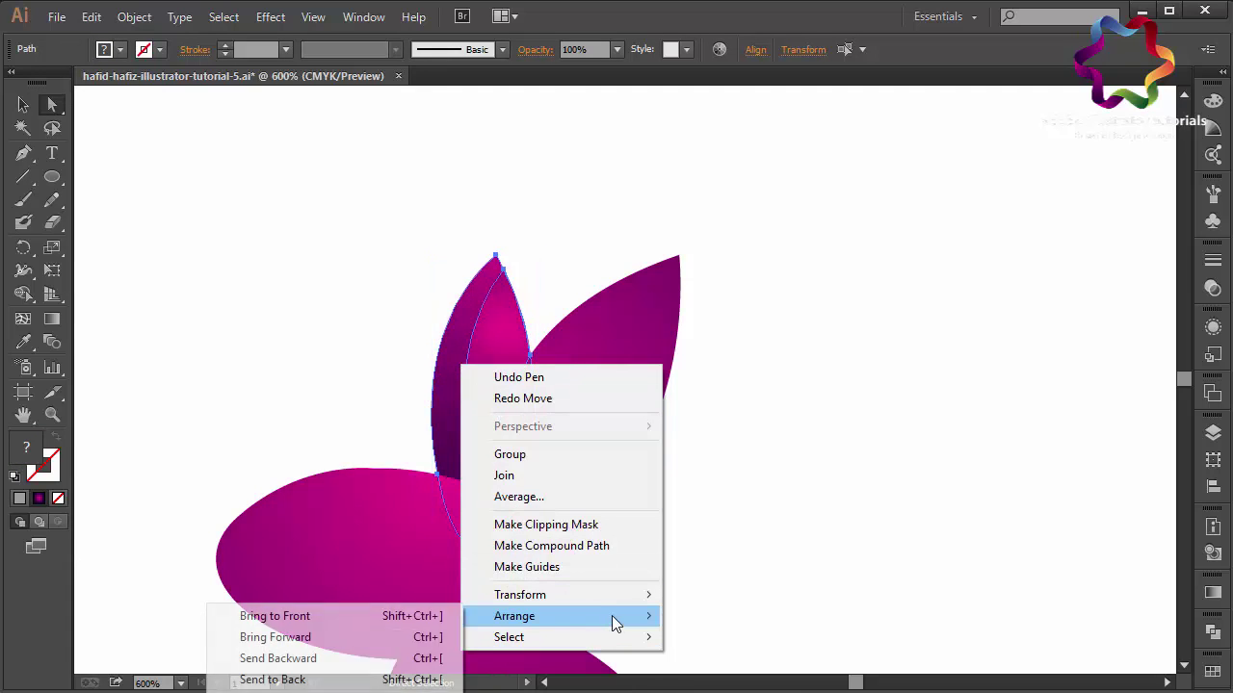
pyautogui.click(412, 678)
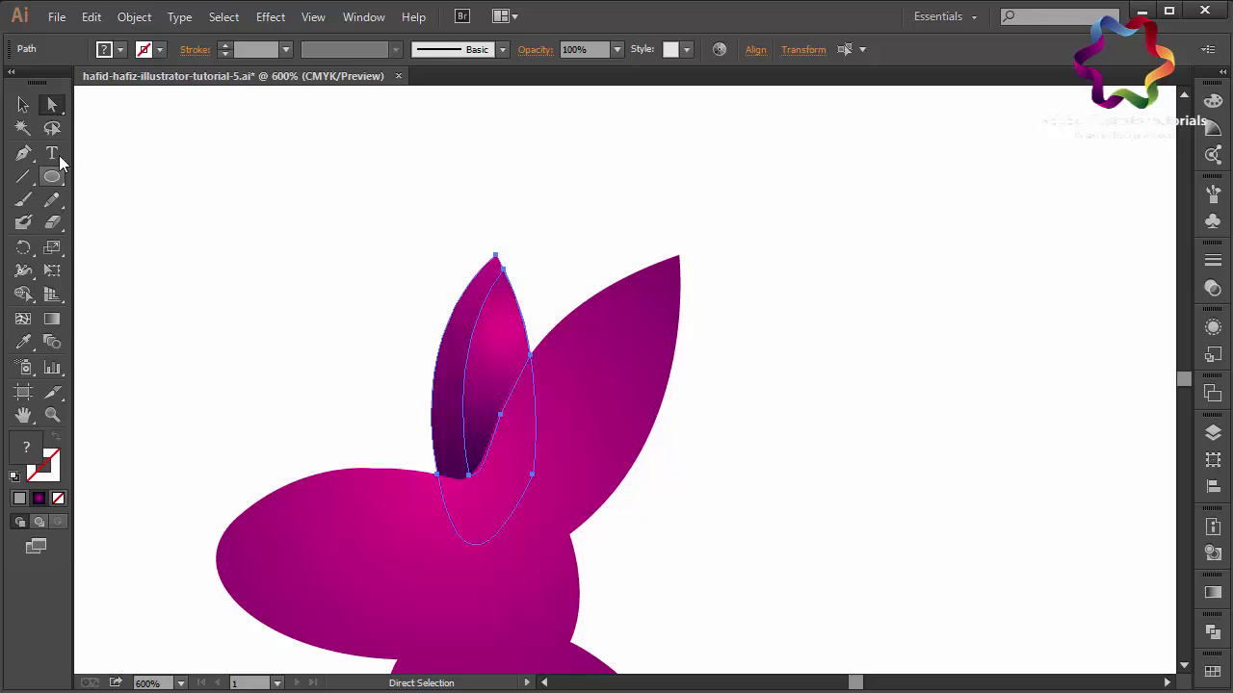
# Step: Angle the inner ear's purple gradient from its tip toward the lower right
pyautogui.click(23, 104)
pyautogui.click(143, 193)
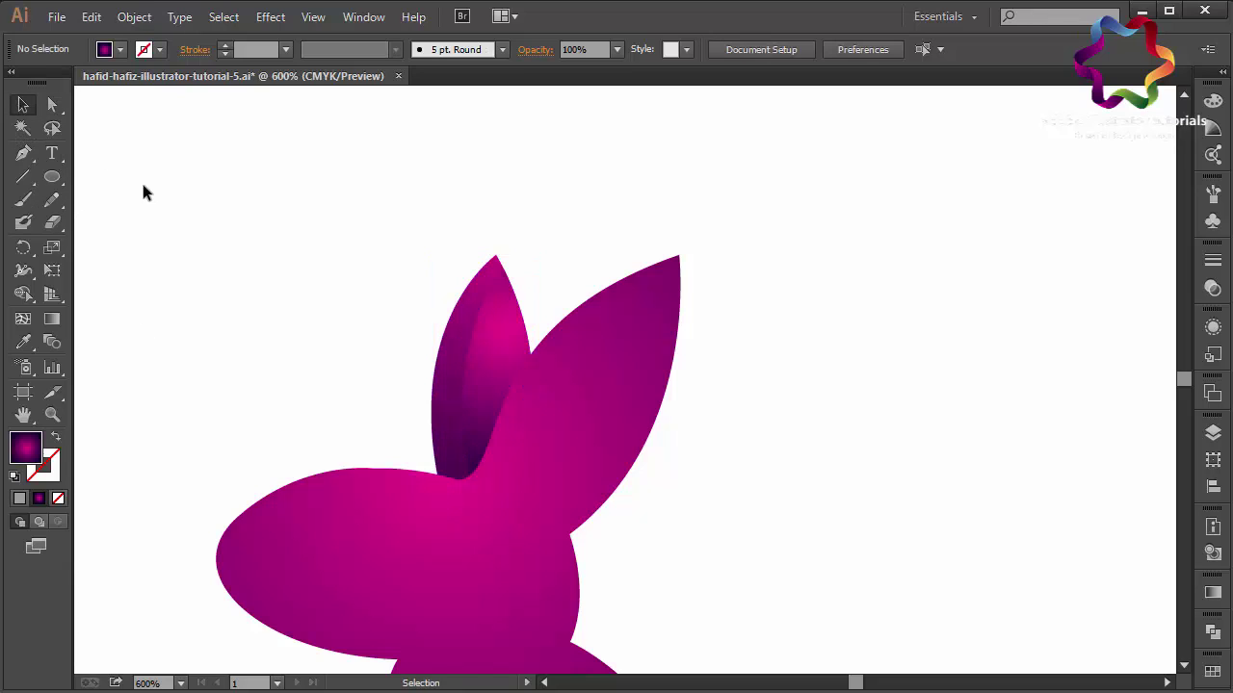
pyautogui.click(491, 323)
pyautogui.click(52, 319)
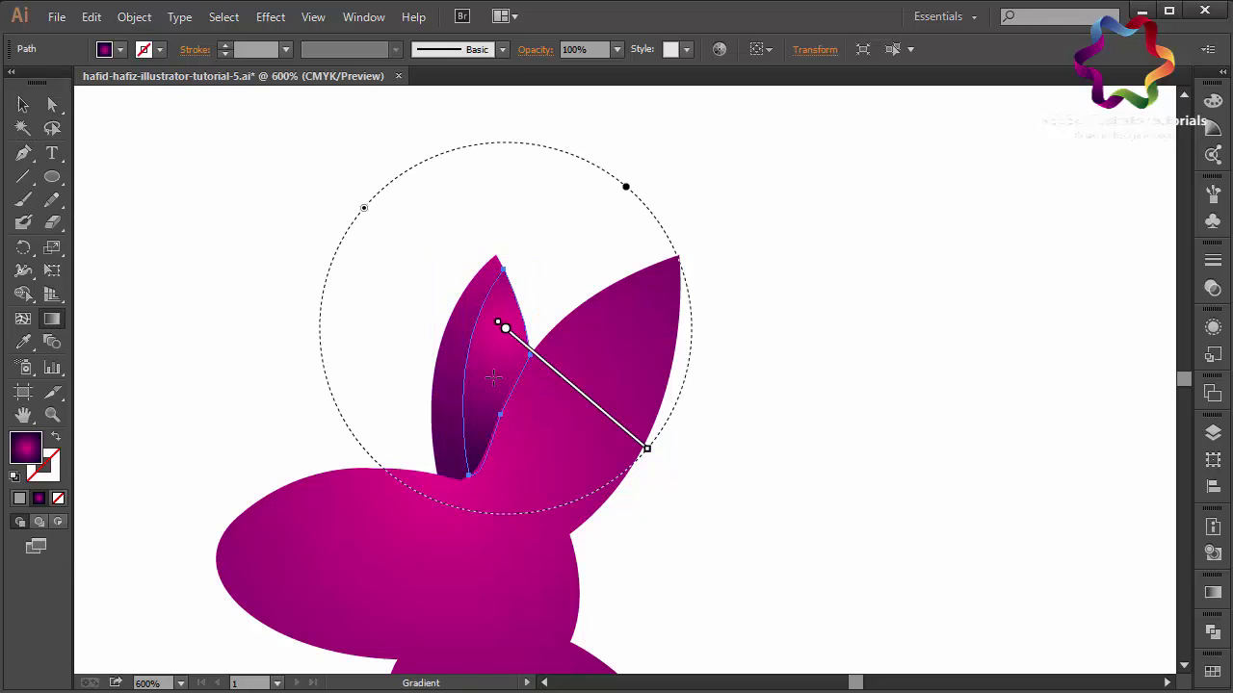
pyautogui.moveTo(489, 274); pyautogui.dragTo(647, 508)
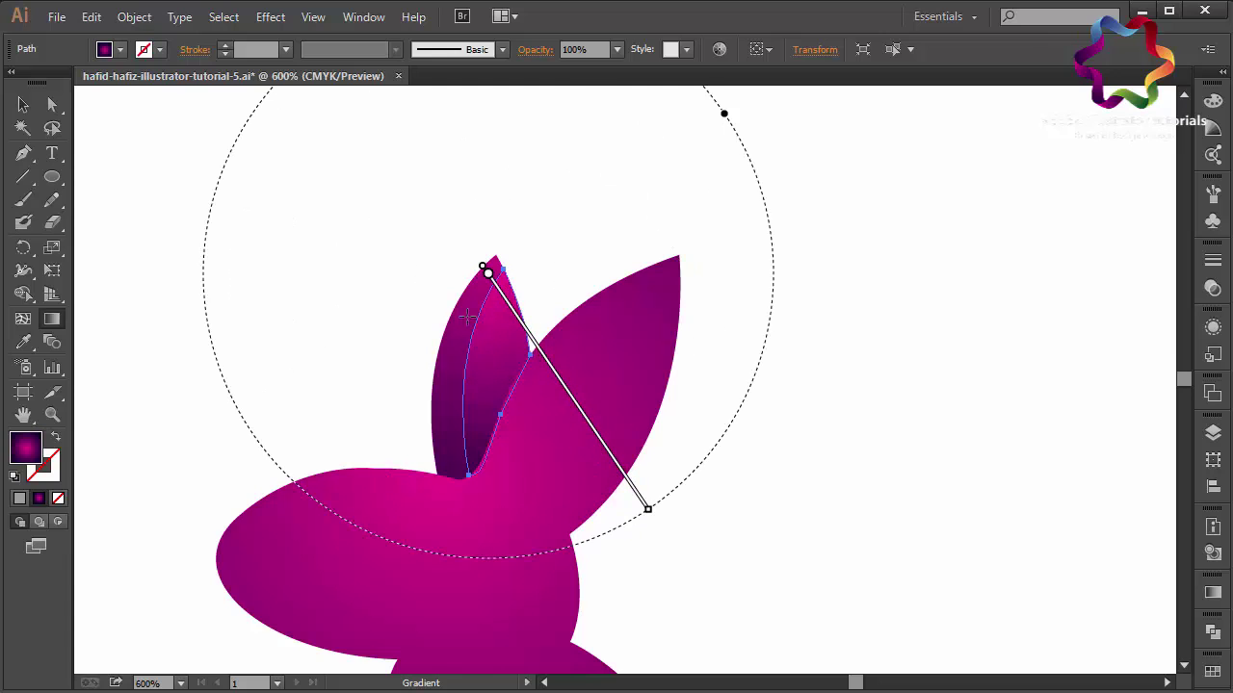
pyautogui.moveTo(457, 291); pyautogui.dragTo(618, 523)
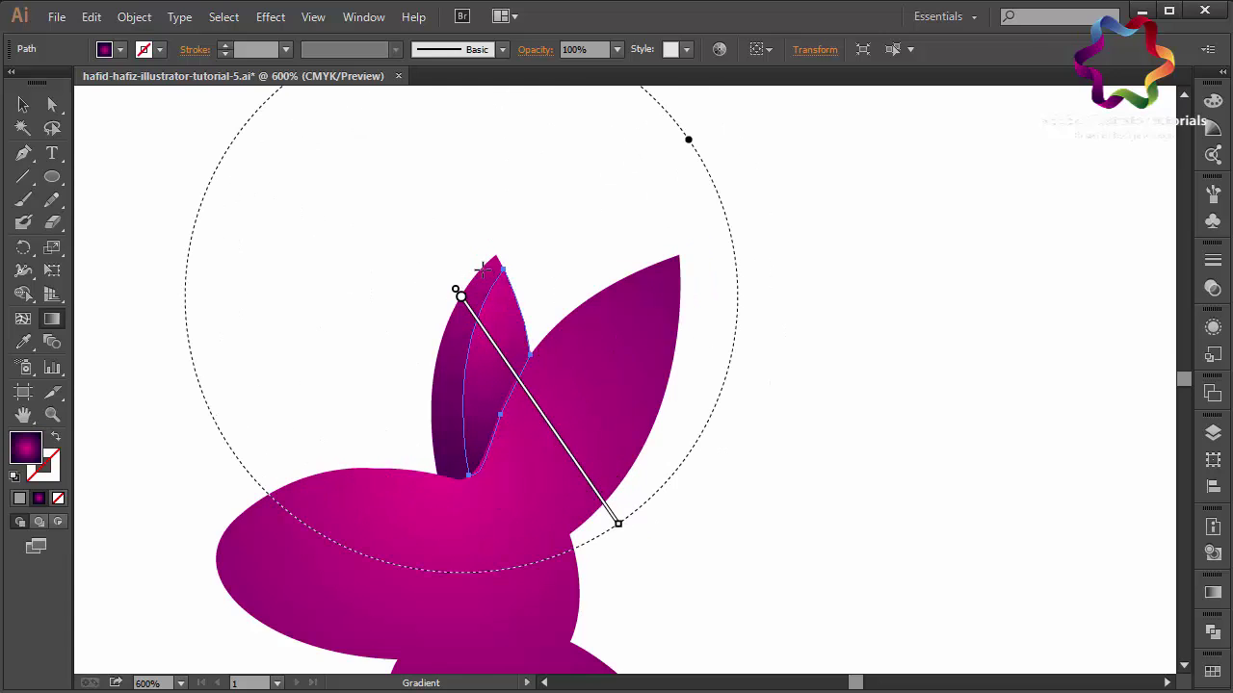
pyautogui.moveTo(482, 266); pyautogui.dragTo(624, 542)
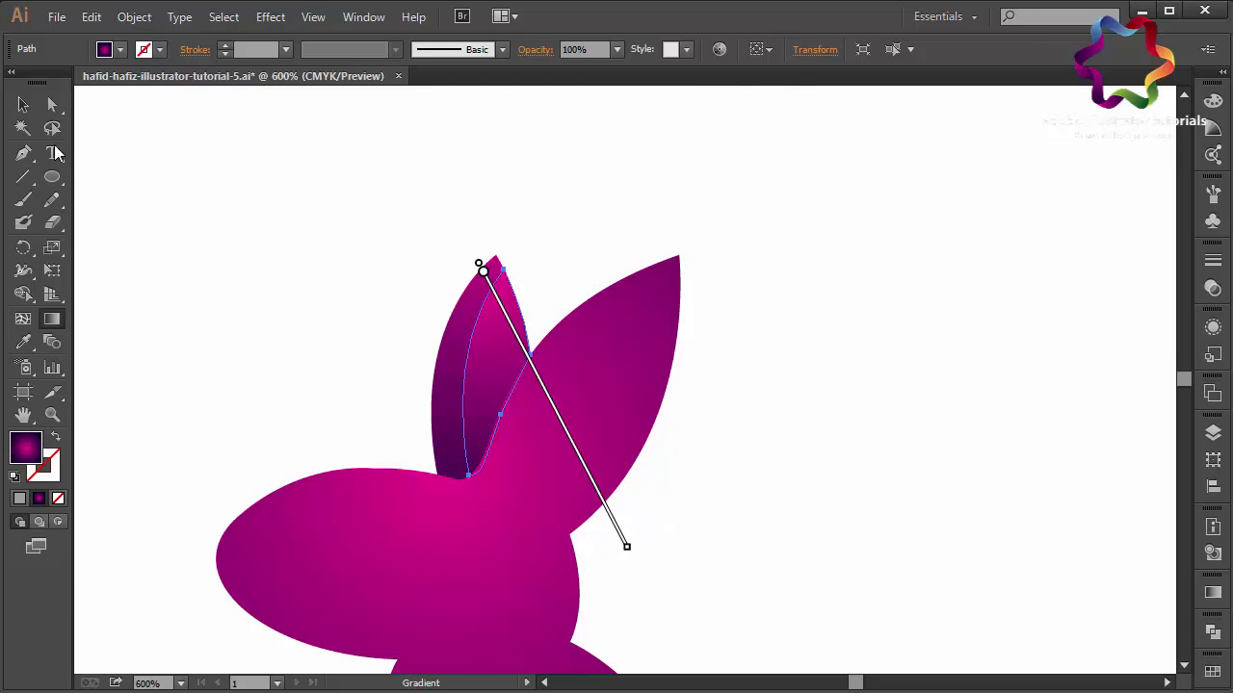
pyautogui.click(26, 106)
pyautogui.click(218, 257)
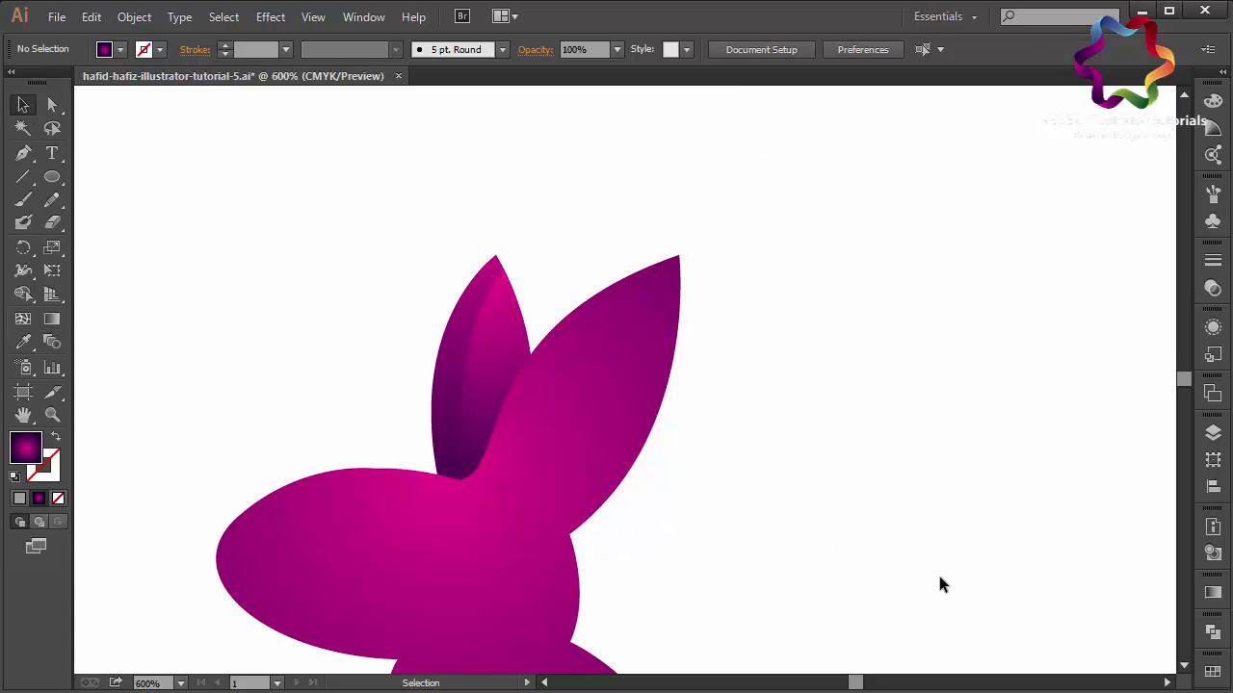
pyautogui.hotkey('ctrl', '-')
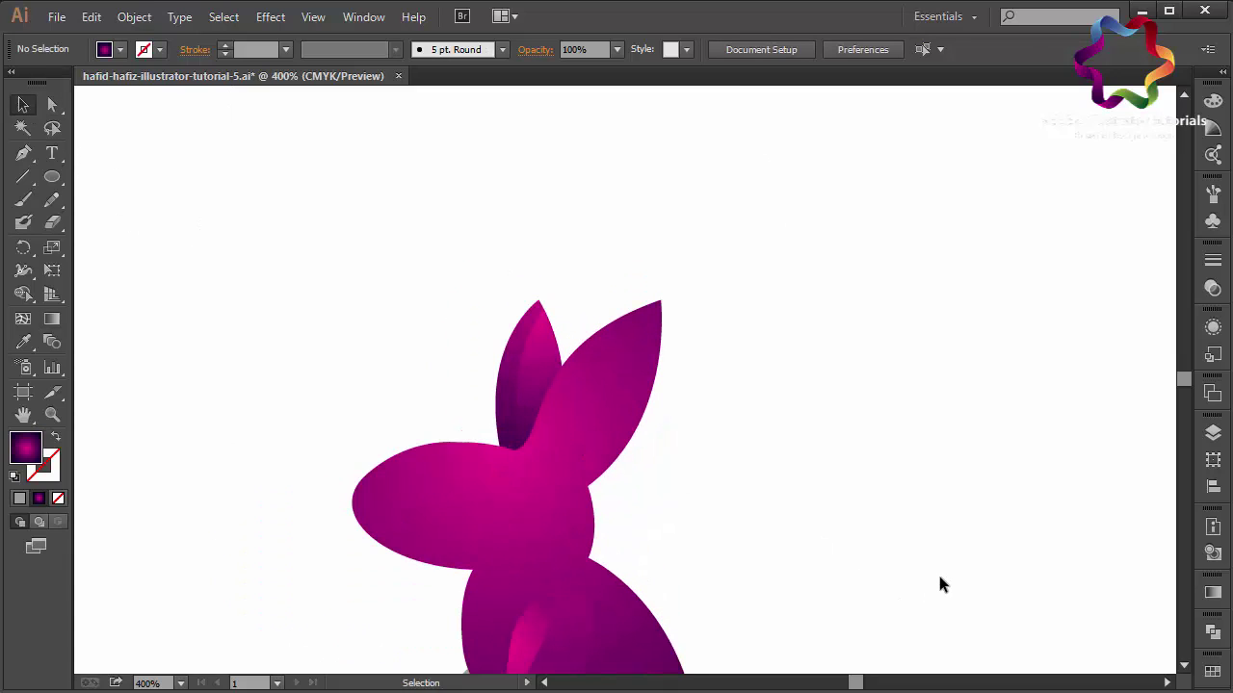
# Step: Widen the front arm shape toward the body
pyautogui.click(1184, 665)
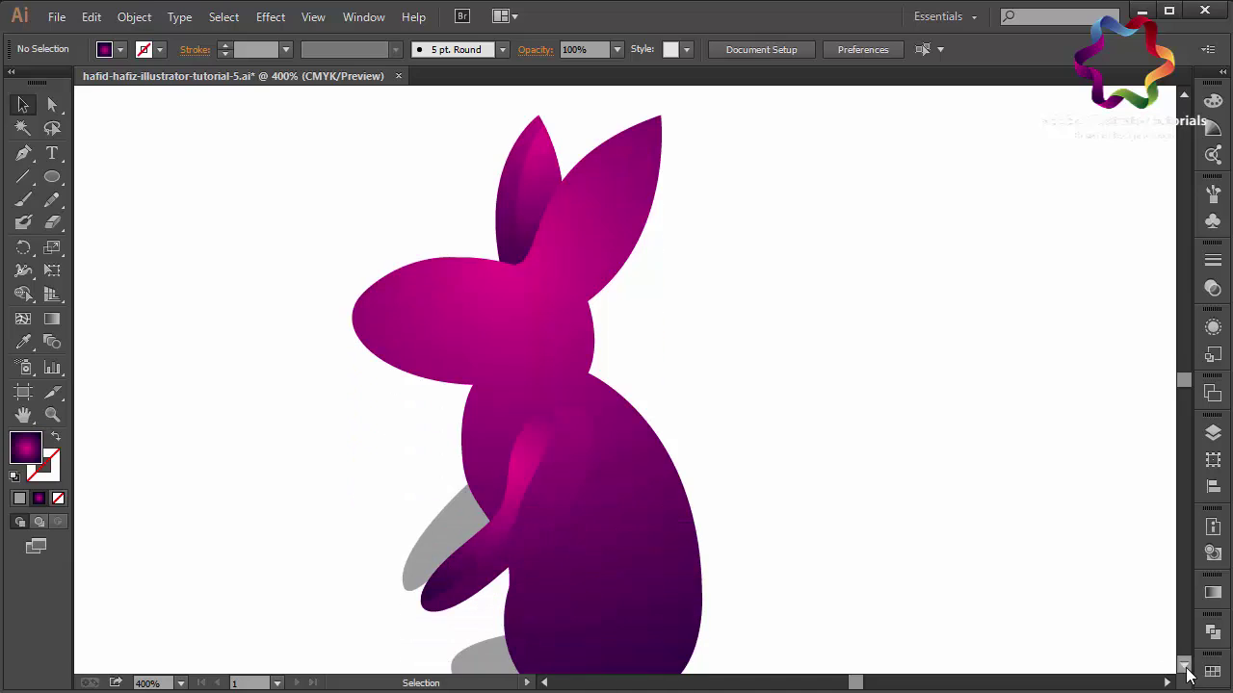
pyautogui.click(519, 500)
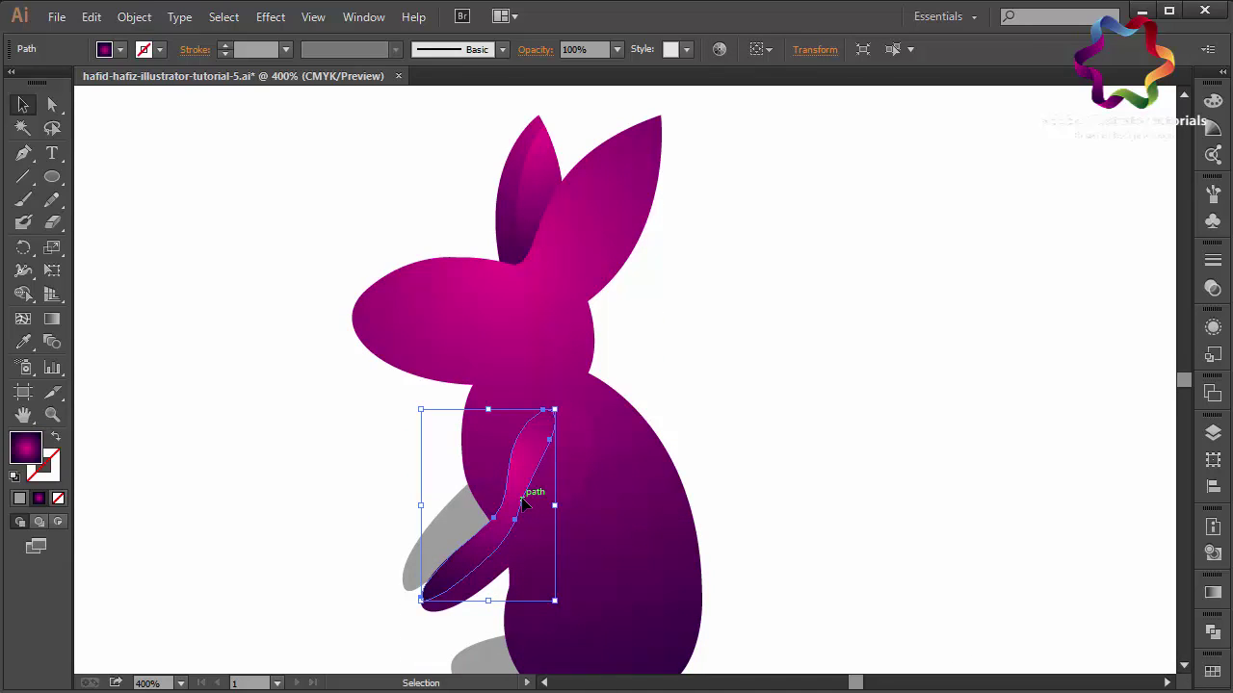
pyautogui.moveTo(555, 505); pyautogui.dragTo(594, 504)
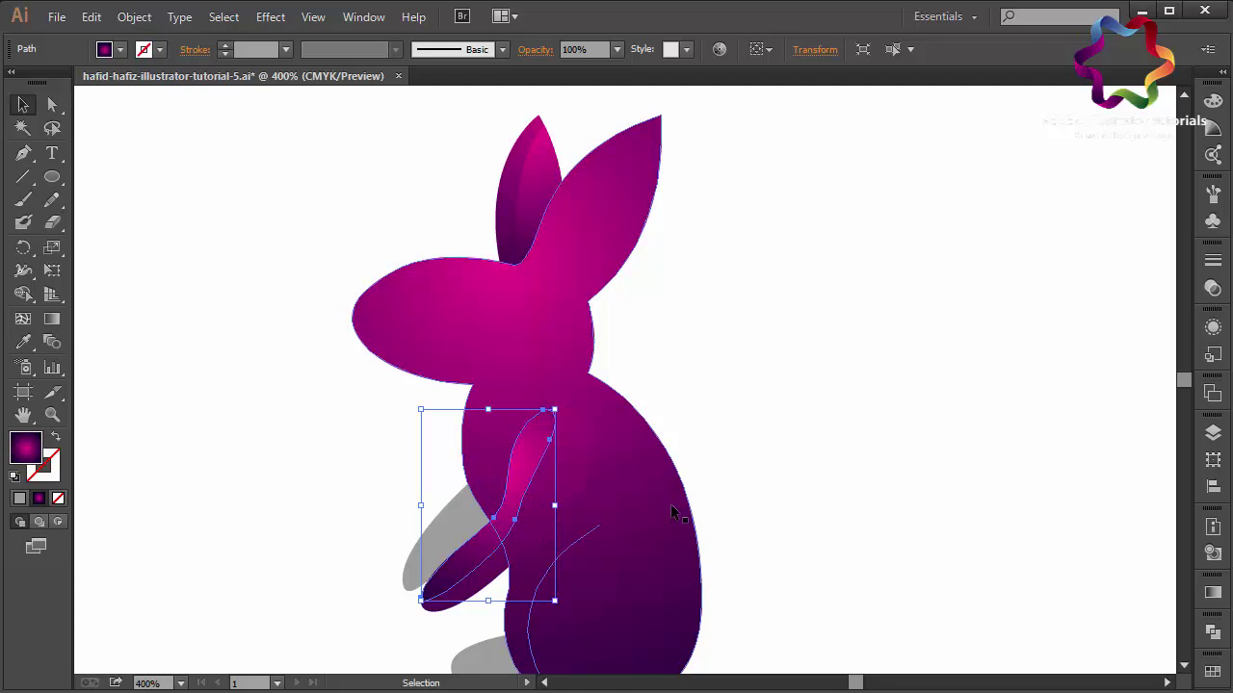
pyautogui.click(699, 489)
pyautogui.click(554, 496)
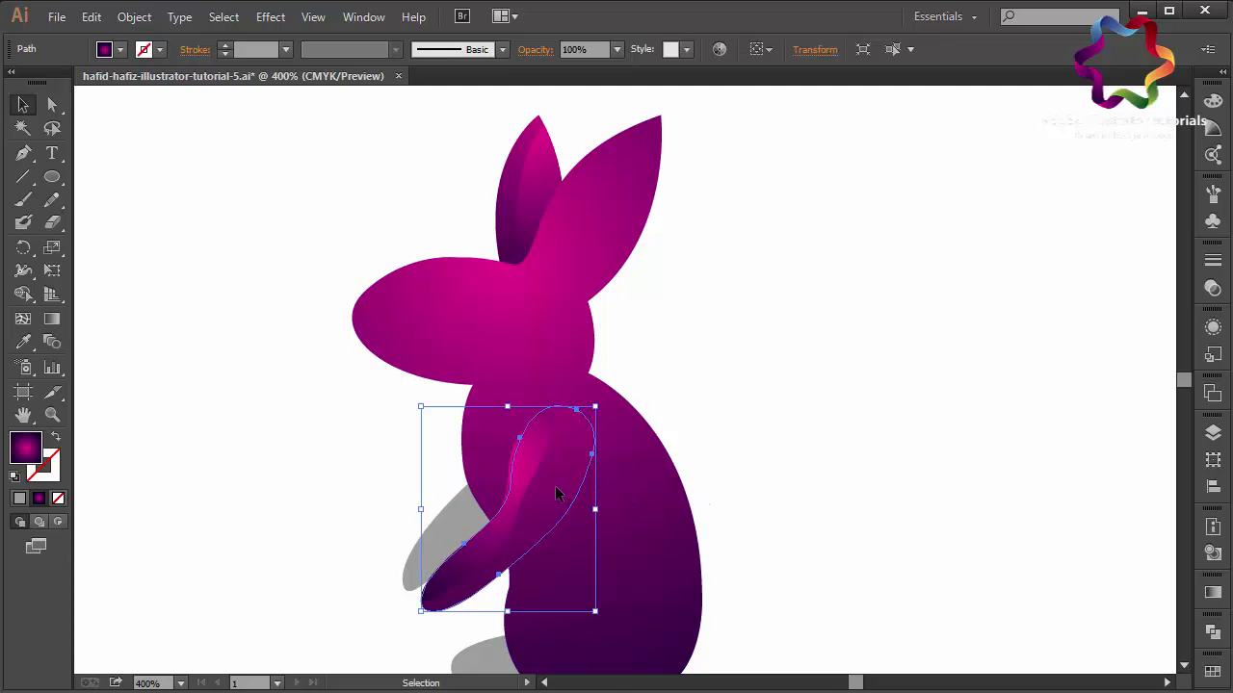
pyautogui.click(215, 564)
# Step: Copy the front arm's gradient onto the grey rear arm and aim it downward
pyautogui.click(431, 558)
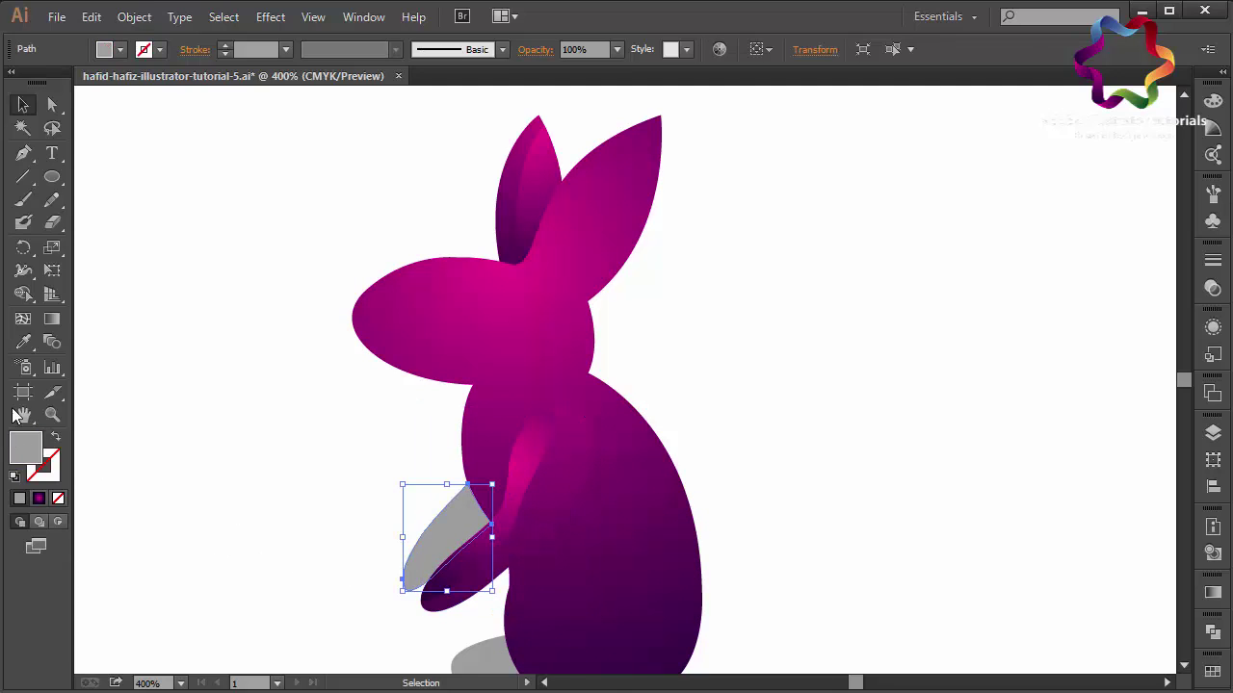
pyautogui.click(23, 342)
pyautogui.click(518, 442)
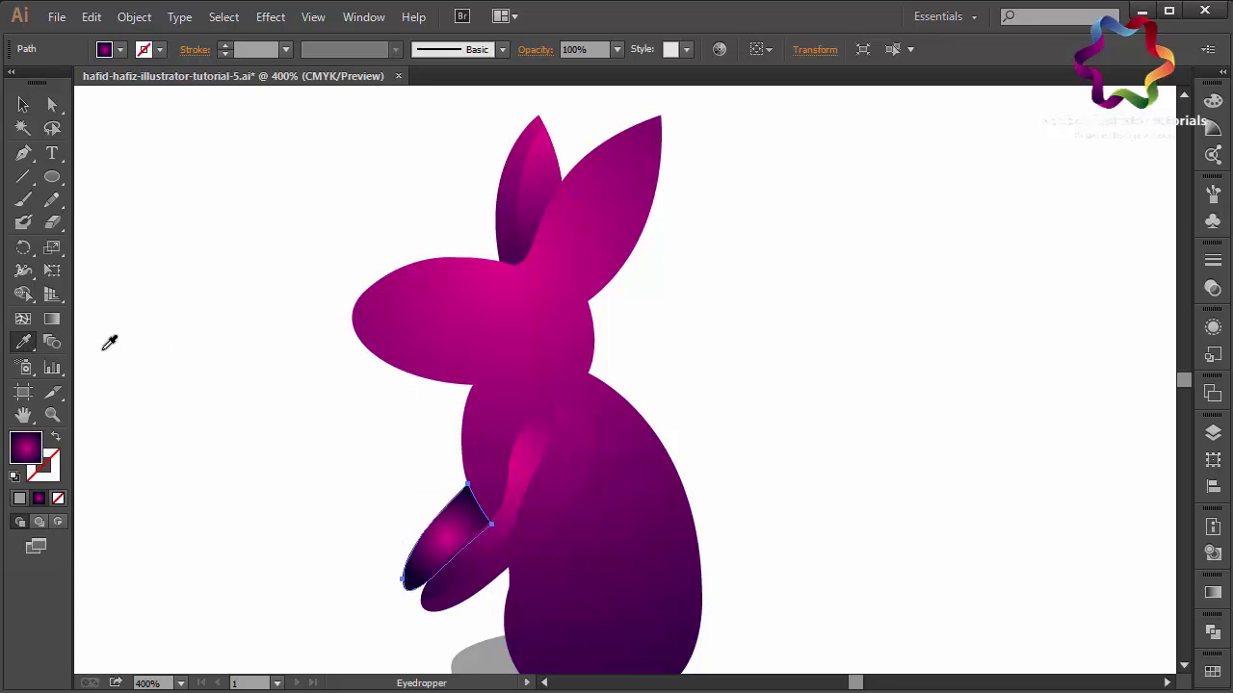
pyautogui.click(56, 319)
pyautogui.moveTo(491, 445); pyautogui.dragTo(413, 606)
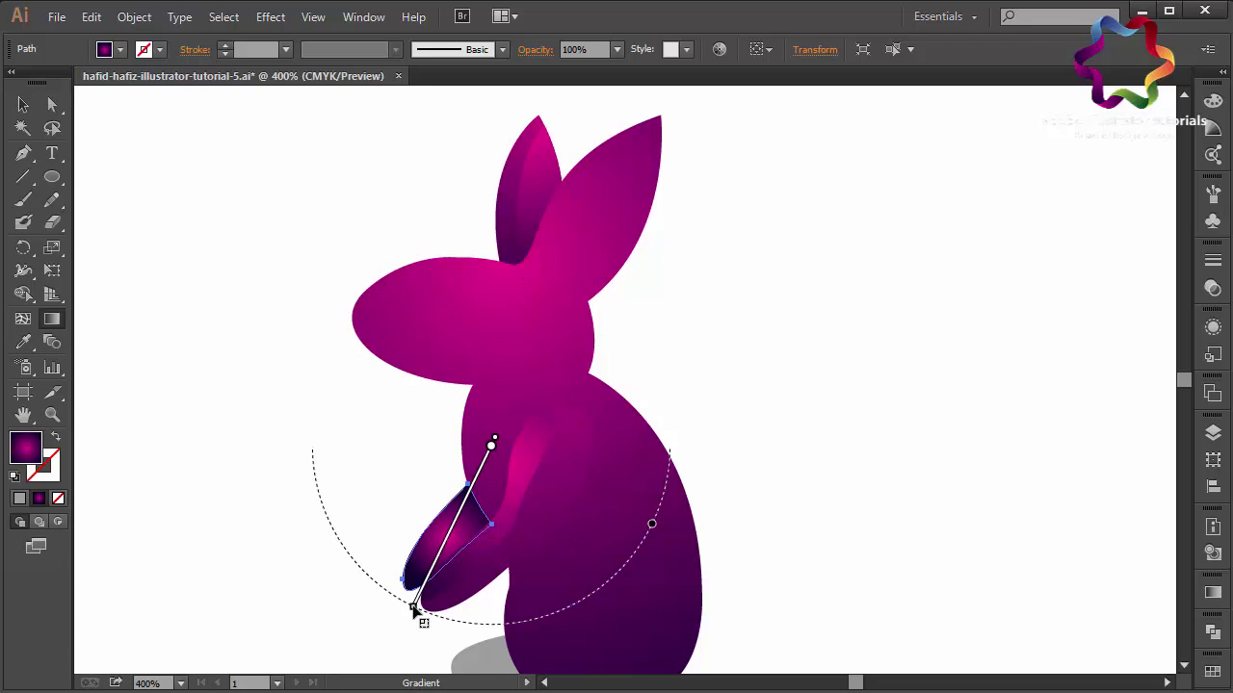
pyautogui.moveTo(465, 452); pyautogui.dragTo(443, 619)
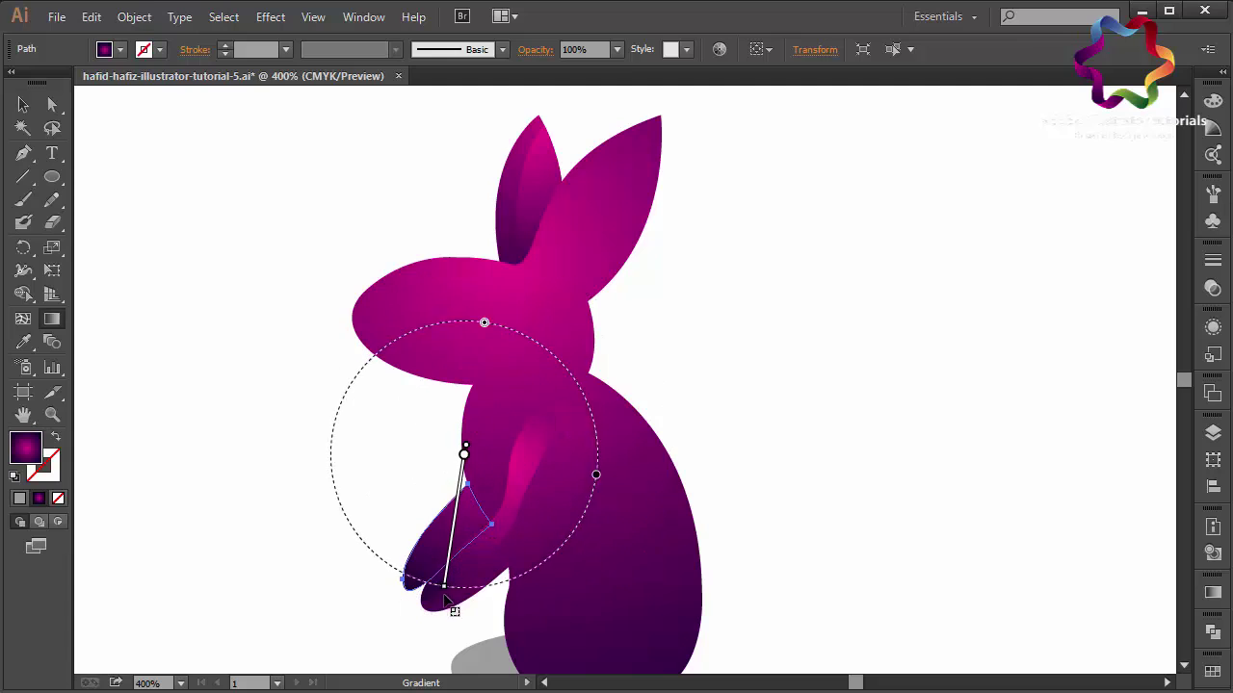
pyautogui.click(23, 104)
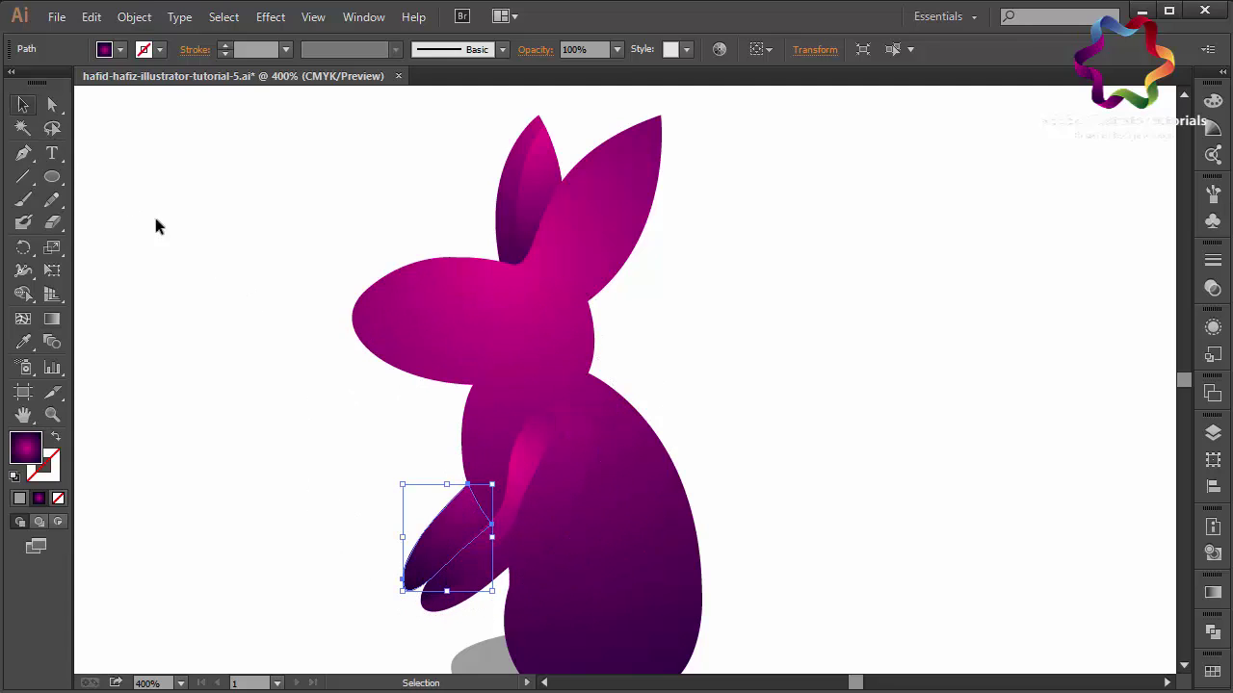
pyautogui.click(273, 351)
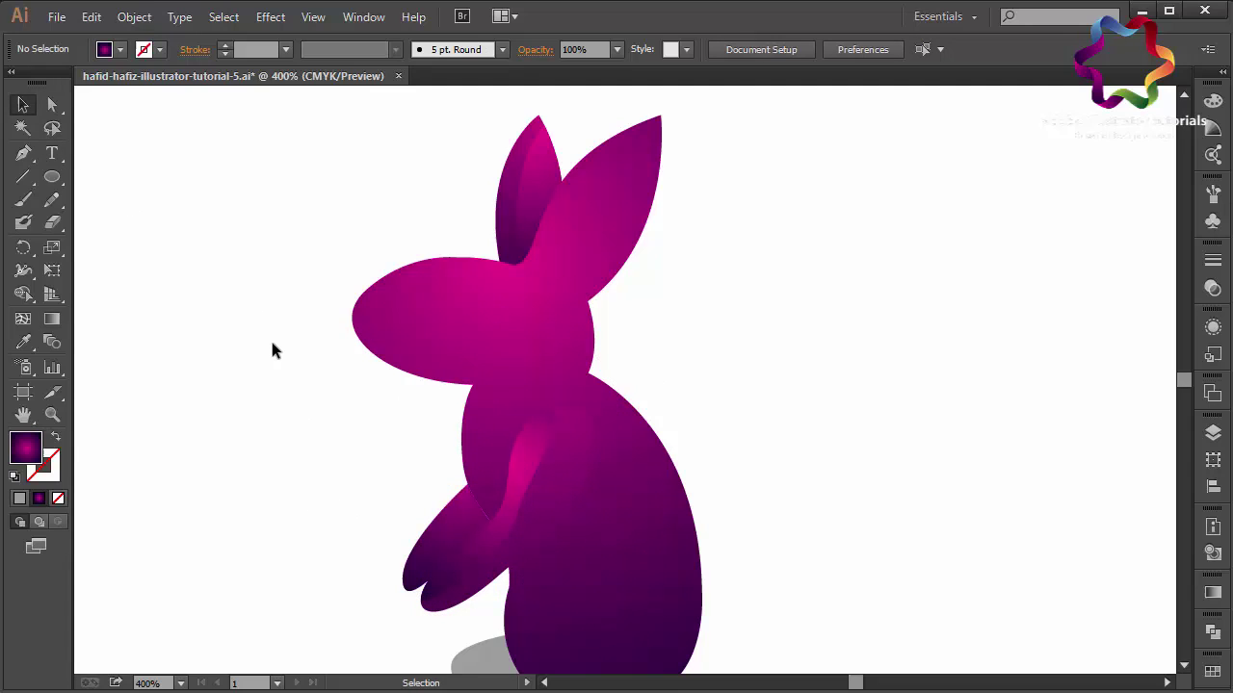
# Step: Run the chest arm's gradient lengthwise from bright magenta top to darker purple
pyautogui.click(529, 467)
pyautogui.click(52, 319)
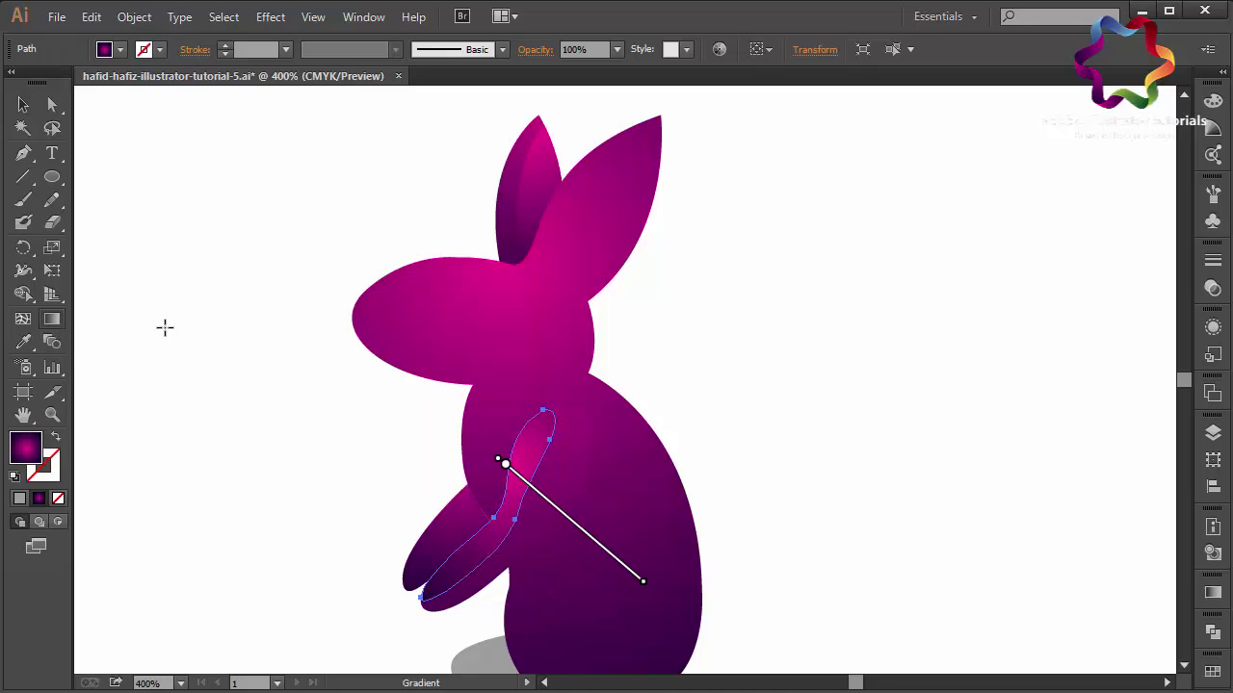
pyautogui.moveTo(555, 392); pyautogui.dragTo(510, 650)
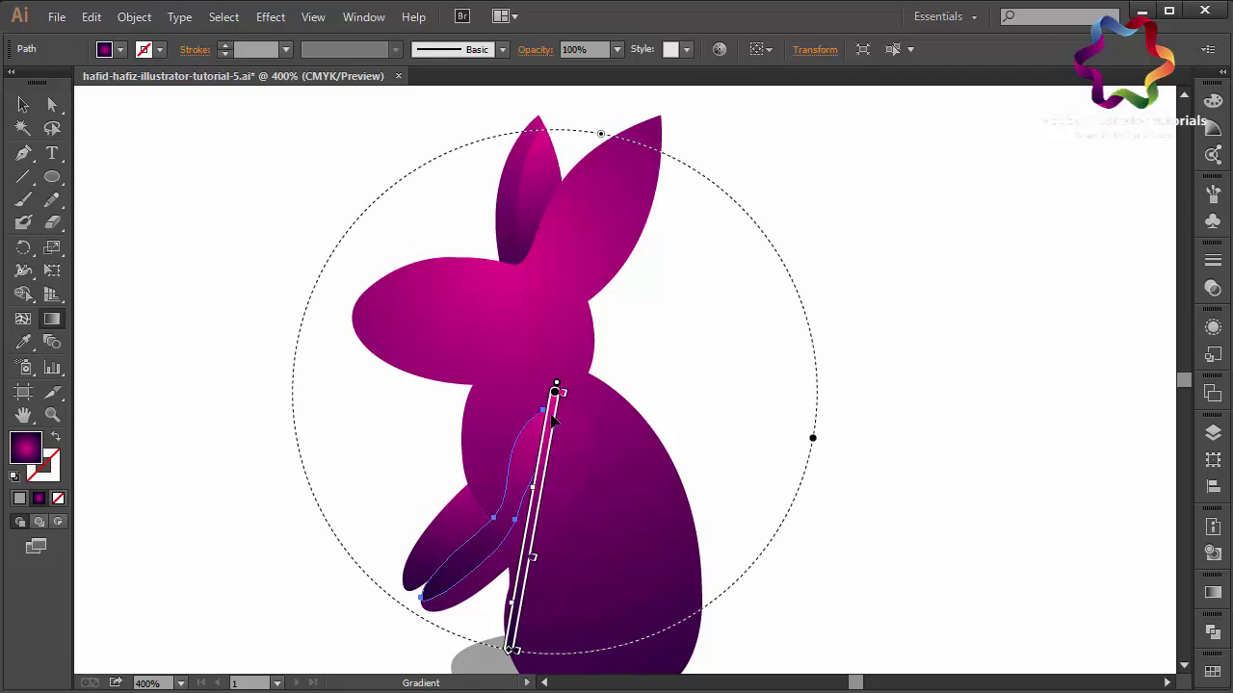
pyautogui.click(23, 104)
pyautogui.click(202, 262)
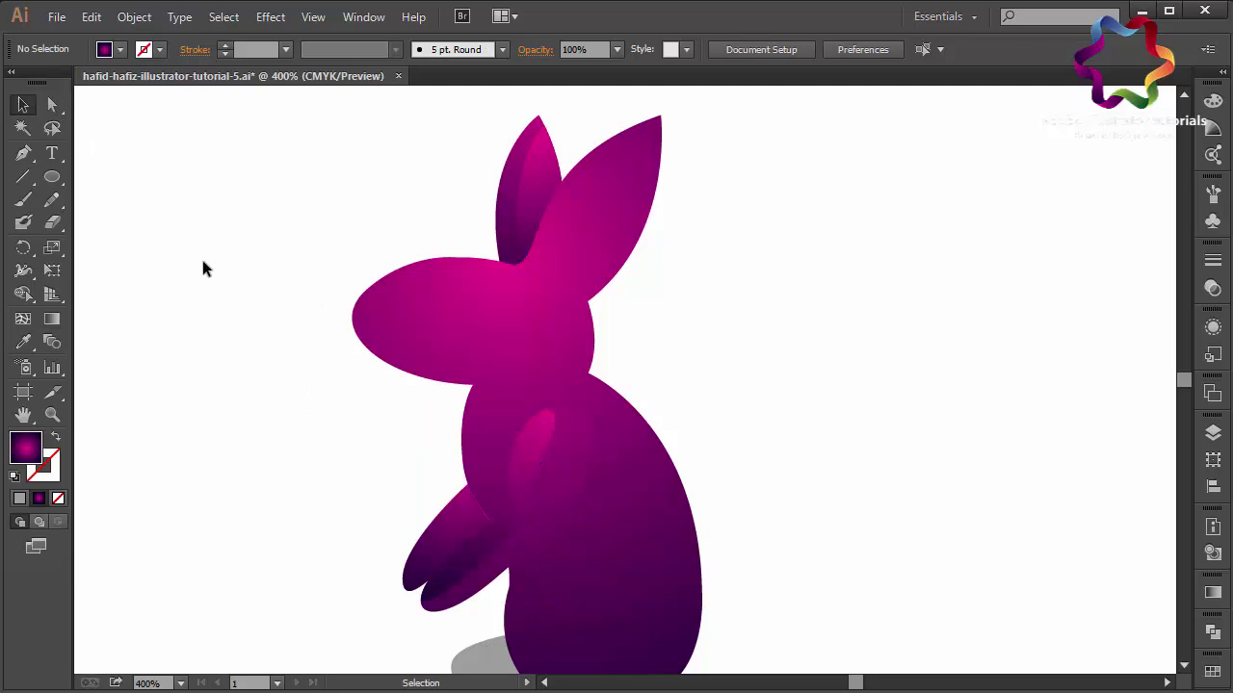
# Step: Fill the front foot with the body's purple gradient and re-angle it across the foot
pyautogui.hotkey('ctrl', '-')
pyautogui.hotkey('ctrl', '-')
pyautogui.hotkey('ctrl', '+')
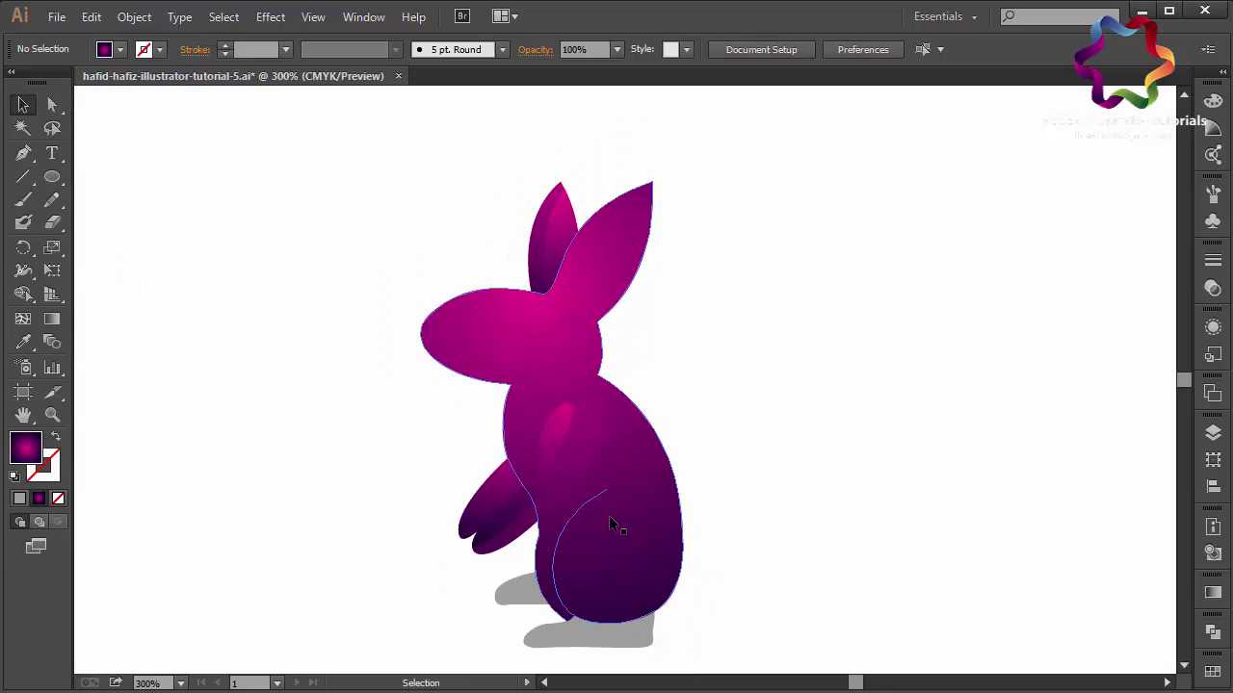
pyautogui.click(598, 639)
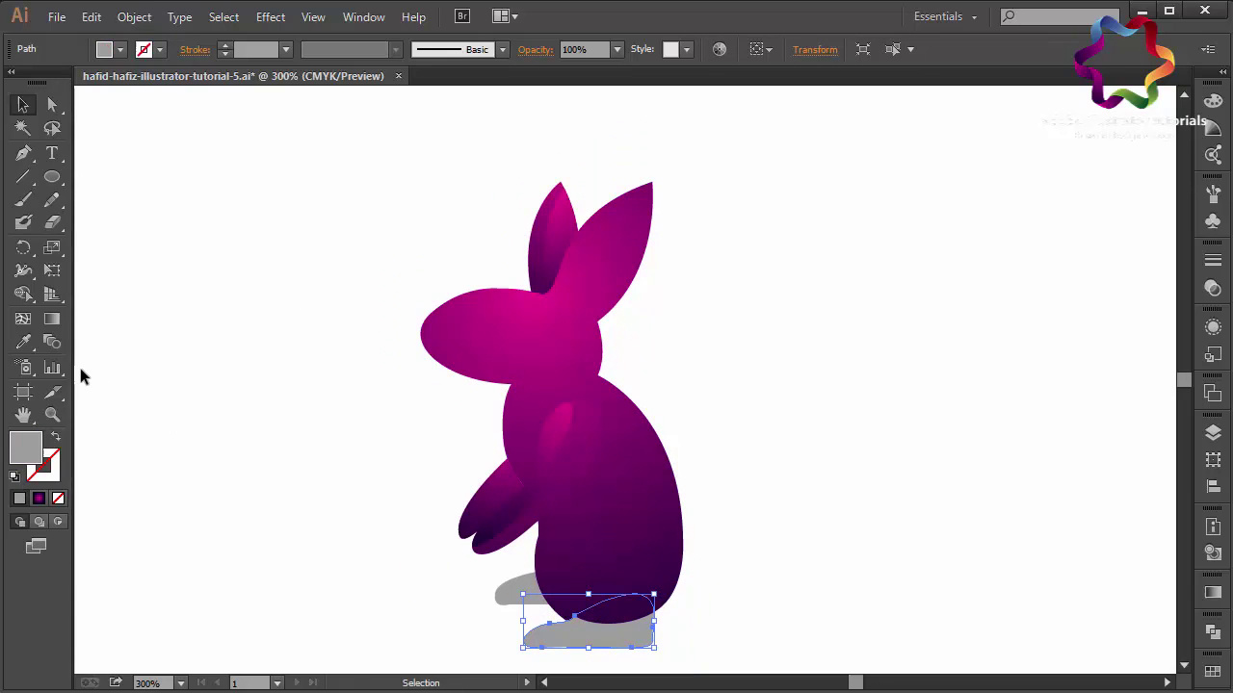
pyautogui.click(24, 344)
pyautogui.click(624, 525)
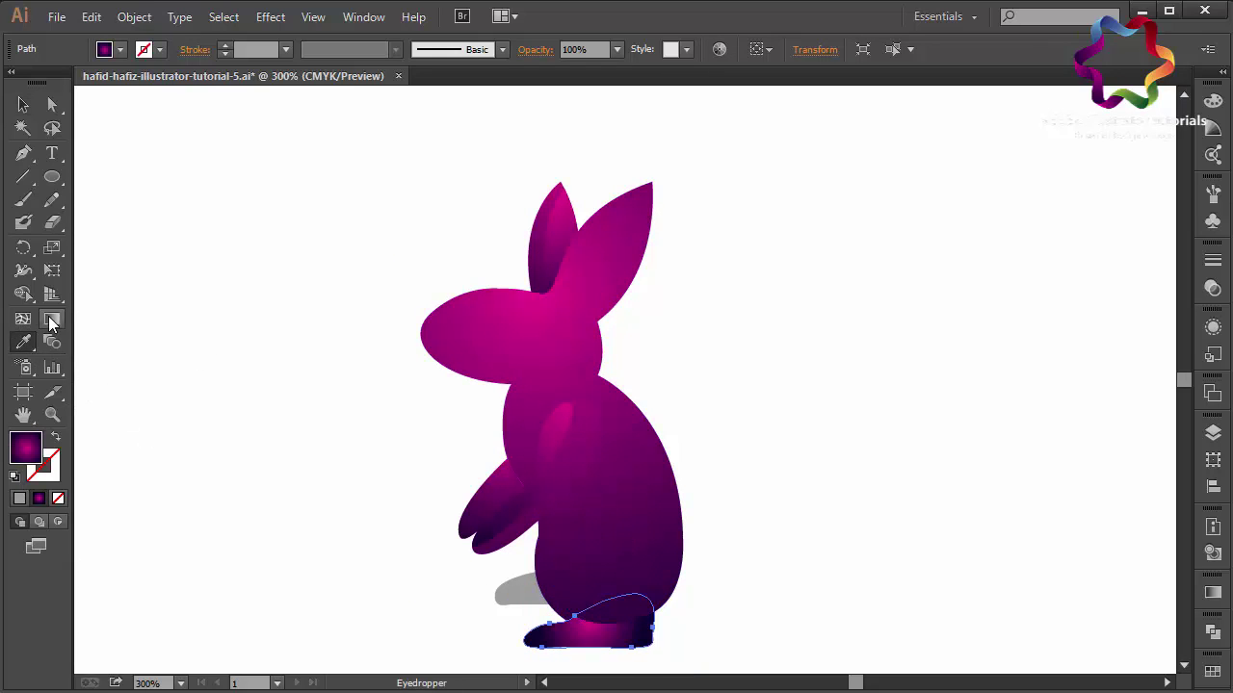
pyautogui.click(52, 319)
pyautogui.moveTo(504, 643); pyautogui.dragTo(699, 608)
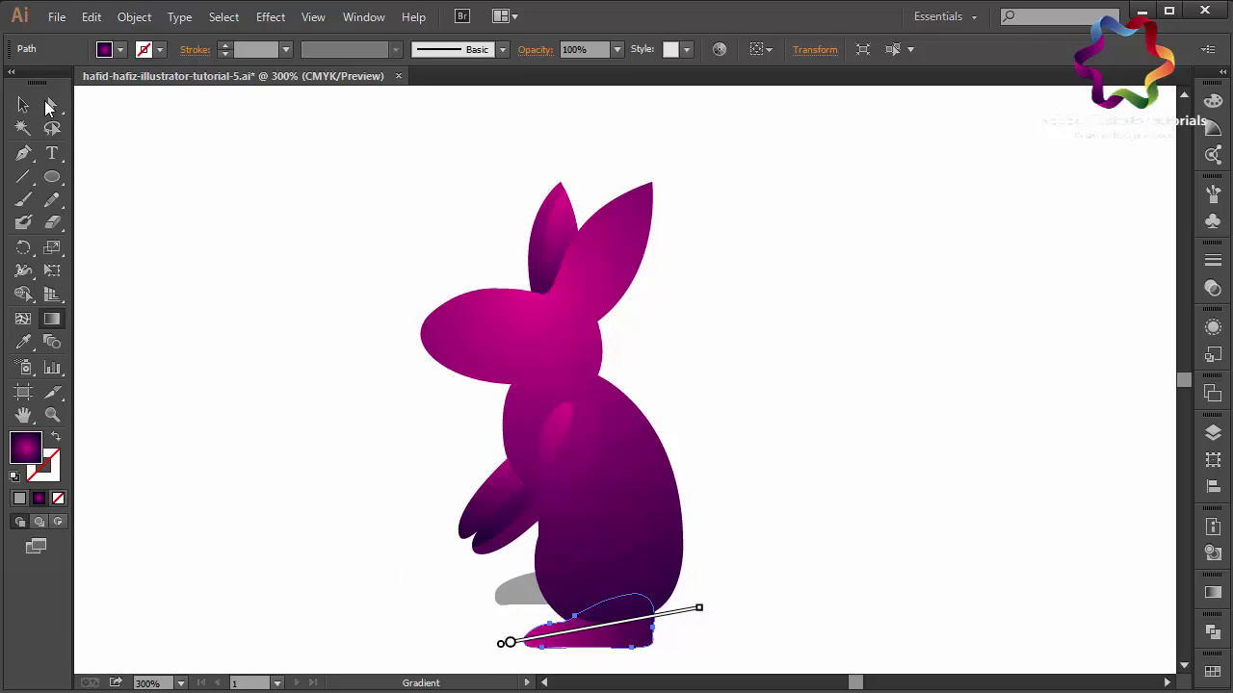
pyautogui.click(23, 104)
pyautogui.click(243, 260)
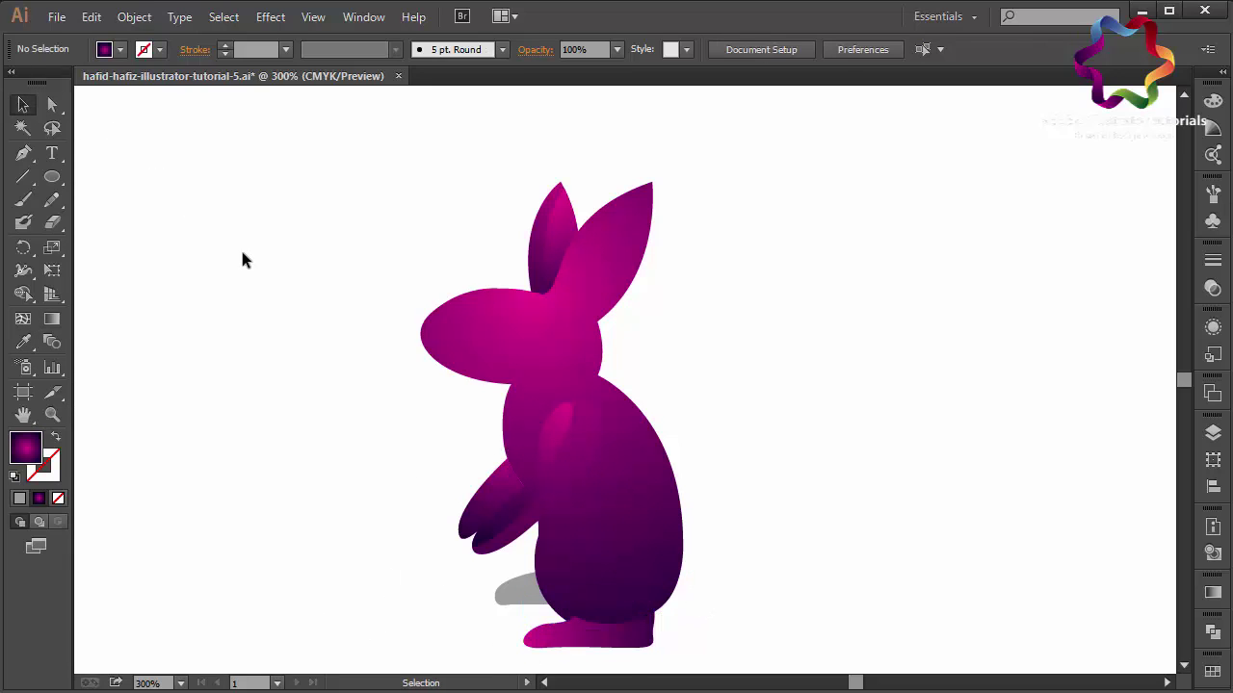
# Step: Fill the back foot with the body's purple gradient, angled diagonally
pyautogui.click(515, 599)
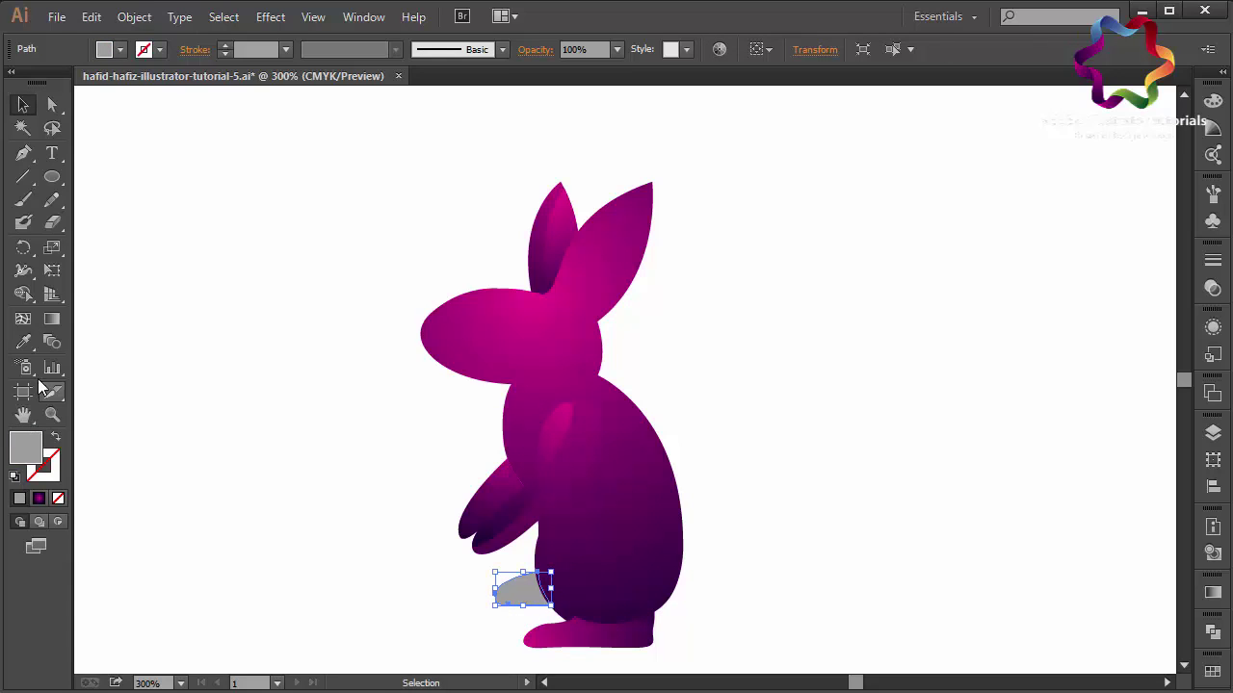
pyautogui.click(23, 342)
pyautogui.click(638, 594)
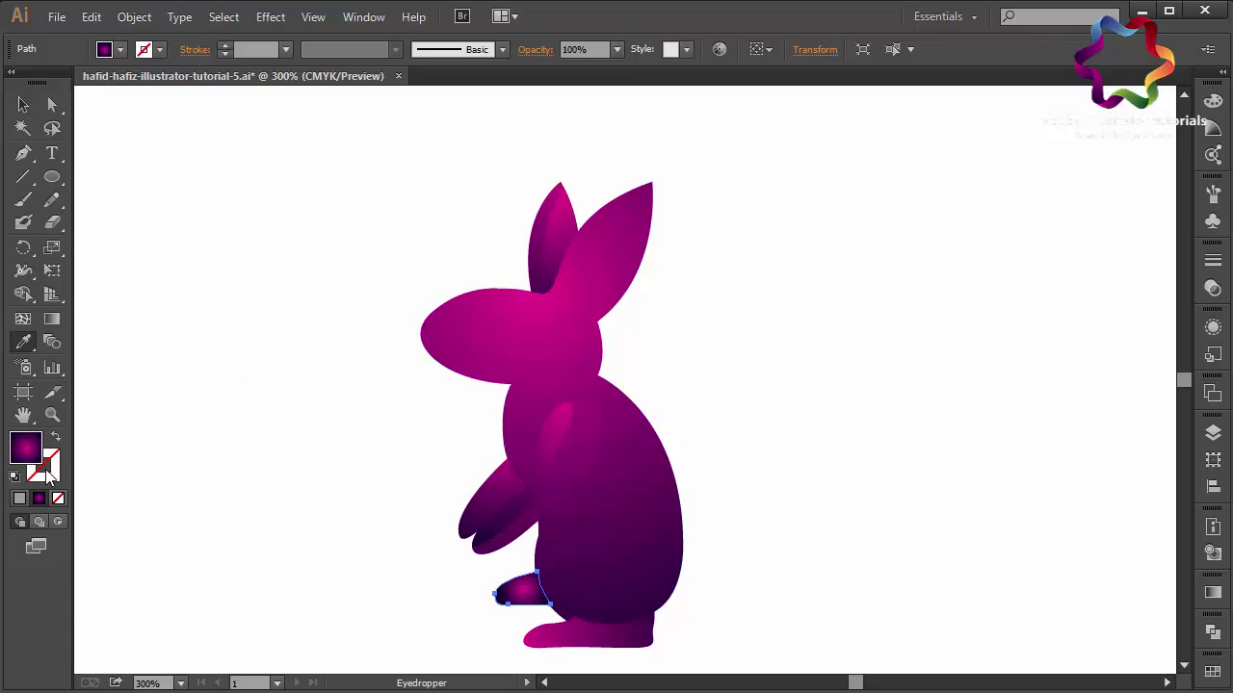
pyautogui.click(53, 321)
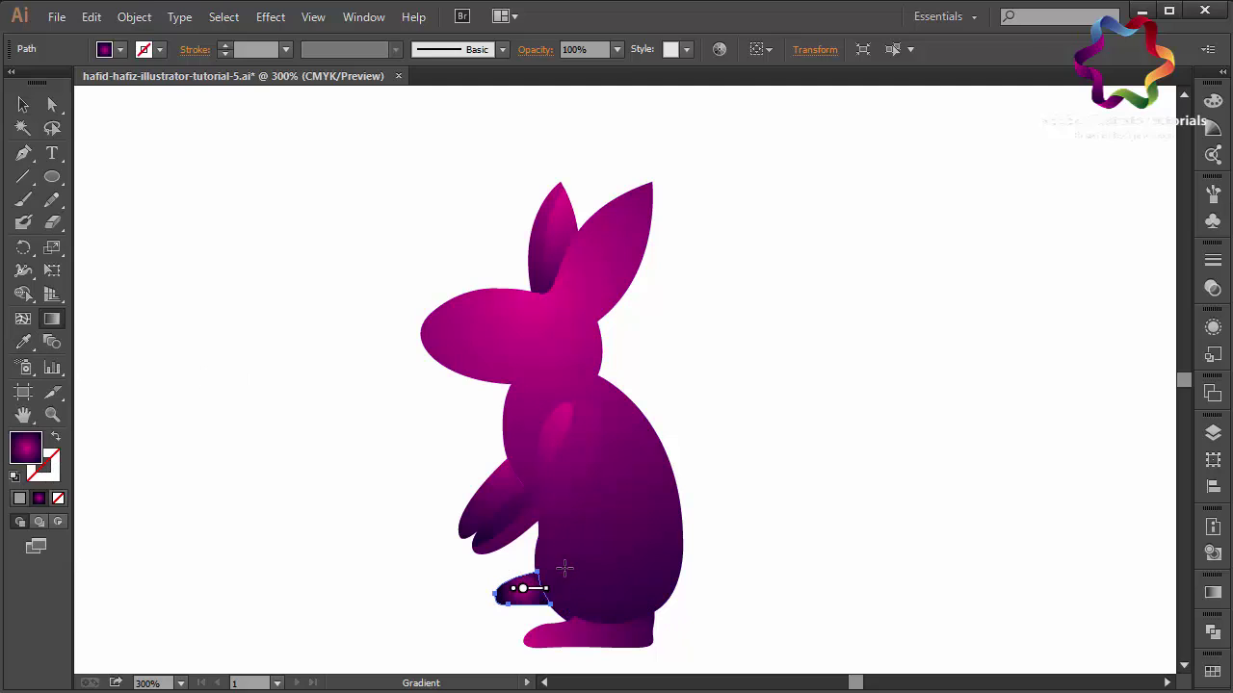
pyautogui.moveTo(563, 568); pyautogui.dragTo(466, 624)
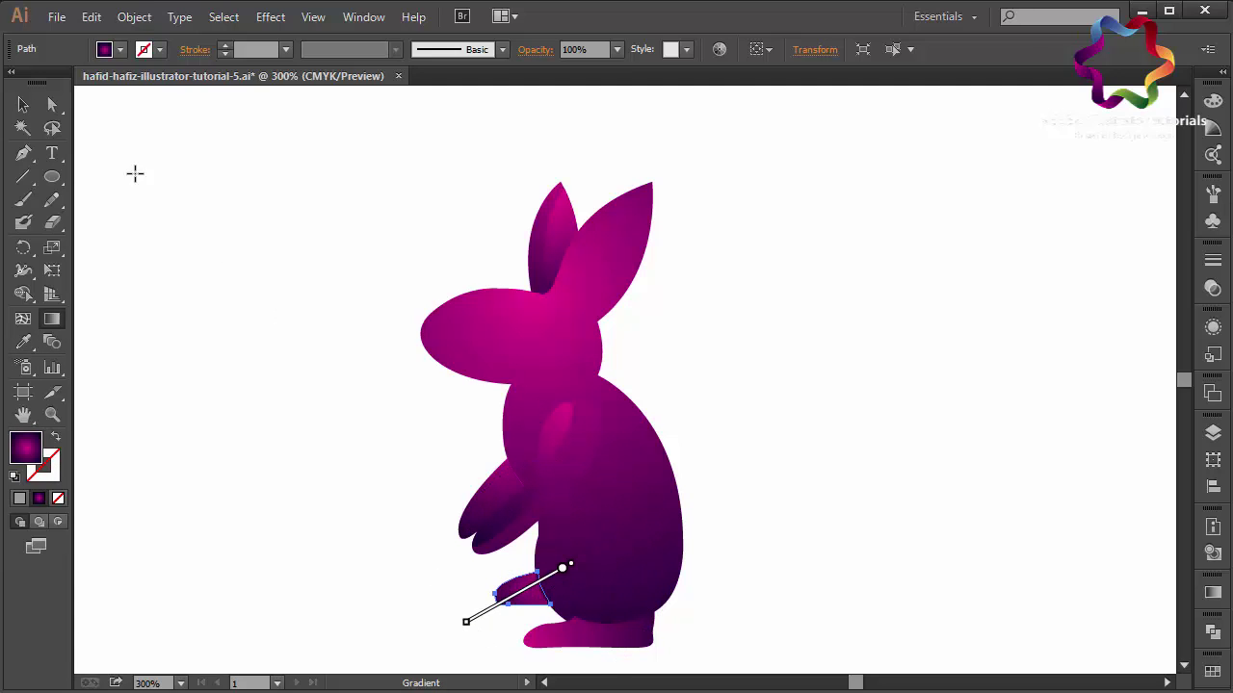
pyautogui.click(24, 104)
pyautogui.click(363, 408)
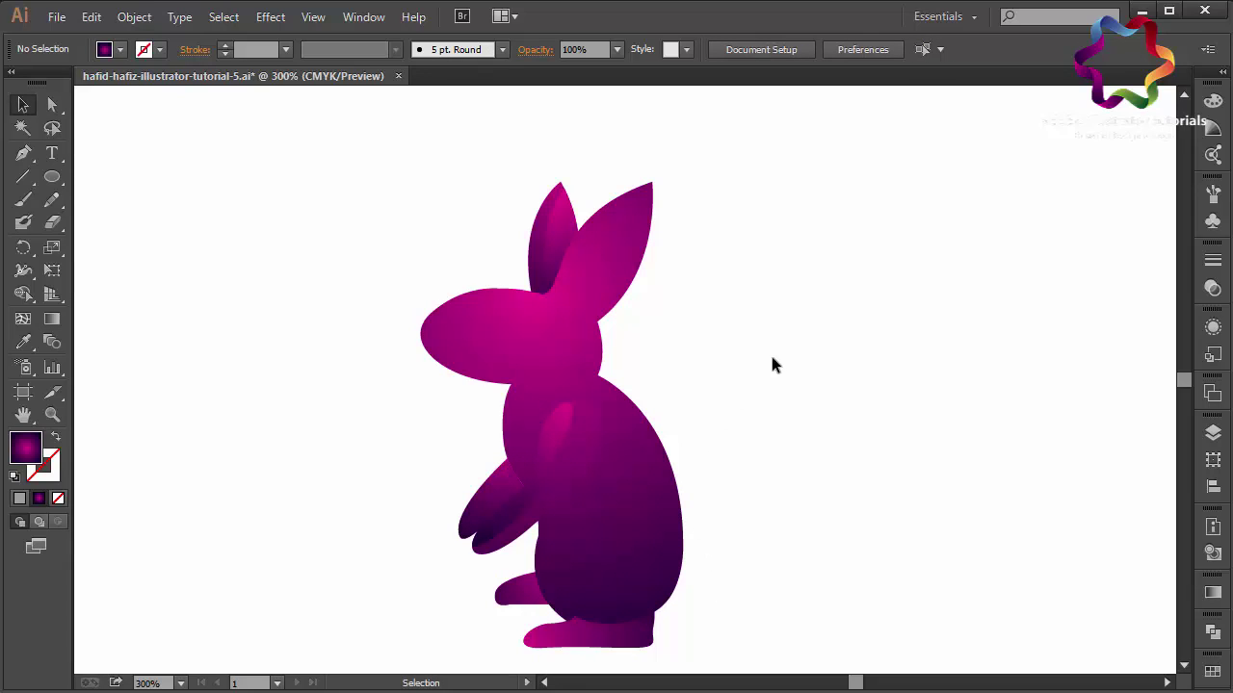
# Step: Draw a closed, curved tail with a sharp tip rising from the rabbit's lower back
pyautogui.click(23, 153)
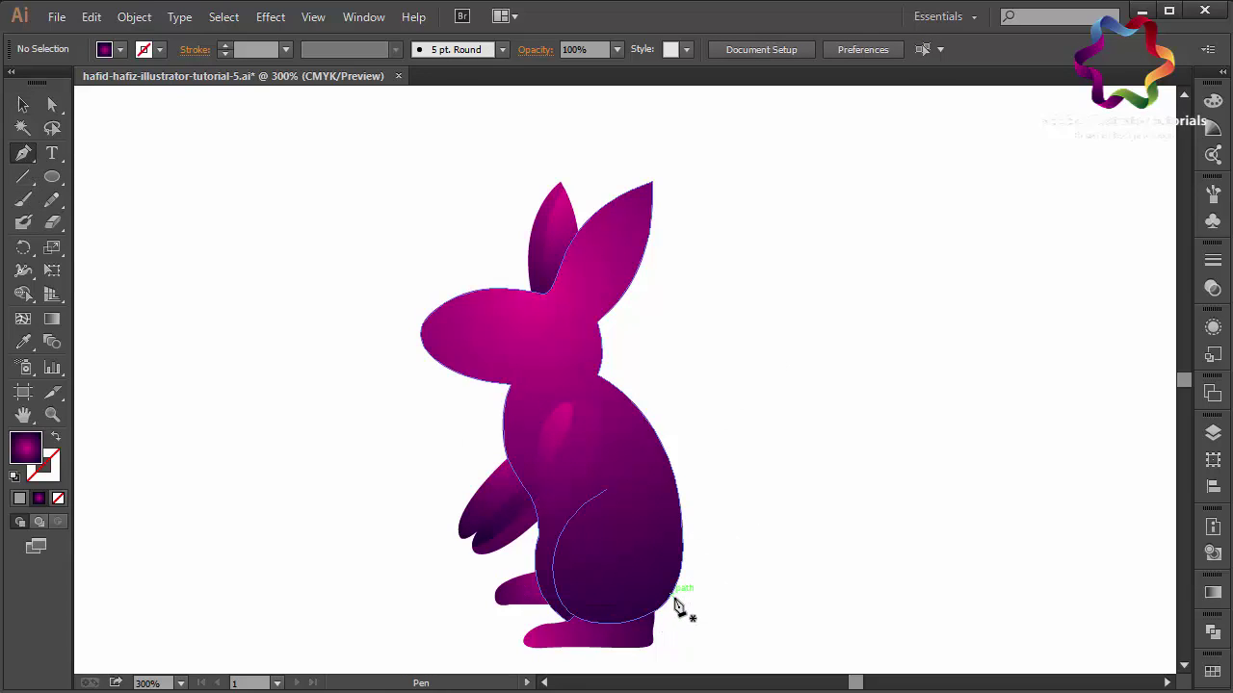
pyautogui.moveTo(673, 598)
pyautogui.mouseDown()
pyautogui.moveTo(744, 585)
pyautogui.moveTo(774, 557)
pyautogui.mouseUp()
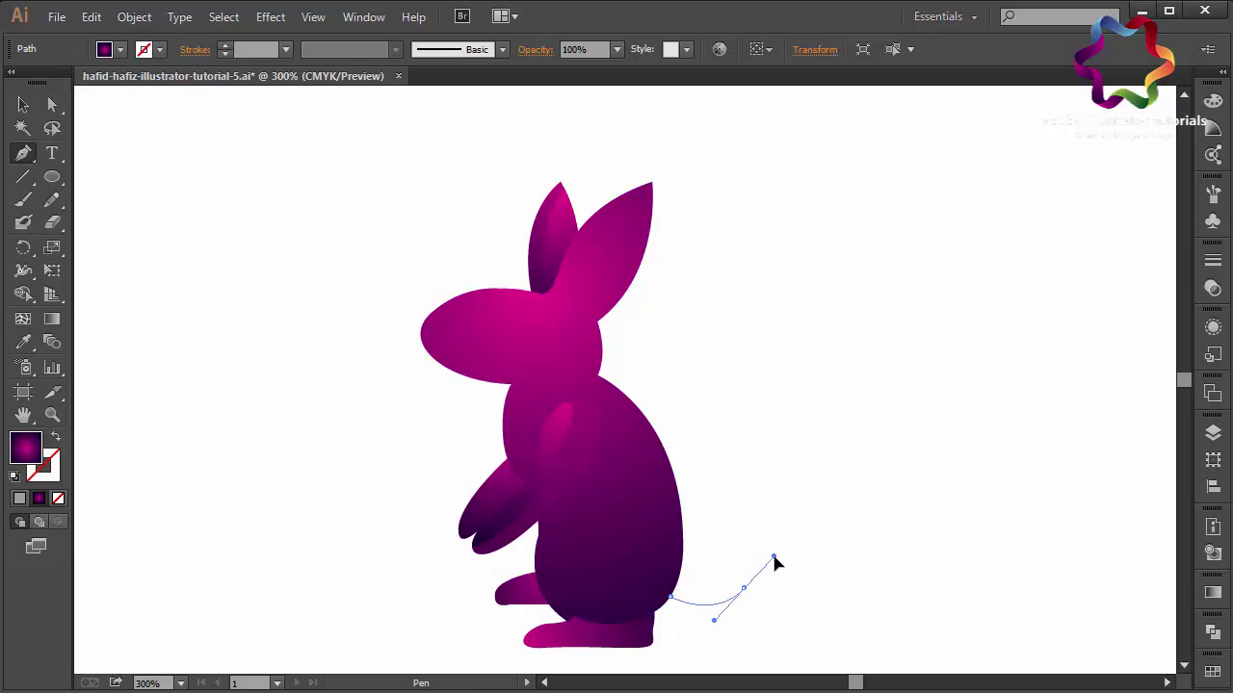
pyautogui.moveTo(787, 446); pyautogui.dragTo(799, 434)
pyautogui.click(787, 445)
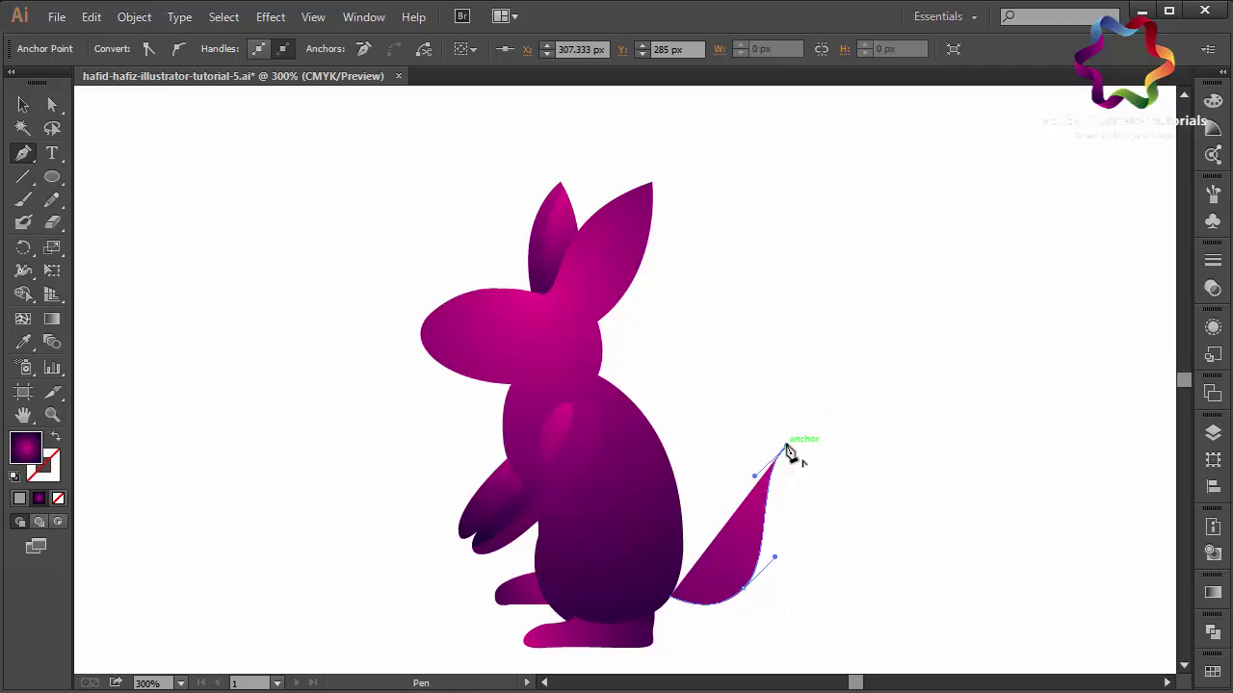
pyautogui.moveTo(729, 505); pyautogui.dragTo(711, 572)
pyautogui.moveTo(679, 533); pyautogui.dragTo(687, 543)
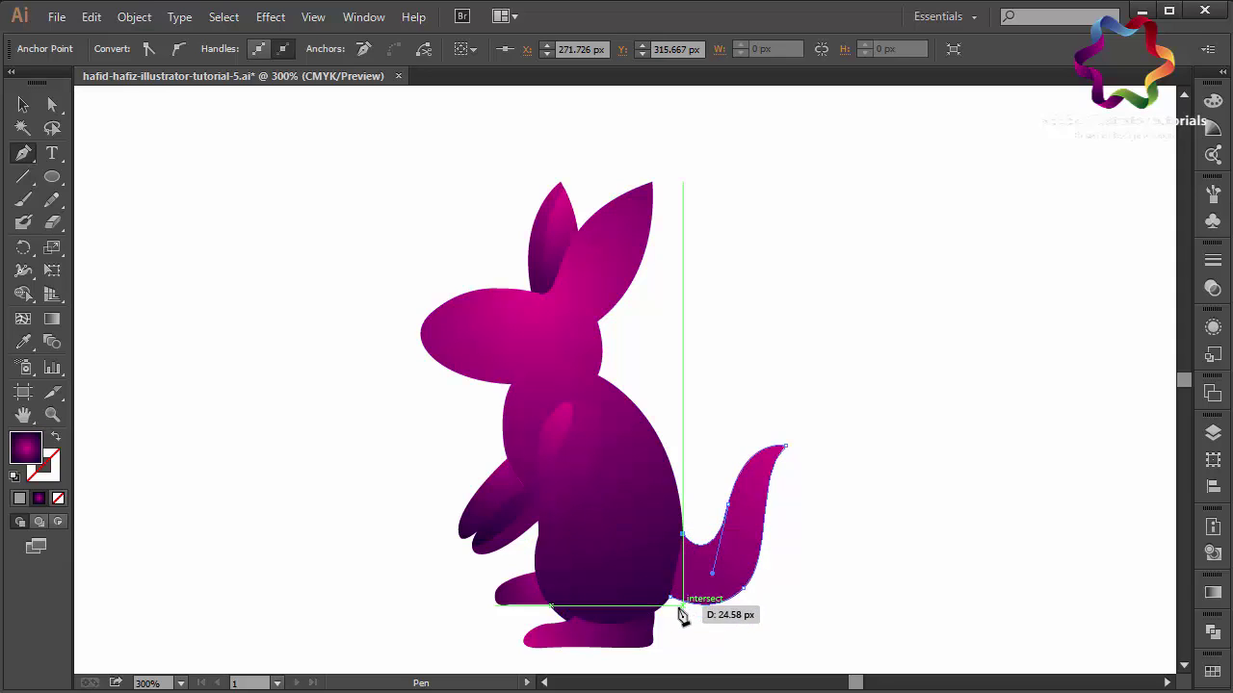
pyautogui.moveTo(672, 600); pyautogui.dragTo(713, 618)
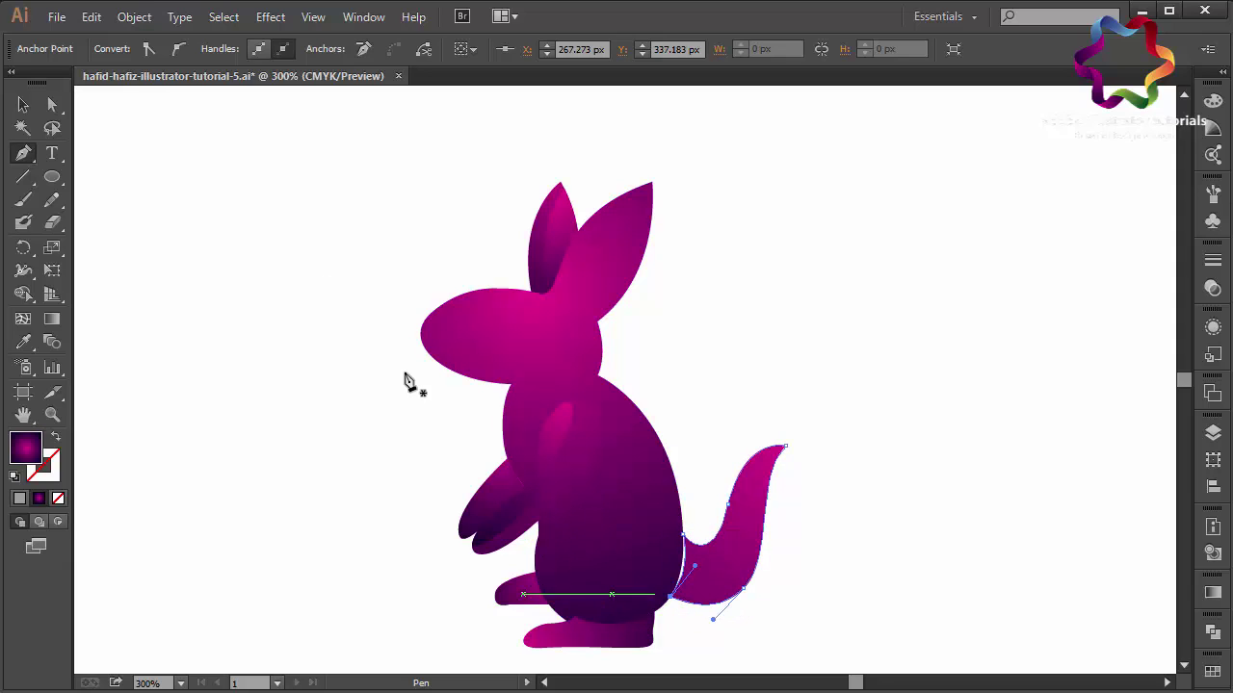
# Step: Smooth the tail's curve where it joins the body
pyautogui.click(53, 104)
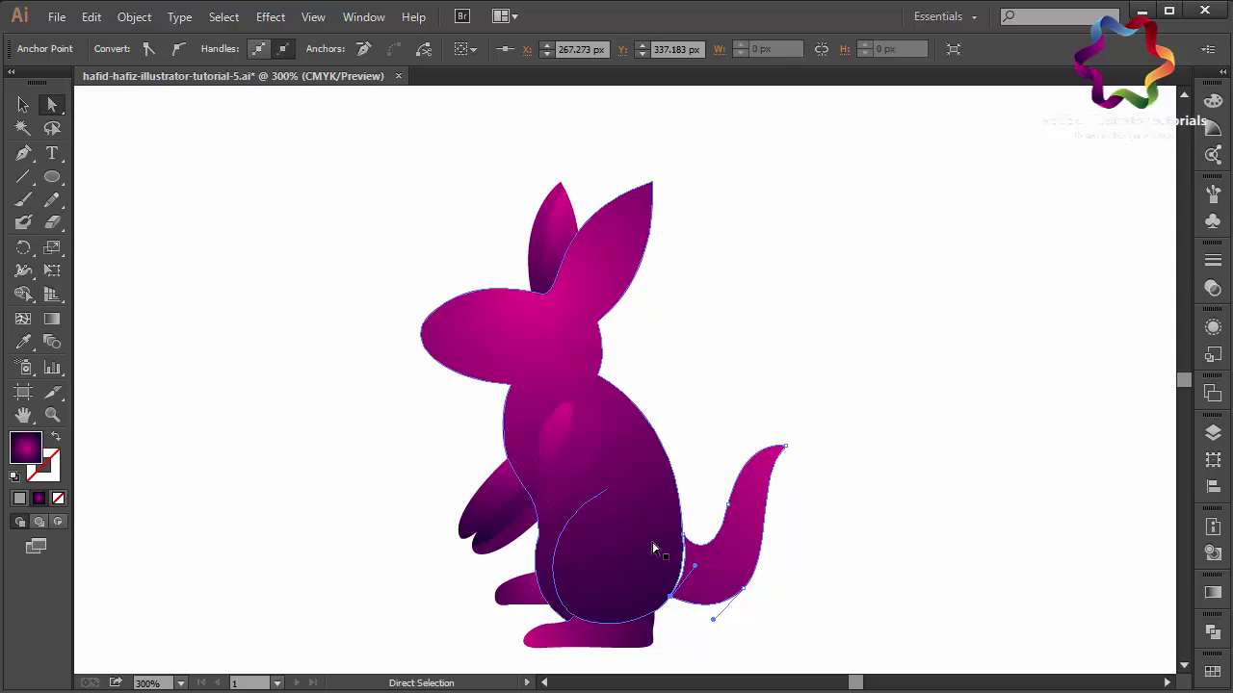
pyautogui.moveTo(695, 569); pyautogui.dragTo(684, 570)
pyautogui.click(101, 257)
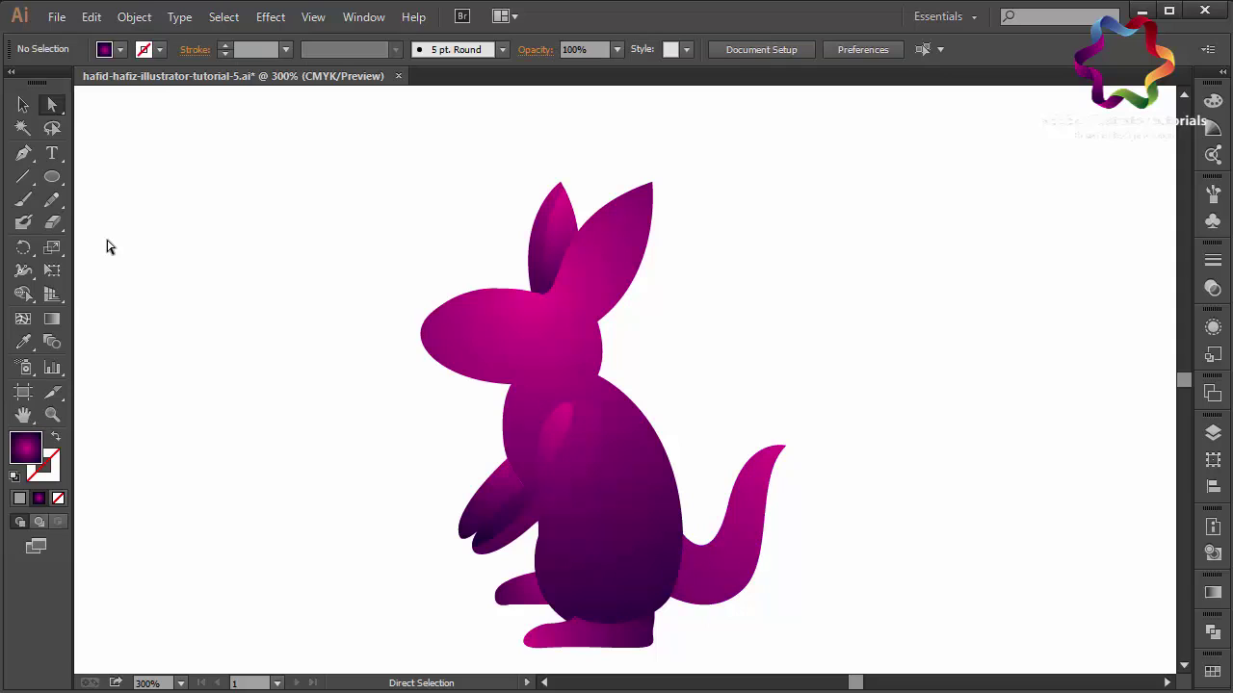
# Step: Re-angle the tail's gradient to run from its magenta tip toward the body, then clear the selection
pyautogui.click(23, 104)
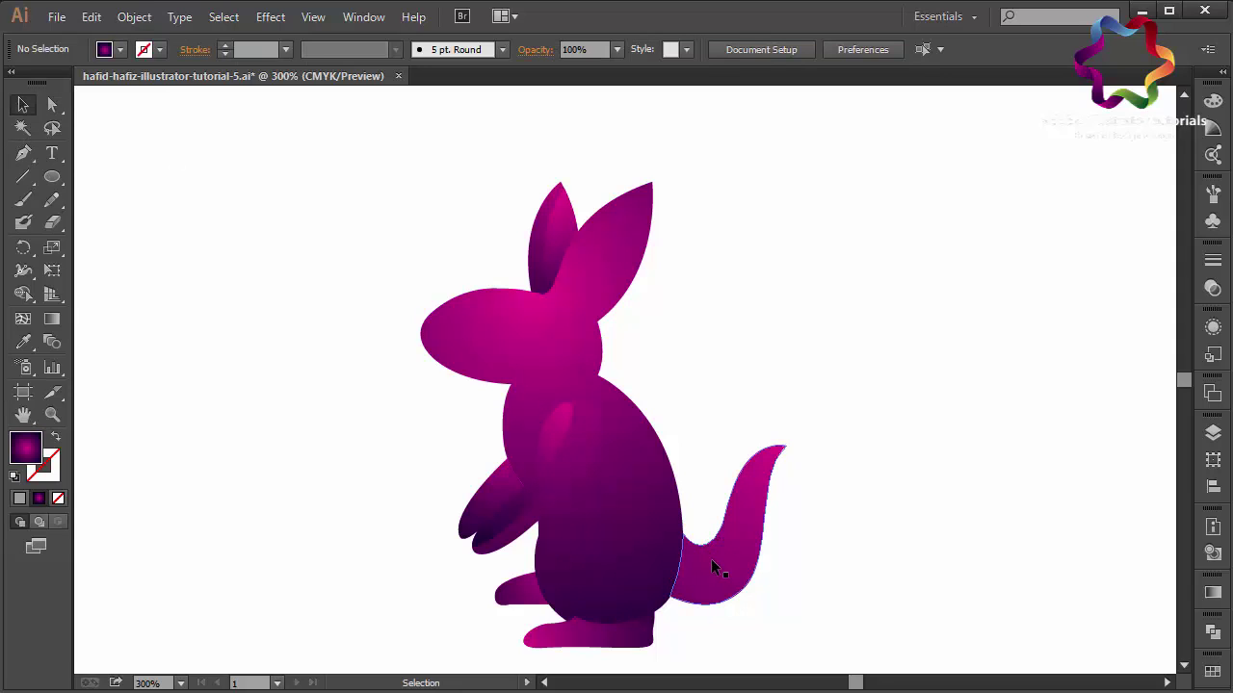
pyautogui.click(711, 559)
pyautogui.click(52, 319)
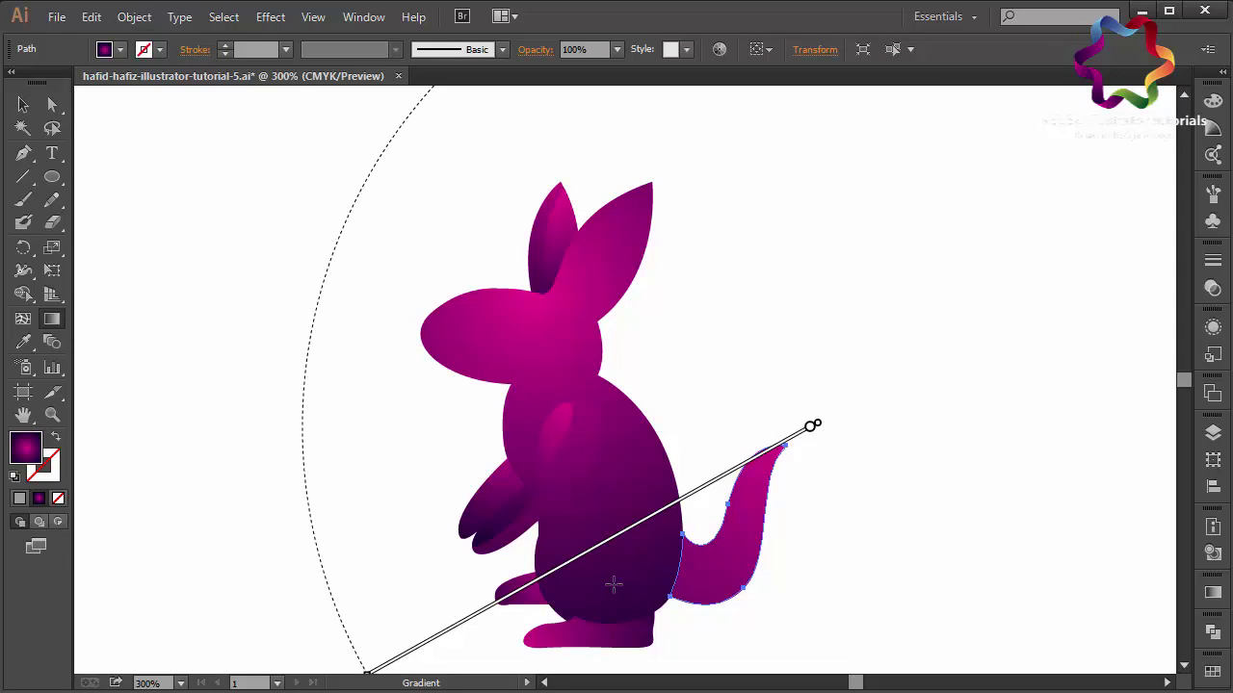
pyautogui.moveTo(631, 570); pyautogui.dragTo(882, 631)
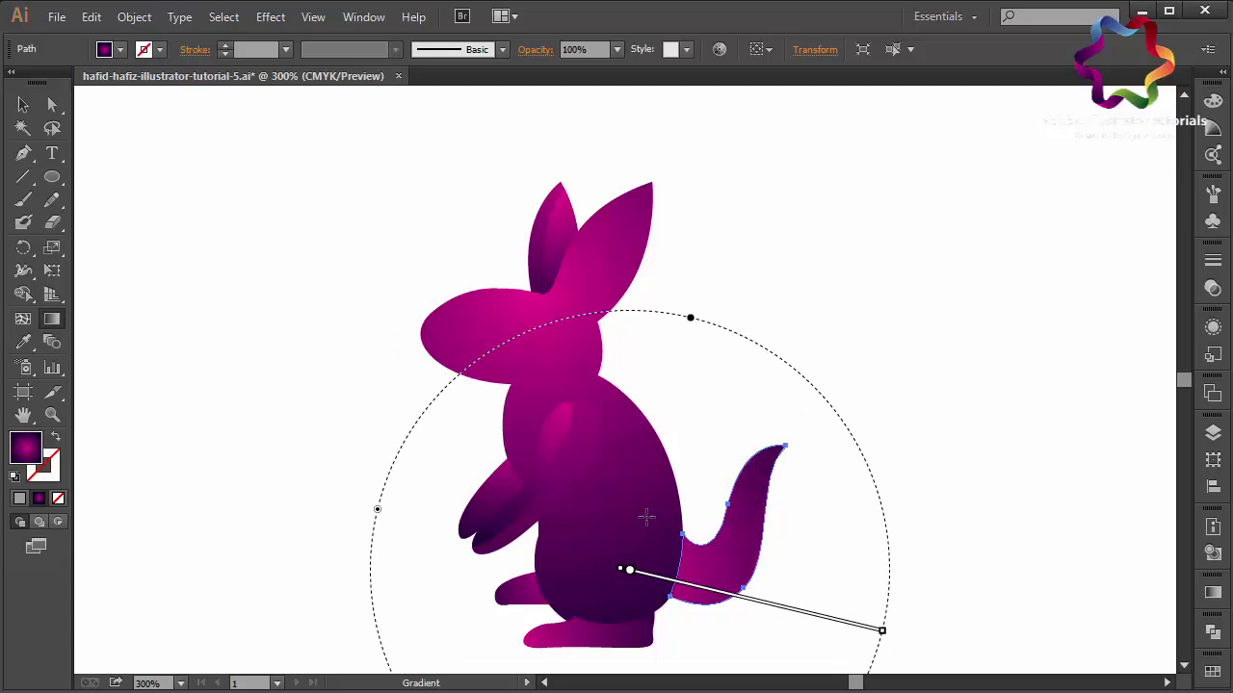
pyautogui.moveTo(648, 520); pyautogui.dragTo(746, 662)
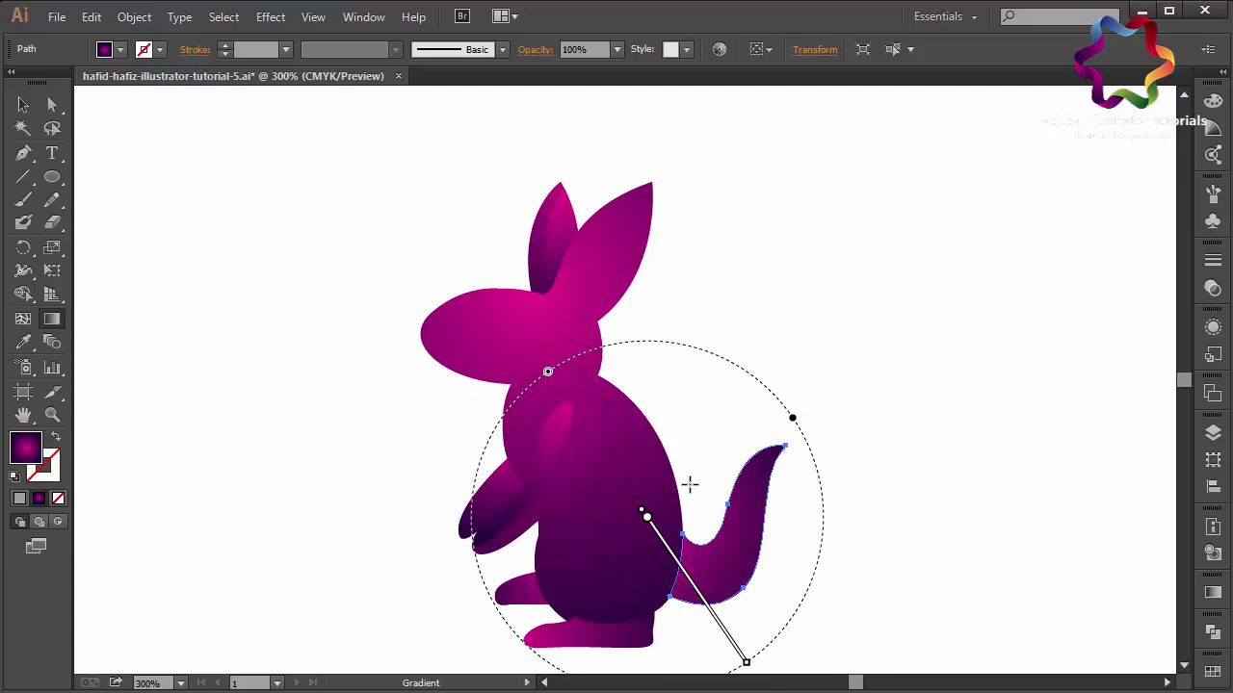
pyautogui.moveTo(690, 484); pyautogui.dragTo(749, 646)
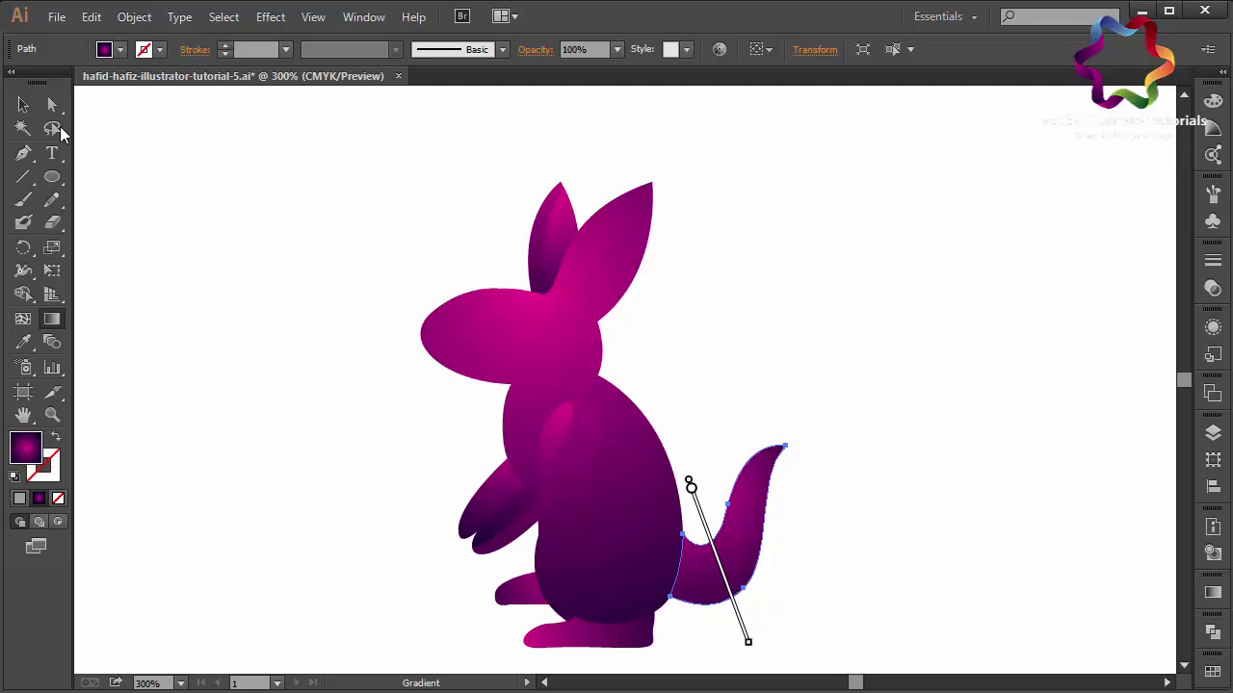
pyautogui.click(23, 106)
pyautogui.click(199, 216)
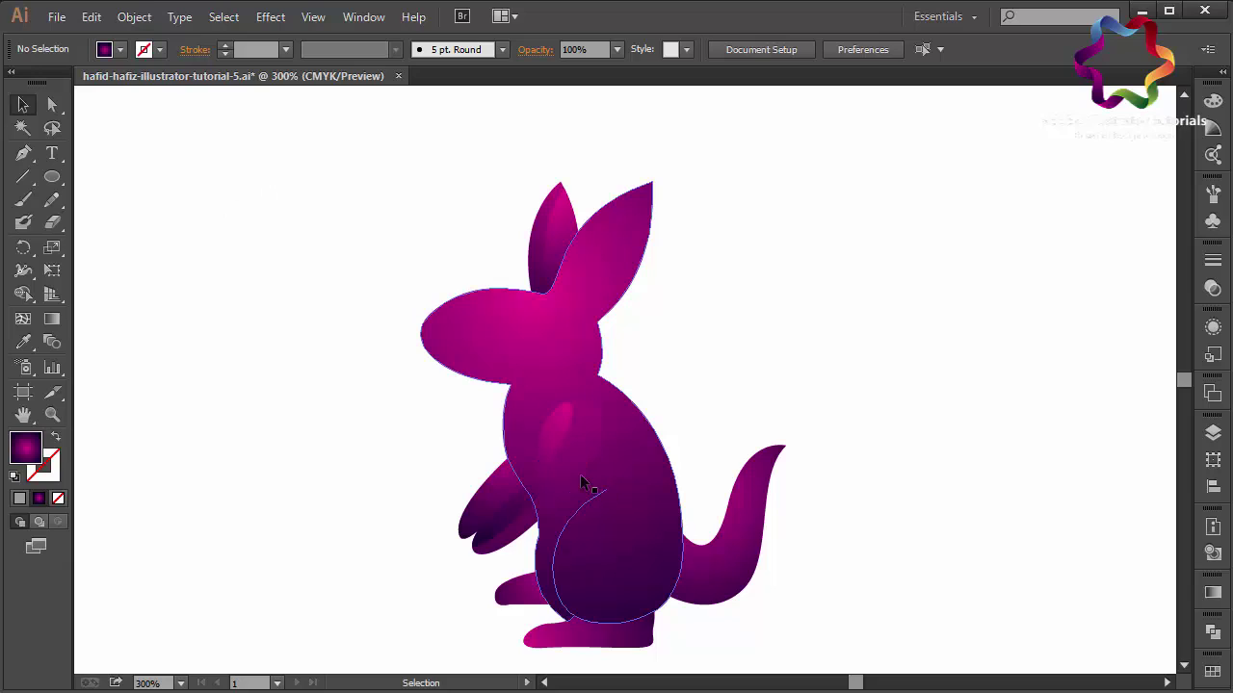
pyautogui.click(555, 454)
pyautogui.hotkey('ctrl', 'shift', 'a')
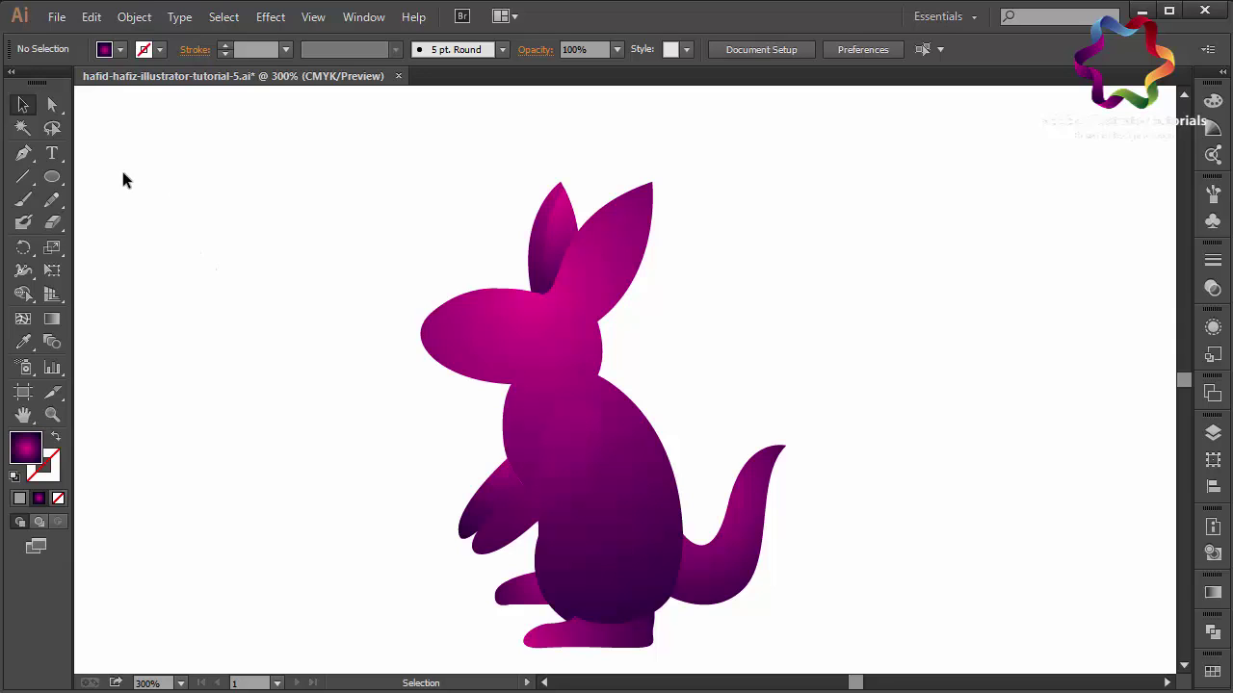
# Step: Draw curved Pen anchors outlining a crescent thigh on the kangaroo's lower body
pyautogui.click(23, 153)
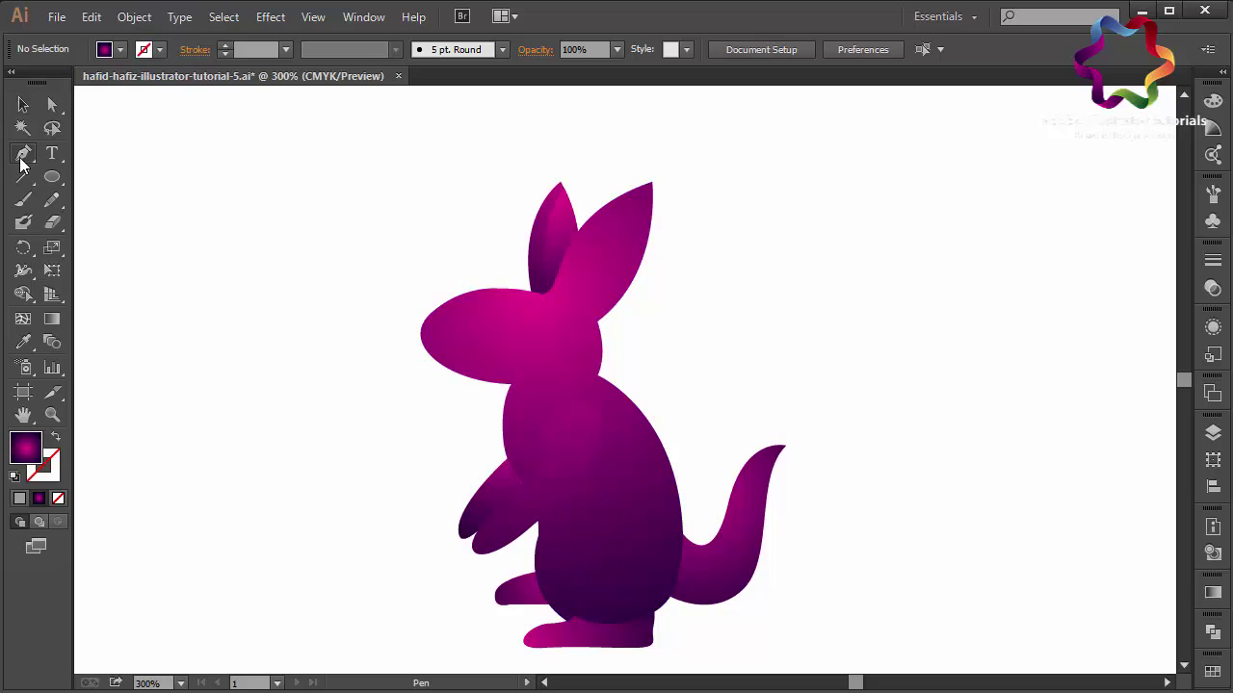
pyautogui.click(605, 491)
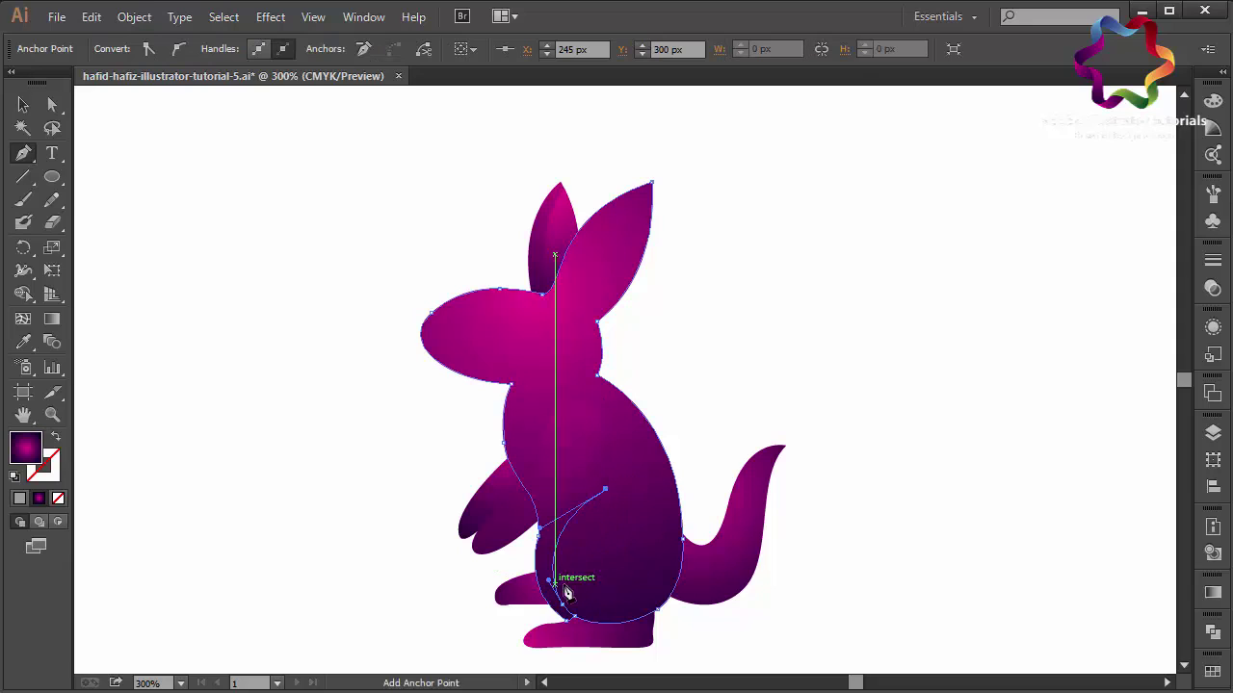
pyautogui.moveTo(578, 583); pyautogui.dragTo(595, 651)
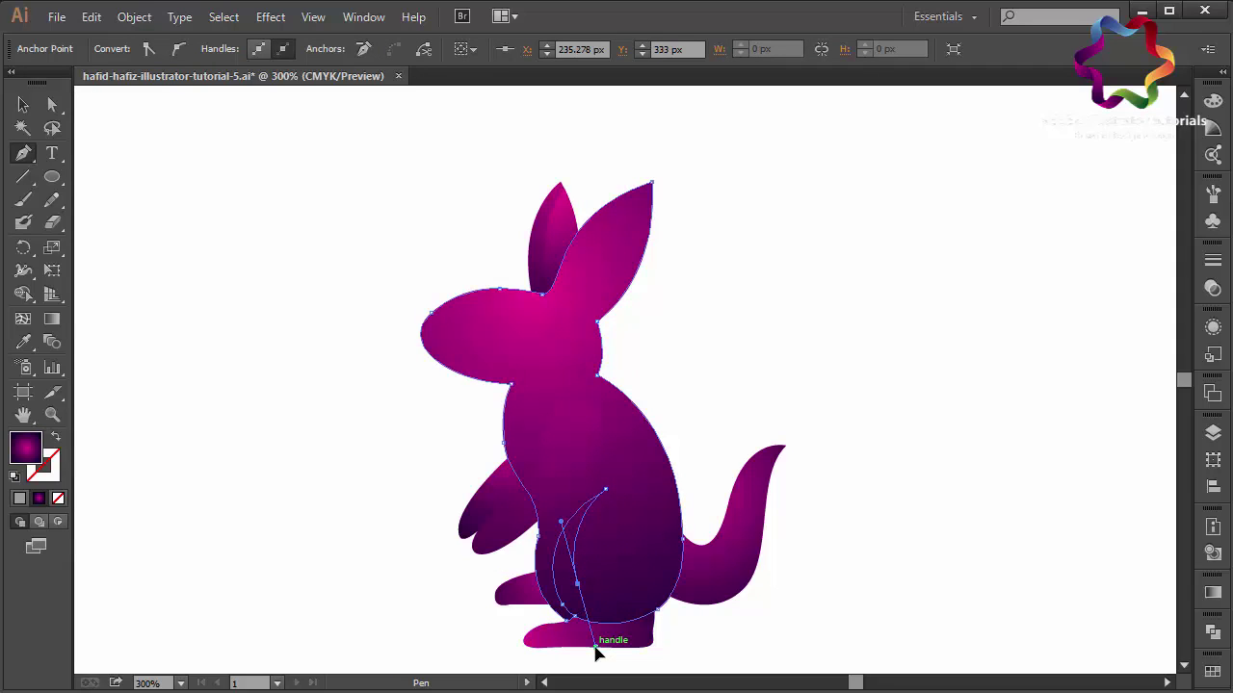
pyautogui.moveTo(578, 583)
pyautogui.mouseDown()
pyautogui.moveTo(670, 530)
pyautogui.moveTo(642, 434)
pyautogui.mouseUp()
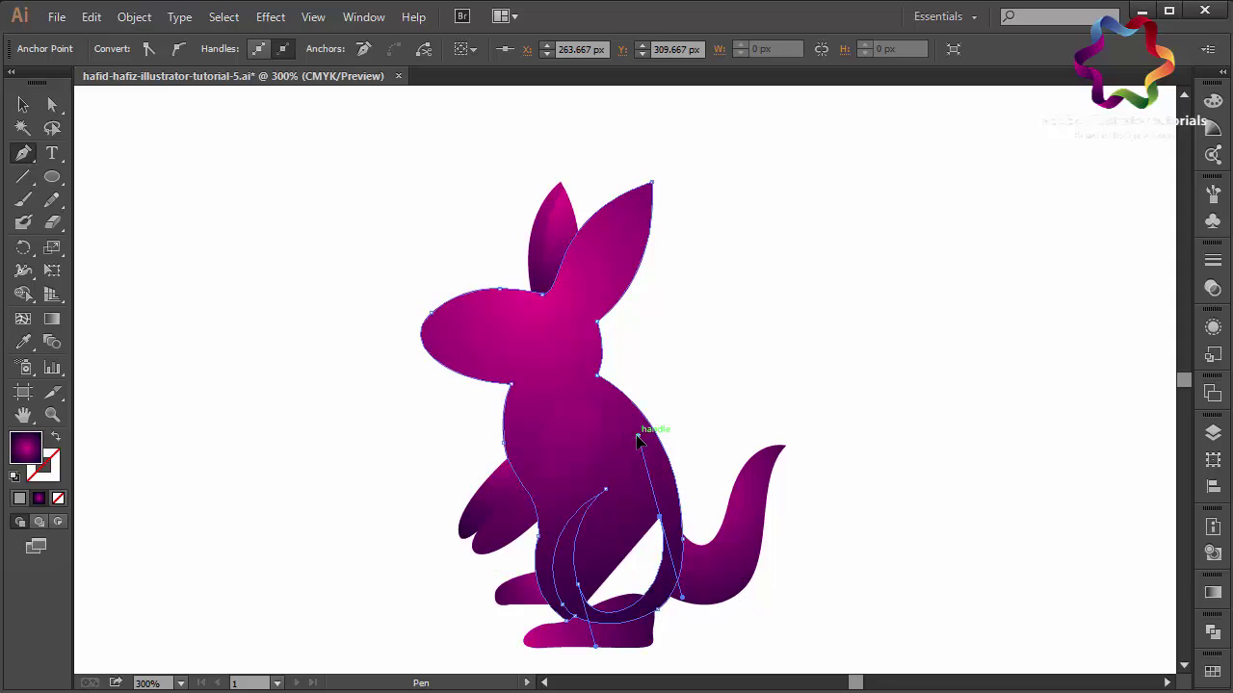
pyautogui.keyDown('ctrl'); pyautogui.click(642, 446); pyautogui.keyUp('ctrl')
pyautogui.moveTo(572, 561); pyautogui.dragTo(574, 616)
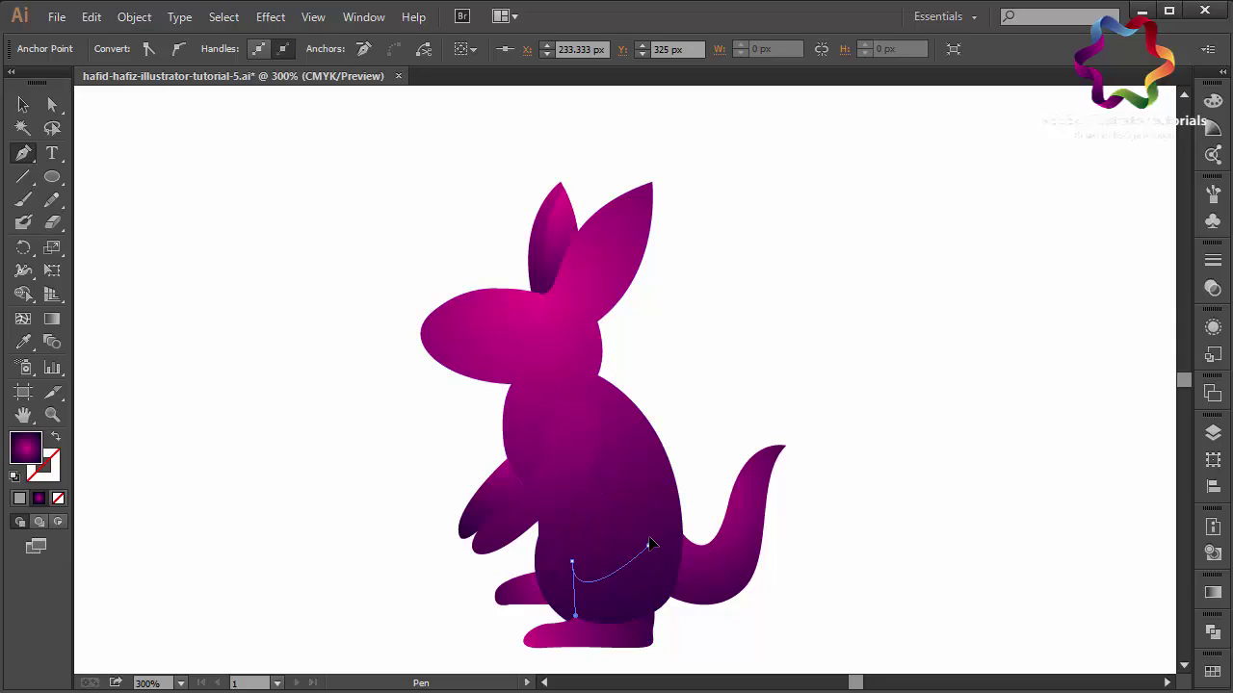
pyautogui.moveTo(649, 546); pyautogui.dragTo(644, 494)
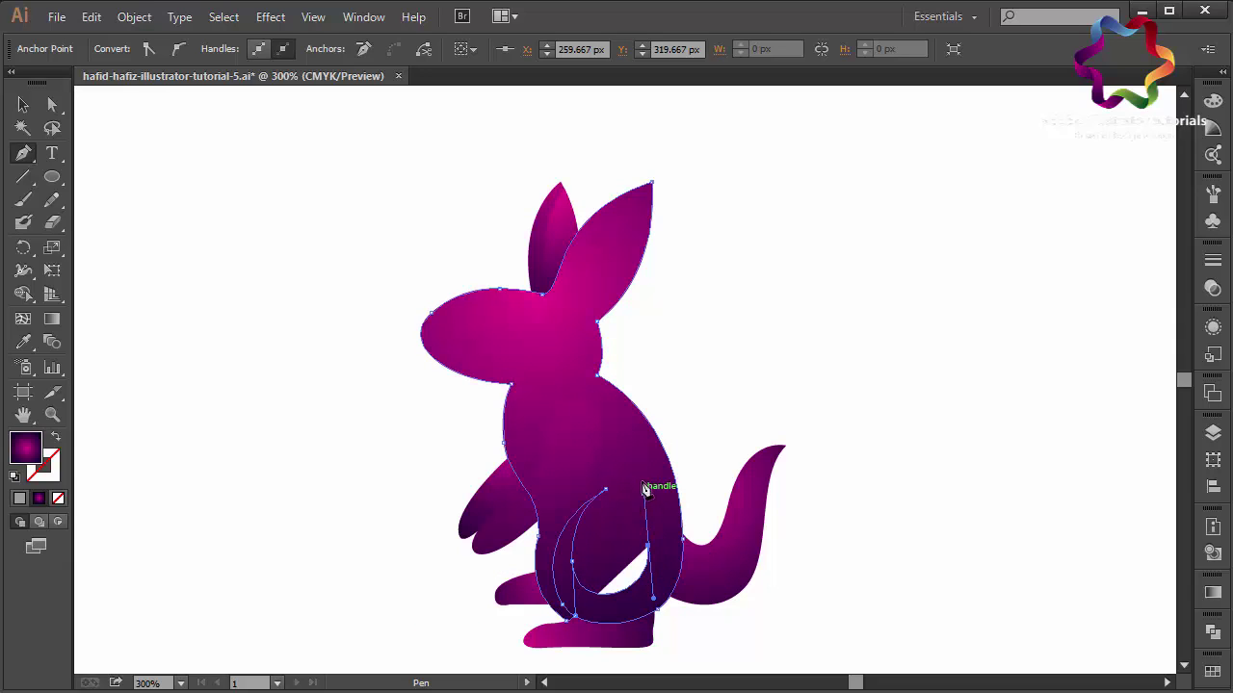
# Step: Undo the closing point, extend the thigh curve down toward the foot, and deselect
pyautogui.click(618, 449)
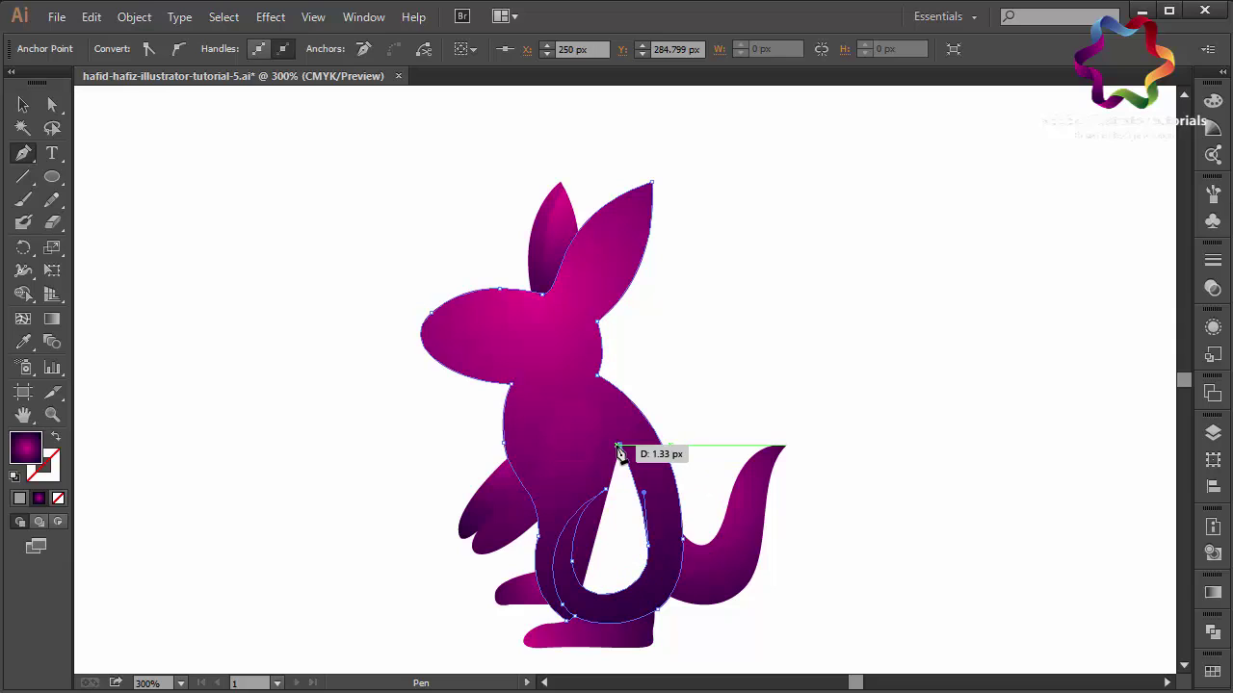
pyautogui.hotkey('ctrl', 'z')
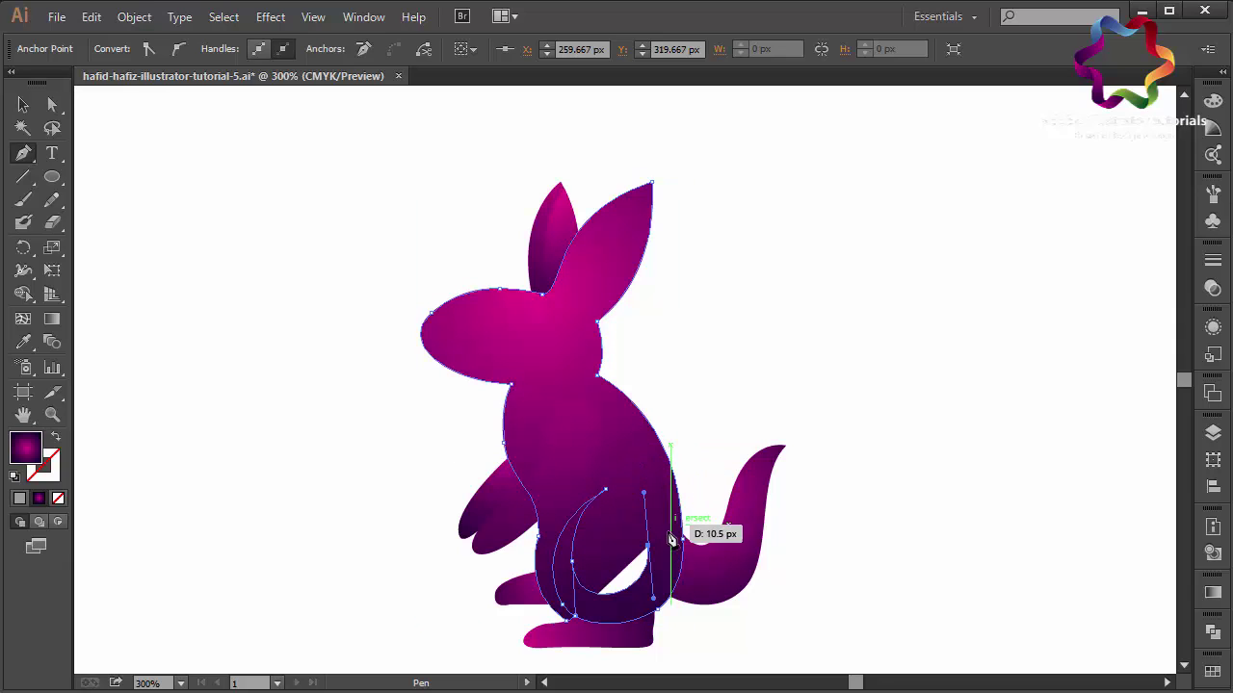
pyautogui.click(648, 547)
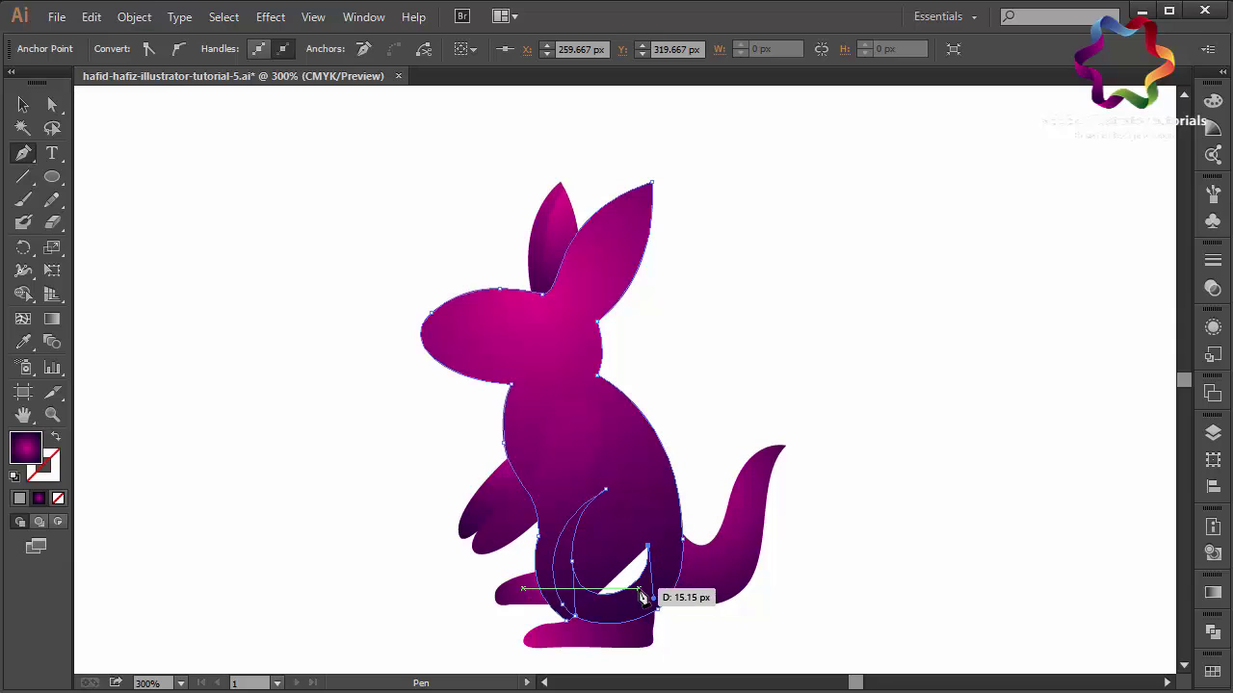
pyautogui.moveTo(641, 589)
pyautogui.mouseDown()
pyautogui.moveTo(624, 624)
pyautogui.moveTo(605, 621)
pyautogui.mouseUp()
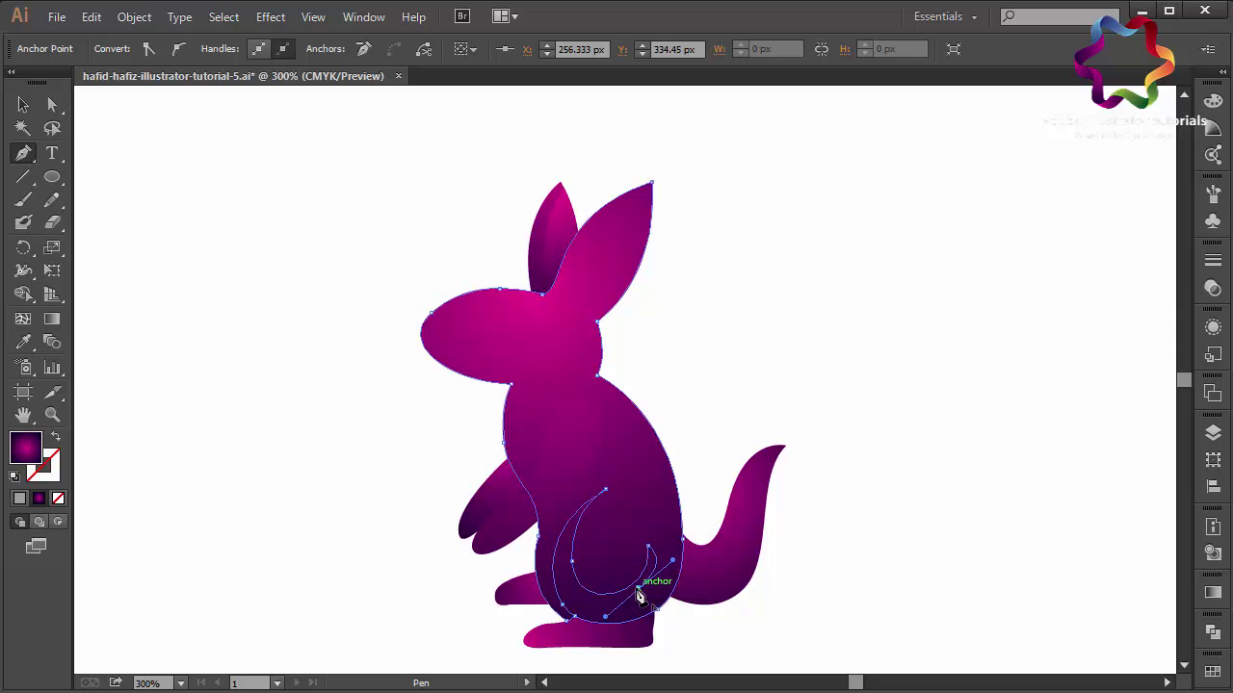
pyautogui.click(639, 588)
pyautogui.press('v')
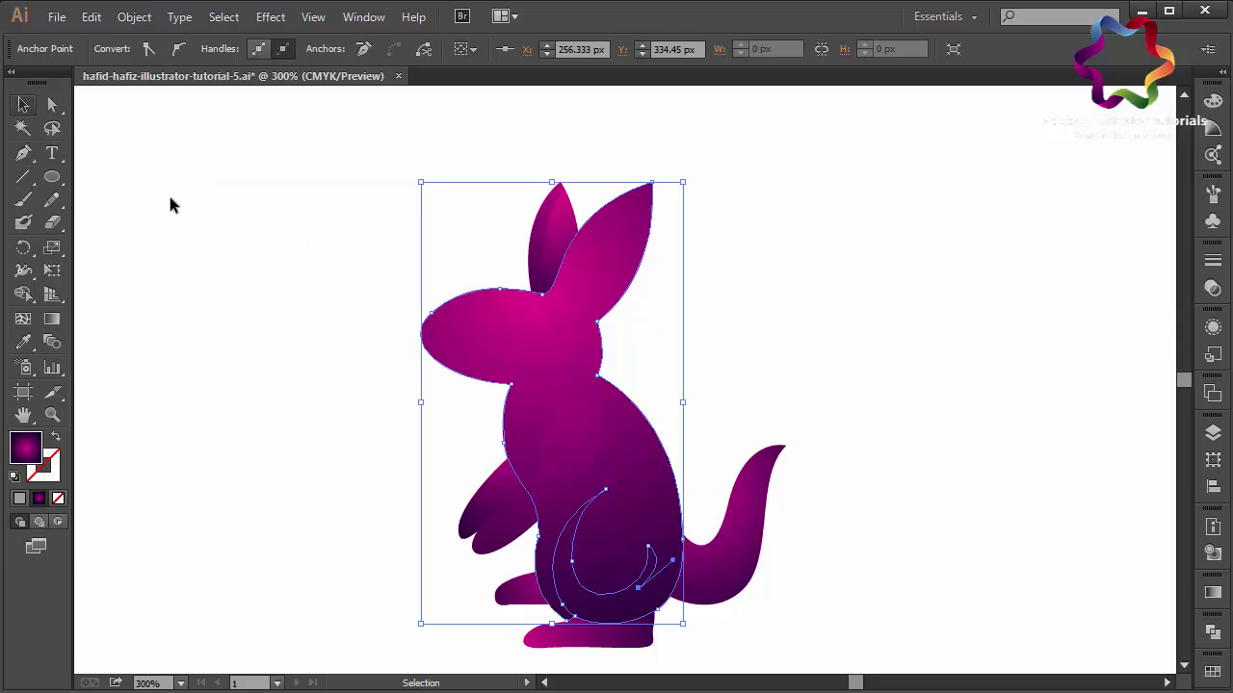
pyautogui.click(224, 258)
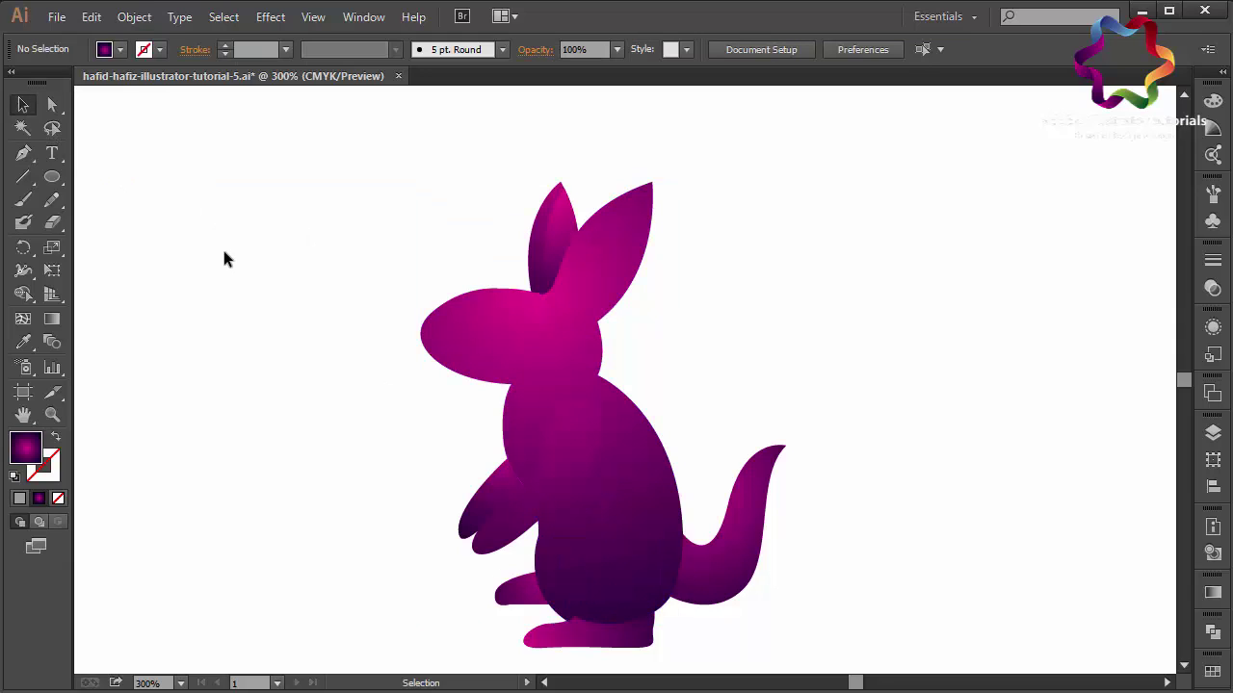
# Step: Add a bottom-edge anchor to the thigh path, join it to its start point, and deselect
pyautogui.click(583, 573)
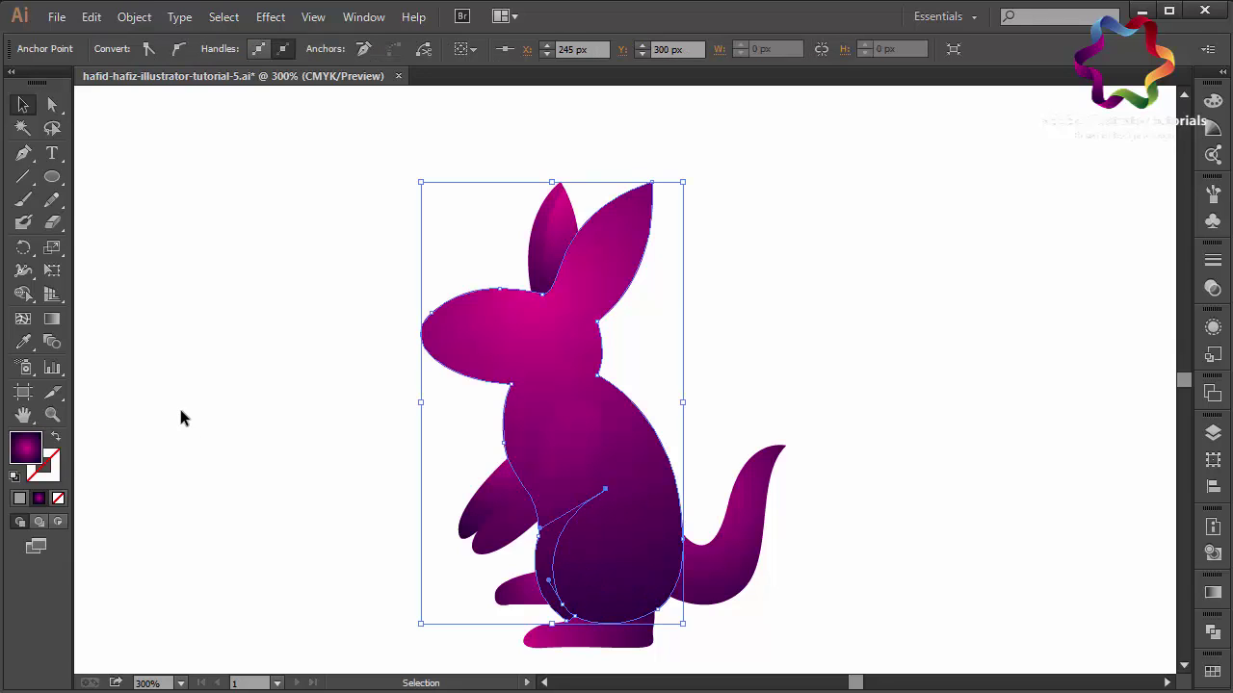
pyautogui.click(25, 154)
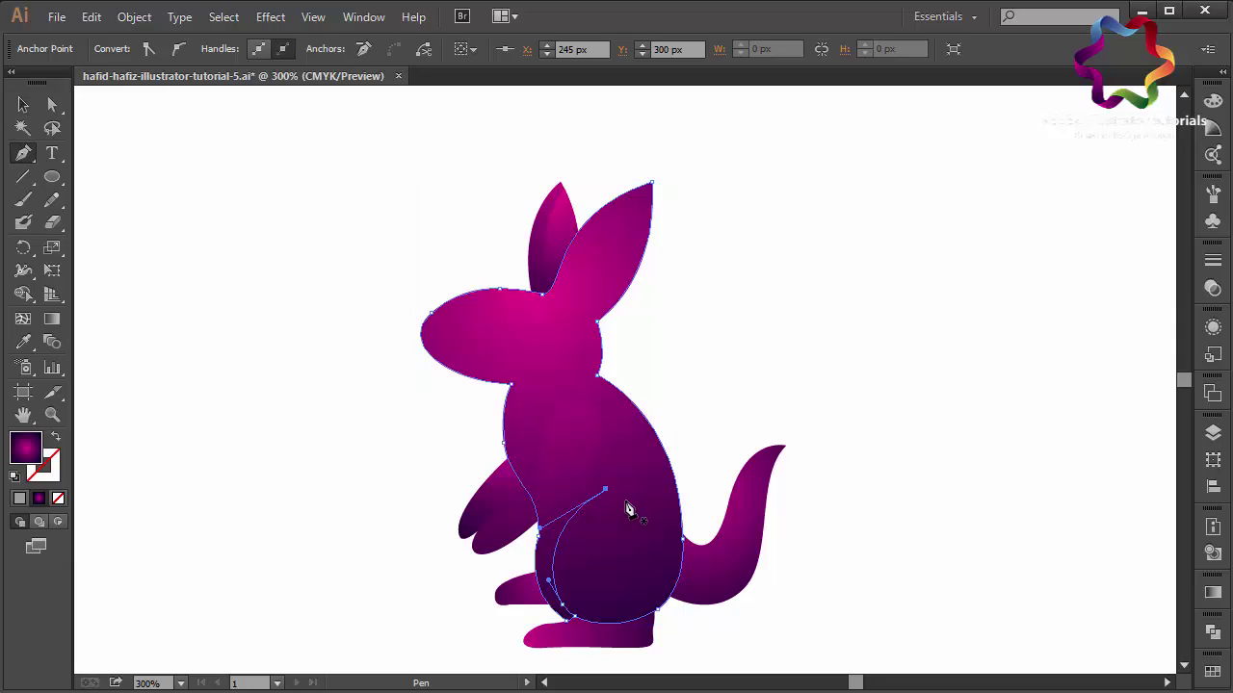
pyautogui.click(580, 625)
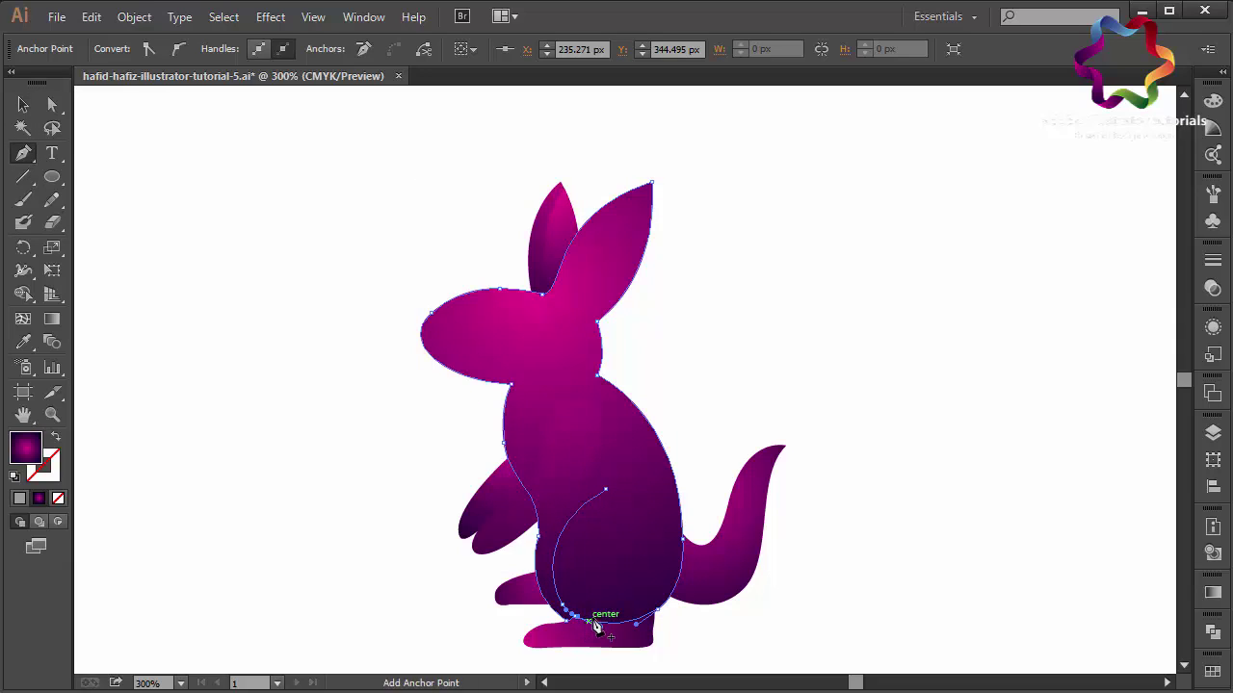
pyautogui.moveTo(607, 491); pyautogui.dragTo(591, 611)
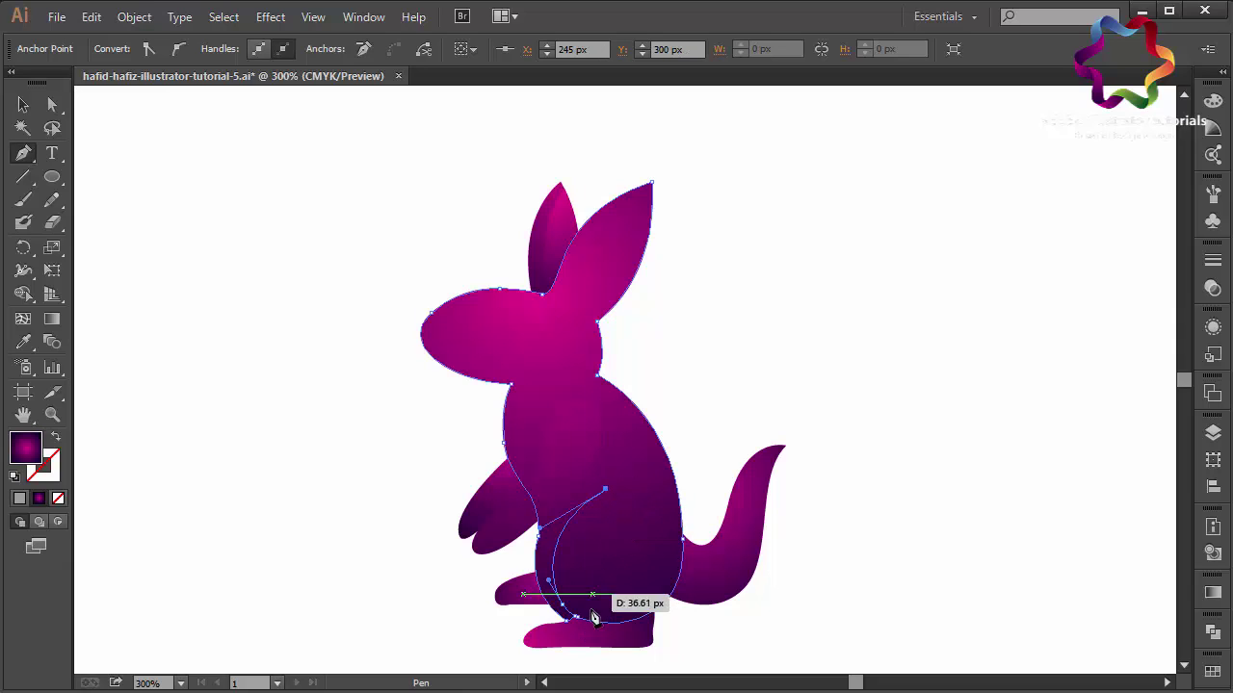
pyautogui.keyDown('ctrl'); pyautogui.click(576, 619); pyautogui.keyUp('ctrl')
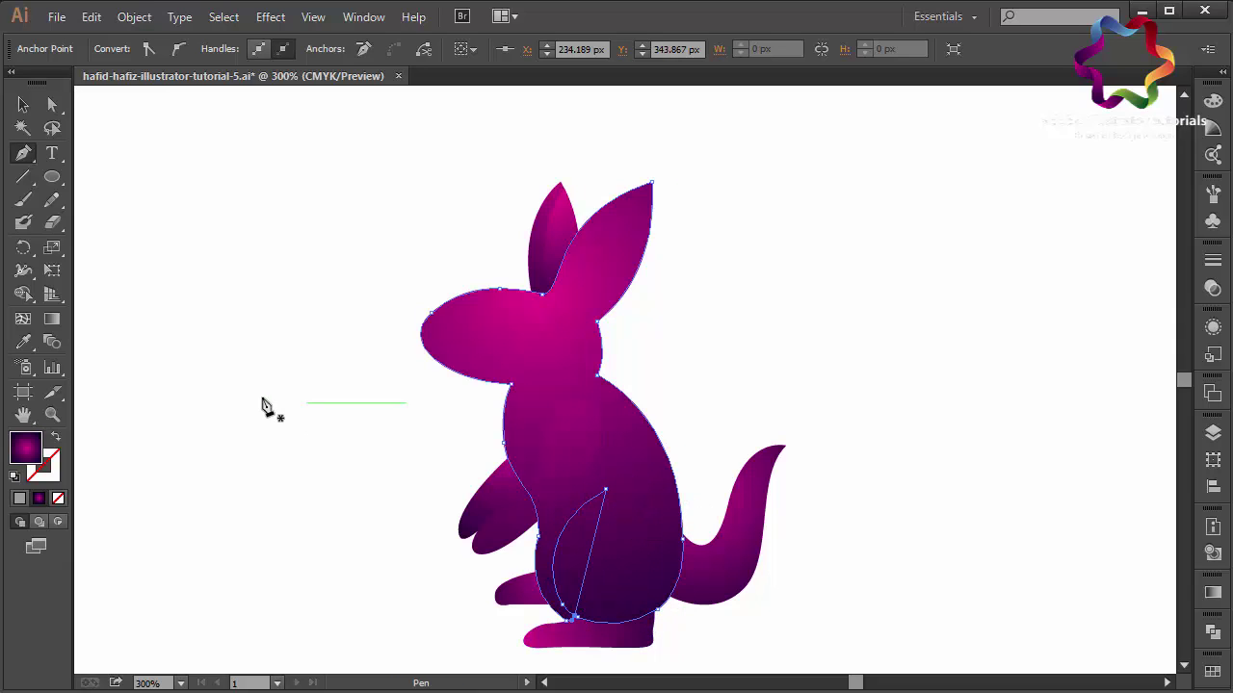
pyautogui.press('v')
pyautogui.click(205, 193)
# Step: Draw a U-shaped crescent around the thigh and reshape its inner curve to remove the pink sliver
pyautogui.click(23, 153)
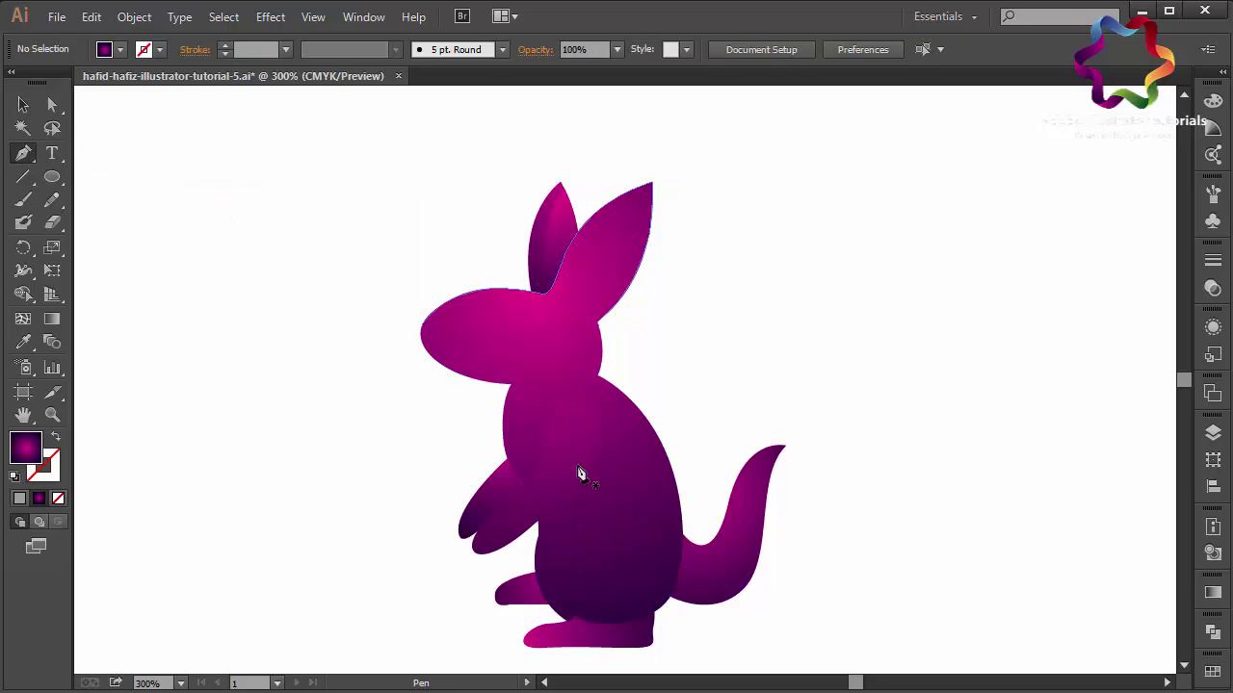
pyautogui.moveTo(605, 493)
pyautogui.mouseDown()
pyautogui.moveTo(556, 568)
pyautogui.moveTo(555, 612)
pyautogui.moveTo(645, 626)
pyautogui.mouseUp()
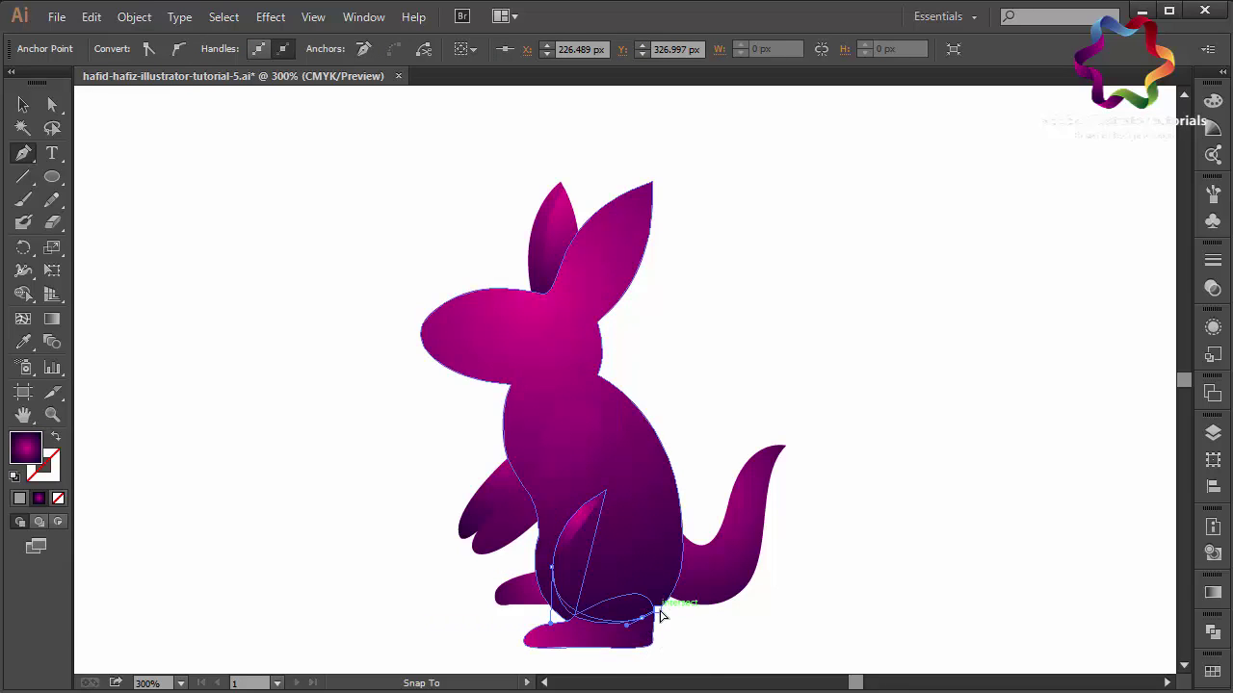
pyautogui.moveTo(606, 627); pyautogui.dragTo(666, 605)
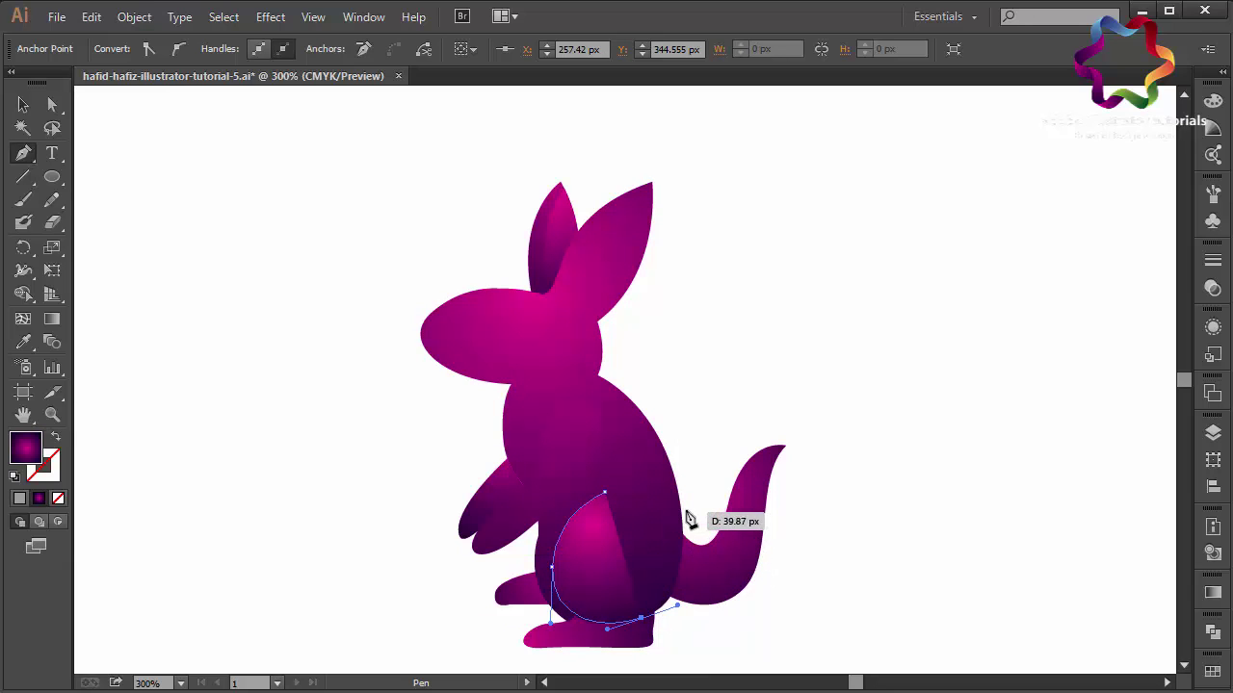
pyautogui.moveTo(674, 476)
pyautogui.mouseDown()
pyautogui.moveTo(655, 420)
pyautogui.moveTo(676, 551)
pyautogui.mouseUp()
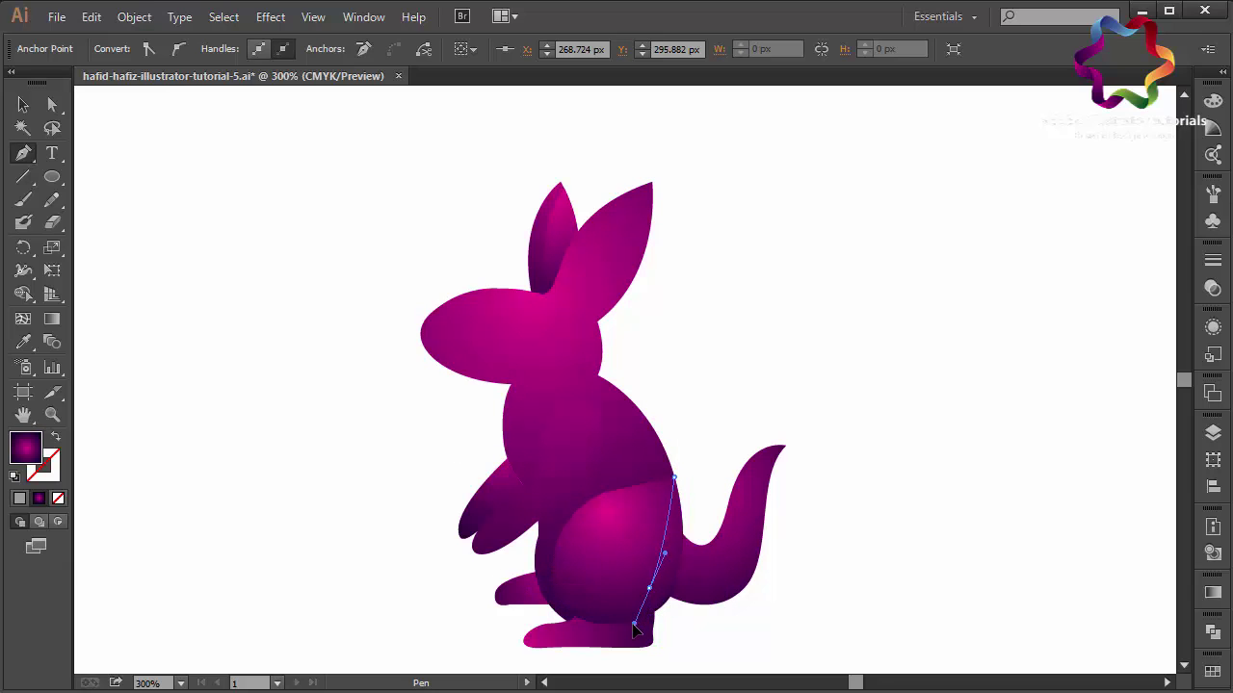
pyautogui.click(622, 628)
pyautogui.moveTo(618, 631)
pyautogui.mouseDown()
pyautogui.moveTo(569, 575)
pyautogui.moveTo(569, 540)
pyautogui.mouseUp()
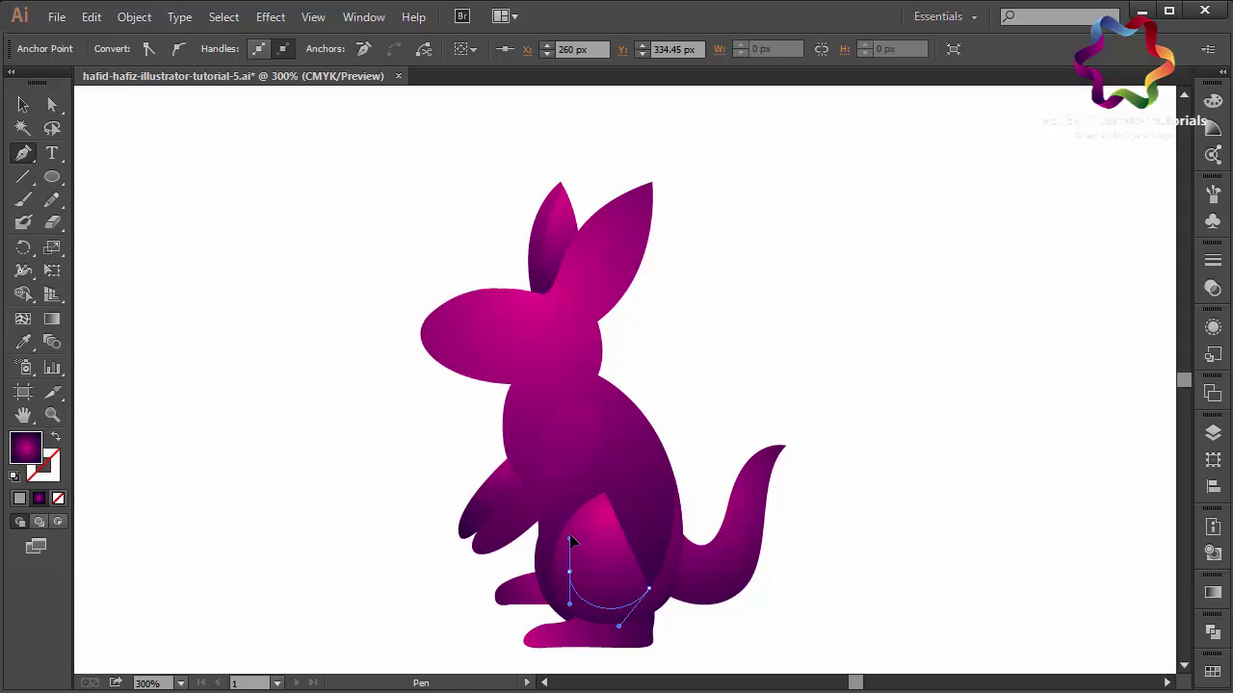
pyautogui.moveTo(605, 496); pyautogui.dragTo(621, 487)
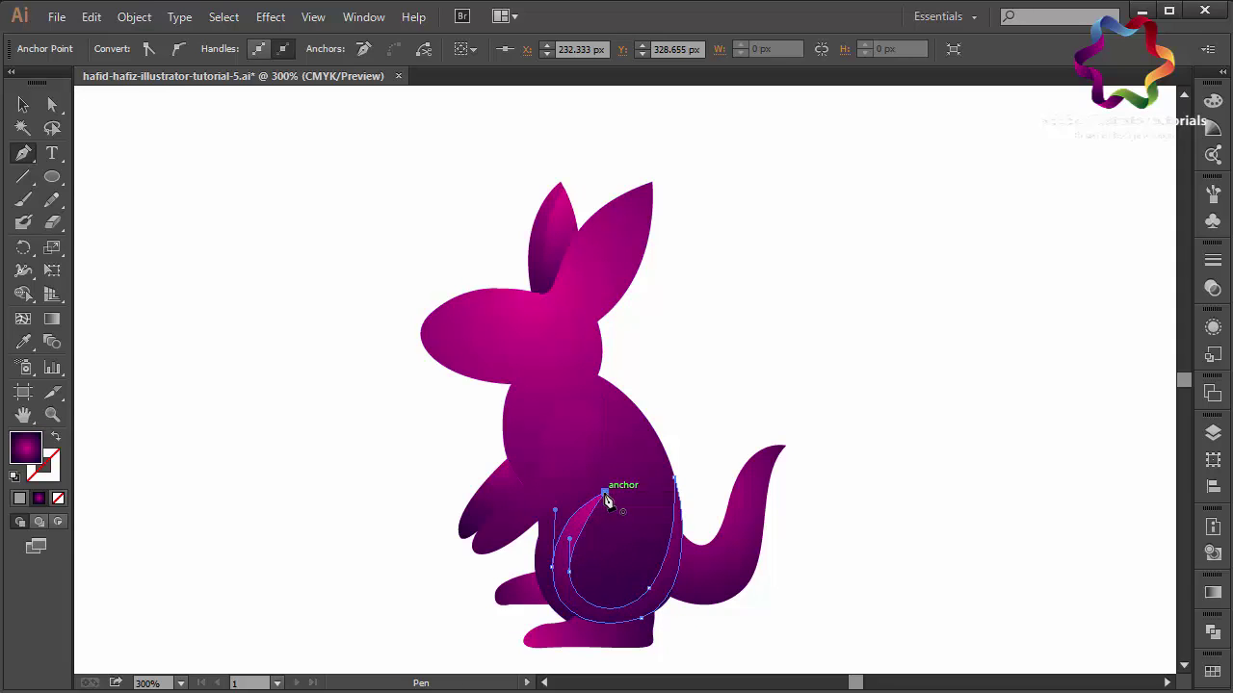
pyautogui.press('a')
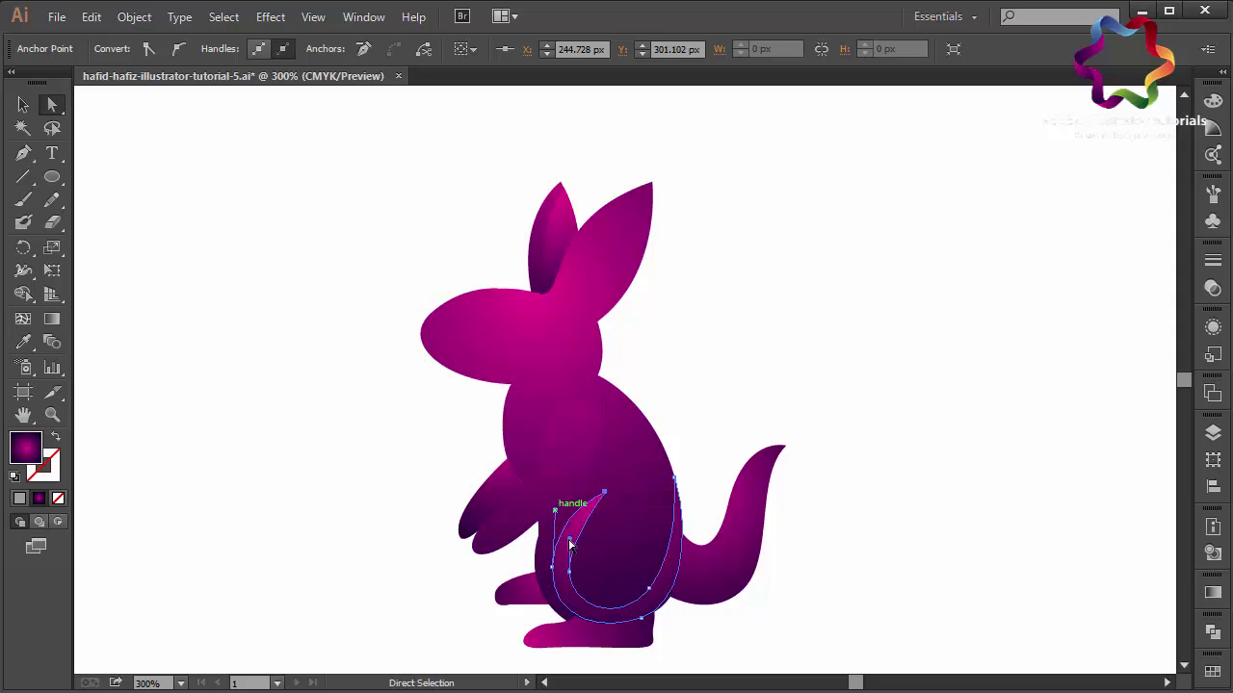
pyautogui.moveTo(570, 536); pyautogui.dragTo(566, 525)
# Step: Drag the crescent's gradient upward from the shape's bottom, then deselect
pyautogui.click(52, 319)
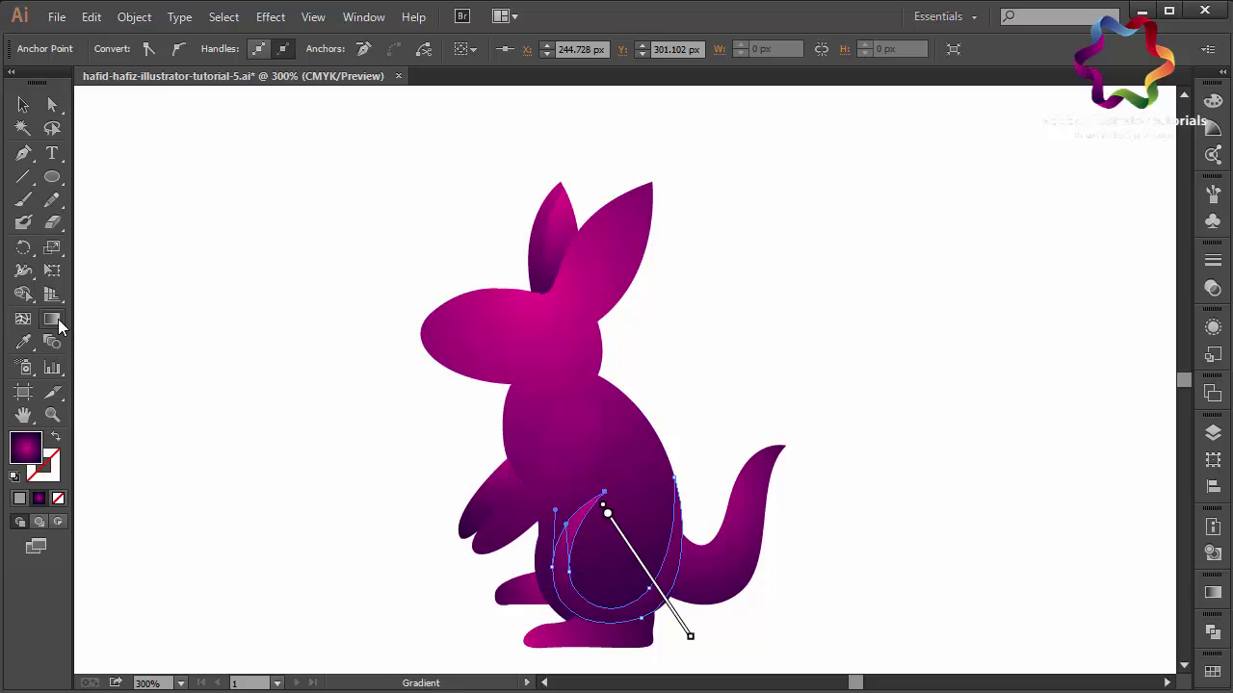
pyautogui.moveTo(547, 672); pyautogui.dragTo(697, 554)
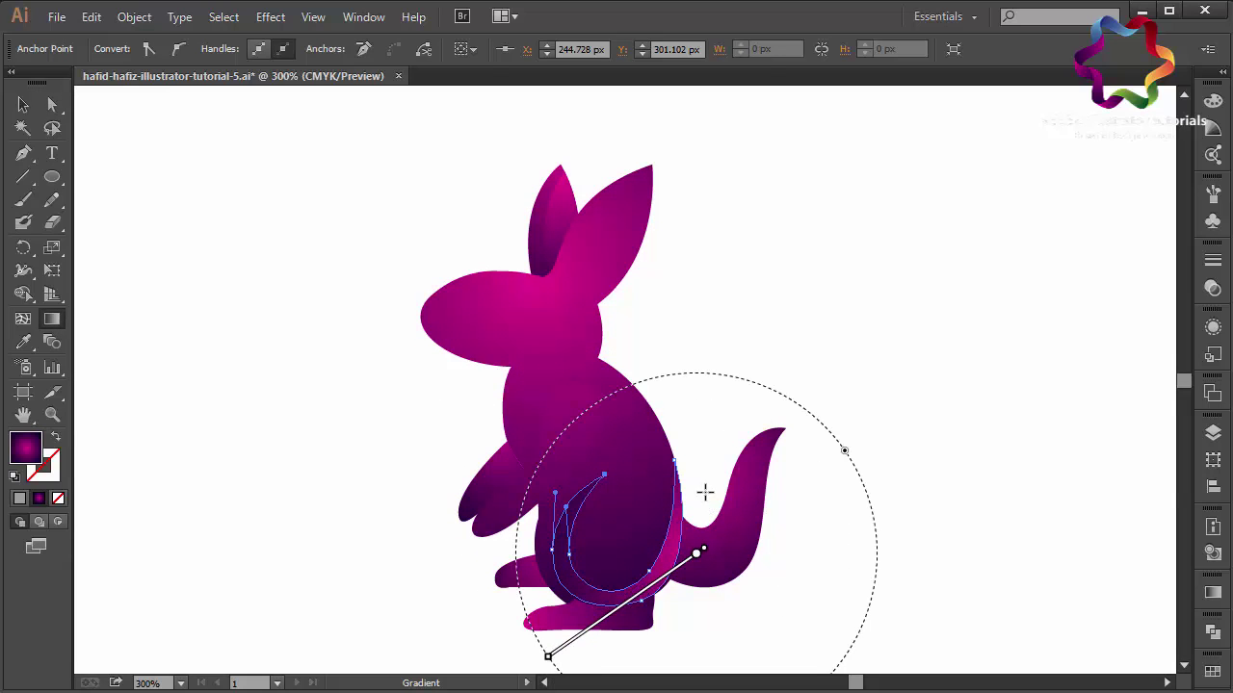
pyautogui.moveTo(700, 481); pyautogui.dragTo(549, 670)
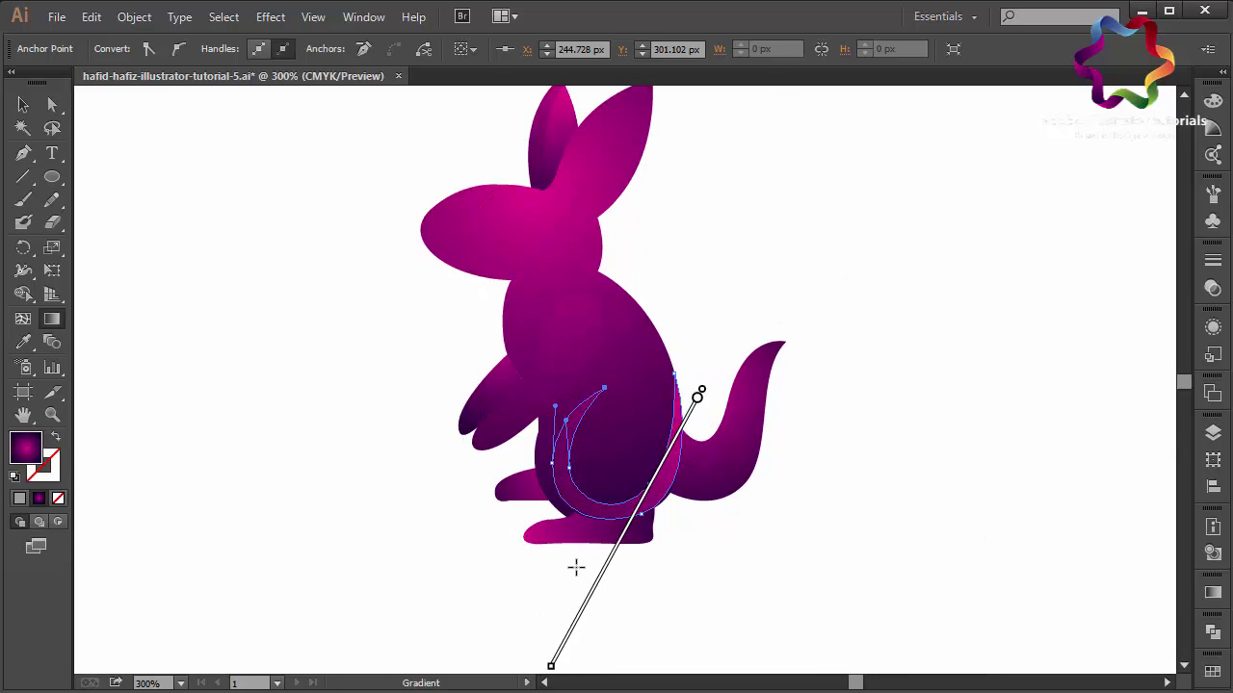
pyautogui.moveTo(578, 531); pyautogui.dragTo(673, 353)
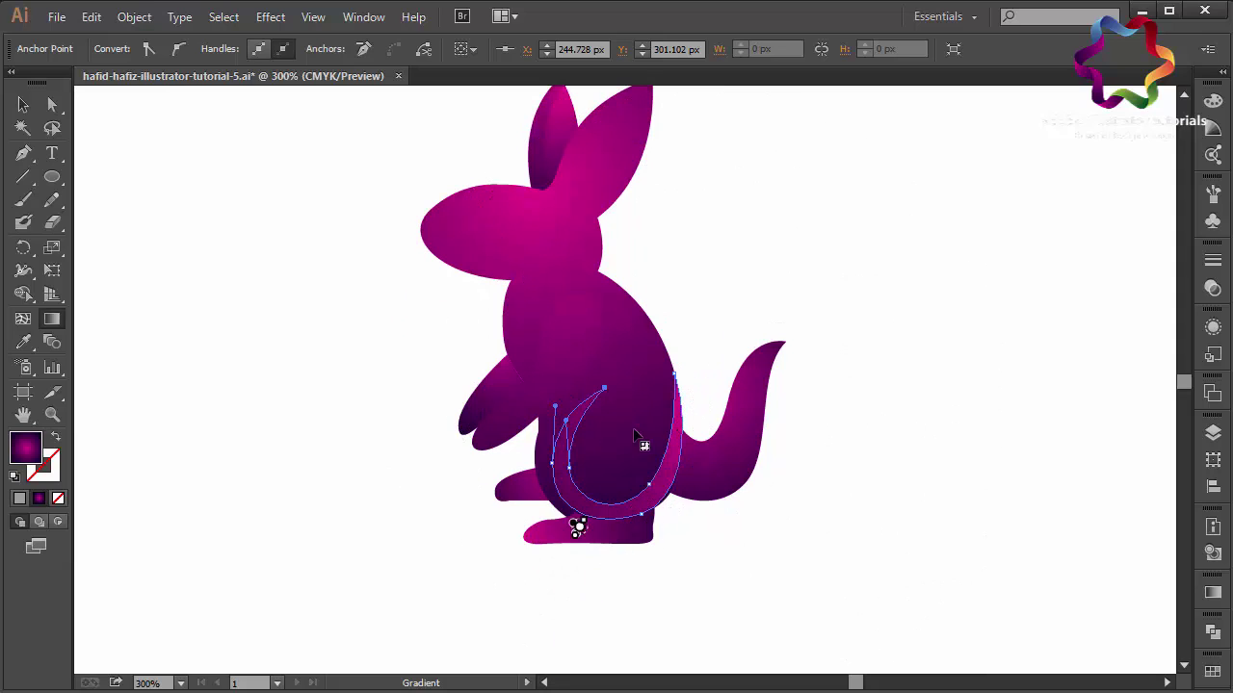
pyautogui.click(56, 103)
pyautogui.click(186, 243)
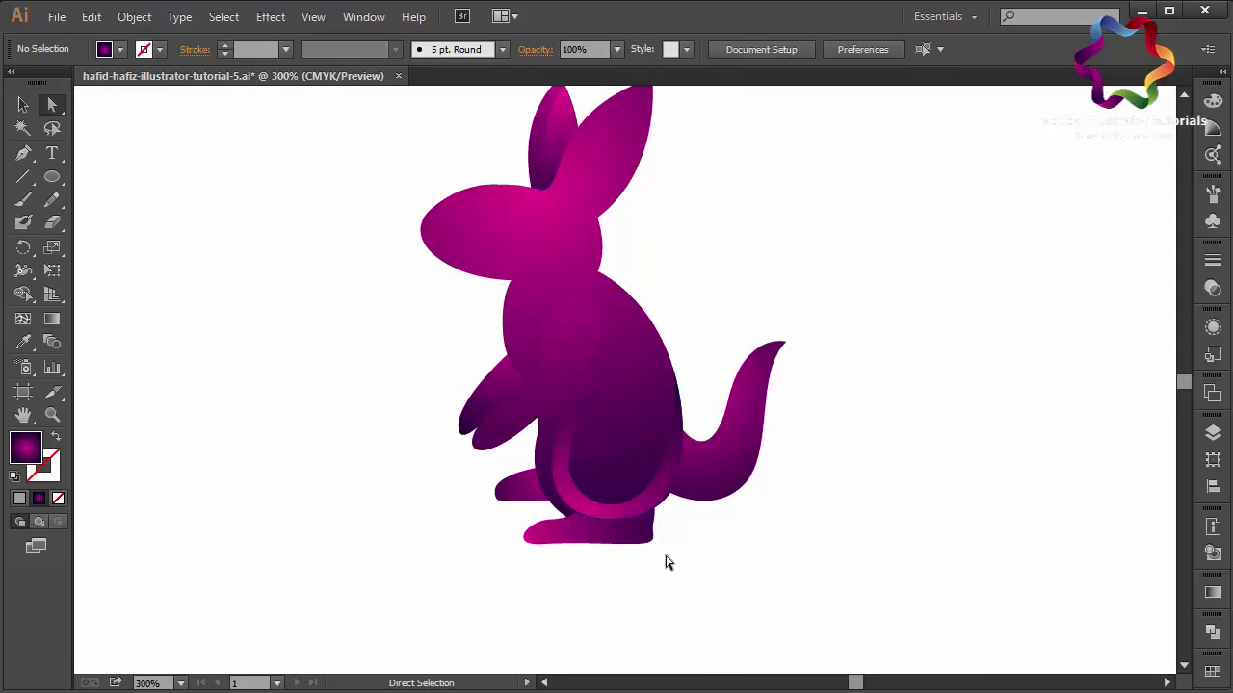
# Step: Redirect the inner thigh crescent's gradient so magenta runs along its lower curve
pyautogui.click(639, 503)
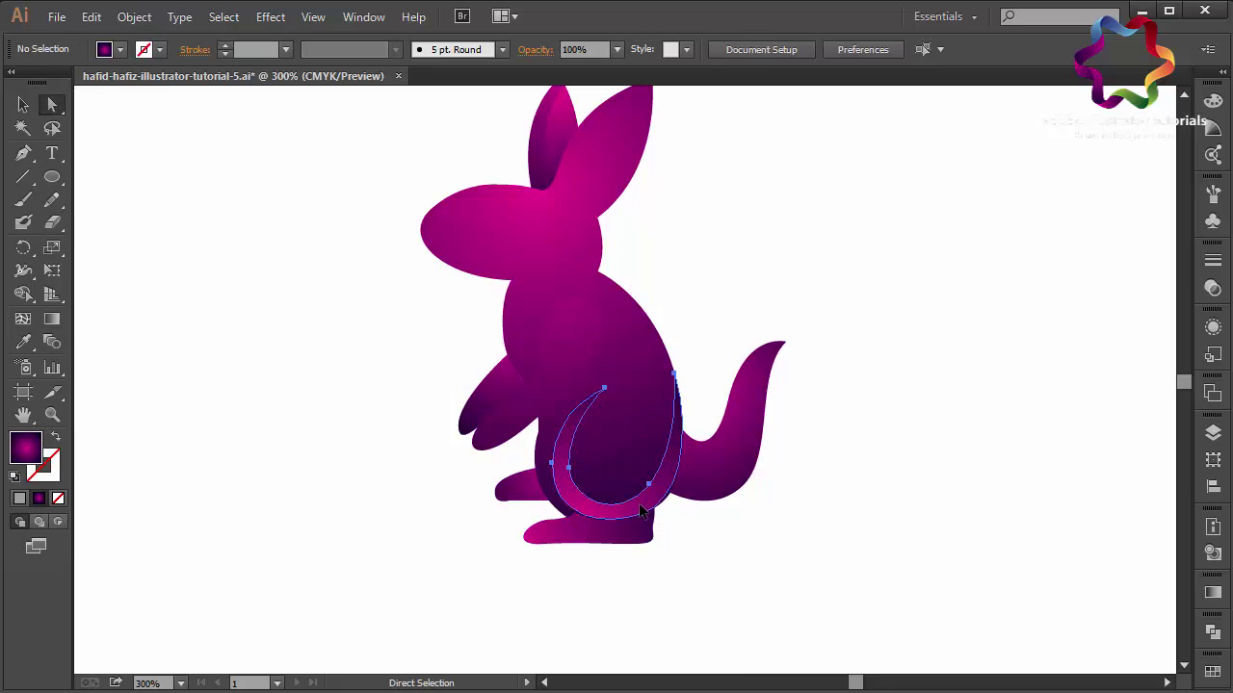
pyautogui.click(52, 319)
pyautogui.moveTo(607, 476)
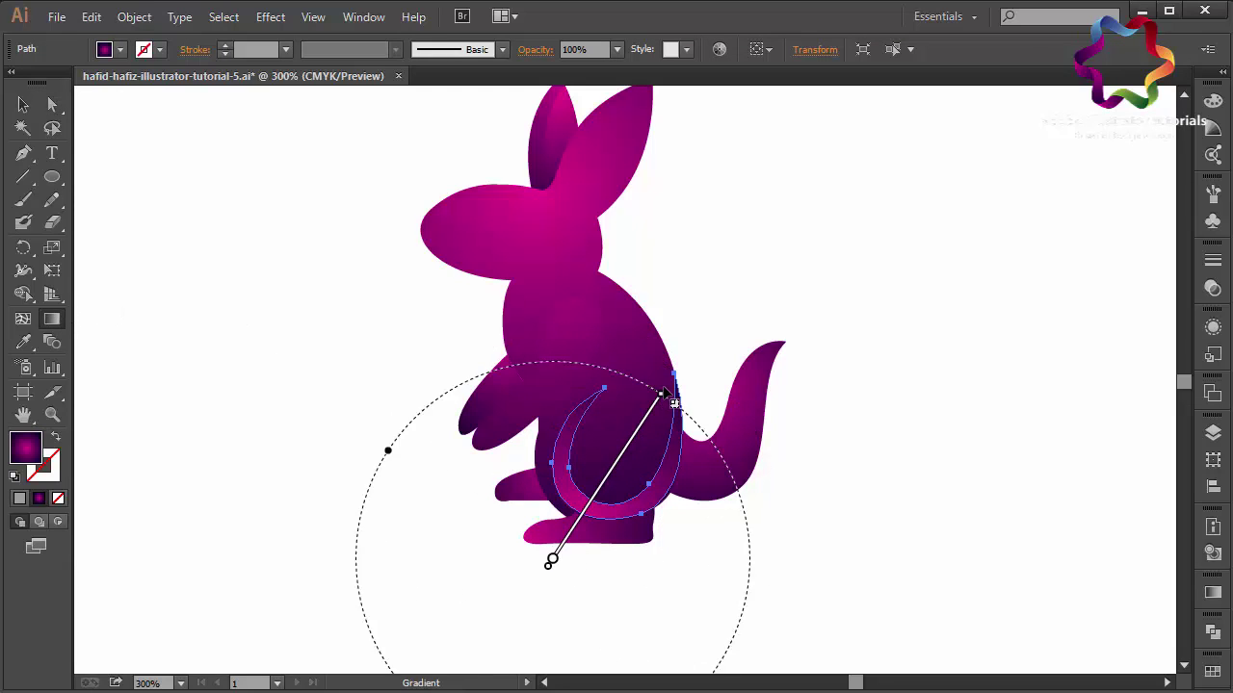
pyautogui.moveTo(609, 544); pyautogui.dragTo(671, 305)
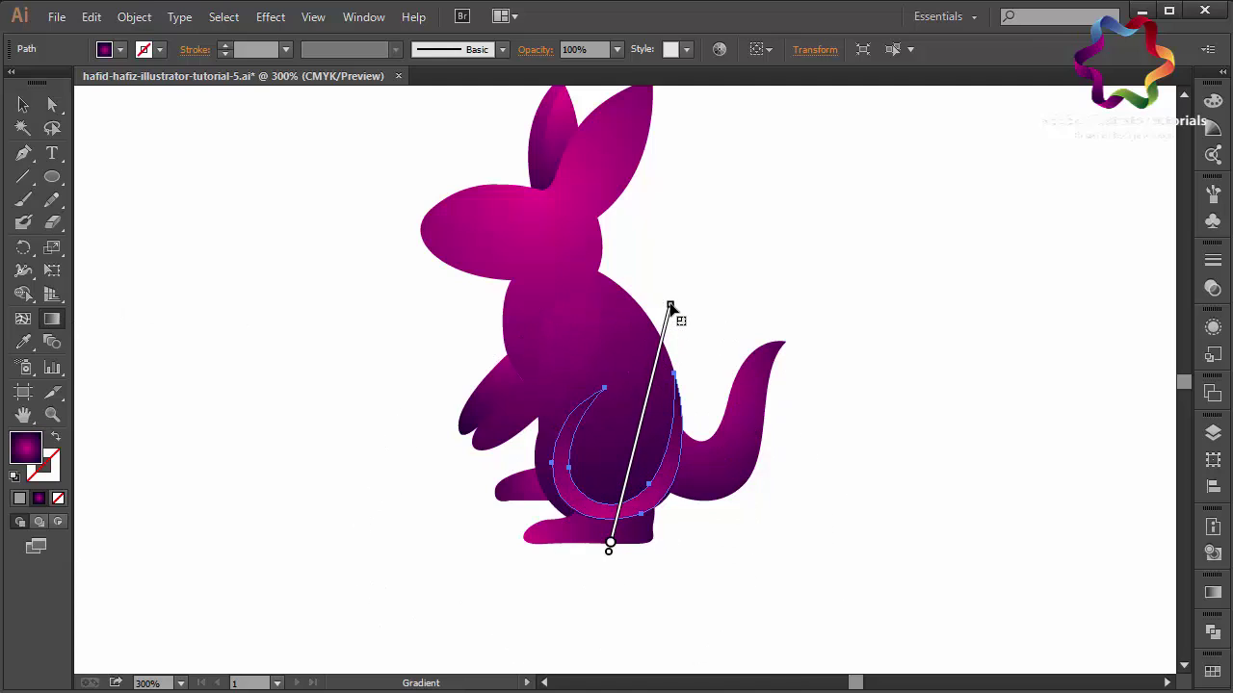
pyautogui.click(24, 104)
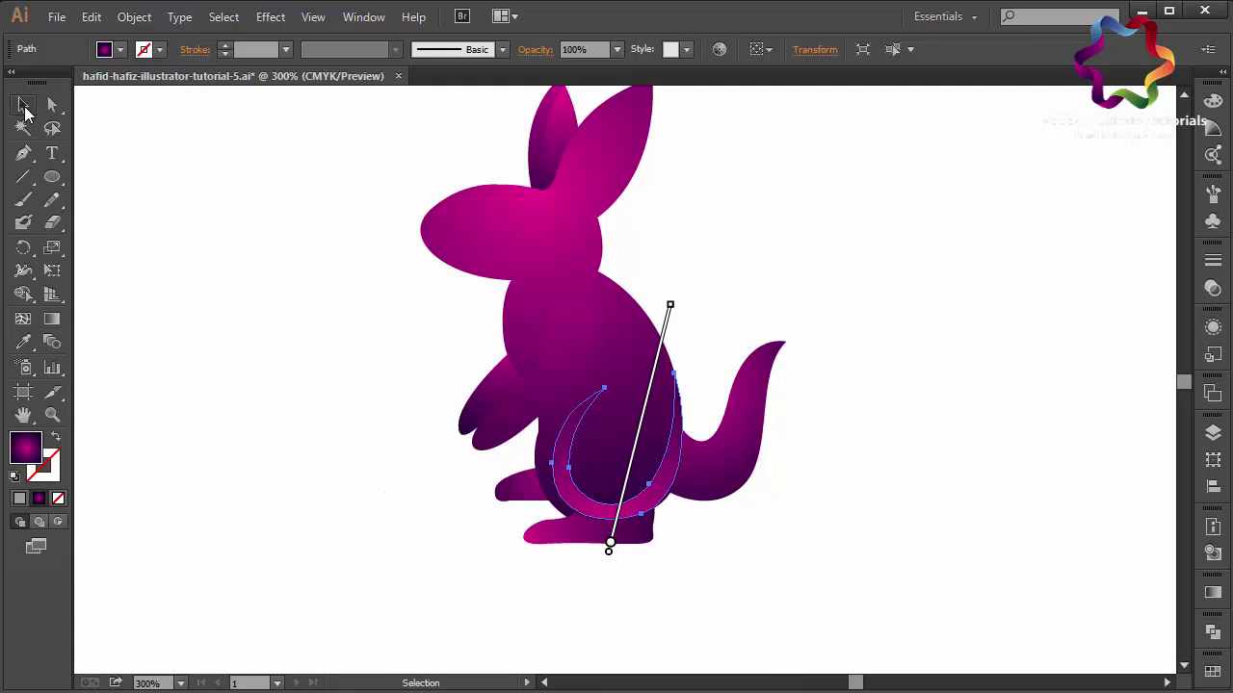
pyautogui.click(217, 272)
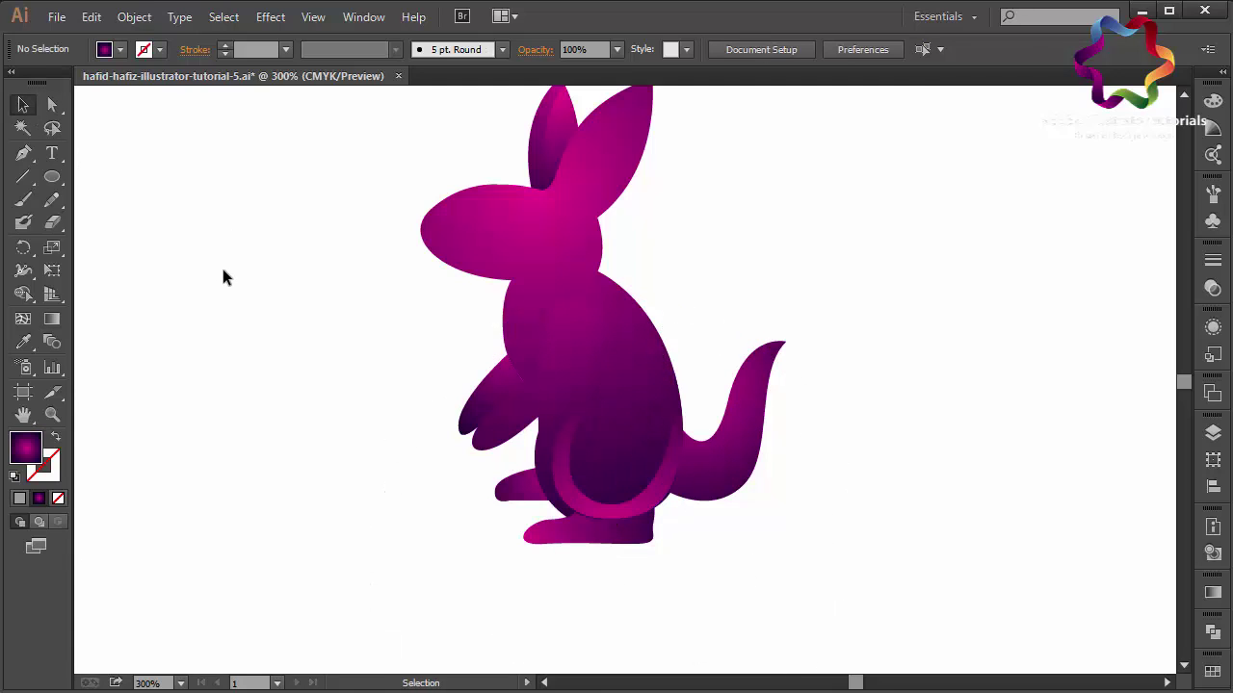
pyautogui.click(585, 512)
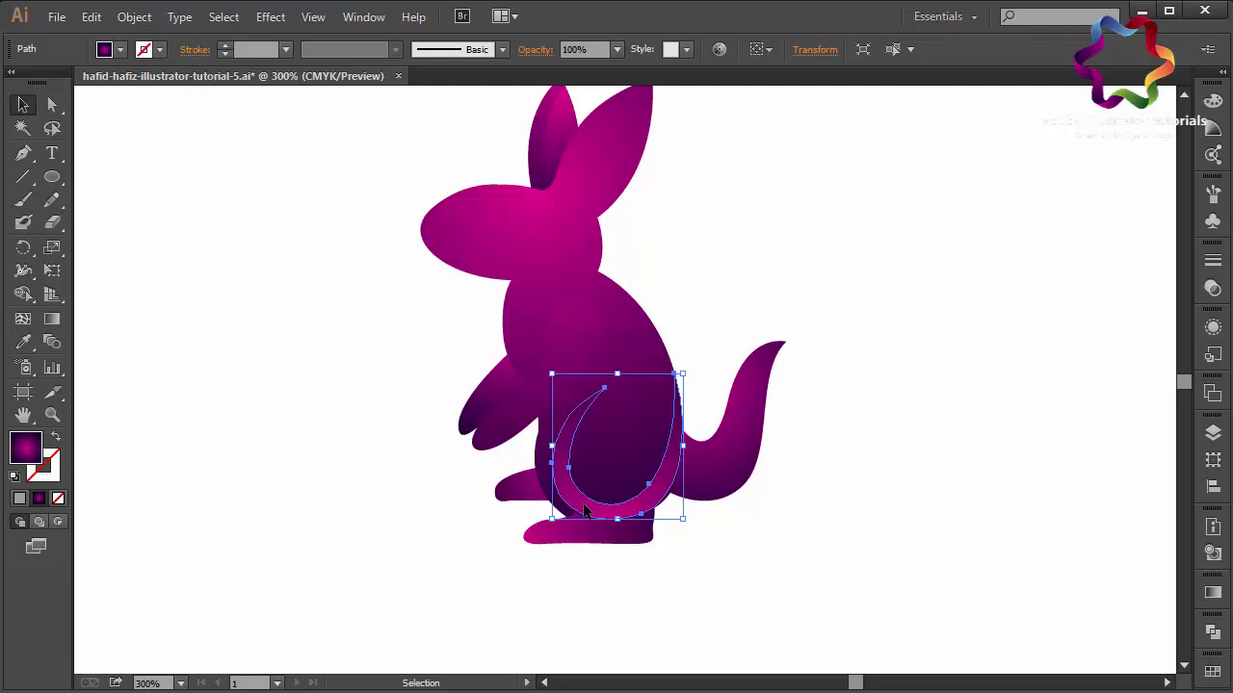
pyautogui.click(757, 570)
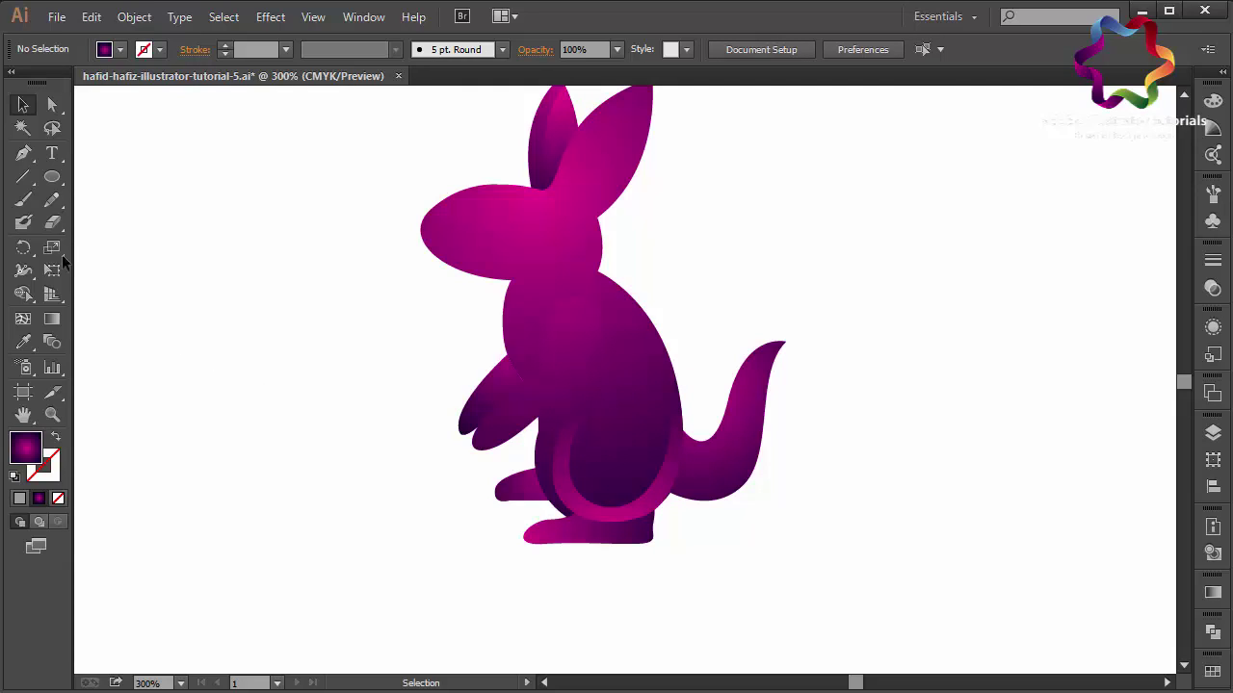
# Step: Draw a closed curved inner-ear shape inside the kangaroo's right ear
pyautogui.click(29, 156)
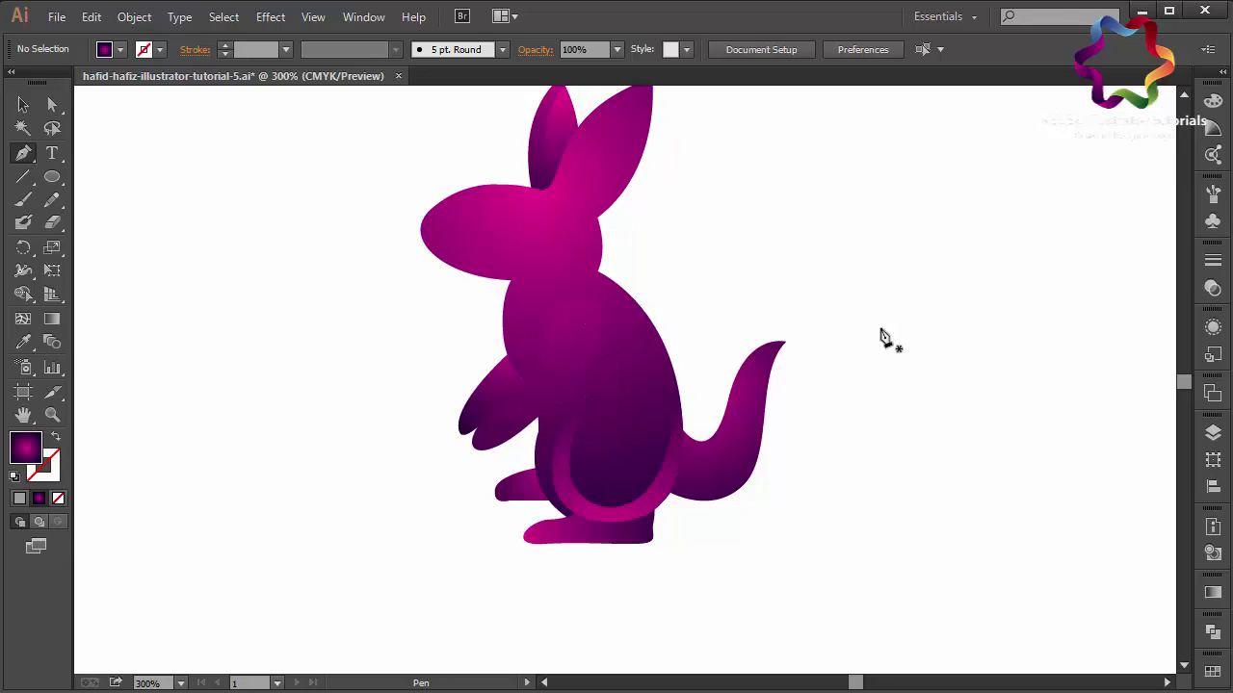
pyautogui.click(1184, 98)
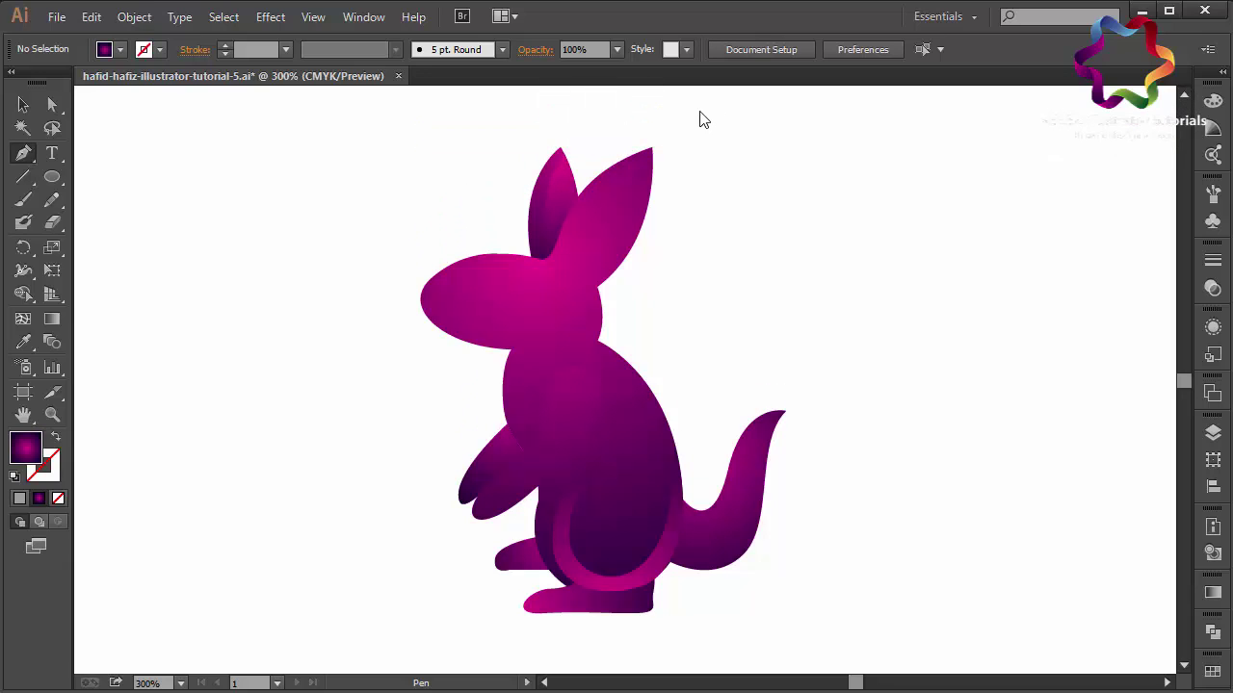
pyautogui.click(652, 151)
pyautogui.moveTo(559, 206); pyautogui.dragTo(560, 306)
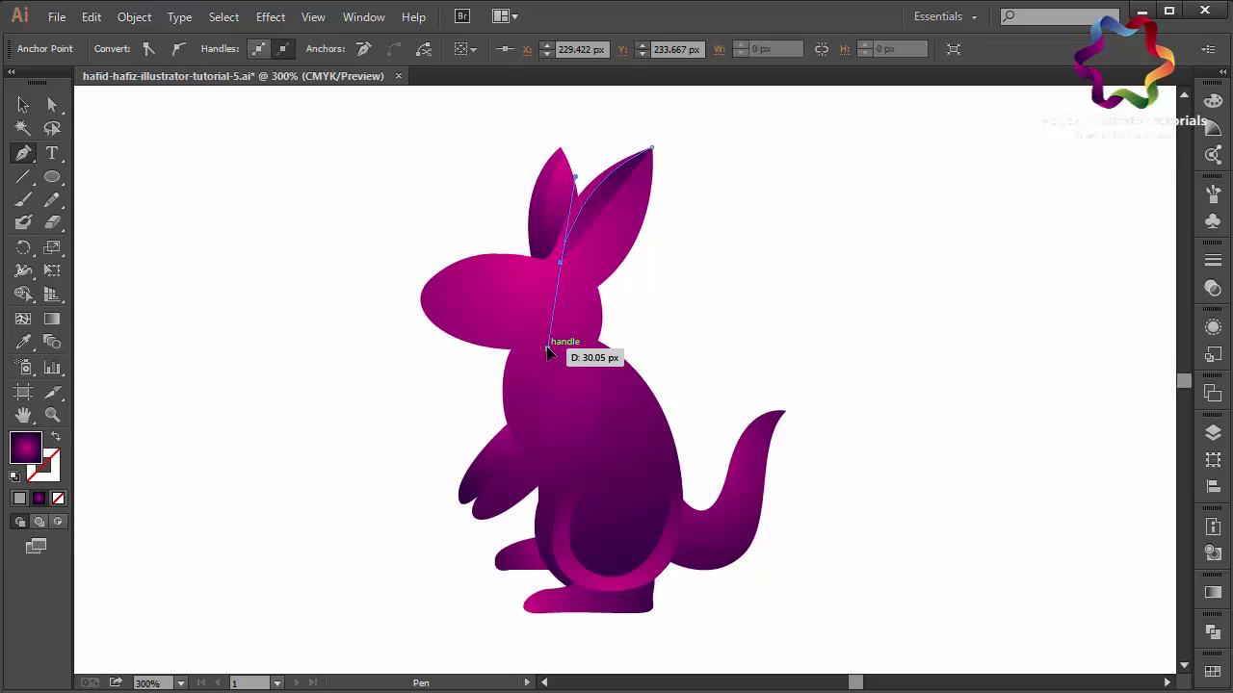
pyautogui.hotkey('ctrl', 'z')
pyautogui.hotkey('ctrl', 'z')
pyautogui.moveTo(573, 264); pyautogui.dragTo(574, 356)
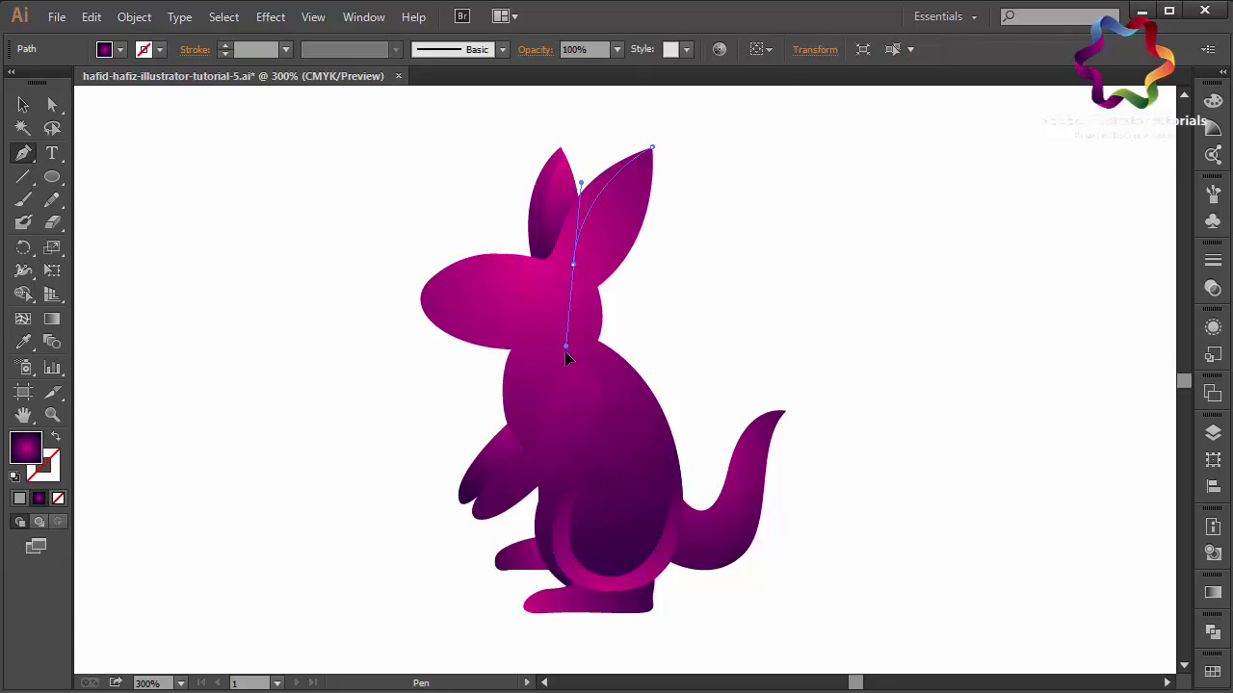
pyautogui.click(652, 149)
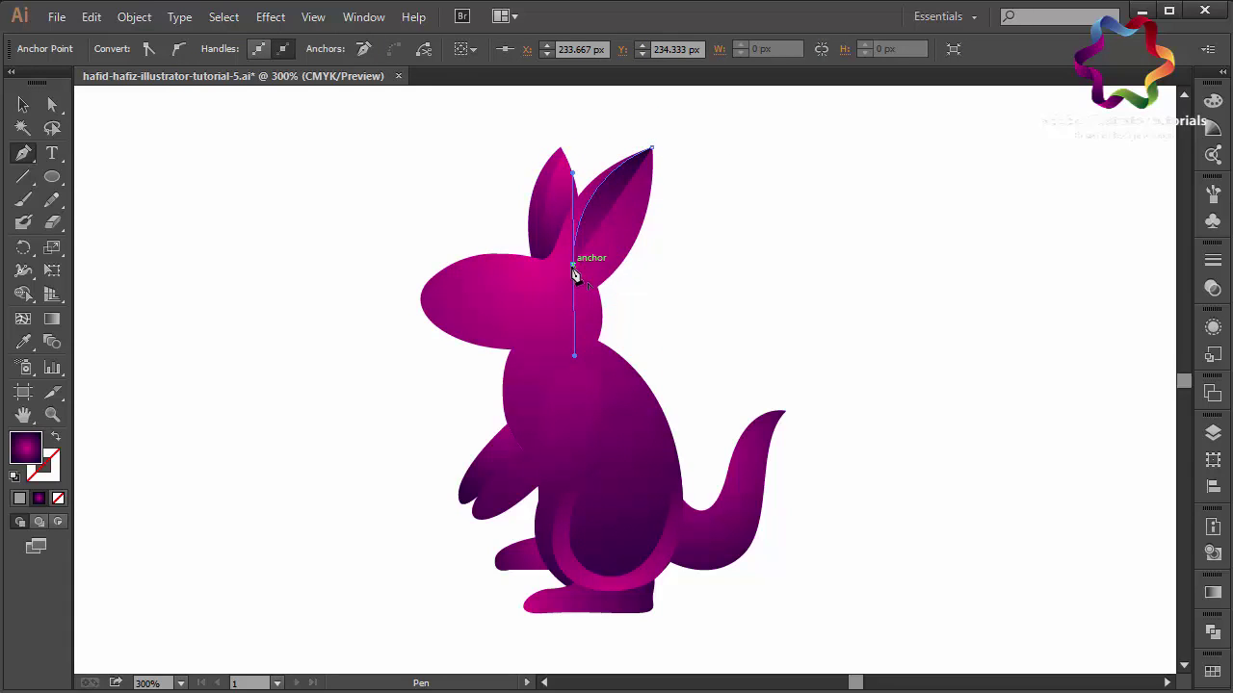
pyautogui.moveTo(573, 263)
pyautogui.mouseDown()
pyautogui.moveTo(597, 279)
pyautogui.moveTo(608, 265)
pyautogui.mouseUp()
pyautogui.moveTo(652, 150); pyautogui.dragTo(651, 114)
pyautogui.scroll(5, 653, 101)
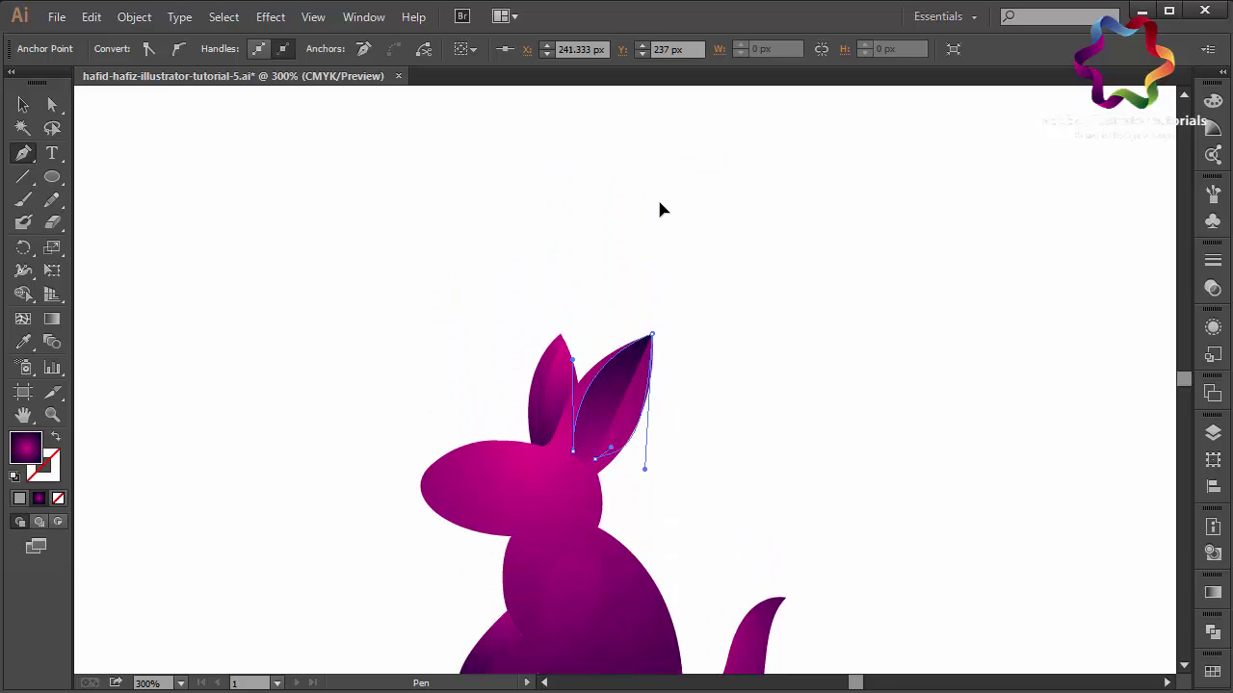
pyautogui.moveTo(675, 228); pyautogui.dragTo(661, 248)
# Step: Give the inner-ear shape a gradient fading from the tip downward, then deselect
pyautogui.click(52, 319)
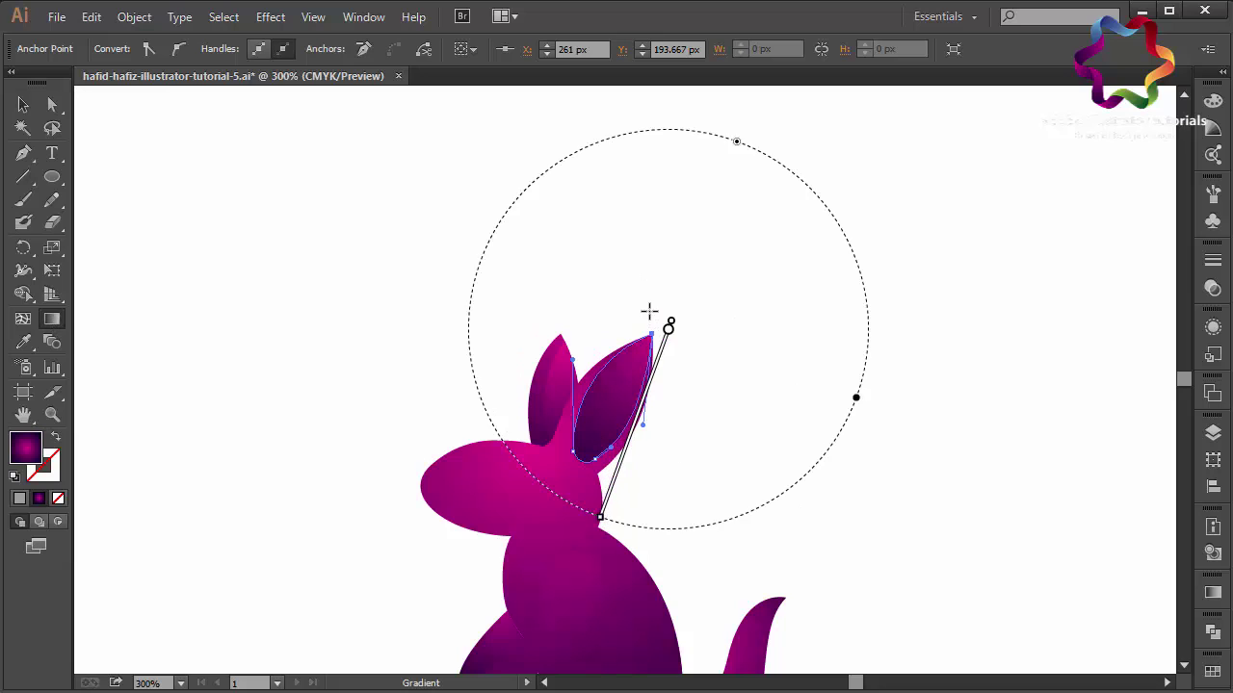
pyautogui.moveTo(650, 316); pyautogui.dragTo(612, 568)
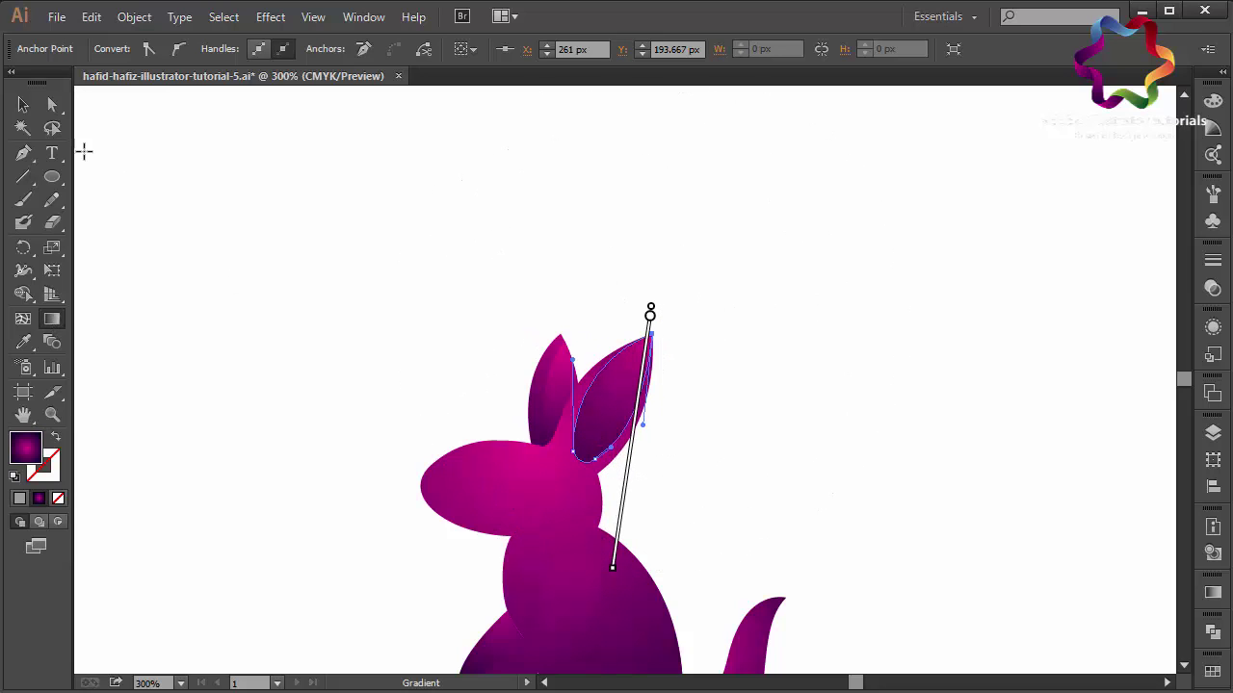
pyautogui.click(25, 106)
pyautogui.click(262, 240)
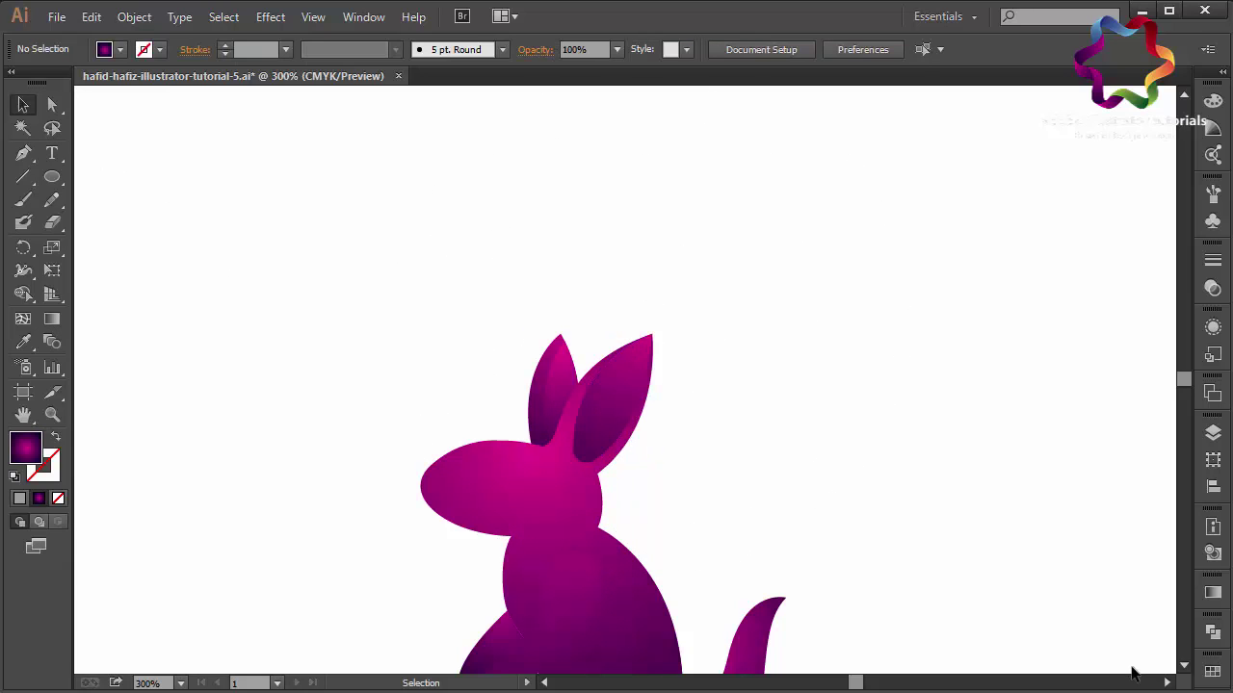
# Step: Draw a circle, move it over the kangaroo's head, and make it an unfilled outline
pyautogui.click(1185, 667)
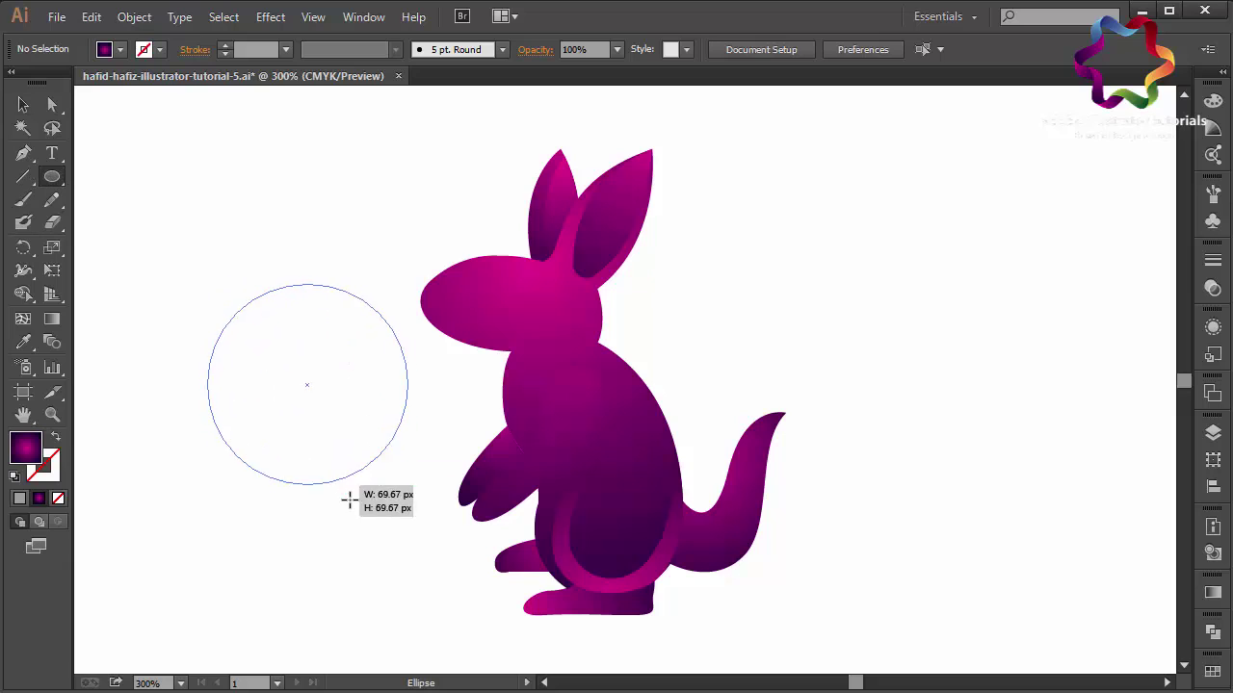
pyautogui.moveTo(208, 285); pyautogui.dragTo(425, 500)
pyautogui.click(23, 104)
pyautogui.moveTo(275, 411)
pyautogui.mouseDown()
pyautogui.moveTo(451, 390)
pyautogui.moveTo(433, 396)
pyautogui.mouseUp()
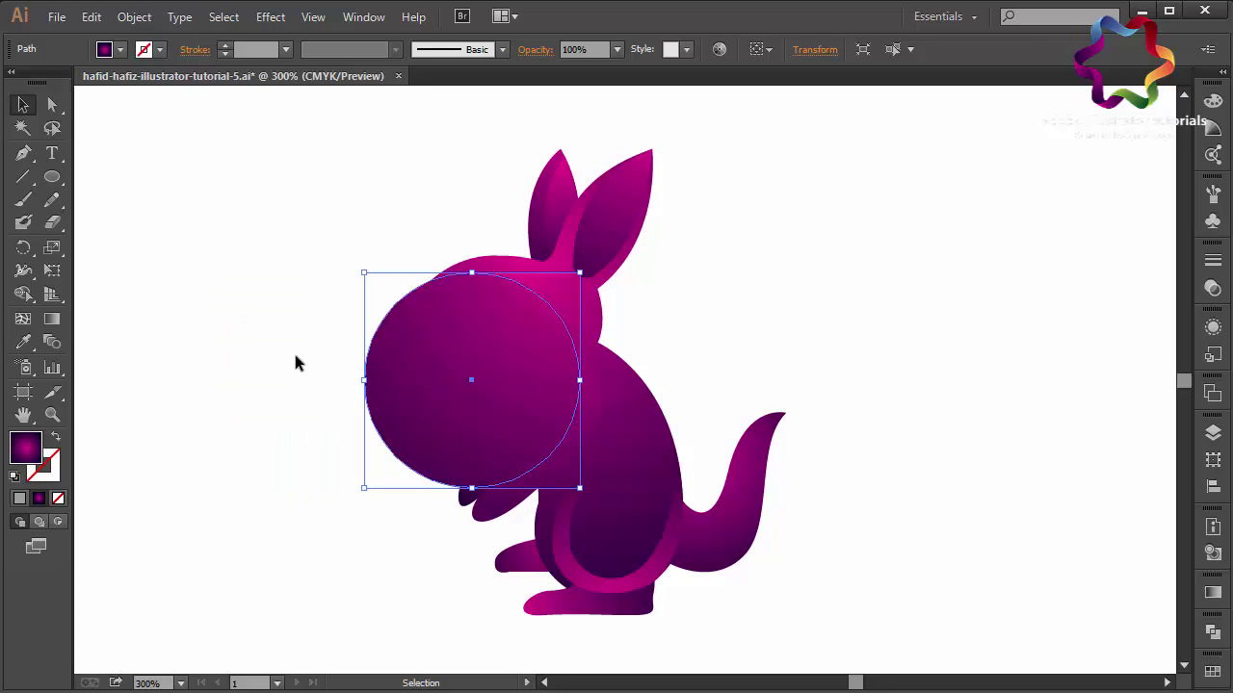
pyautogui.click(54, 440)
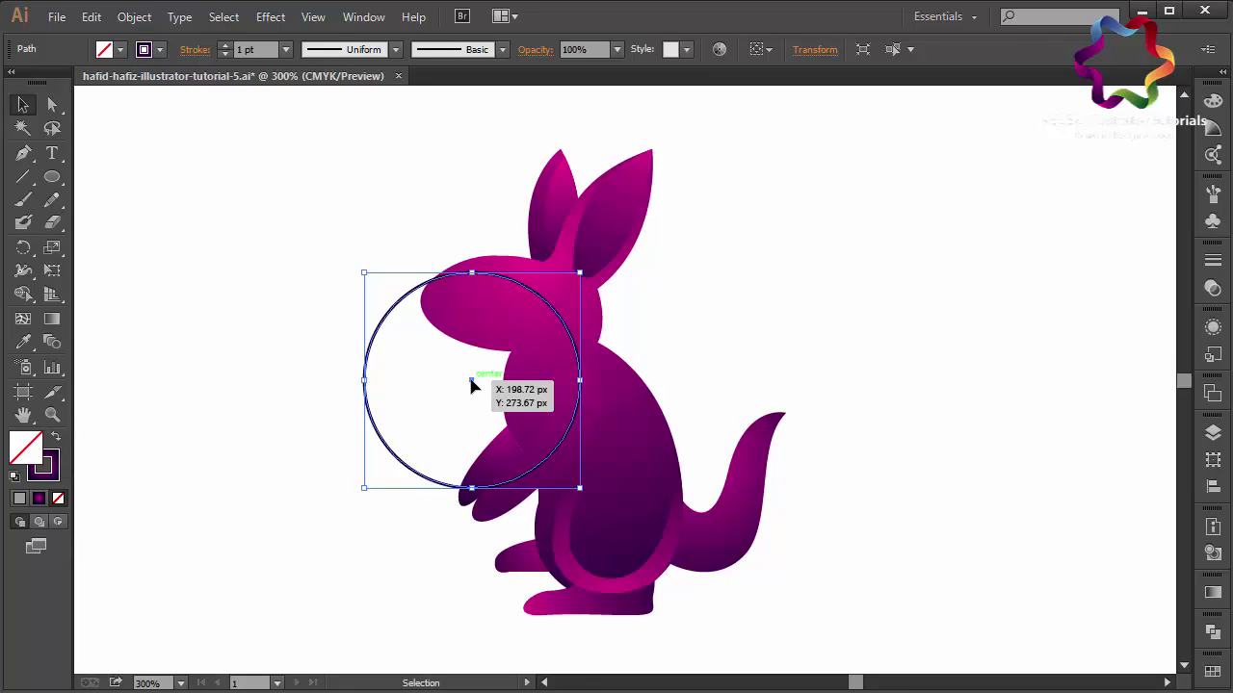
# Step: Alt-drag copies of the outline circle across the kangaroo's body and tail
pyautogui.moveTo(473, 389); pyautogui.dragTo(565, 449)
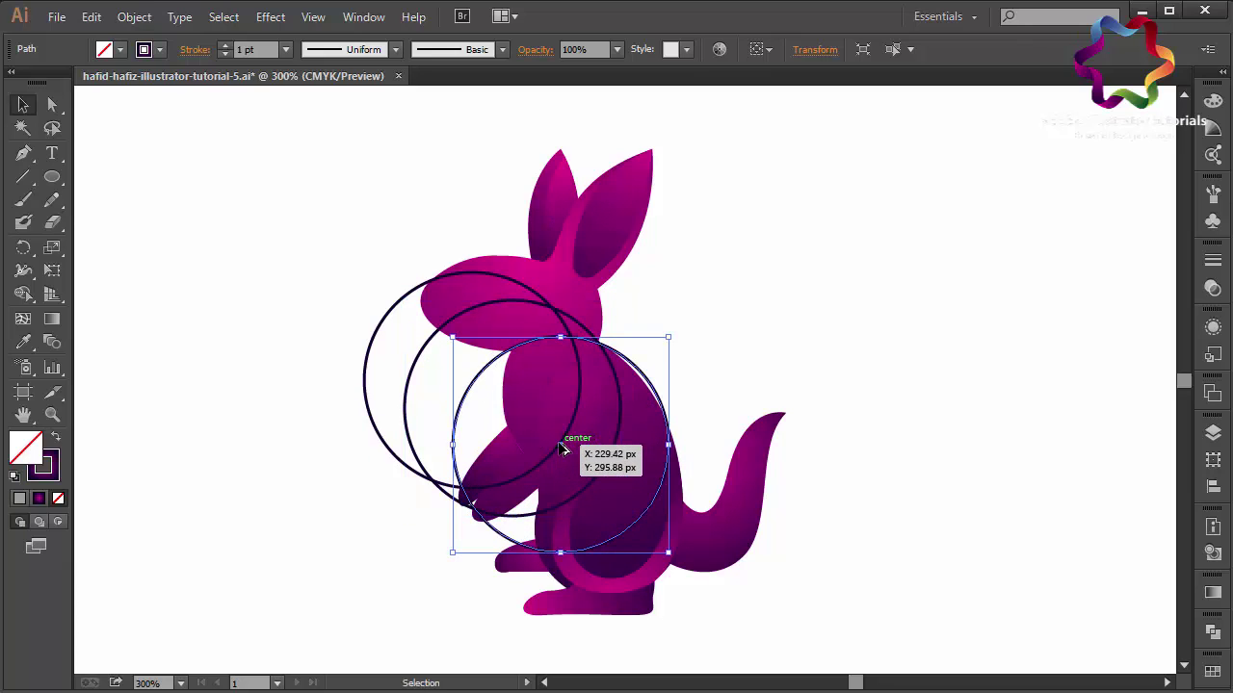
pyautogui.moveTo(564, 449)
pyautogui.mouseDown()
pyautogui.moveTo(652, 429)
pyautogui.moveTo(657, 418)
pyautogui.mouseUp()
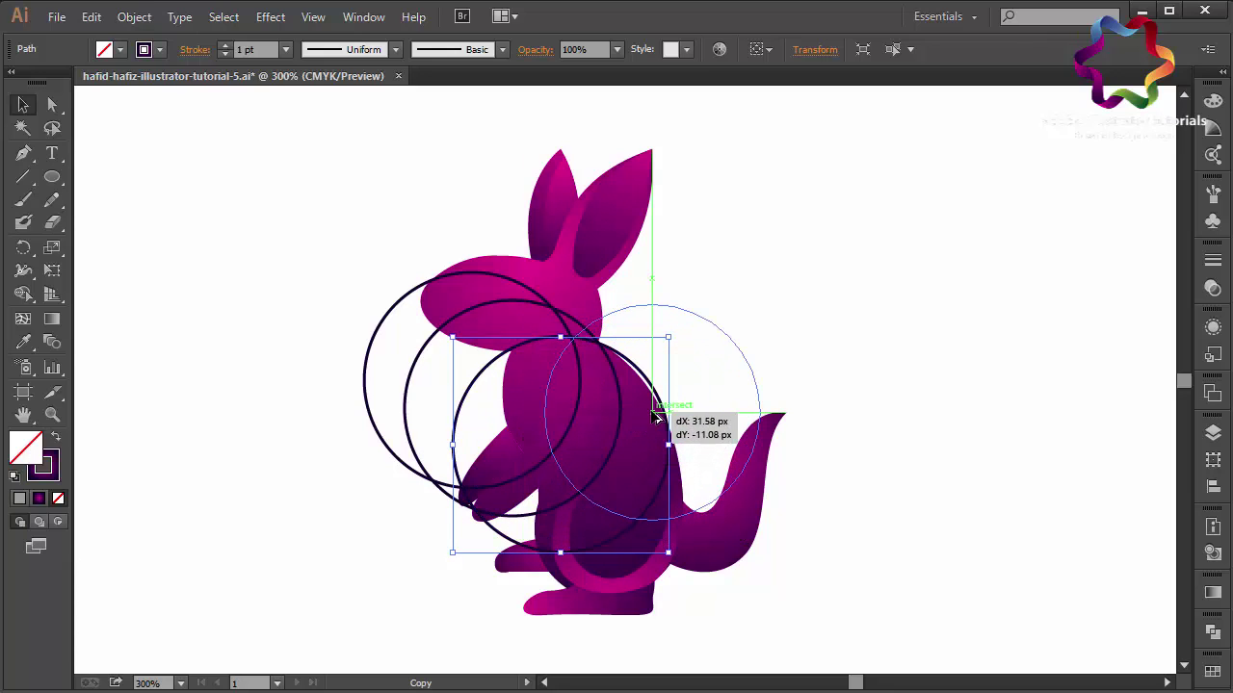
pyautogui.moveTo(656, 415); pyautogui.dragTo(534, 474)
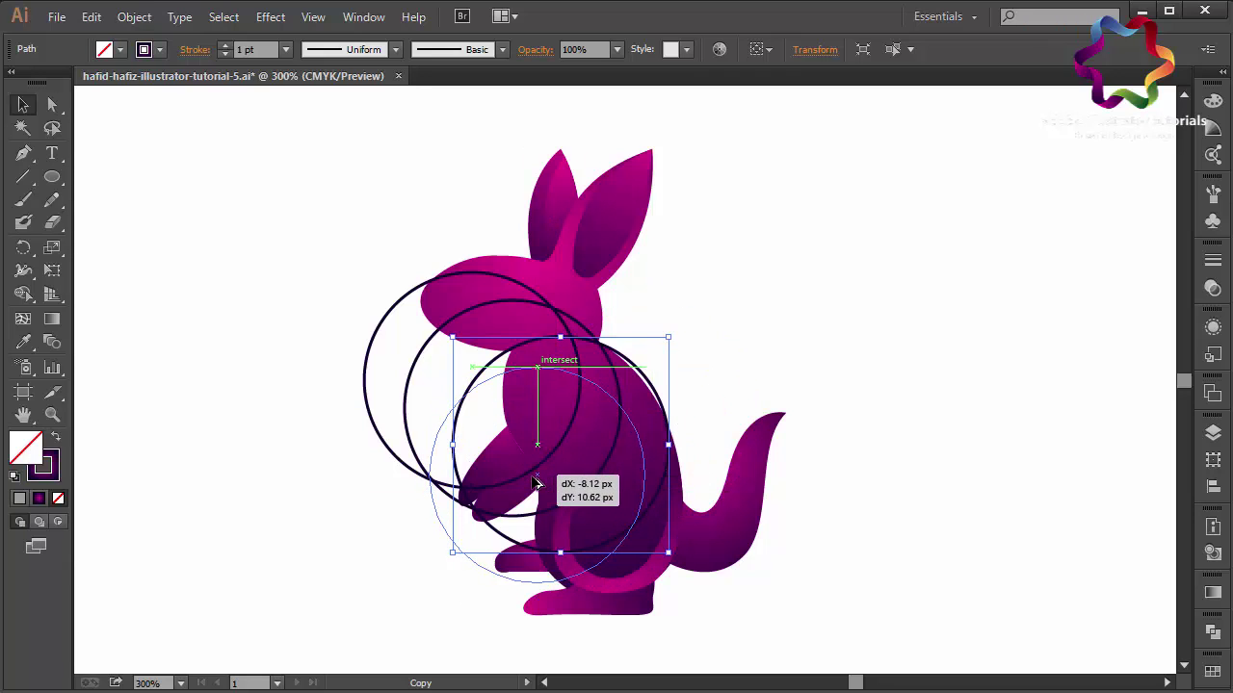
pyautogui.moveTo(535, 474)
pyautogui.mouseDown()
pyautogui.moveTo(573, 520)
pyautogui.moveTo(587, 495)
pyautogui.moveTo(645, 476)
pyautogui.moveTo(660, 438)
pyautogui.moveTo(639, 452)
pyautogui.moveTo(646, 498)
pyautogui.moveTo(674, 497)
pyautogui.mouseUp()
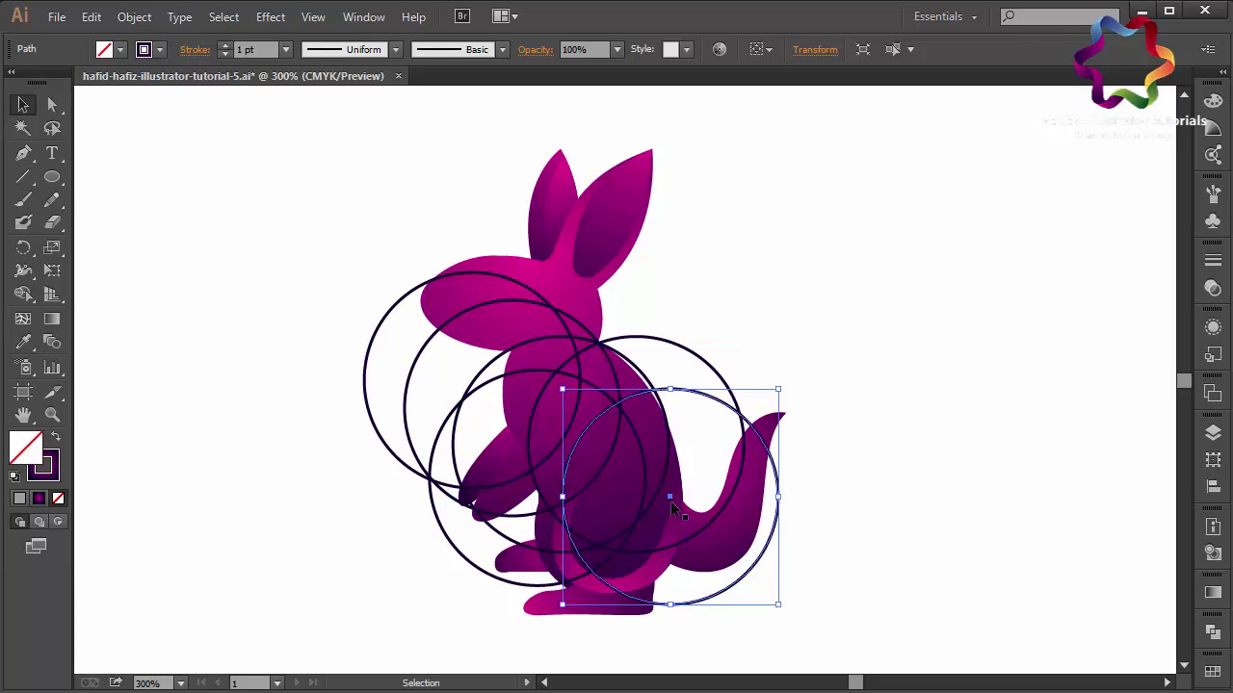
# Step: Duplicate the body shape and its five outline circles to the left, then deselect
pyautogui.click(559, 296)
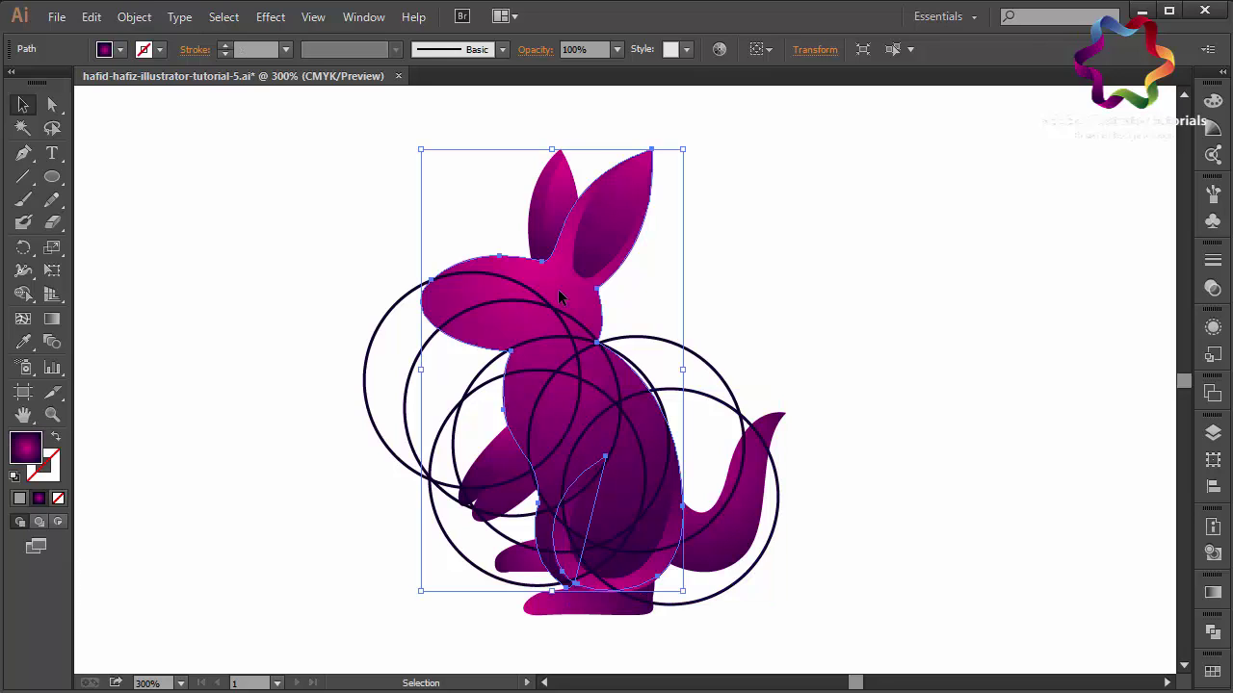
pyautogui.keyDown('shift'); pyautogui.click(405, 301); pyautogui.keyUp('shift')
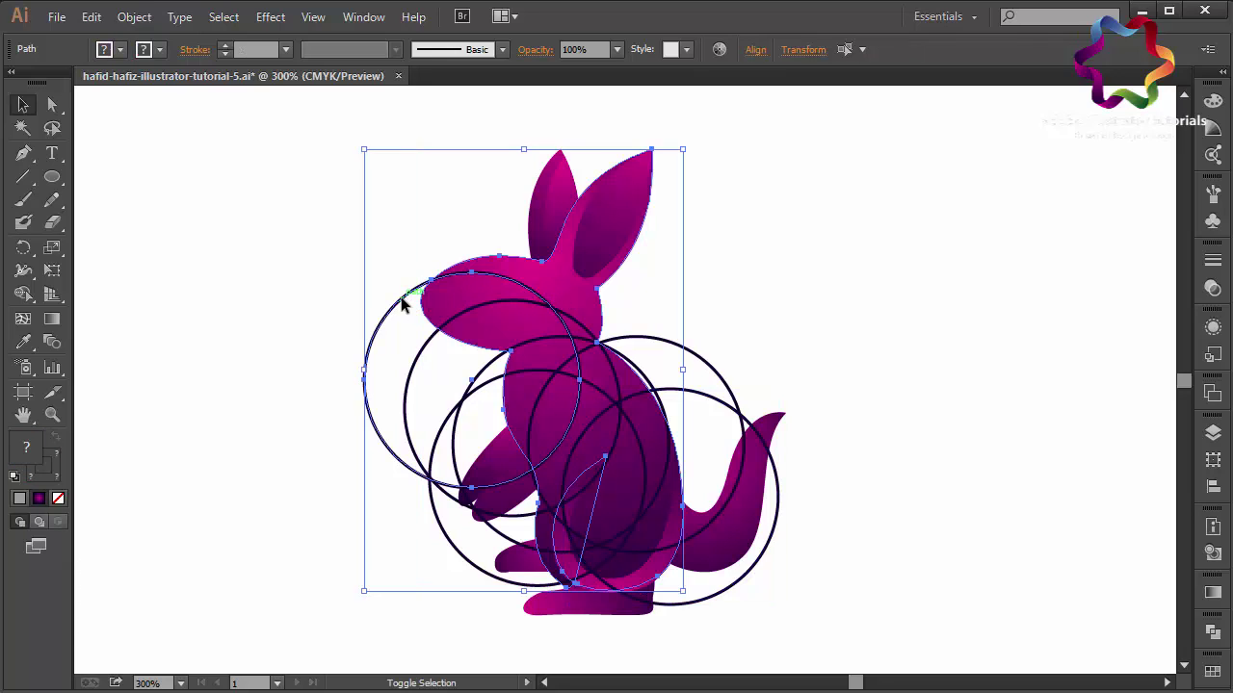
pyautogui.keyDown('shift'); pyautogui.click(465, 412); pyautogui.keyUp('shift')
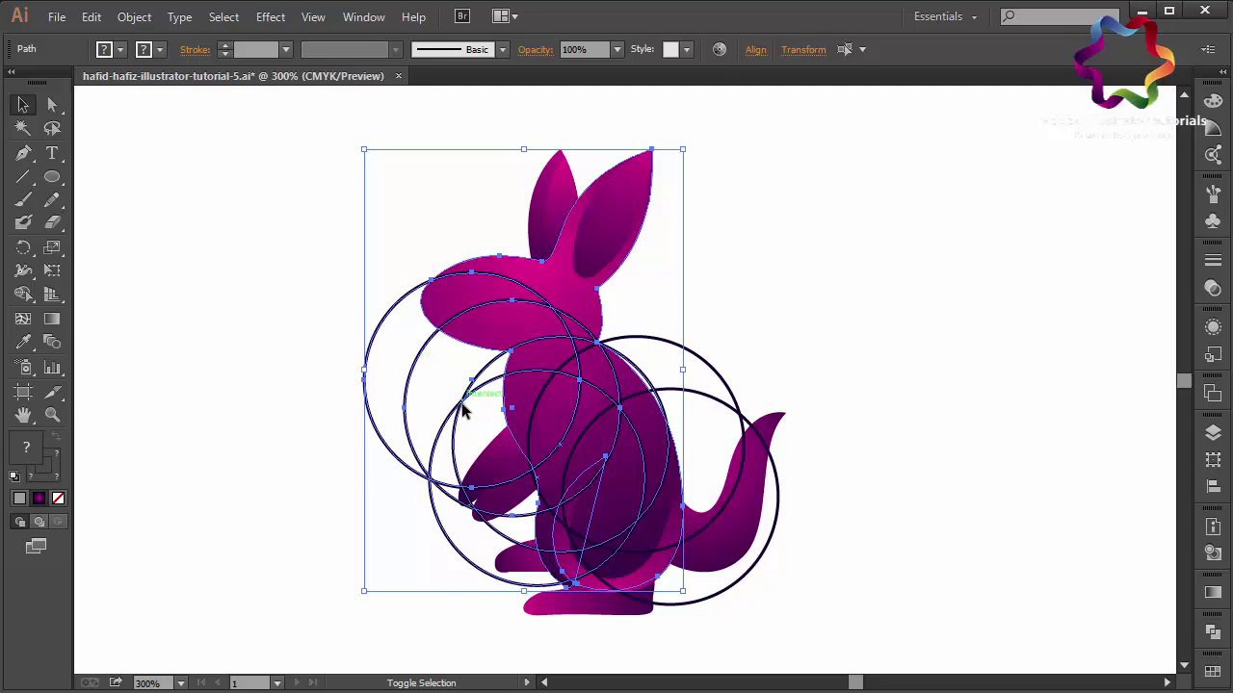
pyautogui.keyDown('shift'); pyautogui.click(455, 449); pyautogui.keyUp('shift')
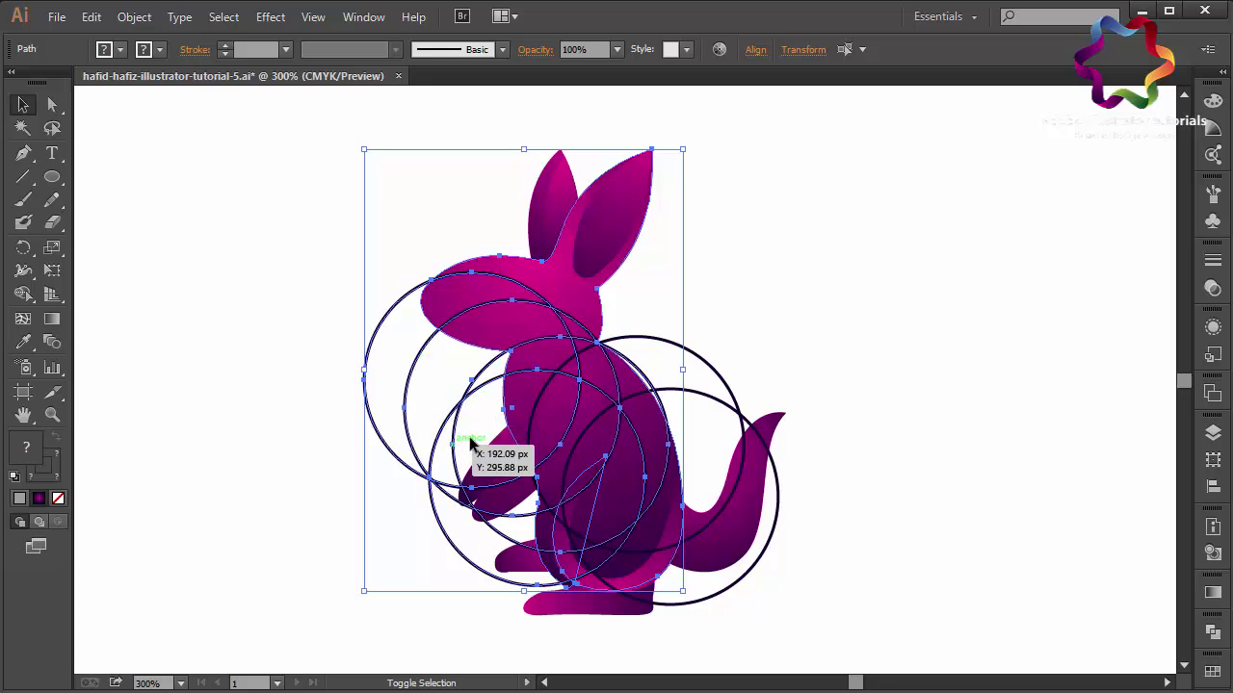
pyautogui.keyDown('shift'); pyautogui.click(710, 367); pyautogui.keyUp('shift')
pyautogui.keyDown('shift'); pyautogui.click(709, 397); pyautogui.keyUp('shift')
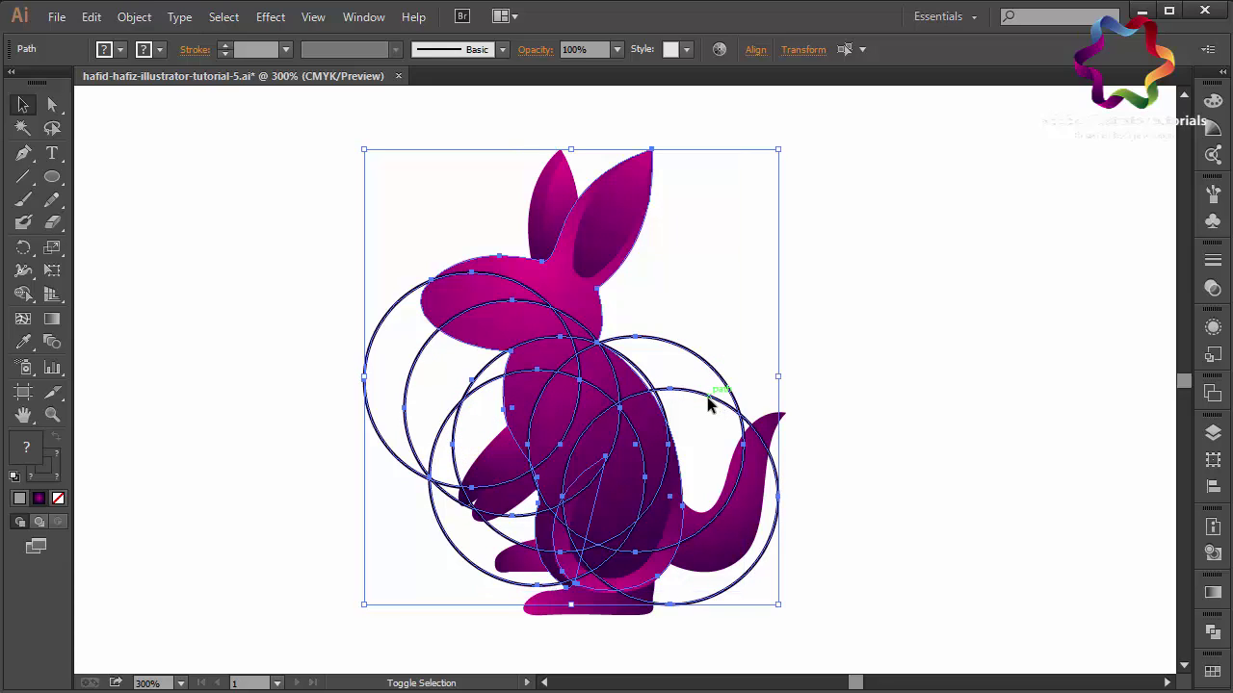
pyautogui.moveTo(673, 453); pyautogui.dragTo(287, 443)
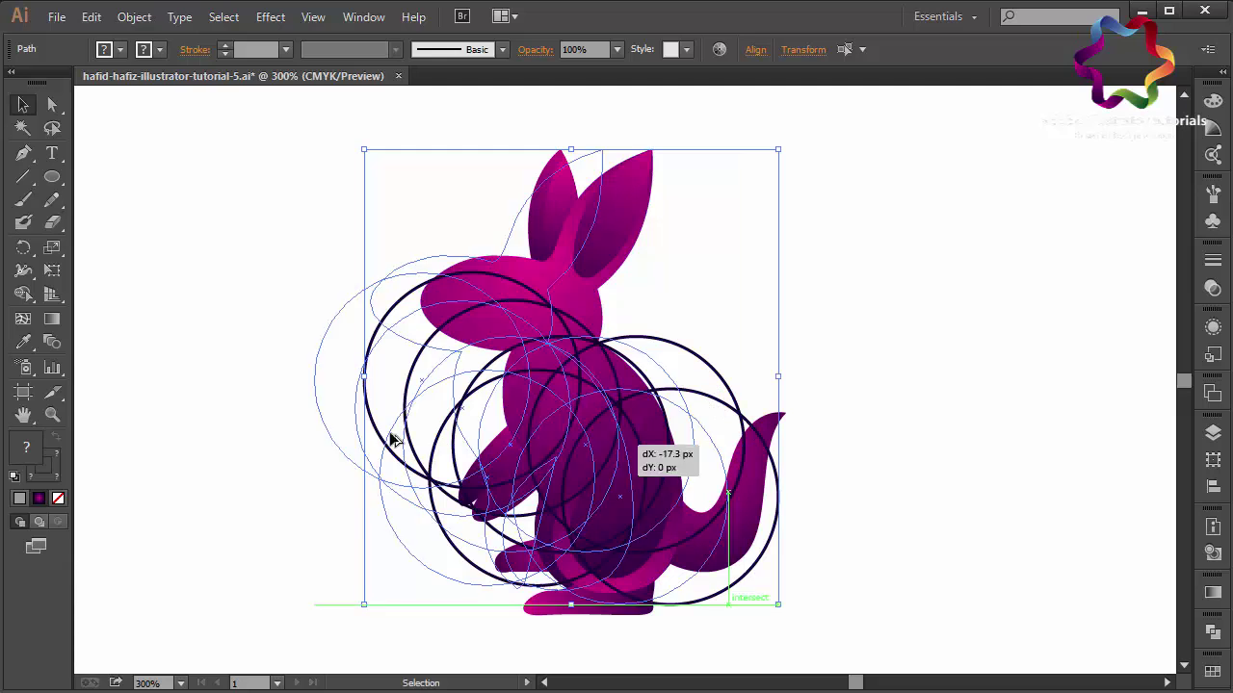
pyautogui.click(544, 683)
pyautogui.click(544, 682)
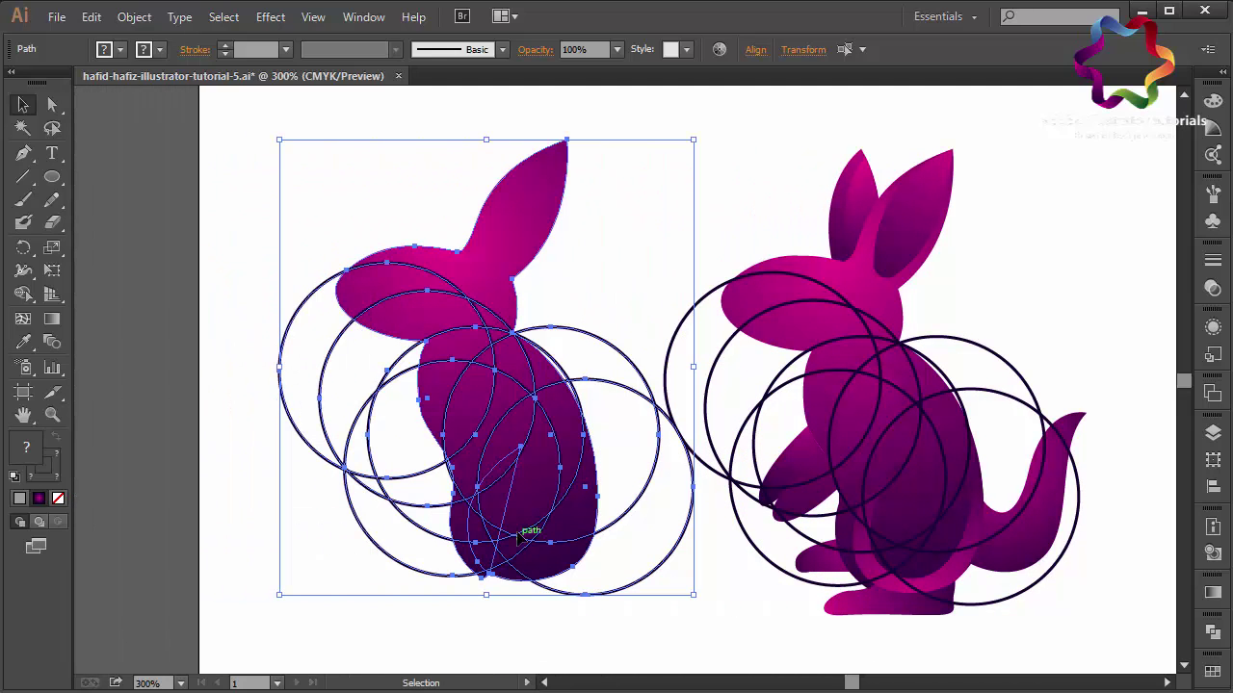
pyautogui.moveTo(513, 477); pyautogui.dragTo(454, 475)
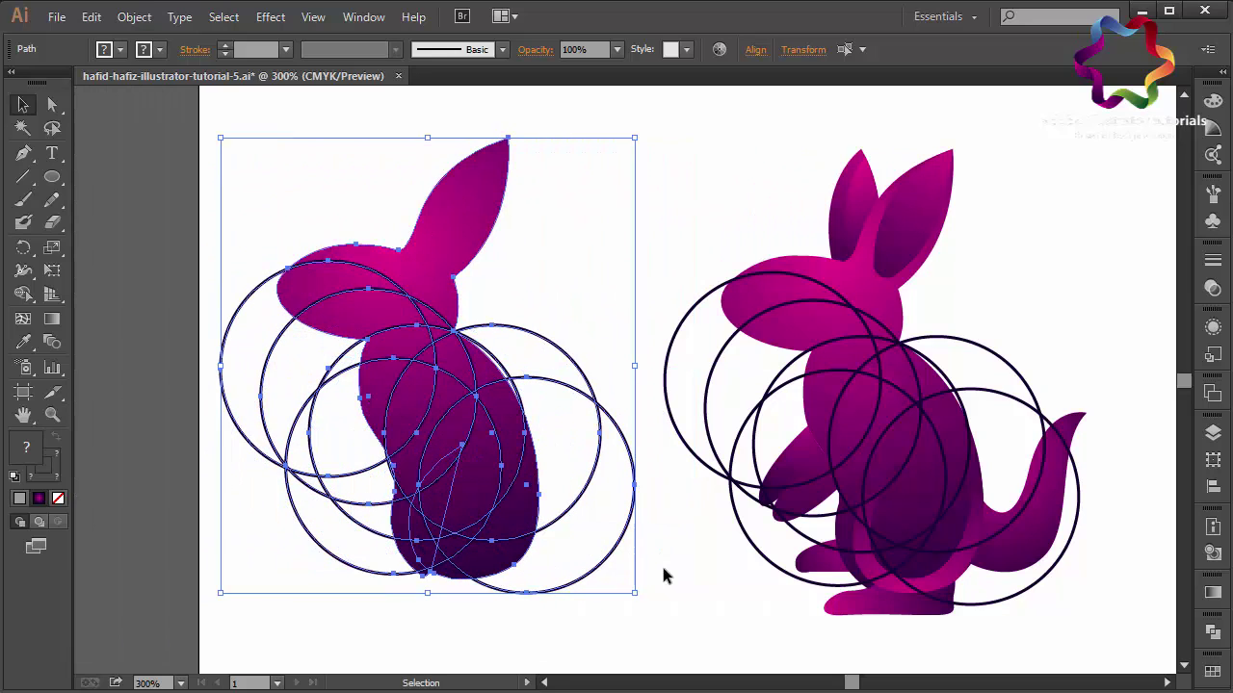
pyautogui.click(689, 590)
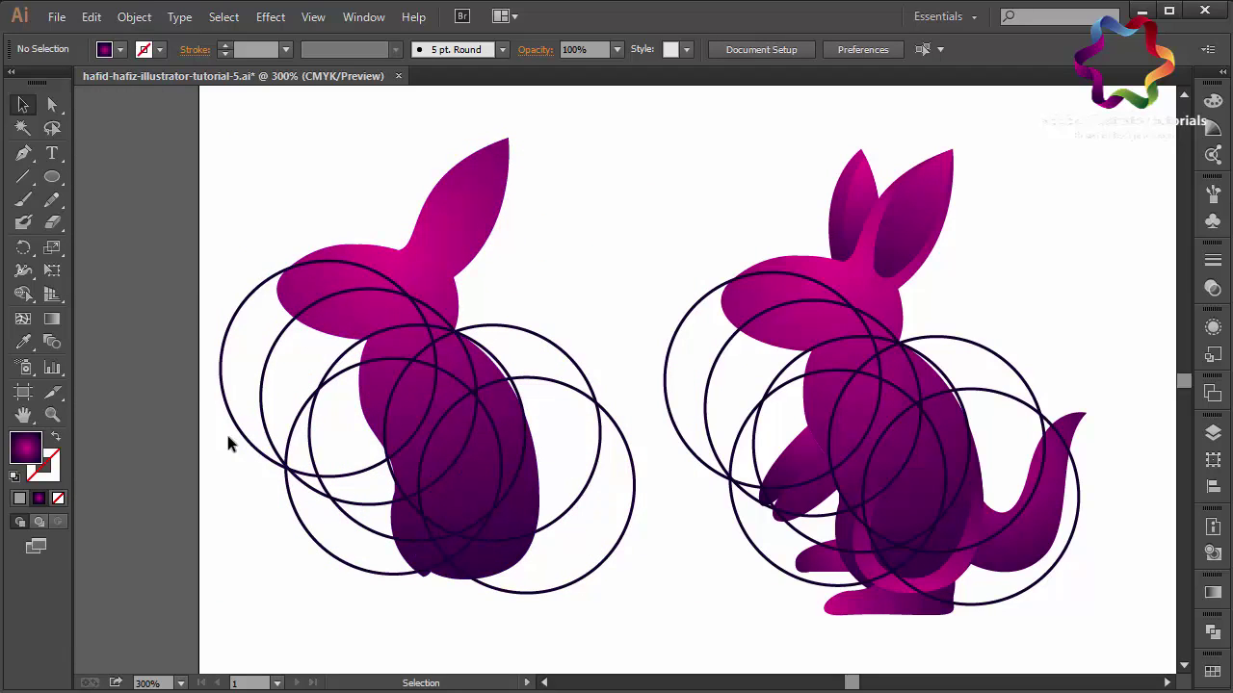
# Step: Gradient-fill the leftmost outline circle and Pathfinder-Intersect it with the copy's body
pyautogui.click(241, 311)
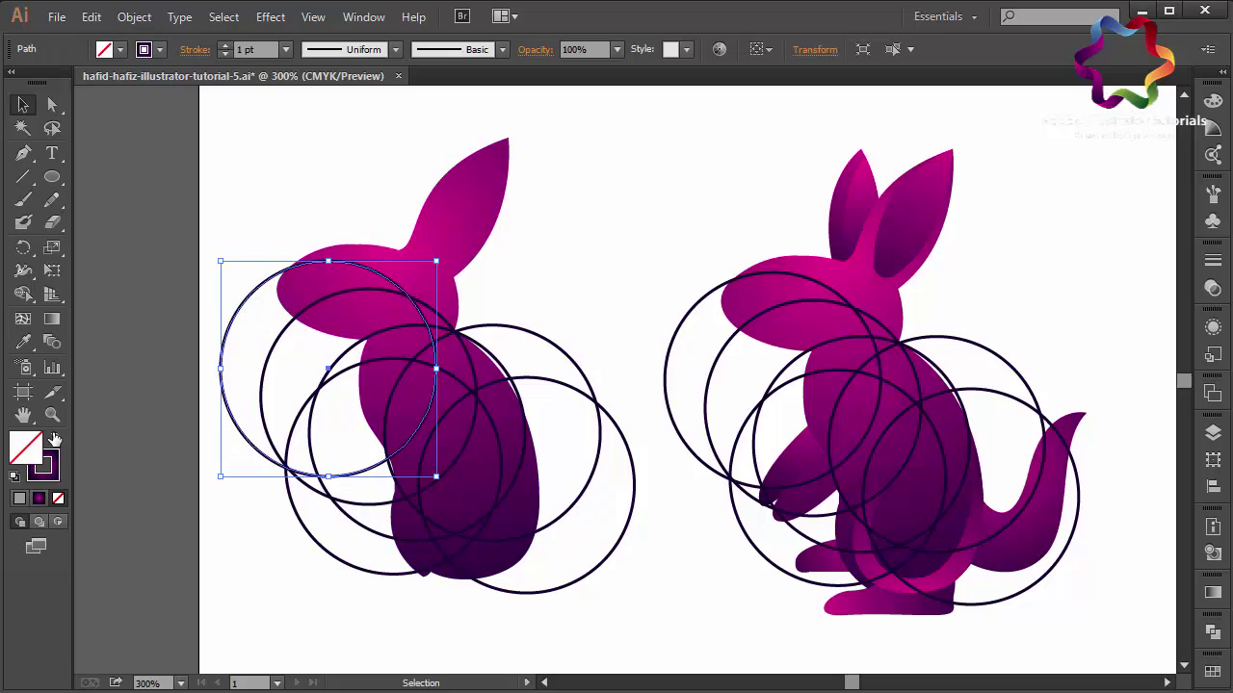
pyautogui.click(517, 179)
pyautogui.click(474, 211)
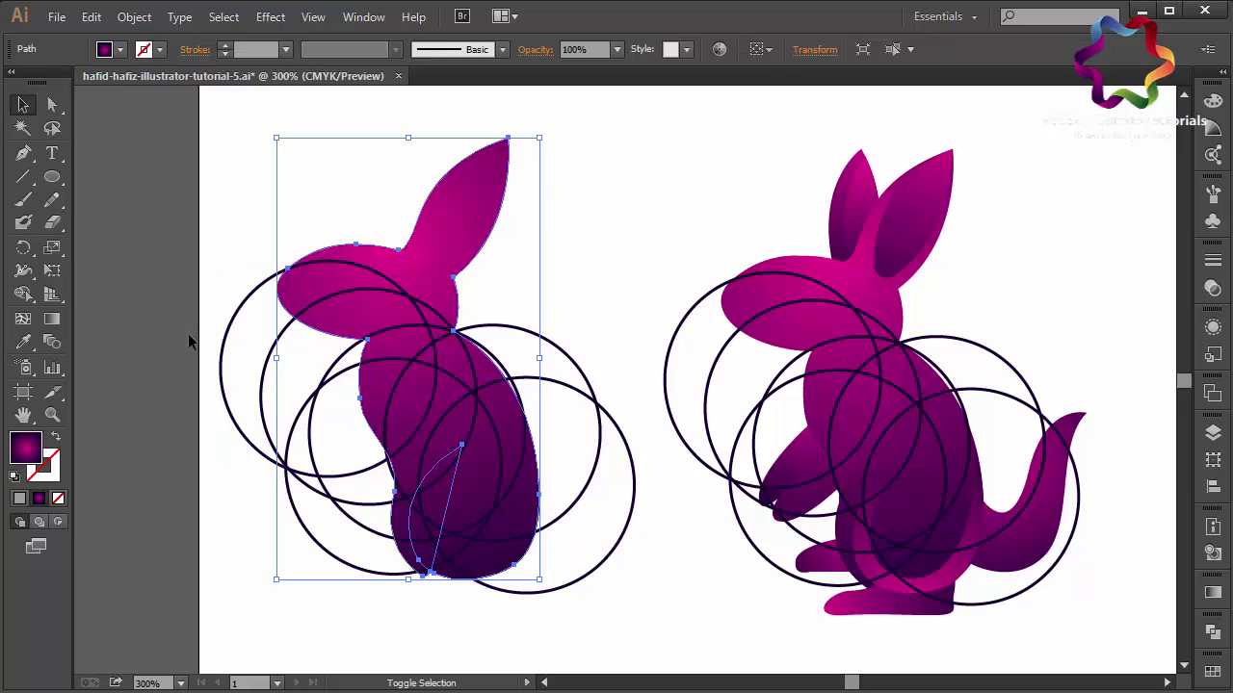
pyautogui.click(232, 322)
pyautogui.click(57, 440)
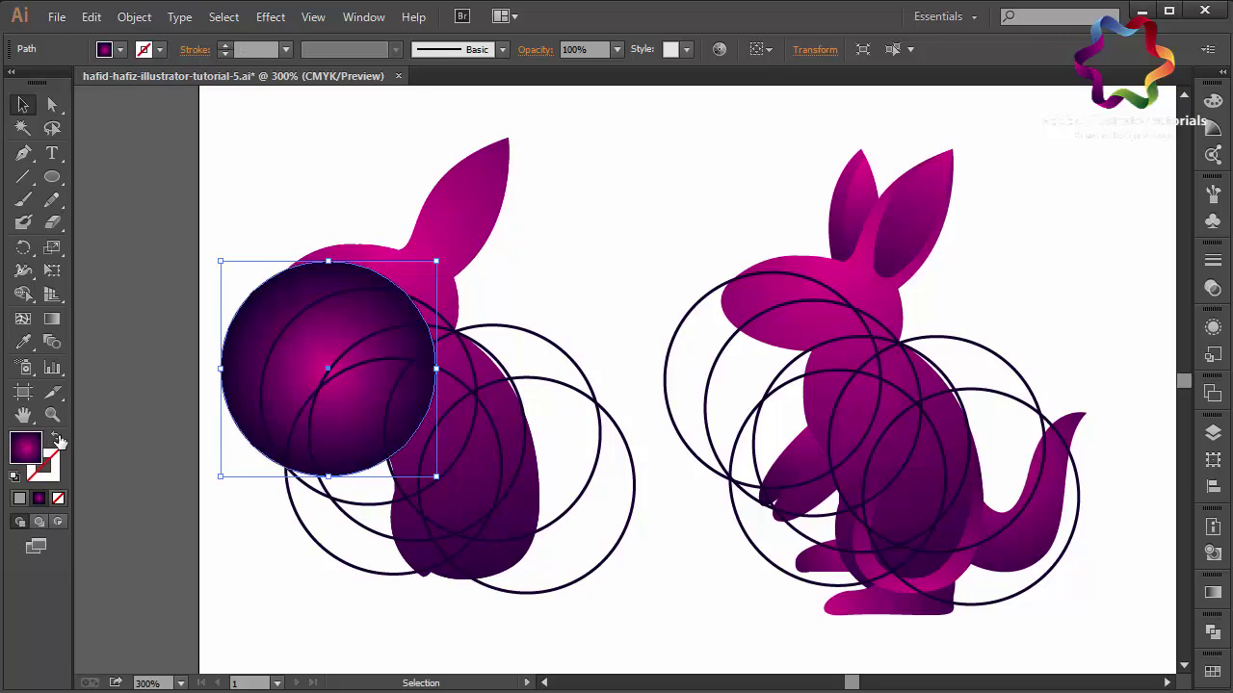
pyautogui.keyDown('shift'); pyautogui.click(450, 219); pyautogui.keyUp('shift')
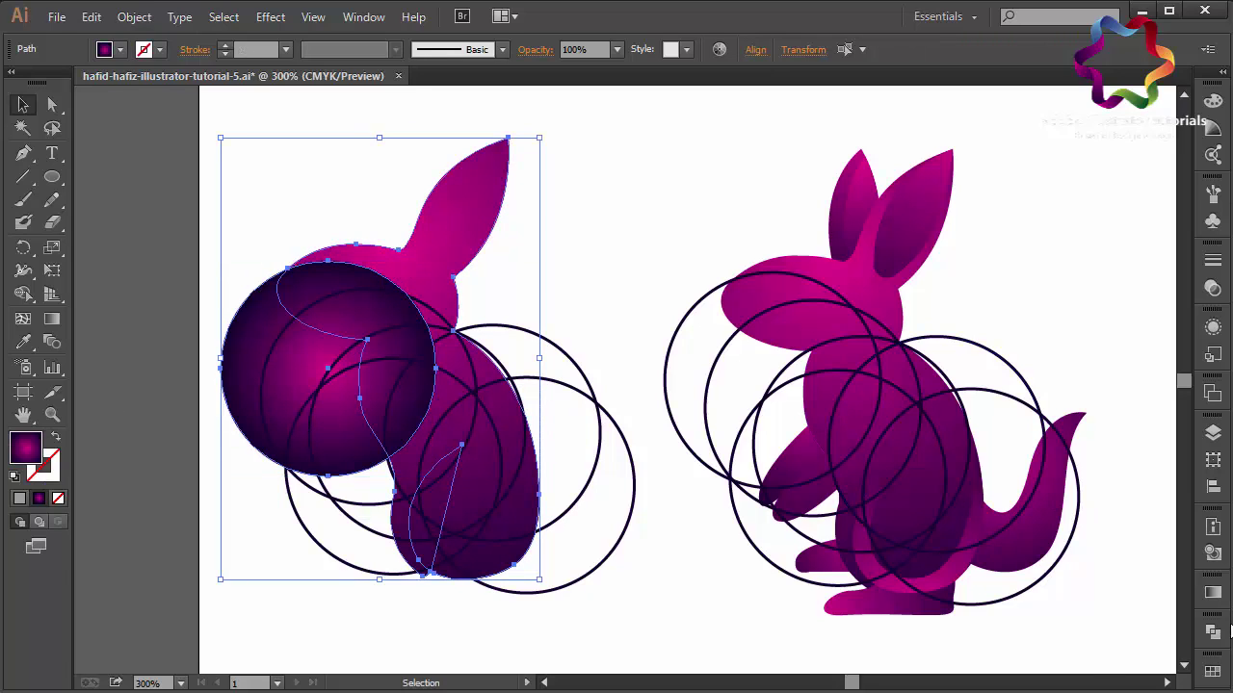
pyautogui.click(1215, 636)
pyautogui.click(1056, 616)
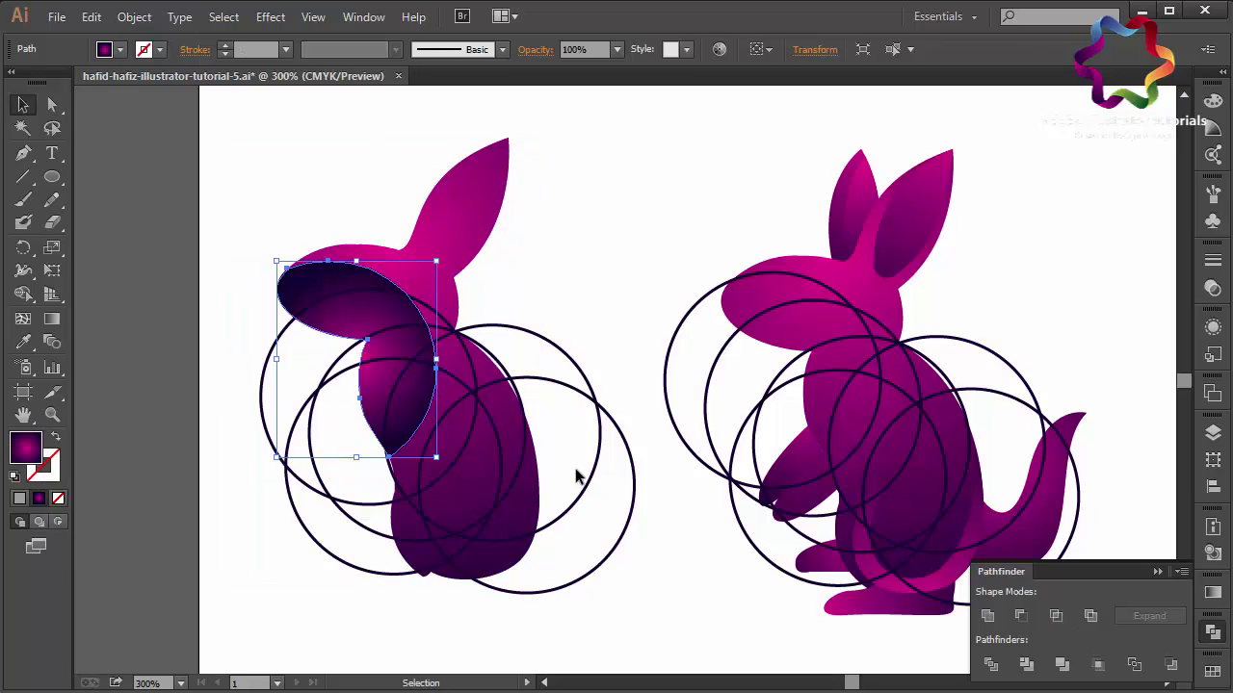
# Step: Gradient-fill a second circle and intersect it with the rabbit body
pyautogui.keyDown('shift'); pyautogui.click(466, 239); pyautogui.keyUp('shift')
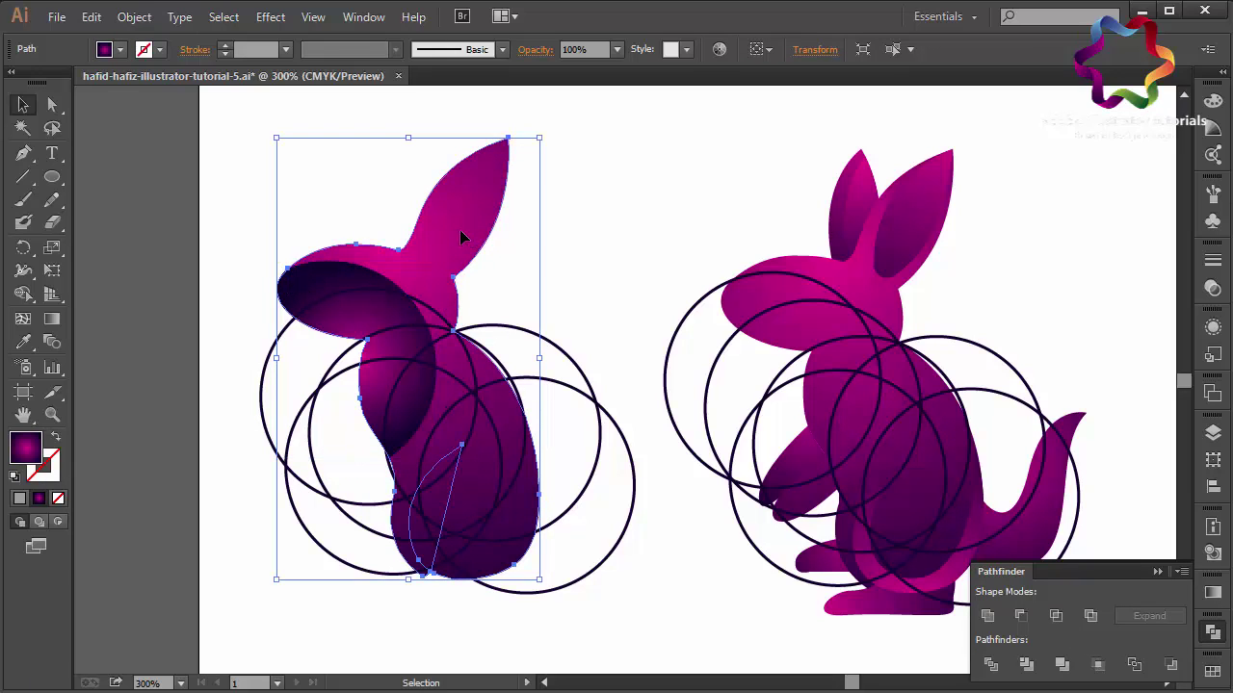
pyautogui.click(433, 315)
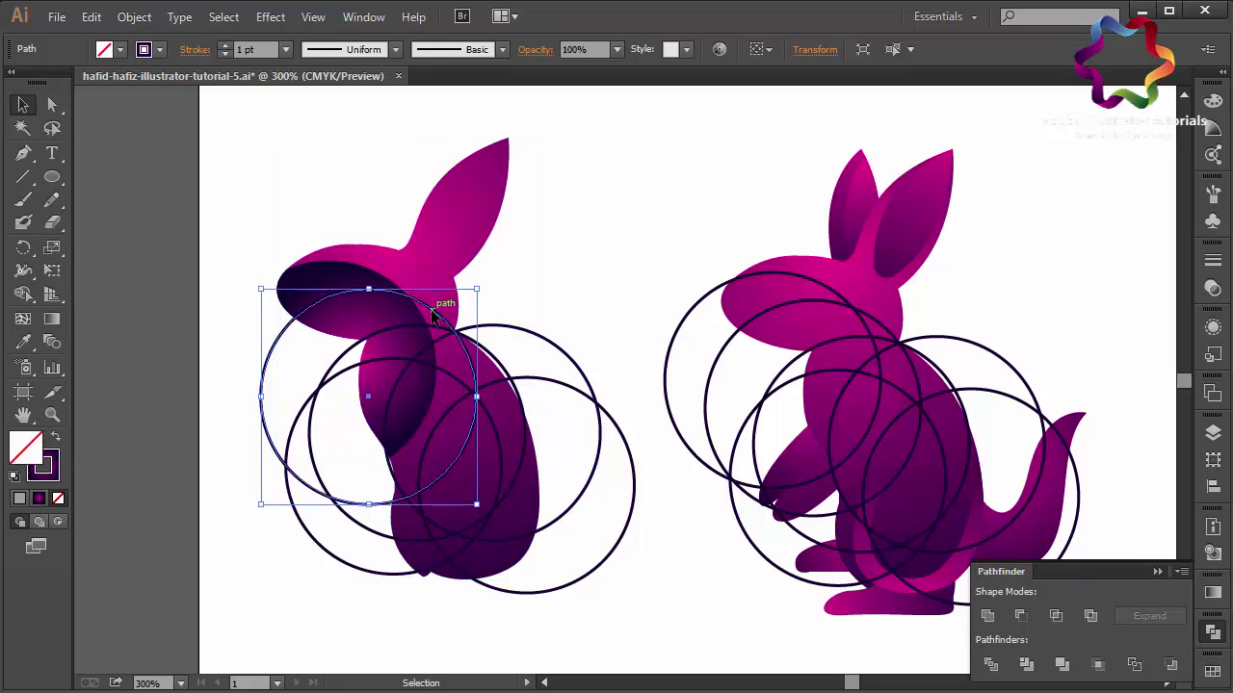
pyautogui.click(55, 440)
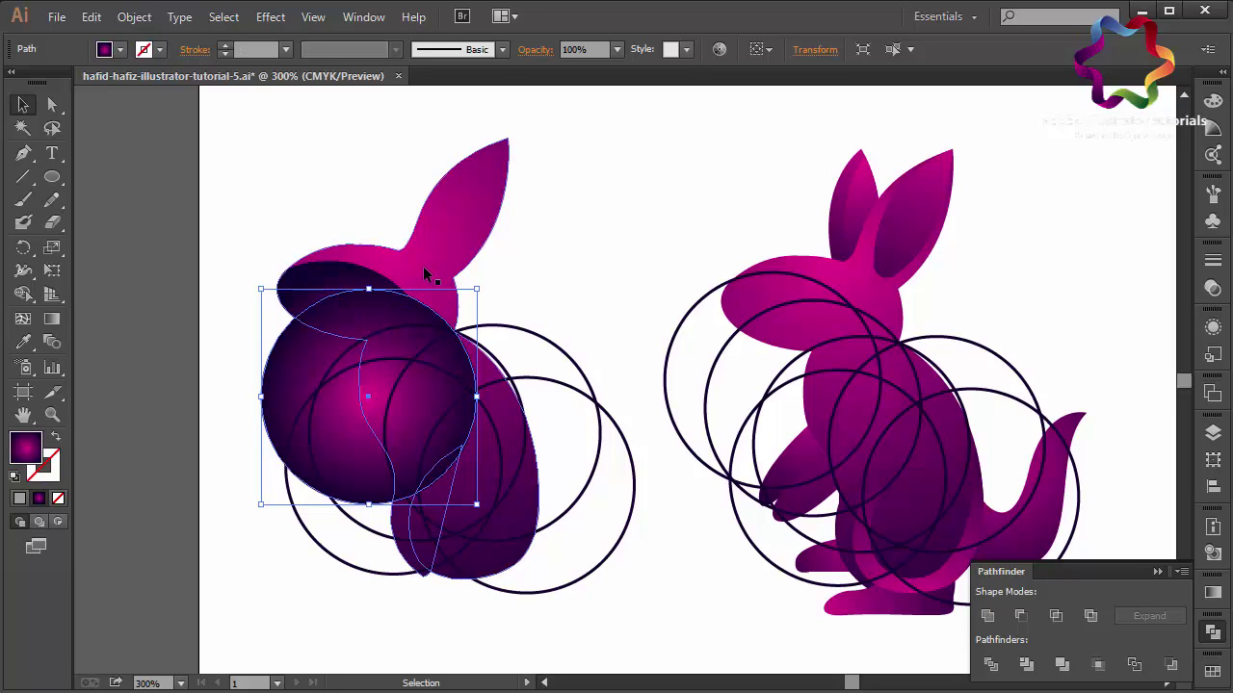
pyautogui.click(442, 262)
pyautogui.press('Right')
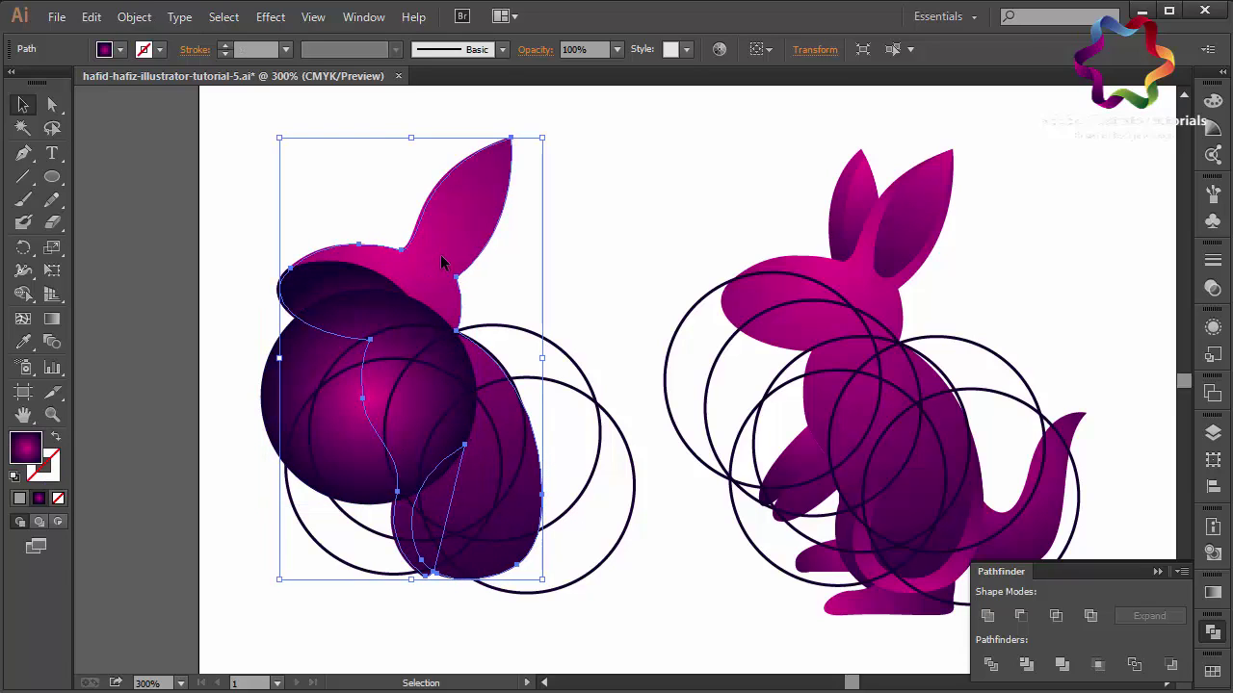
pyautogui.press('Left')
pyautogui.keyDown('shift'); pyautogui.click(380, 328); pyautogui.keyUp('shift')
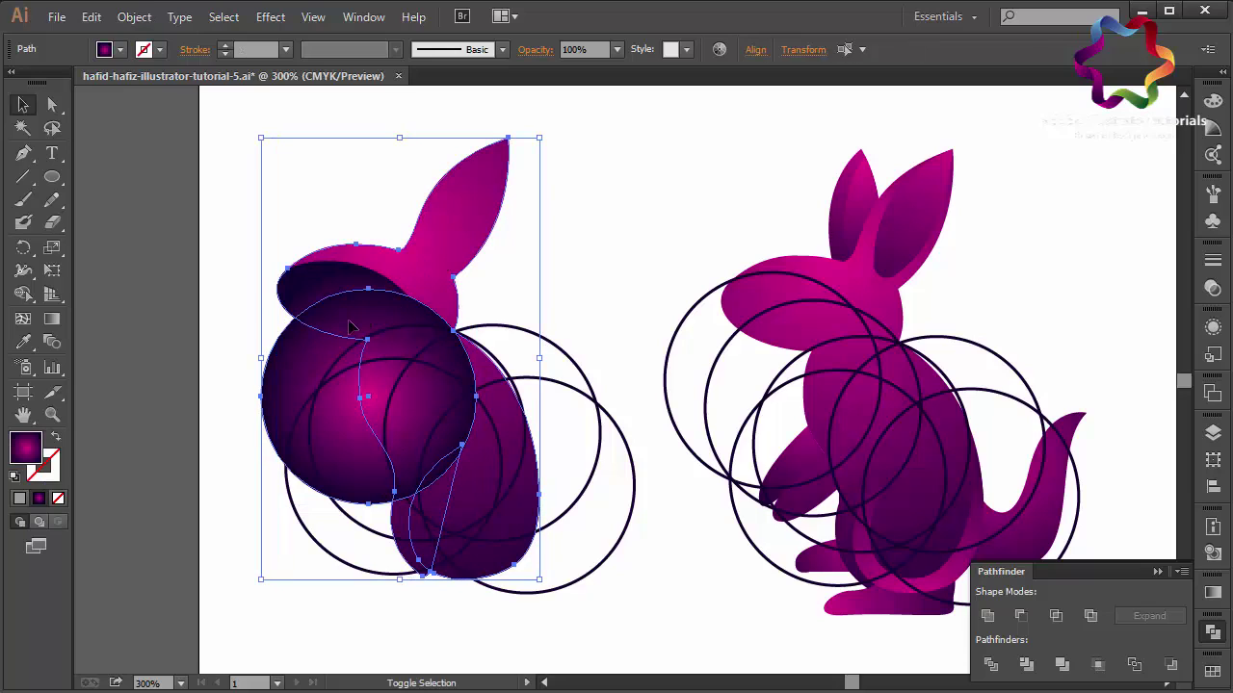
pyautogui.click(1057, 617)
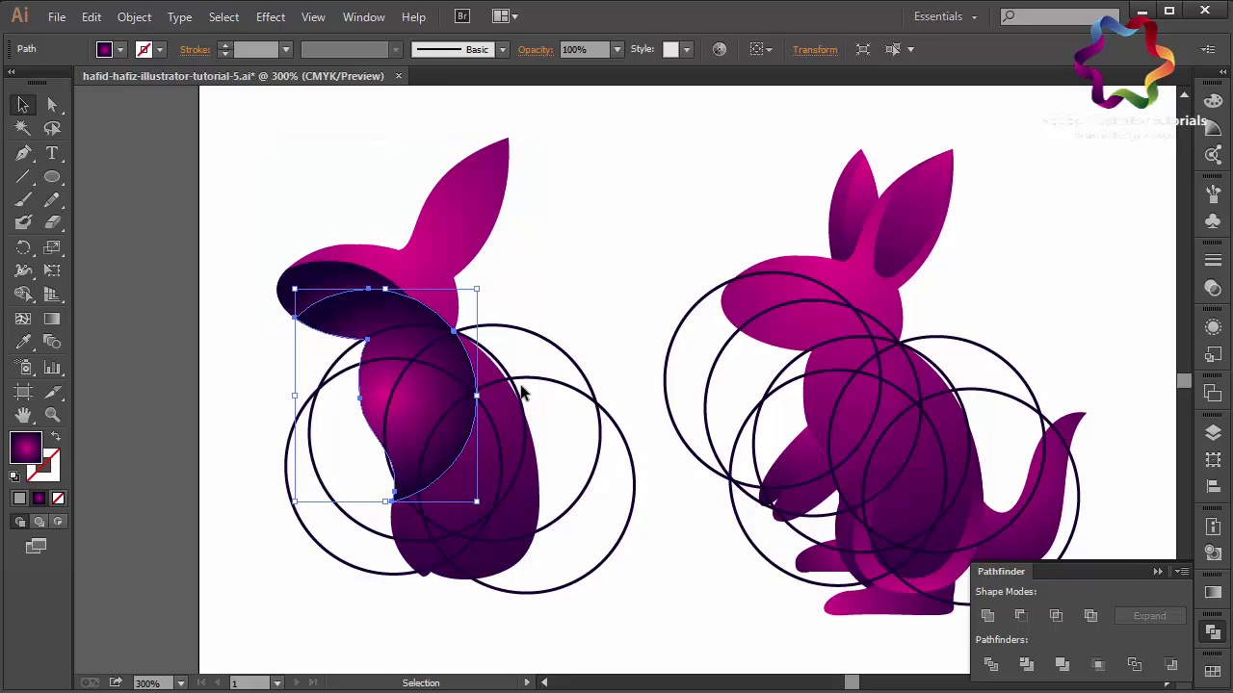
# Step: Intersect a third gradient-filled circle with the rabbit head and body
pyautogui.keyDown('shift'); pyautogui.click(447, 258); pyautogui.keyUp('shift')
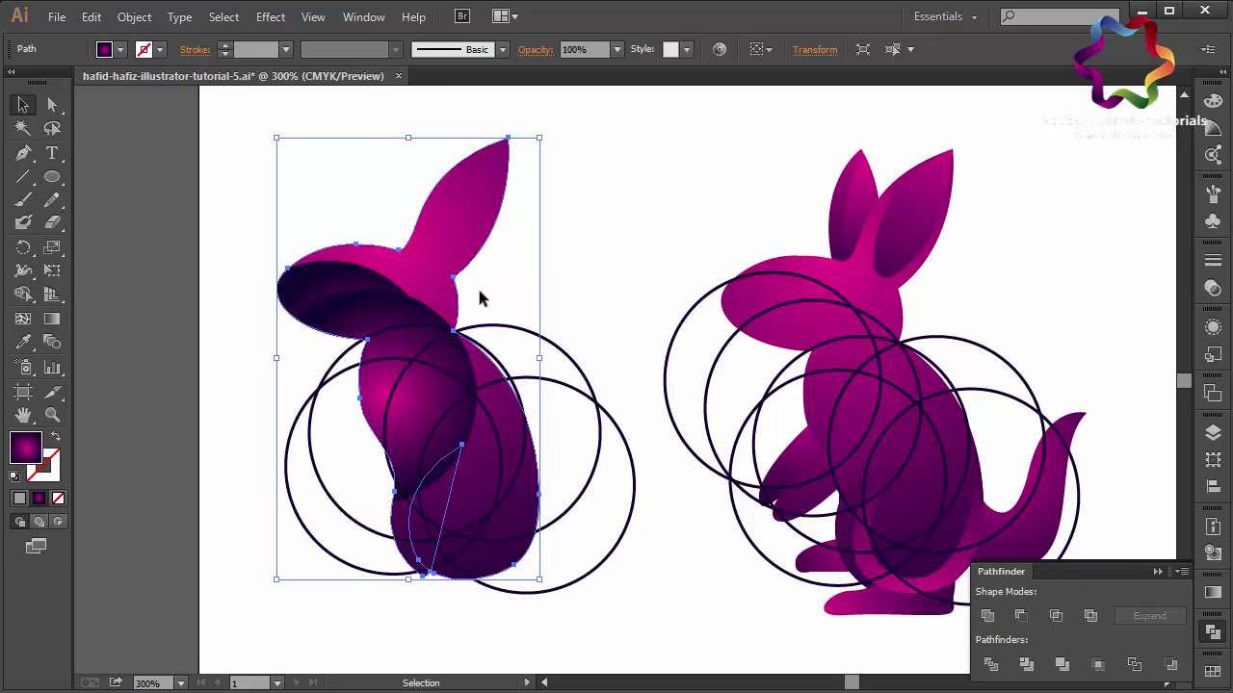
pyautogui.hotkey('ctrl', 'shift', 'a')
pyautogui.click(503, 363)
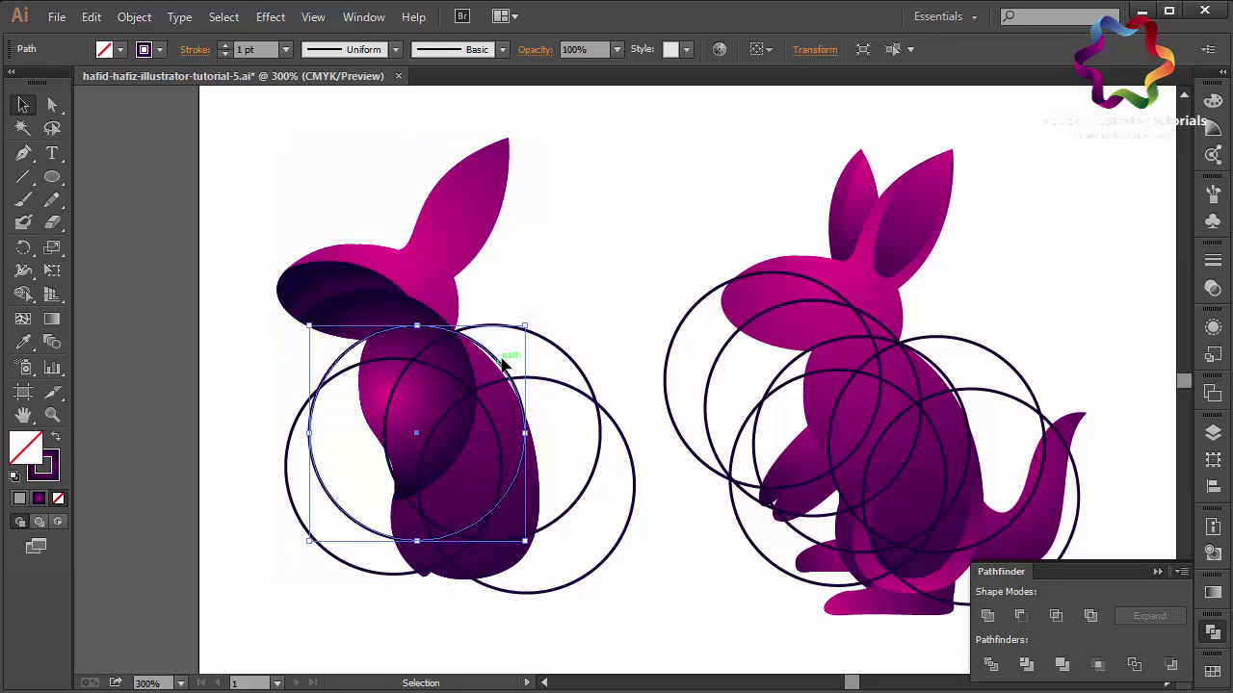
pyautogui.click(56, 437)
pyautogui.press('.')
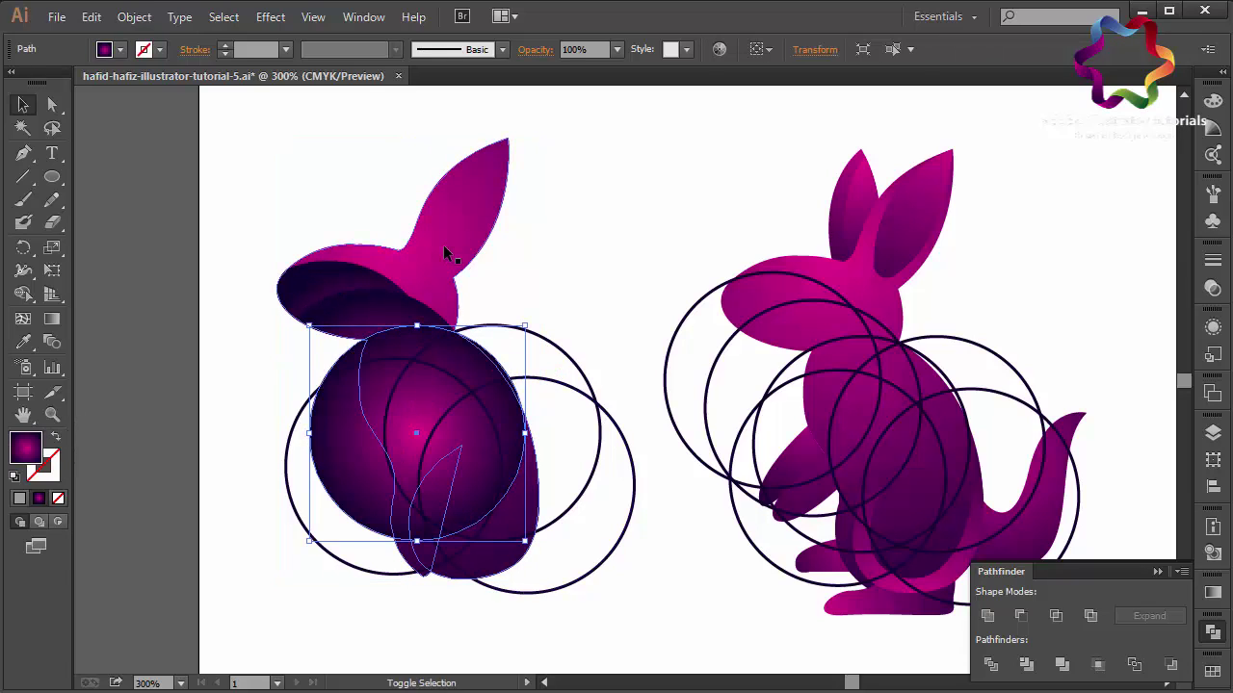
pyautogui.keyDown('shift'); pyautogui.click(443, 244); pyautogui.keyUp('shift')
pyautogui.click(1055, 615)
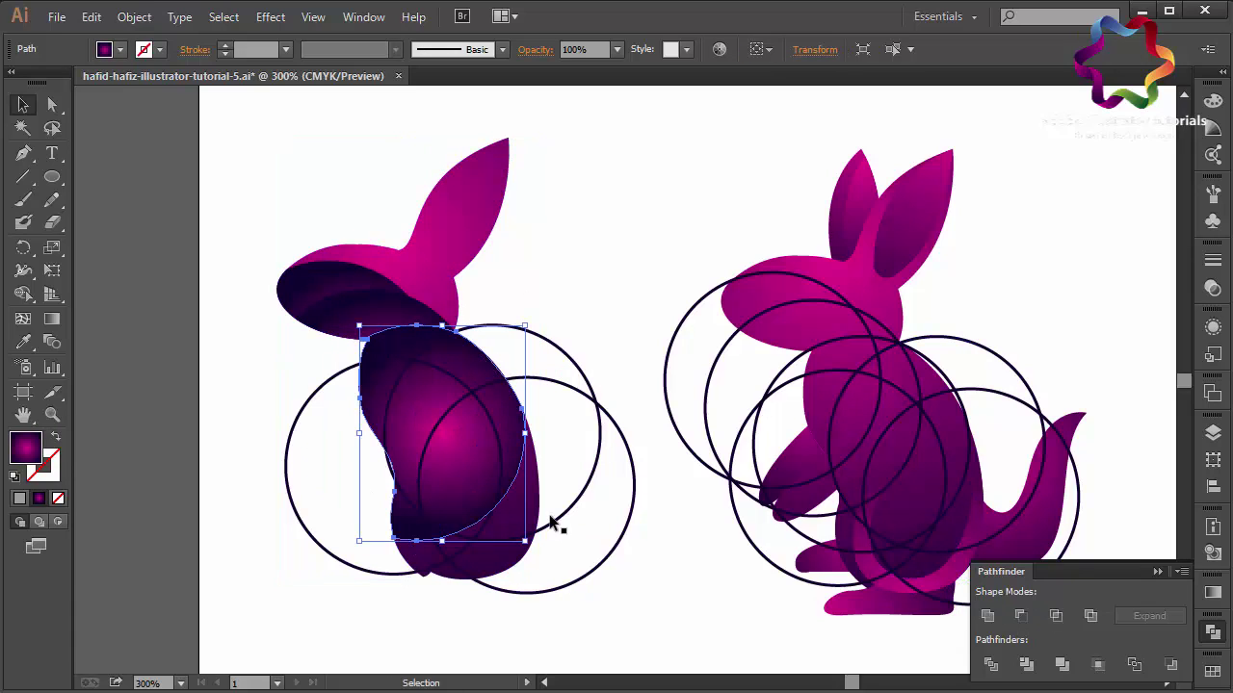
# Step: Swap a fourth circle to gradient fill with Shift+X and intersect it with the body
pyautogui.click(507, 325)
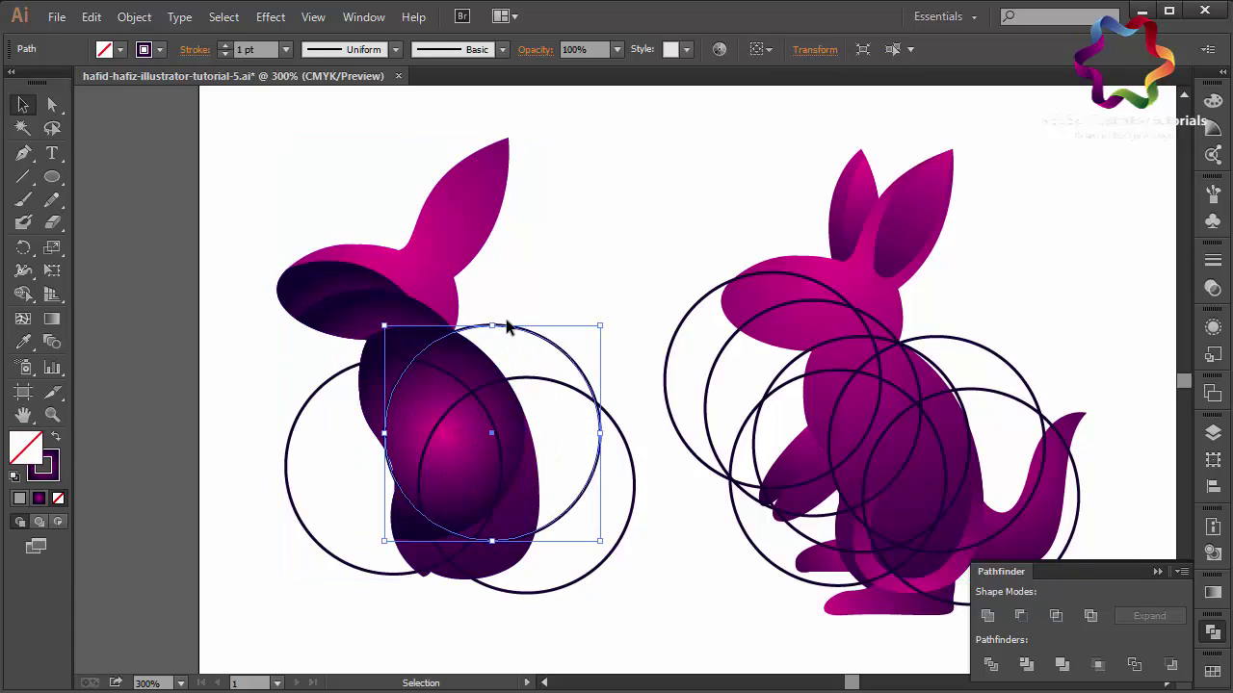
pyautogui.press('alt')
pyautogui.hotkey('shift', 'x')
pyautogui.click(518, 567)
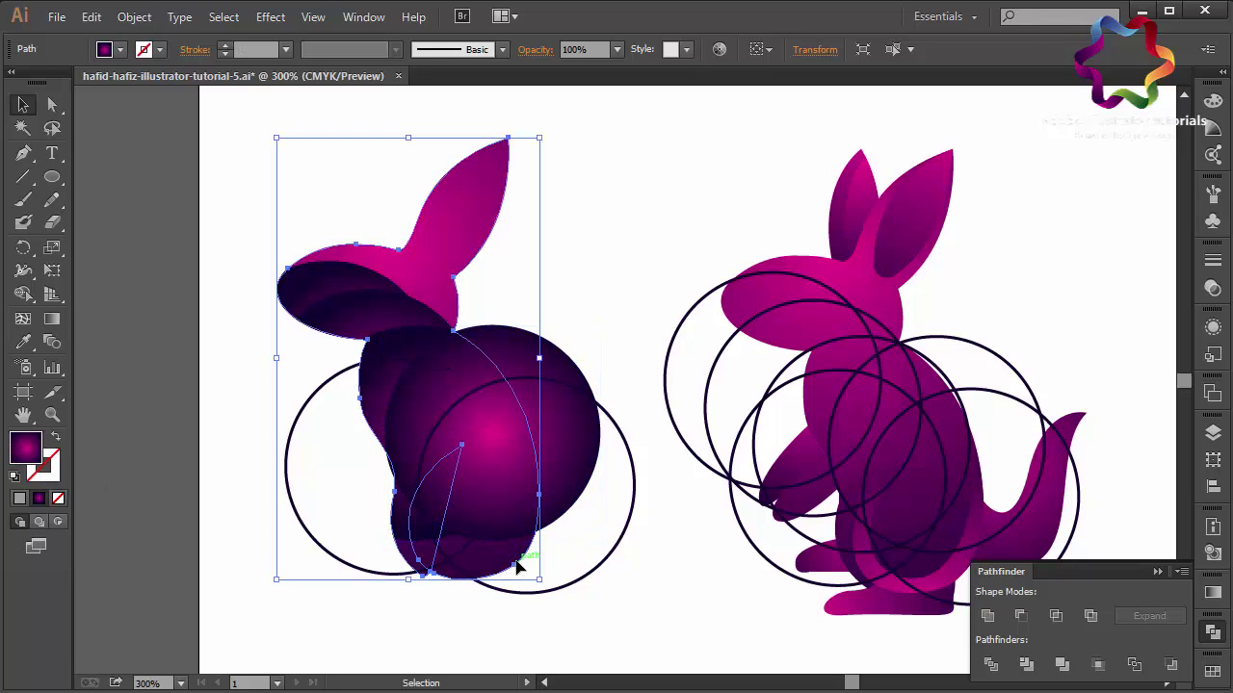
pyautogui.keyDown('shift'); pyautogui.click(444, 359); pyautogui.keyUp('shift')
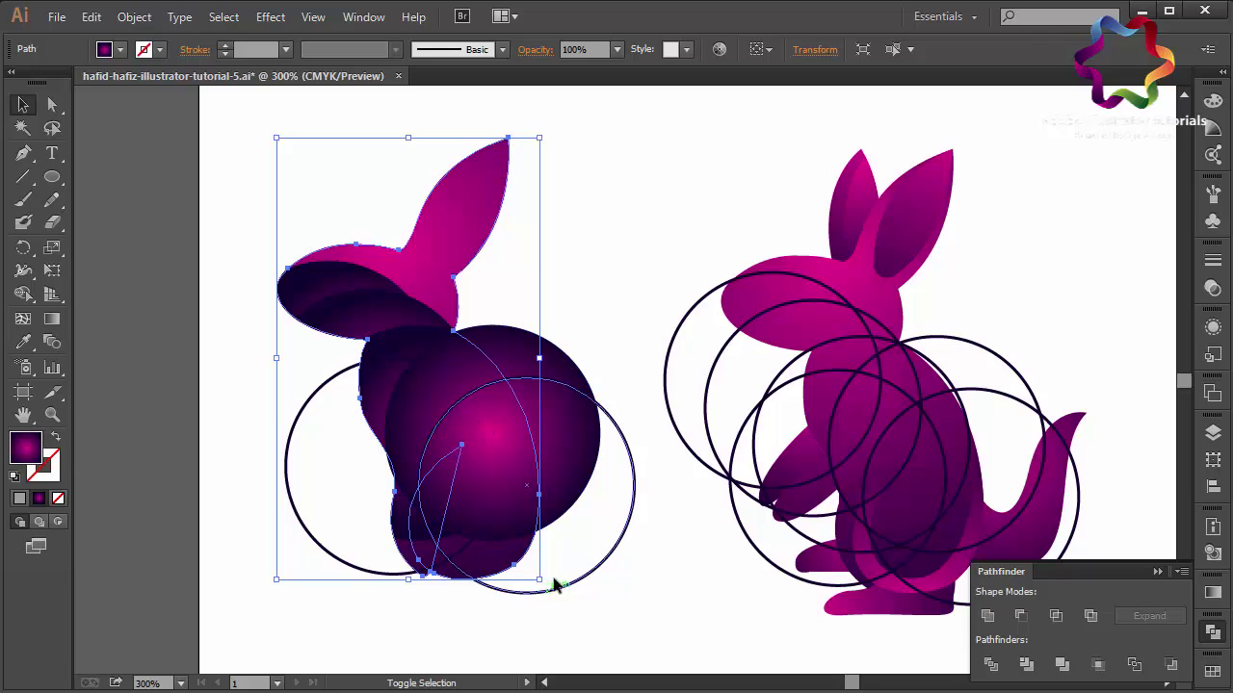
pyautogui.keyDown('shift'); pyautogui.click(569, 472); pyautogui.keyUp('shift')
pyautogui.click(1055, 615)
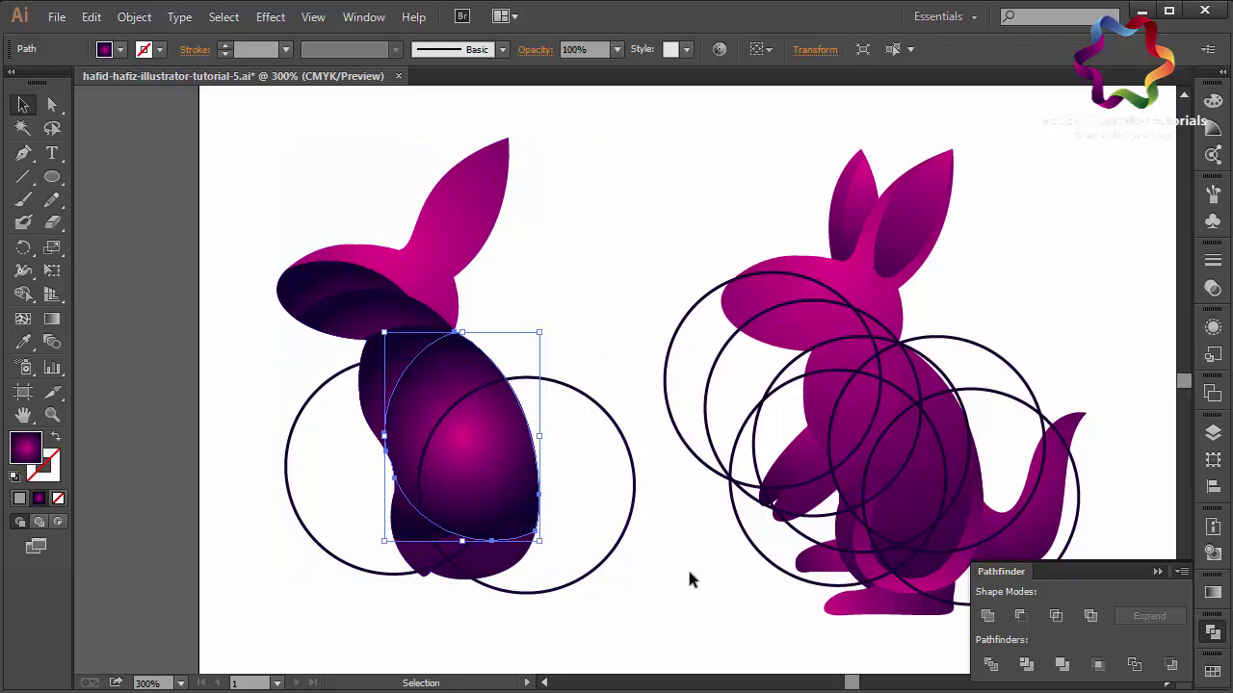
# Step: Intersect the lower-right gradient circle with the body, then select the last outline circle
pyautogui.click(626, 537)
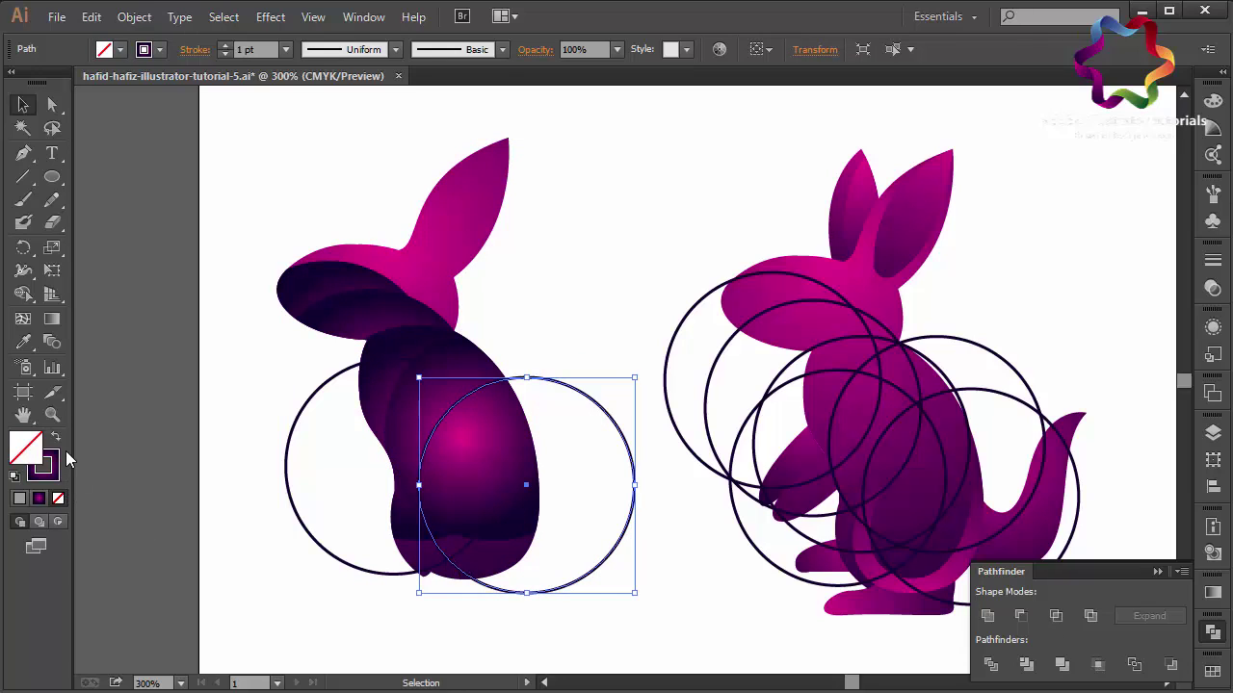
pyautogui.hotkey('shift', 'x')
pyautogui.press('.')
pyautogui.click(457, 584)
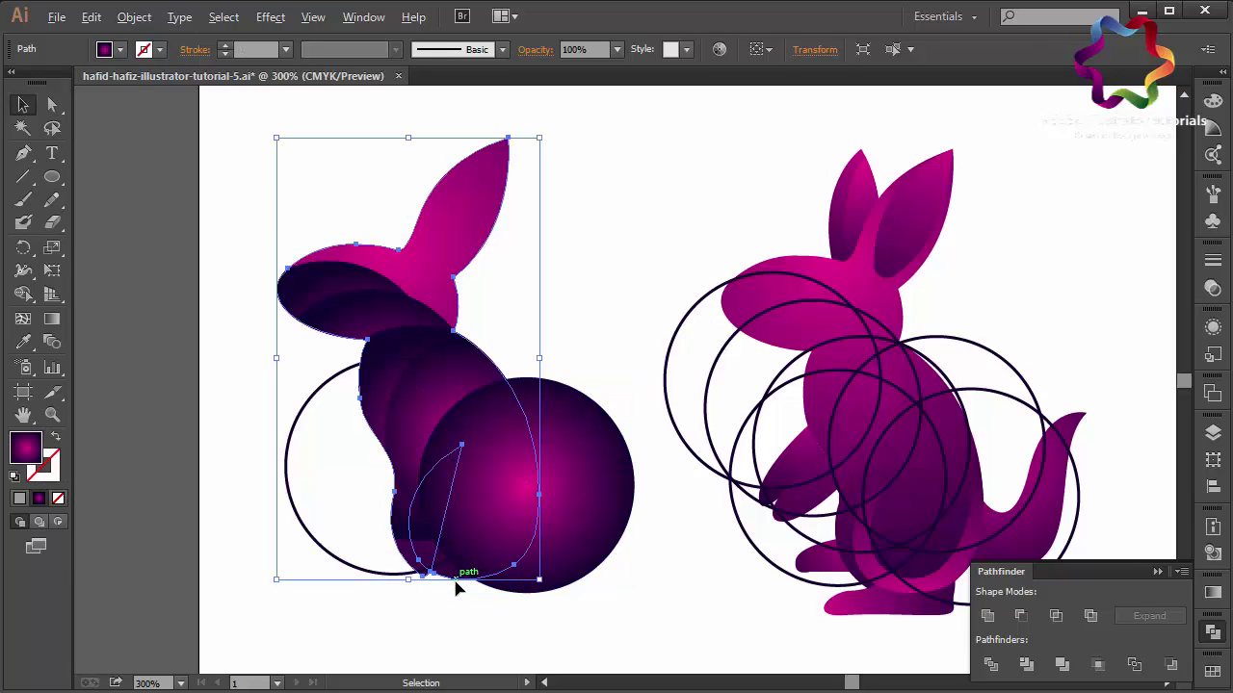
pyautogui.keyDown('shift'); pyautogui.click(568, 576); pyautogui.keyUp('shift')
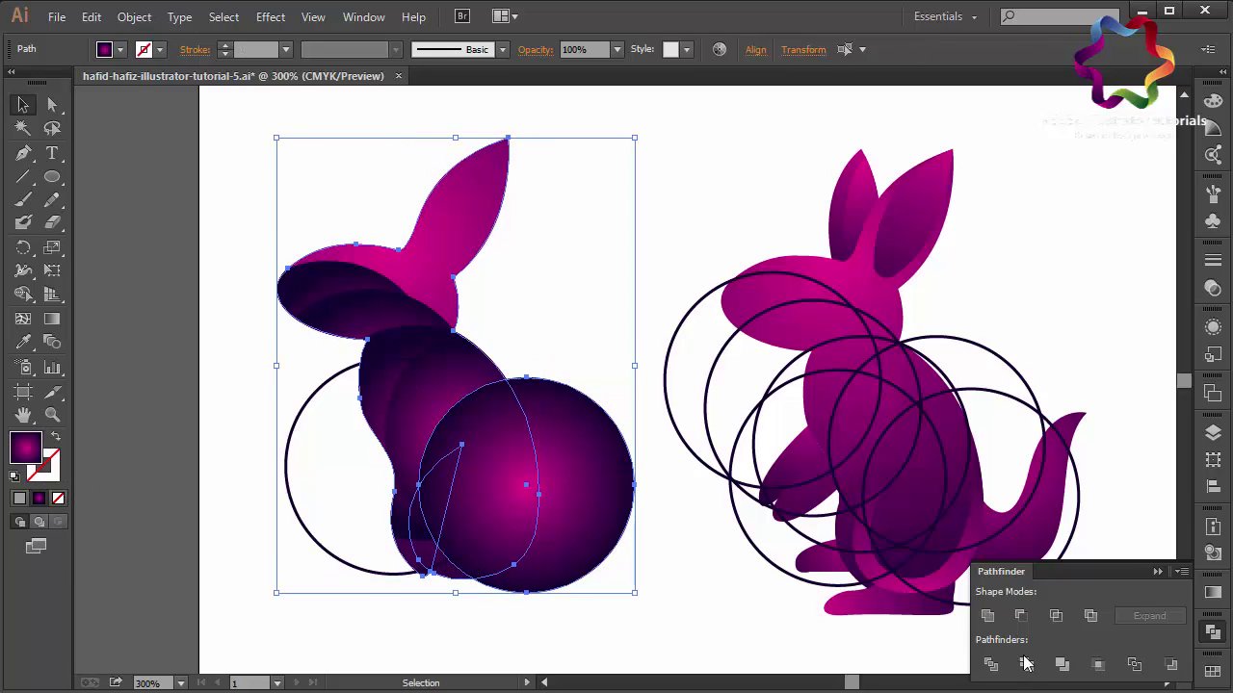
pyautogui.click(1055, 617)
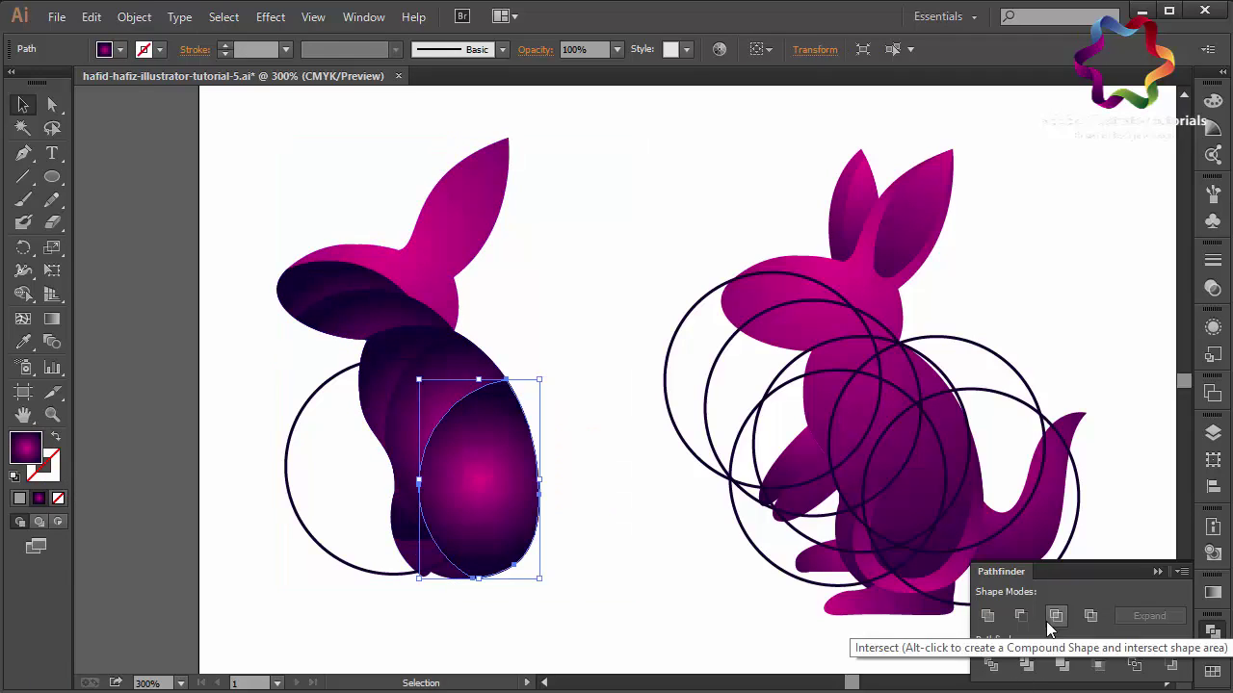
pyautogui.keyDown('shift'); pyautogui.click(406, 560); pyautogui.keyUp('shift')
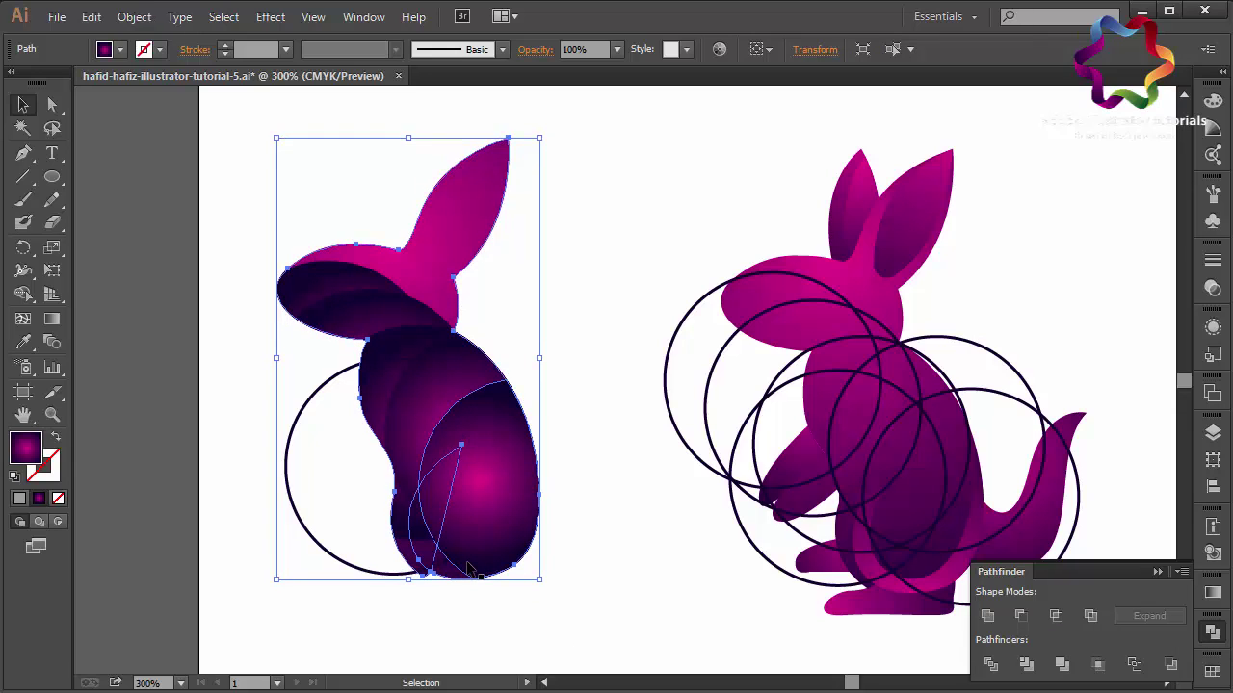
pyautogui.click(287, 502)
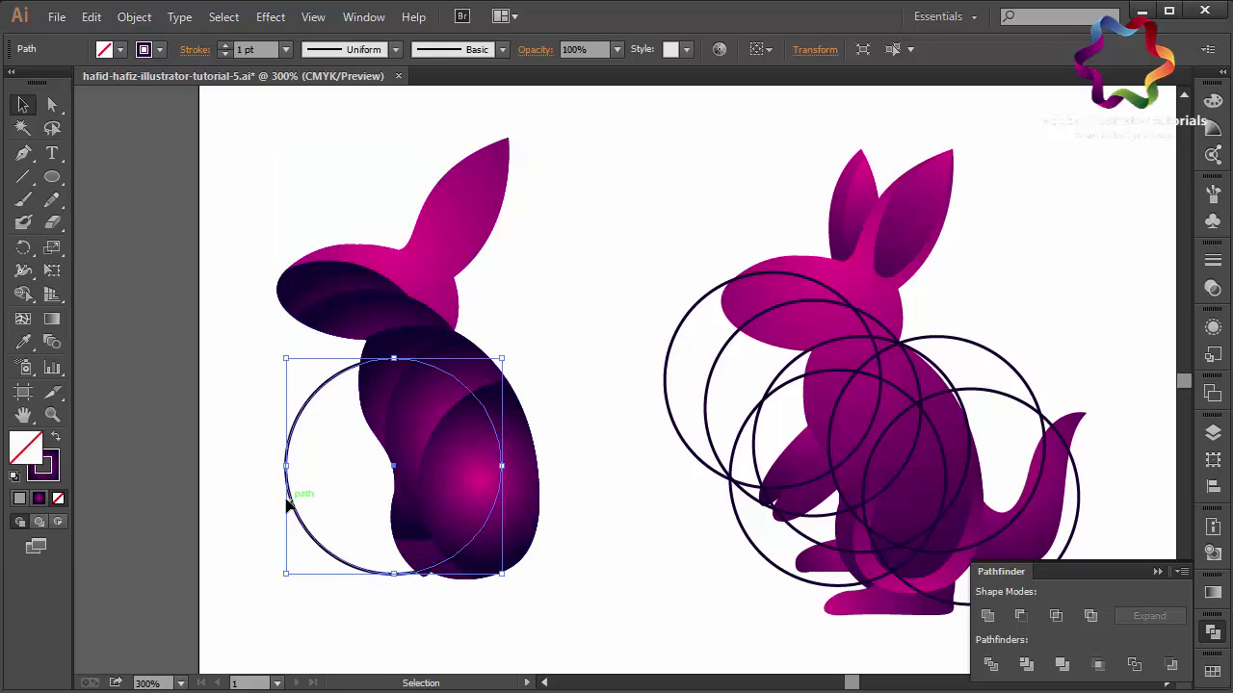
# Step: Intersect the last gradient circle with the rabbit and redraw the head shading piece's gradient
pyautogui.click(55, 442)
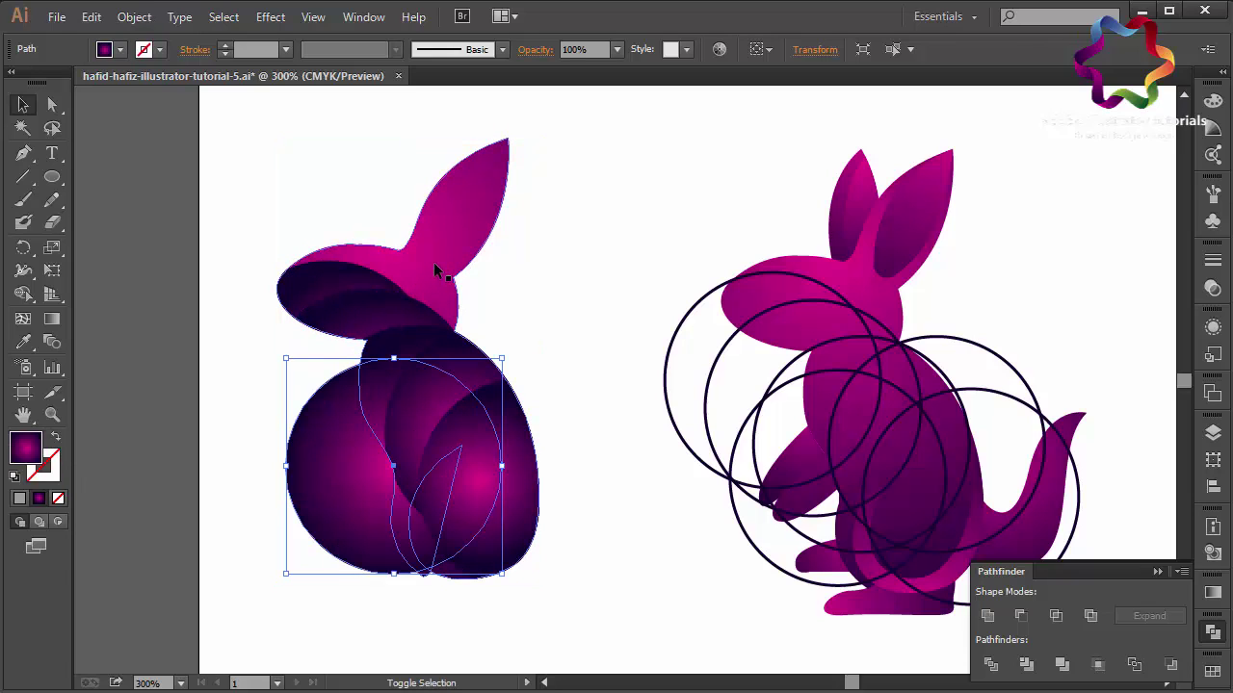
pyautogui.keyDown('shift'); pyautogui.click(434, 270); pyautogui.keyUp('shift')
pyautogui.click(1056, 617)
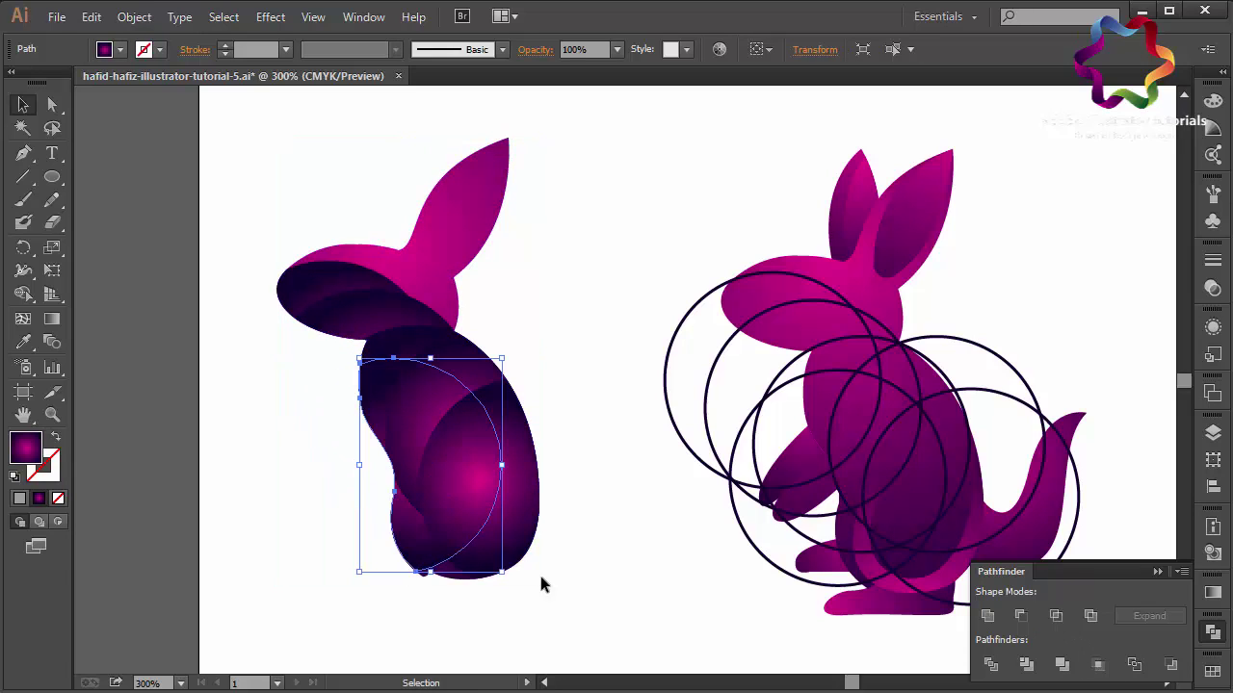
pyautogui.click(328, 293)
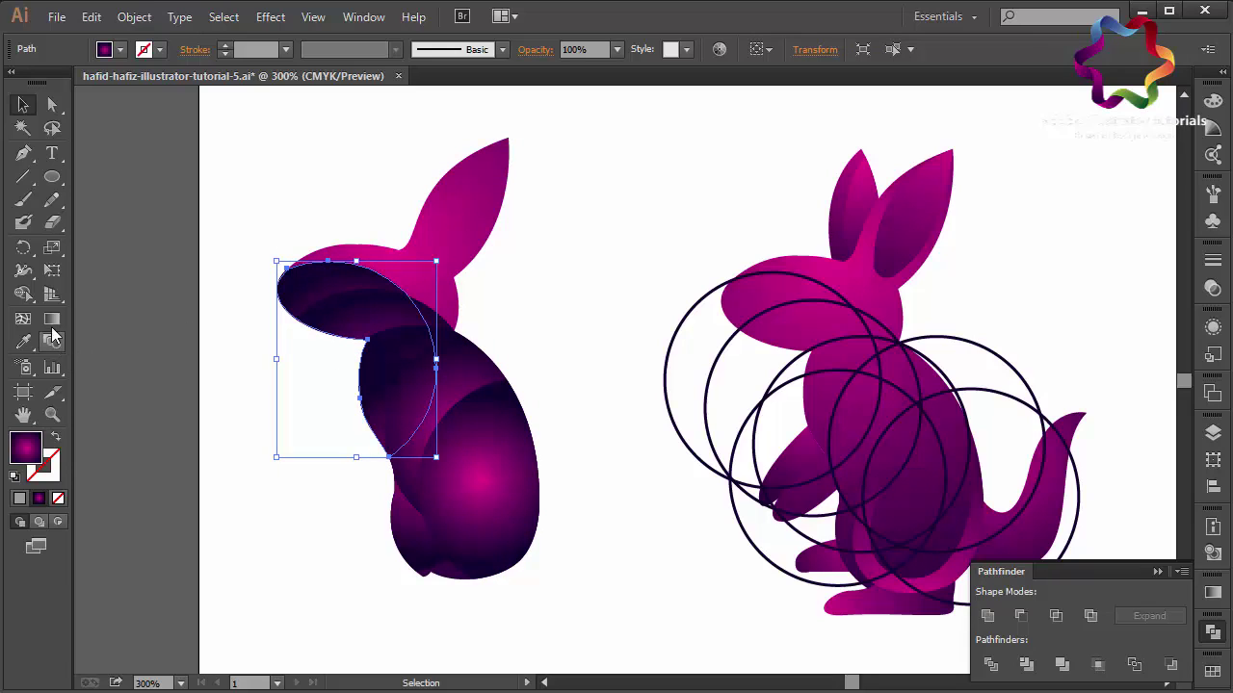
pyautogui.click(52, 318)
pyautogui.moveTo(350, 215); pyautogui.dragTo(397, 374)
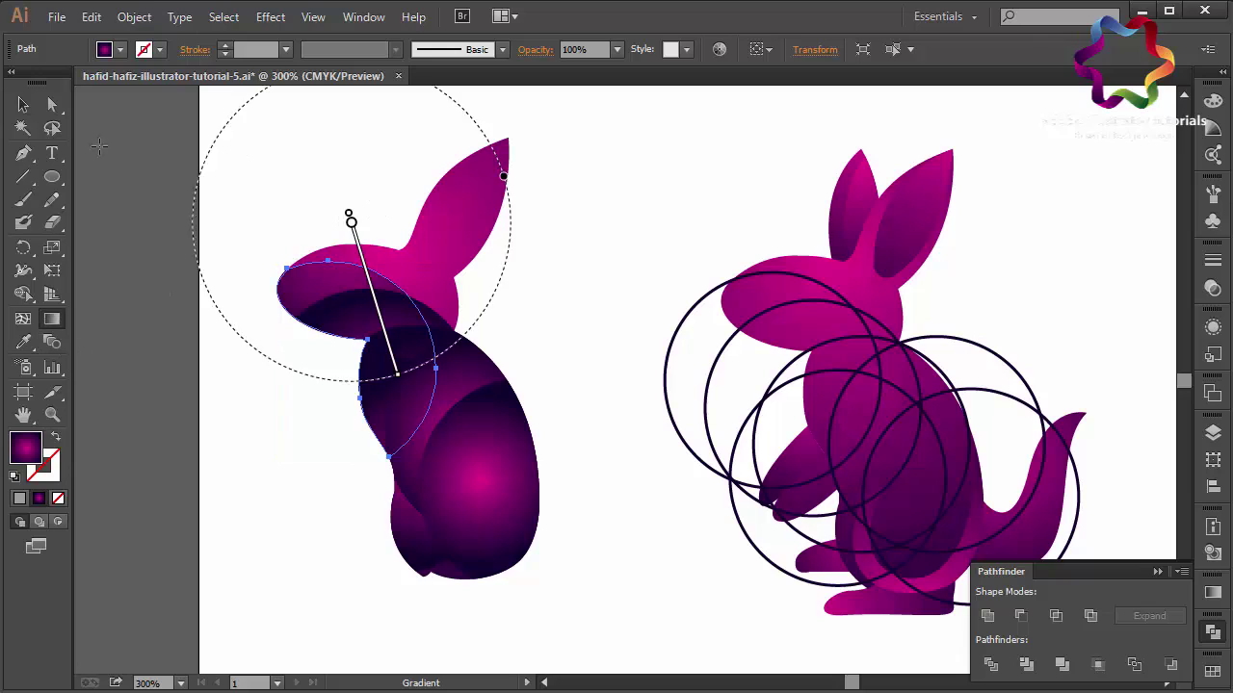
pyautogui.click(19, 106)
# Step: Redraw the lower body shading piece's radial gradient running downward
pyautogui.click(354, 314)
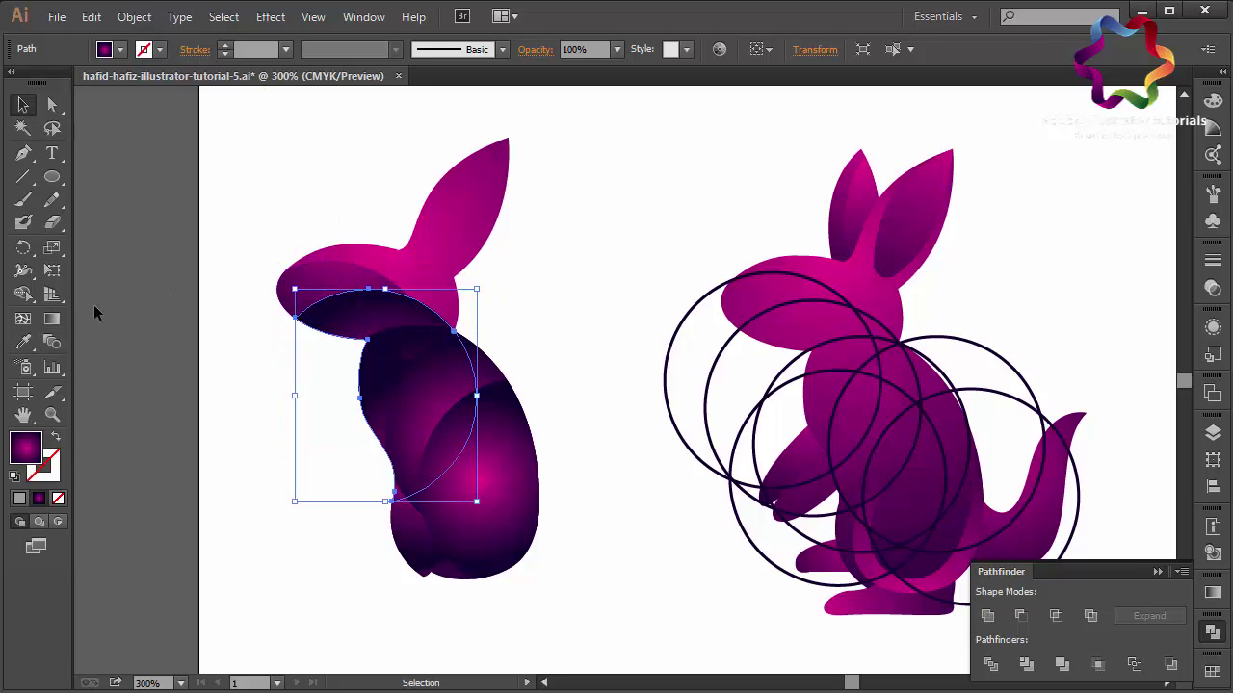
pyautogui.click(52, 319)
pyautogui.moveTo(459, 268); pyautogui.dragTo(442, 428)
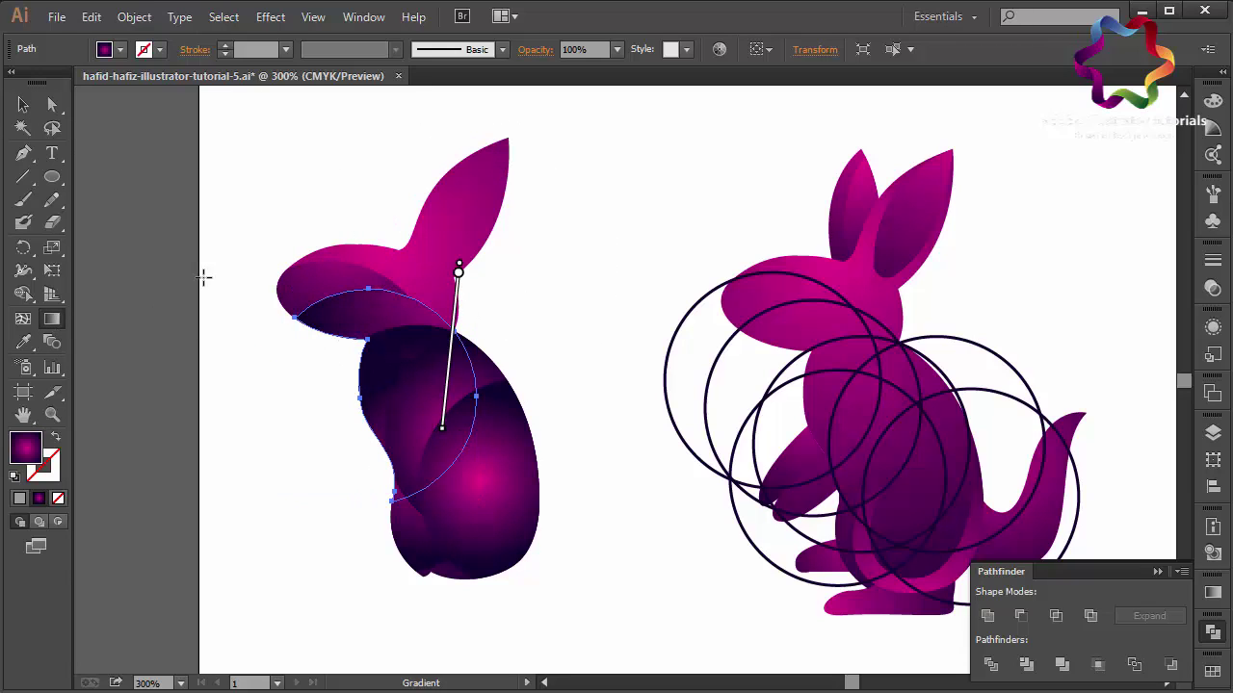
pyautogui.moveTo(436, 269); pyautogui.dragTo(396, 434)
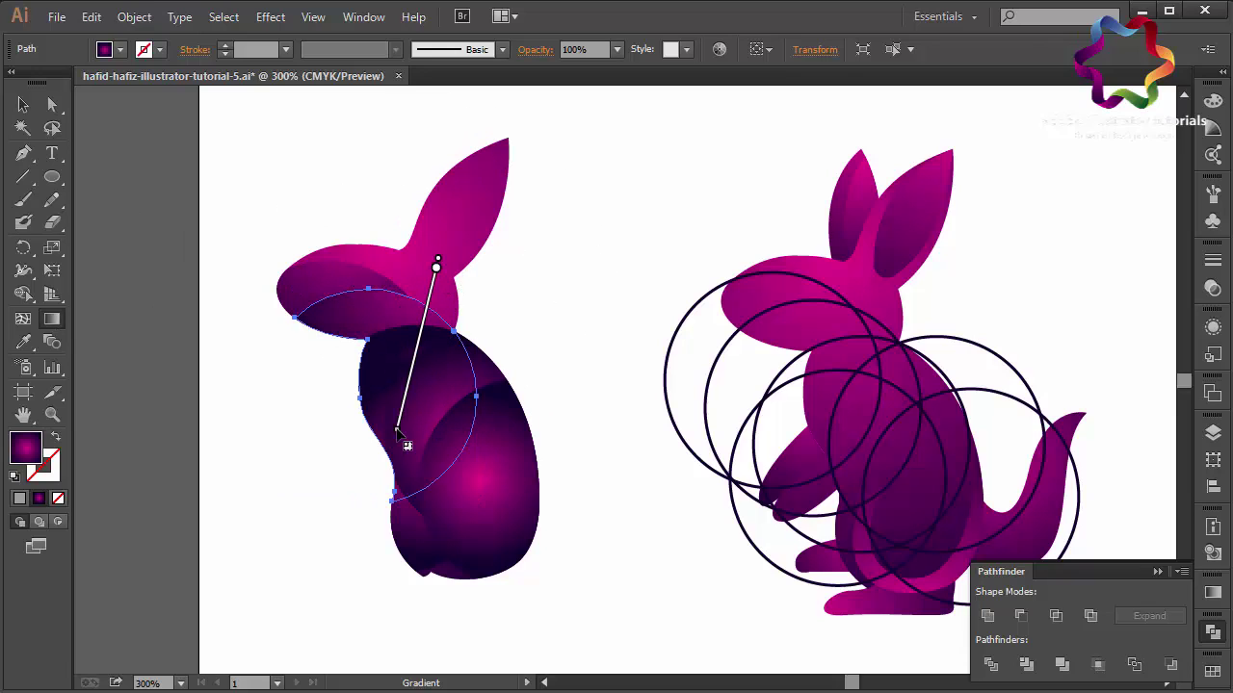
pyautogui.click(23, 104)
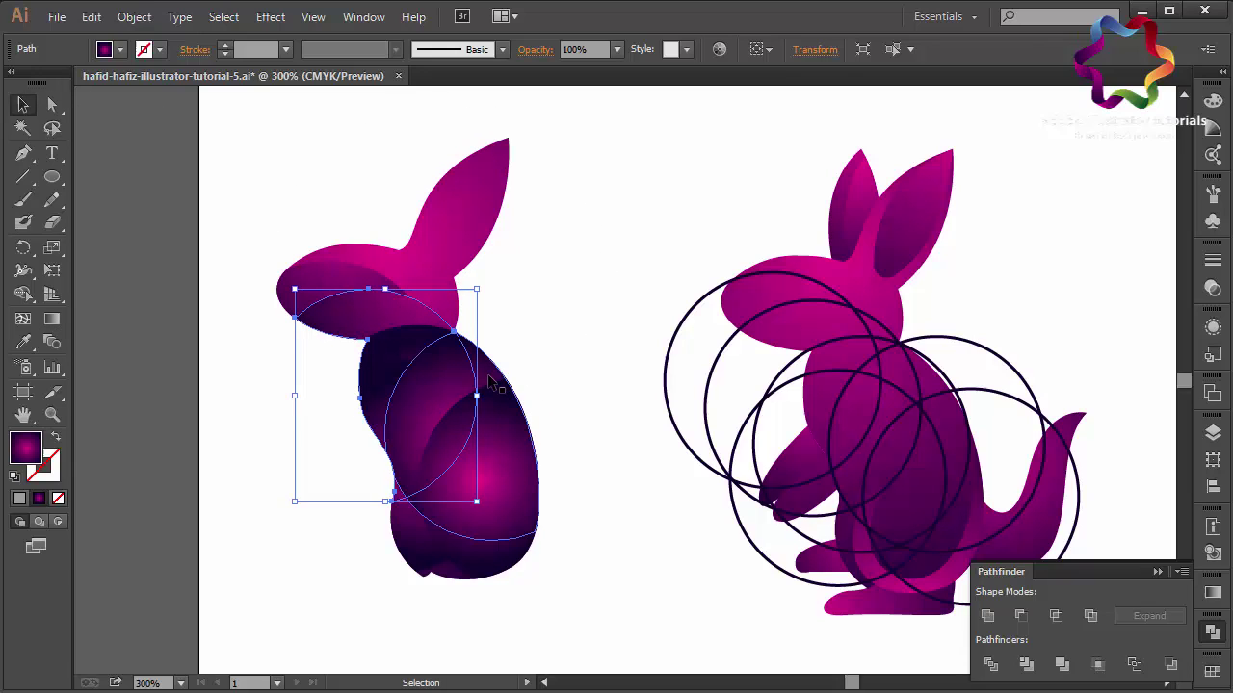
# Step: Re-aim the overlapping body shading piece's gradient diagonally toward the lower left
pyautogui.click(390, 353)
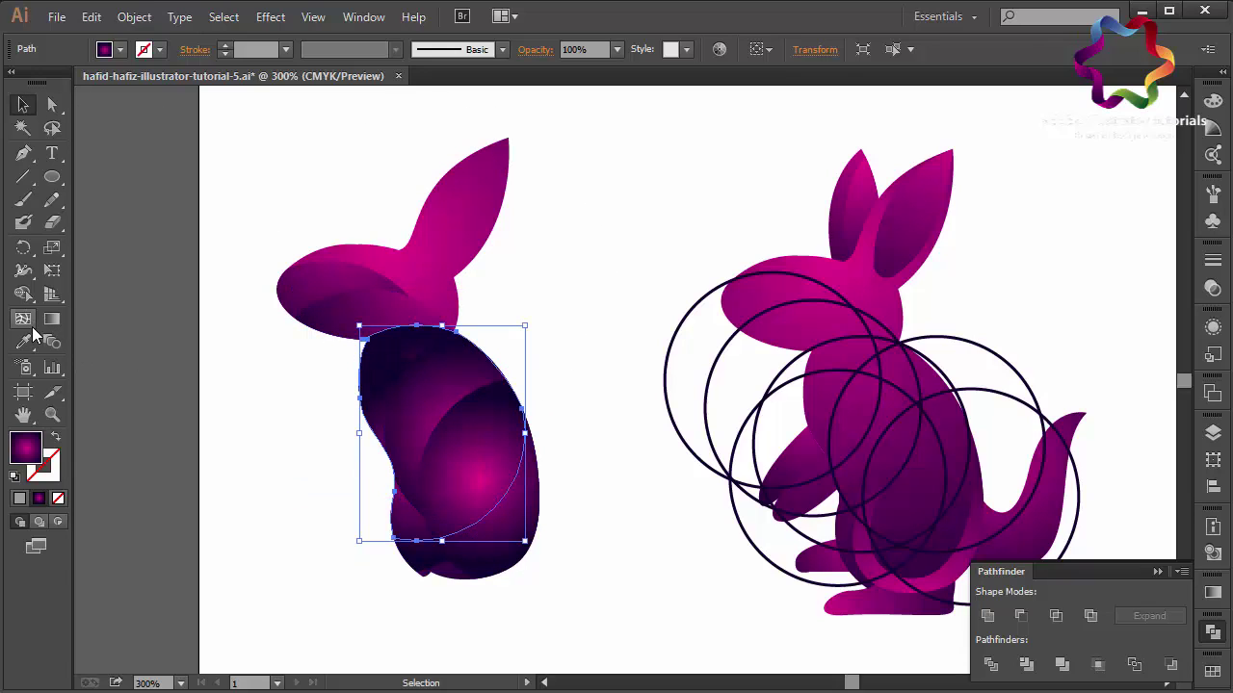
pyautogui.click(52, 319)
pyautogui.moveTo(509, 311); pyautogui.dragTo(389, 598)
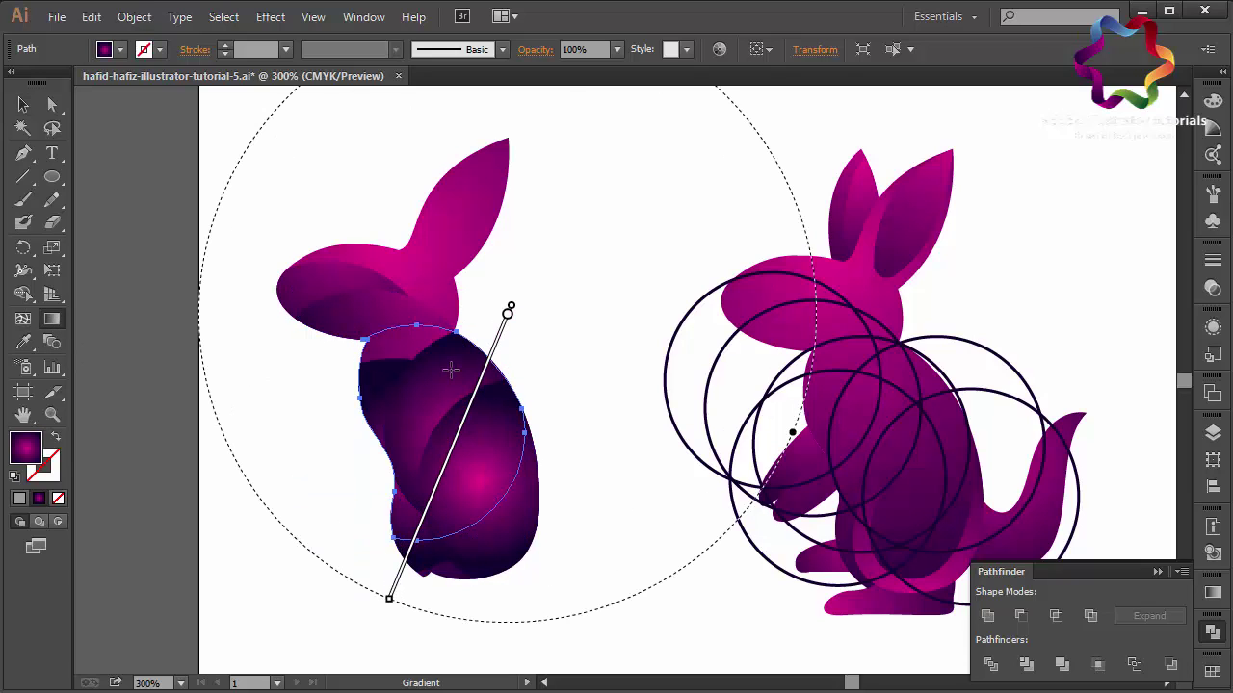
pyautogui.moveTo(566, 330); pyautogui.dragTo(358, 527)
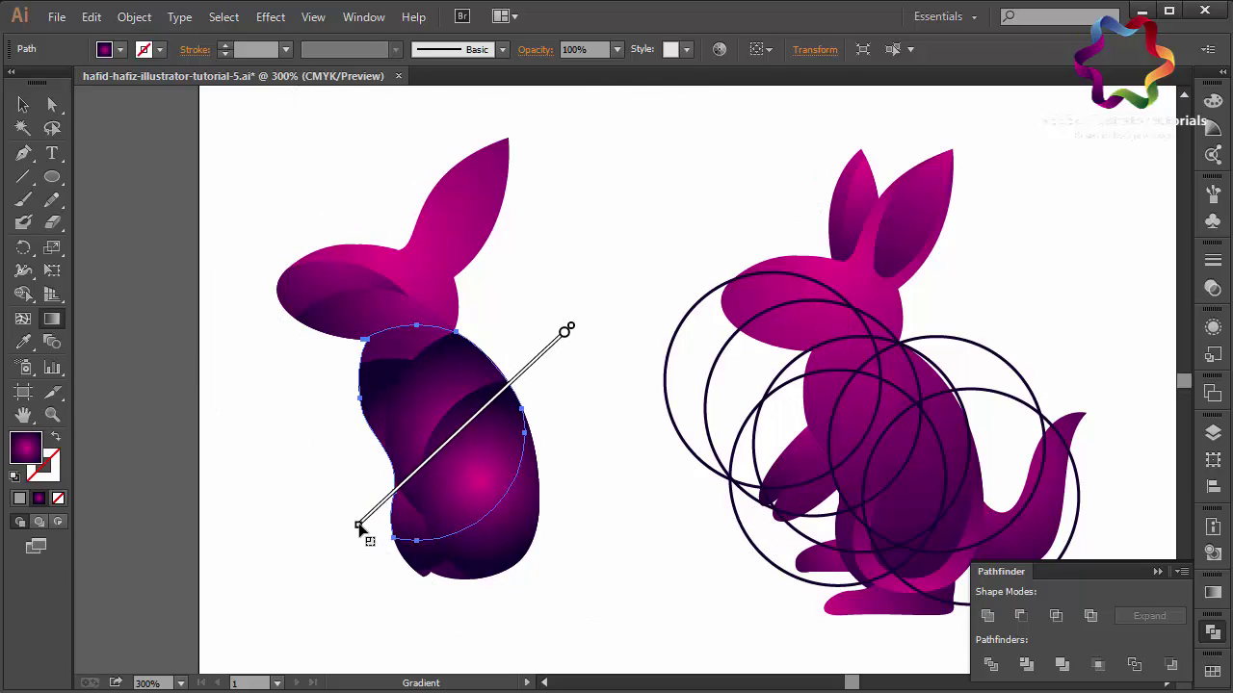
pyautogui.click(23, 104)
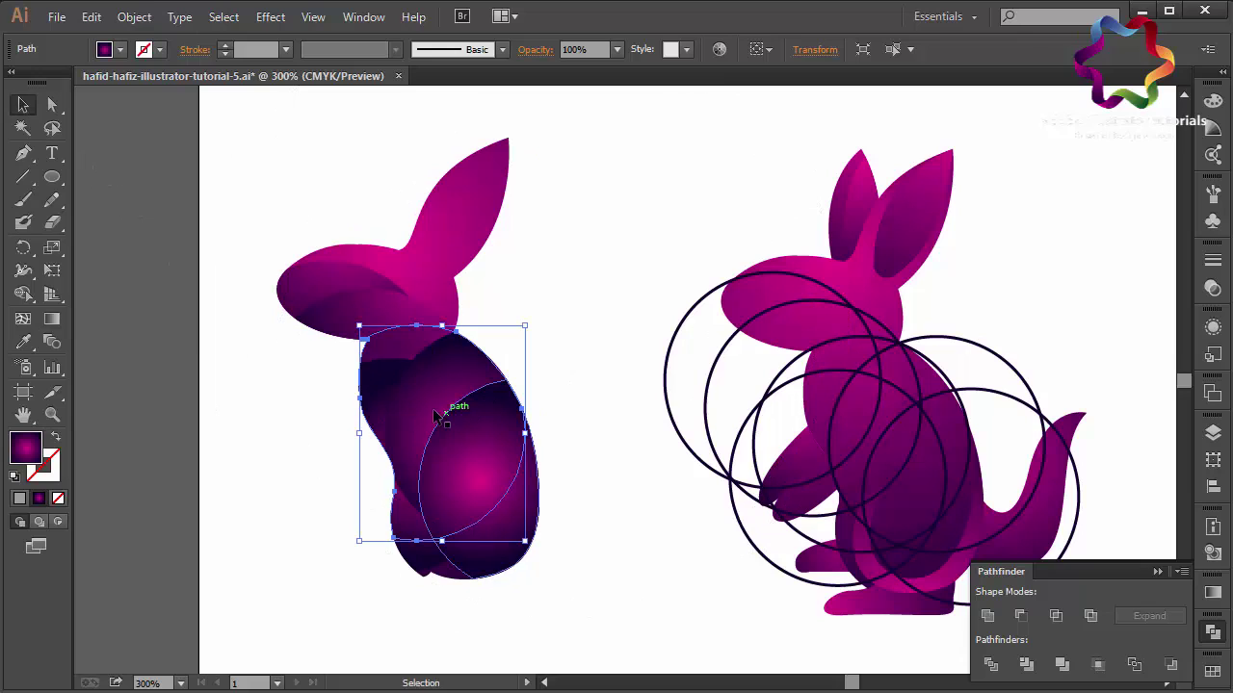
# Step: Re-aim the rear body shading shape's gradient downward
pyautogui.click(385, 398)
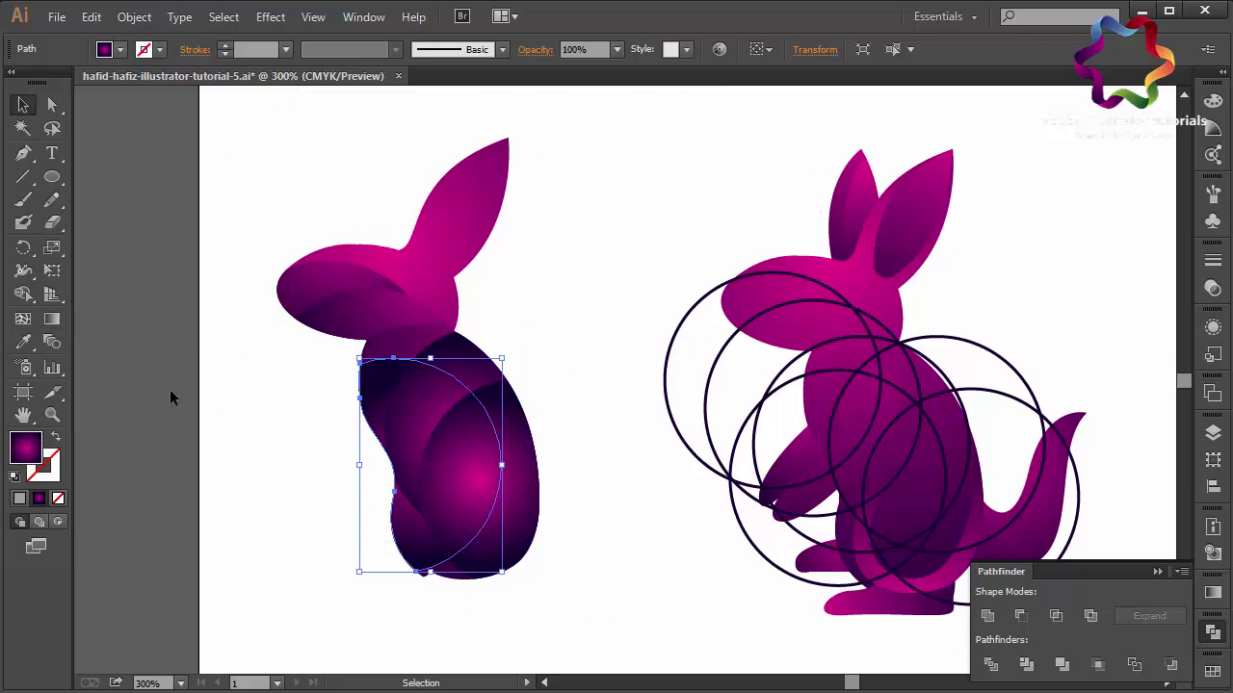
pyautogui.click(52, 318)
pyautogui.moveTo(447, 359); pyautogui.dragTo(402, 488)
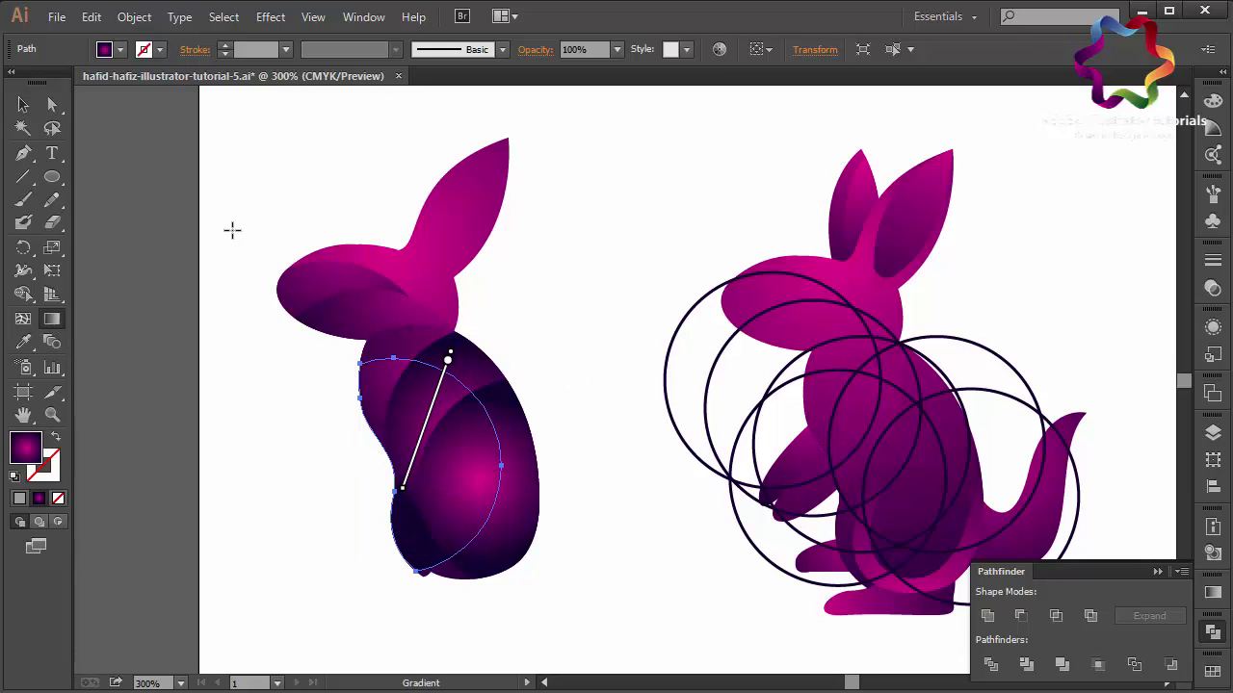
pyautogui.click(23, 104)
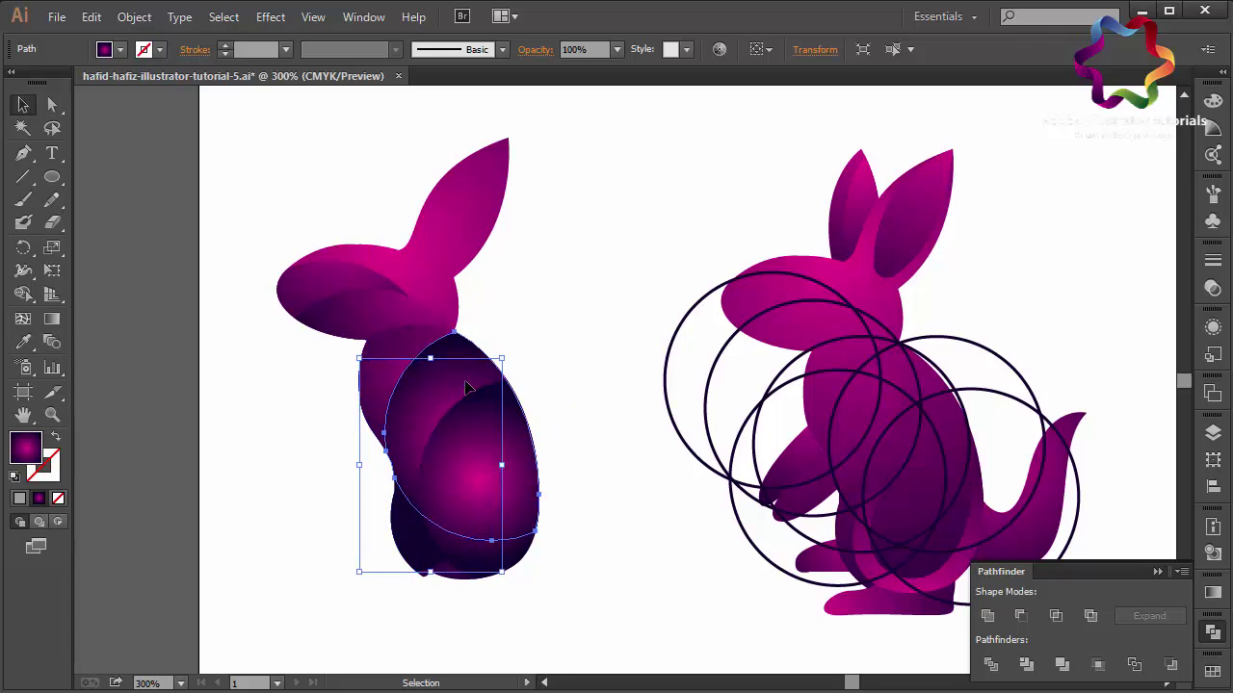
# Step: Redraw the front body shading shape's gradient toward the lower right
pyautogui.click(454, 375)
pyautogui.click(52, 319)
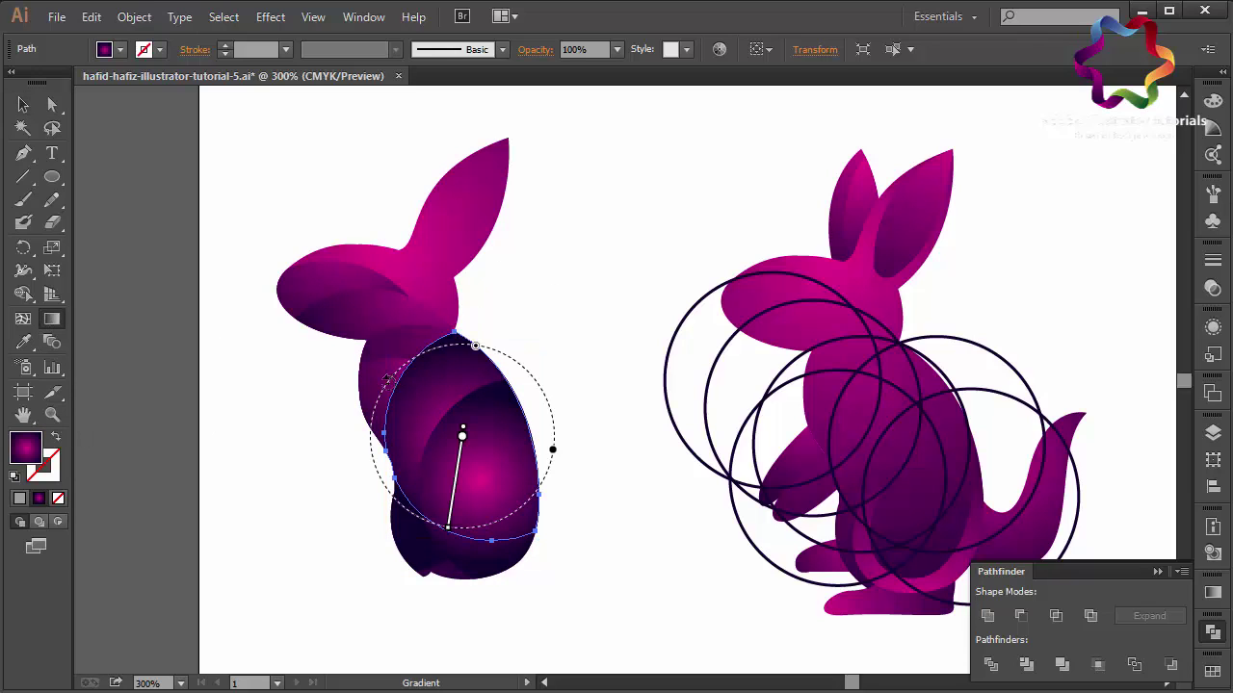
pyautogui.moveTo(338, 380)
pyautogui.mouseDown()
pyautogui.moveTo(572, 473)
pyautogui.moveTo(444, 470)
pyautogui.mouseUp()
pyautogui.click(23, 104)
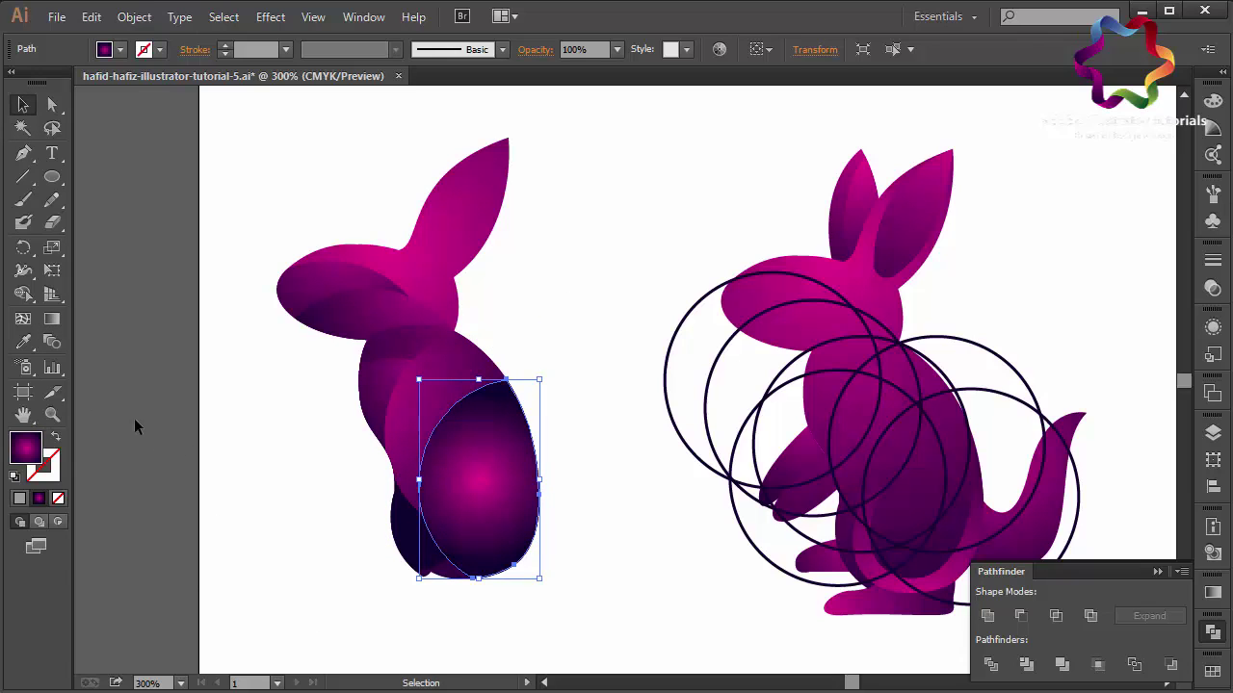
pyautogui.click(52, 318)
pyautogui.moveTo(376, 409); pyautogui.dragTo(556, 543)
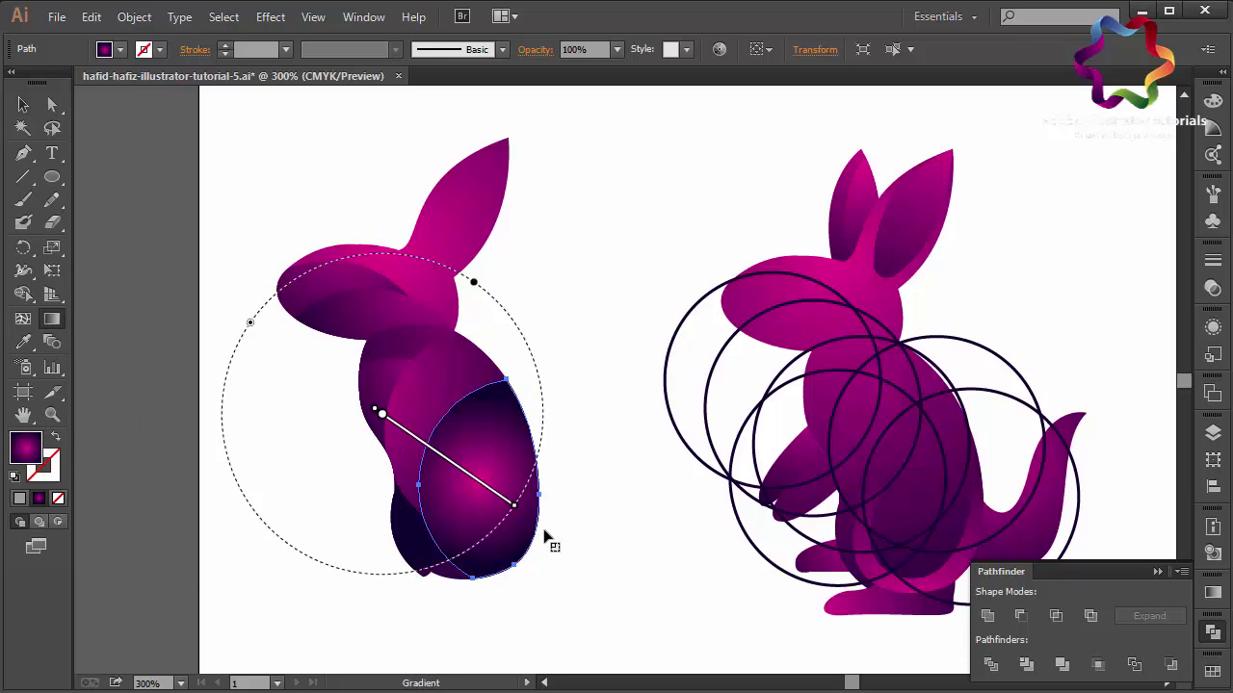
pyautogui.click(23, 104)
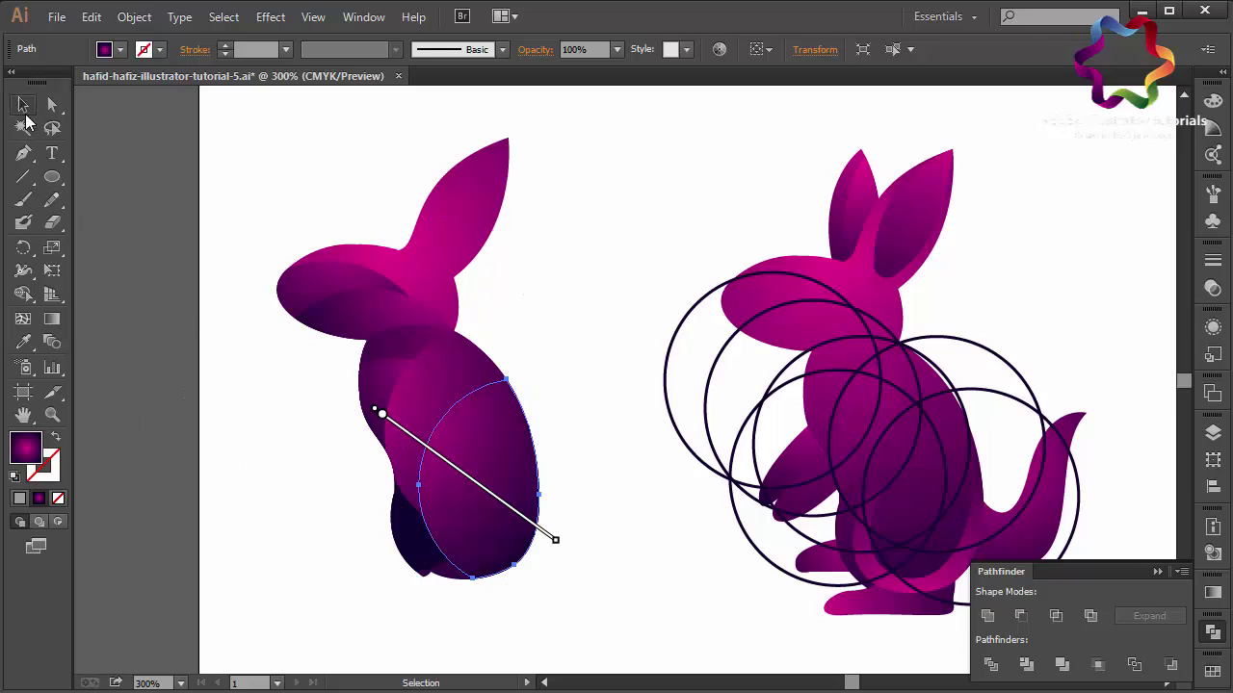
# Step: Redirect the left body ellipse's gradient nearly horizontally, then deselect to preview the shading
pyautogui.click(405, 540)
pyautogui.press('g')
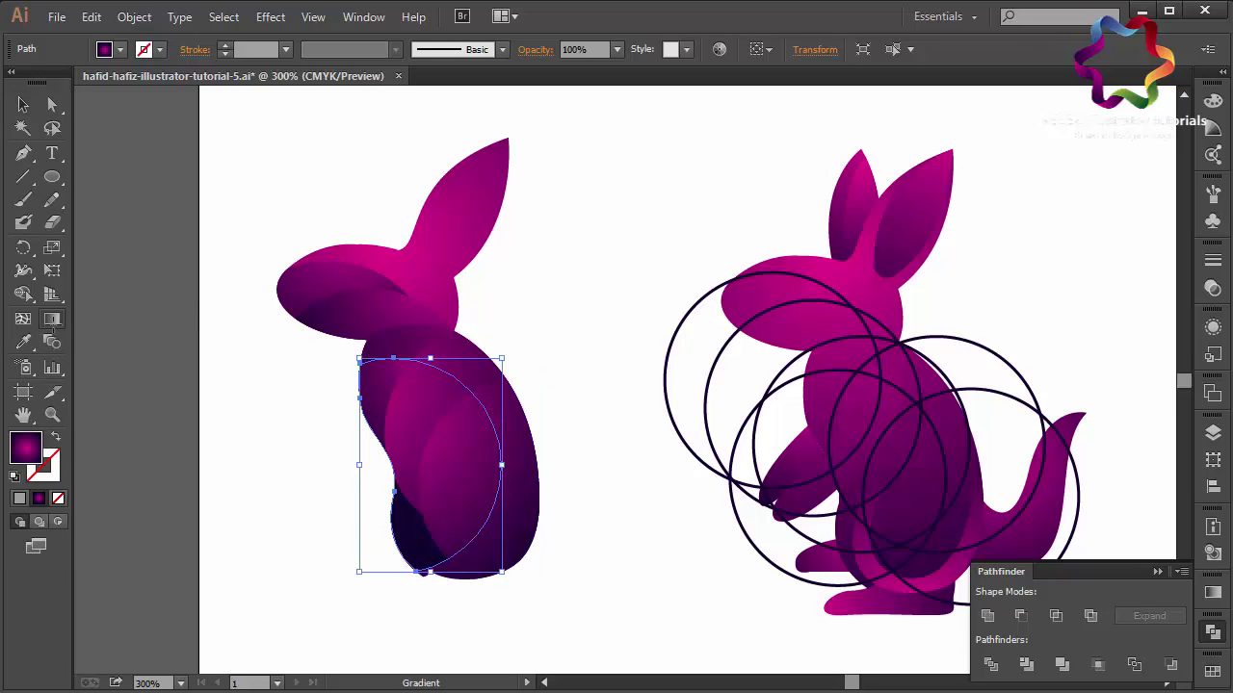
pyautogui.moveTo(503, 547); pyautogui.dragTo(314, 379)
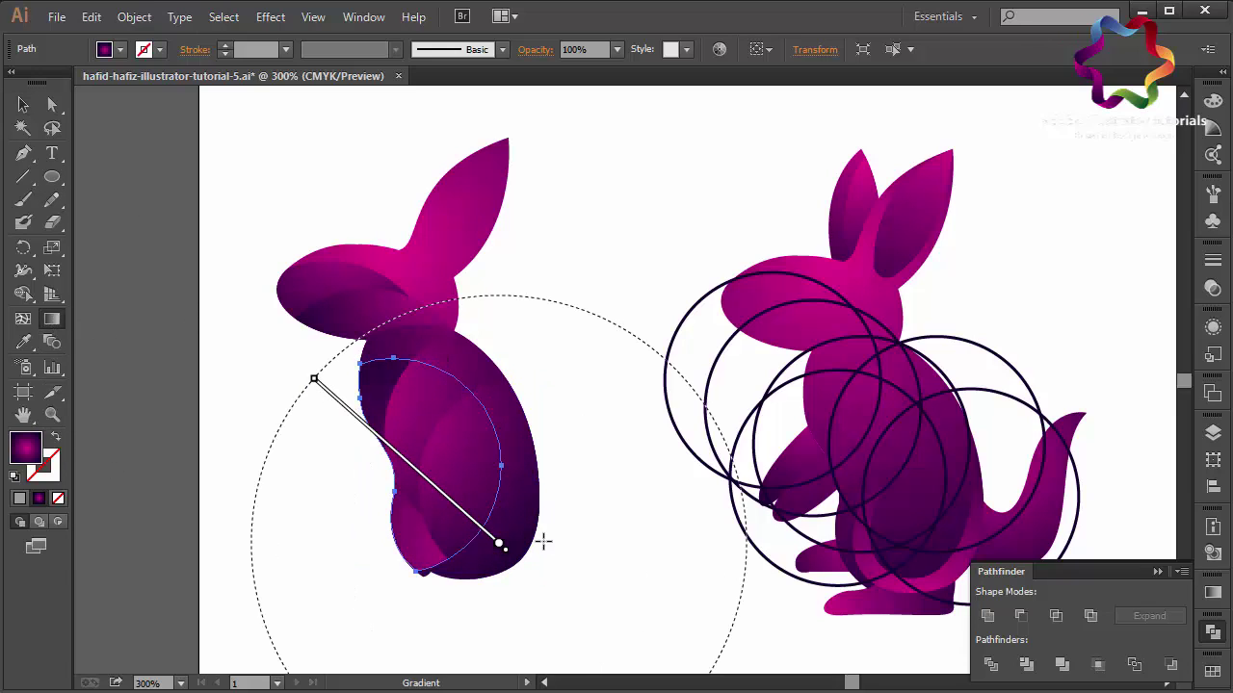
pyautogui.moveTo(545, 427); pyautogui.dragTo(291, 480)
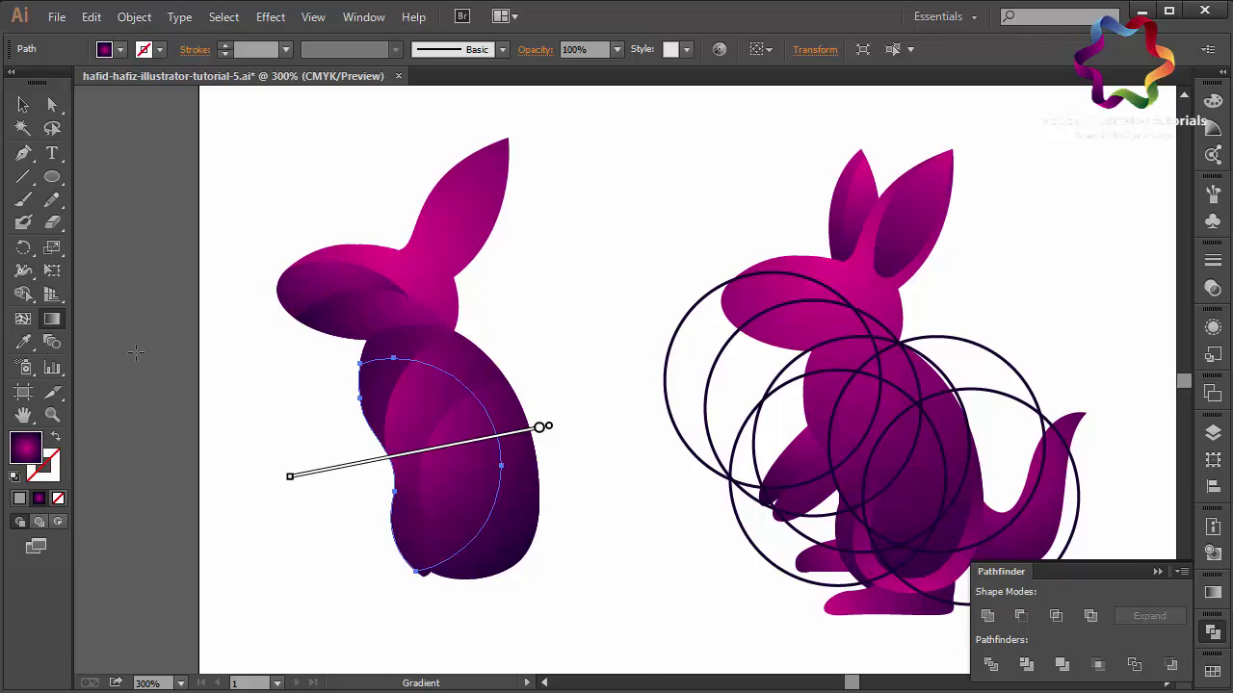
pyautogui.click(23, 104)
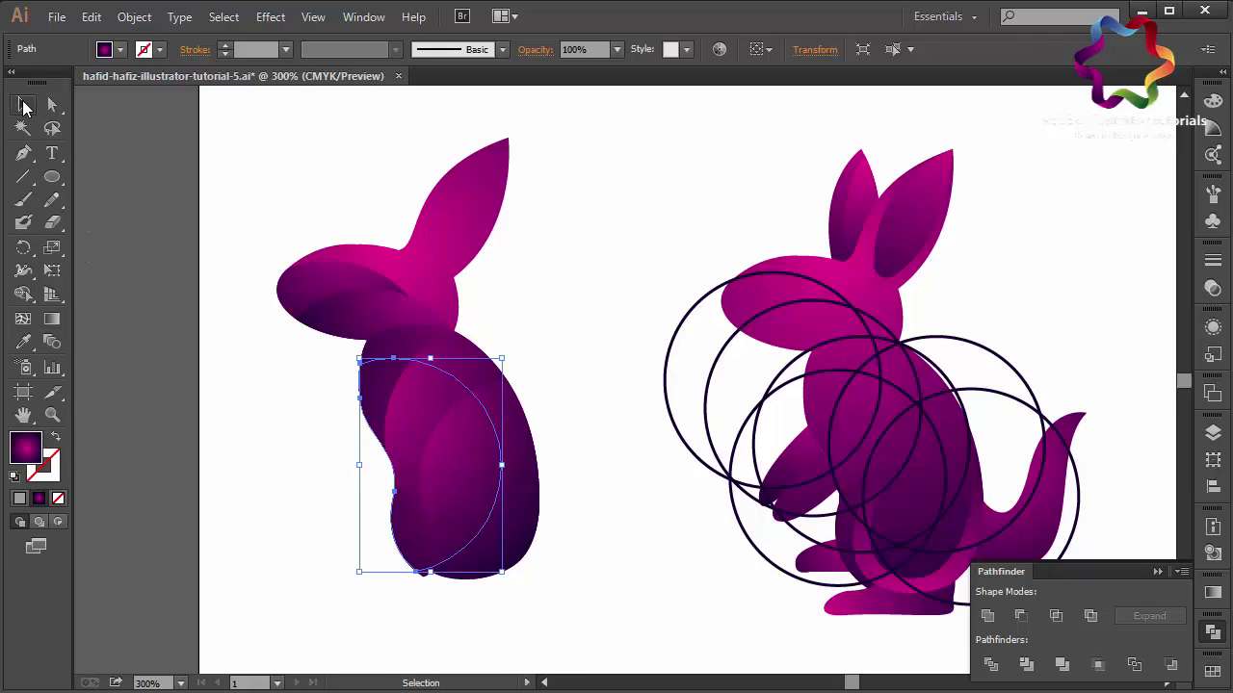
pyautogui.click(145, 229)
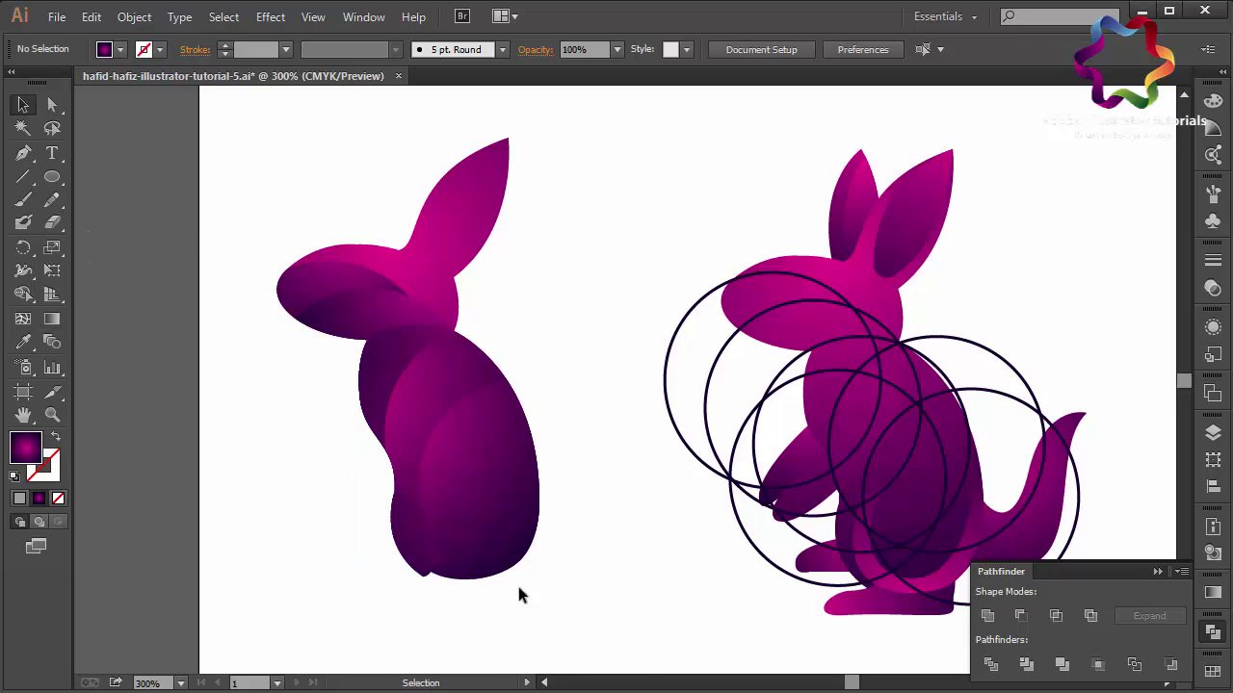
pyautogui.click(441, 290)
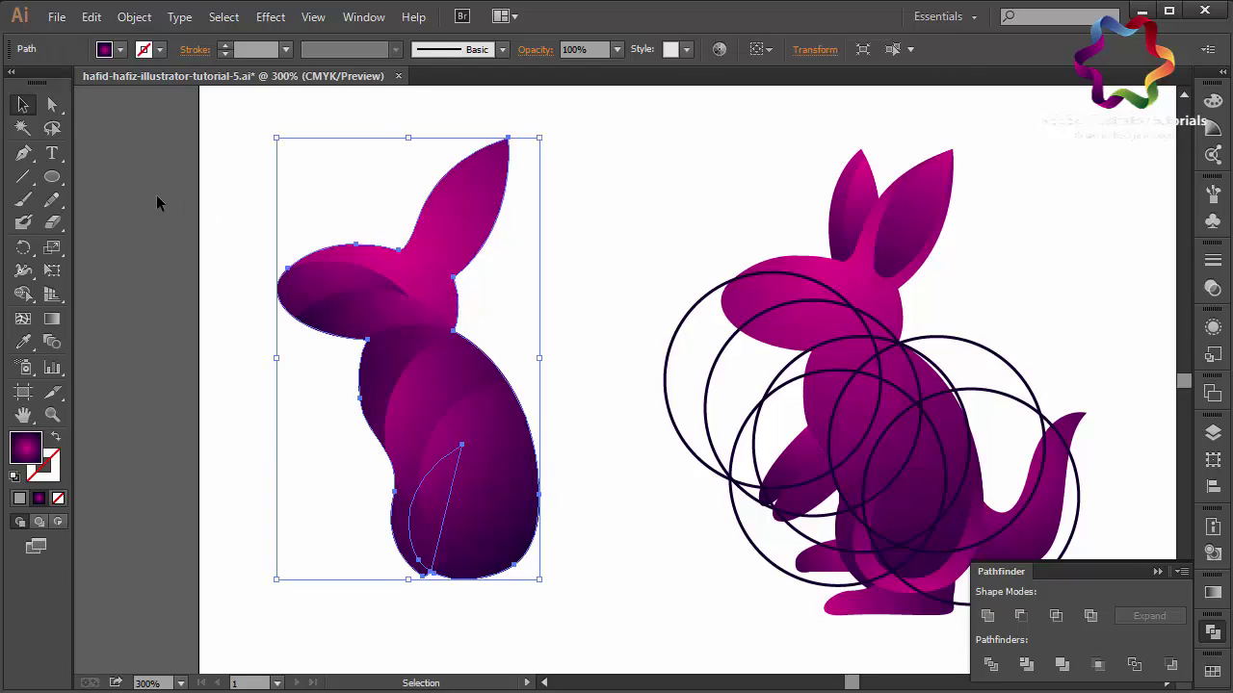
# Step: Draw a gradient circle, place it over the left kangaroo's head, and select it with the kangaroo shapes
pyautogui.click(53, 176)
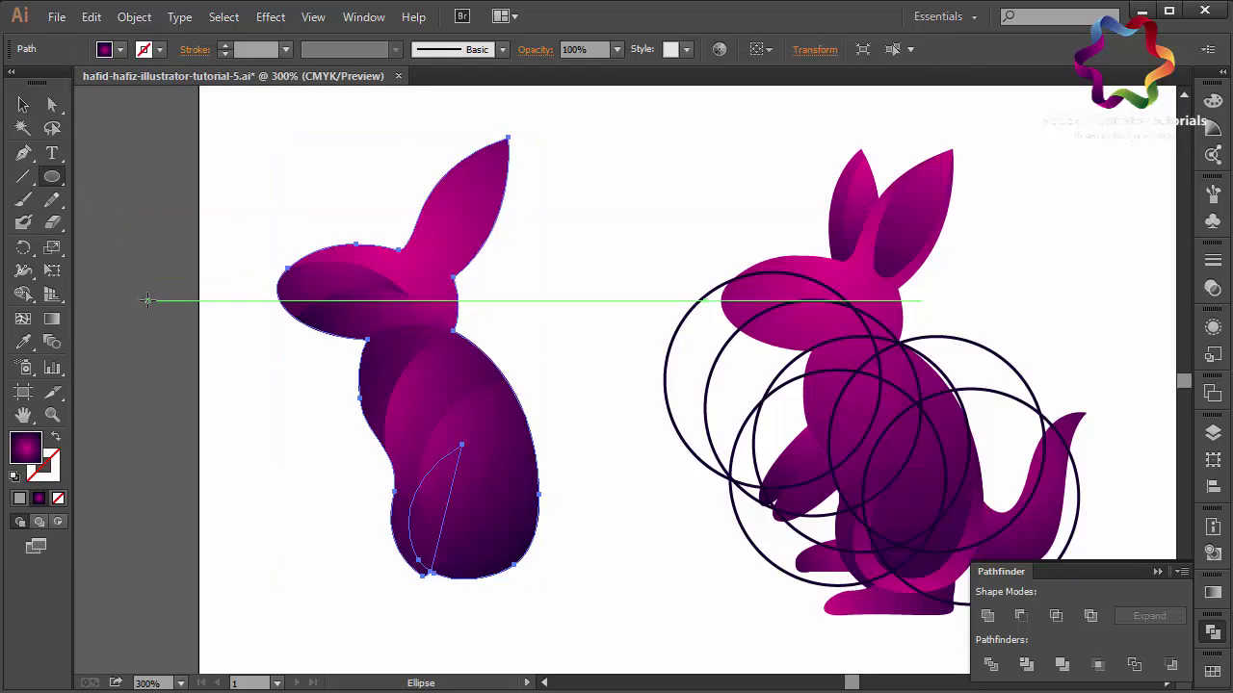
pyautogui.moveTo(147, 300); pyautogui.dragTo(348, 501)
pyautogui.click(23, 104)
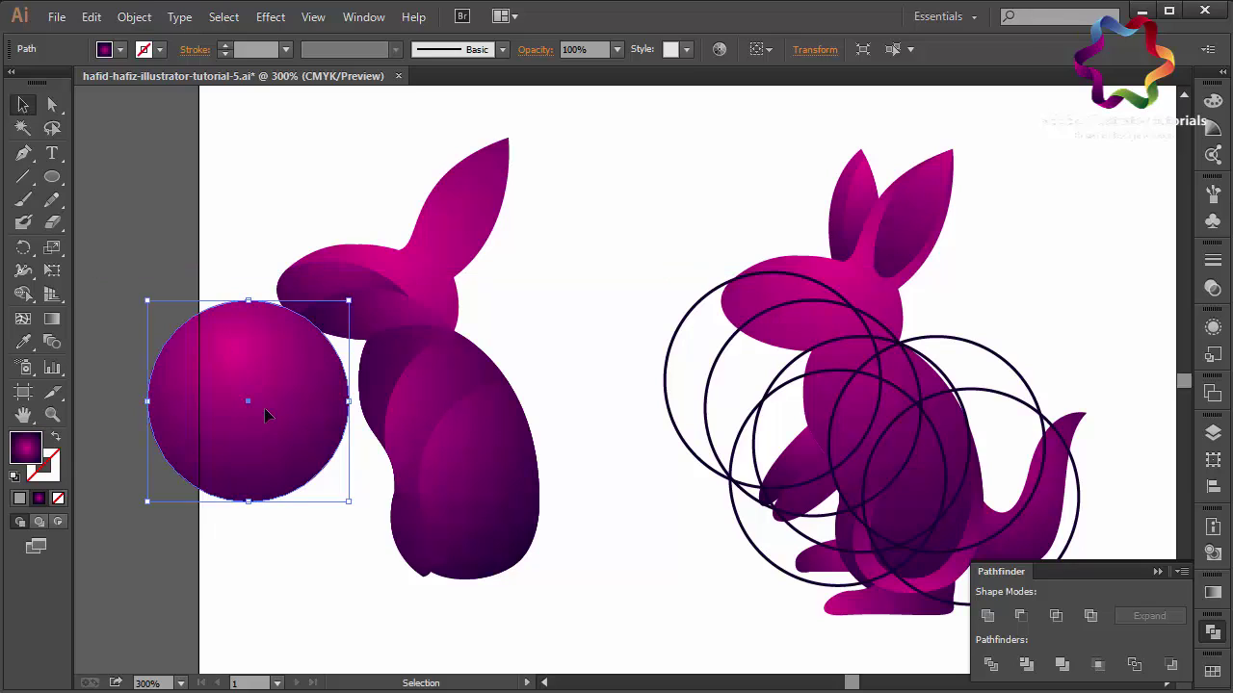
pyautogui.moveTo(260, 405); pyautogui.dragTo(543, 261)
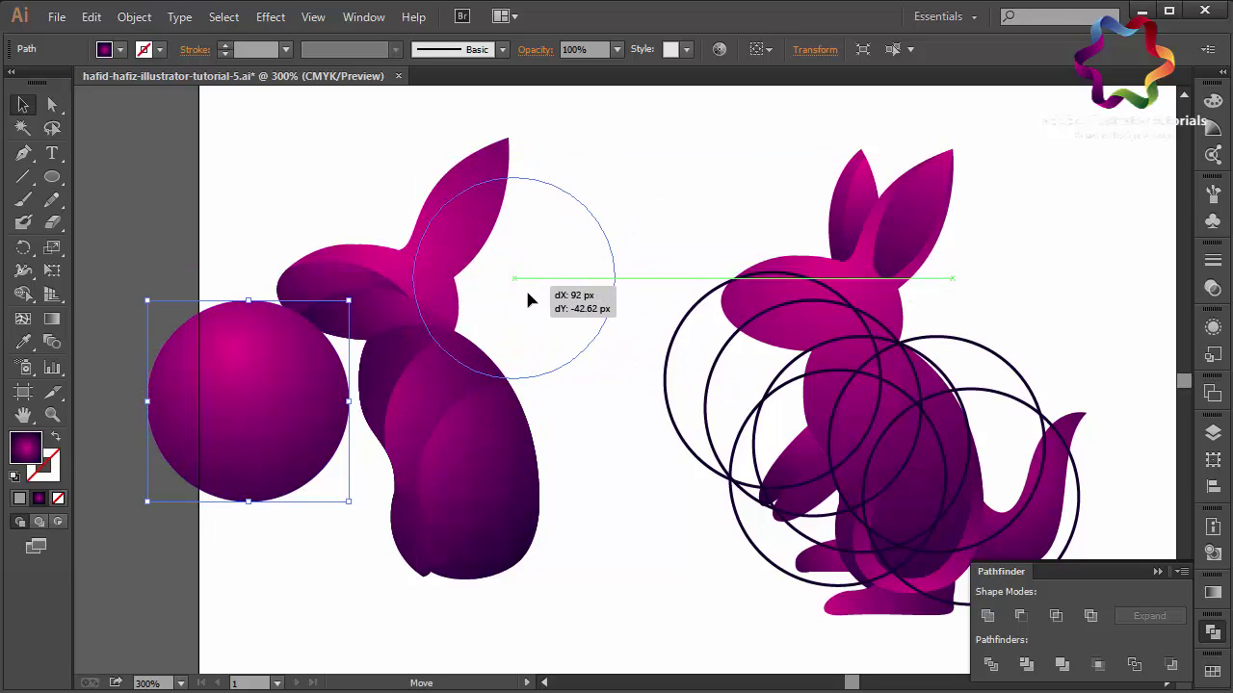
pyautogui.moveTo(543, 261)
pyautogui.mouseDown()
pyautogui.moveTo(520, 303)
pyautogui.moveTo(537, 252)
pyautogui.mouseUp()
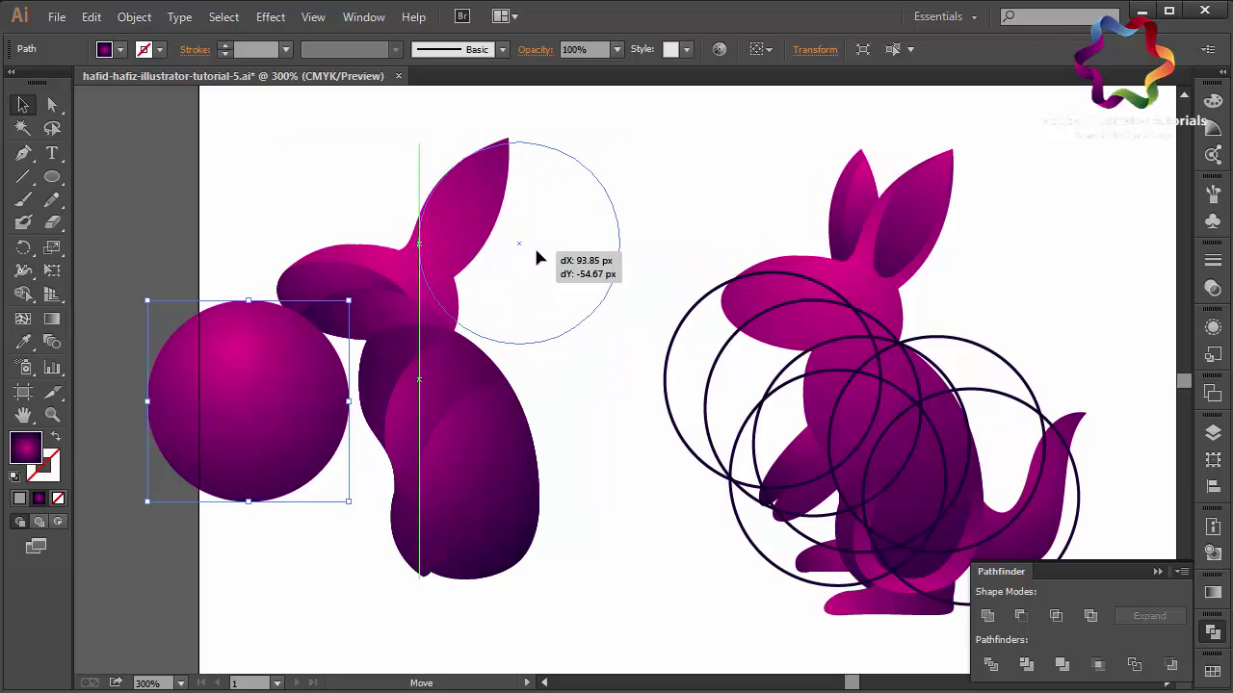
pyautogui.moveTo(536, 252); pyautogui.dragTo(537, 255)
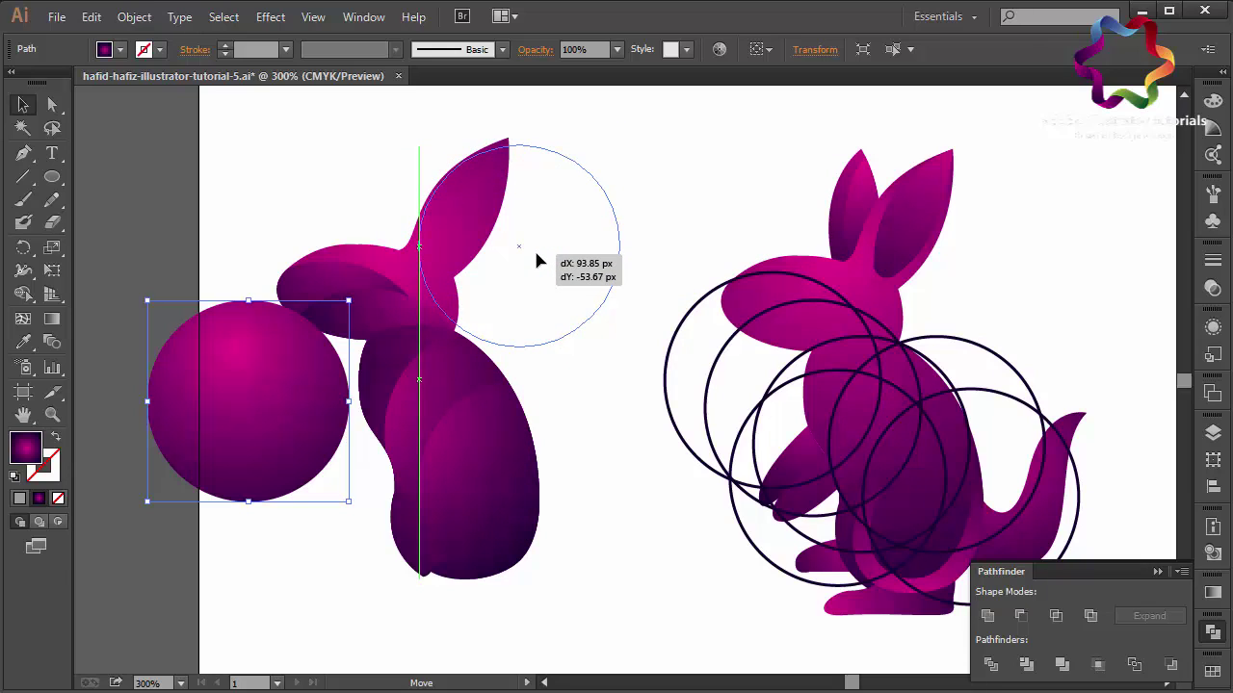
pyautogui.moveTo(537, 255); pyautogui.dragTo(396, 355)
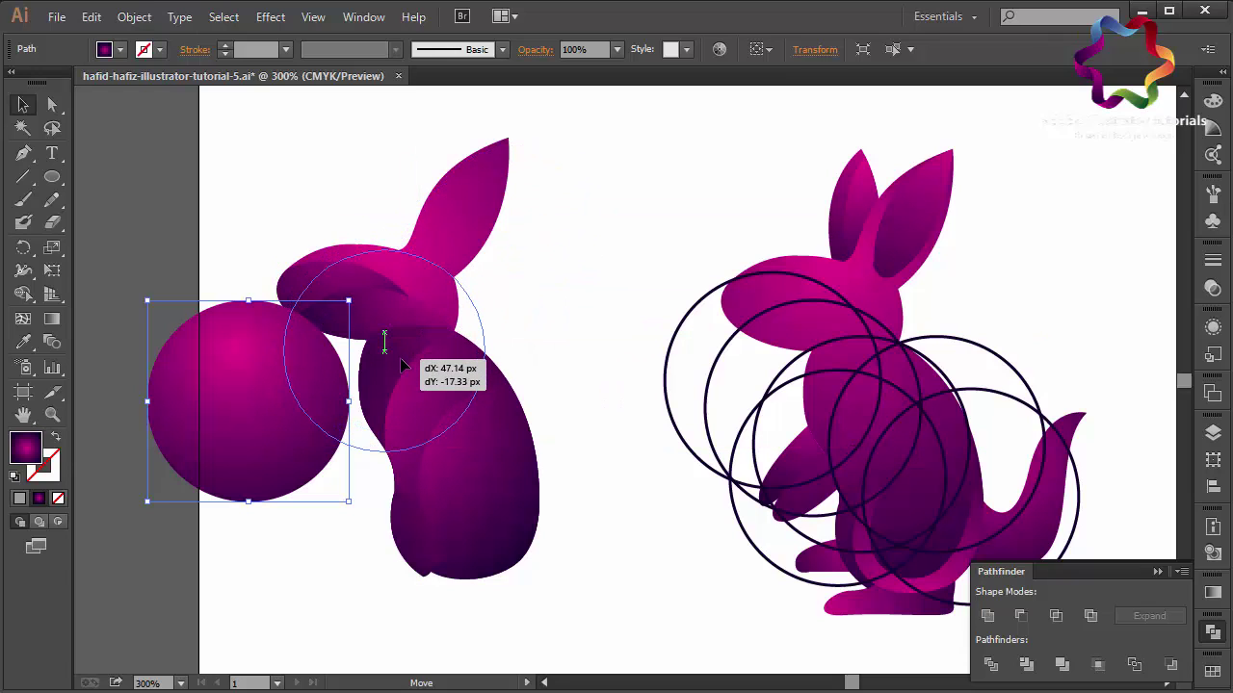
pyautogui.moveTo(394, 354); pyautogui.dragTo(401, 358)
pyautogui.keyDown('shift'); pyautogui.click(471, 214); pyautogui.keyUp('shift')
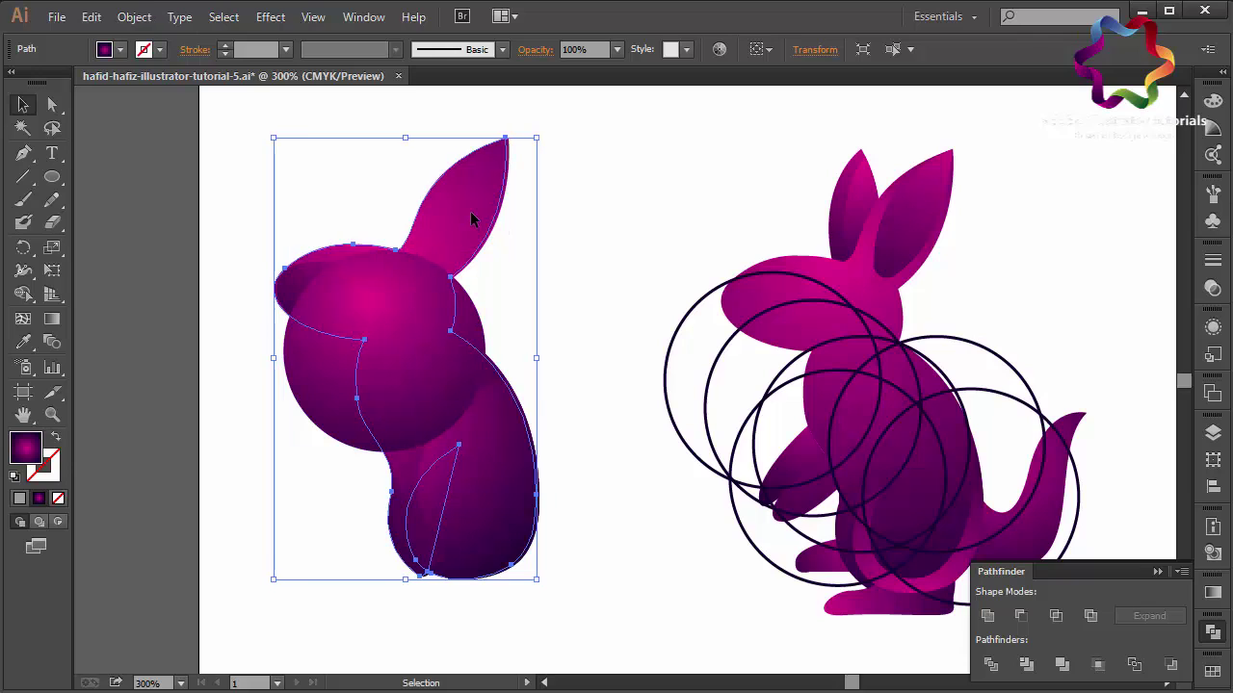
pyautogui.keyDown('shift'); pyautogui.click(421, 336); pyautogui.keyUp('shift')
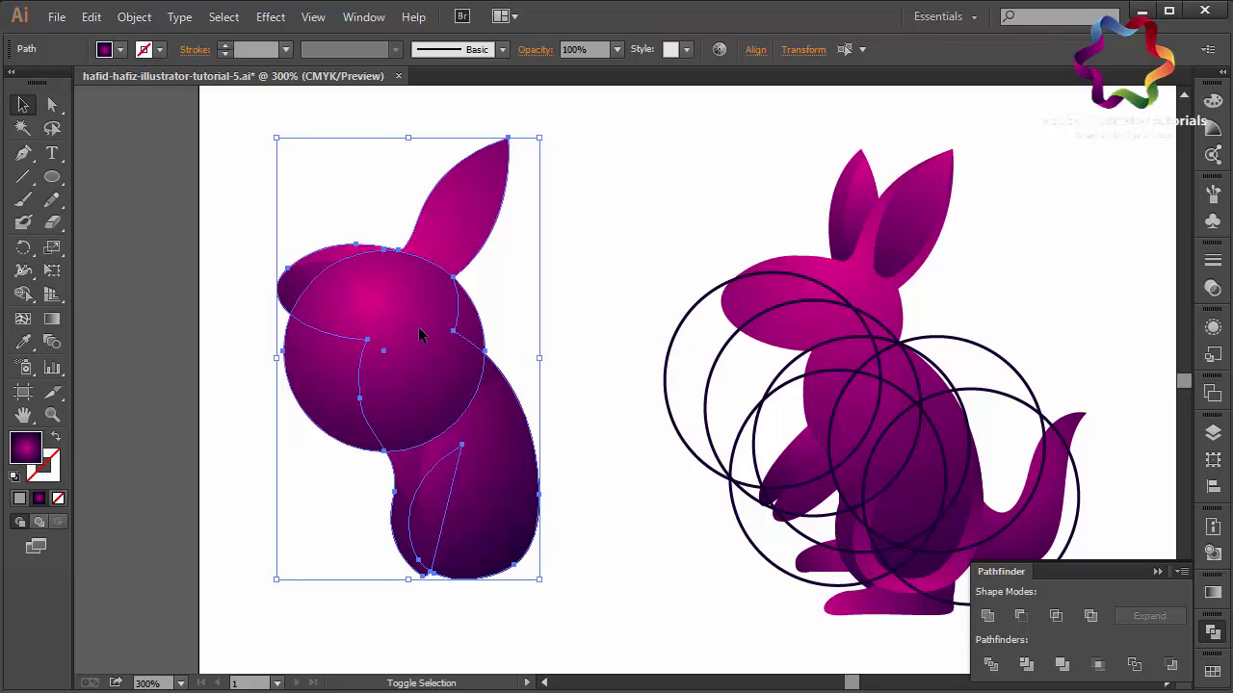
# Step: Intersect the circle with the head and send the kangaroo shapes beneath the new head shading
pyautogui.click(1056, 616)
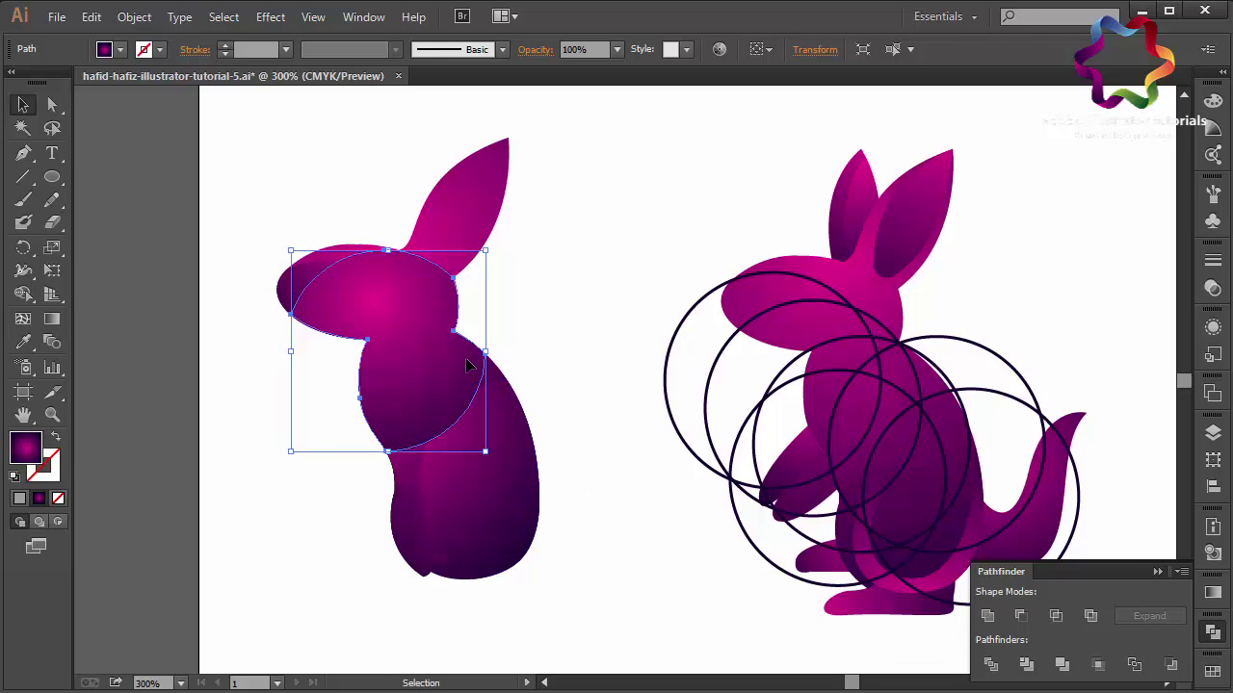
pyautogui.keyDown('shift'); pyautogui.click(456, 234); pyautogui.keyUp('shift')
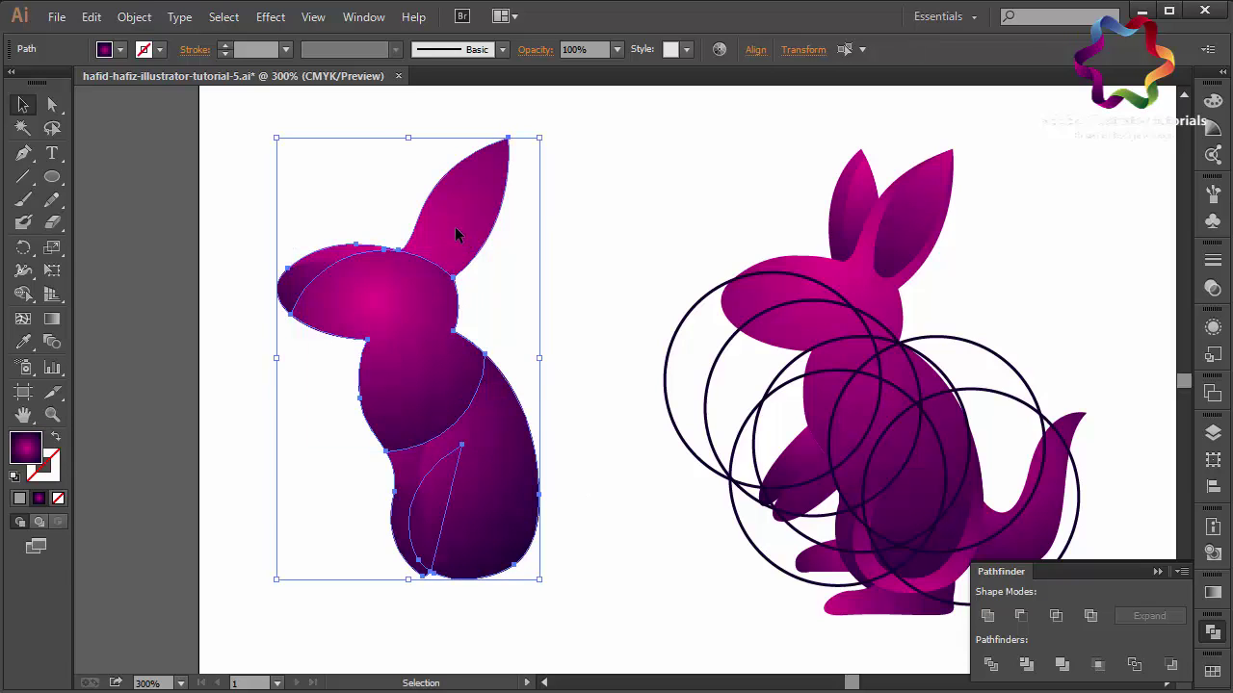
pyautogui.rightClick(457, 231)
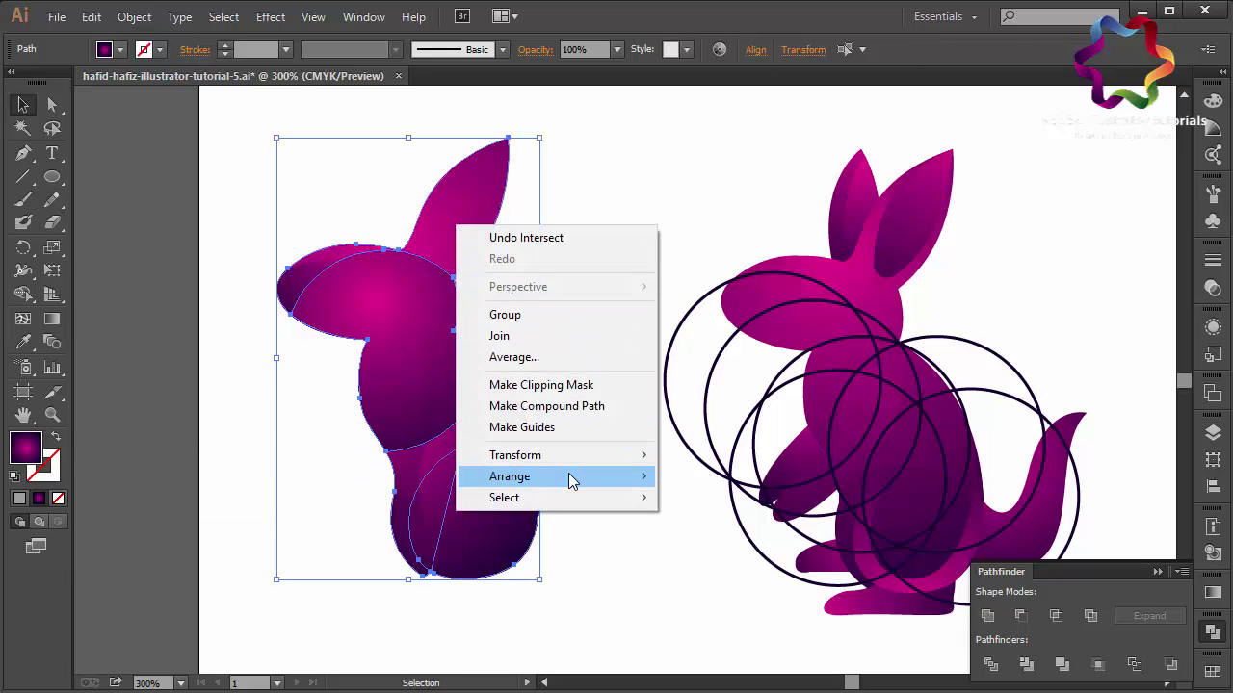
pyautogui.click(394, 536)
pyautogui.click(595, 537)
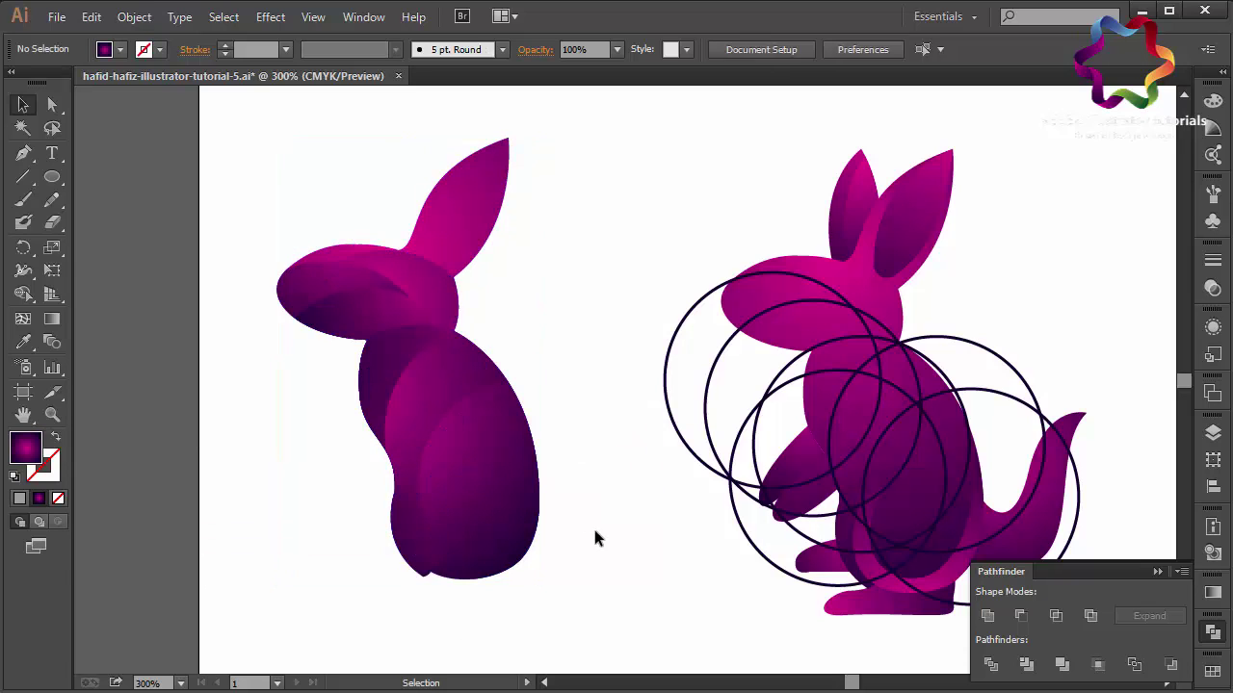
# Step: Re-aim the head shading shape's gradient upward toward the ear
pyautogui.click(448, 289)
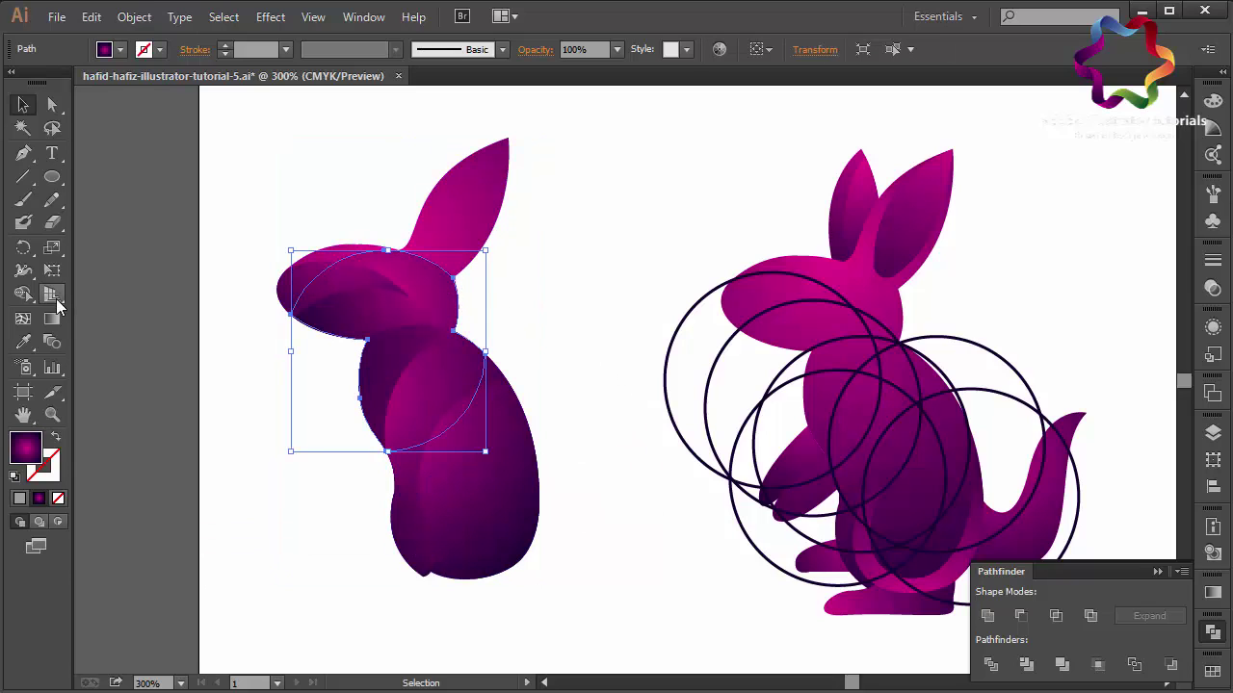
pyautogui.click(52, 319)
pyautogui.moveTo(373, 299); pyautogui.dragTo(376, 229)
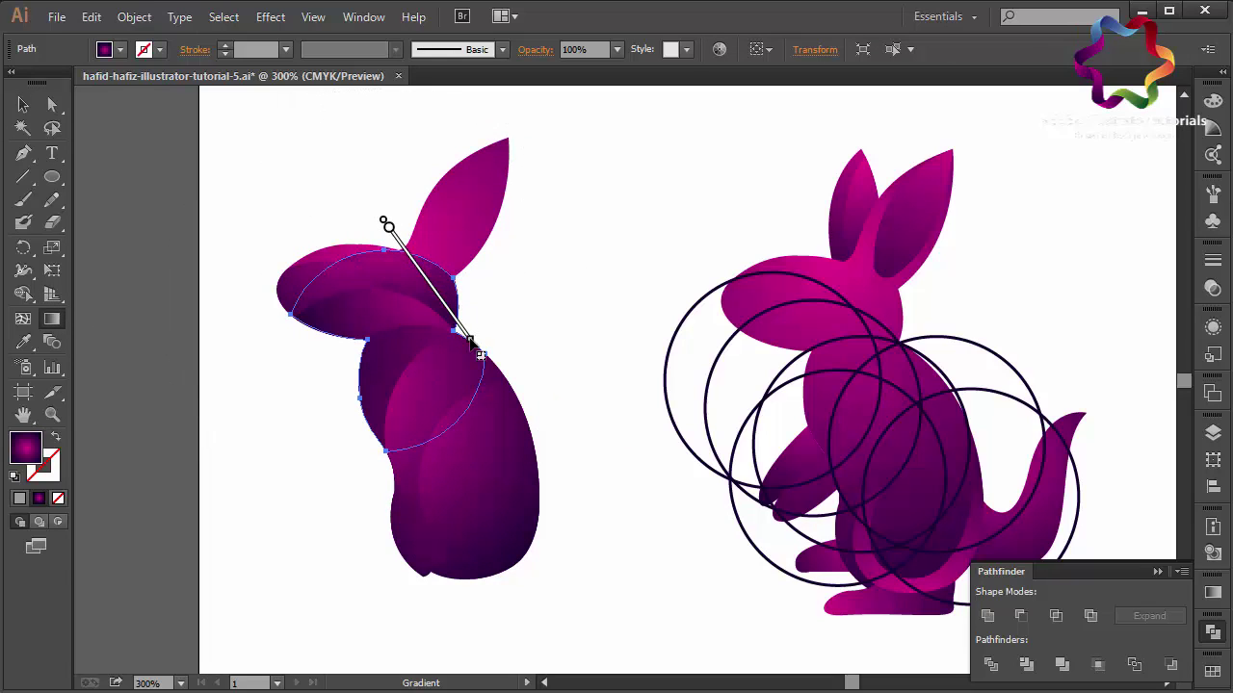
pyautogui.moveTo(462, 337); pyautogui.dragTo(488, 375)
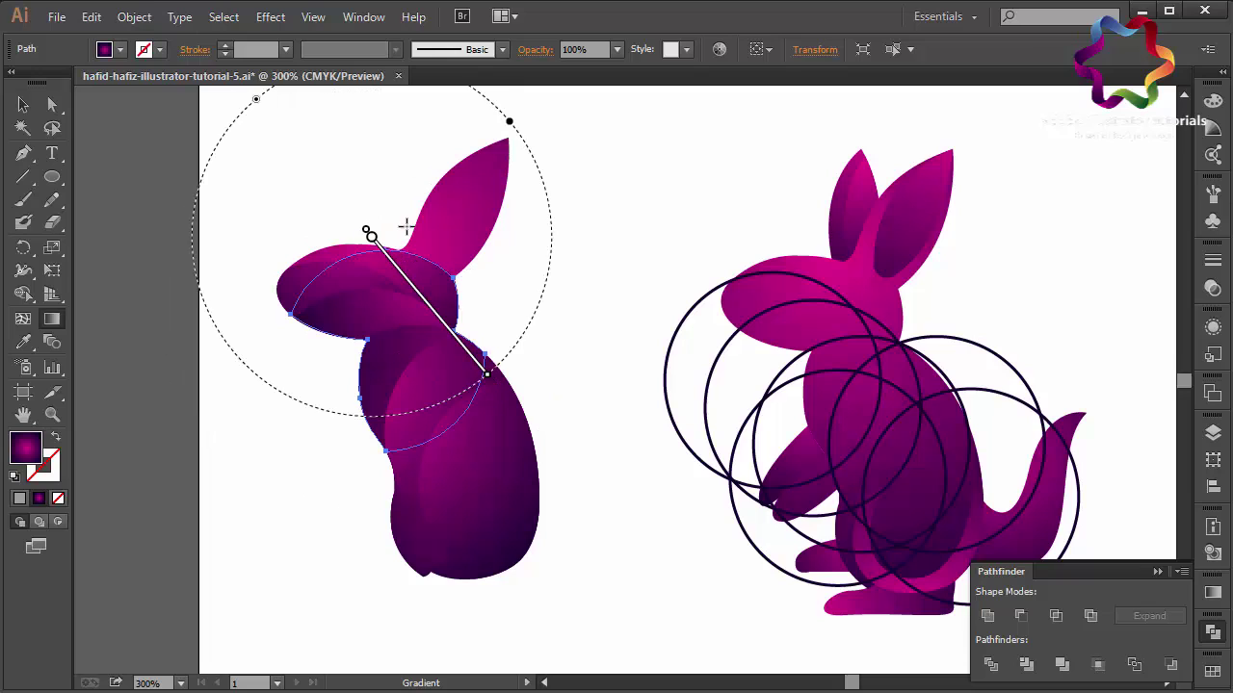
pyautogui.click(24, 105)
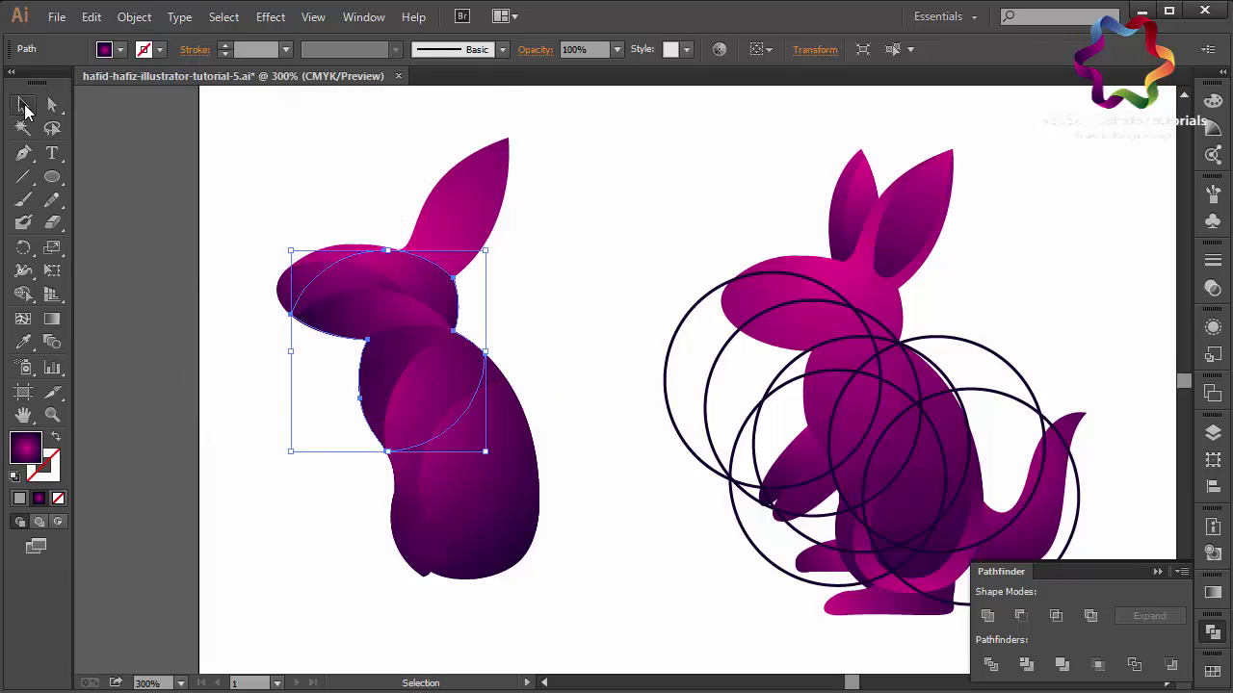
# Step: Marquee-select all of the bunny's shading shapes
pyautogui.click(461, 224)
pyautogui.moveTo(311, 194); pyautogui.dragTo(567, 584)
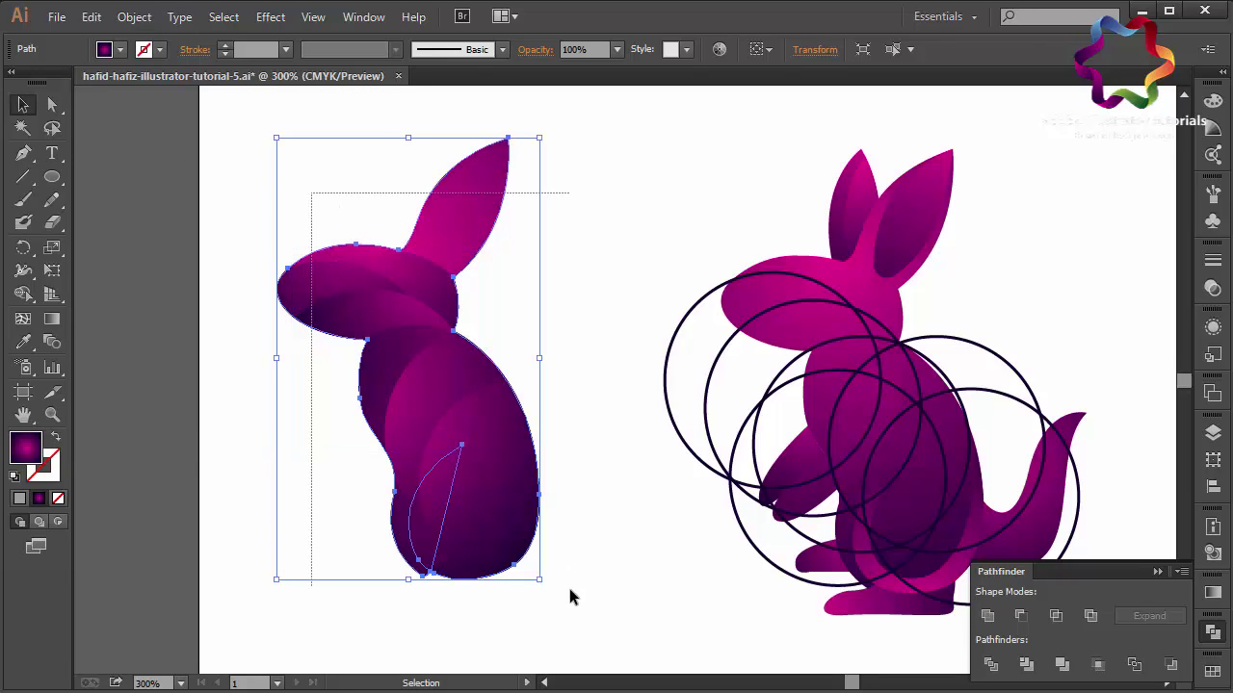
pyautogui.rightClick(568, 583)
# Step: Group the bunny's shading shapes, then try cutting the kangaroo with the circles and undo it
pyautogui.click(655, 408)
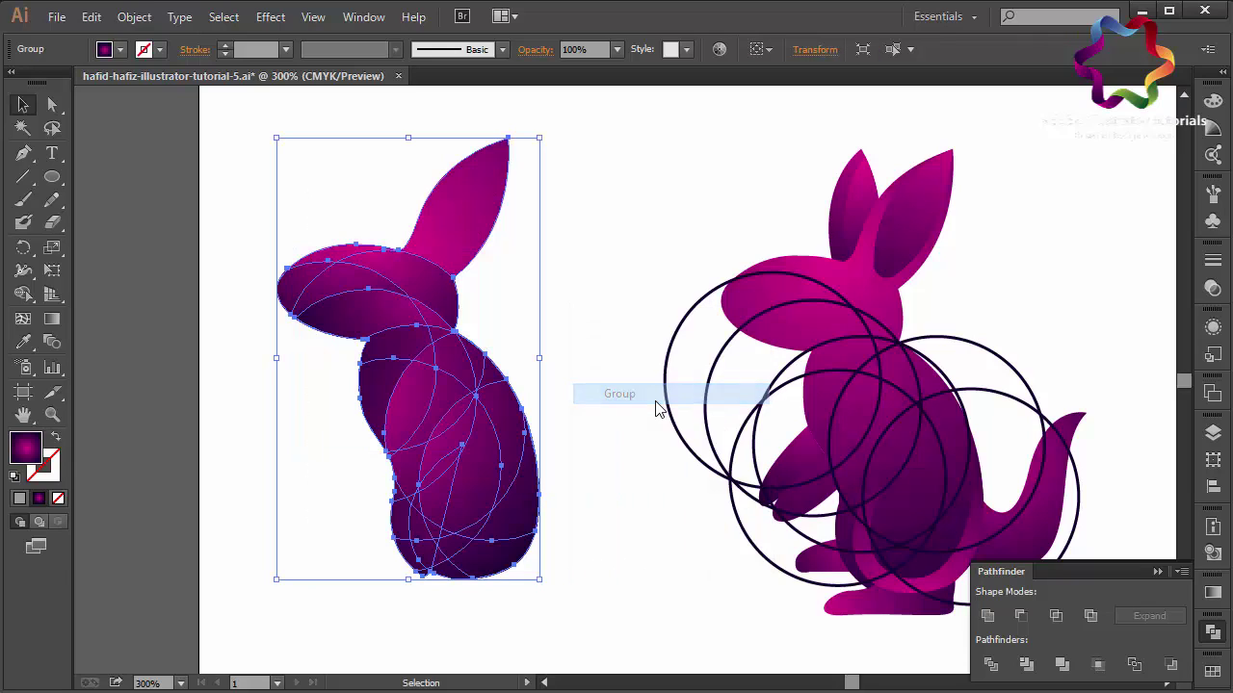
pyautogui.moveTo(607, 385); pyautogui.dragTo(773, 438)
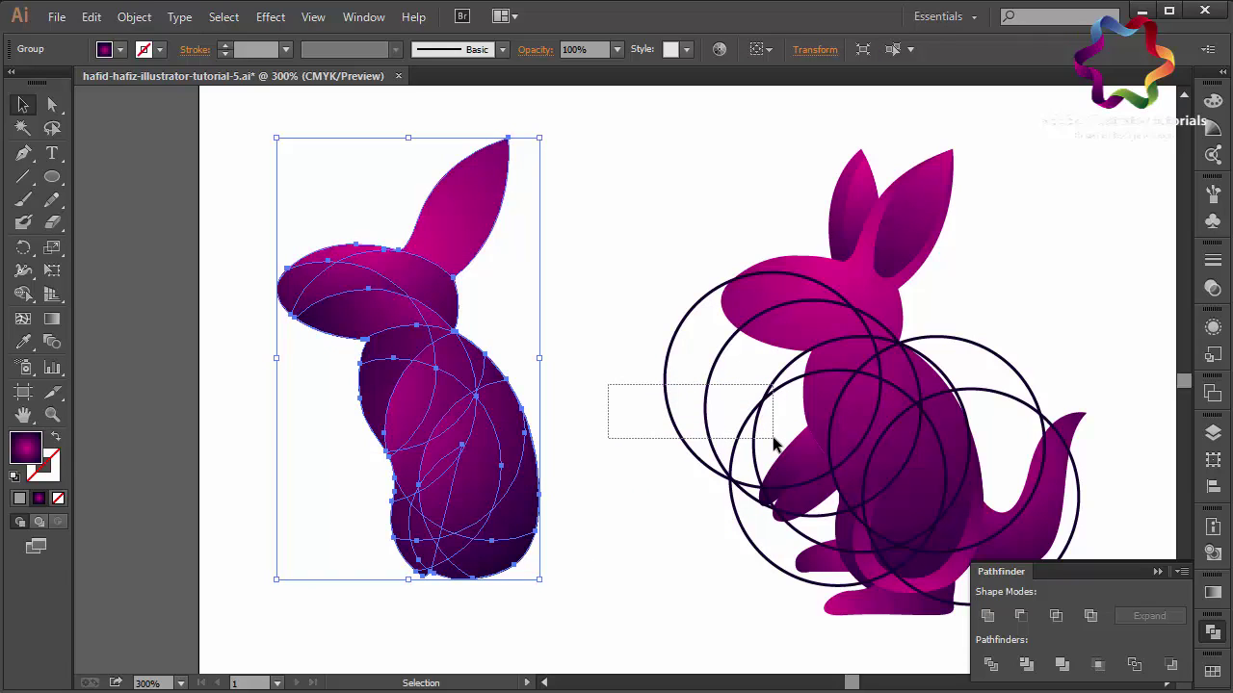
pyautogui.moveTo(774, 443); pyautogui.dragTo(773, 444)
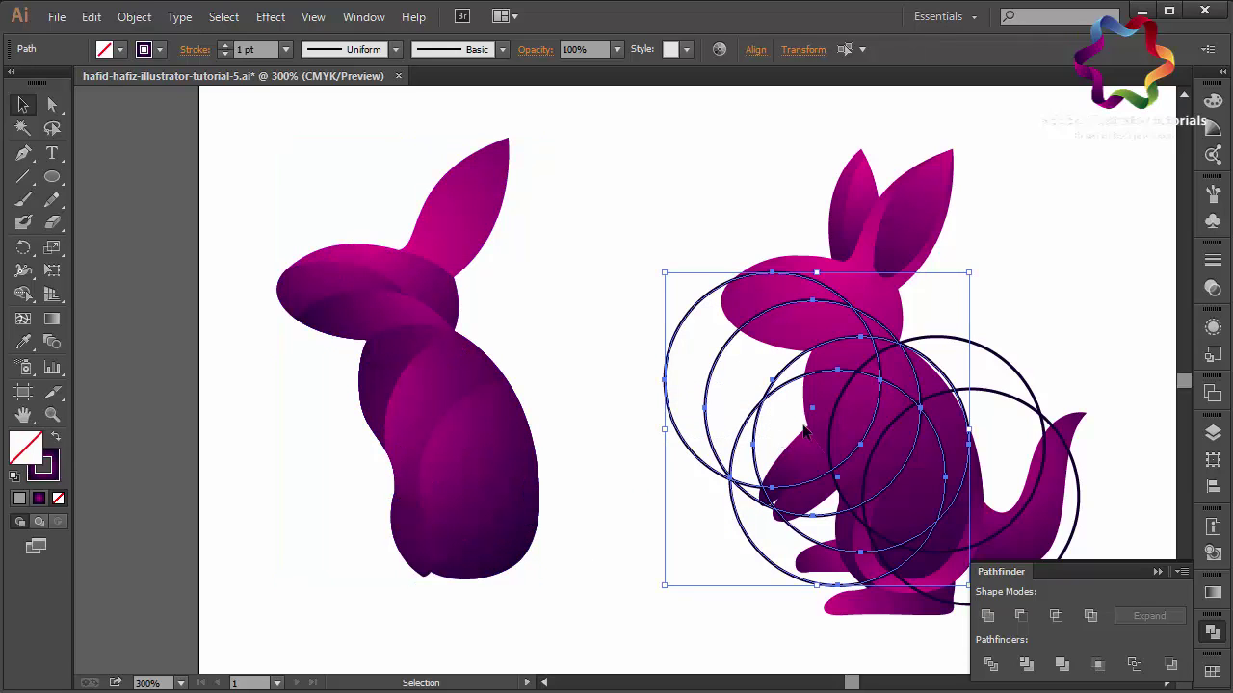
pyautogui.click(803, 430)
pyautogui.hotkey('ctrl', 'z')
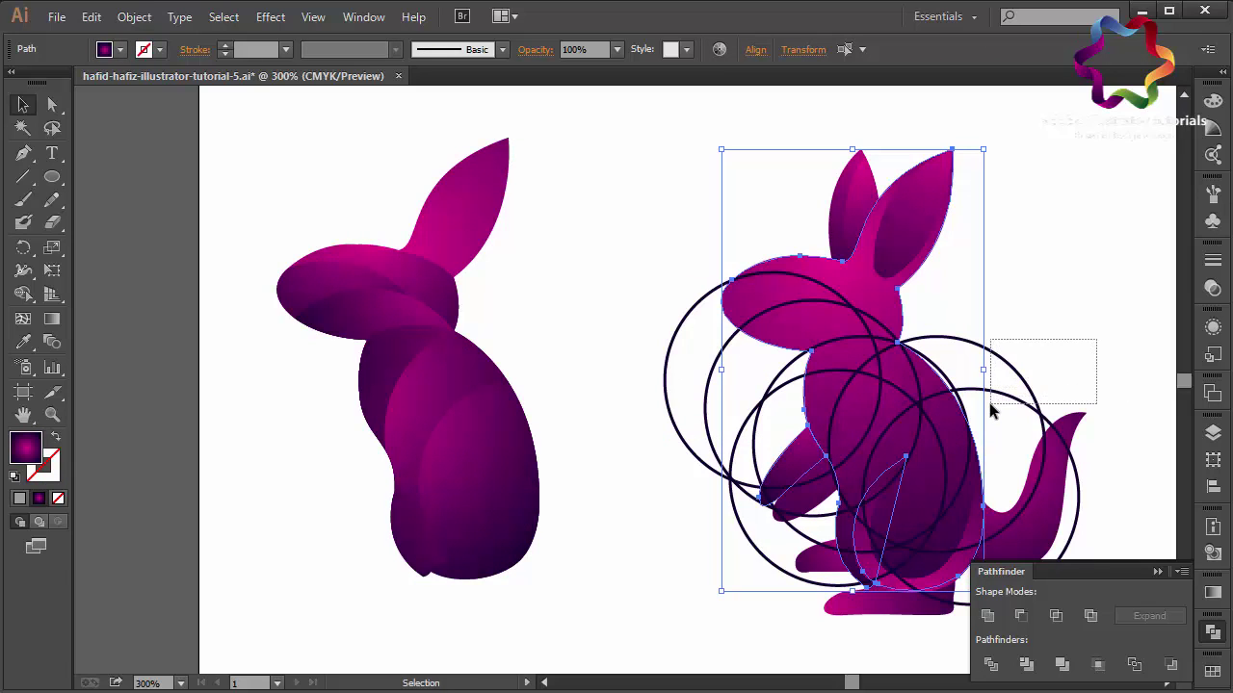
# Step: Delete all construction circles over the kangaroo and collapse the Pathfinder panel
pyautogui.moveTo(1097, 339); pyautogui.dragTo(989, 405)
pyautogui.press('Delete')
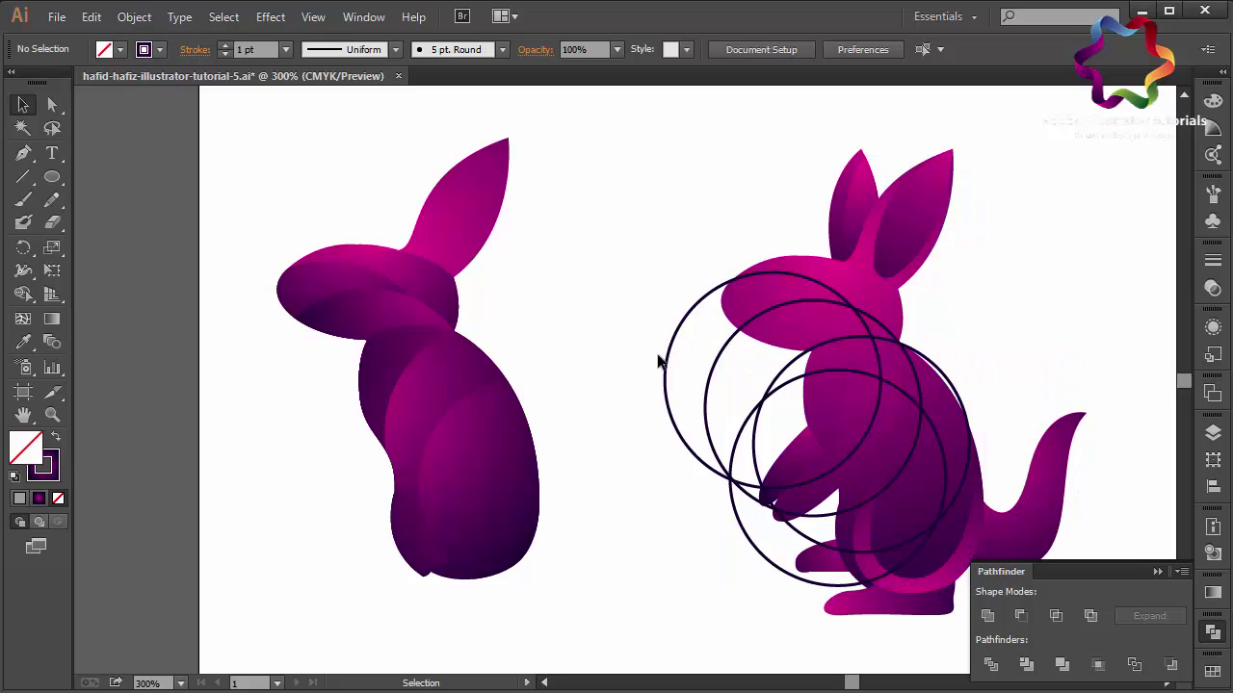
pyautogui.moveTo(659, 358); pyautogui.dragTo(781, 435)
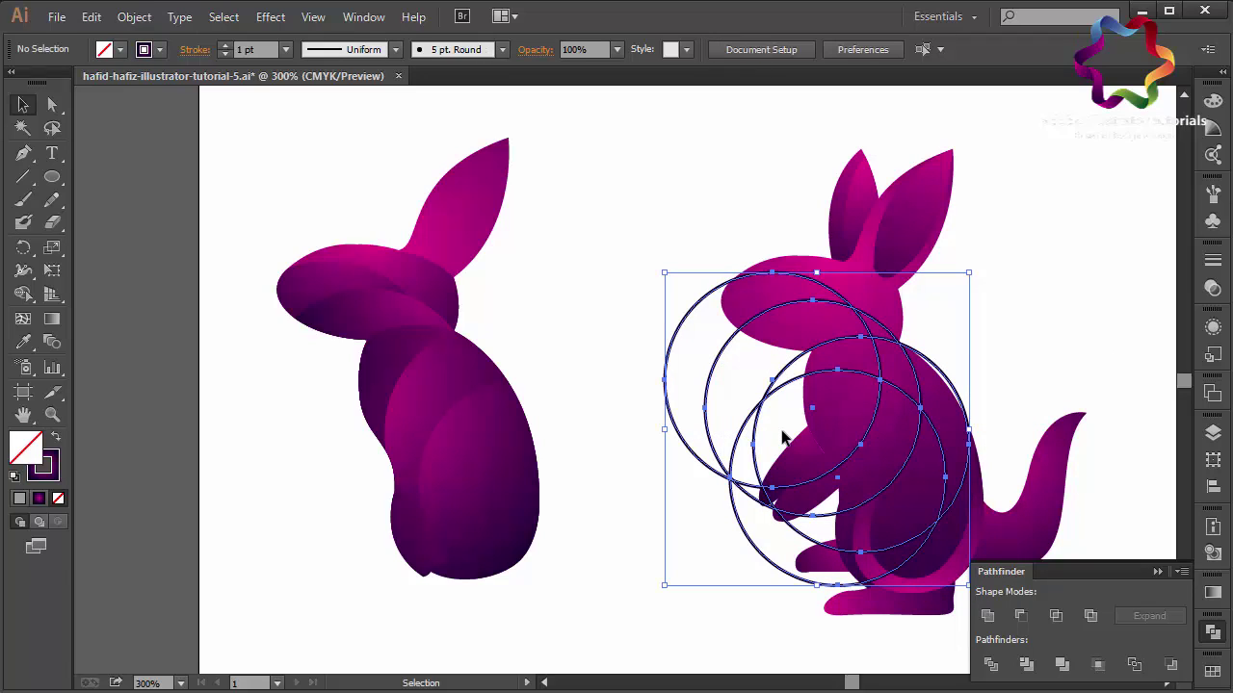
pyautogui.press('Delete')
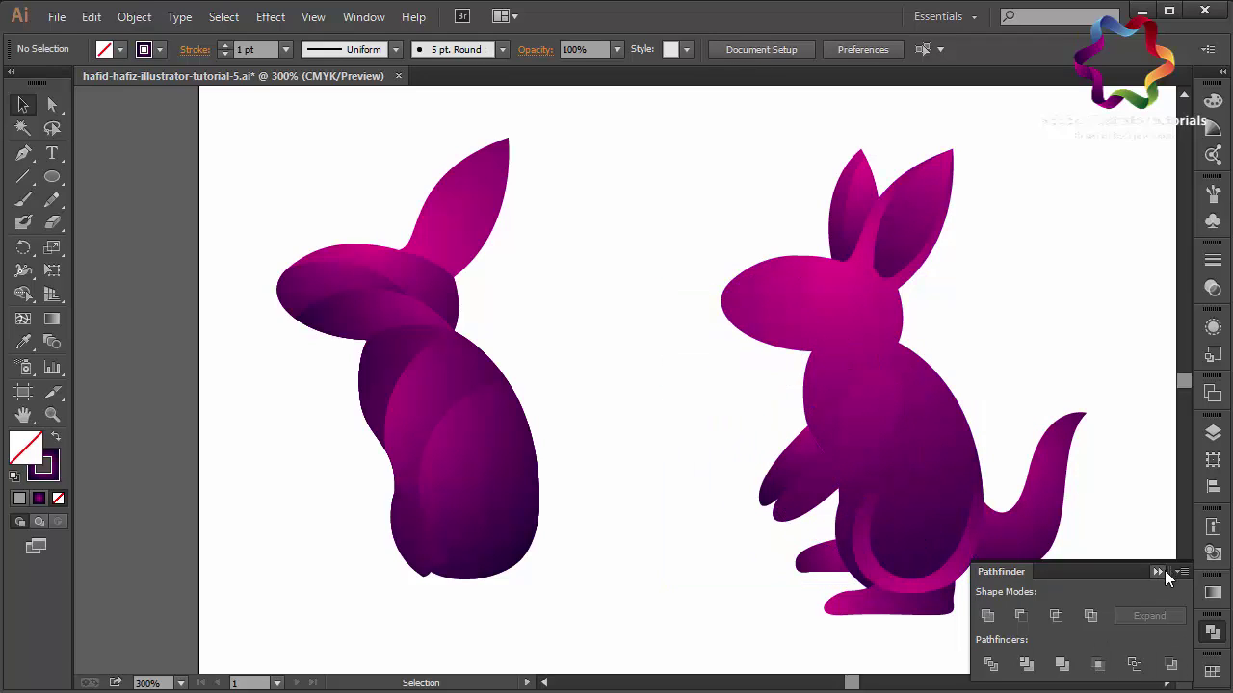
pyautogui.click(1162, 572)
pyautogui.click(1168, 683)
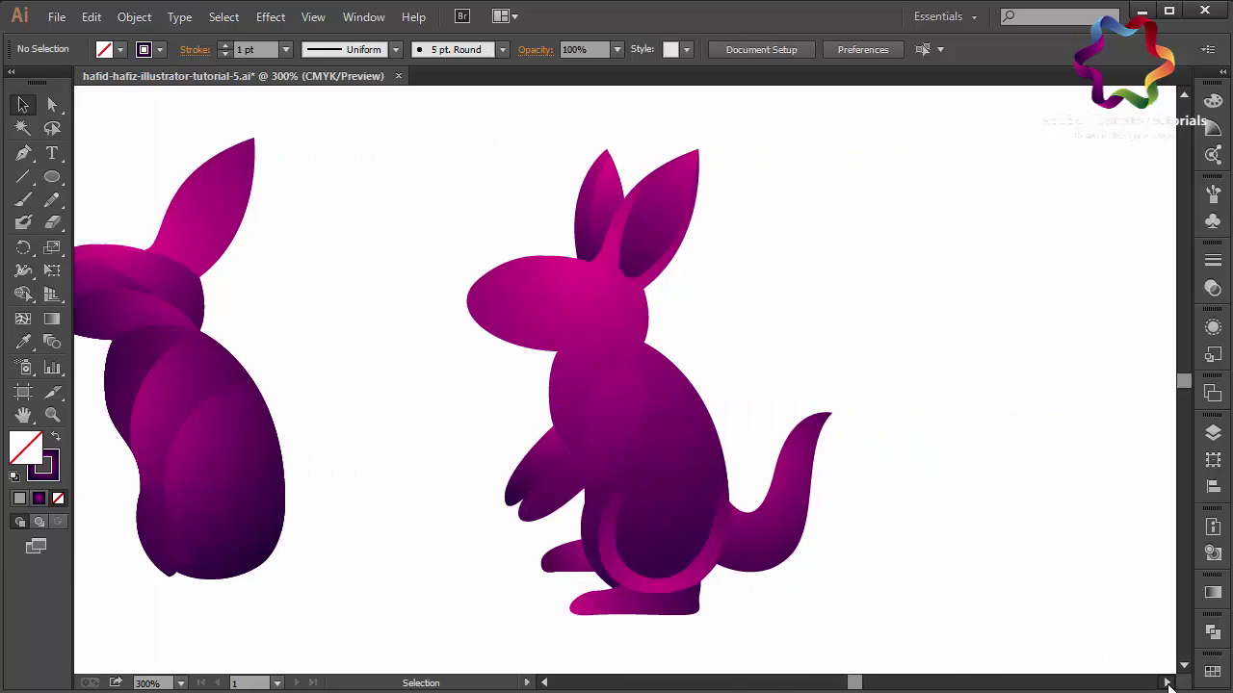
# Step: Bring the kangaroo's inner leg shape to the front
pyautogui.click(659, 578)
pyautogui.rightClick(655, 571)
pyautogui.moveTo(698, 530)
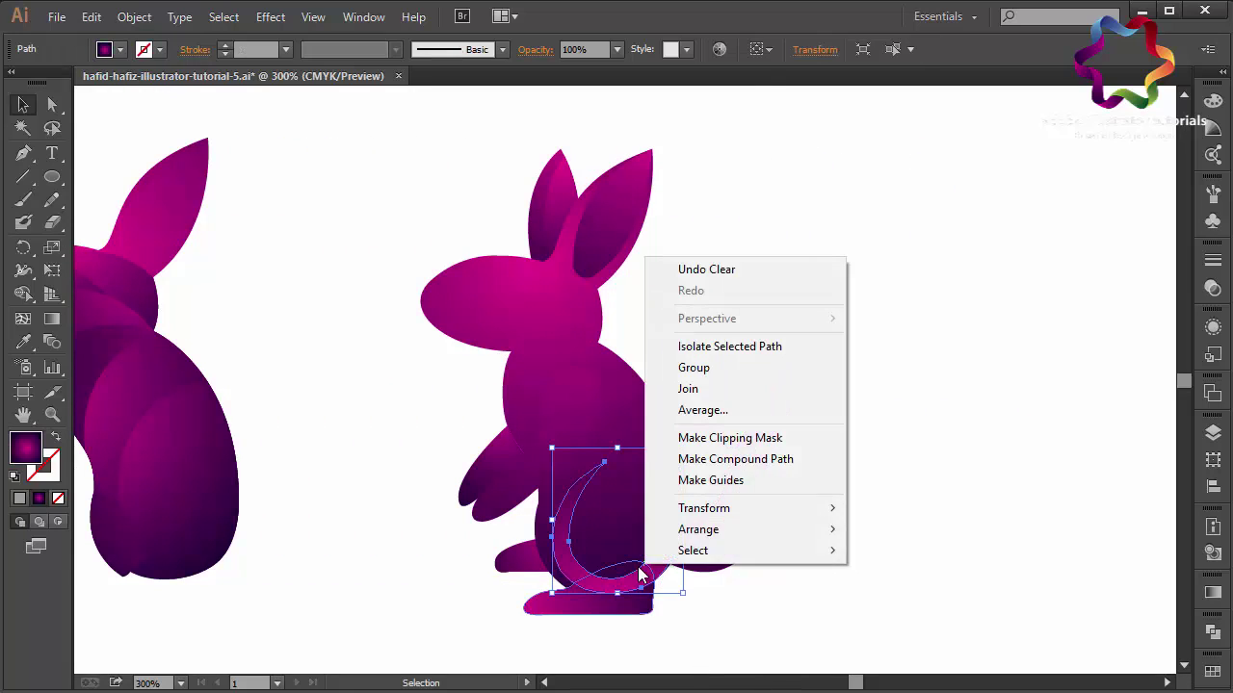
pyautogui.click(616, 532)
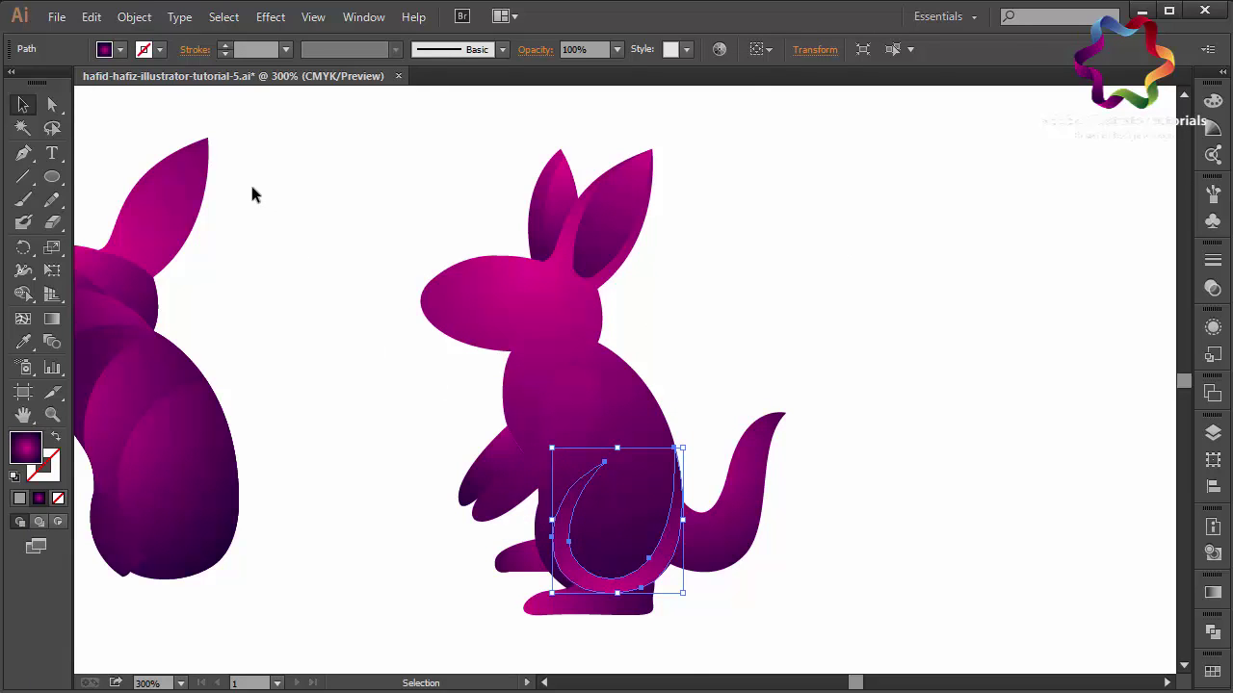
# Step: Move the bunny's grouped shading shapes onto the kangaroo's head and body
pyautogui.moveTo(252, 185); pyautogui.dragTo(87, 616)
pyautogui.rightClick(231, 489)
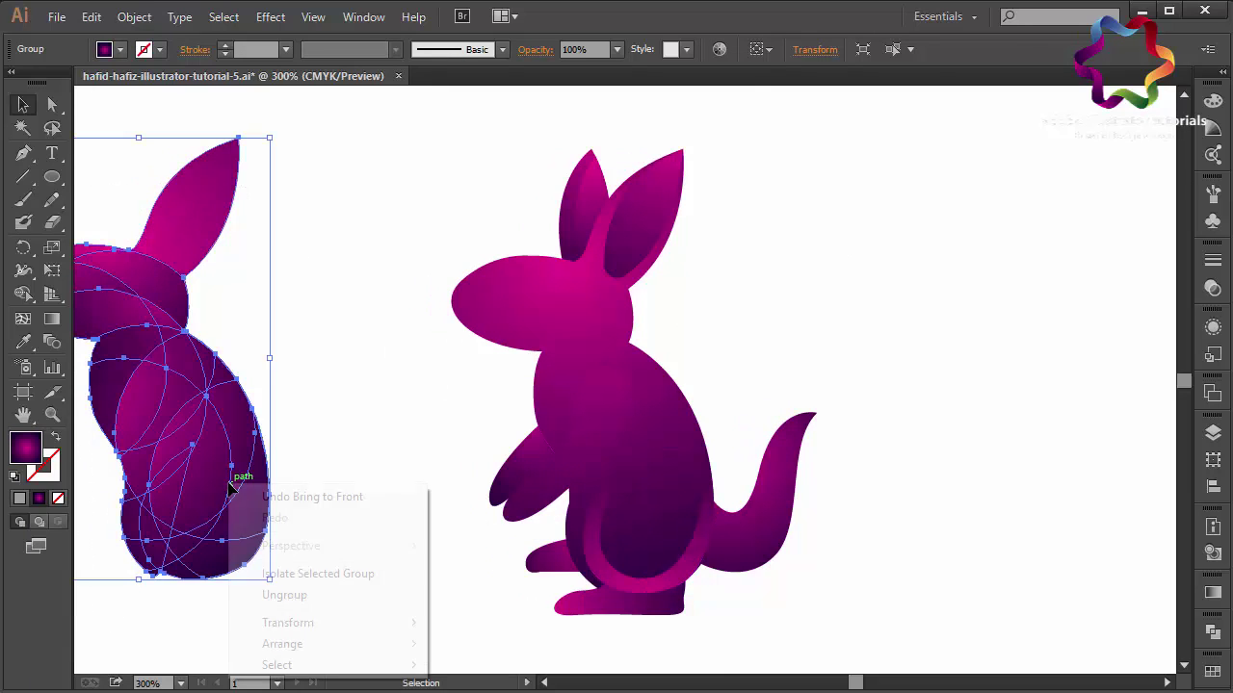
pyautogui.click(150, 385)
pyautogui.moveTo(149, 381)
pyautogui.mouseDown()
pyautogui.moveTo(582, 429)
pyautogui.moveTo(578, 418)
pyautogui.mouseUp()
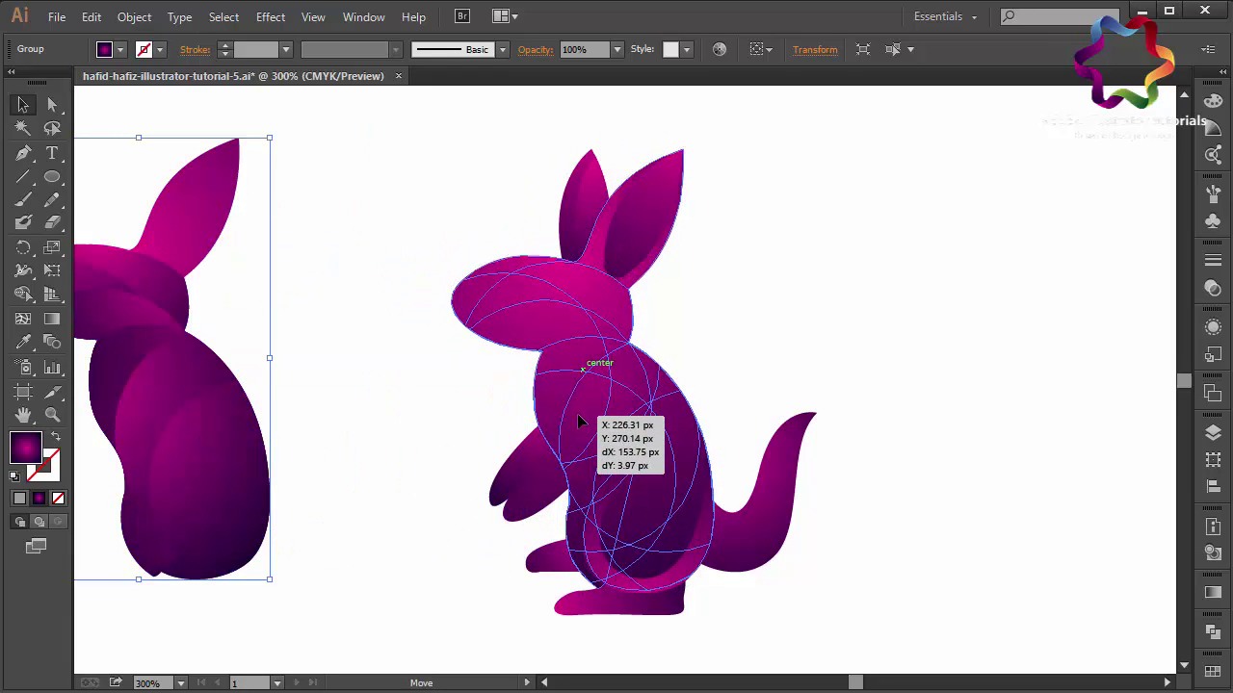
pyautogui.moveTo(579, 420); pyautogui.dragTo(578, 419)
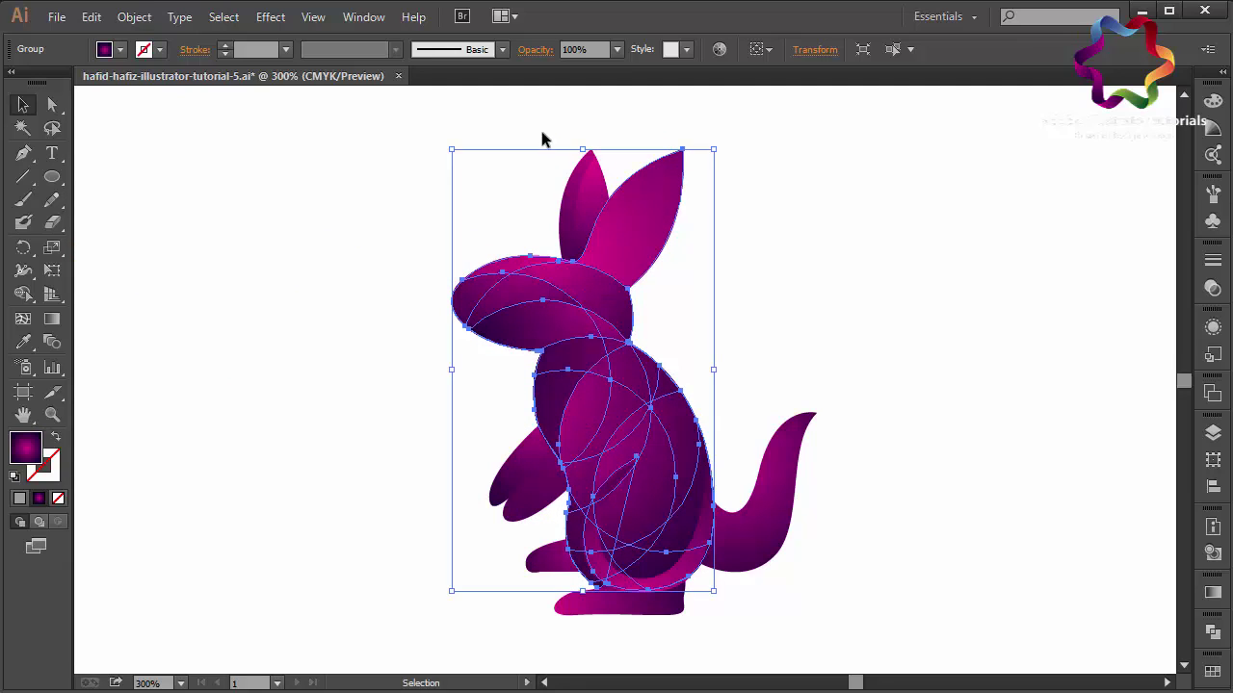
# Step: Send the left ear behind the body, then deselect everything
pyautogui.moveTo(579, 208); pyautogui.dragTo(580, 210)
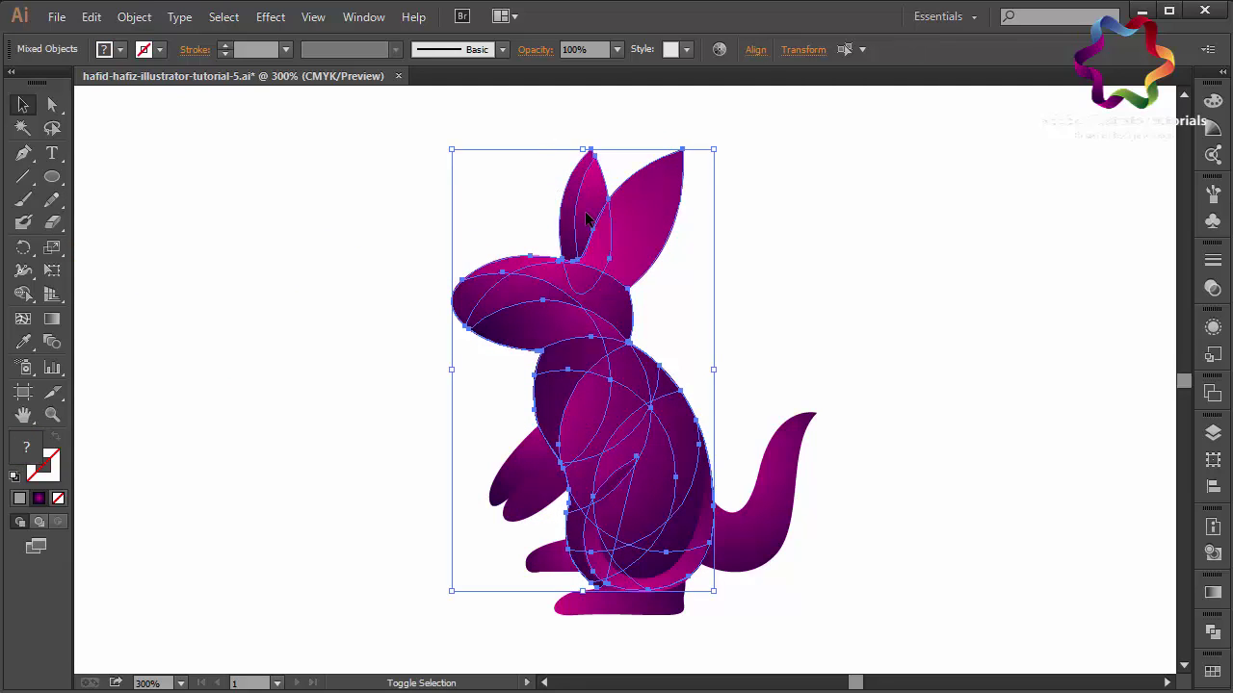
pyautogui.rightClick(585, 207)
pyautogui.moveTo(639, 368)
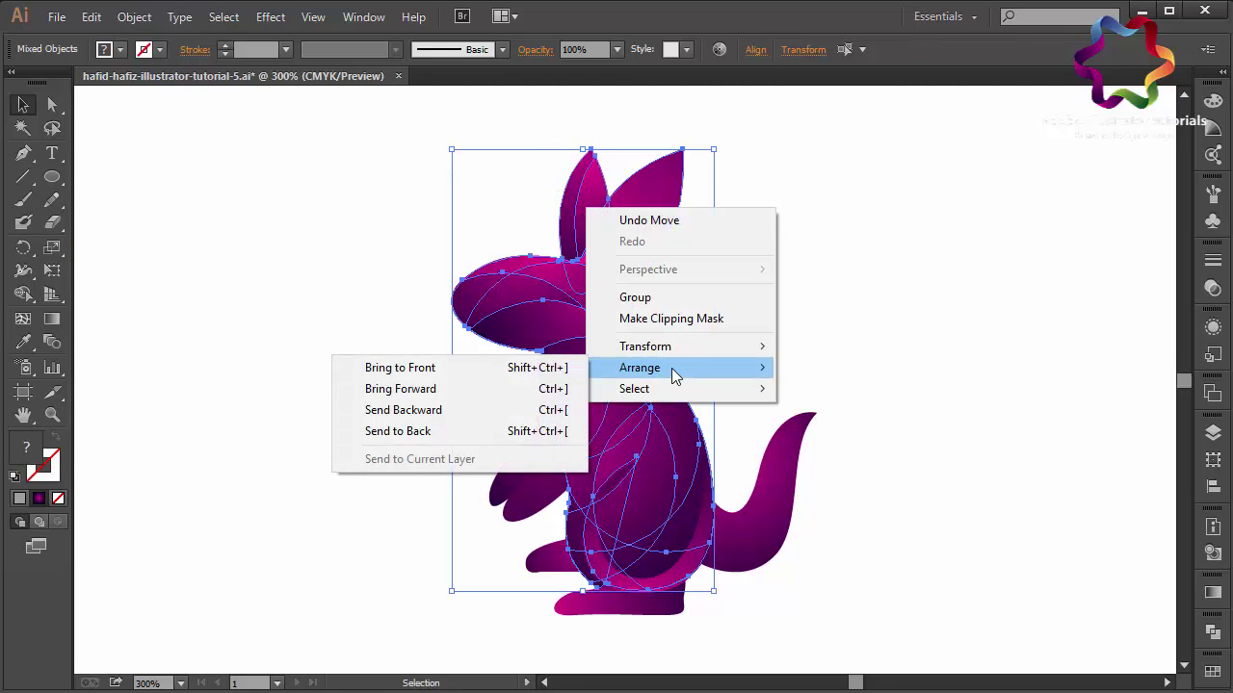
pyautogui.click(530, 431)
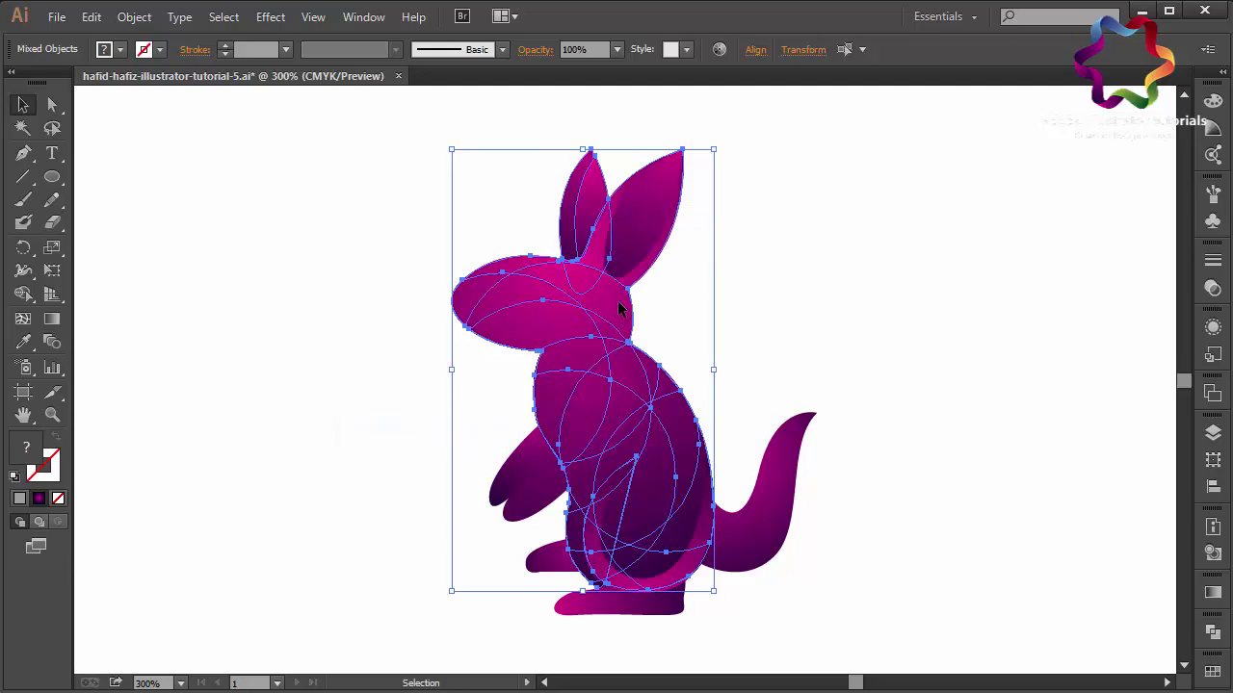
pyautogui.hotkey('ctrl', '4')
pyautogui.hotkey('ctrl', 'shift', 'a')
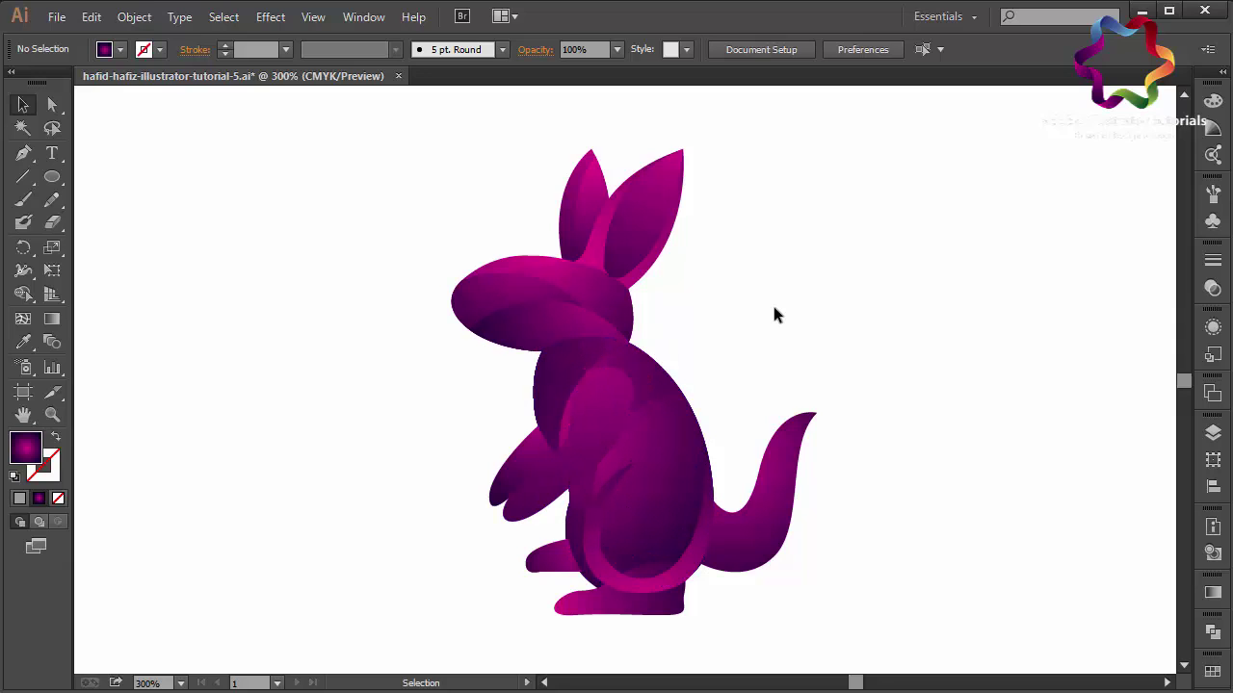
# Step: Select the kangaroo's bottom foot and redraw its gradient diagonally across it
pyautogui.click(583, 446)
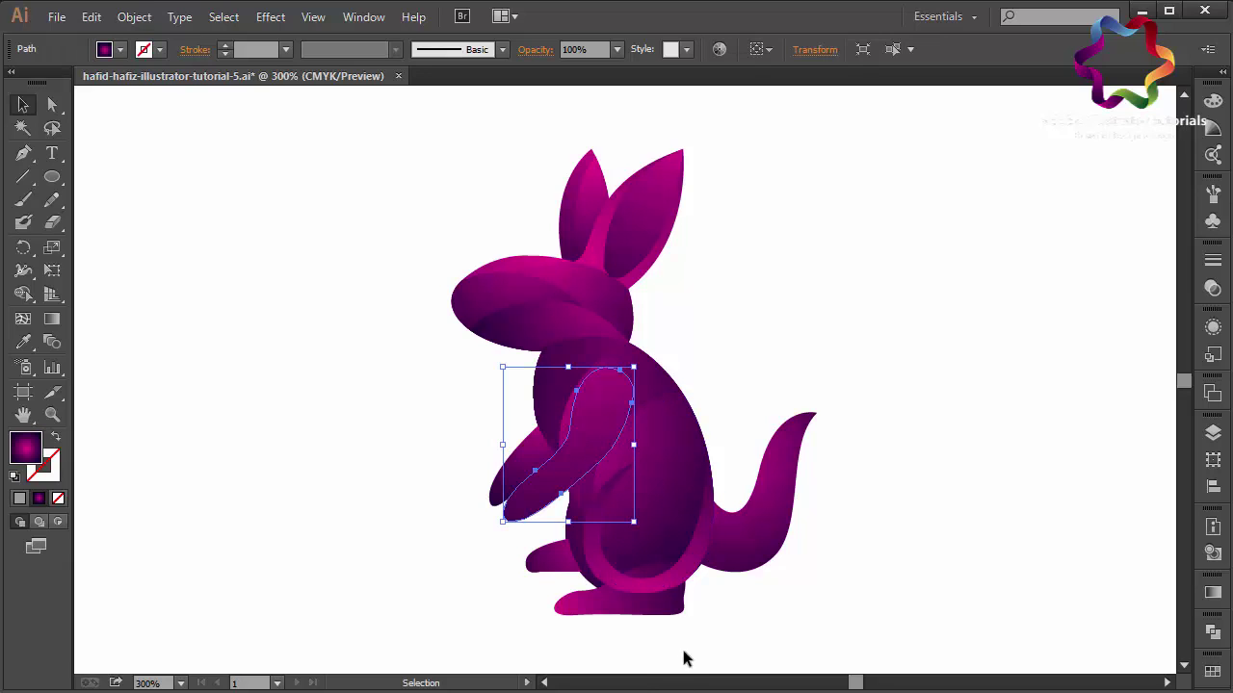
pyautogui.rightClick(664, 608)
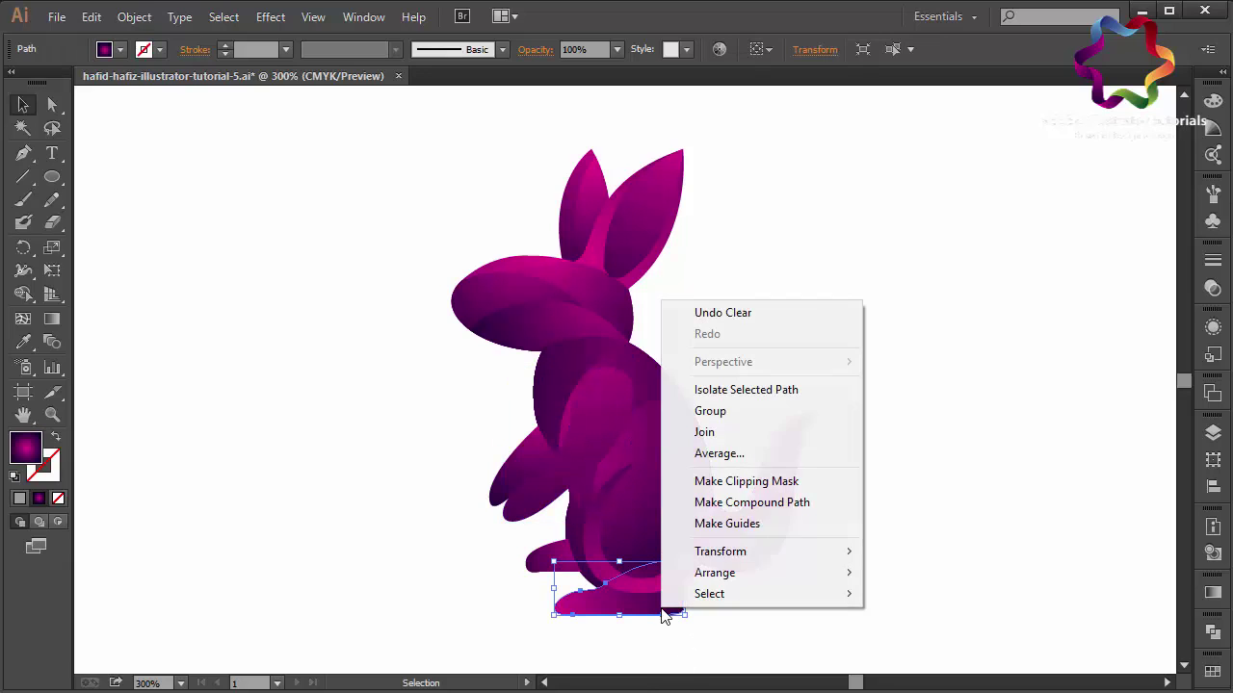
pyautogui.click(590, 574)
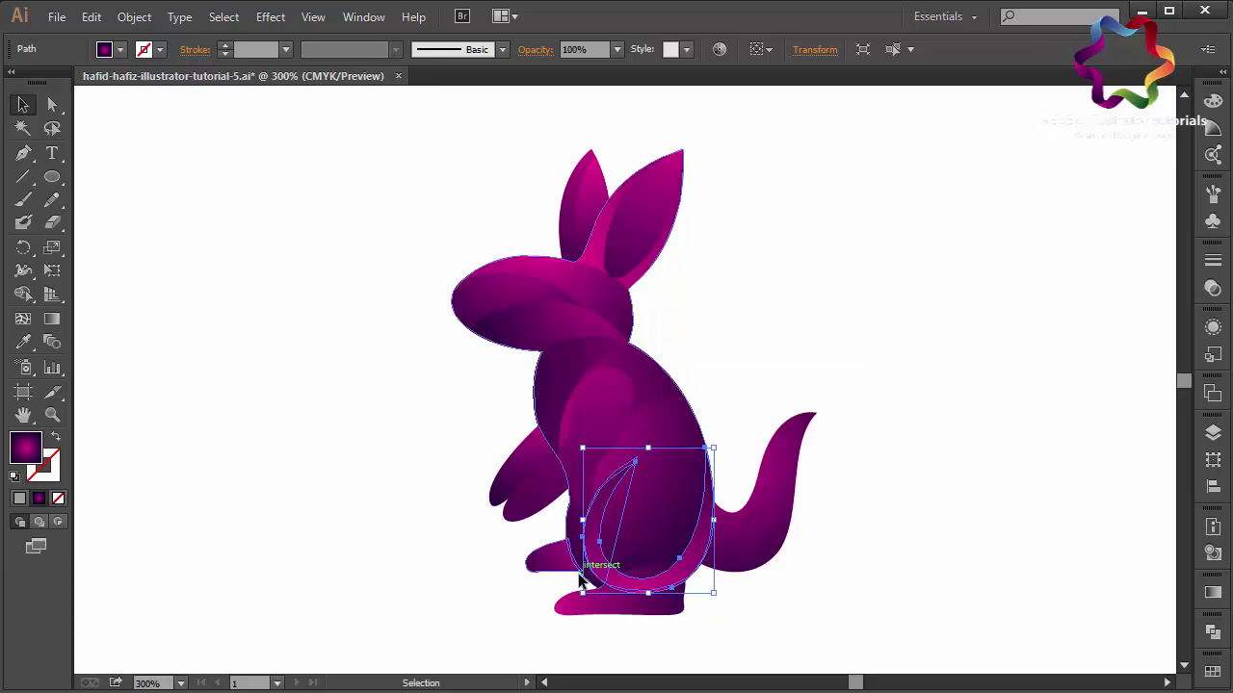
pyautogui.click(655, 525)
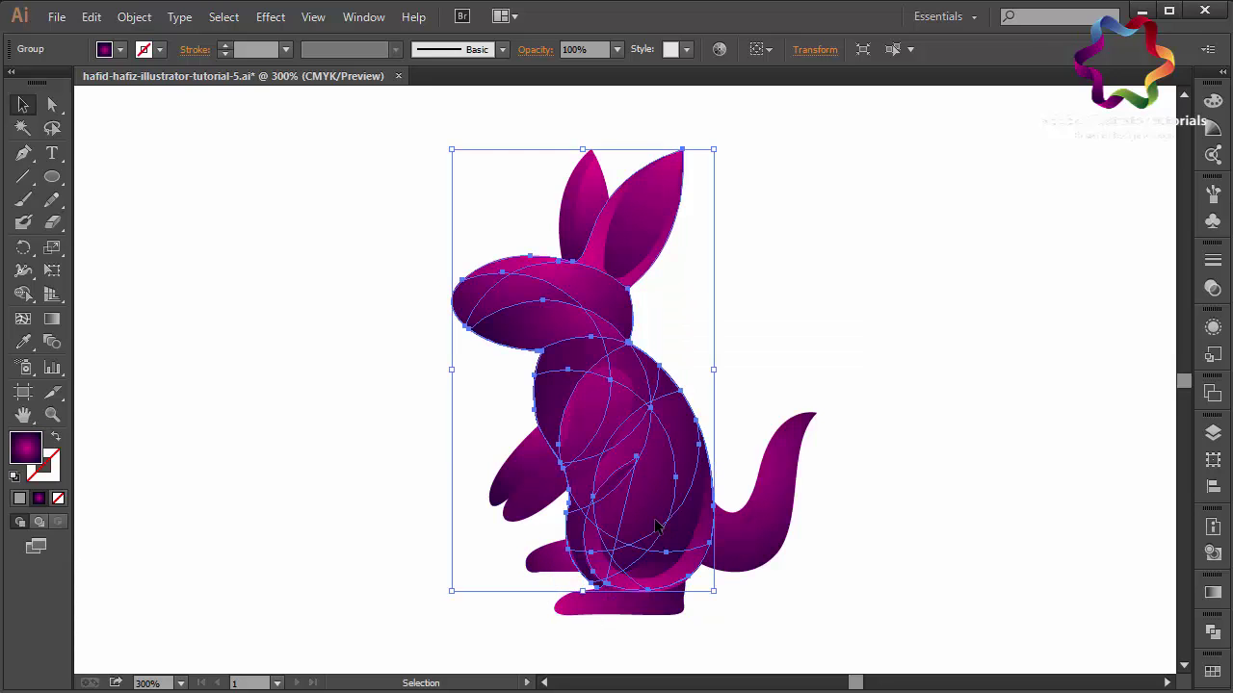
pyautogui.rightClick(633, 601)
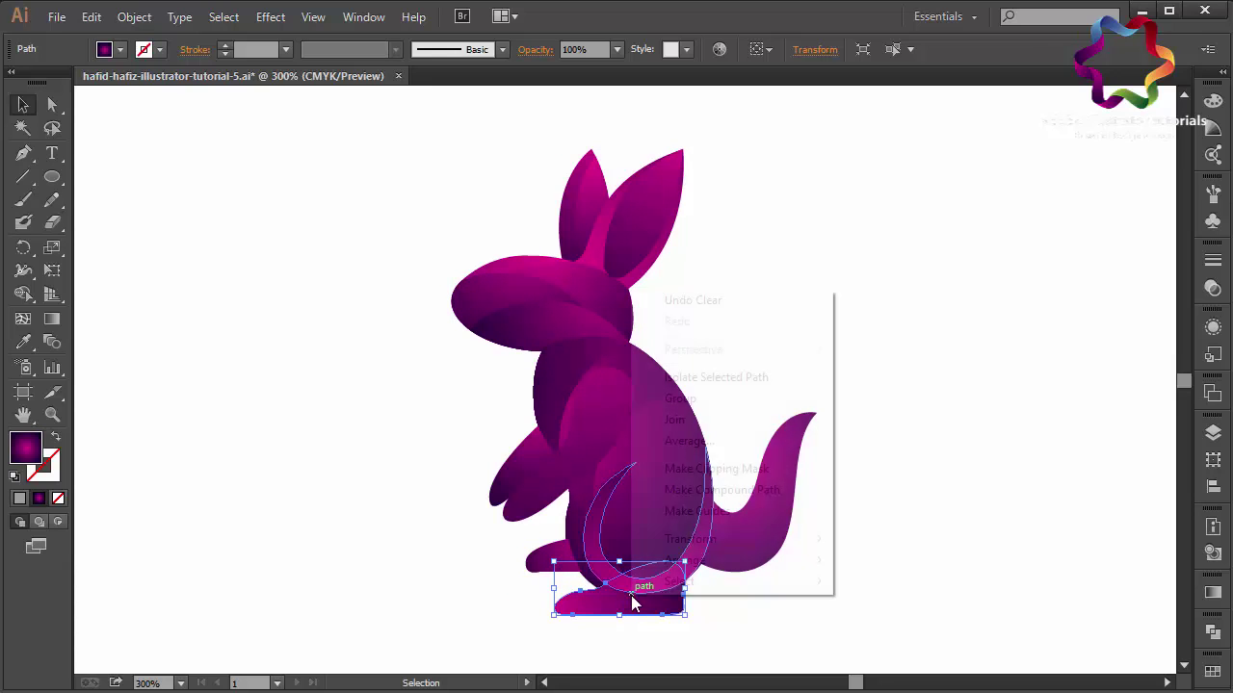
pyautogui.click(763, 641)
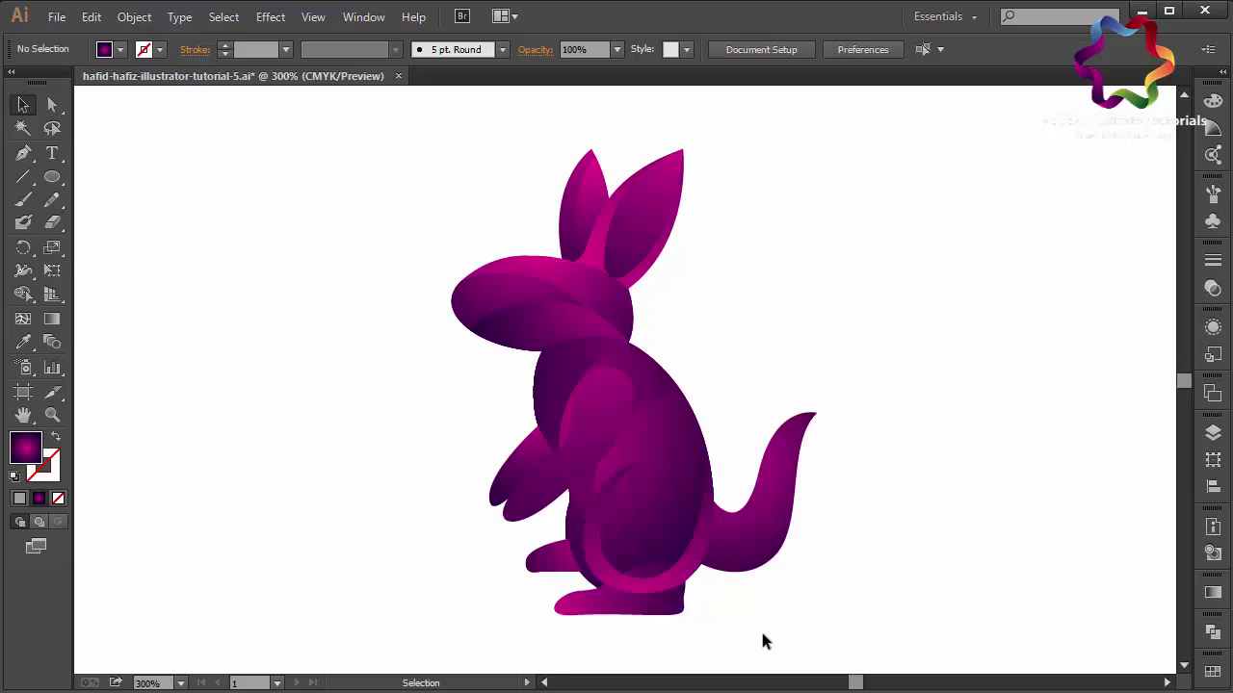
pyautogui.click(639, 612)
pyautogui.click(52, 318)
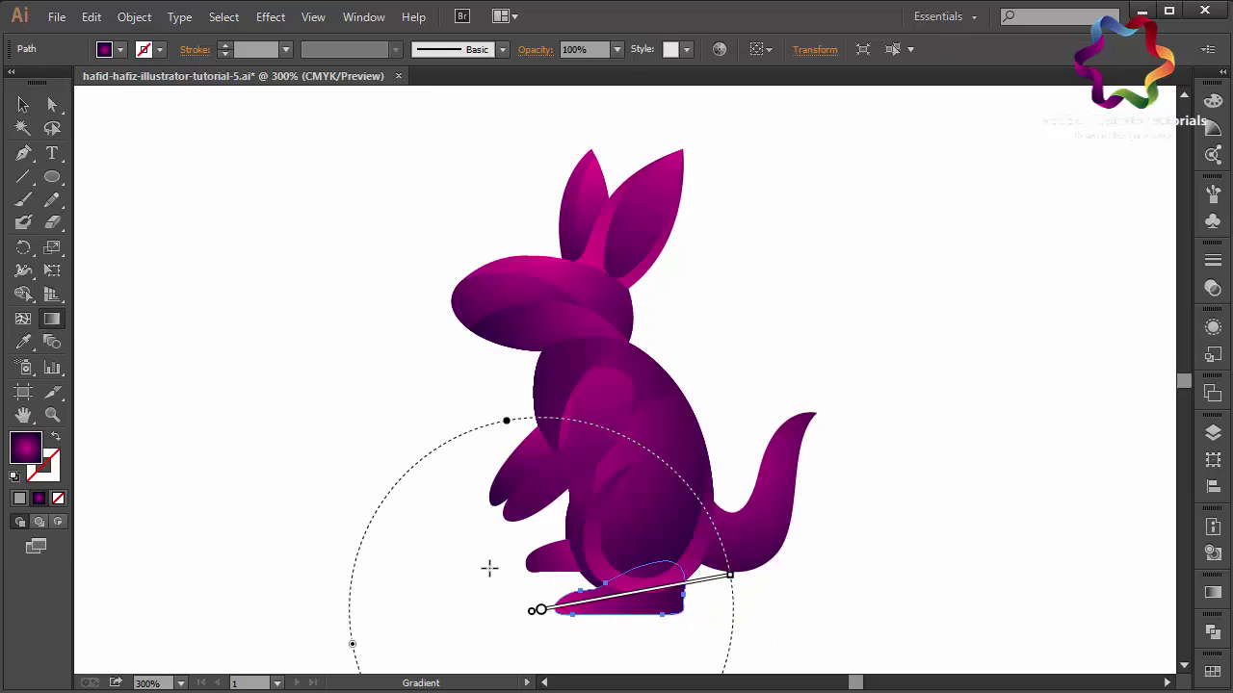
pyautogui.moveTo(600, 638); pyautogui.dragTo(653, 575)
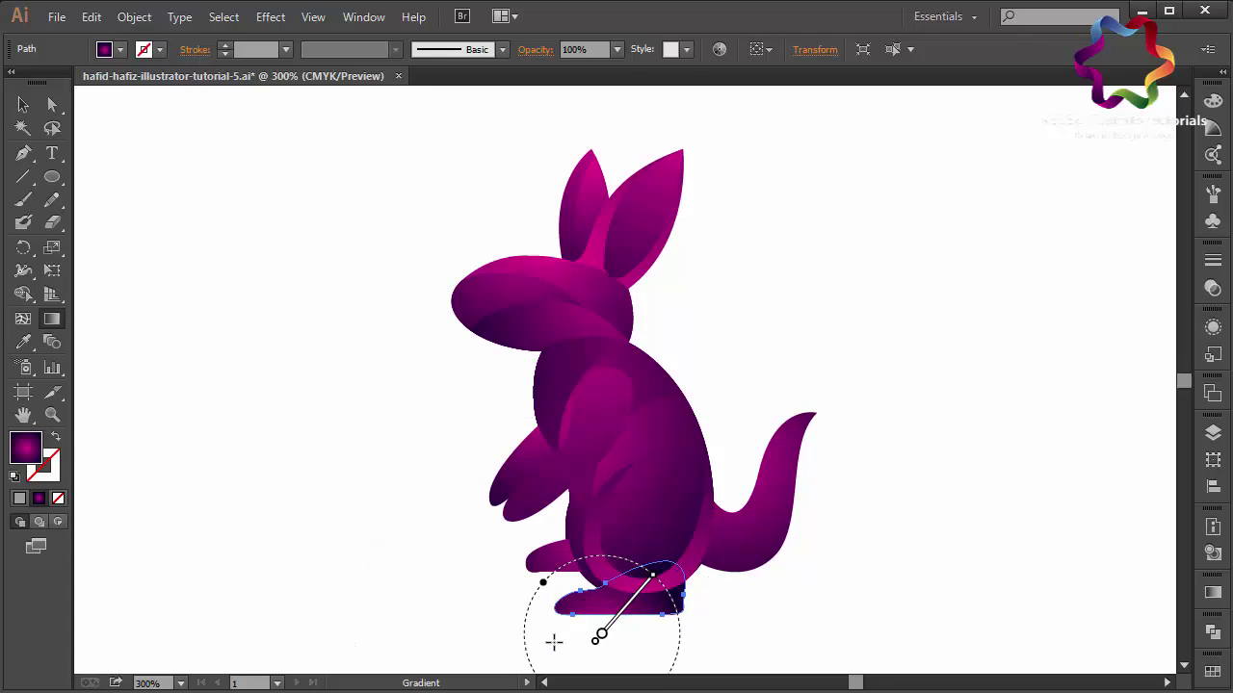
pyautogui.moveTo(554, 642); pyautogui.dragTo(686, 546)
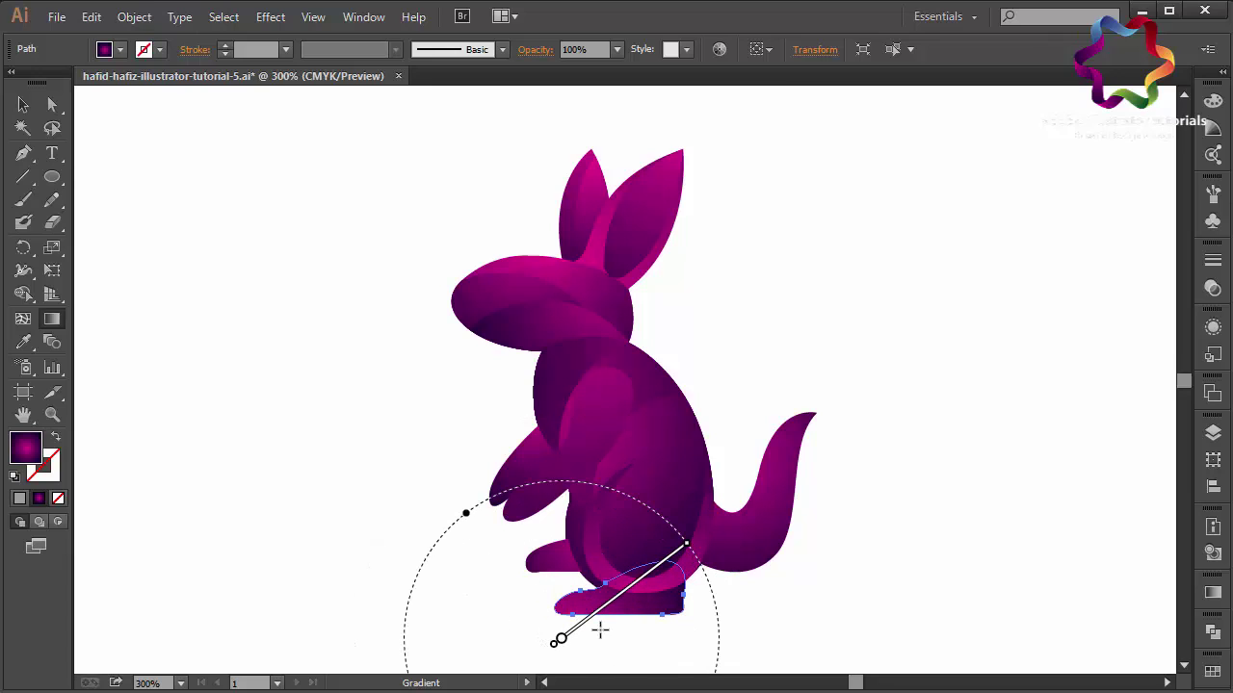
pyautogui.click(23, 104)
pyautogui.click(204, 227)
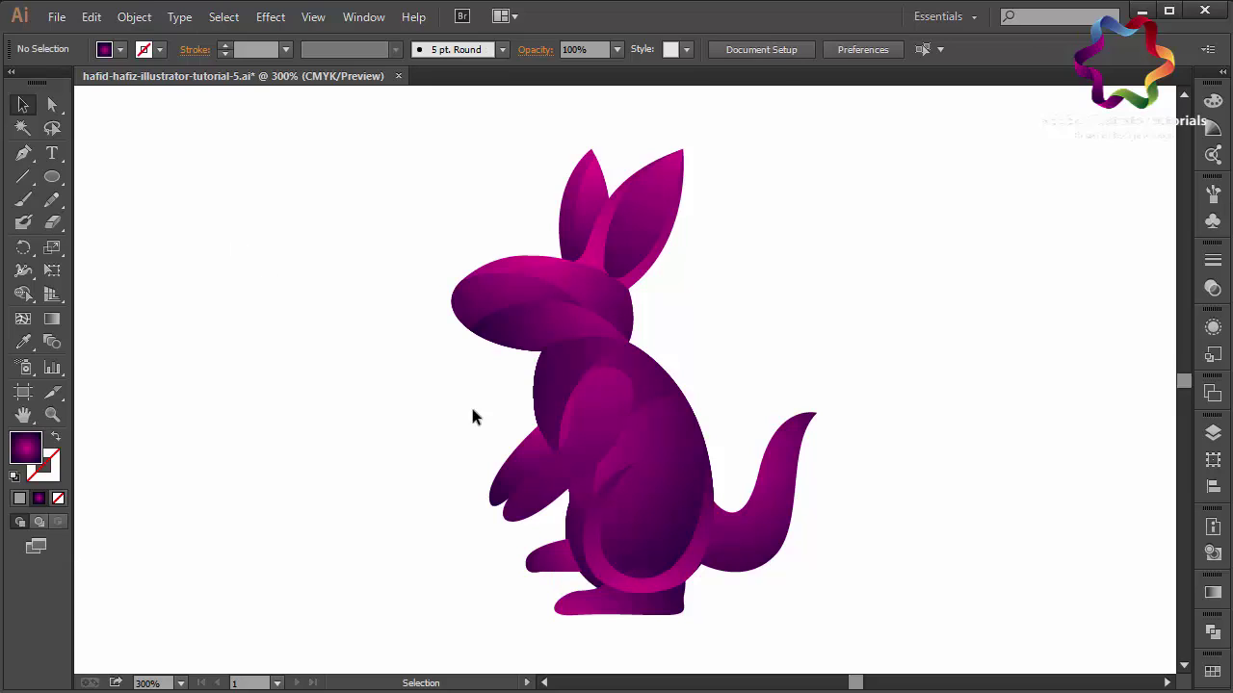
# Step: Delete the C-shaped inner leg path, then set the shading group to 90% opacity and undo it
pyautogui.click(676, 582)
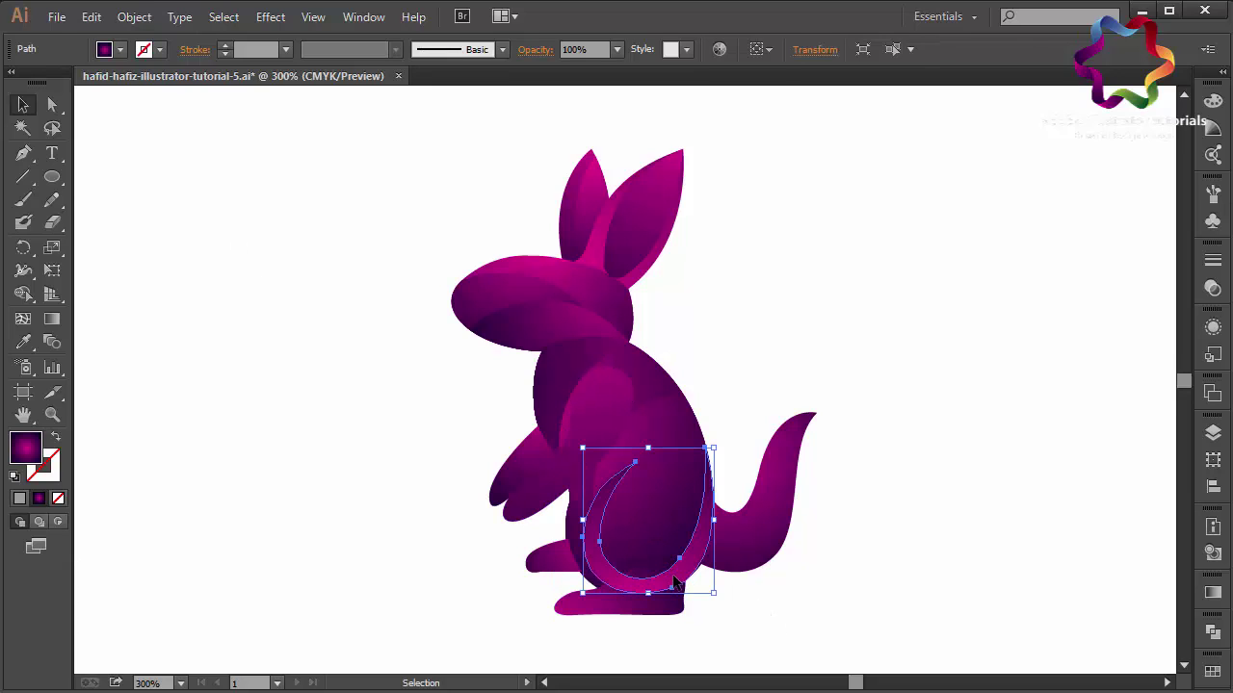
pyautogui.press('Delete')
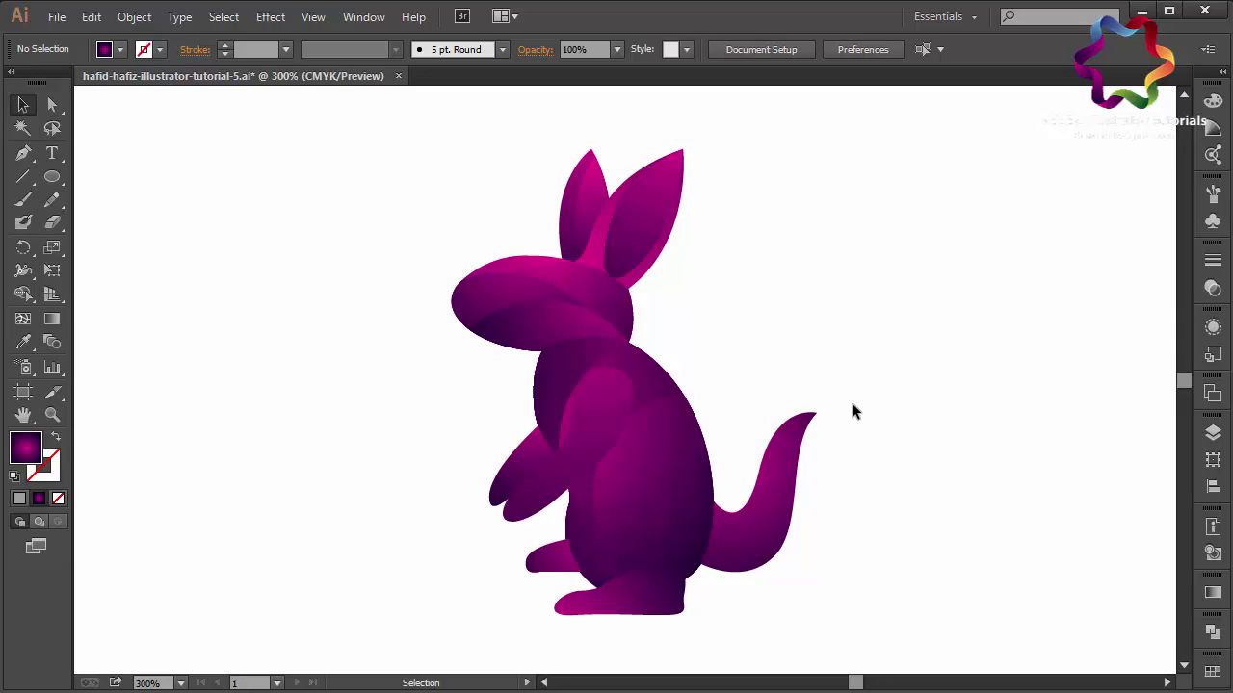
pyautogui.click(552, 365)
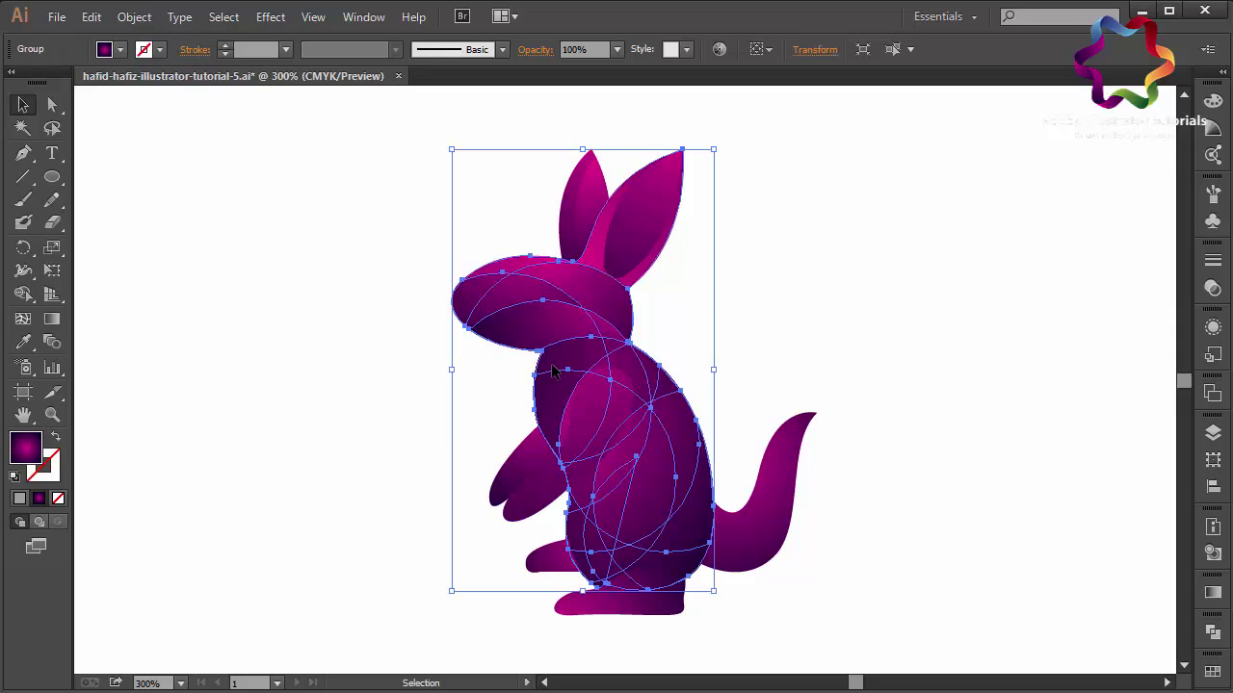
pyautogui.rightClick(552, 366)
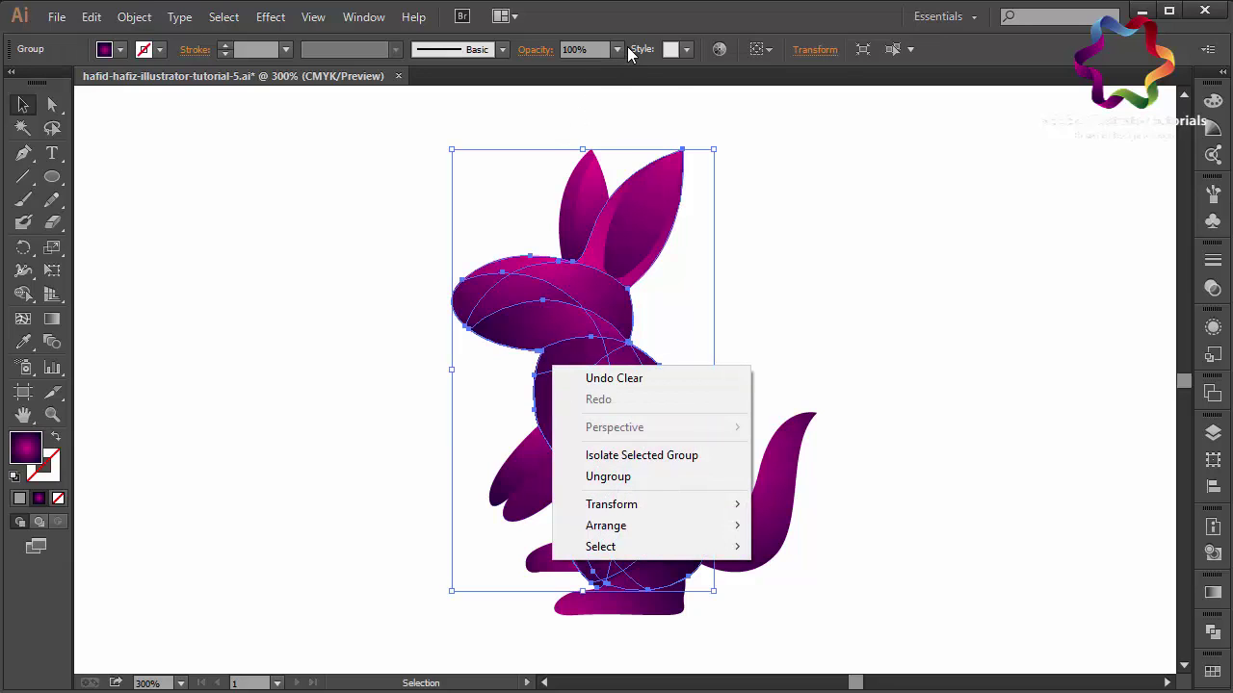
pyautogui.click(623, 48)
pyautogui.click(653, 245)
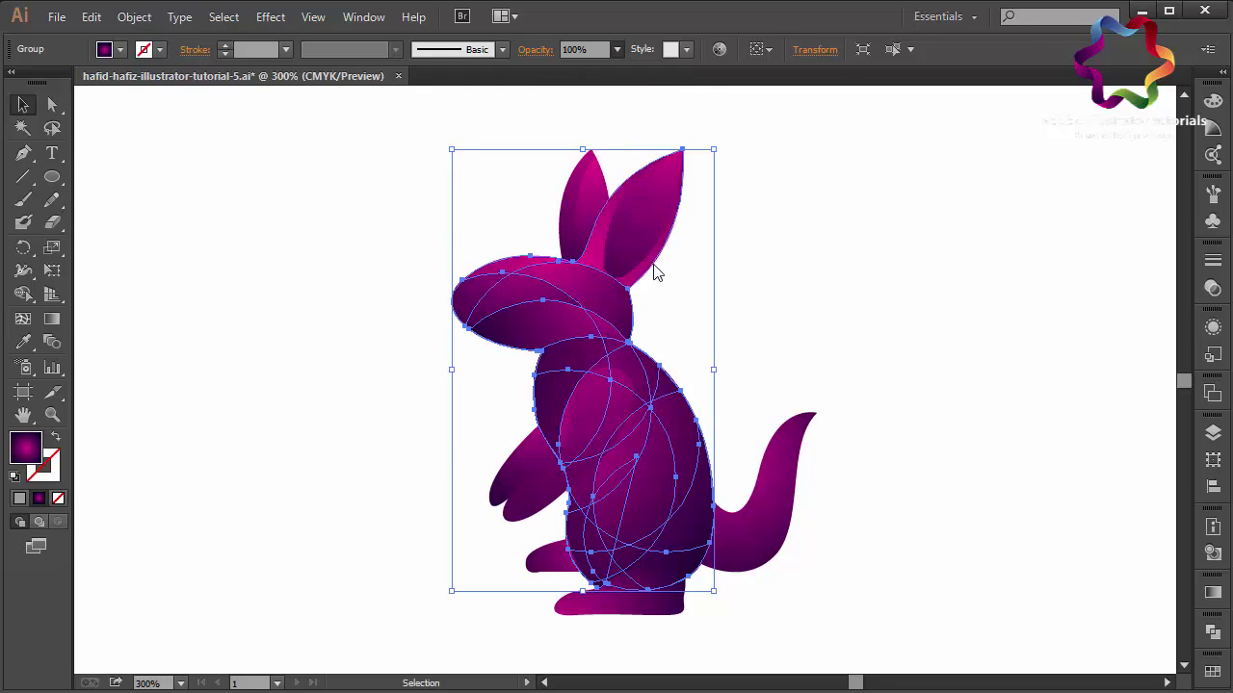
pyautogui.click(714, 289)
pyautogui.hotkey('ctrl', 'a')
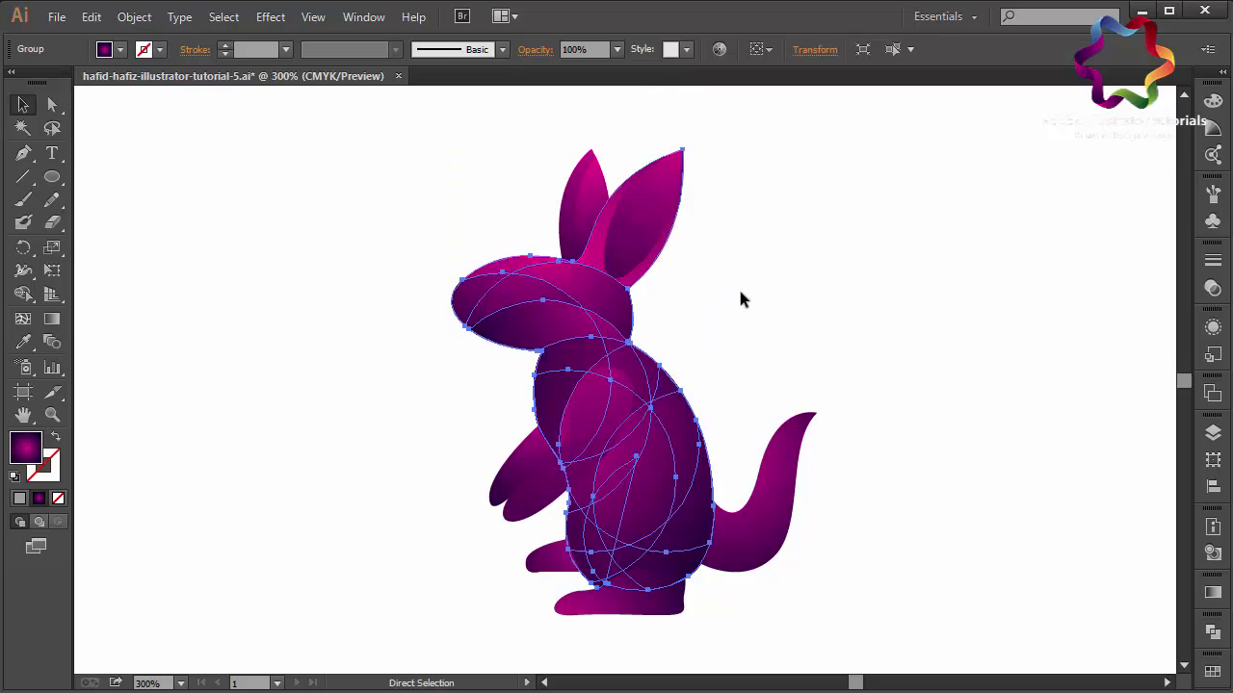
# Step: Ungroup the kangaroo shading group into separate paths and deselect
pyautogui.click(738, 289)
pyautogui.rightClick(556, 392)
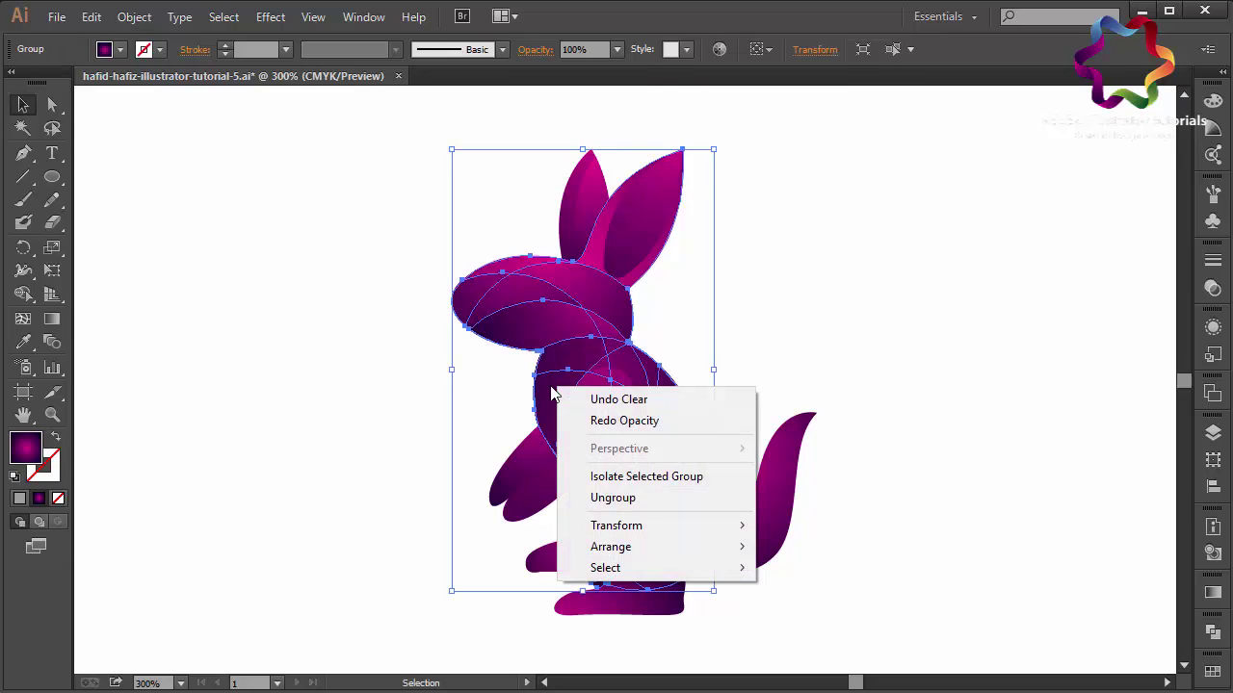
pyautogui.click(592, 501)
pyautogui.click(716, 349)
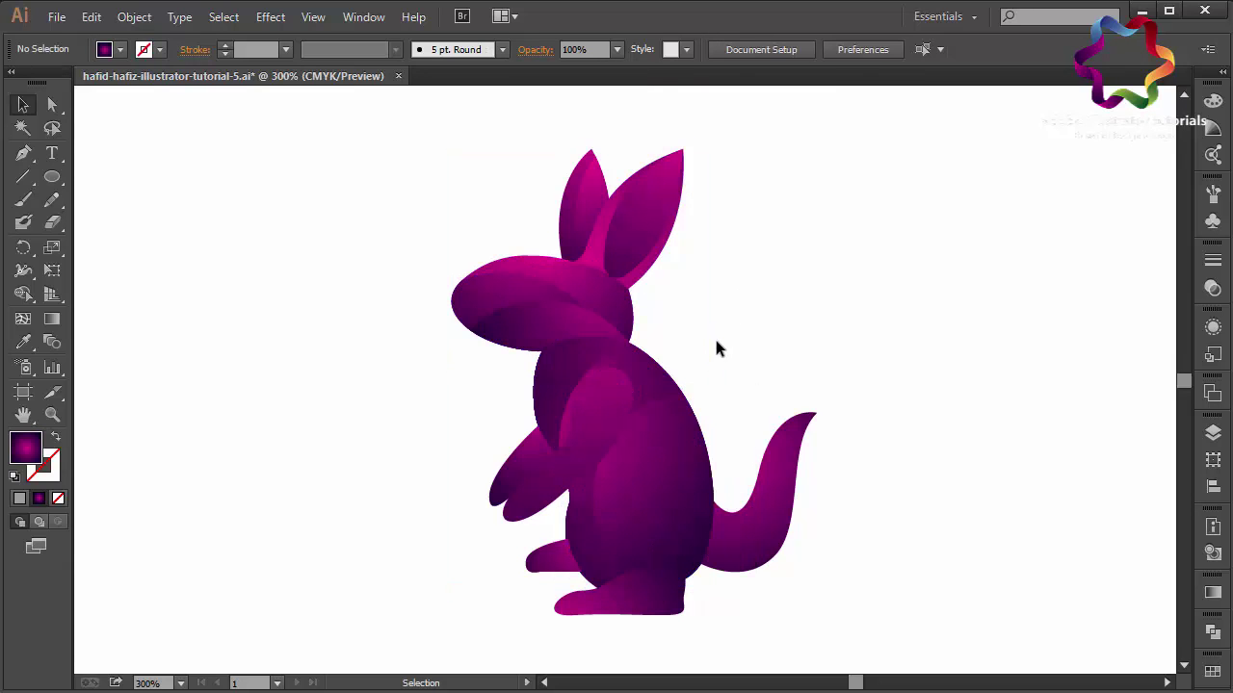
# Step: Subtract the chest shading path from the head-and-chest curve with Minus Front, then ungroup
pyautogui.click(497, 305)
pyautogui.moveTo(523, 324); pyautogui.dragTo(551, 361)
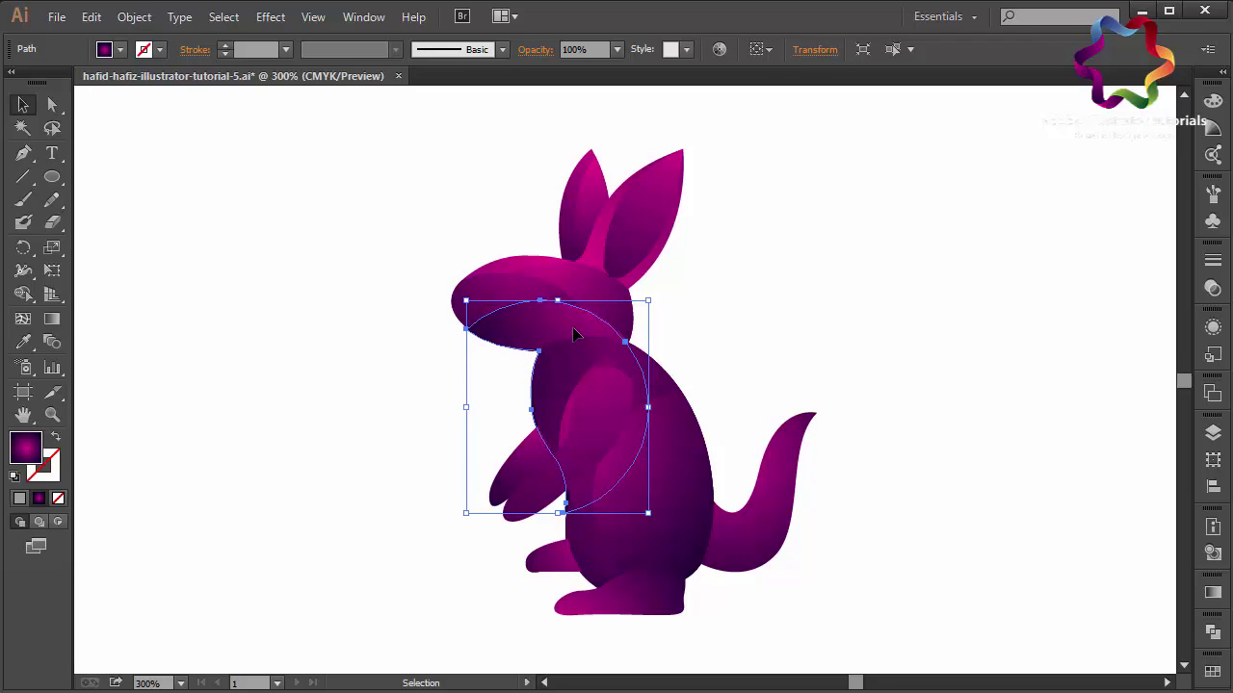
pyautogui.keyDown('shift'); pyautogui.click(561, 318); pyautogui.keyUp('shift')
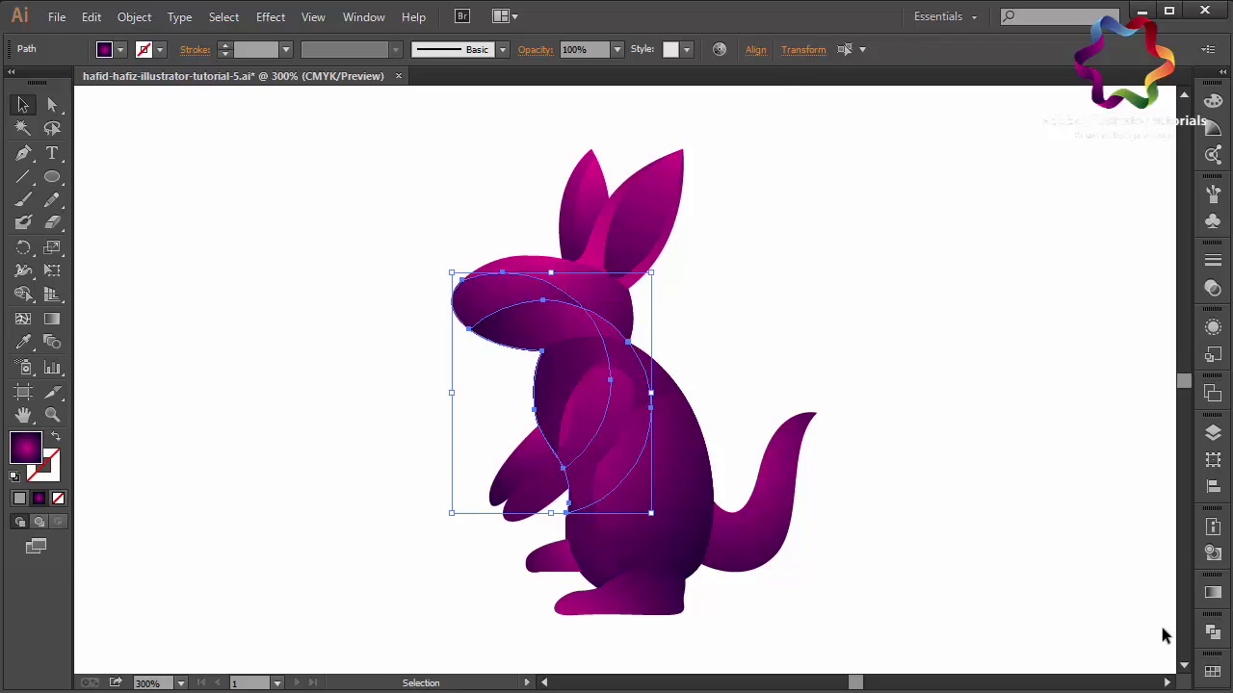
pyautogui.click(1212, 632)
pyautogui.click(1021, 616)
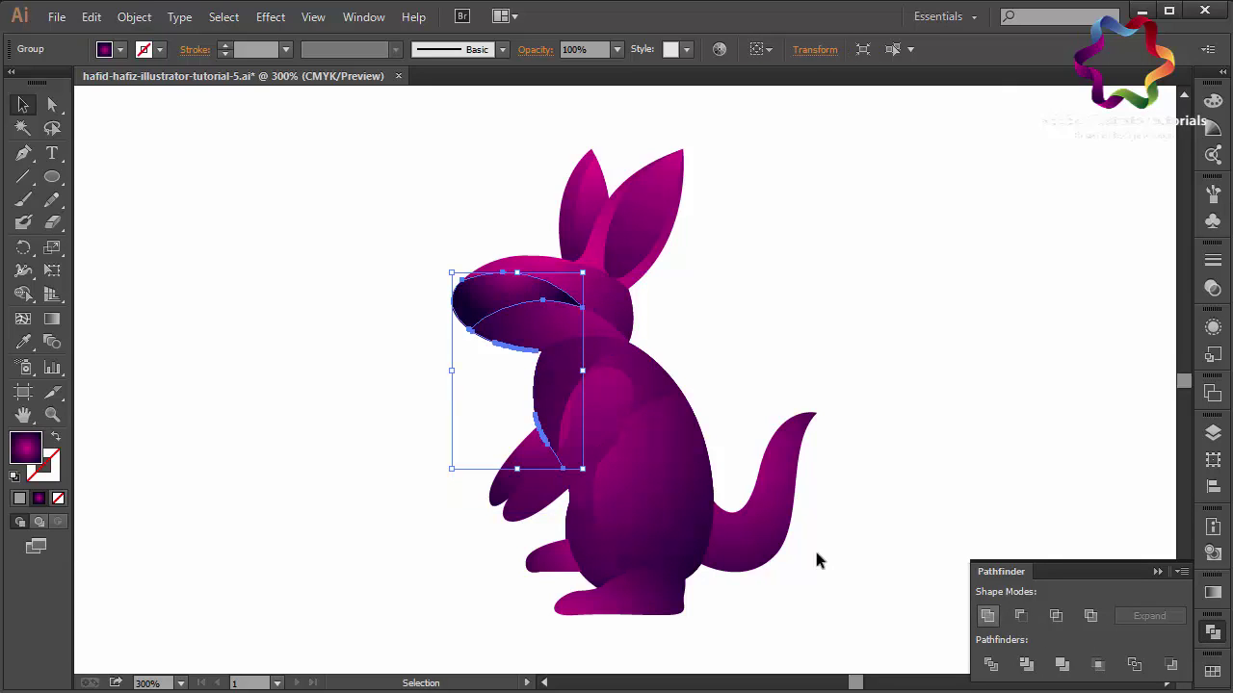
pyautogui.rightClick(373, 372)
pyautogui.click(425, 485)
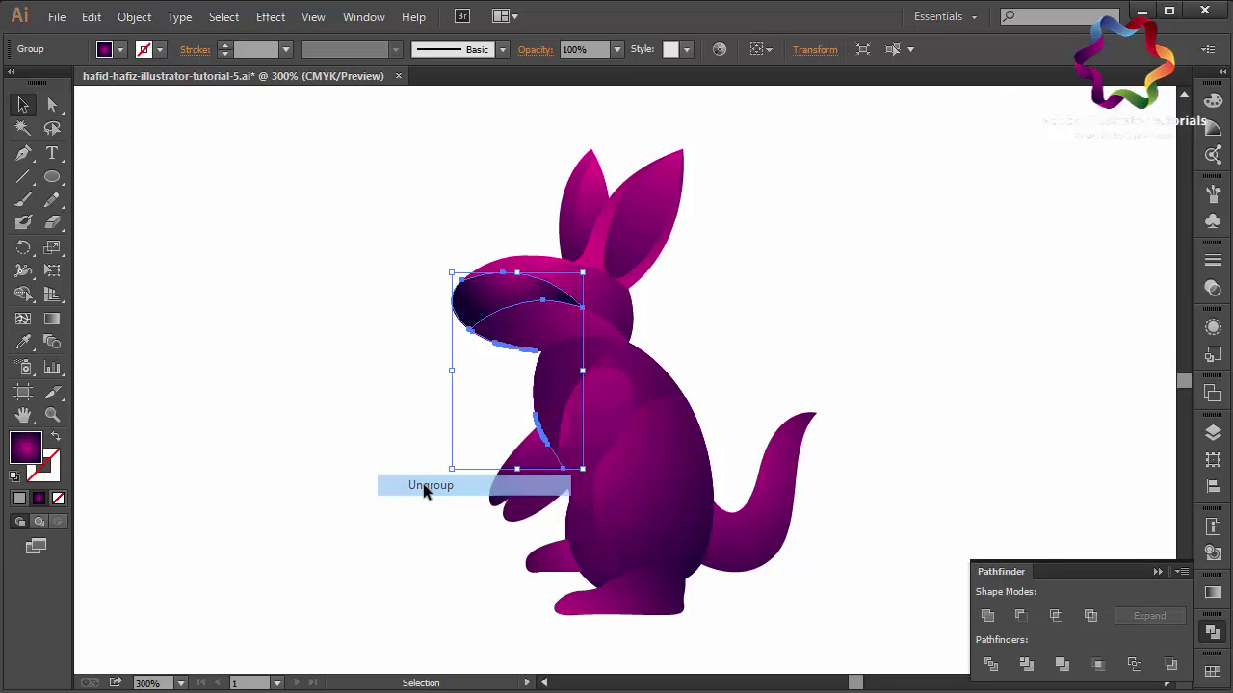
# Step: Redraw the head shading piece's gradient from top to bottom, then deselect
pyautogui.keyDown('shift'); pyautogui.click(468, 310); pyautogui.keyUp('shift')
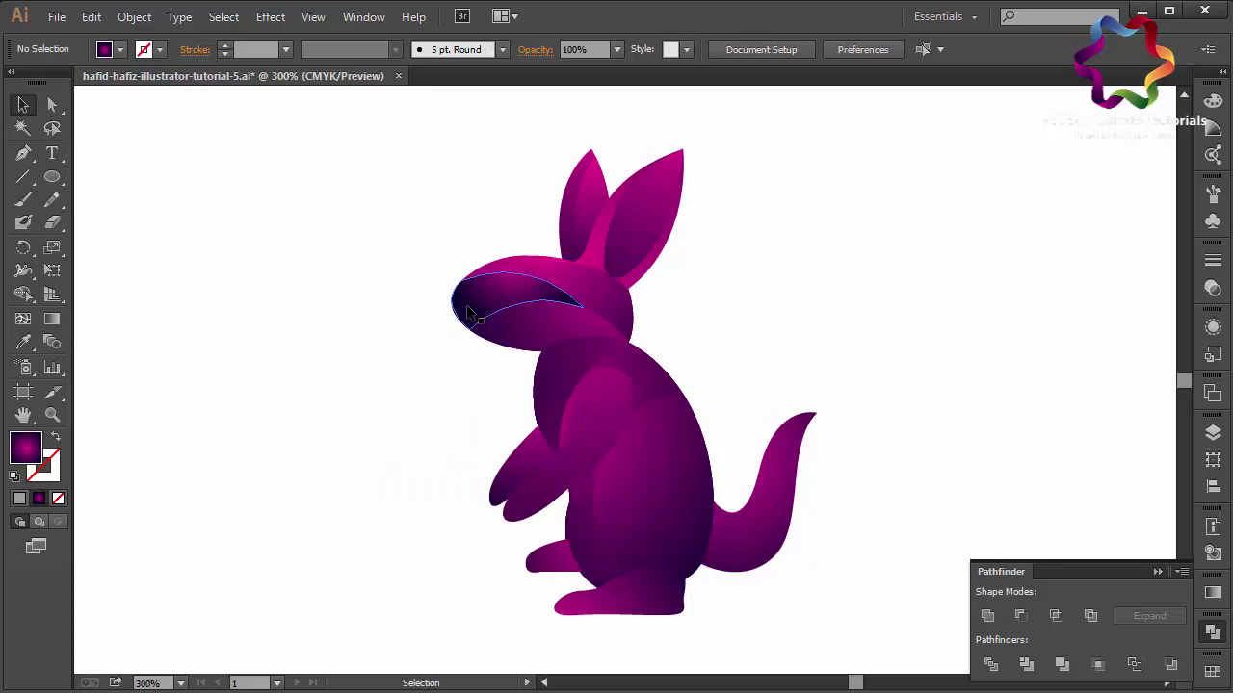
pyautogui.click(468, 309)
pyautogui.click(49, 321)
pyautogui.moveTo(502, 246); pyautogui.dragTo(549, 387)
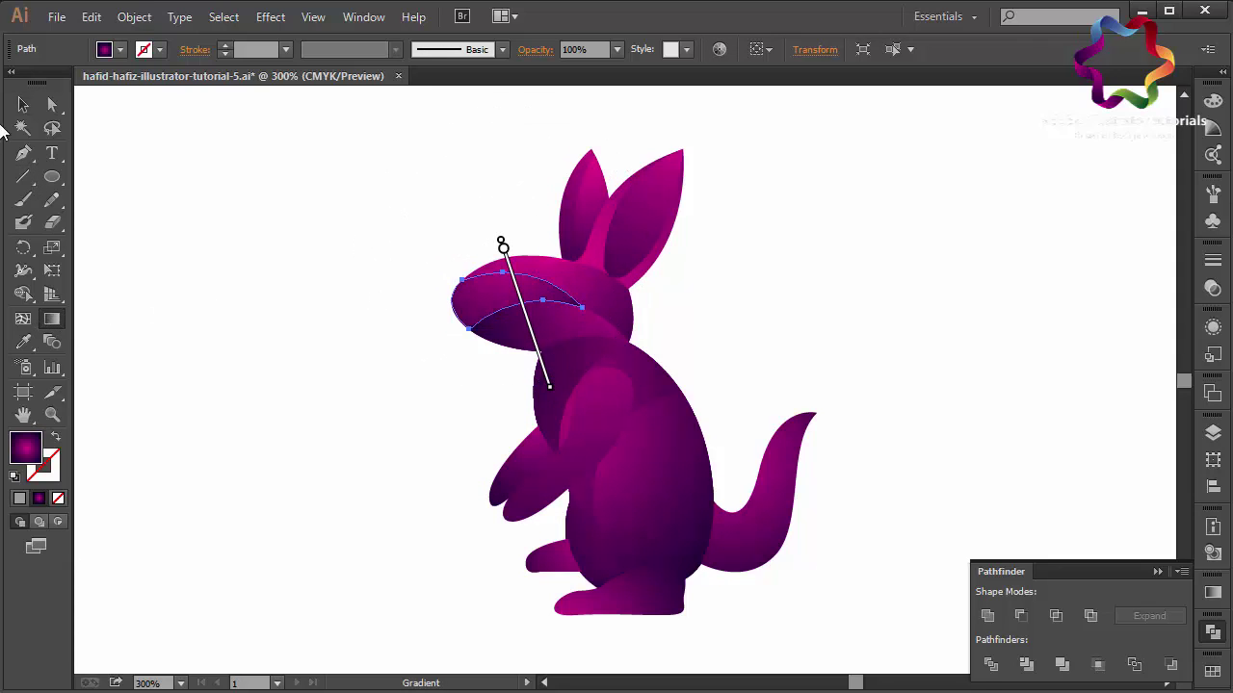
pyautogui.click(20, 108)
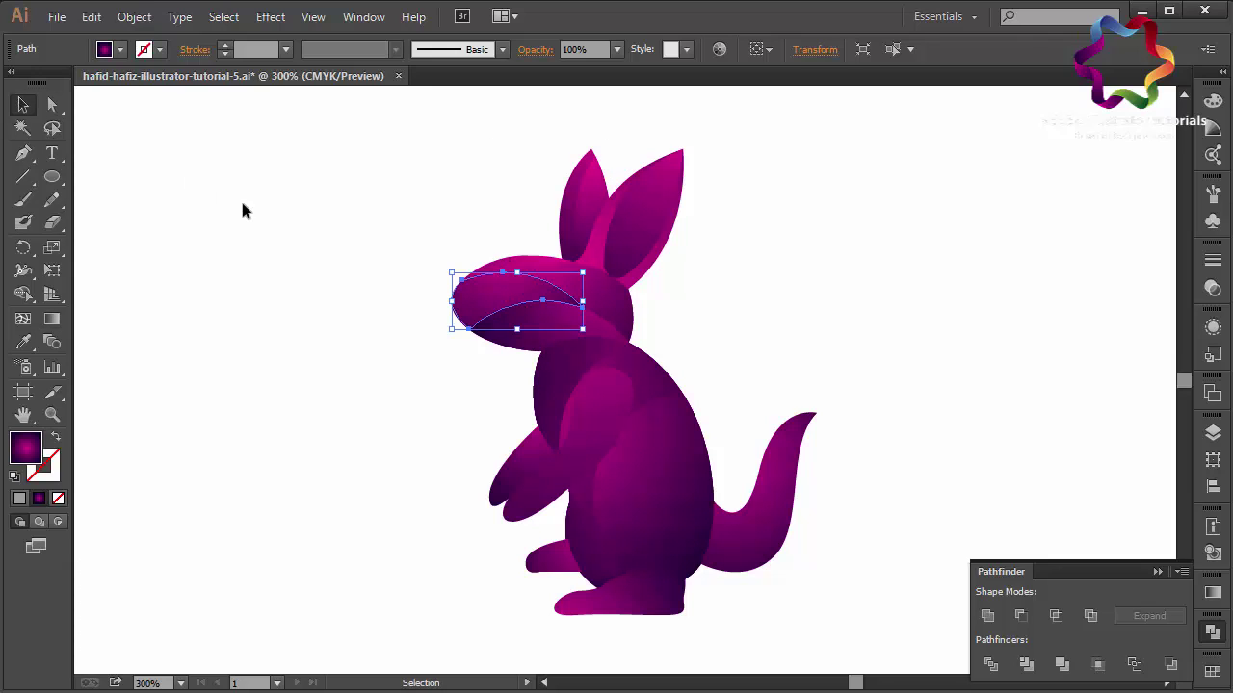
pyautogui.click(243, 210)
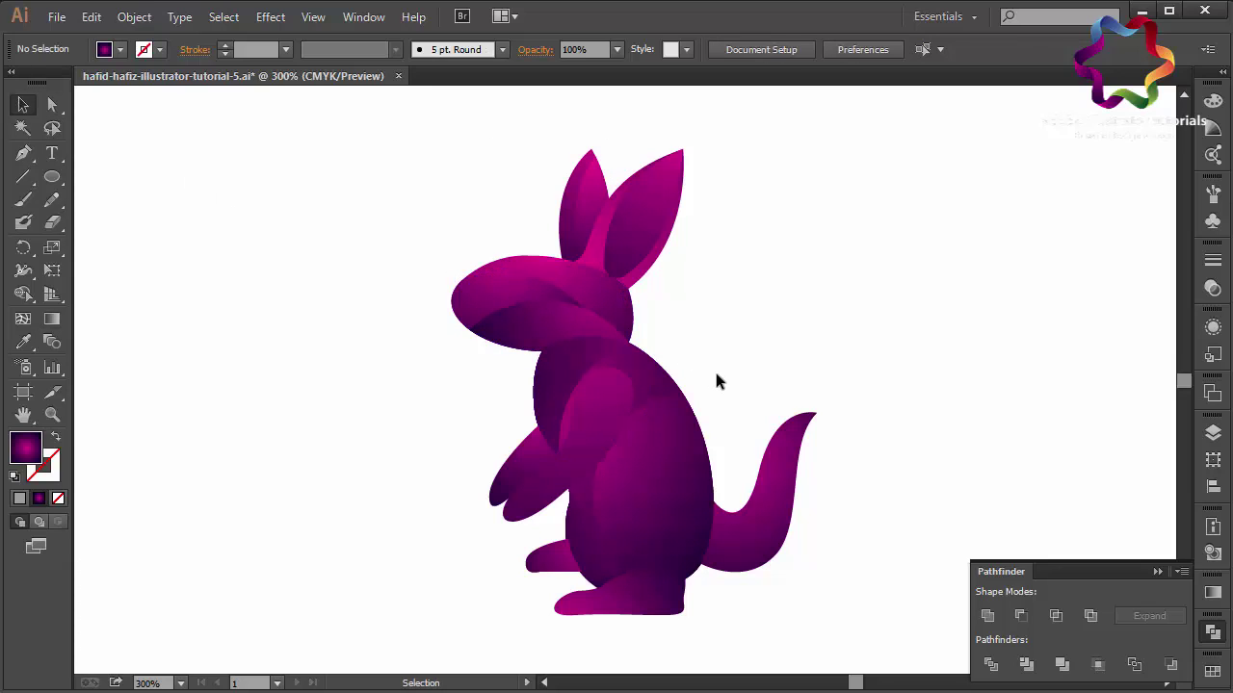
# Step: Select the front body shape, undoing an accidental move
pyautogui.click(547, 368)
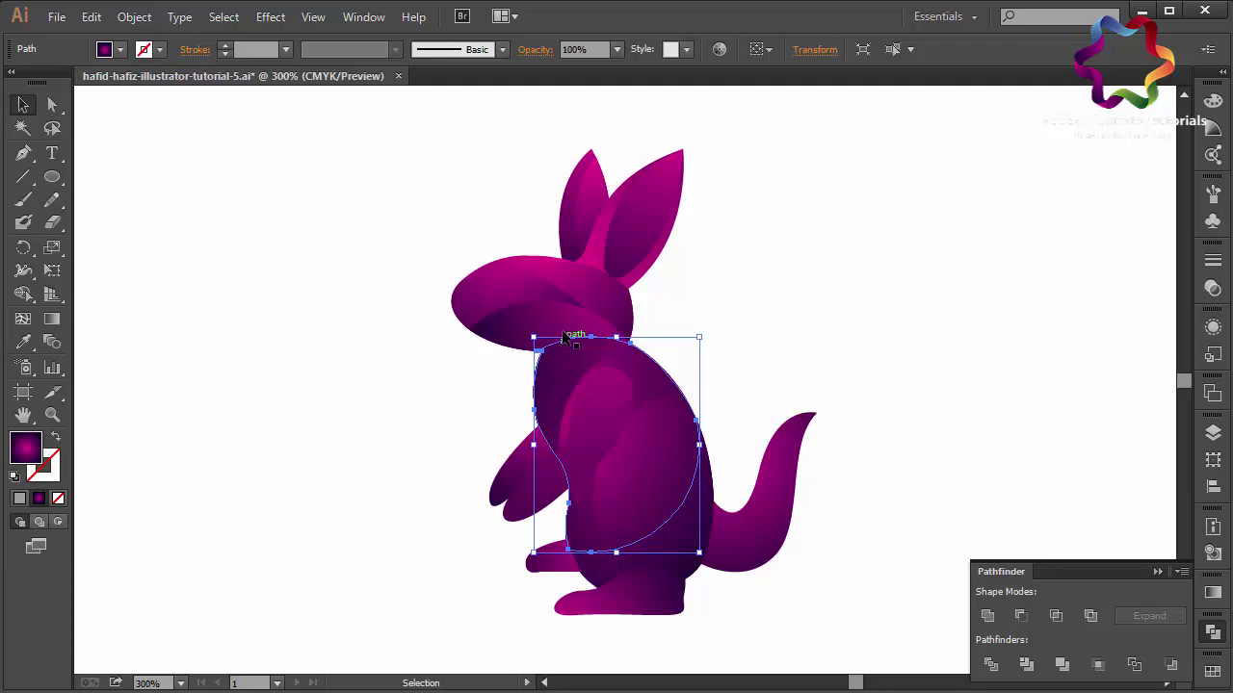
pyautogui.click(630, 601)
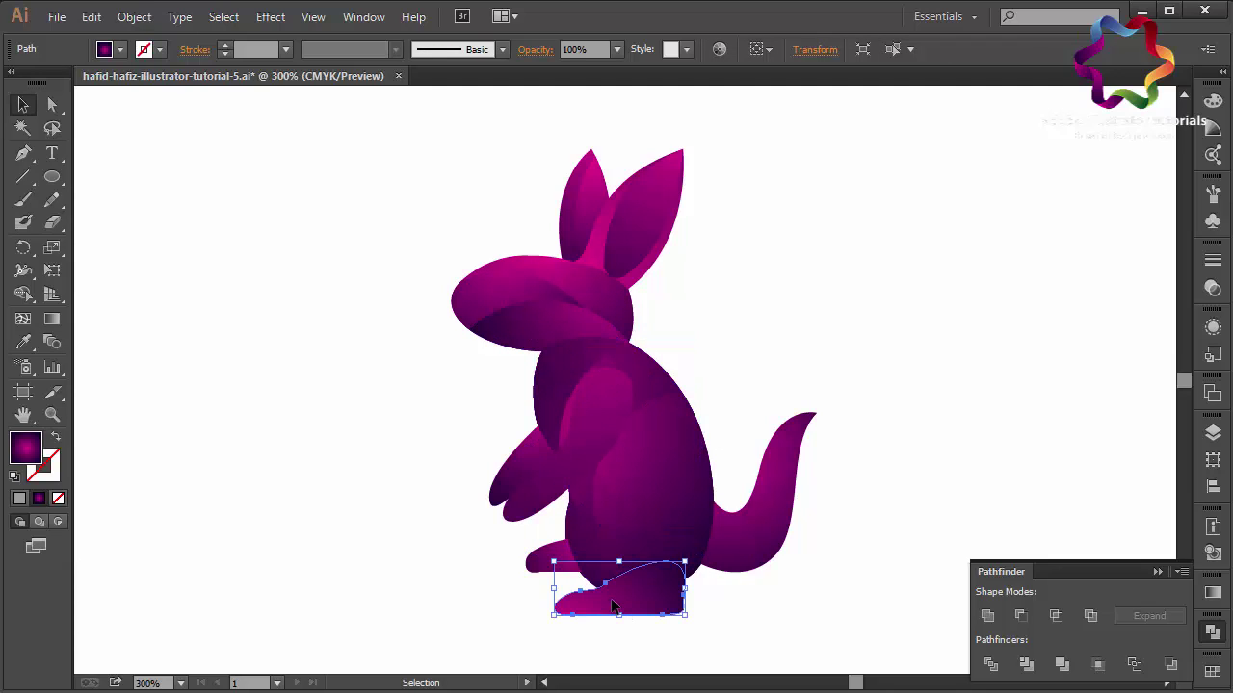
pyautogui.click(619, 306)
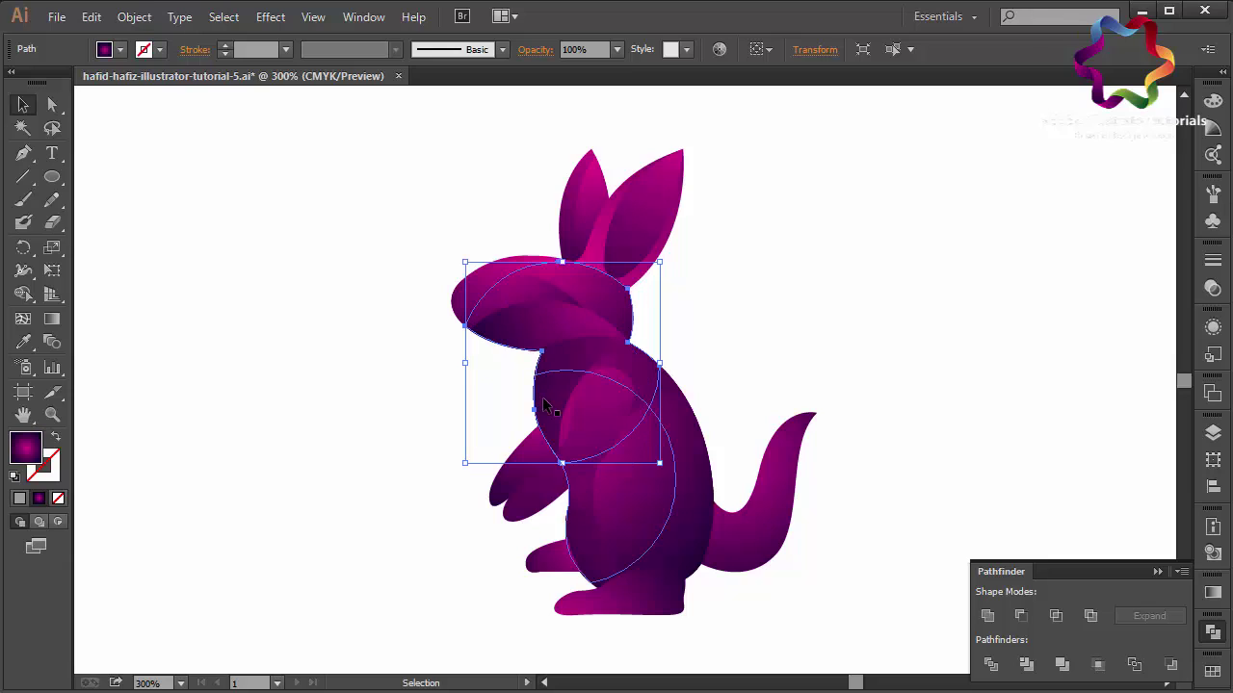
pyautogui.moveTo(542, 397); pyautogui.dragTo(653, 329)
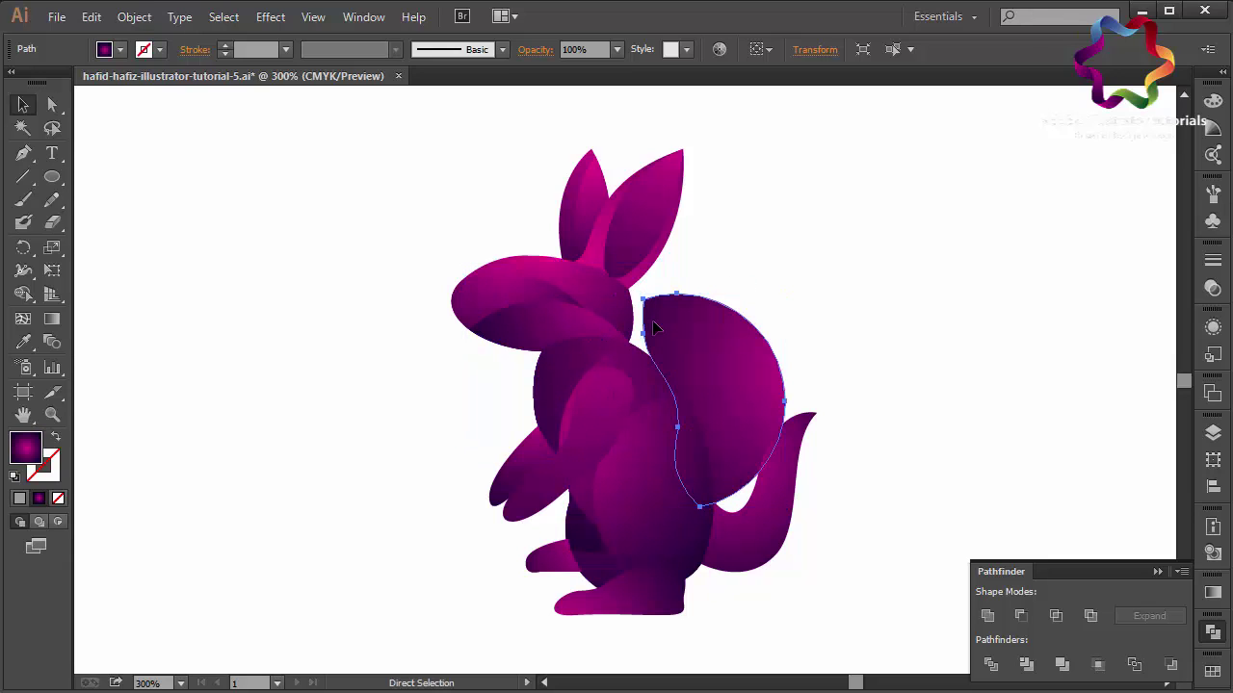
pyautogui.hotkey('ctrl', 'z')
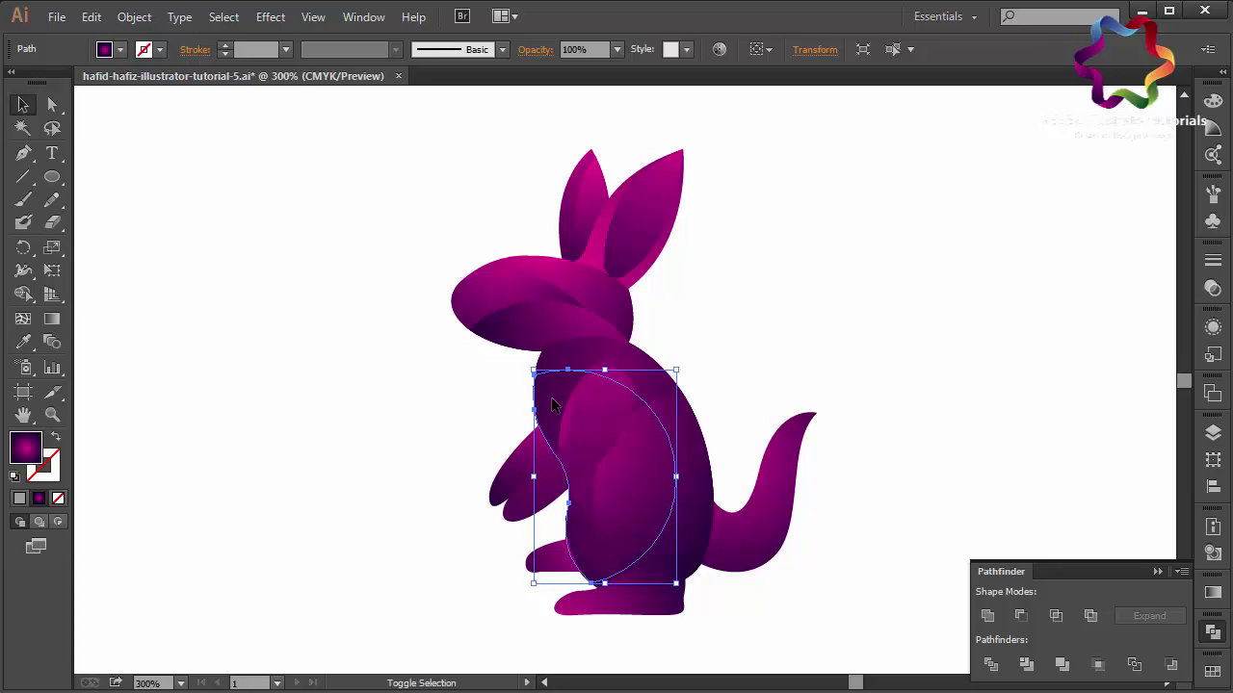
# Step: Subtract the front shape from the large body shape, ungroup, and select the crescent piece
pyautogui.keyDown('shift'); pyautogui.click(561, 356); pyautogui.keyUp('shift')
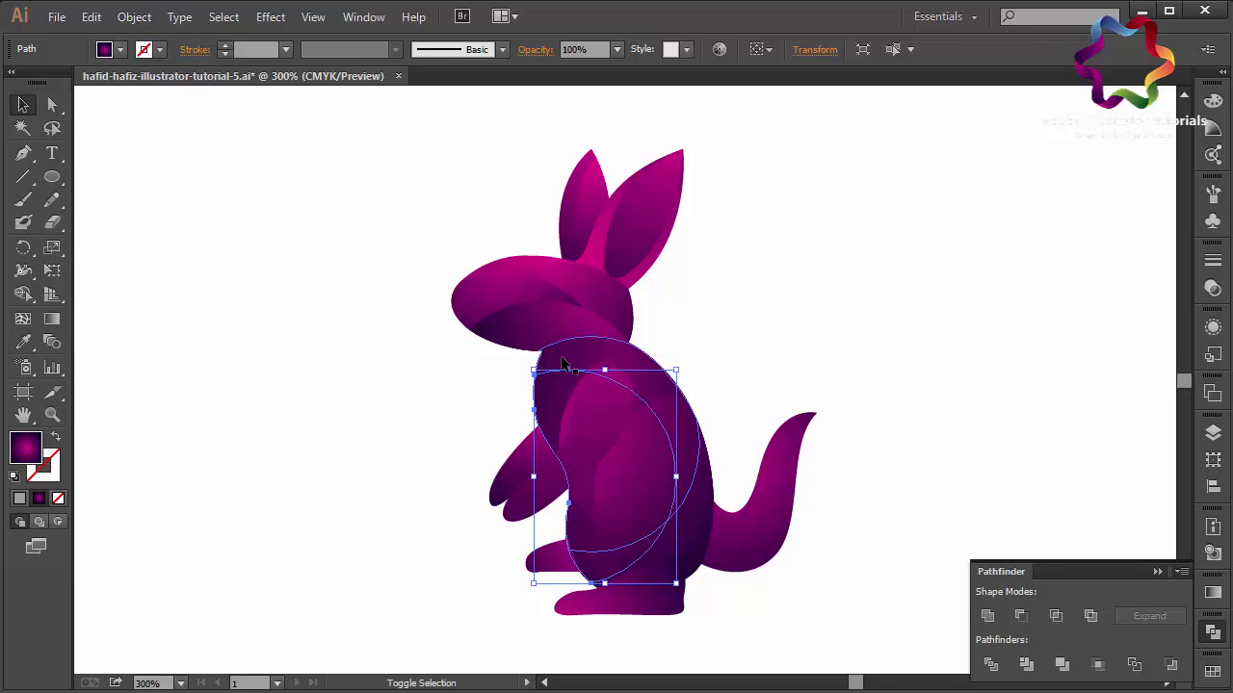
pyautogui.click(1022, 617)
pyautogui.rightClick(772, 465)
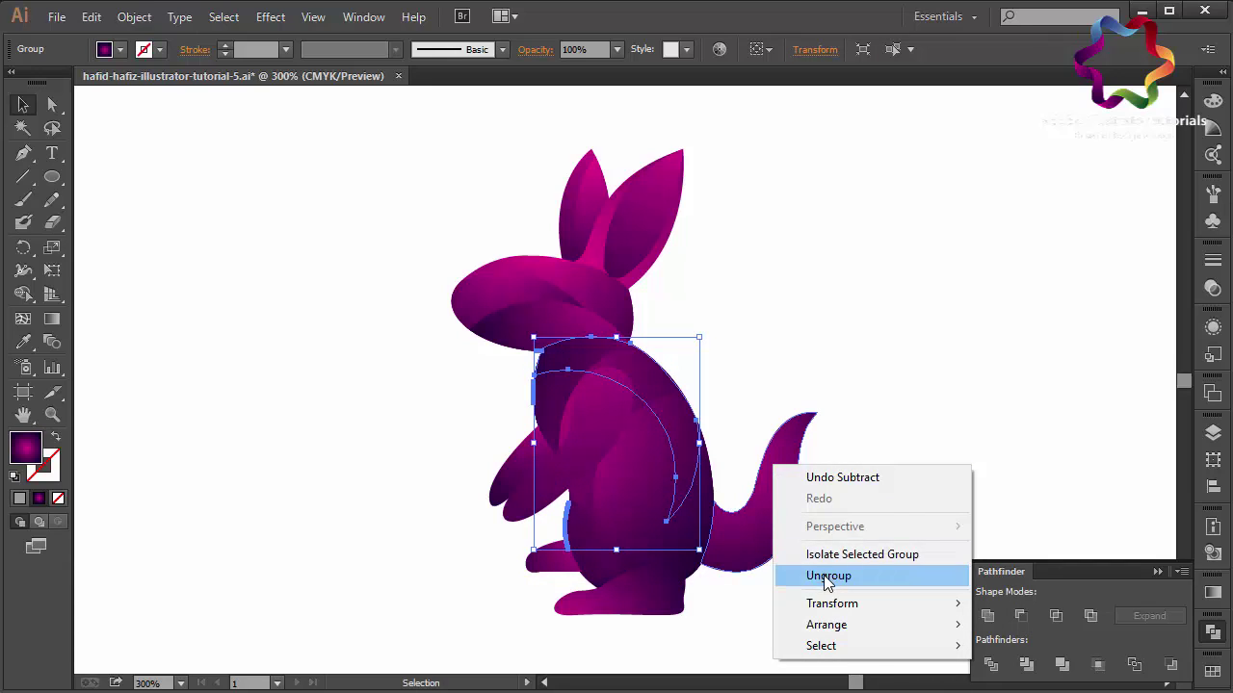
pyautogui.click(826, 578)
pyautogui.keyDown('shift'); pyautogui.click(672, 421); pyautogui.keyUp('shift')
pyautogui.hotkey('ctrl', 'shift', 'a')
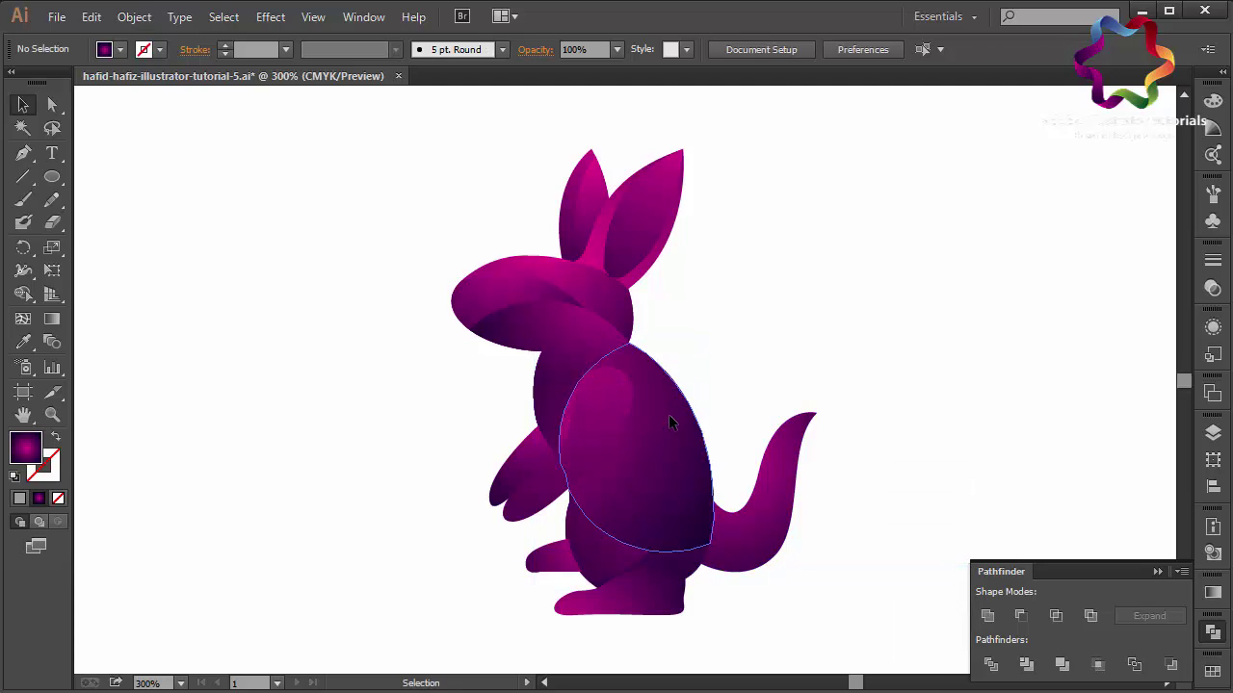
pyautogui.click(627, 366)
pyautogui.moveTo(627, 366); pyautogui.dragTo(575, 361)
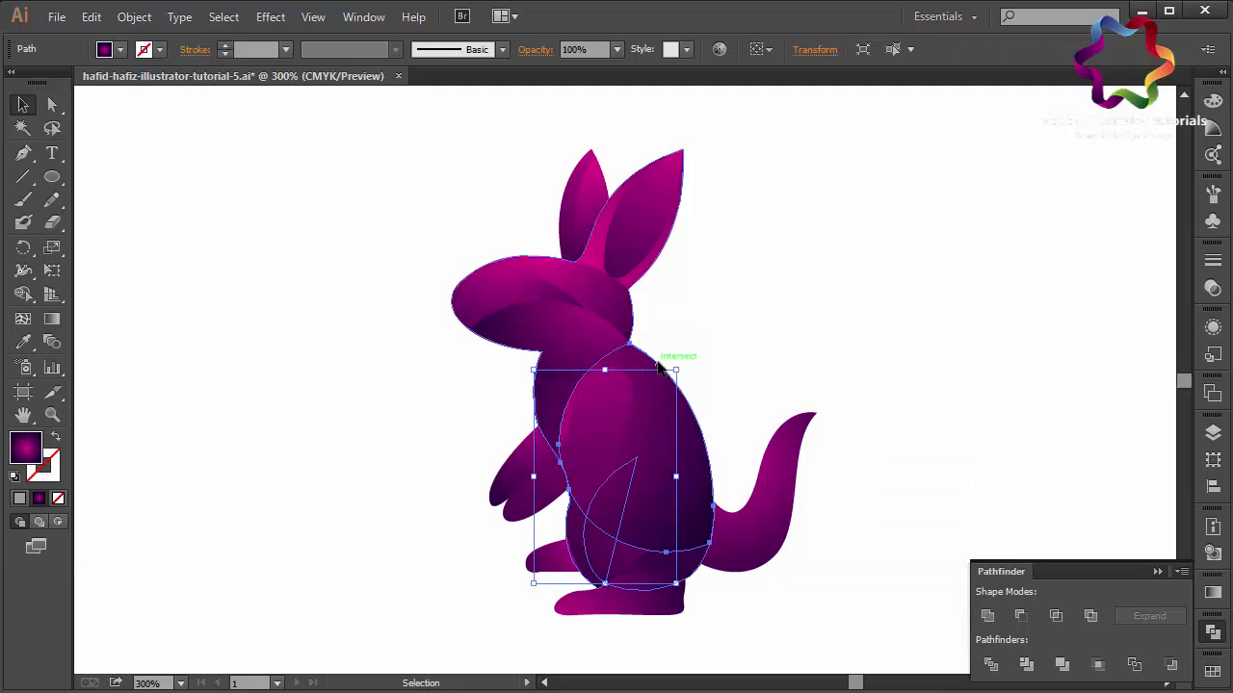
pyautogui.keyDown('shift'); pyautogui.click(641, 358); pyautogui.keyUp('shift')
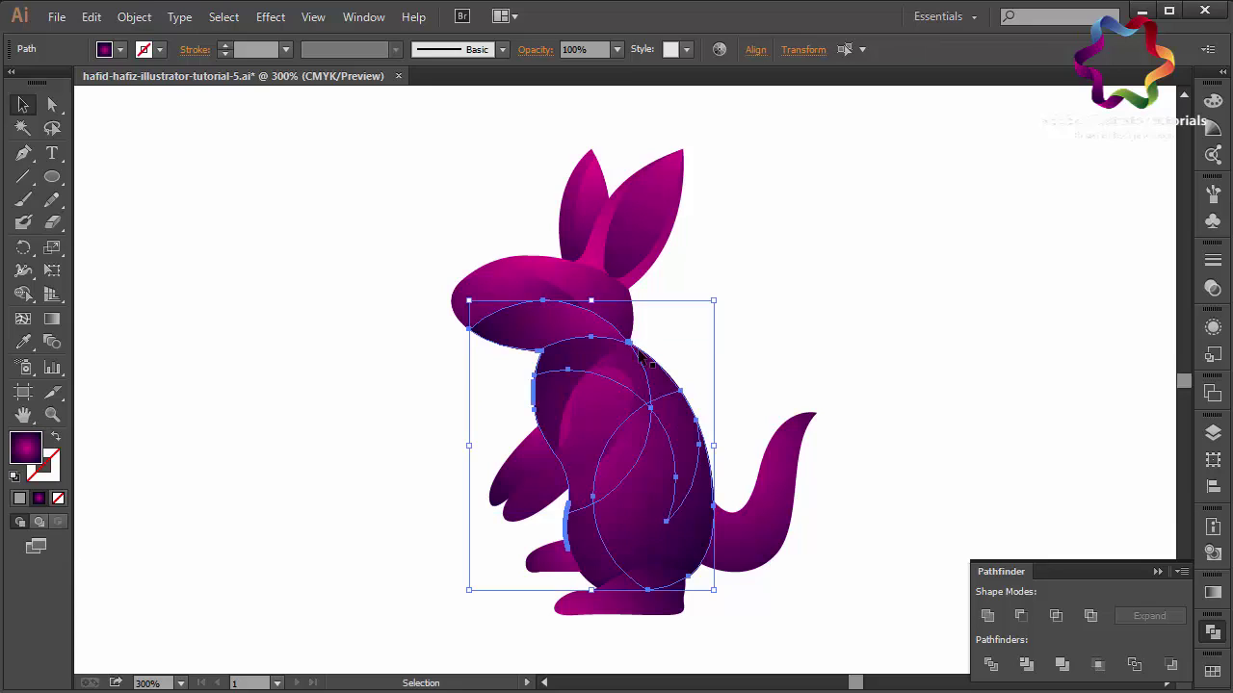
pyautogui.click(732, 349)
pyautogui.click(617, 358)
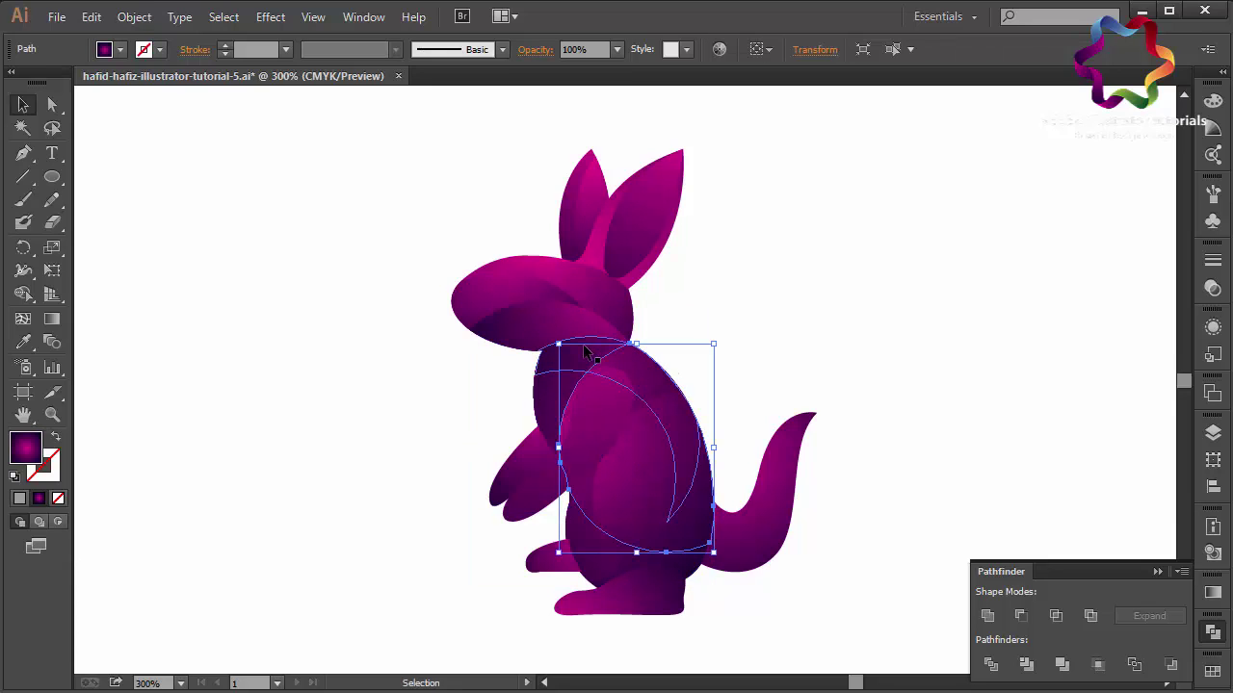
pyautogui.rightClick(584, 353)
pyautogui.click(550, 398)
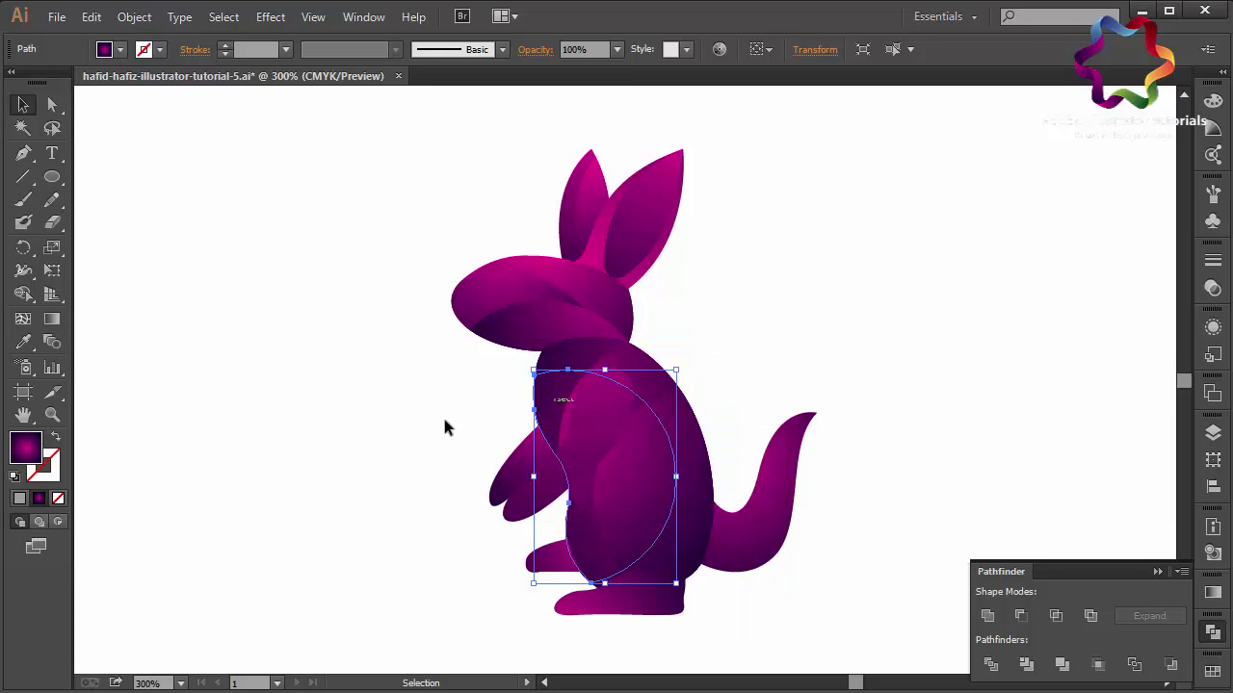
pyautogui.click(438, 420)
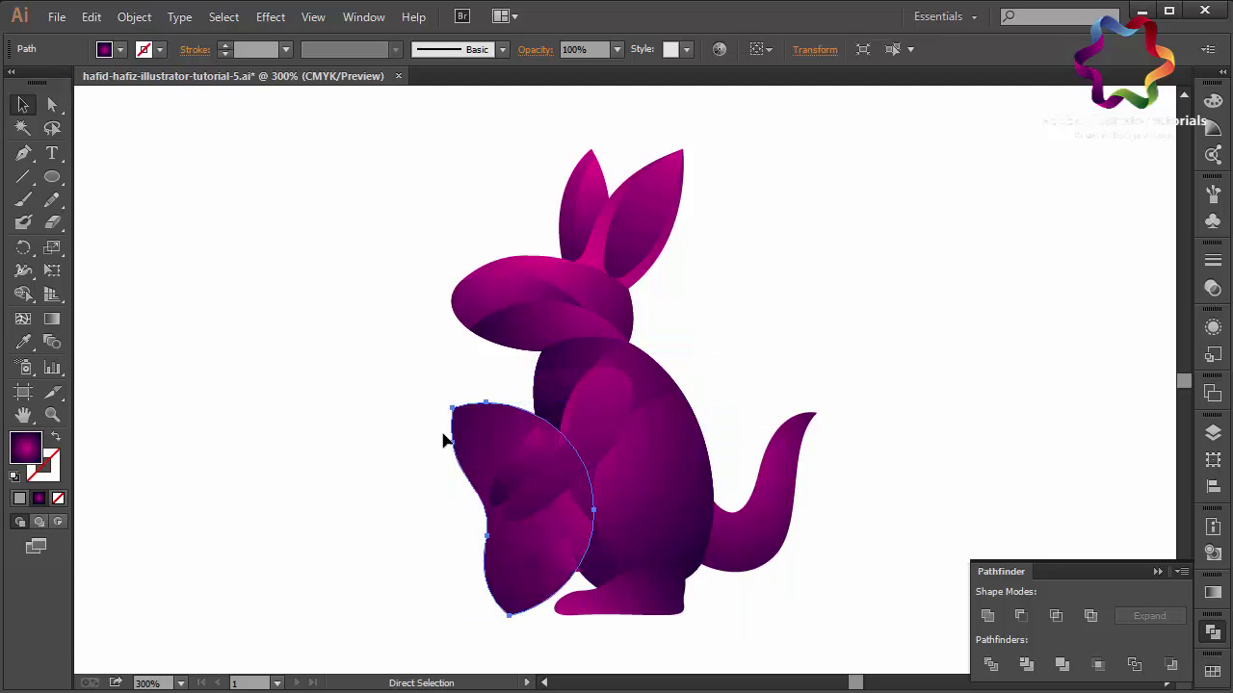
pyautogui.click(553, 433)
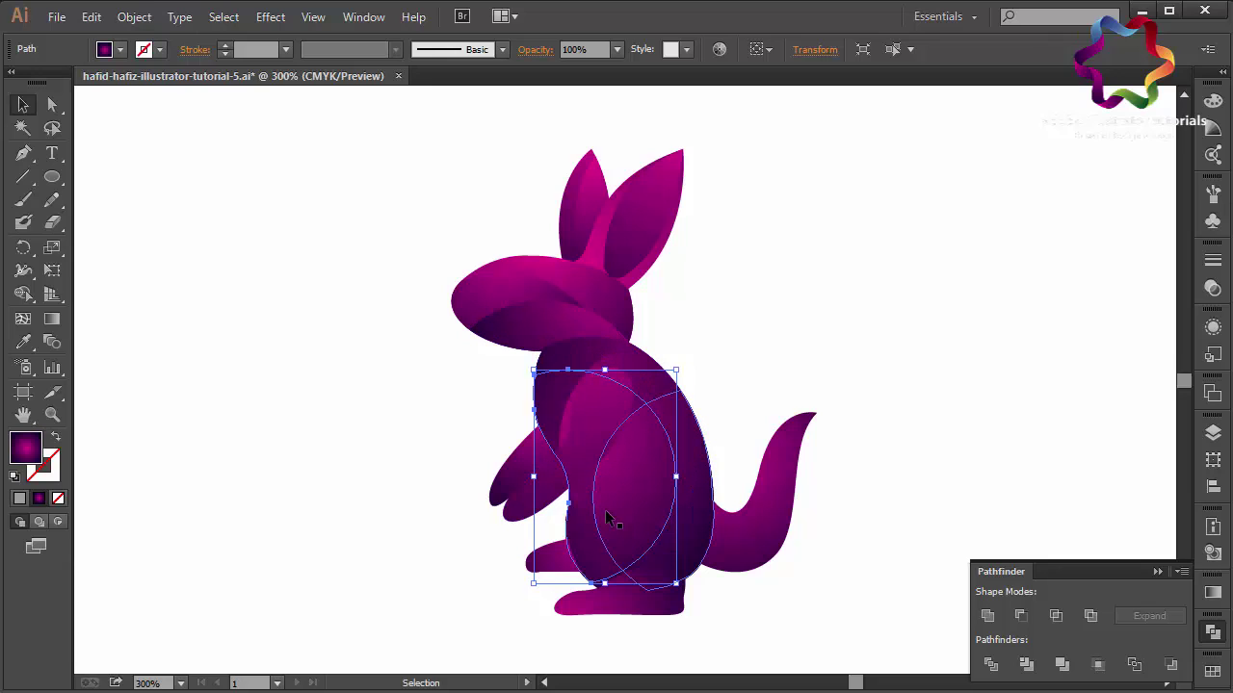
pyautogui.click(520, 400)
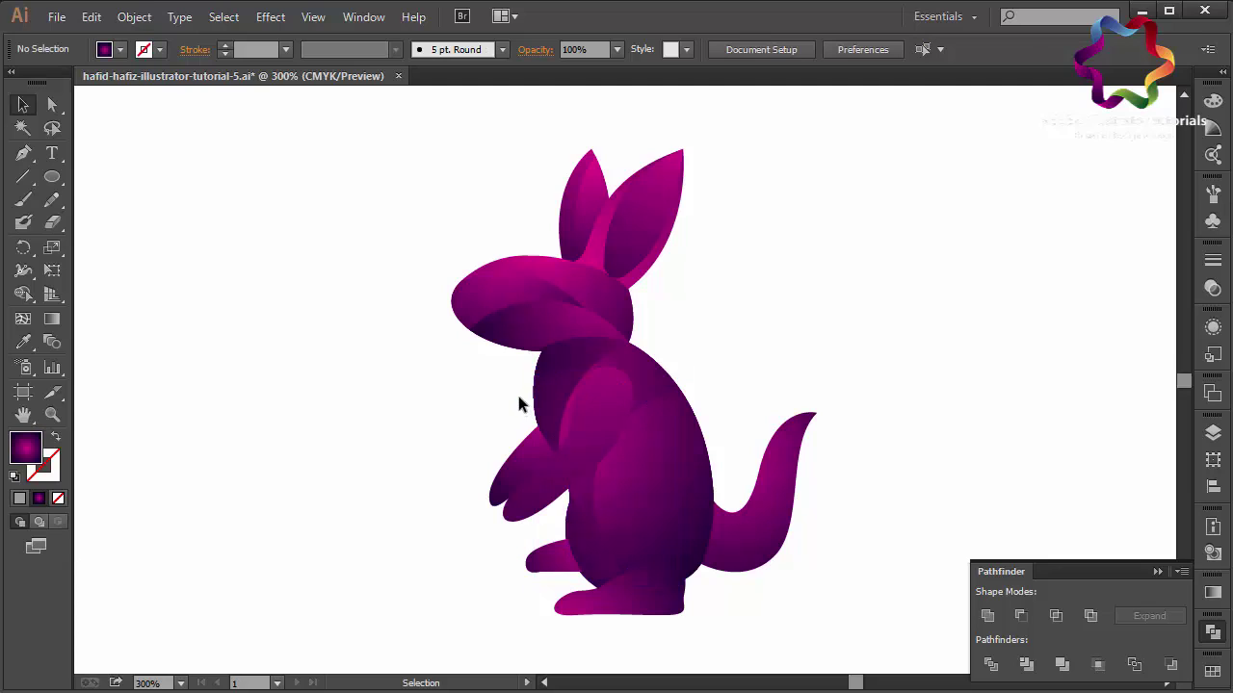
# Step: Select the single body path together with the head-and-chest shapes
pyautogui.moveTo(545, 404); pyautogui.dragTo(549, 405)
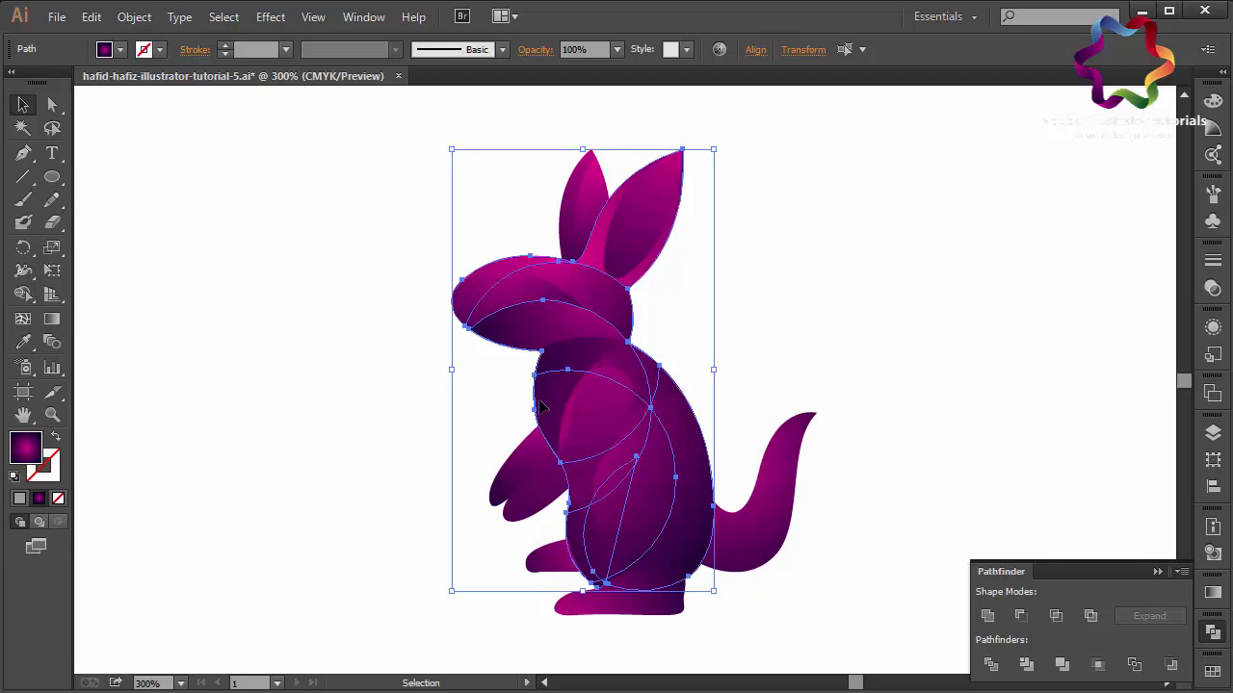
pyautogui.click(487, 402)
pyautogui.click(544, 395)
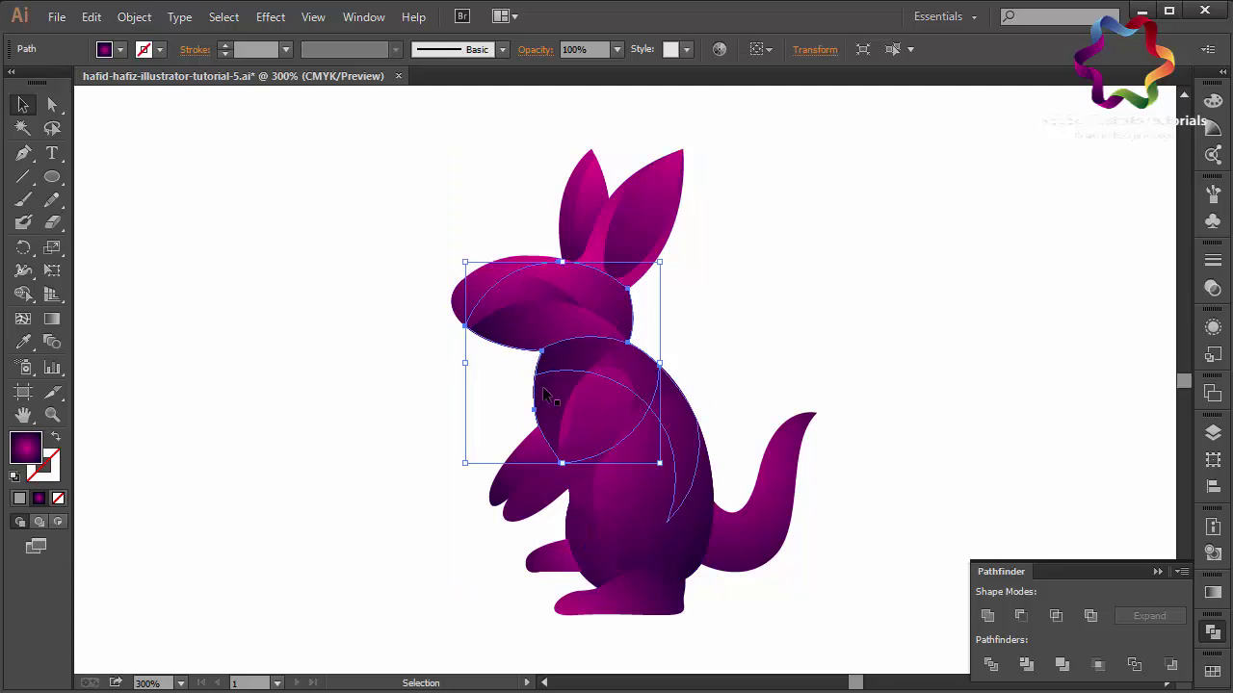
pyautogui.click(540, 413)
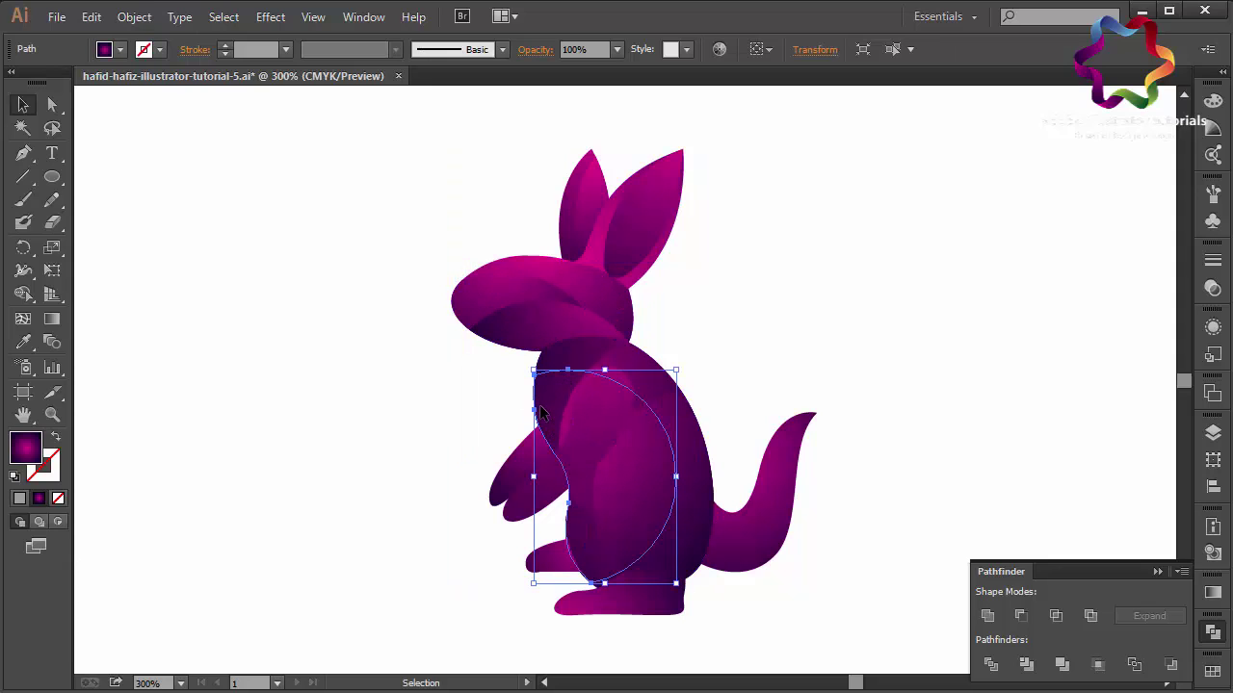
pyautogui.keyDown('shift'); pyautogui.click(591, 286); pyautogui.keyUp('shift')
# Step: Subtract the body shape with Minus Front, ungroup the pieces, and select the head-and-chest shading
pyautogui.click(1026, 620)
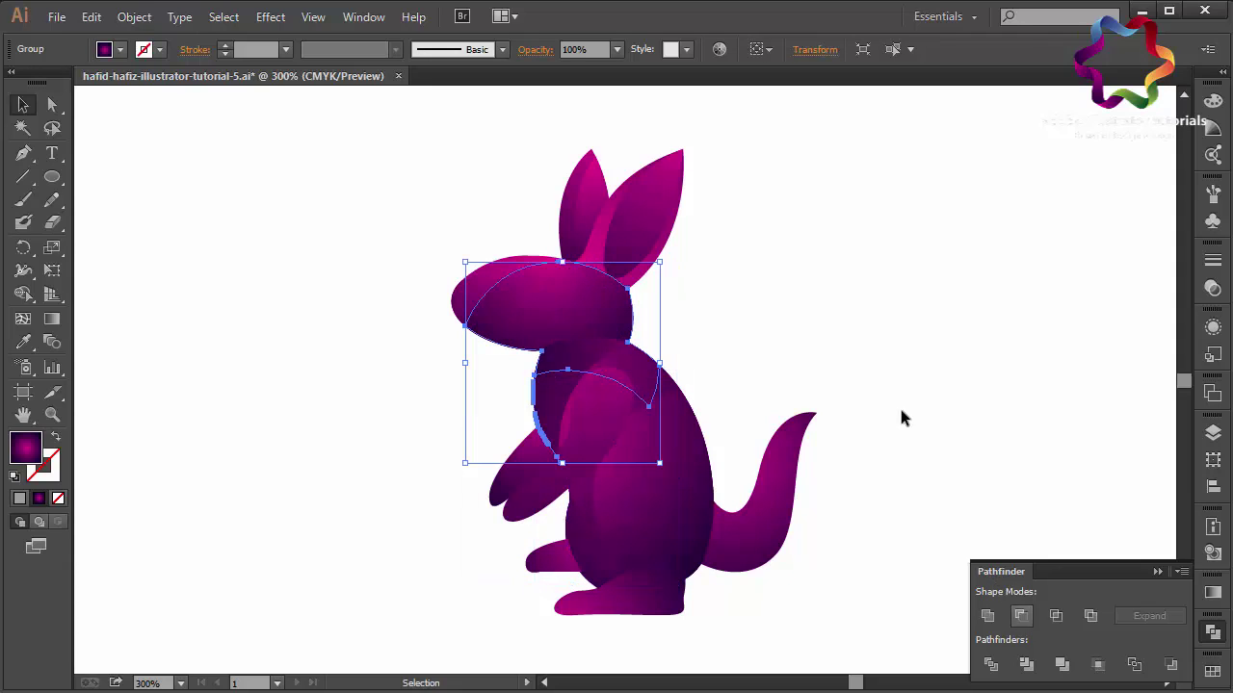
pyautogui.rightClick(881, 359)
pyautogui.click(931, 468)
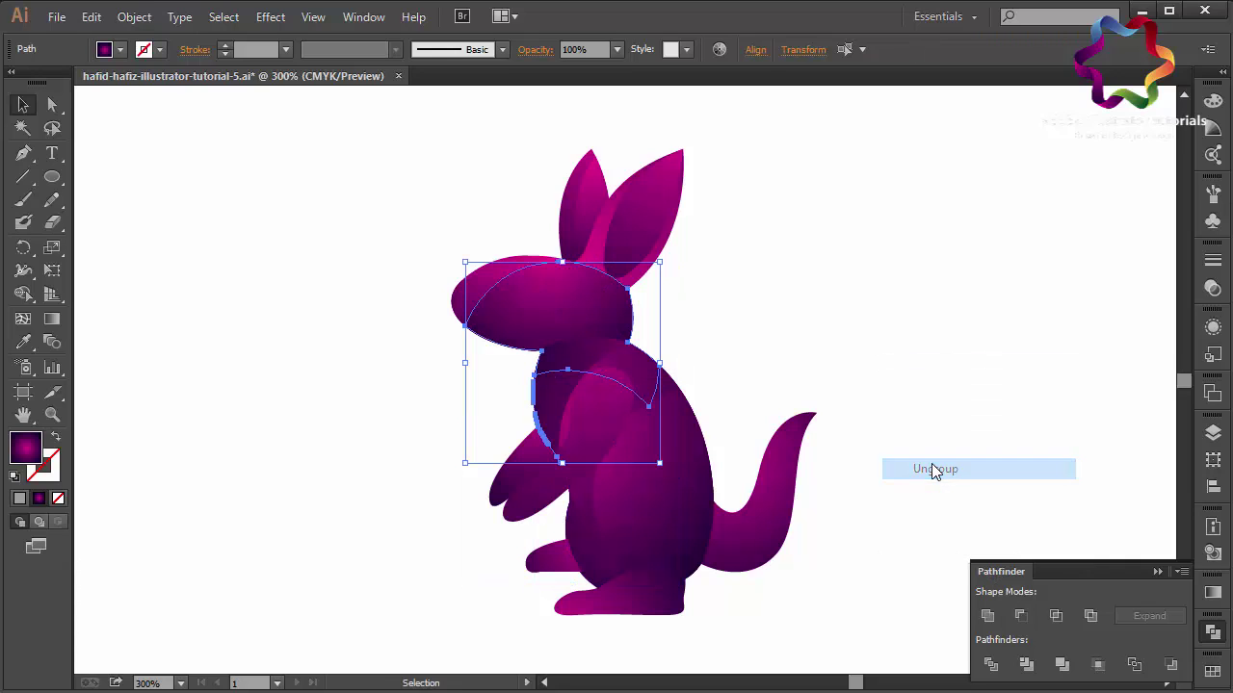
pyautogui.keyDown('shift'); pyautogui.click(570, 299); pyautogui.keyUp('shift')
pyautogui.hotkey('ctrl', 'shift', 'a')
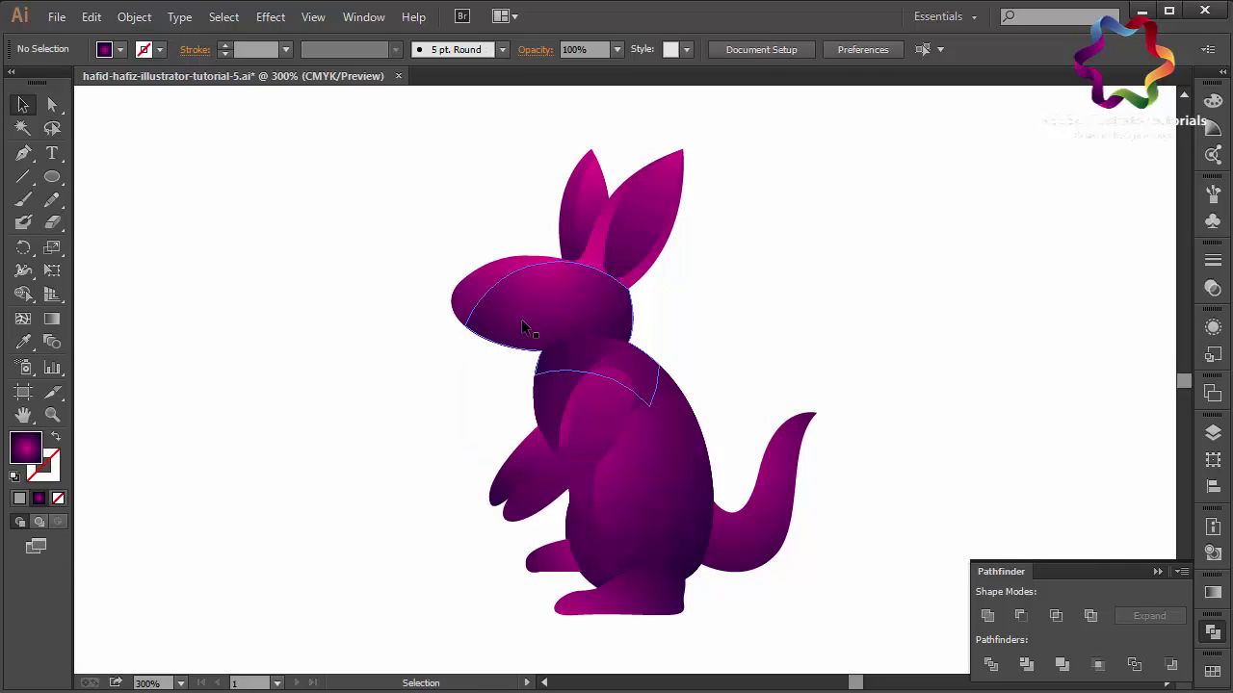
pyautogui.click(522, 326)
# Step: Redraw the head-and-chest gradient from the neck and ear base down toward the lower body
pyautogui.click(52, 318)
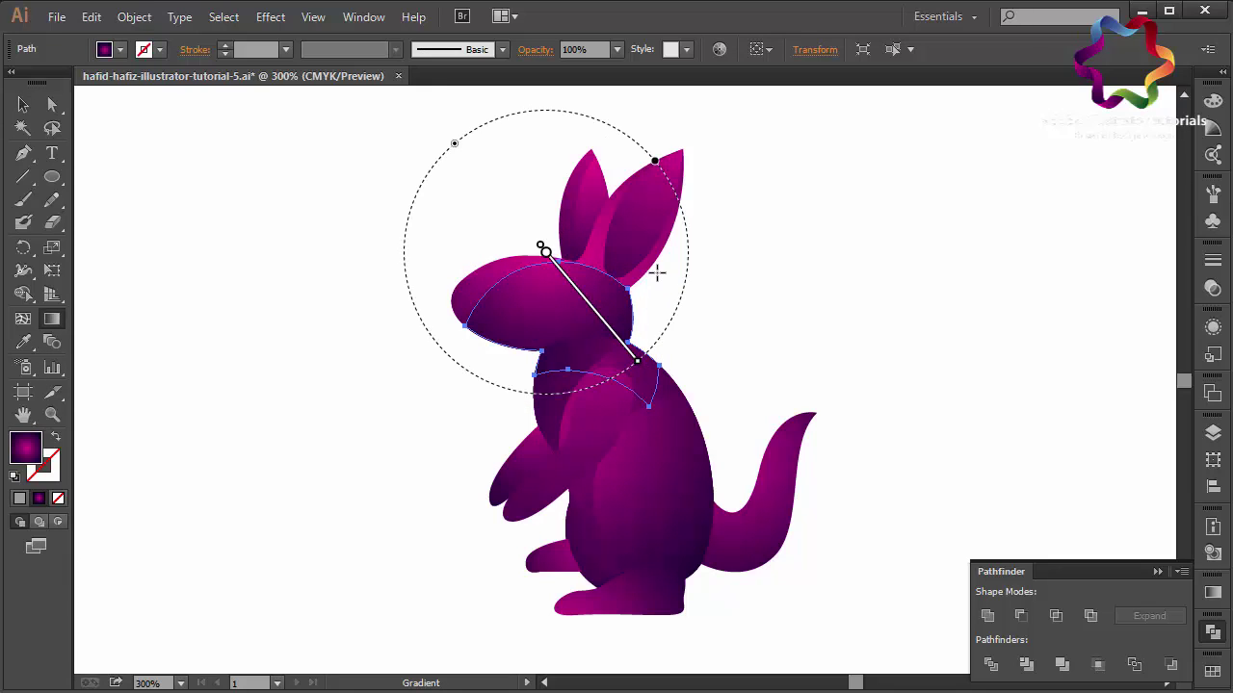
pyautogui.moveTo(652, 276); pyautogui.dragTo(531, 436)
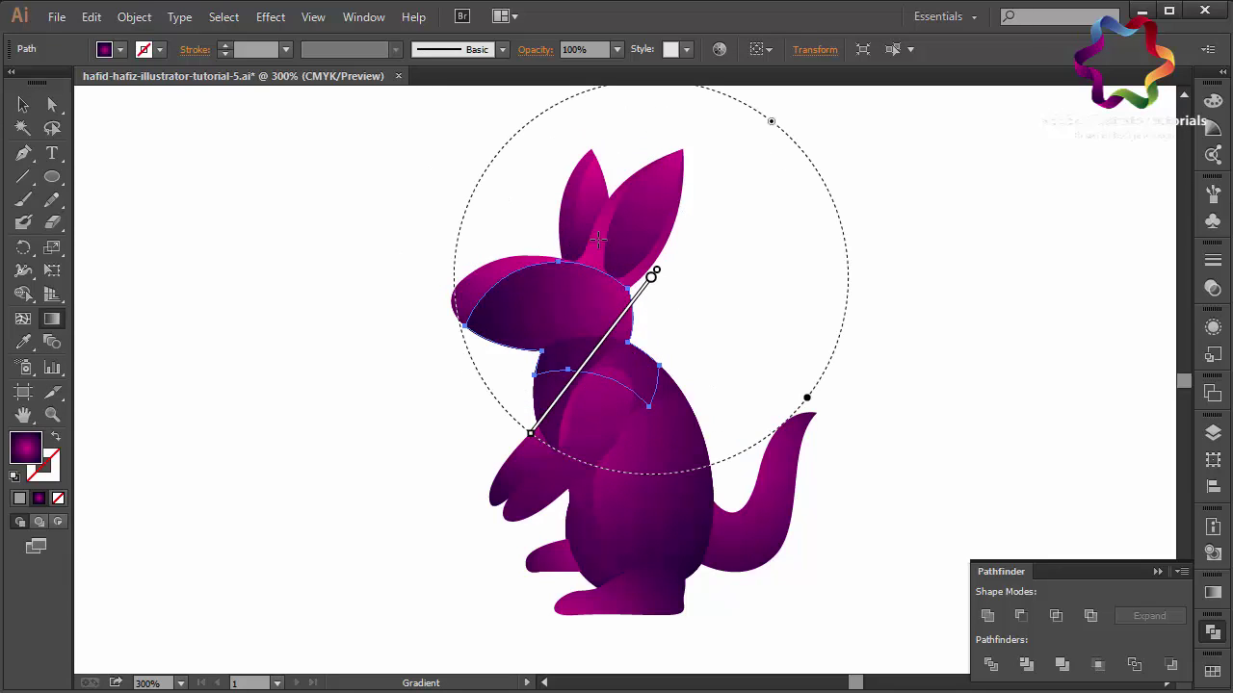
pyautogui.moveTo(595, 248); pyautogui.dragTo(529, 378)
pyautogui.moveTo(646, 238); pyautogui.dragTo(529, 435)
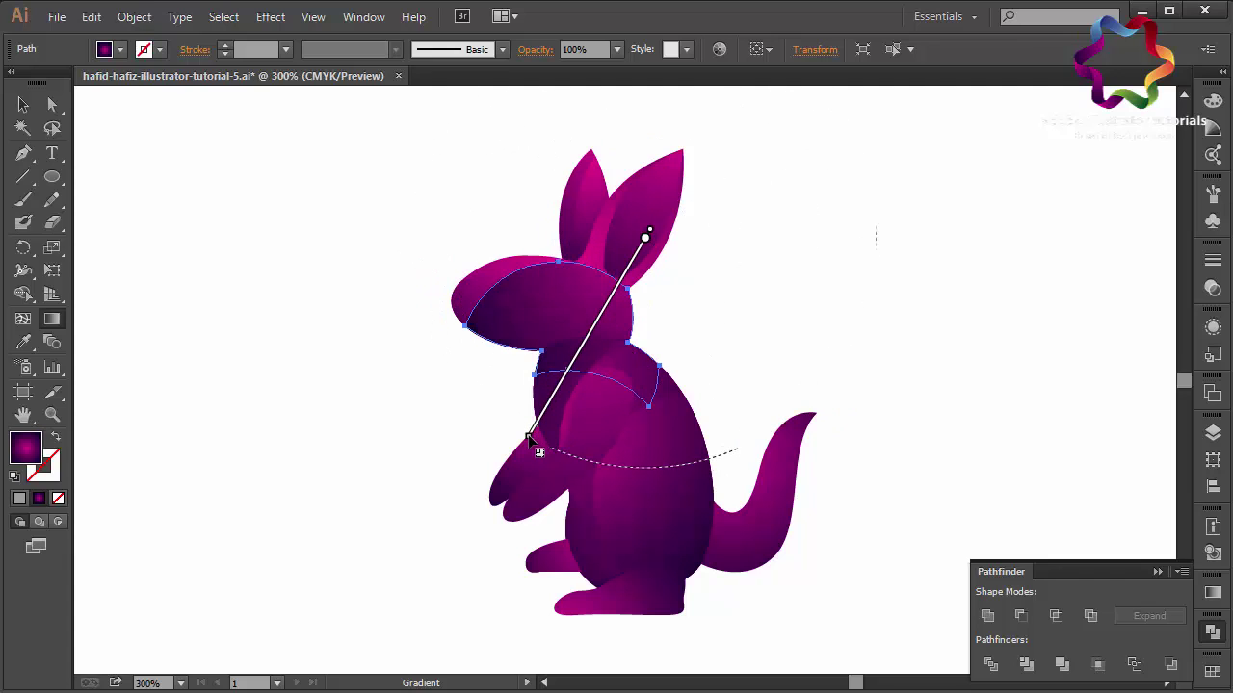
# Step: Select the chest-and-body shading path and angle its gradient from shoulder to lower left
pyautogui.click(25, 105)
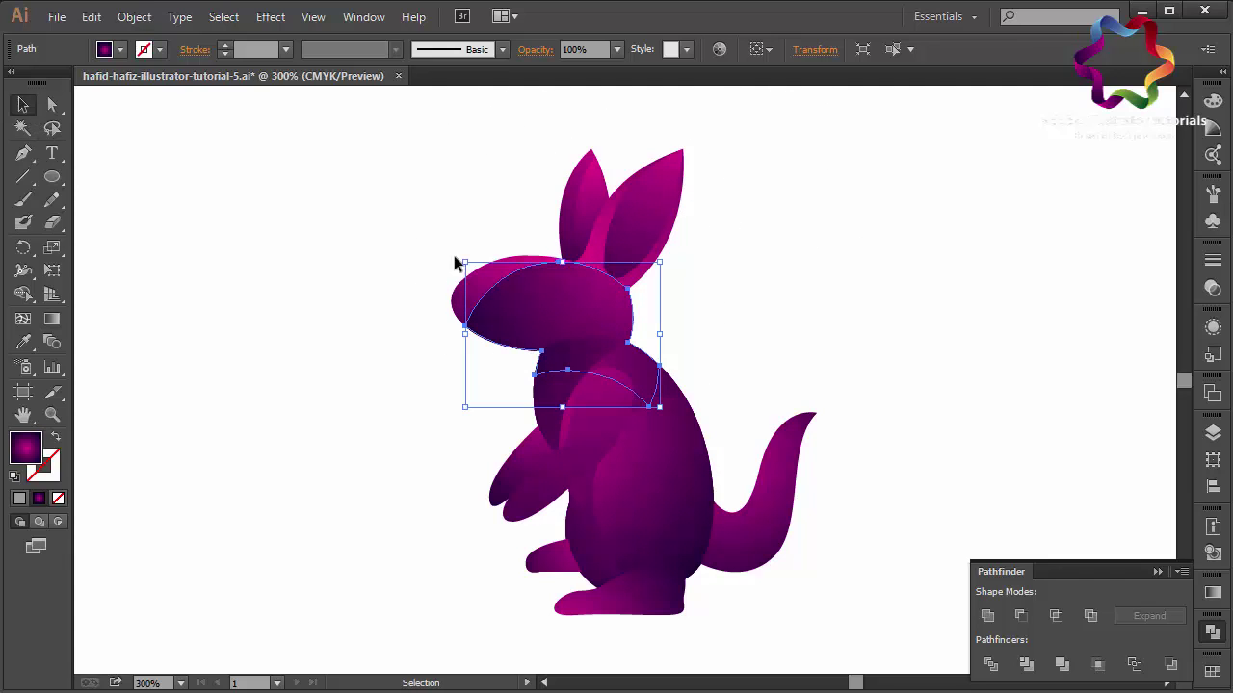
pyautogui.click(469, 304)
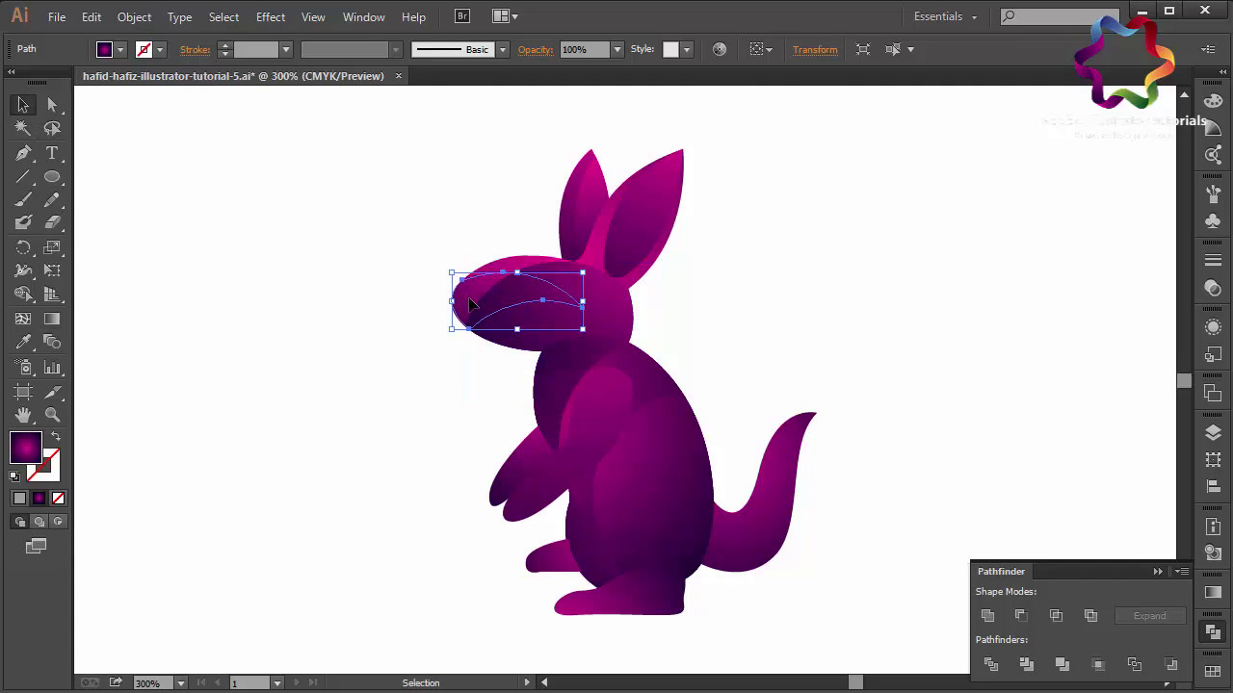
pyautogui.click(635, 294)
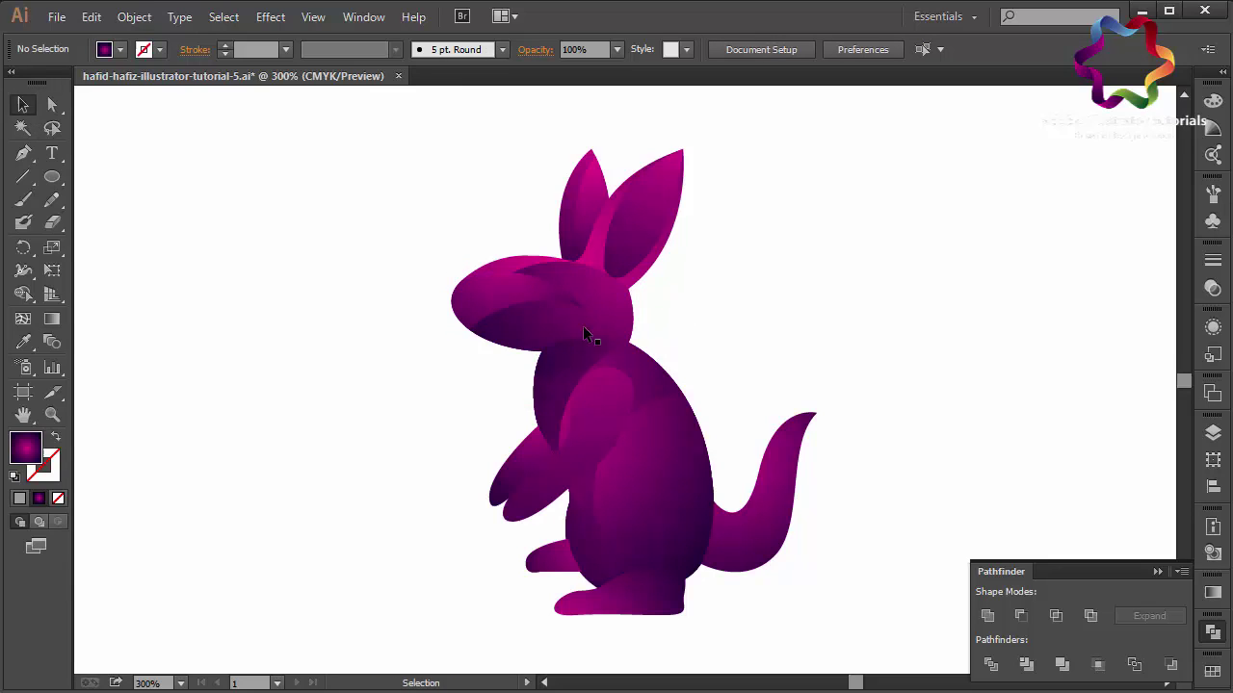
pyautogui.click(473, 344)
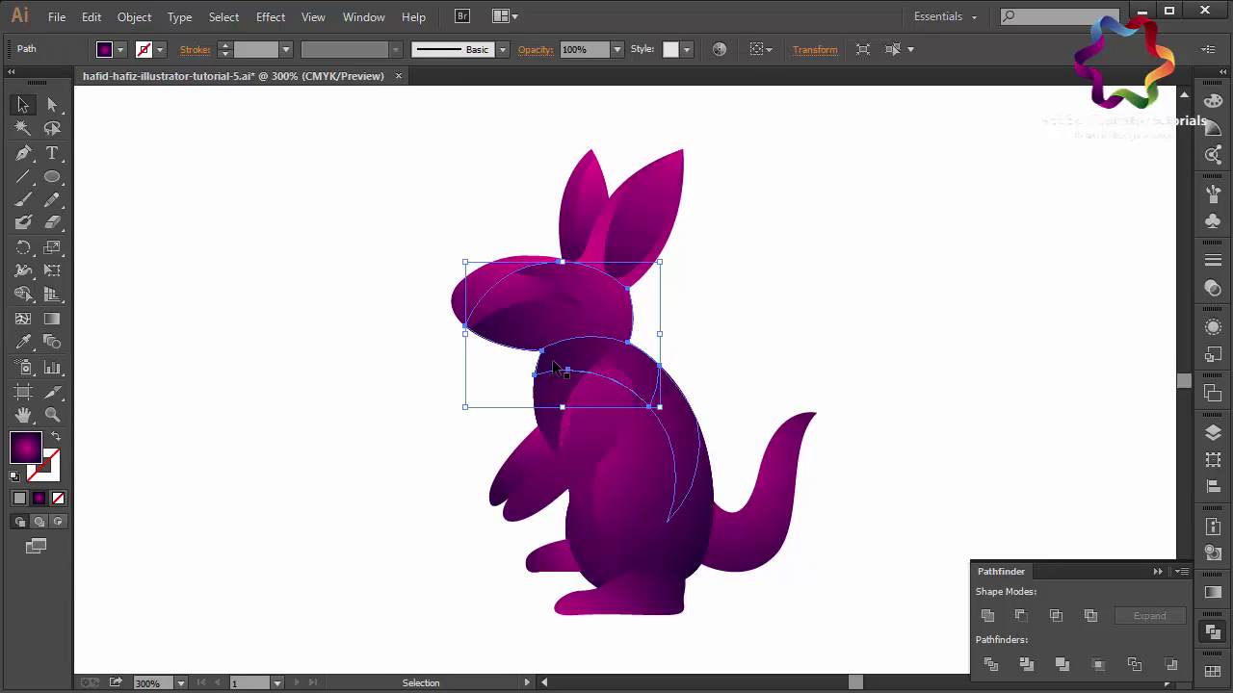
pyautogui.click(554, 402)
pyautogui.click(558, 379)
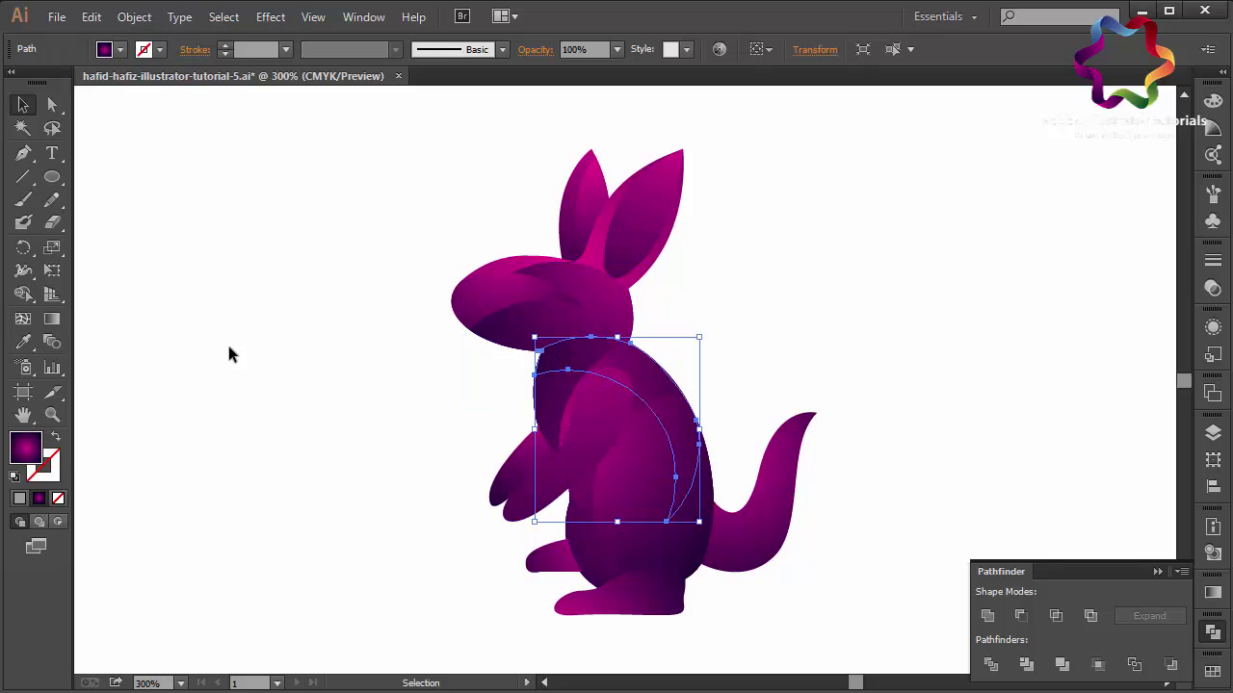
pyautogui.click(52, 319)
pyautogui.moveTo(677, 319)
pyautogui.mouseDown()
pyautogui.moveTo(610, 473)
pyautogui.moveTo(568, 534)
pyautogui.mouseUp()
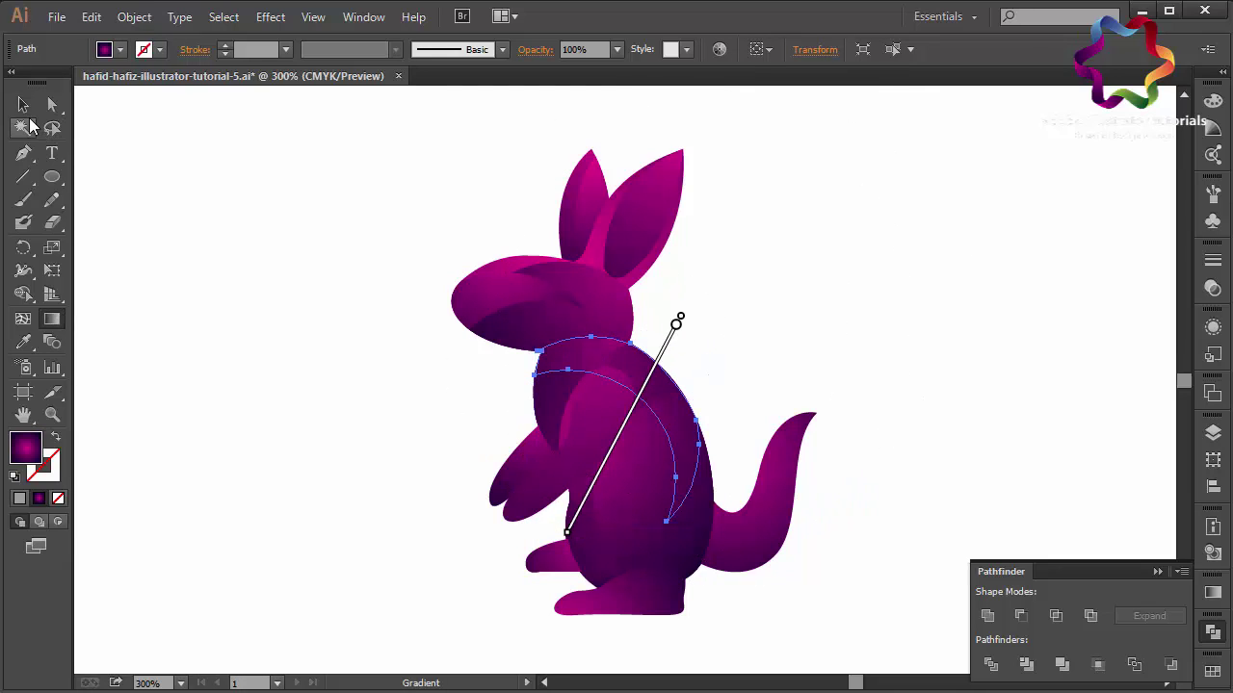
# Step: Stretch and enlarge the head highlight's radial gradient across the snout, then deselect
pyautogui.click(27, 106)
pyautogui.click(316, 231)
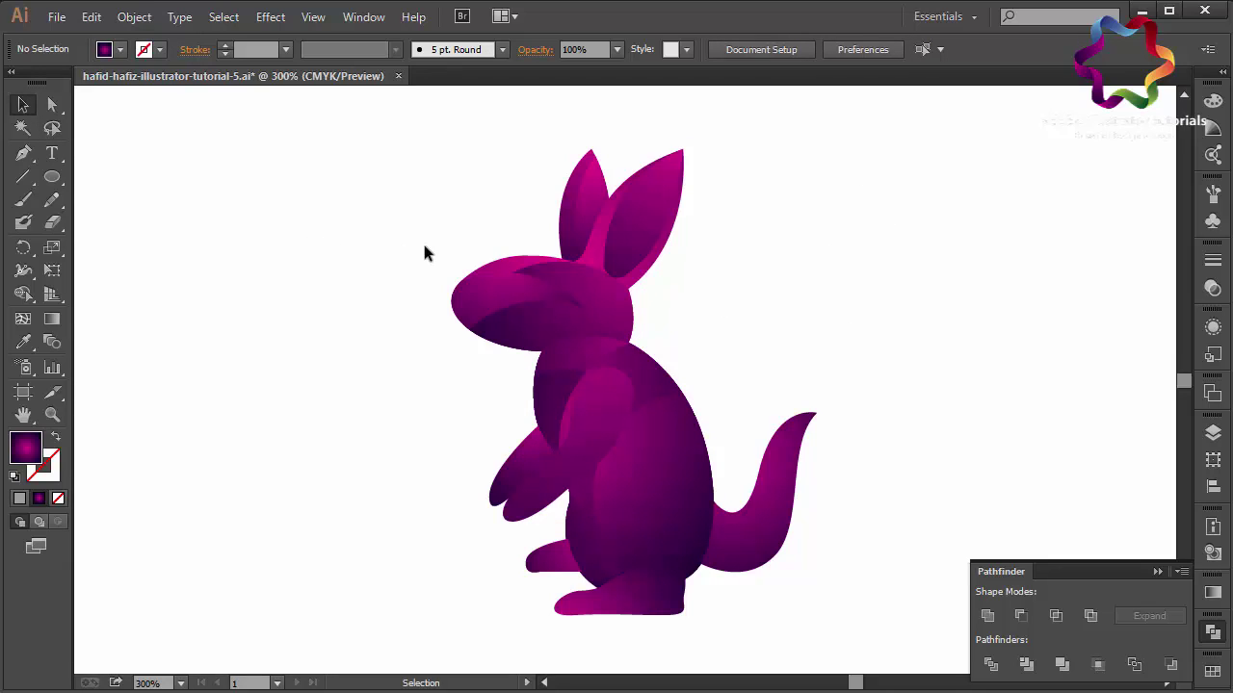
pyautogui.click(467, 299)
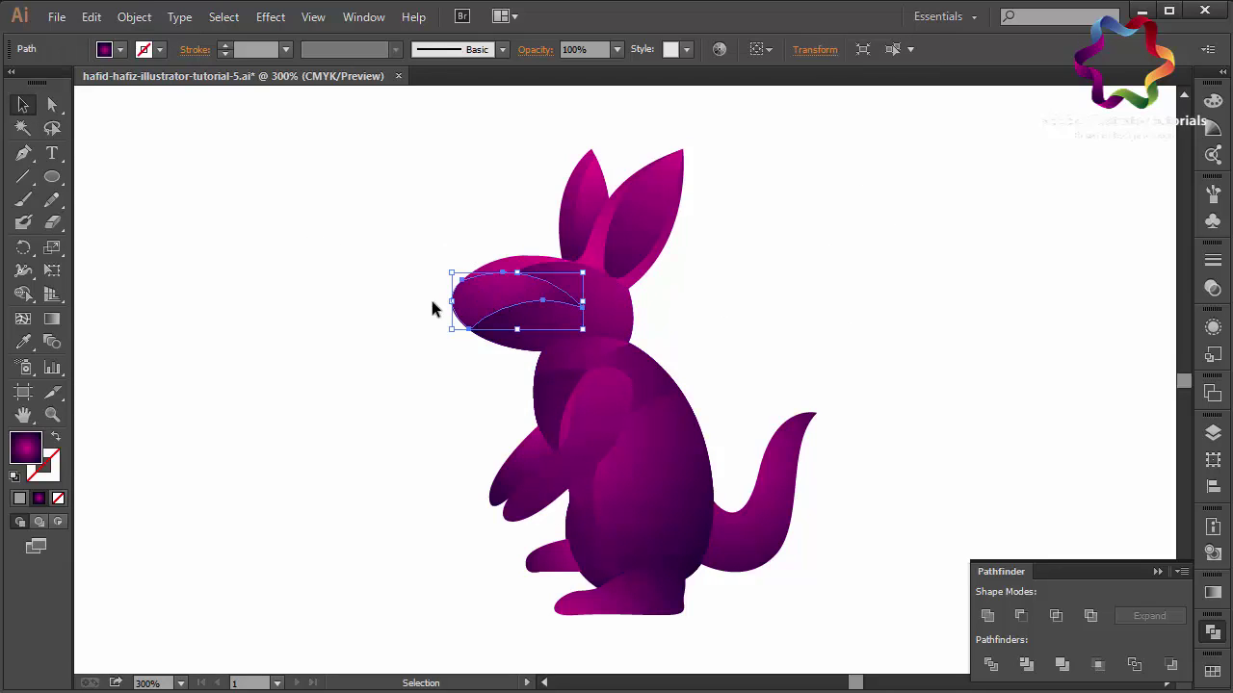
pyautogui.click(491, 306)
pyautogui.click(52, 319)
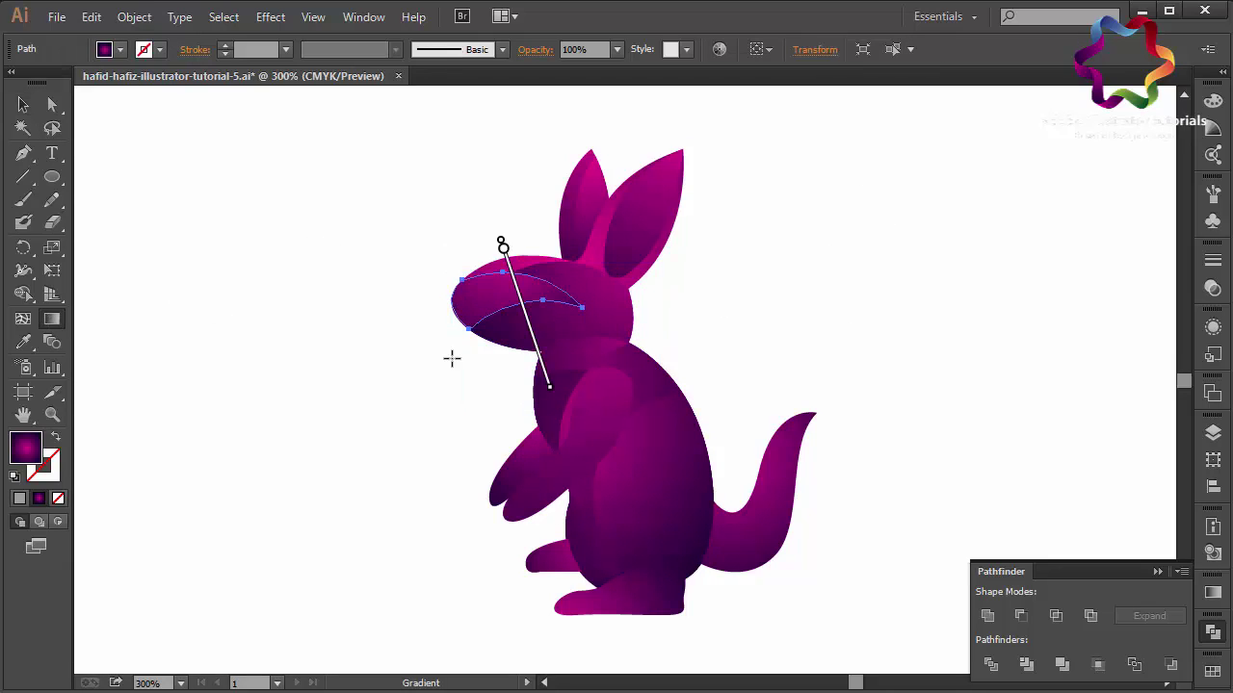
pyautogui.moveTo(592, 332); pyautogui.dragTo(429, 309)
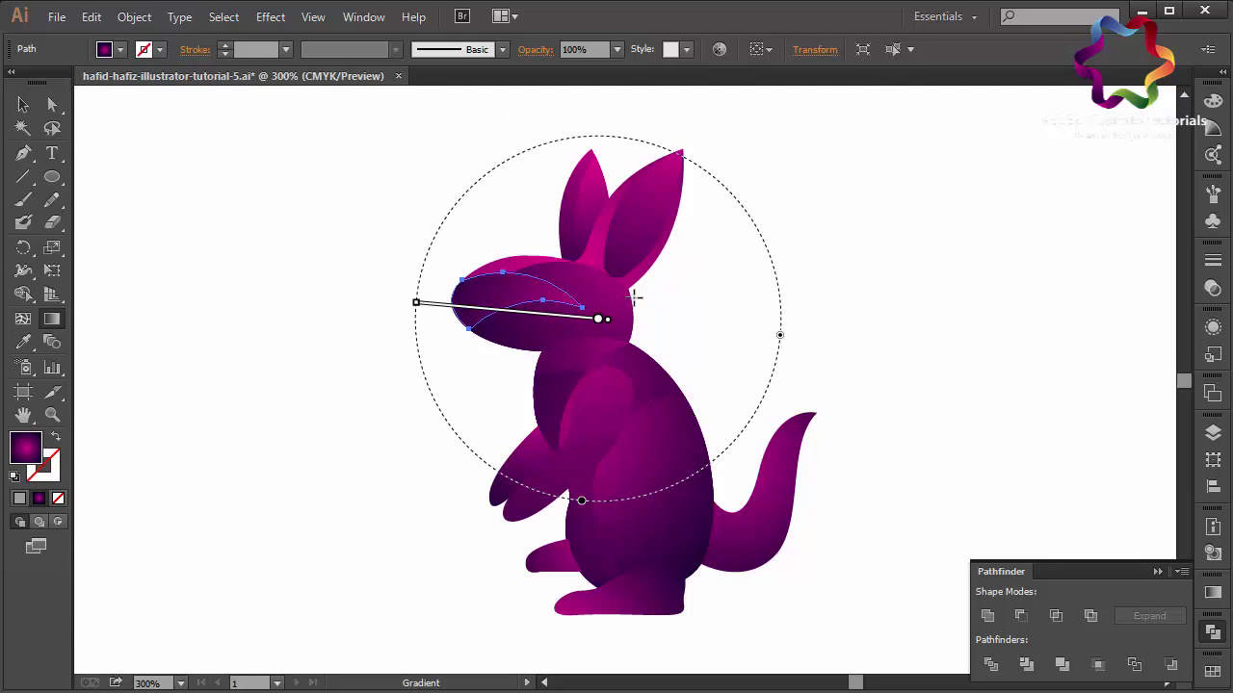
pyautogui.moveTo(626, 297); pyautogui.dragTo(372, 344)
pyautogui.click(23, 104)
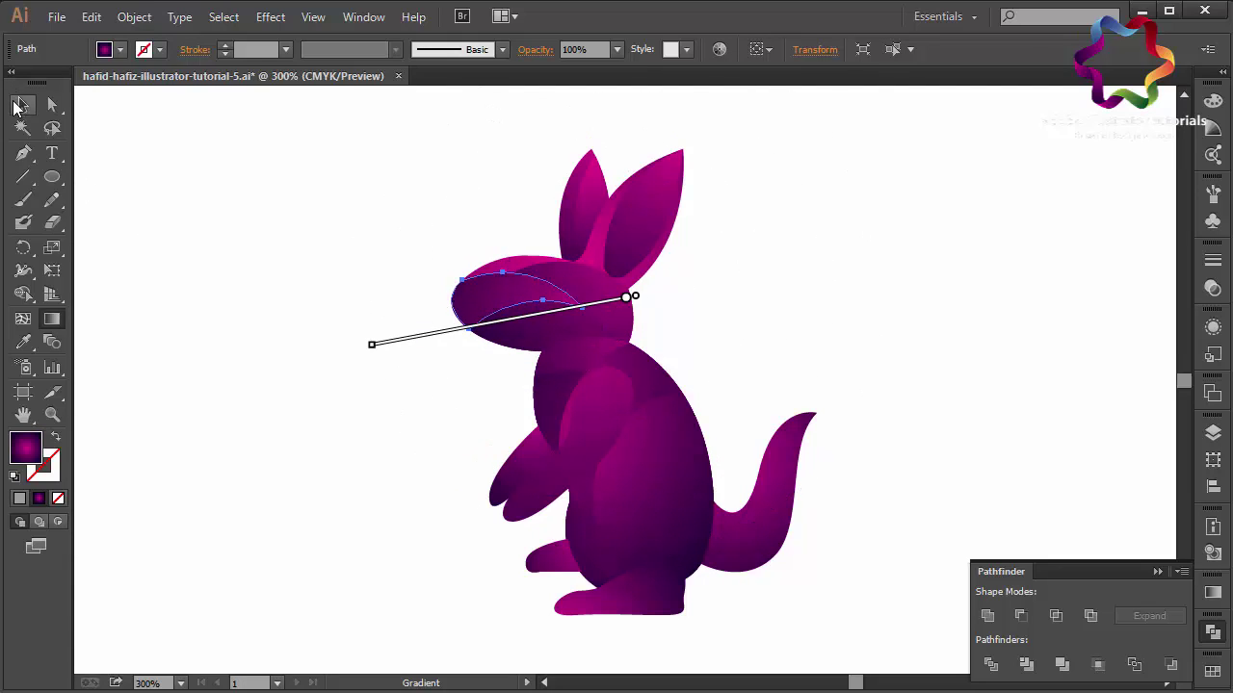
pyautogui.click(210, 244)
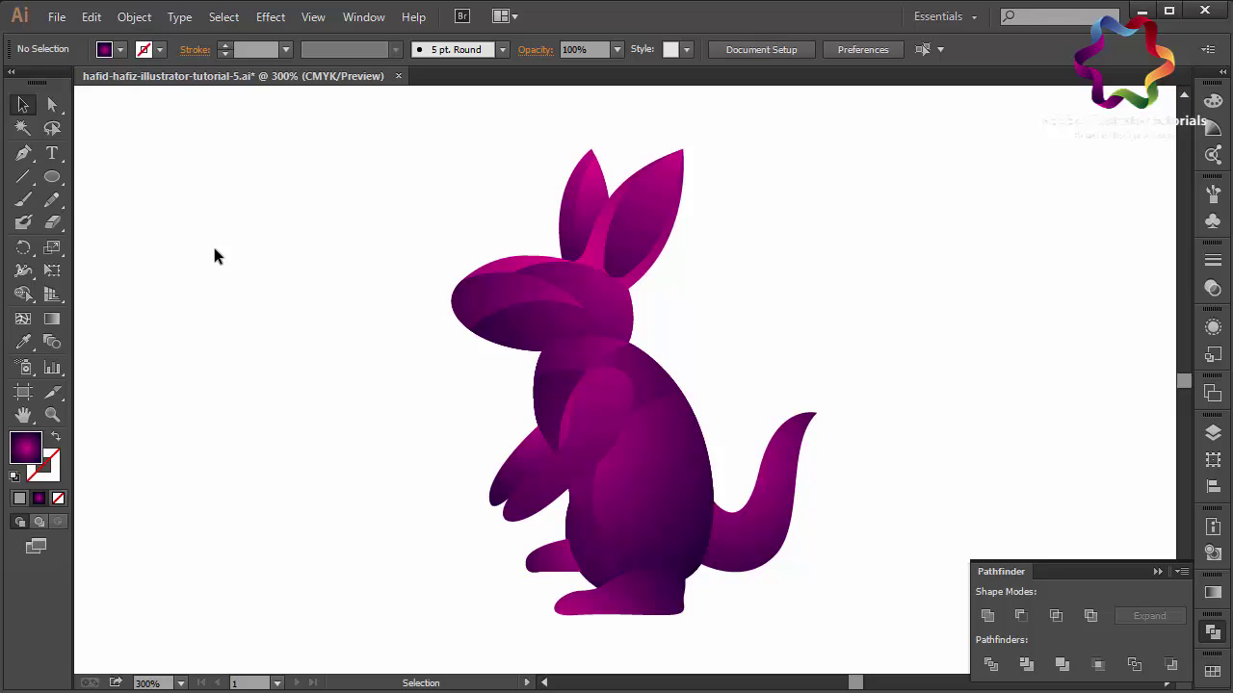
pyautogui.moveTo(540, 384); pyautogui.dragTo(540, 483)
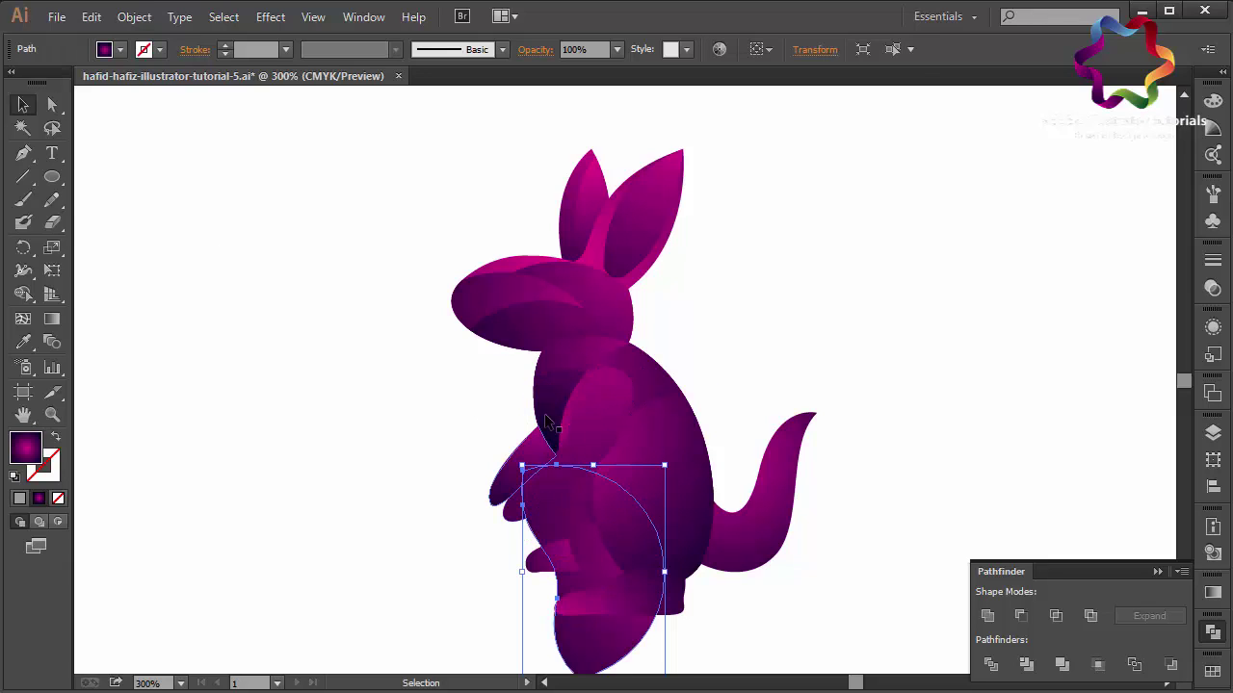
pyautogui.moveTo(550, 396); pyautogui.dragTo(446, 424)
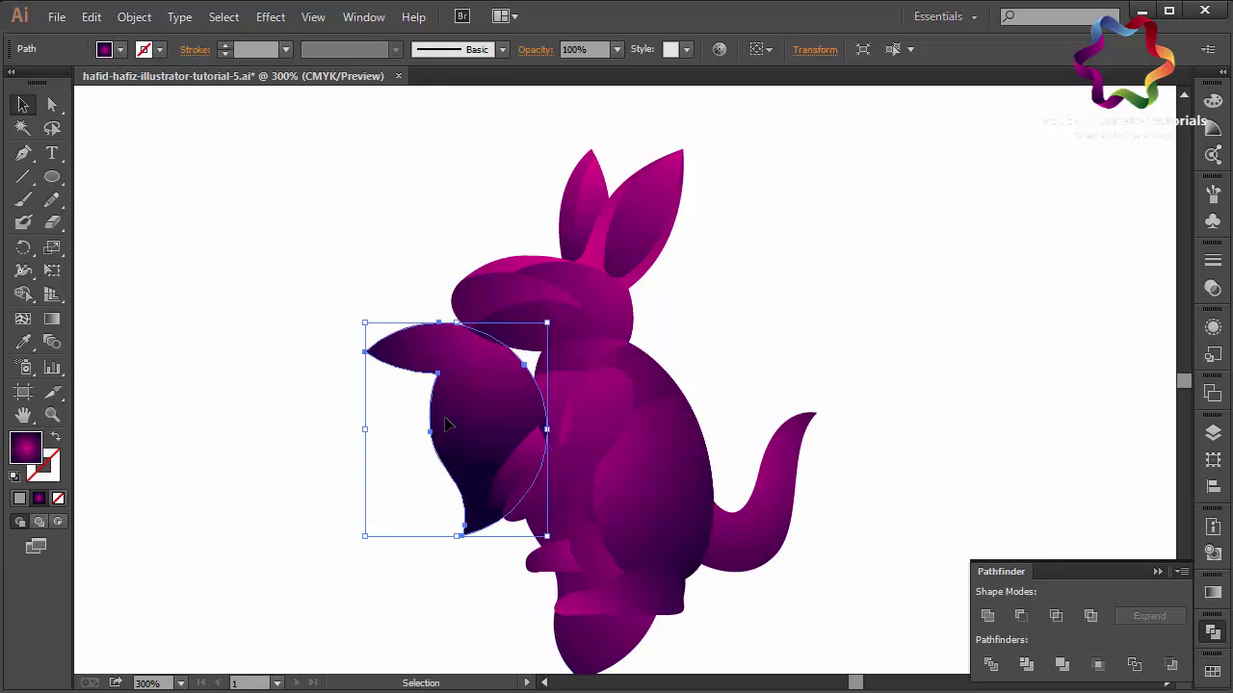
pyautogui.hotkey('ctrl', 'z')
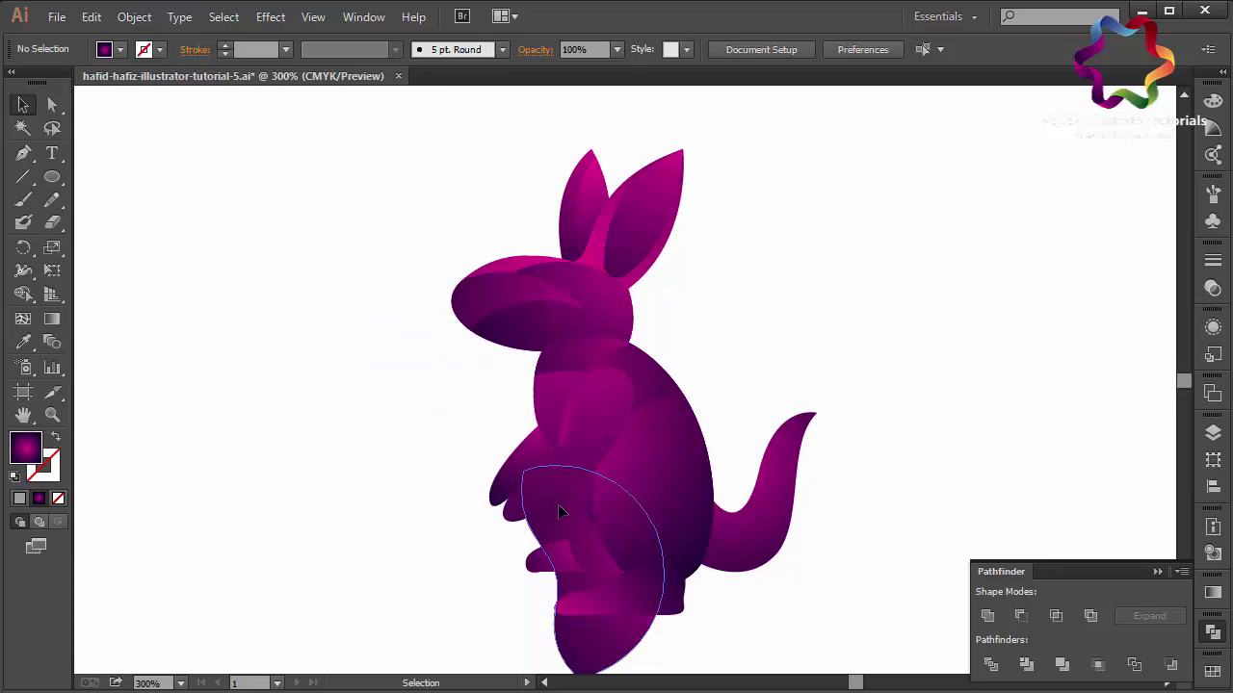
pyautogui.moveTo(559, 511); pyautogui.dragTo(565, 435)
pyautogui.click(378, 424)
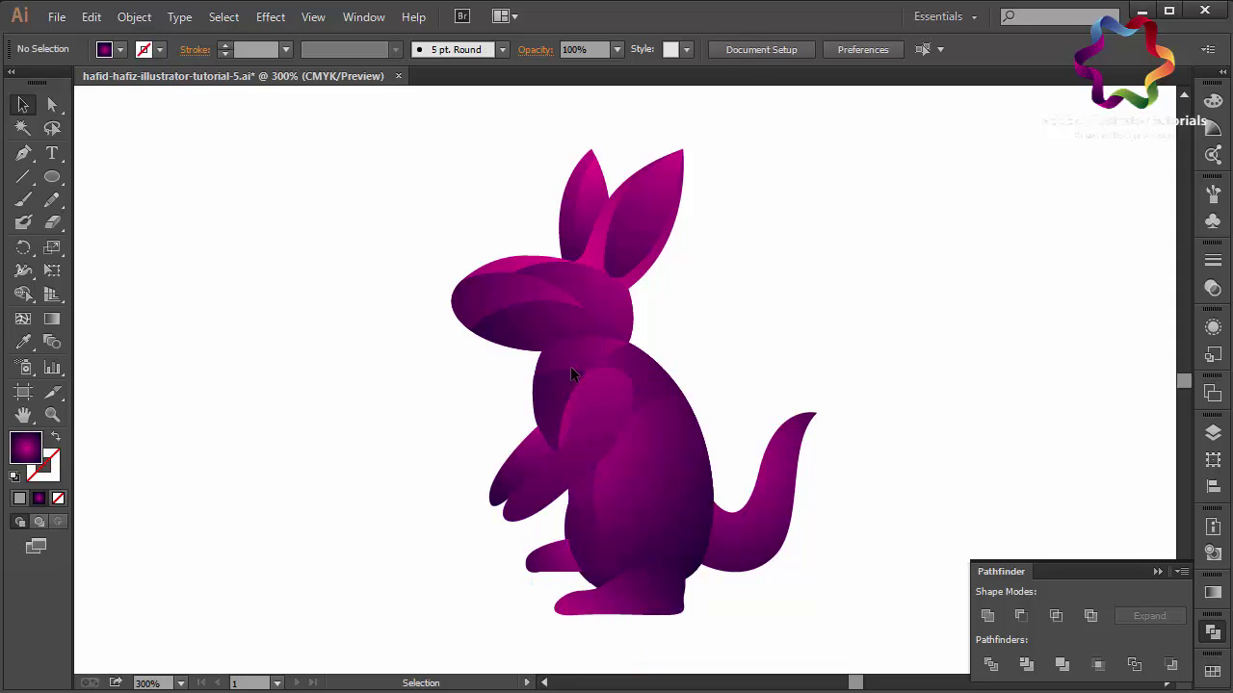
# Step: Marquee-select every kangaroo silhouette and shading shape and Group them together
pyautogui.click(683, 500)
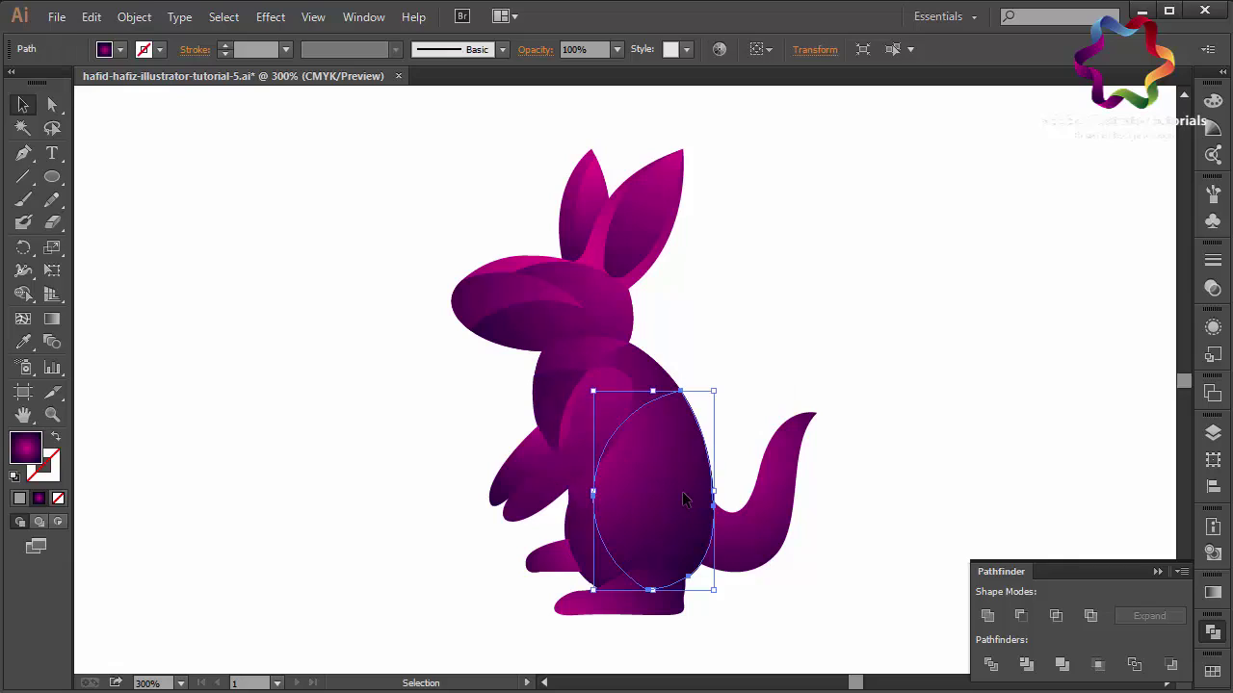
pyautogui.click(894, 318)
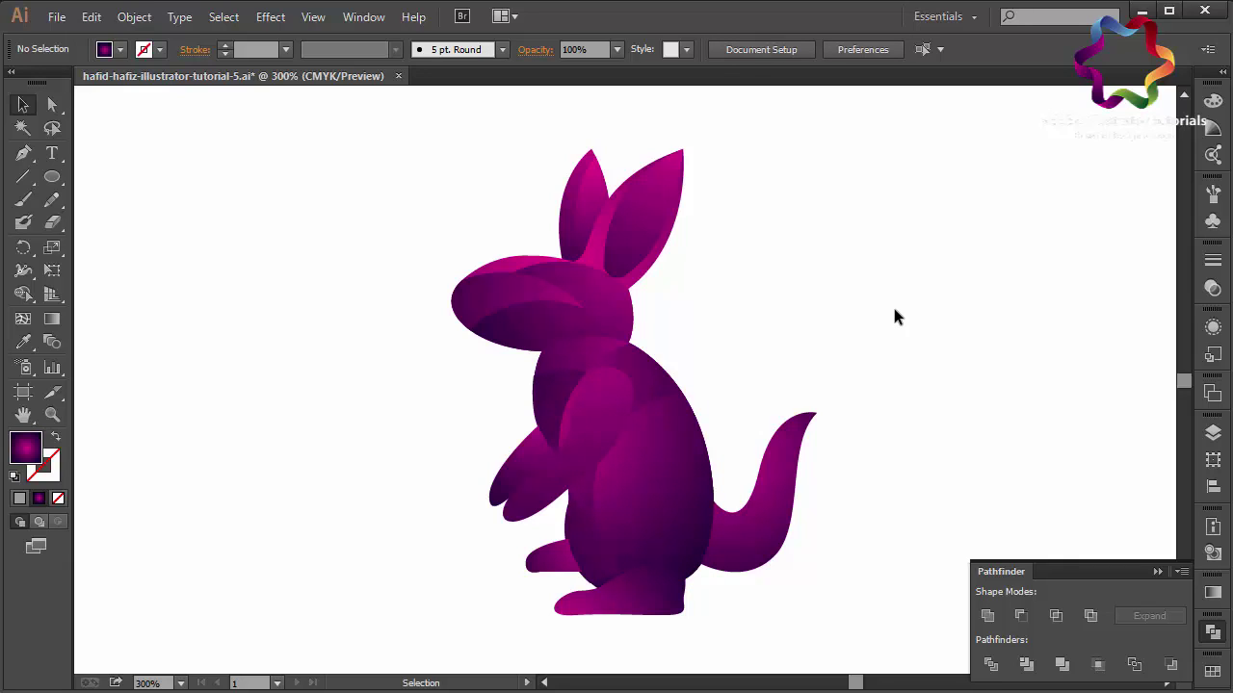
pyautogui.moveTo(830, 184); pyautogui.dragTo(432, 662)
pyautogui.rightClick(431, 659)
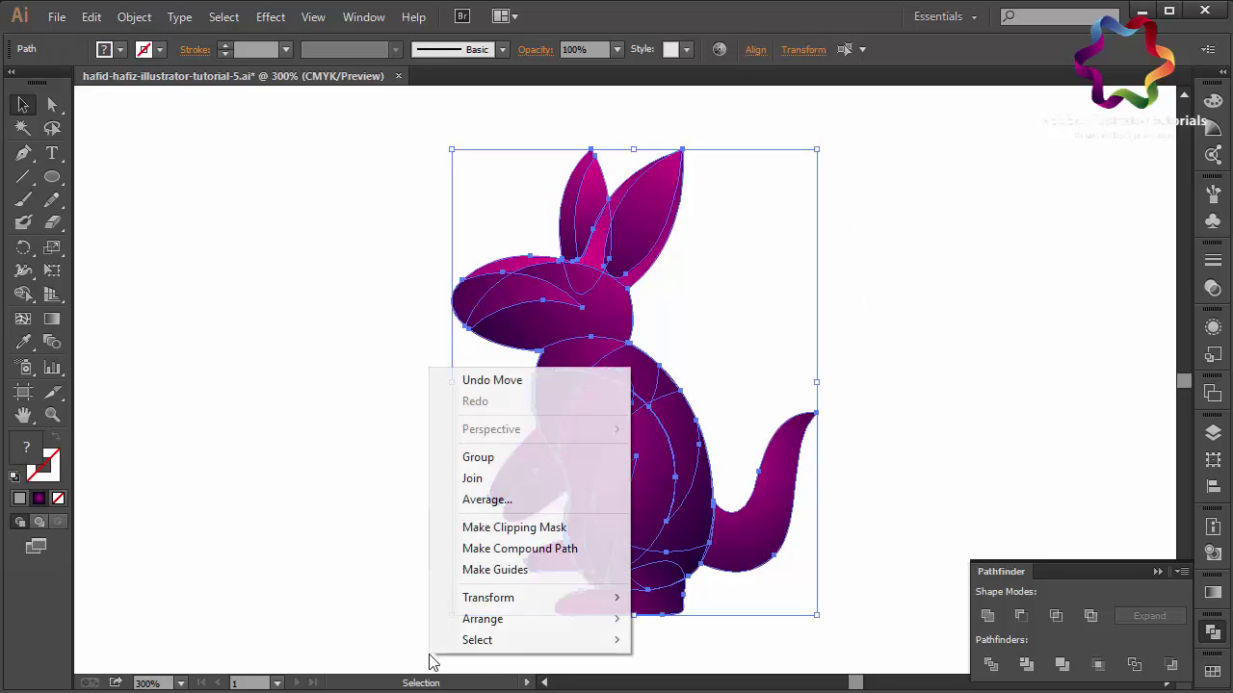
pyautogui.click(470, 459)
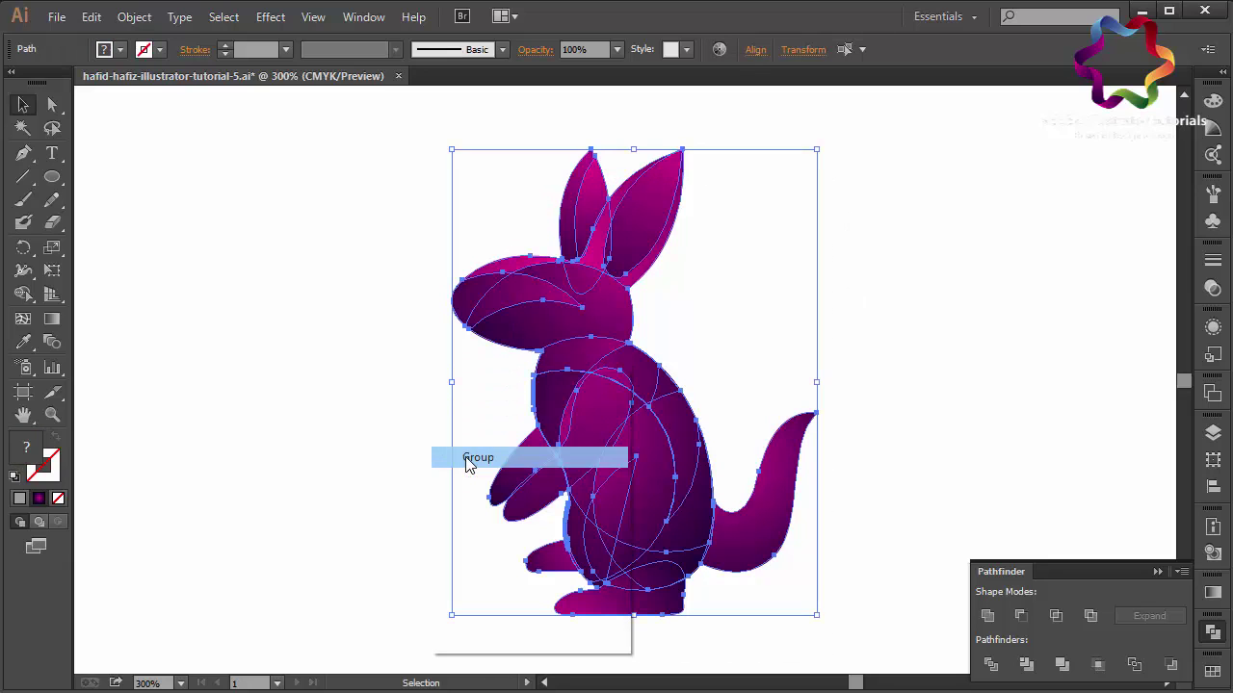
# Step: Apply the orange-yellow gradient swatch to the grouped kangaroo
pyautogui.click(1212, 674)
pyautogui.click(1148, 495)
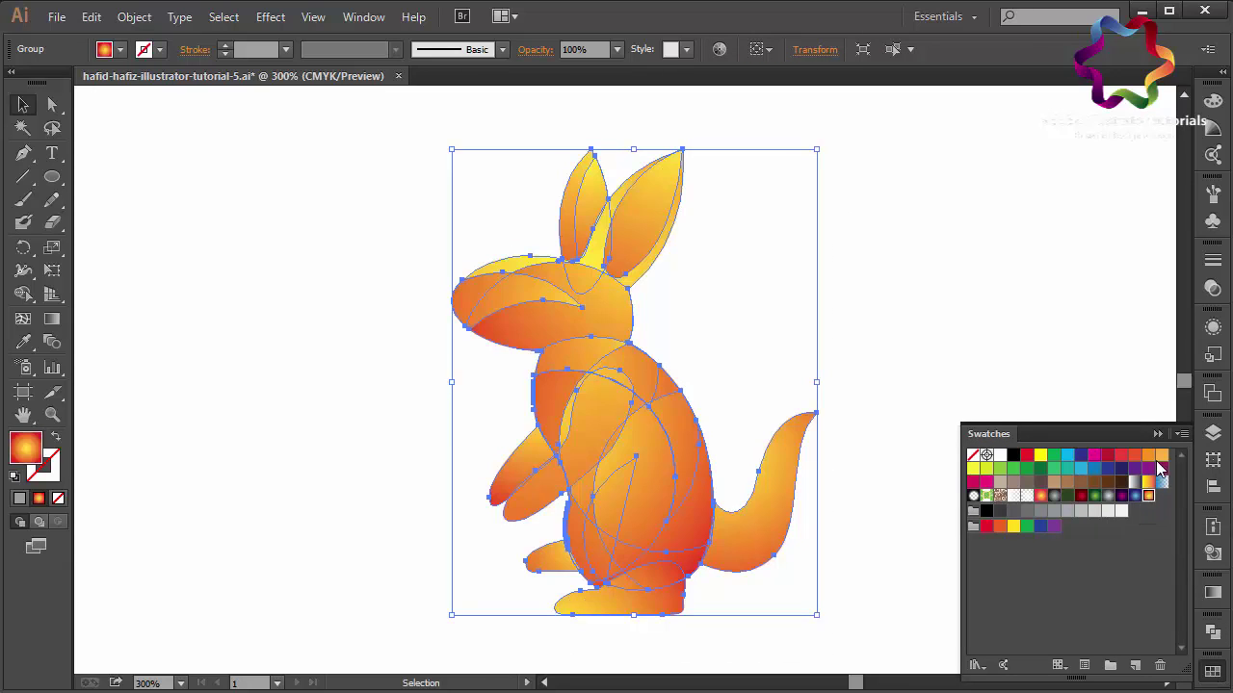
pyautogui.click(1157, 434)
pyautogui.click(1064, 447)
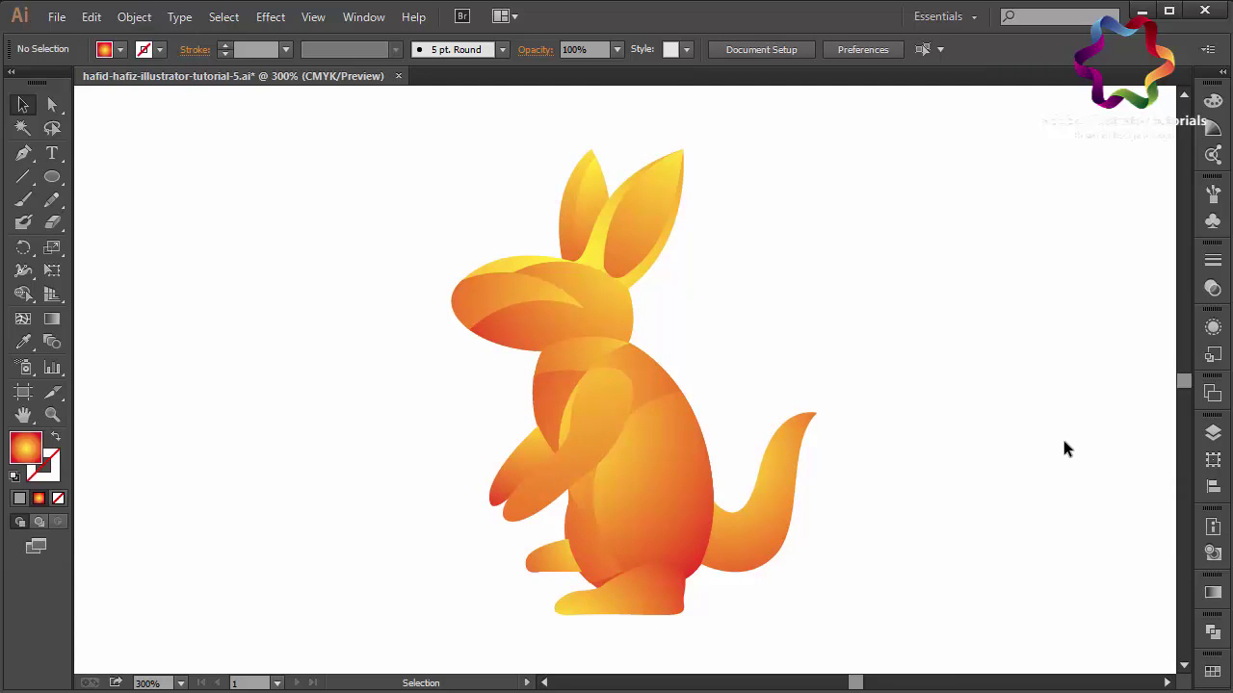
# Step: Ungroup the kangaroo and send the small rear foot to the back
pyautogui.click(569, 559)
pyautogui.rightClick(568, 555)
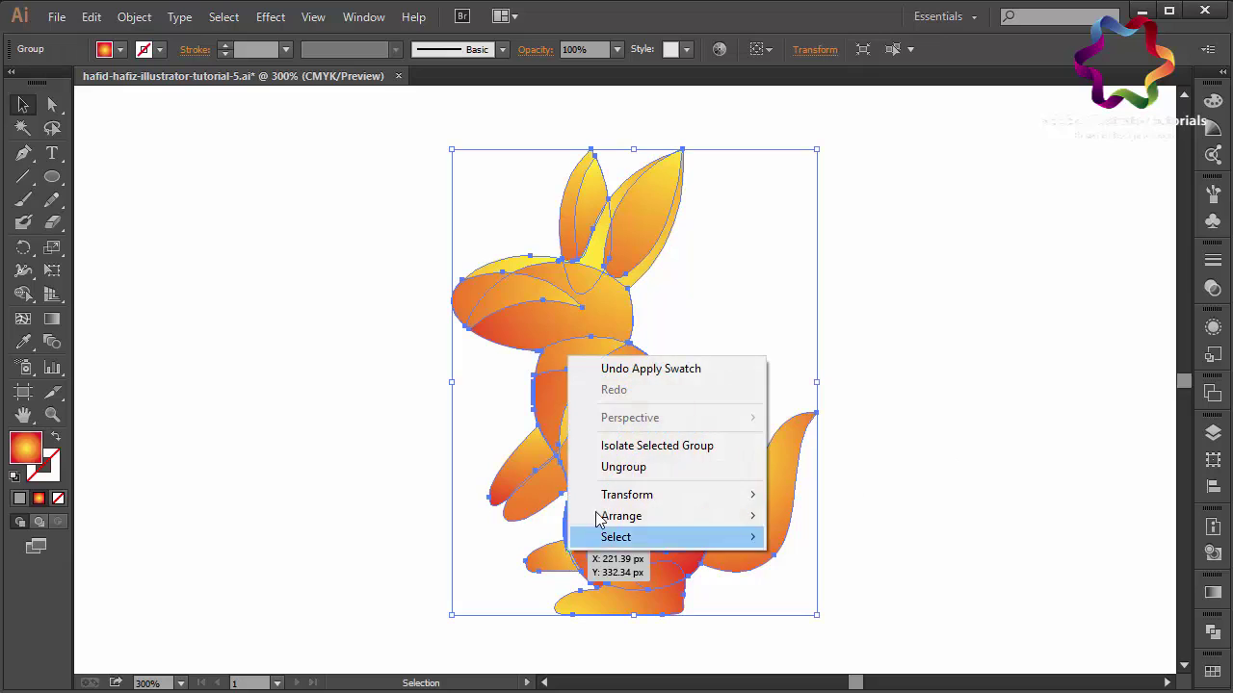
pyautogui.click(624, 469)
pyautogui.click(508, 550)
pyautogui.rightClick(556, 565)
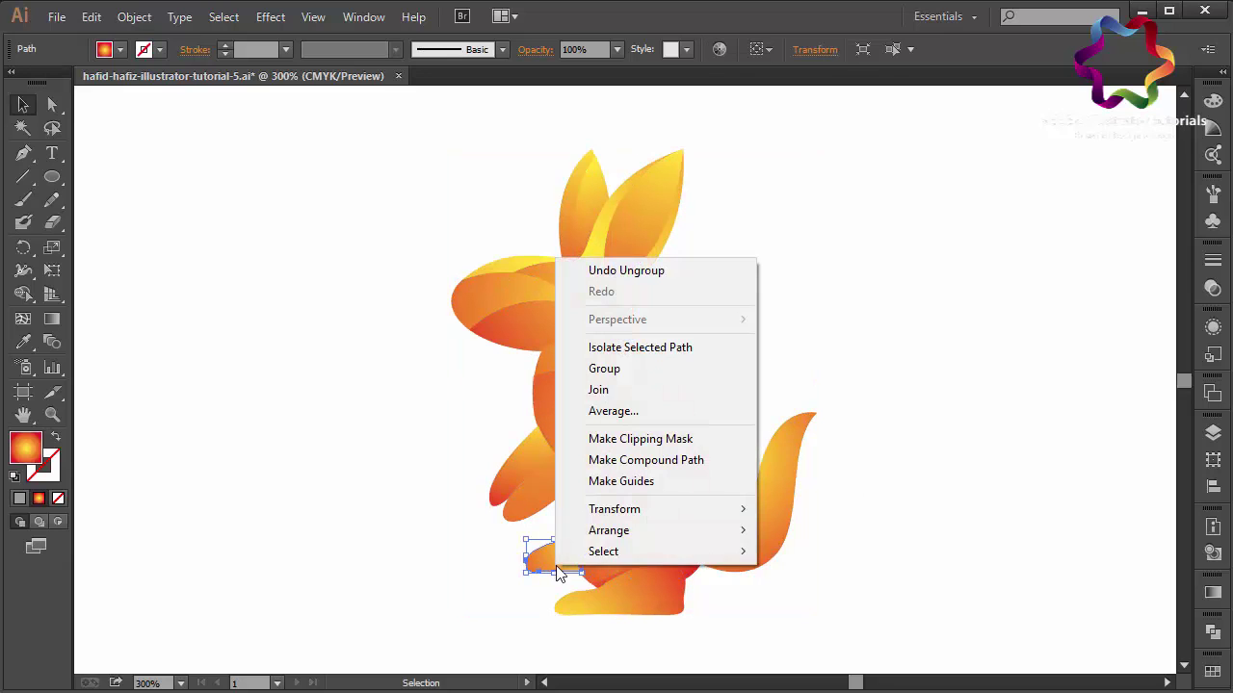
pyautogui.moveTo(609, 530)
pyautogui.click(502, 512)
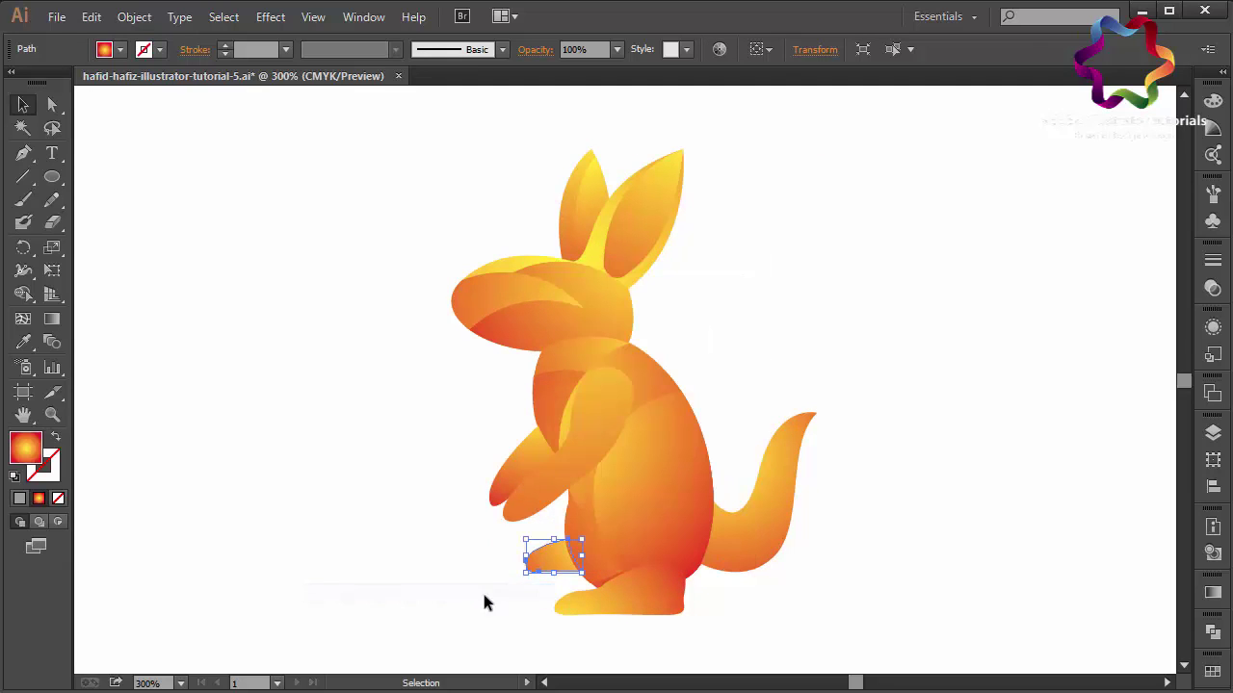
pyautogui.click(437, 604)
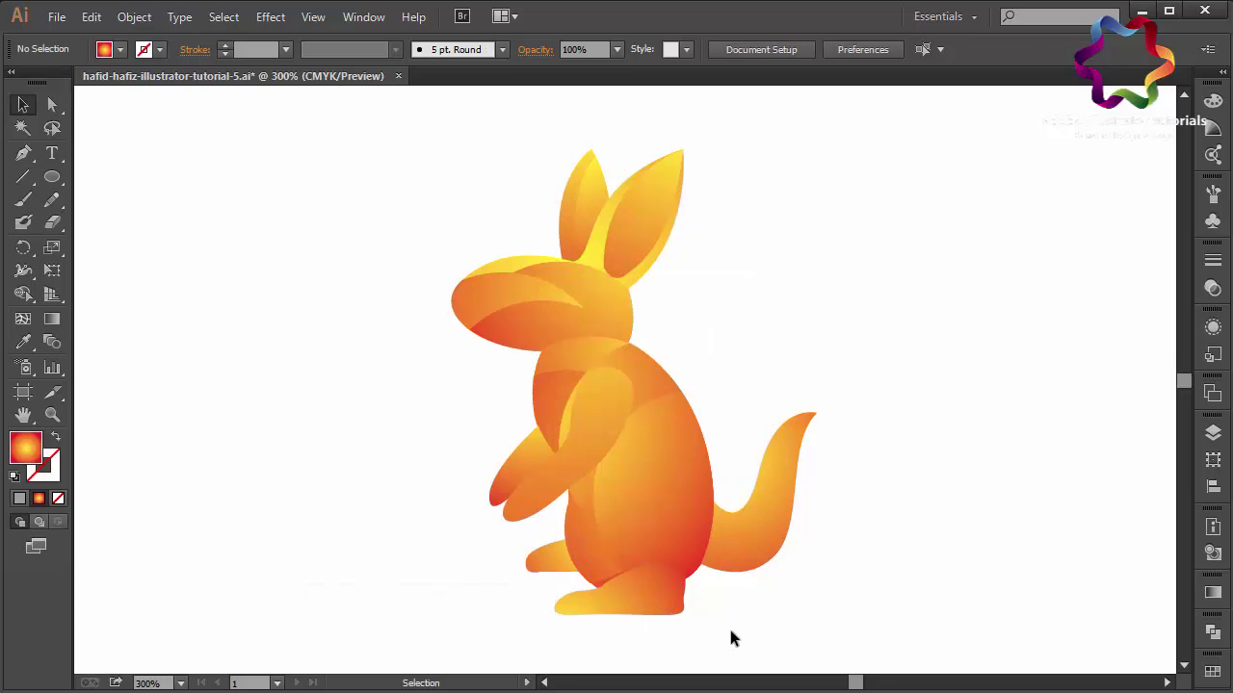
pyautogui.click(680, 539)
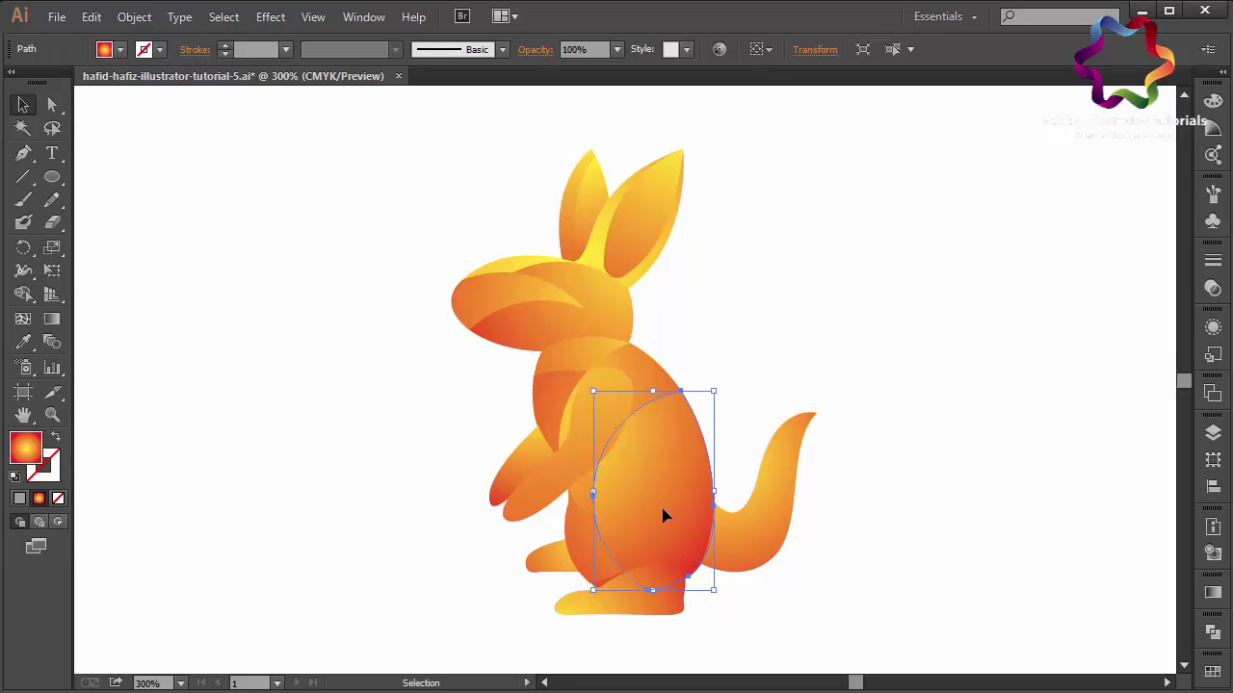
# Step: Duplicate the belly ellipse and use Pathfinder Minus Front to cut a crescent shading piece
pyautogui.moveTo(659, 510); pyautogui.dragTo(716, 518)
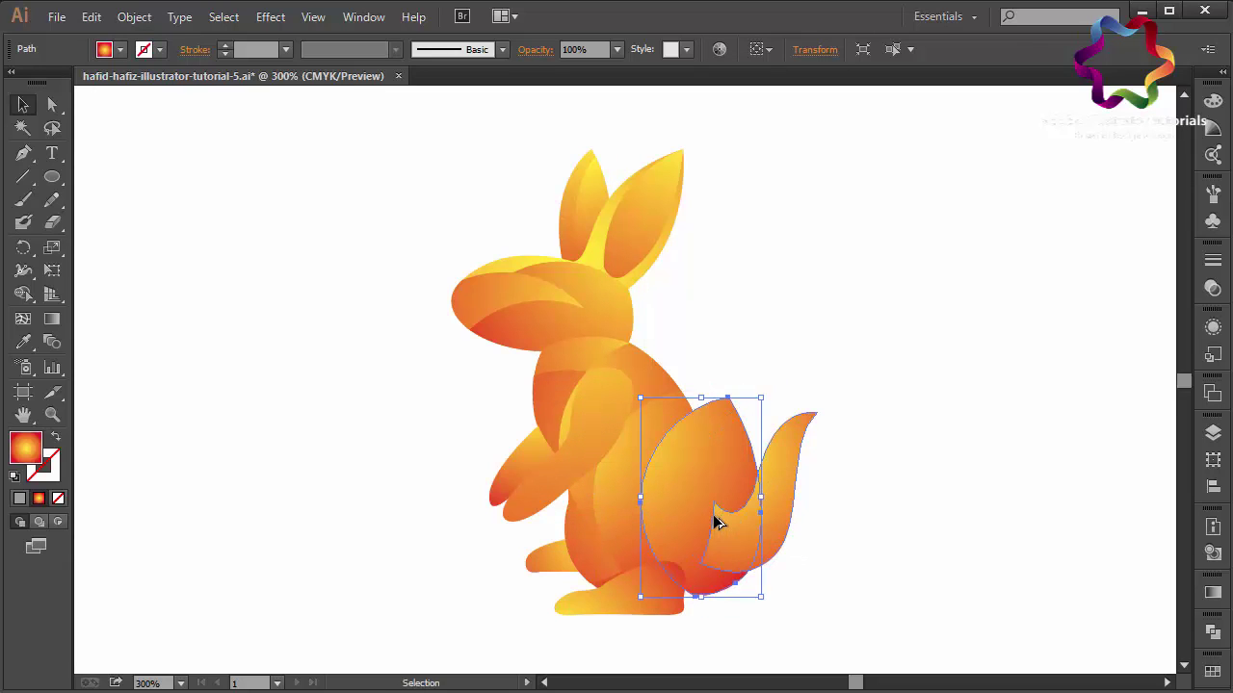
pyautogui.hotkey('ctrl', '[')
pyautogui.click(622, 476)
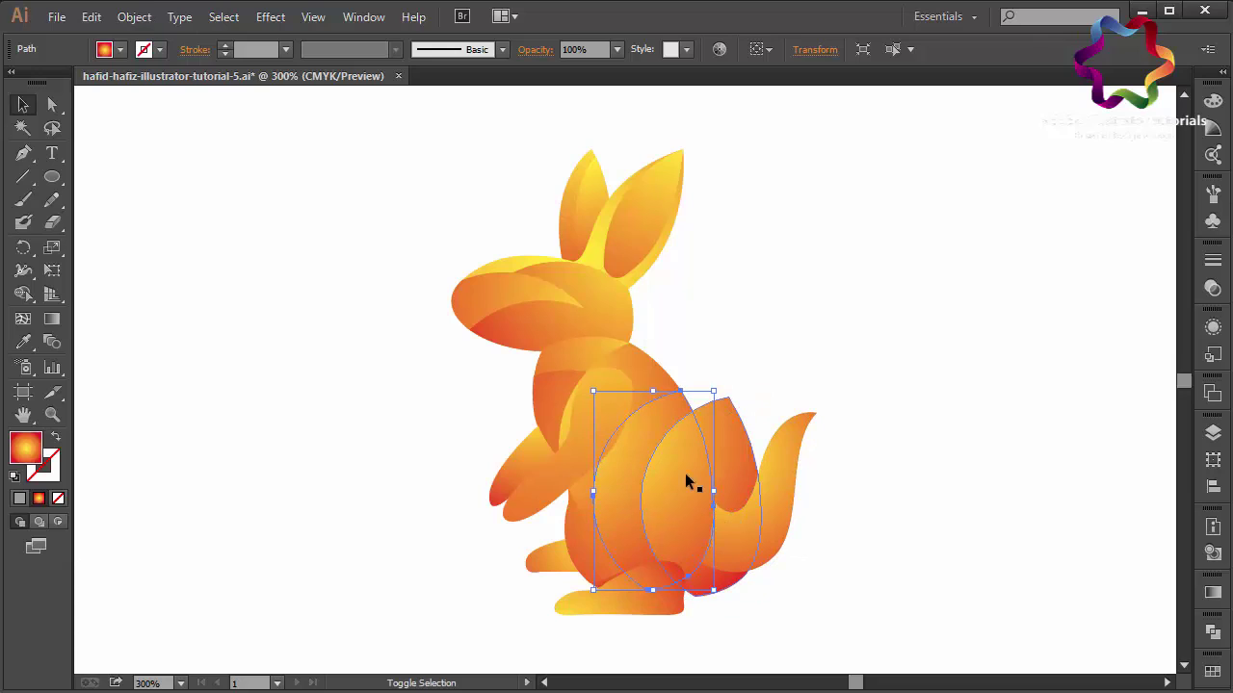
pyautogui.keyDown('shift'); pyautogui.click(684, 473); pyautogui.keyUp('shift')
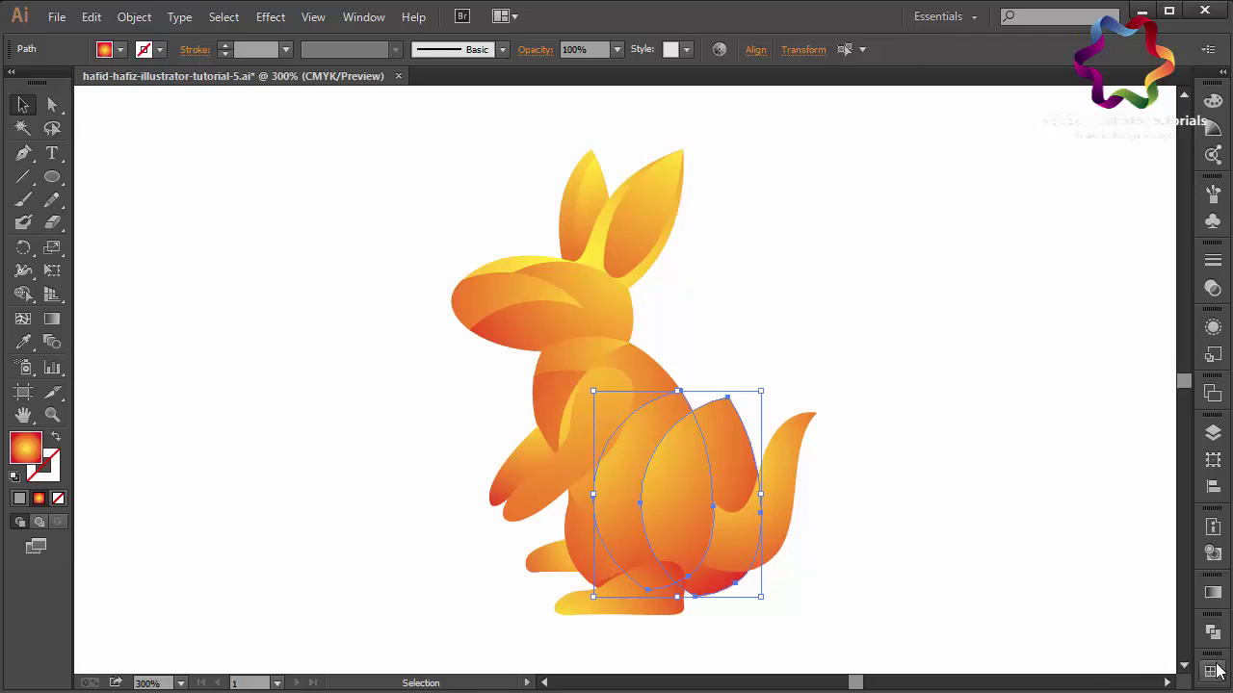
pyautogui.click(1213, 632)
pyautogui.click(1021, 615)
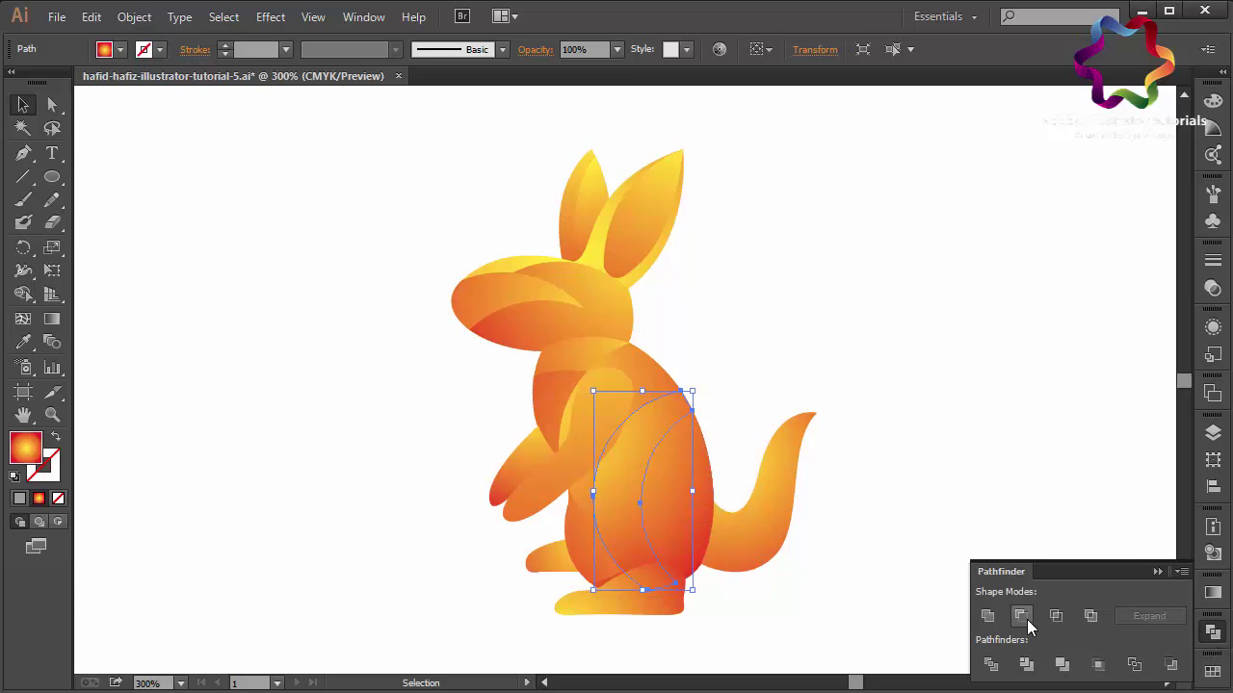
pyautogui.click(939, 515)
pyautogui.click(691, 531)
# Step: Redraw the new piece's gradient top to bottom down the belly, then select all kangaroo shapes
pyautogui.click(52, 319)
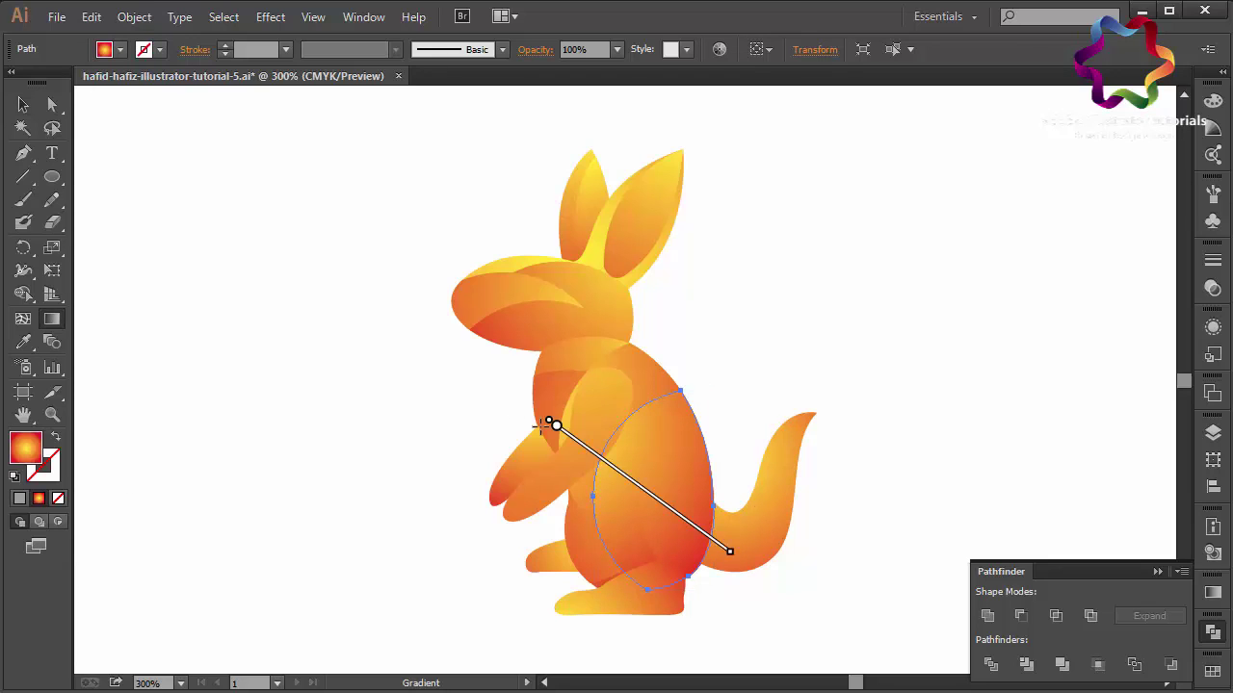
pyautogui.moveTo(550, 420); pyautogui.dragTo(626, 388)
pyautogui.moveTo(731, 538); pyautogui.dragTo(767, 595)
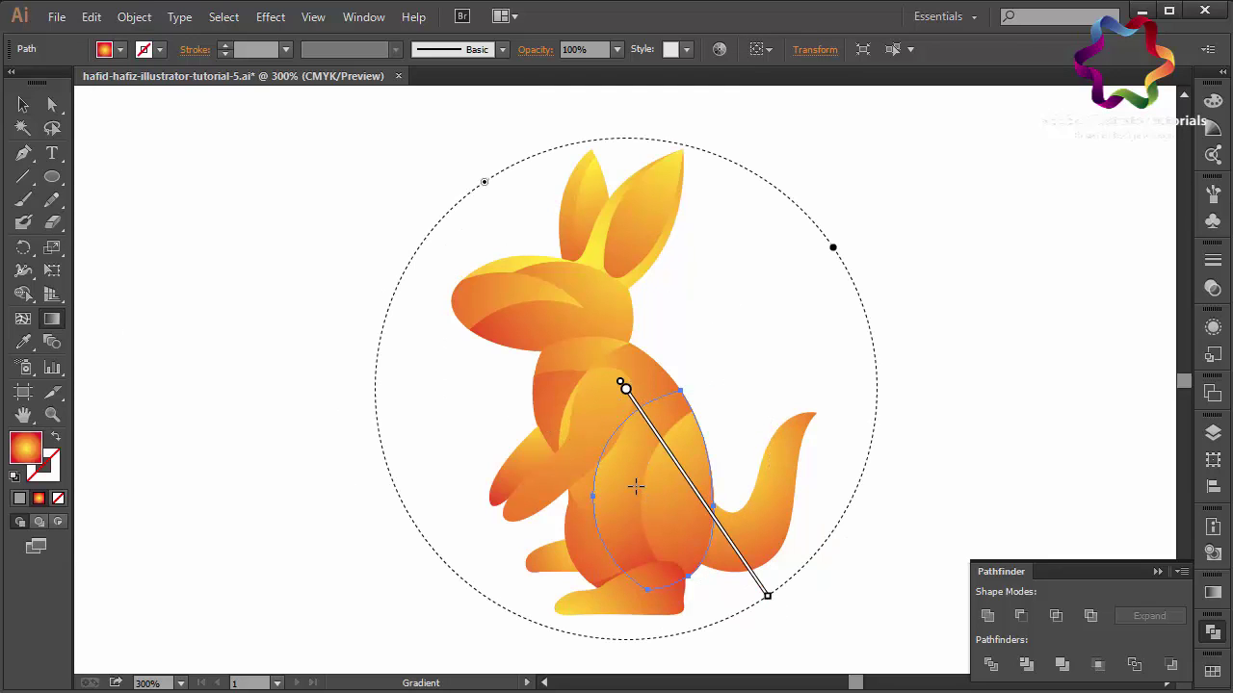
pyautogui.moveTo(638, 440); pyautogui.dragTo(722, 585)
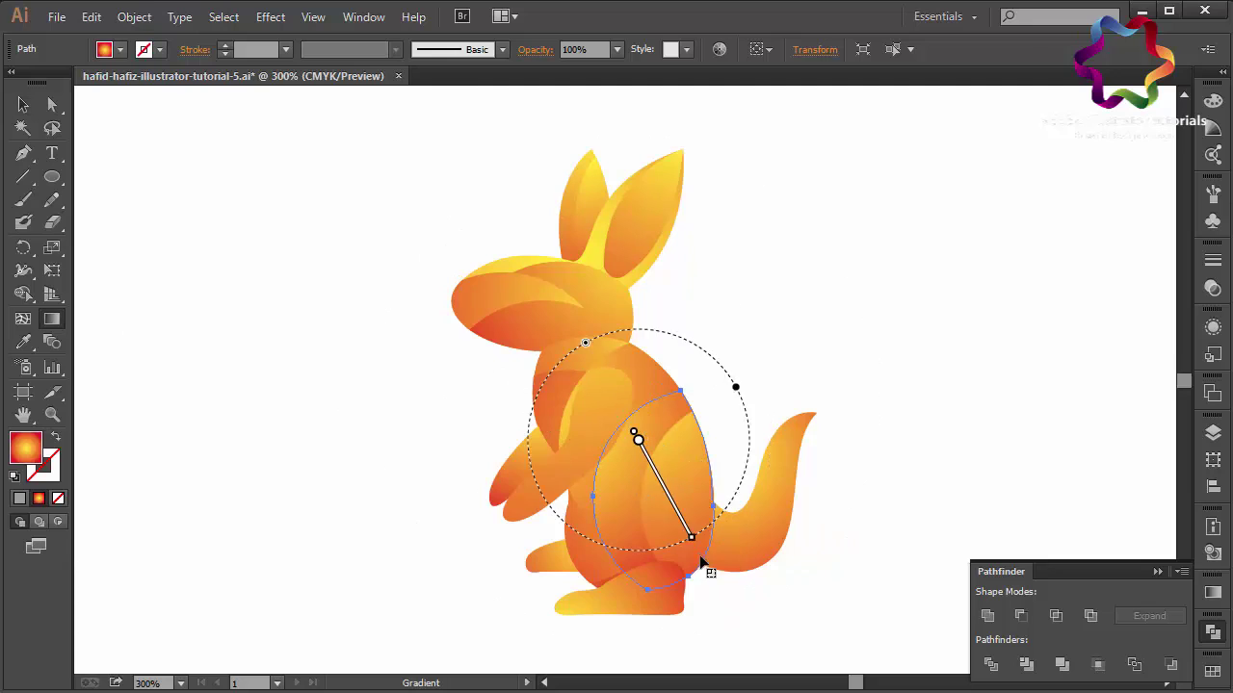
pyautogui.moveTo(656, 390); pyautogui.dragTo(689, 576)
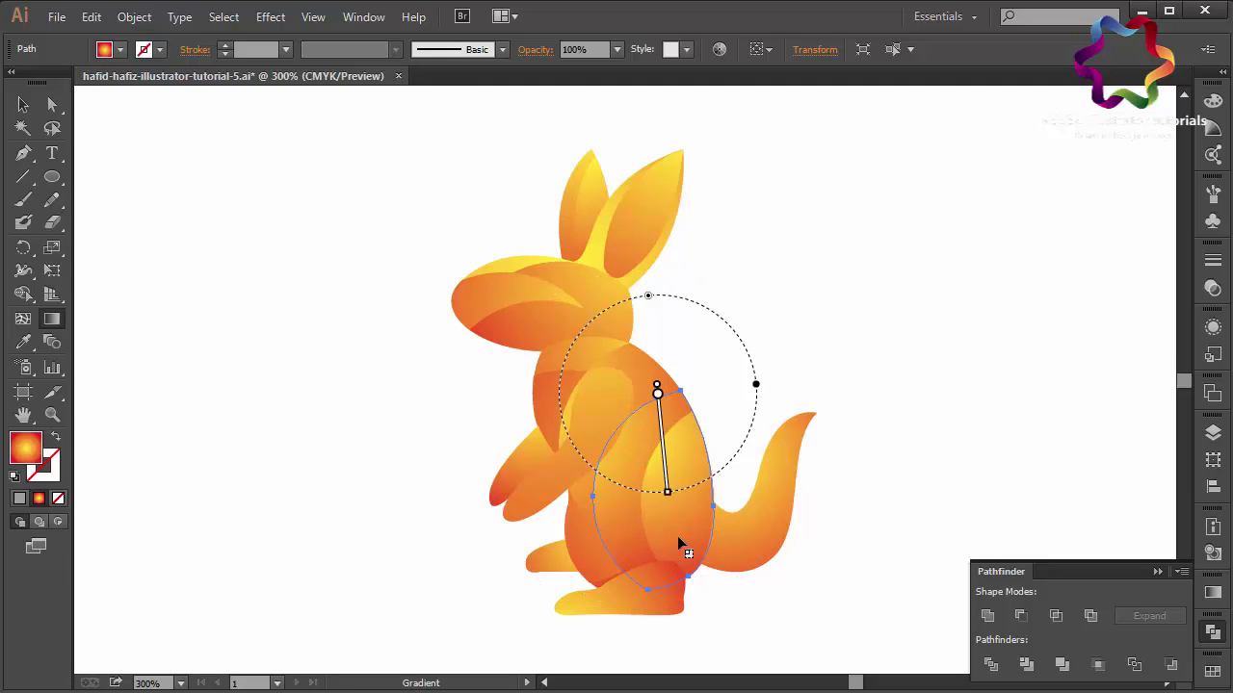
pyautogui.click(23, 104)
pyautogui.click(138, 171)
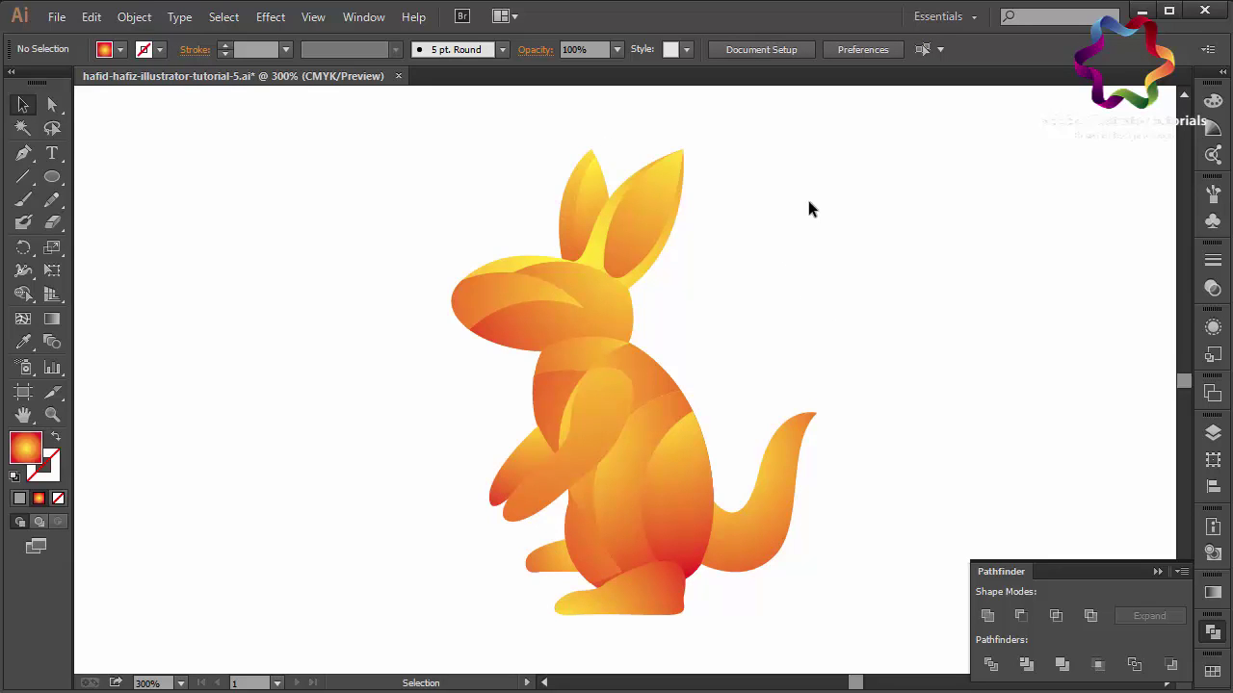
pyautogui.moveTo(809, 201); pyautogui.dragTo(399, 621)
# Step: Group all the selected kangaroo shapes into one group
pyautogui.rightClick(404, 621)
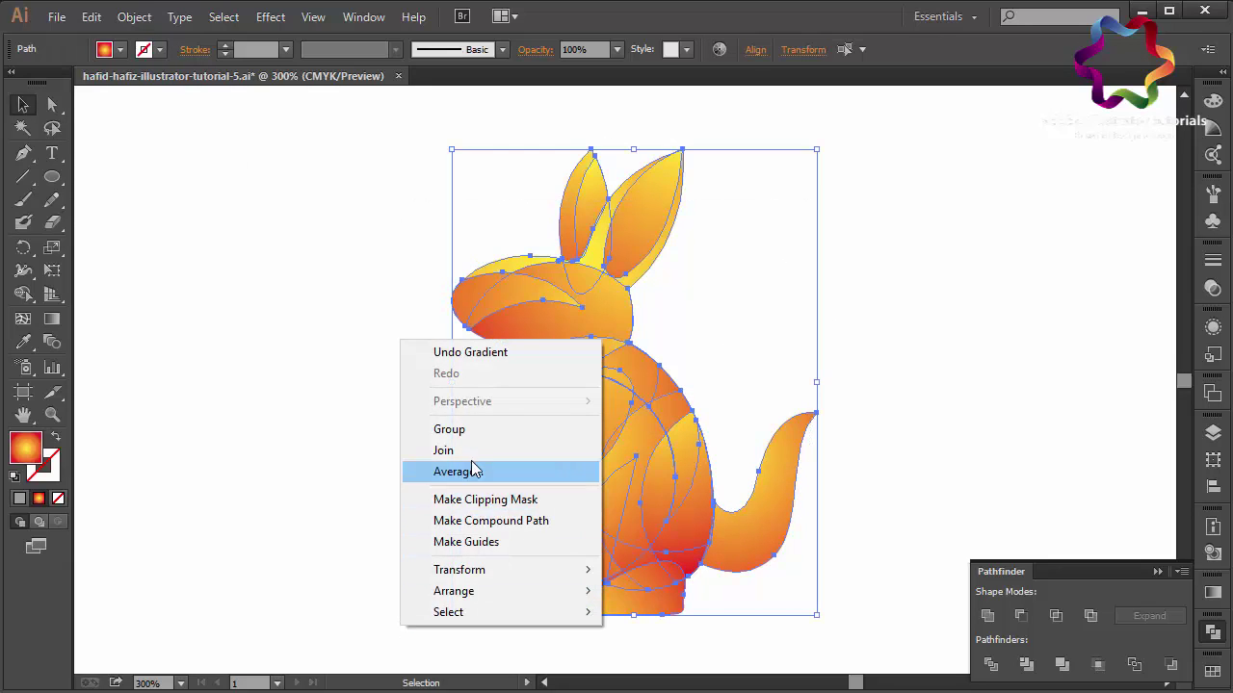
pyautogui.click(471, 431)
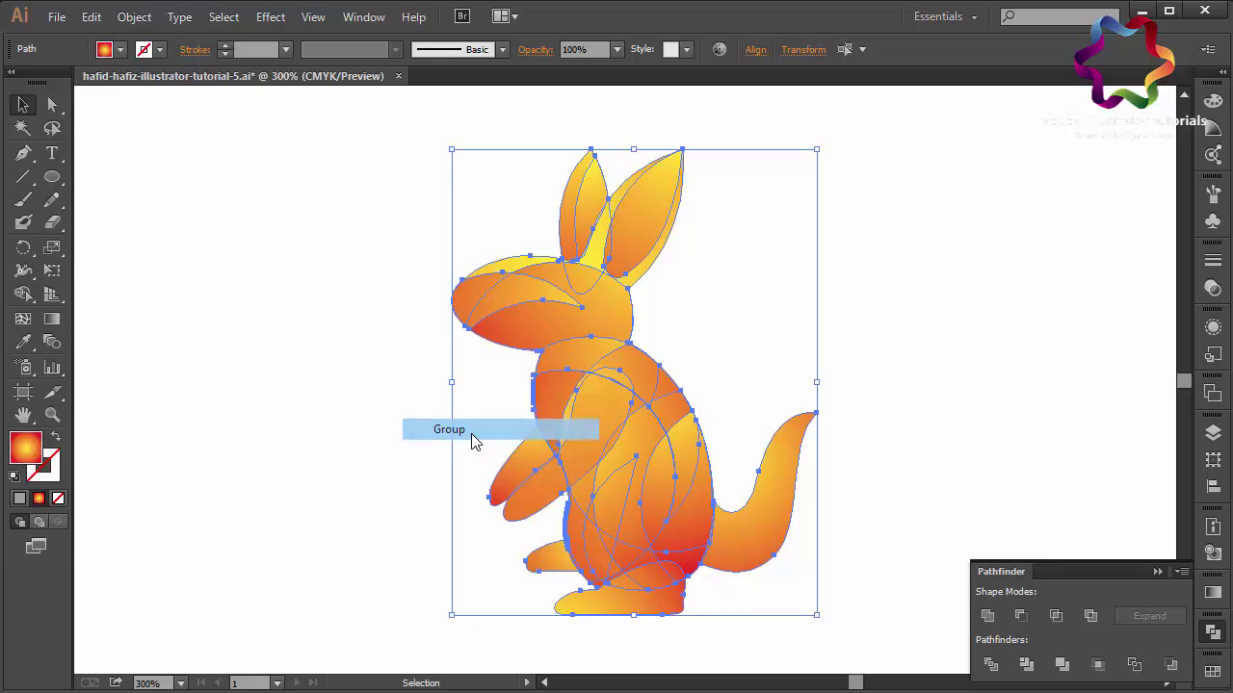
pyautogui.click(1158, 572)
pyautogui.click(955, 567)
# Step: Scale the kangaroo group up, centre it, and stretch it taller to fill the artboard
pyautogui.hotkey('ctrl', '0')
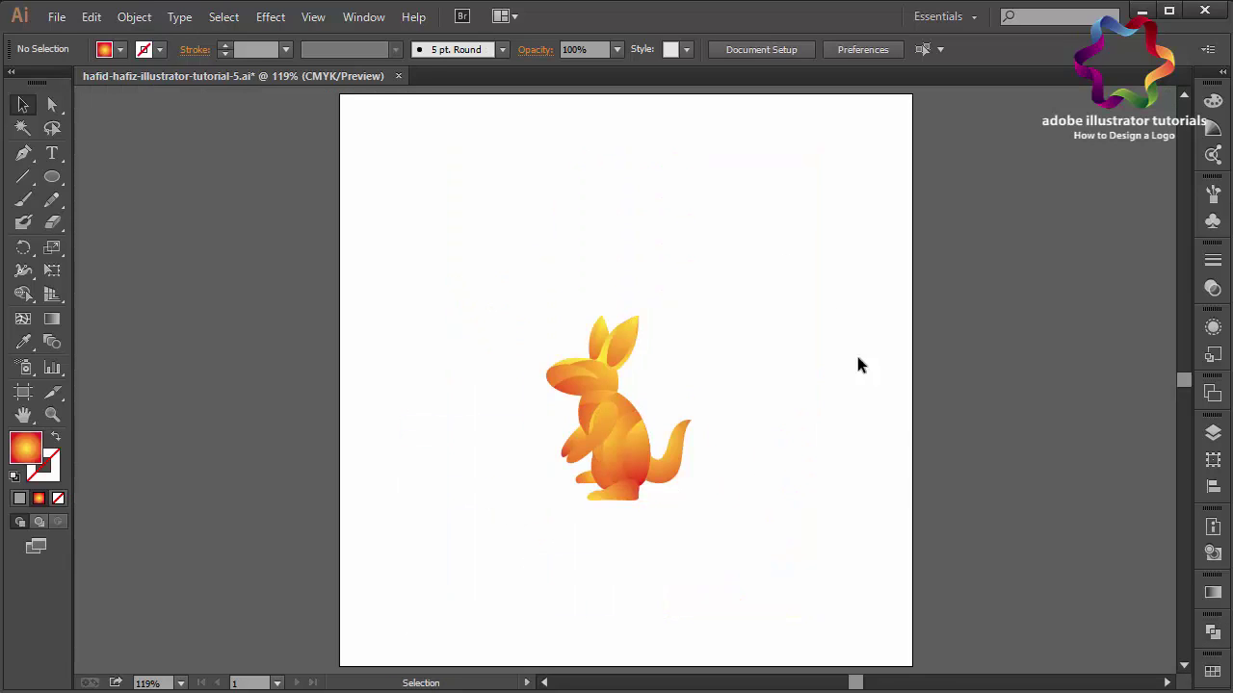
pyautogui.moveTo(453, 567); pyautogui.dragTo(689, 446)
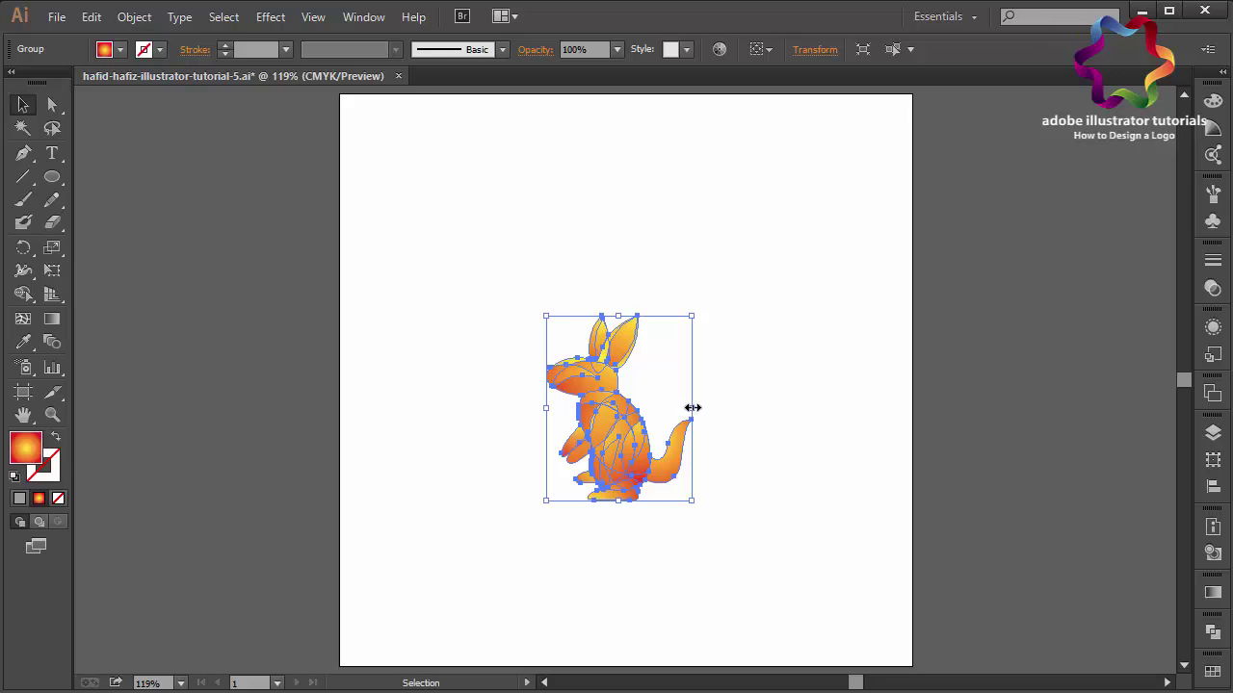
pyautogui.moveTo(744, 414); pyautogui.dragTo(871, 432)
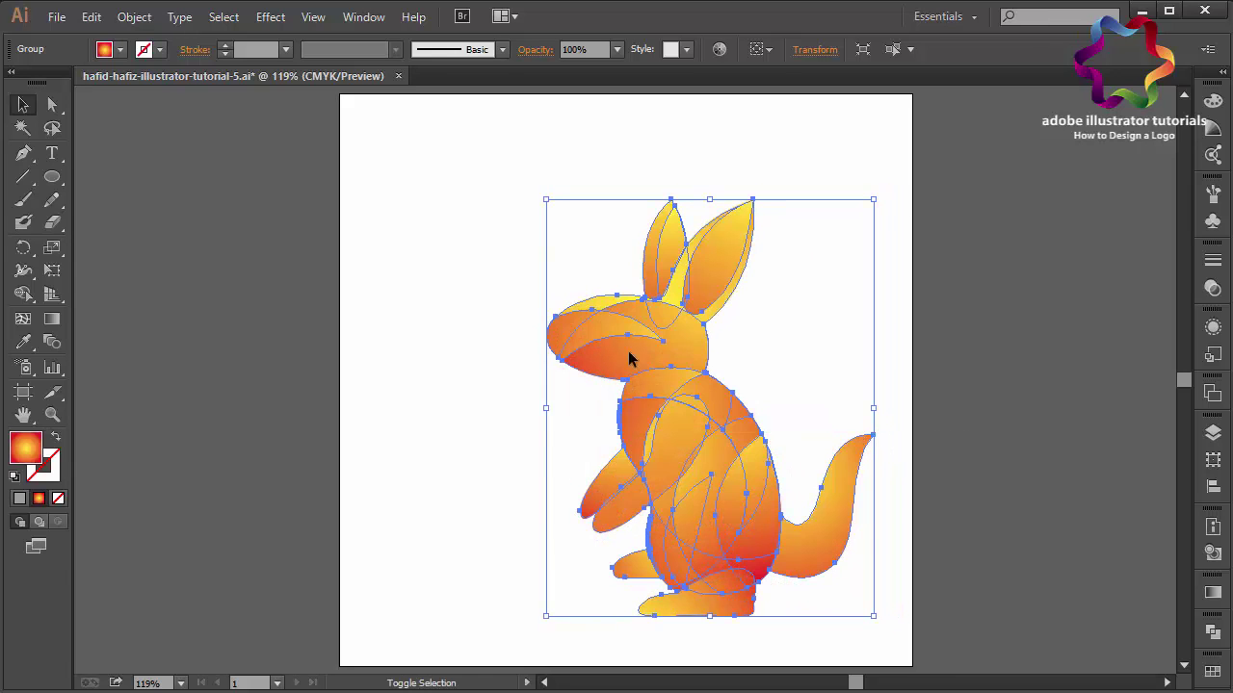
pyautogui.moveTo(624, 342); pyautogui.dragTo(578, 307)
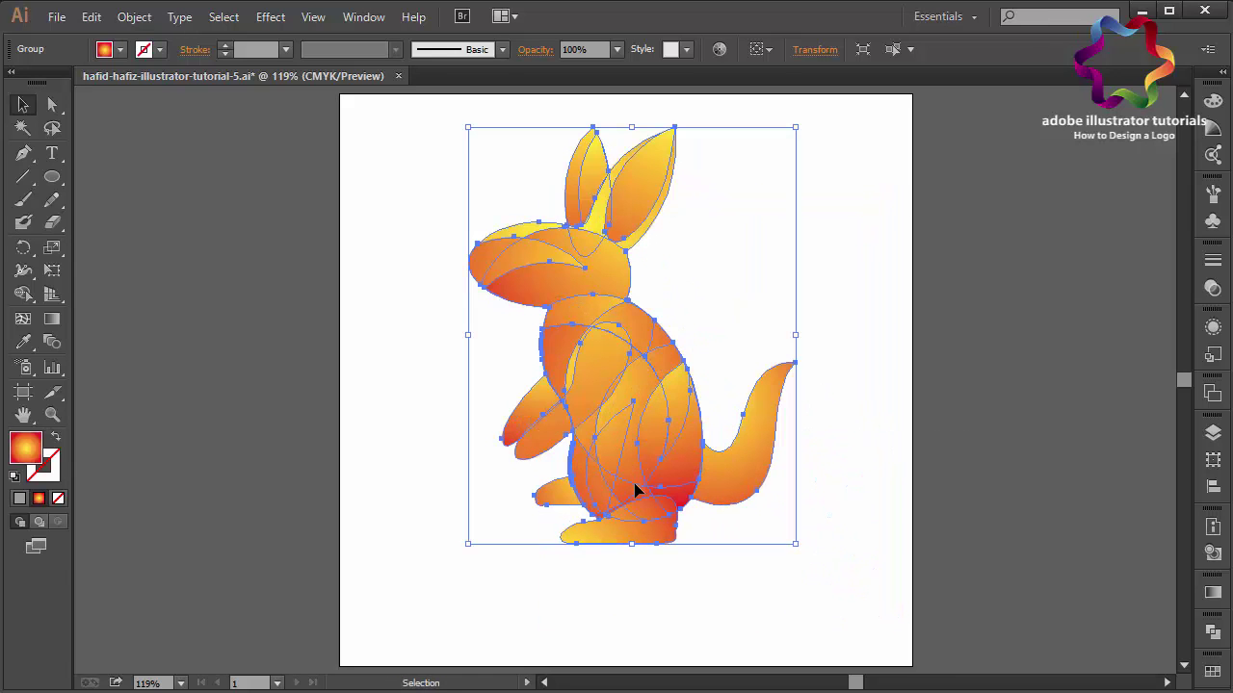
pyautogui.moveTo(632, 544); pyautogui.dragTo(649, 631)
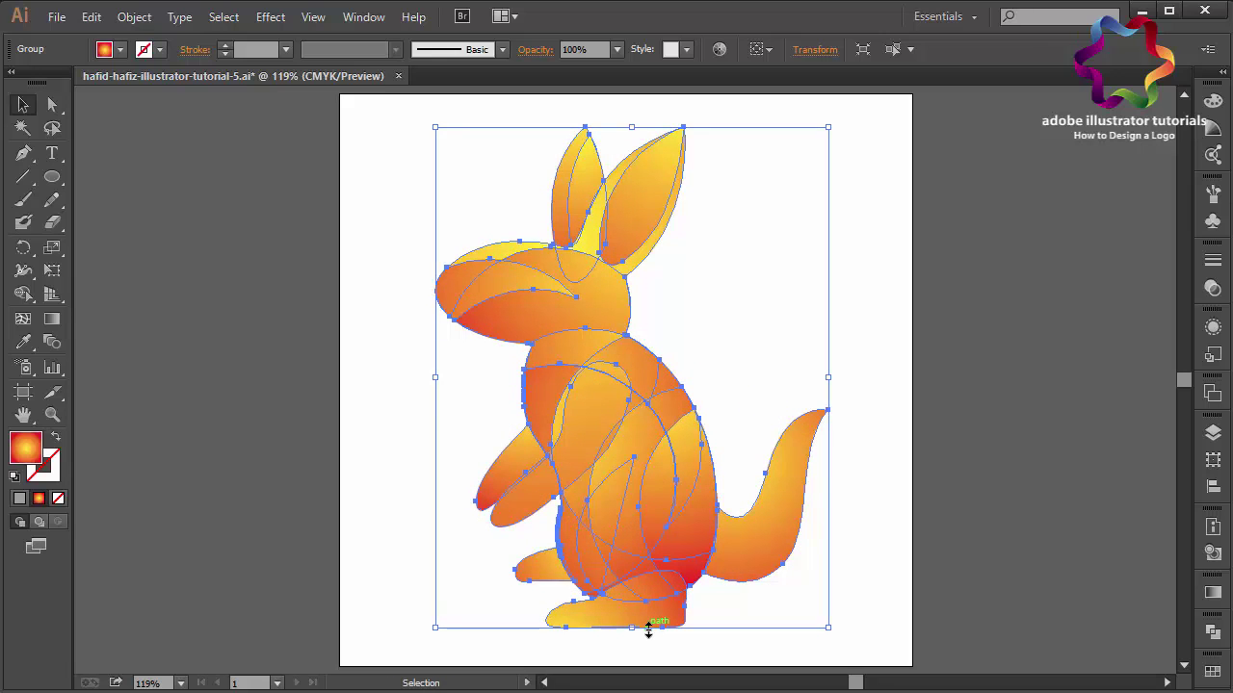
pyautogui.moveTo(648, 629); pyautogui.dragTo(648, 632)
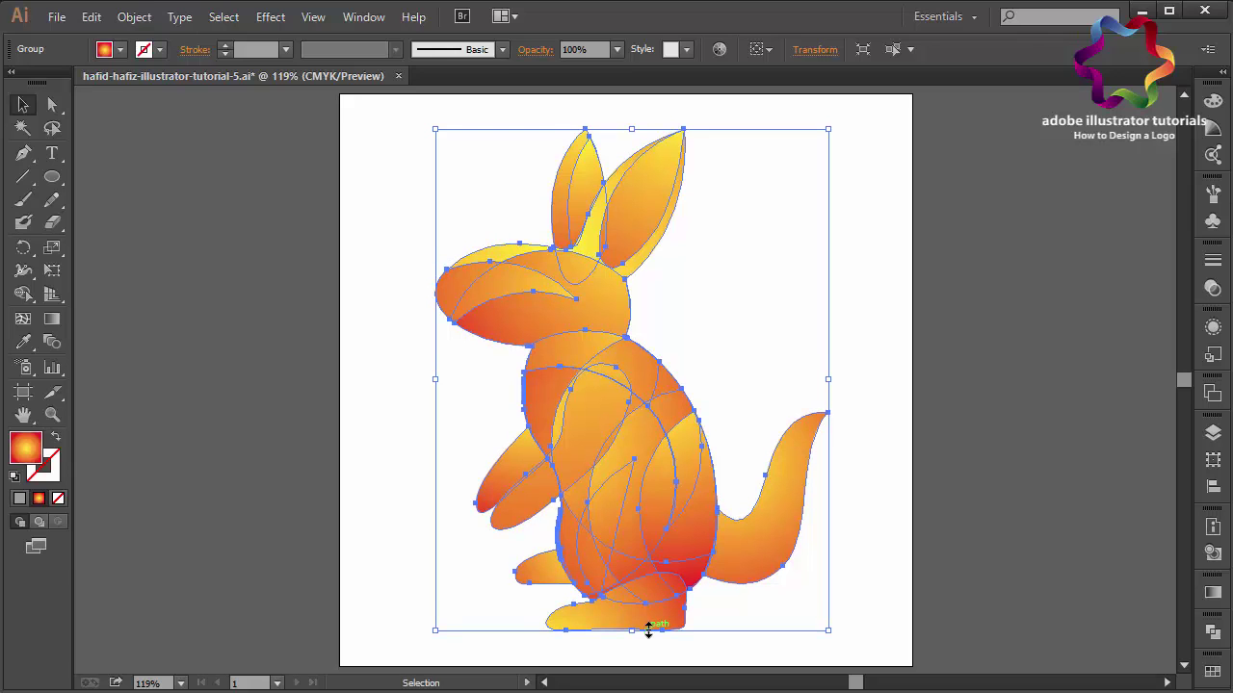
pyautogui.click(760, 453)
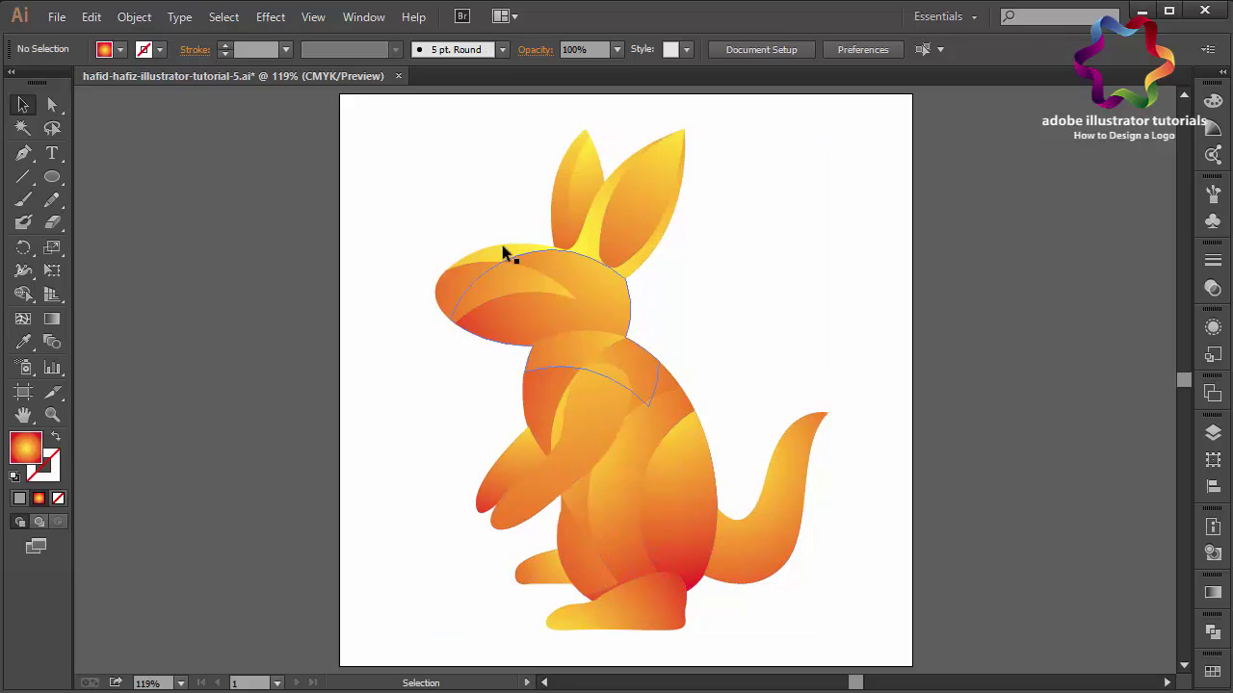
pyautogui.click(57, 16)
# Step: Save As a new .ai file ending in tutorial-11, keeping Illustrator CC (17.0) version
pyautogui.click(93, 189)
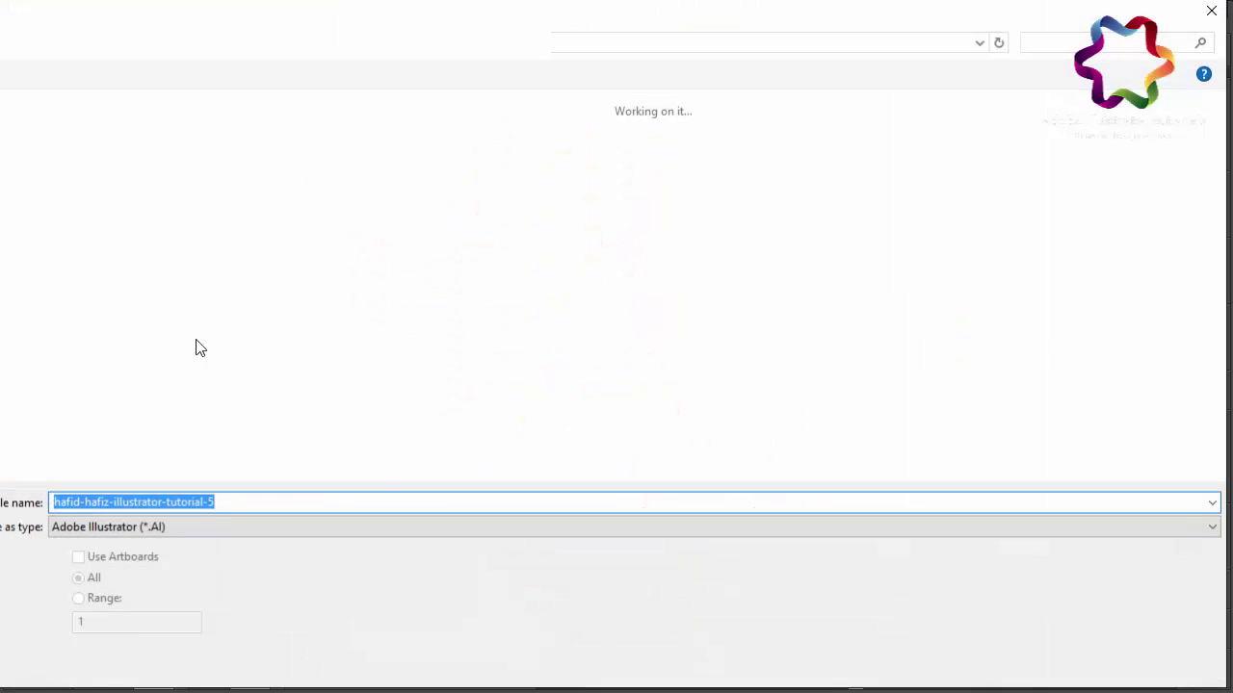
pyautogui.click(266, 506)
pyautogui.press('BackSpace')
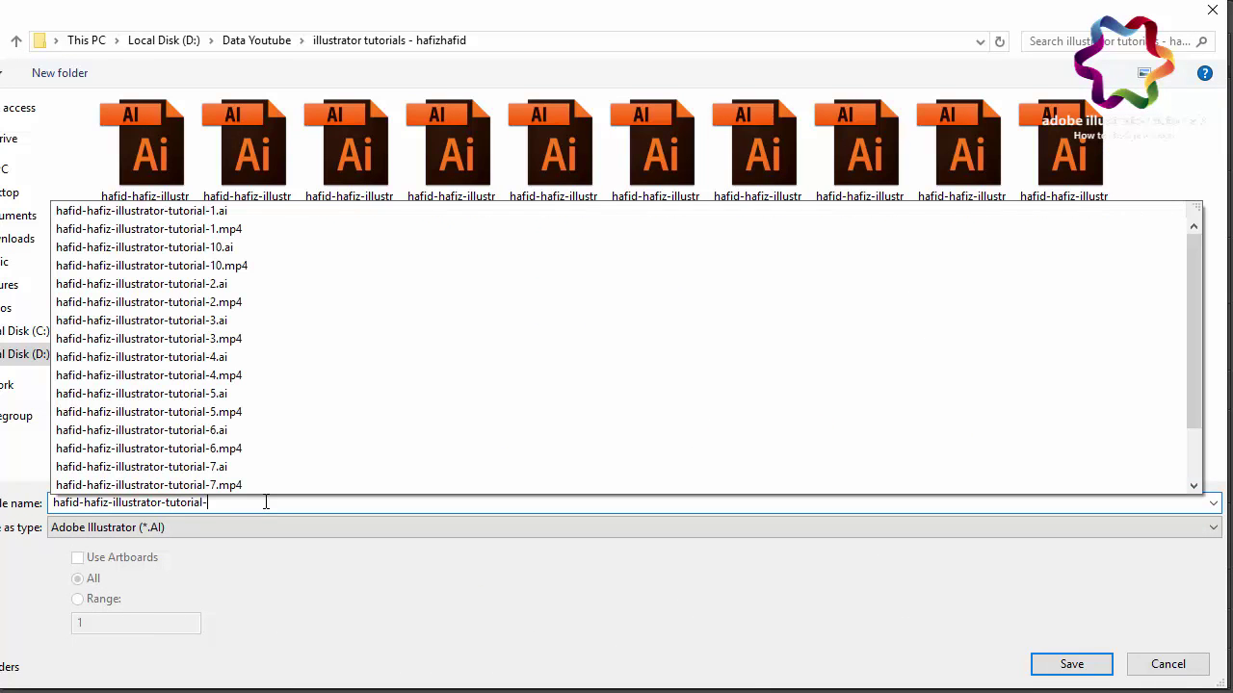
pyautogui.write('11')
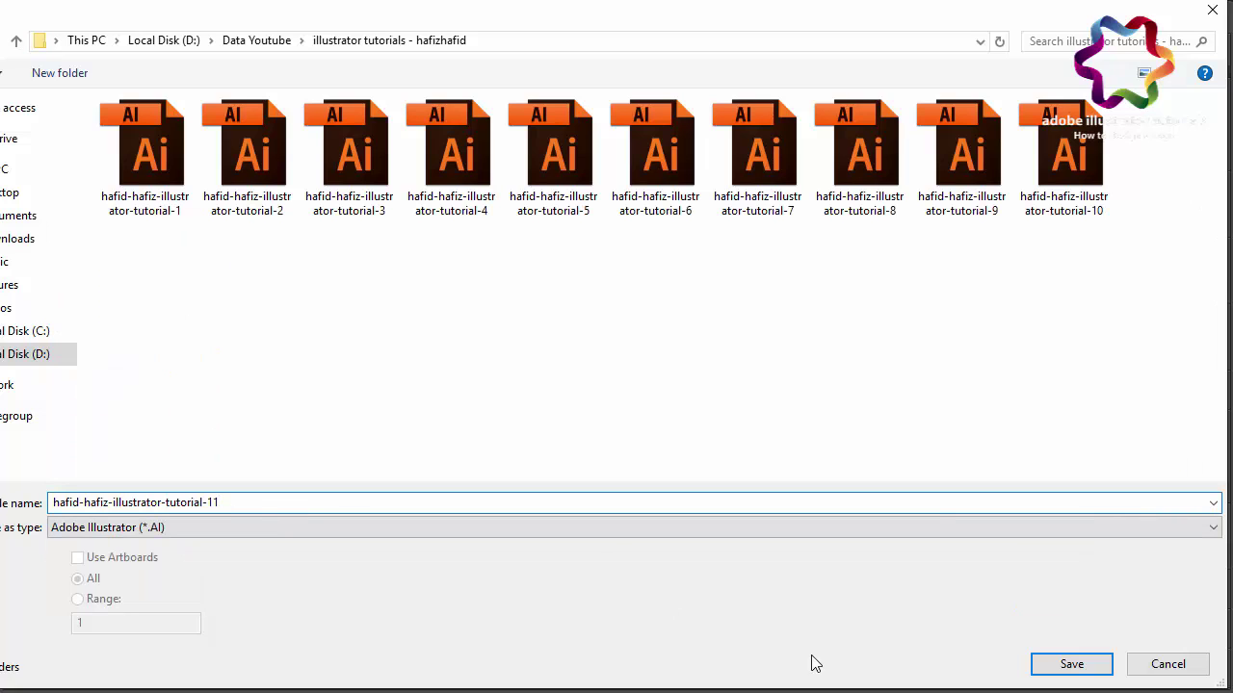
pyautogui.click(1088, 669)
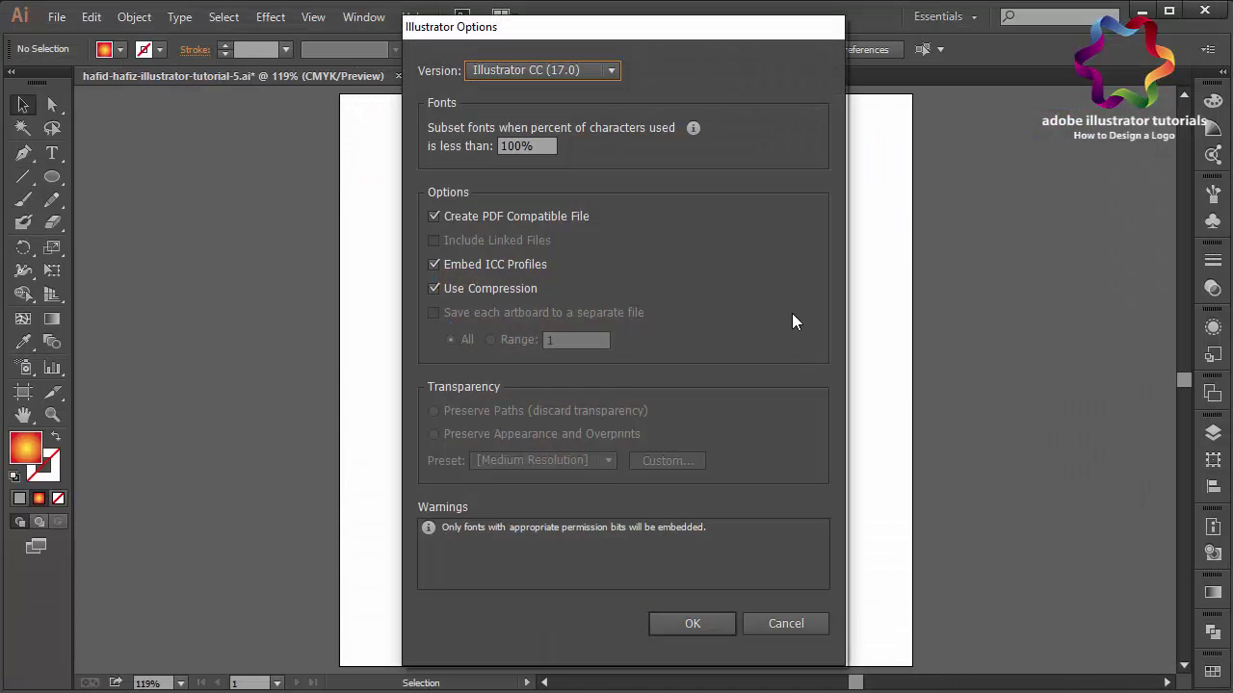
pyautogui.click(610, 72)
pyautogui.click(595, 96)
pyautogui.click(722, 632)
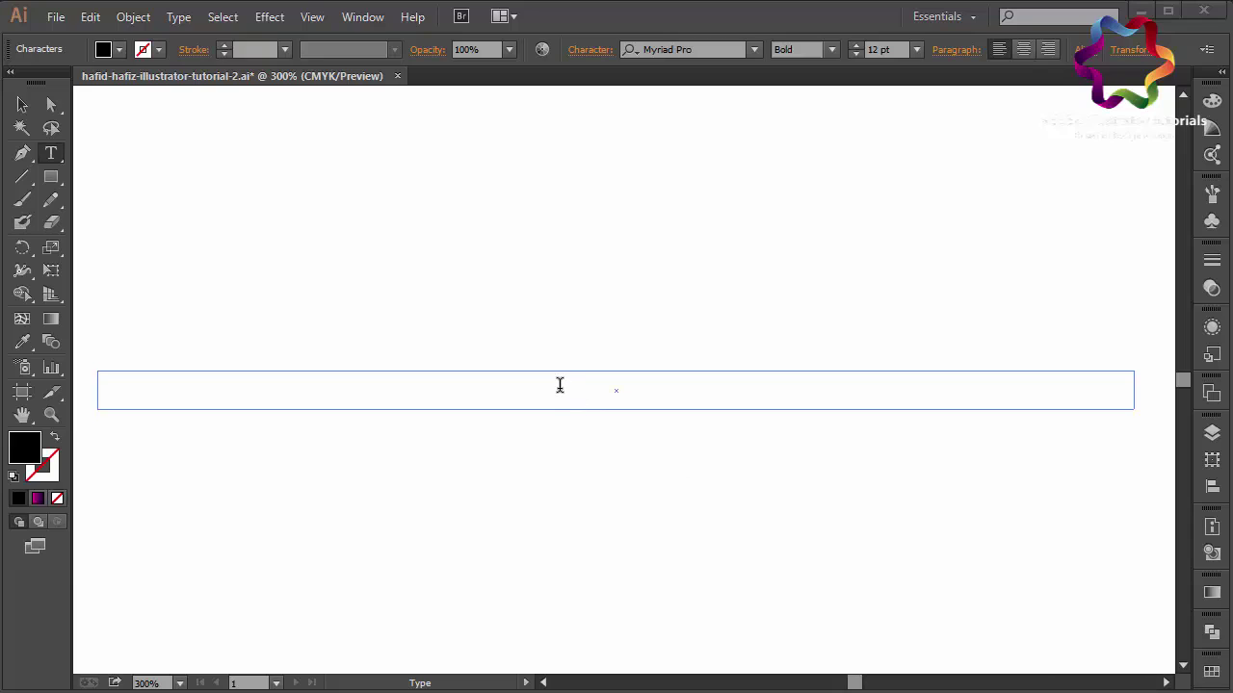
# Step: Type 'thanks for watching. see my youtube channel to watch more video' and centre-align it
pyautogui.write('than')
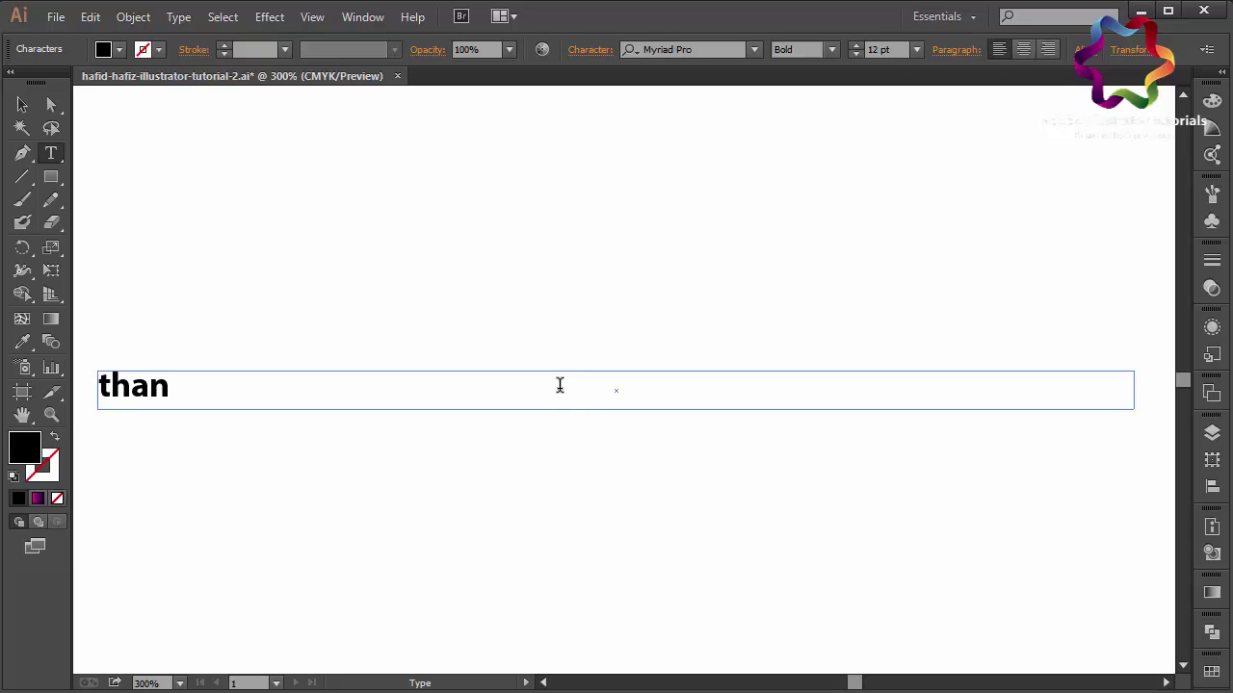
pyautogui.write('ks for wa')
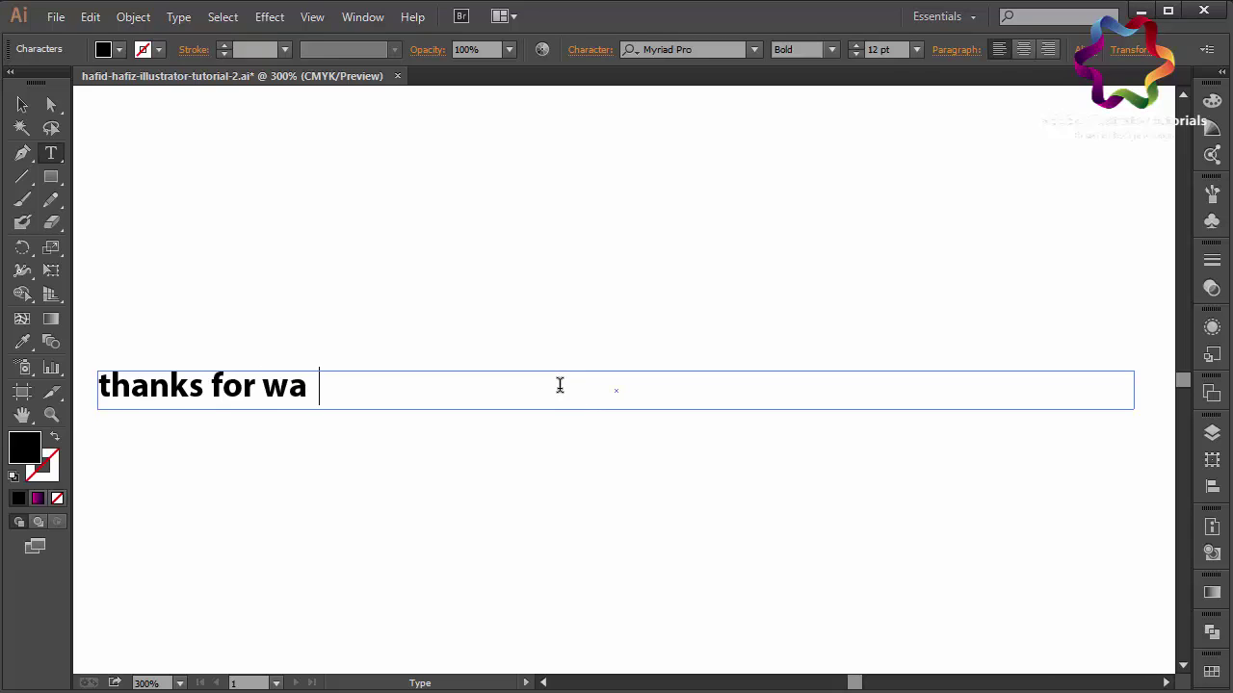
pyautogui.write('tching. ')
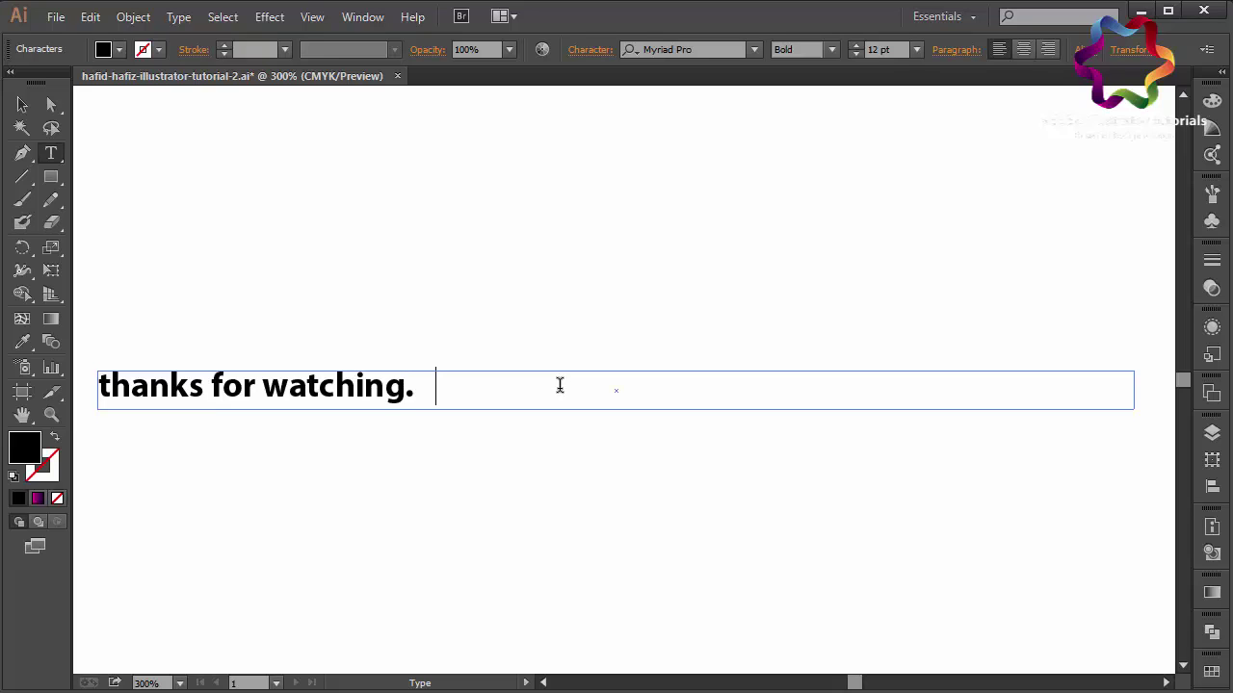
pyautogui.write('see my yo')
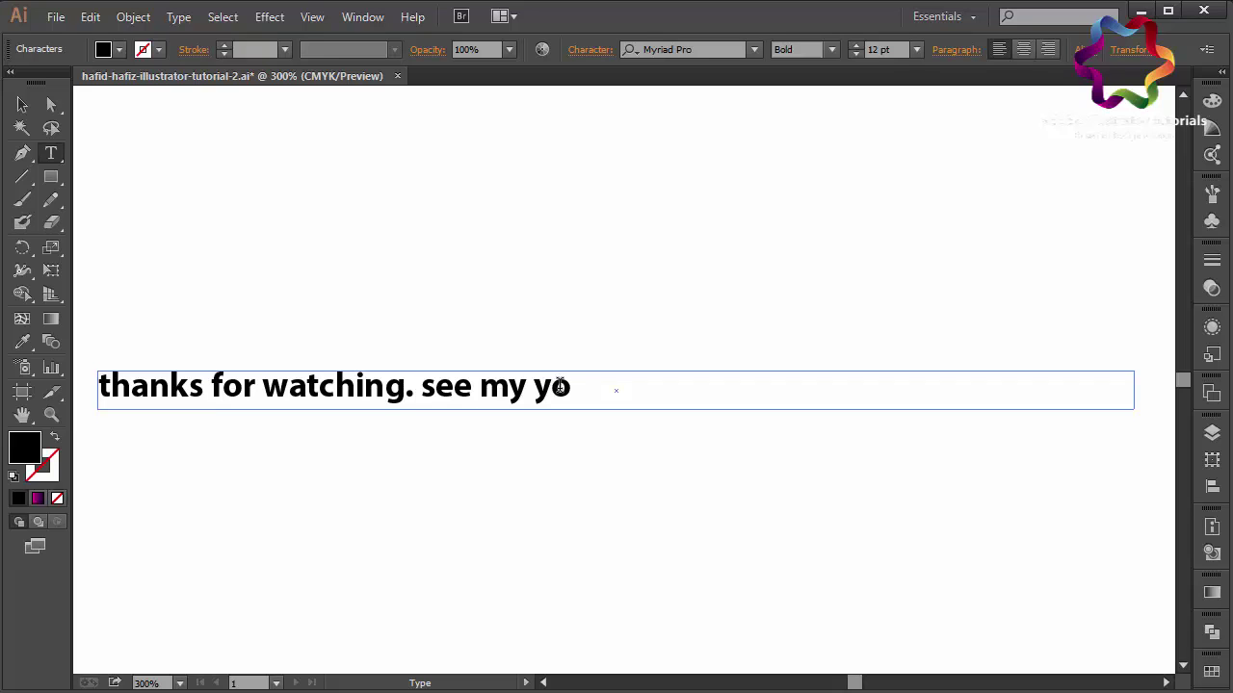
pyautogui.write('utube channel')
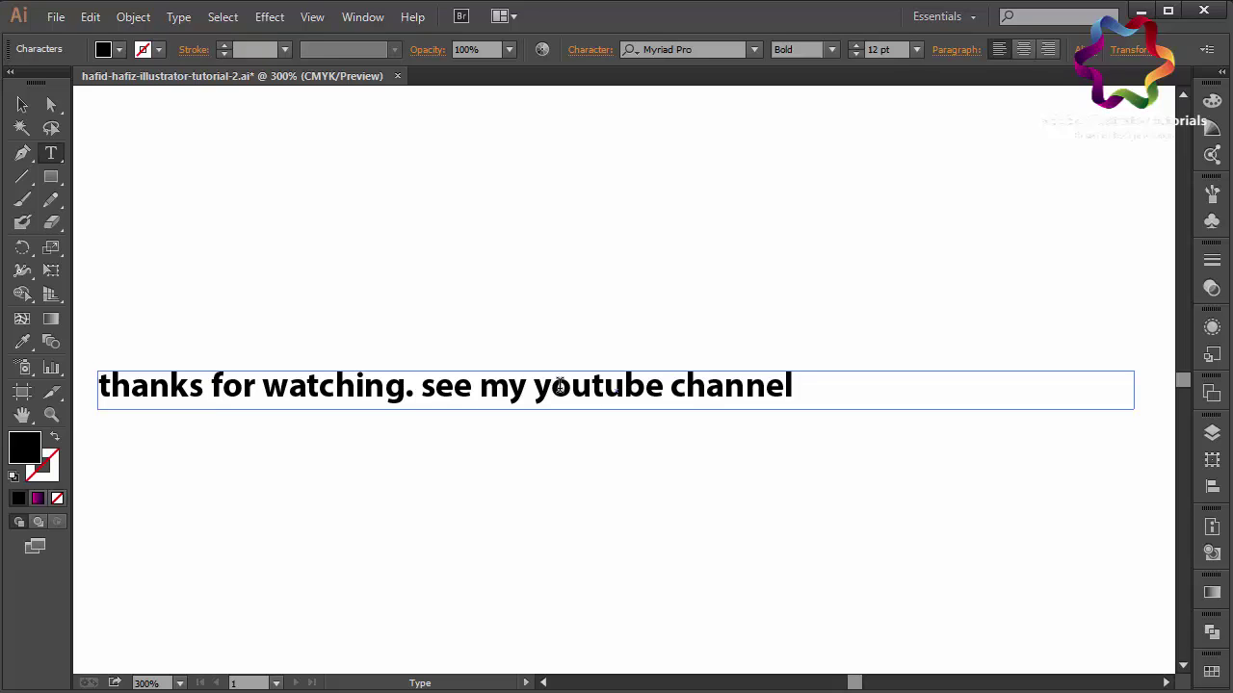
pyautogui.write(' to watch')
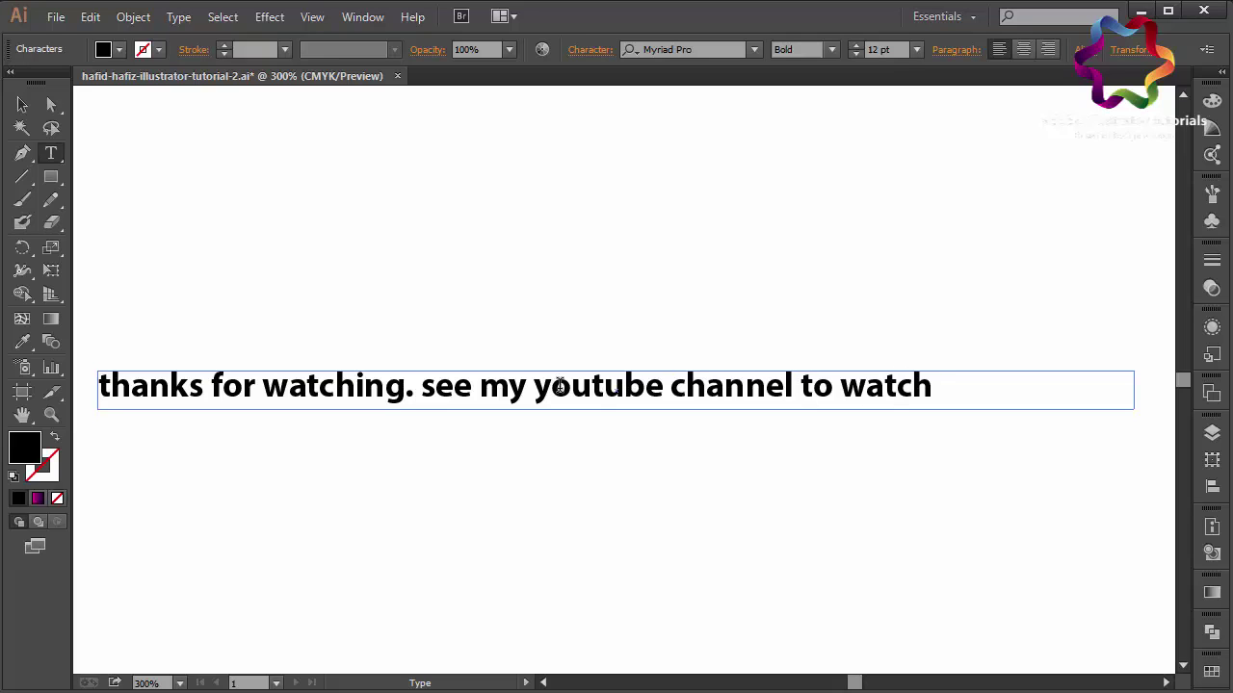
pyautogui.write(' more vide')
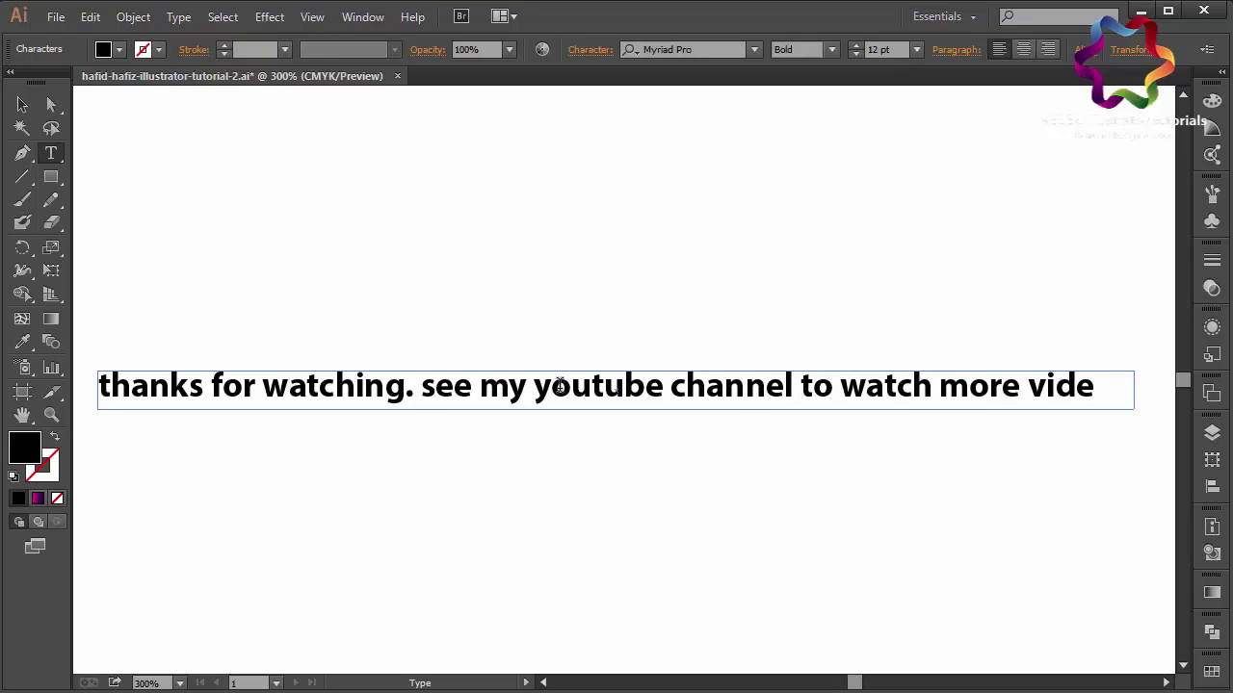
pyautogui.write('o')
pyautogui.hotkey('ctrl', 'a')
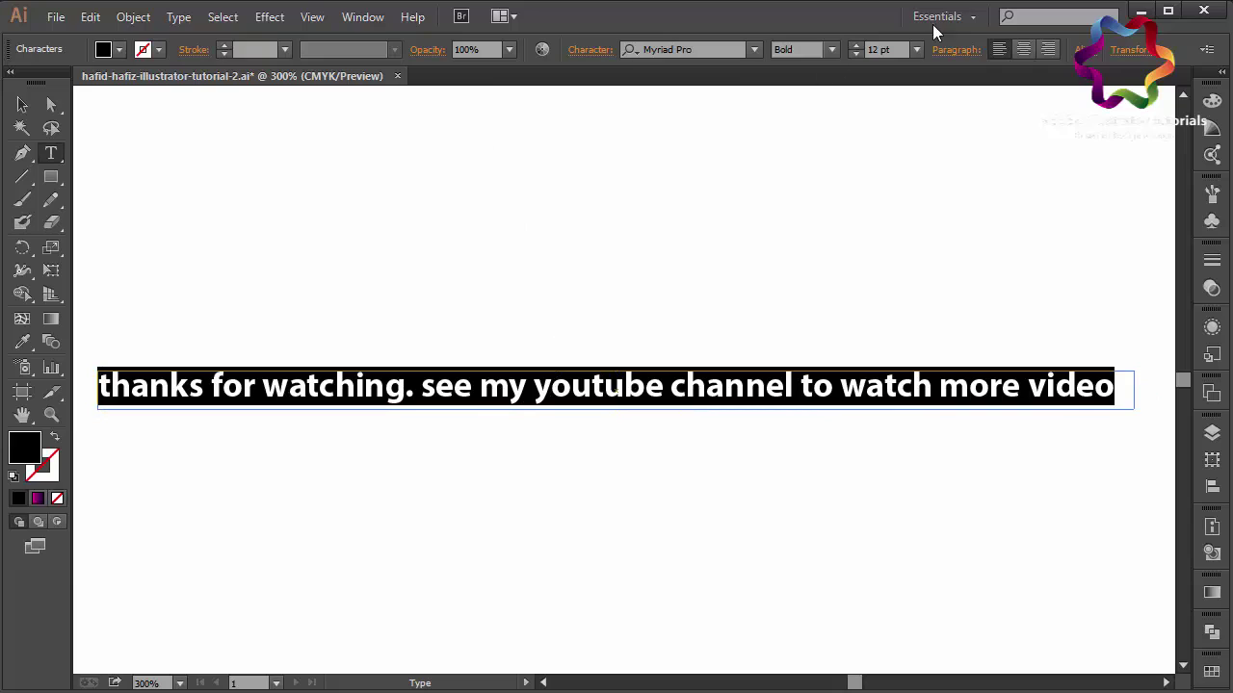
pyautogui.click(1023, 49)
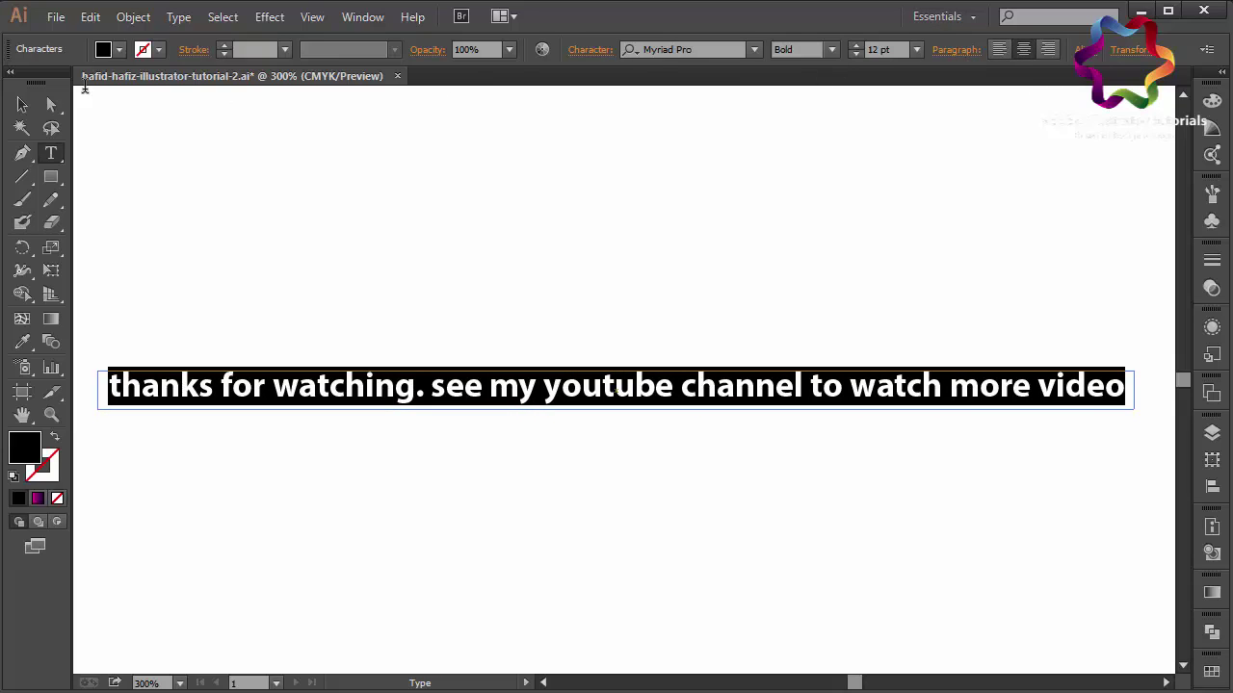